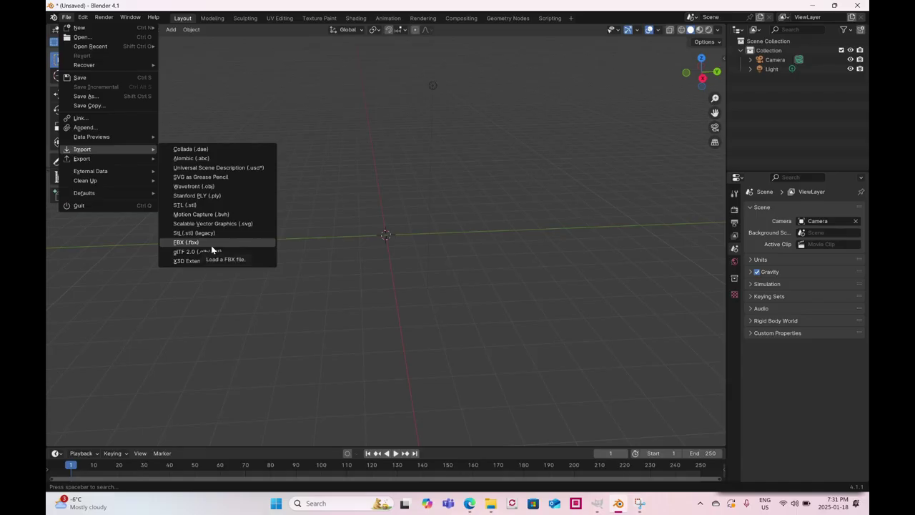
- Import Clint_DefaultPose.fbx from the Desktop folder BLENDER_PROJECTS, under Zombie Hunter, Clint, FBX
click(211, 245)
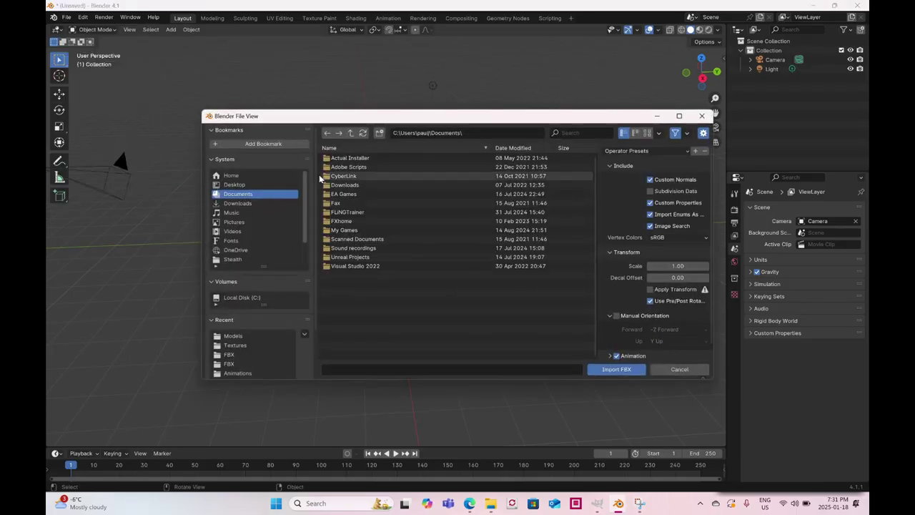
click(262, 185)
double_click(342, 177)
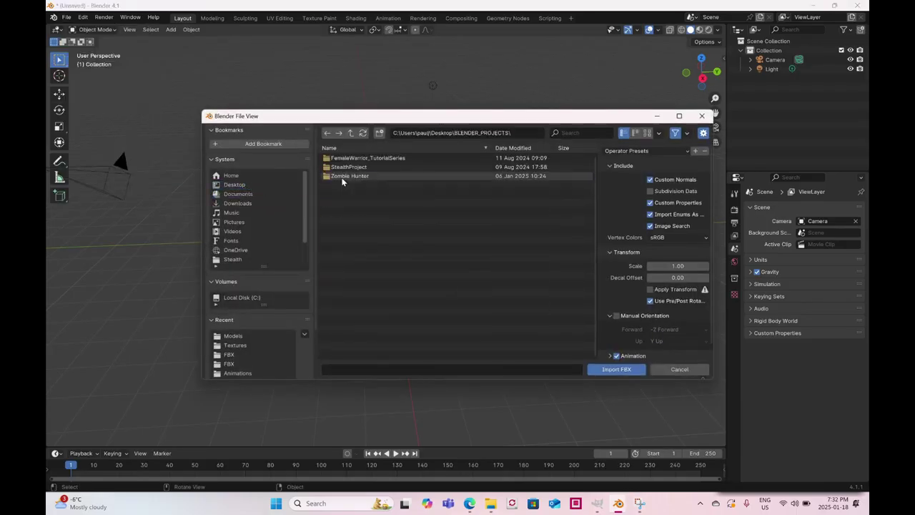
double_click(342, 176)
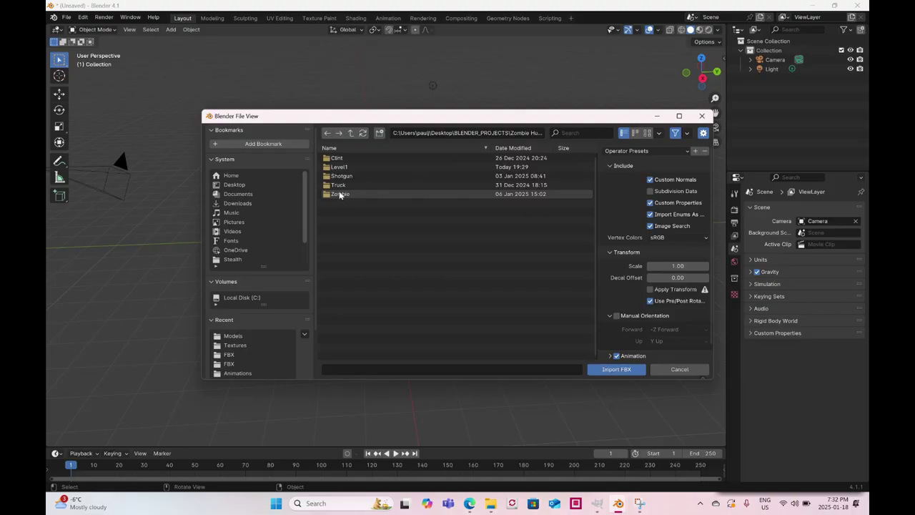
double_click(353, 158)
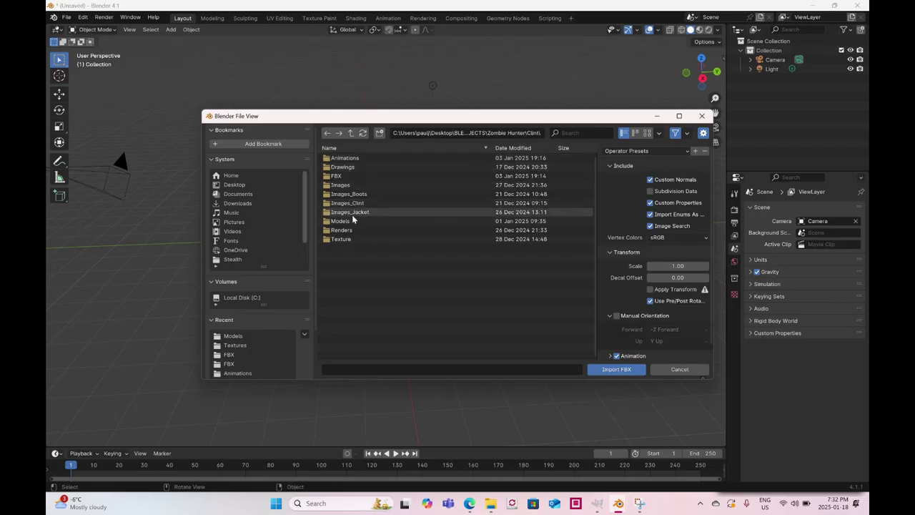
double_click(356, 175)
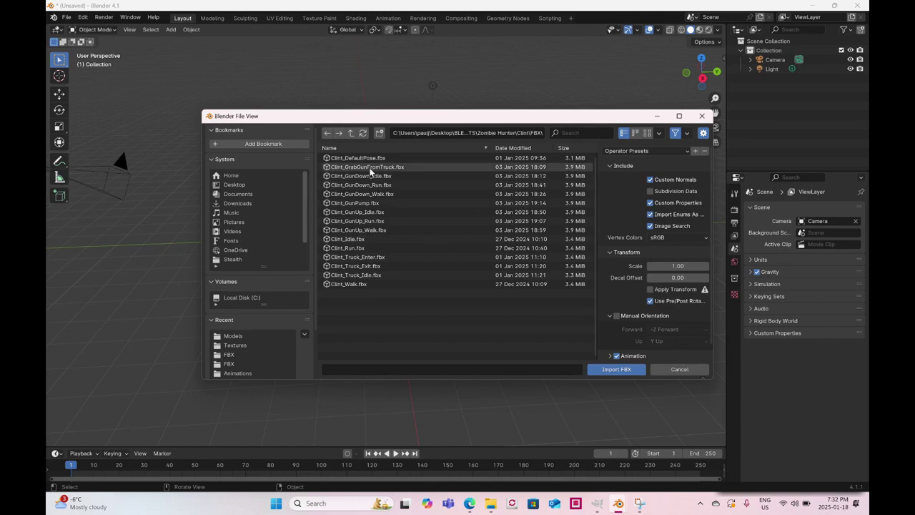
double_click(371, 159)
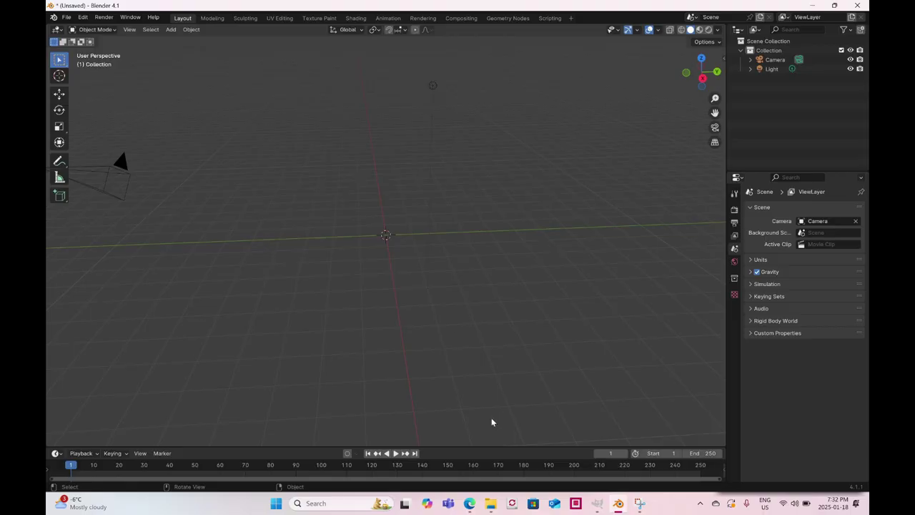
- Switch to the browser to view the bark texture image results, and return to Blender
click(468, 507)
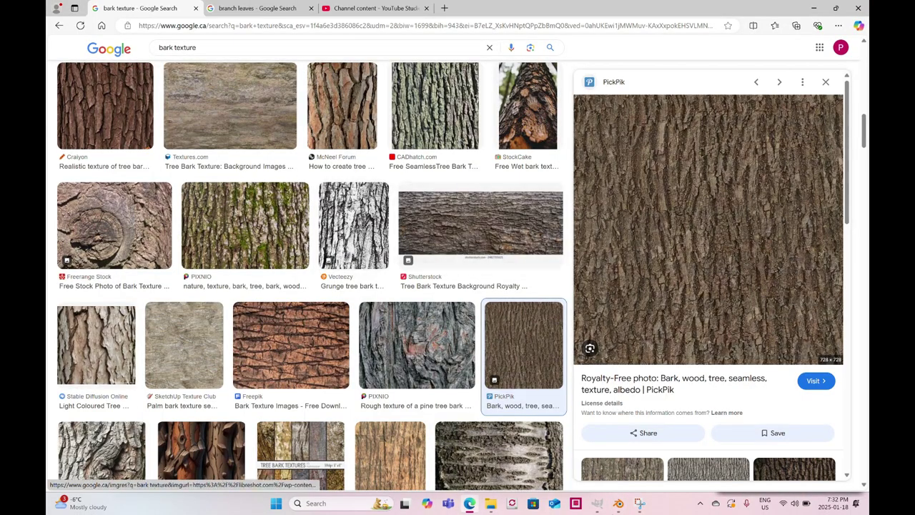
click(618, 504)
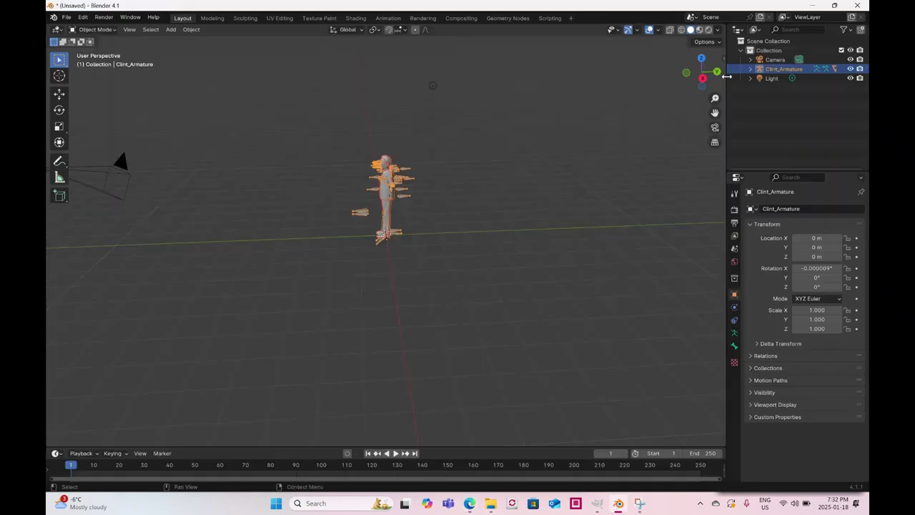
- Set the solid viewport shading color to Texture and view the imported character
click(718, 31)
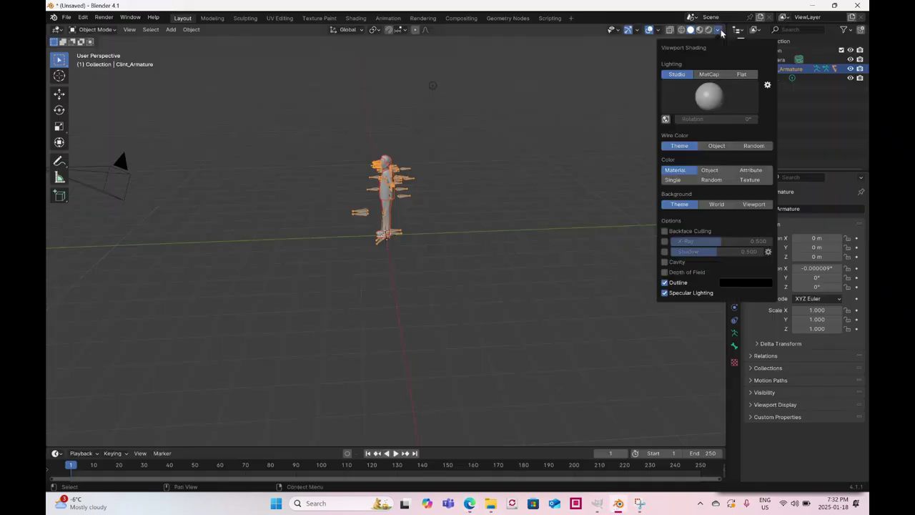
click(751, 179)
mouse_move(458, 207)
middle_down()
mouse_move(514, 206)
mouse_move(439, 194)
mouse_move(509, 211)
middle_up()
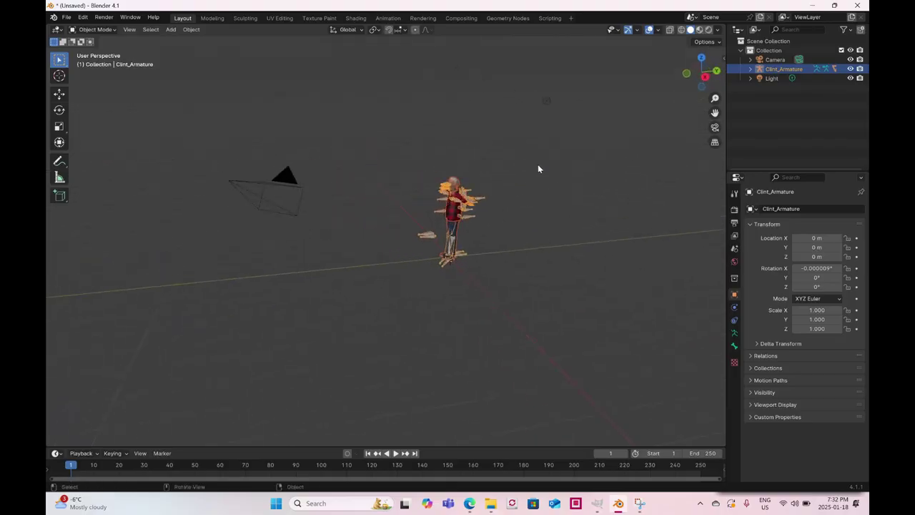
middle_drag(538, 178, 511, 180)
- Show the transform sidebar and move the Clint armature along the Y axis to about 3.64 m
key(n)
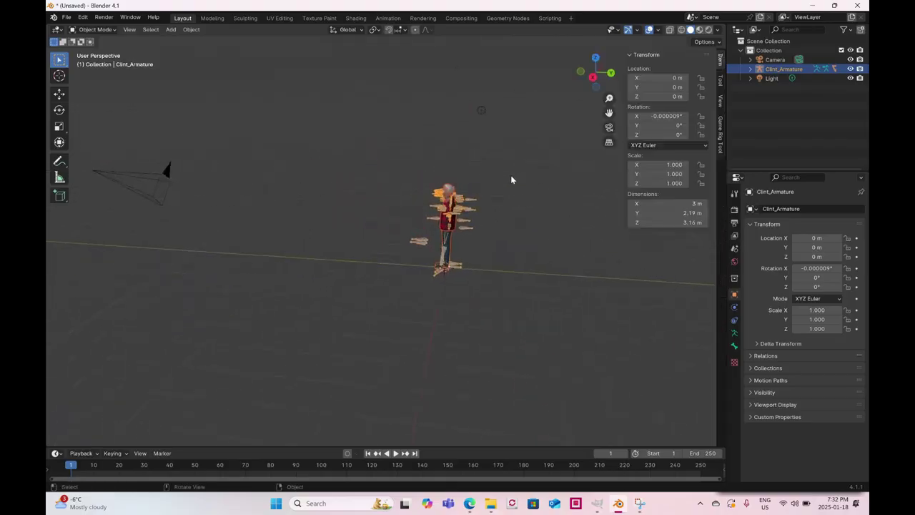
click(59, 94)
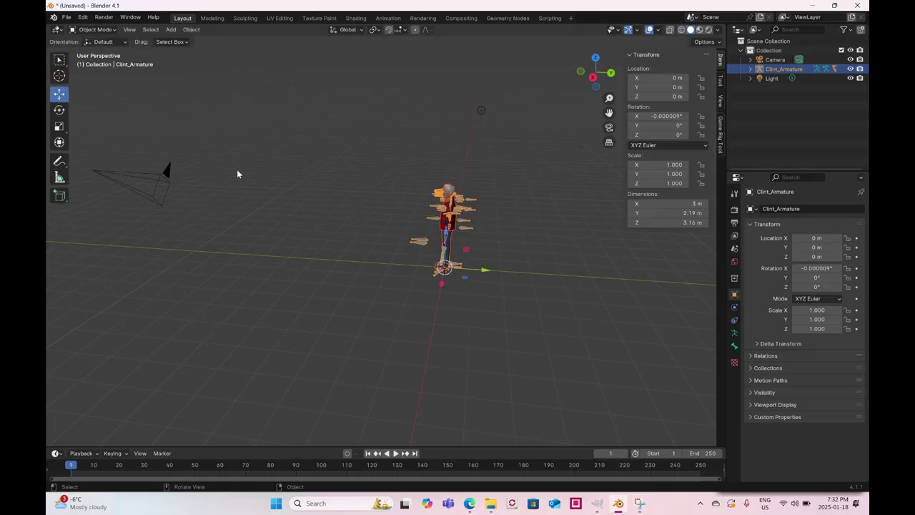
drag(484, 272, 589, 281)
- Add a mesh cylinder at the world origin with 8 vertices
middle_drag(422, 270, 457, 236)
click(168, 30)
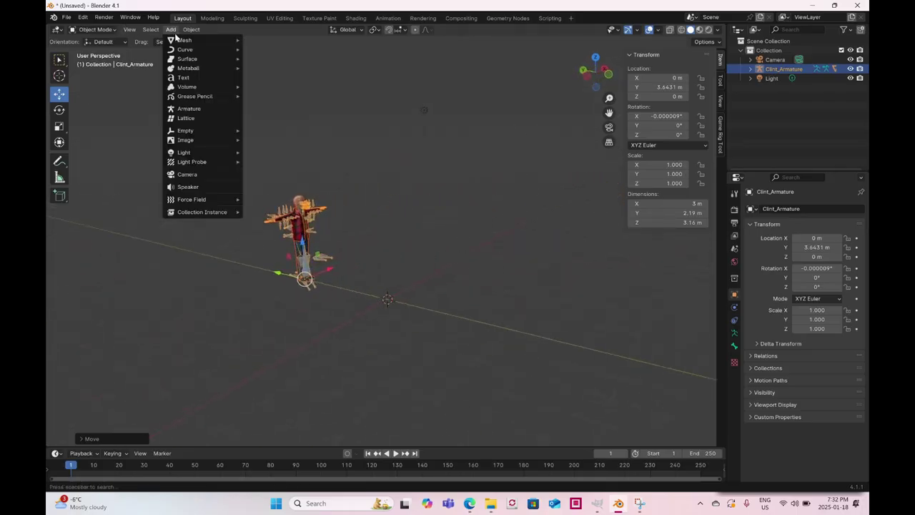
mouse_move(178, 41)
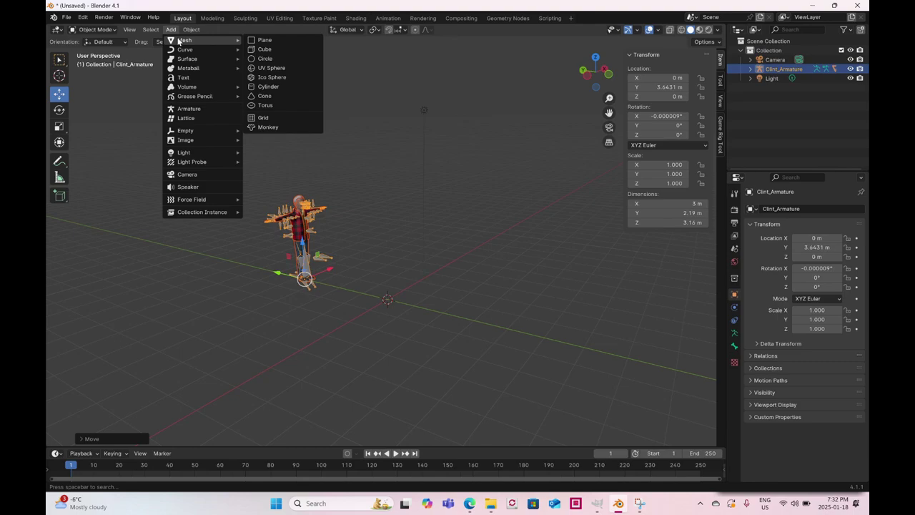
click(295, 87)
click(110, 440)
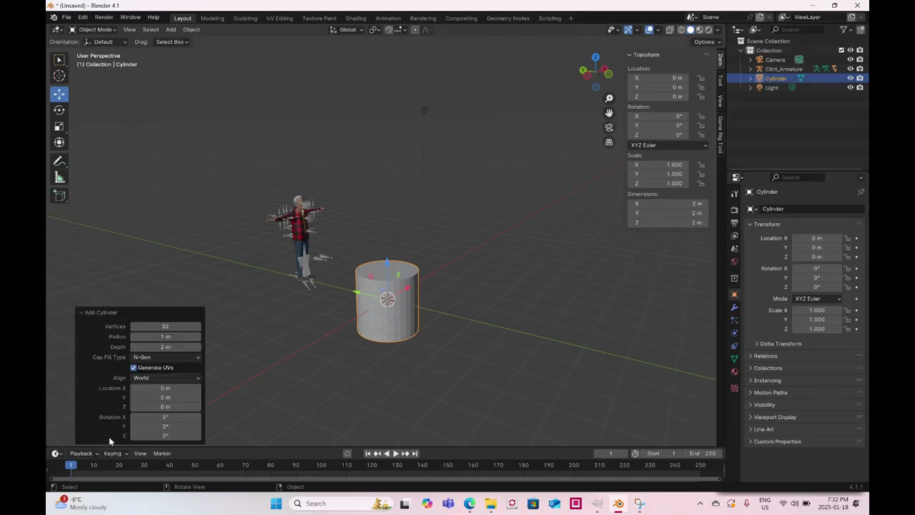
double_click(165, 326)
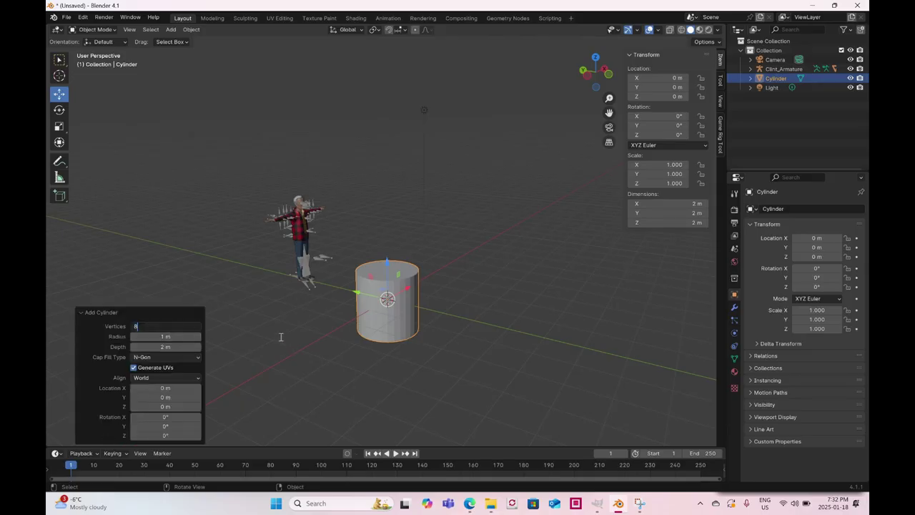
key(Return)
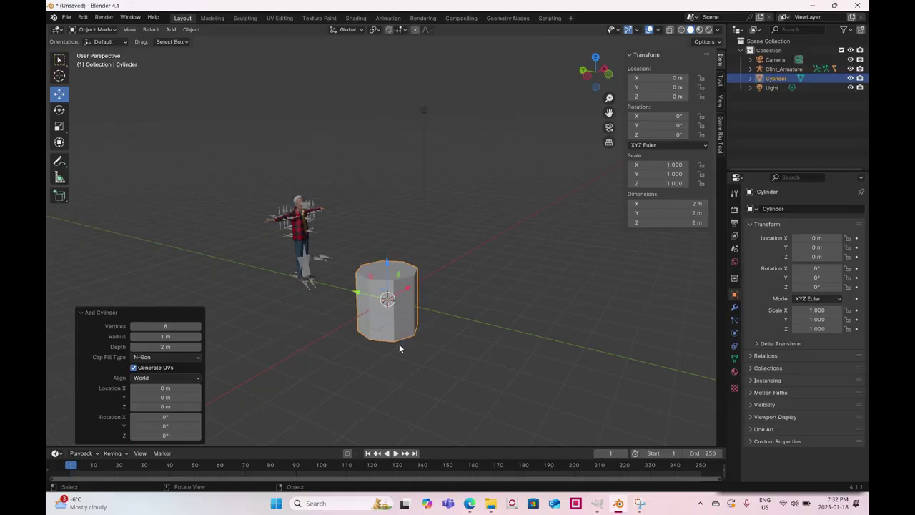
- Enter Edit Mode on the cylinder and scale its whole mesh down uniformly by a factor of about 0.835
middle_drag(399, 344, 401, 324)
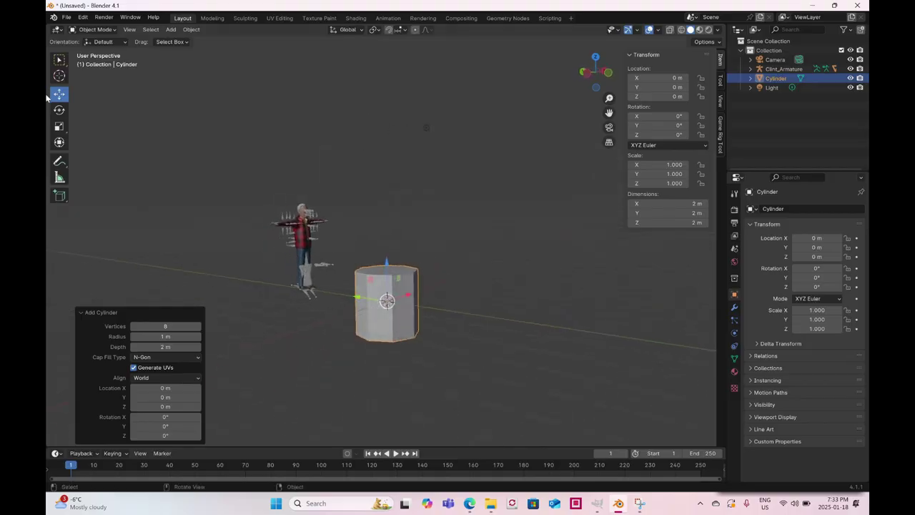
click(59, 127)
middle_drag(308, 257, 390, 313)
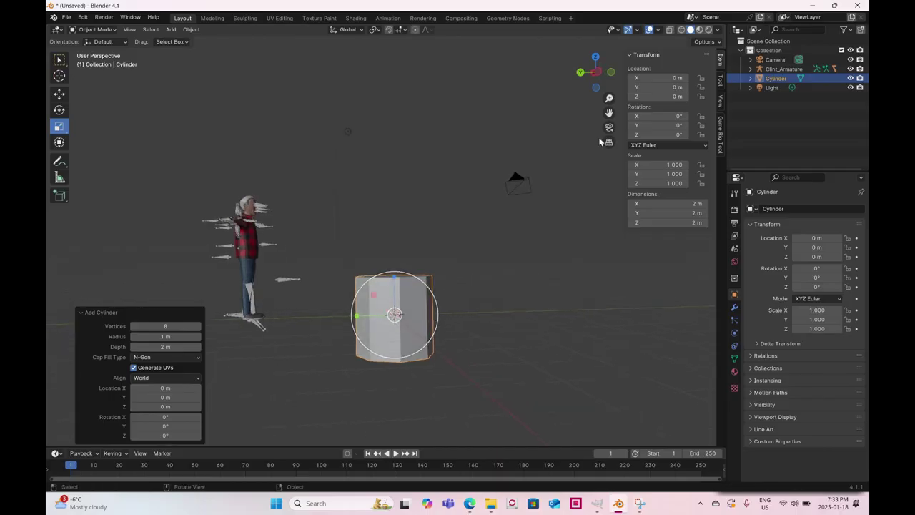
click(600, 73)
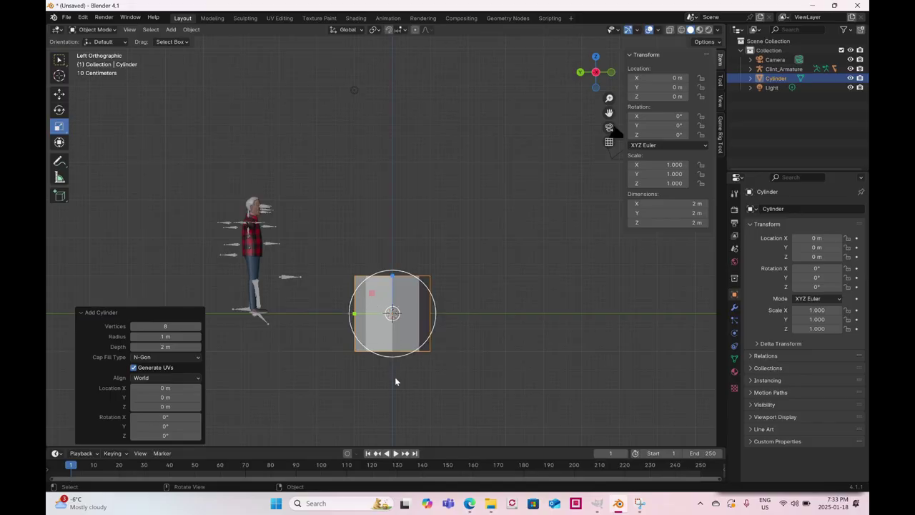
middle_drag(395, 377, 386, 369)
middle_drag(392, 310, 389, 309)
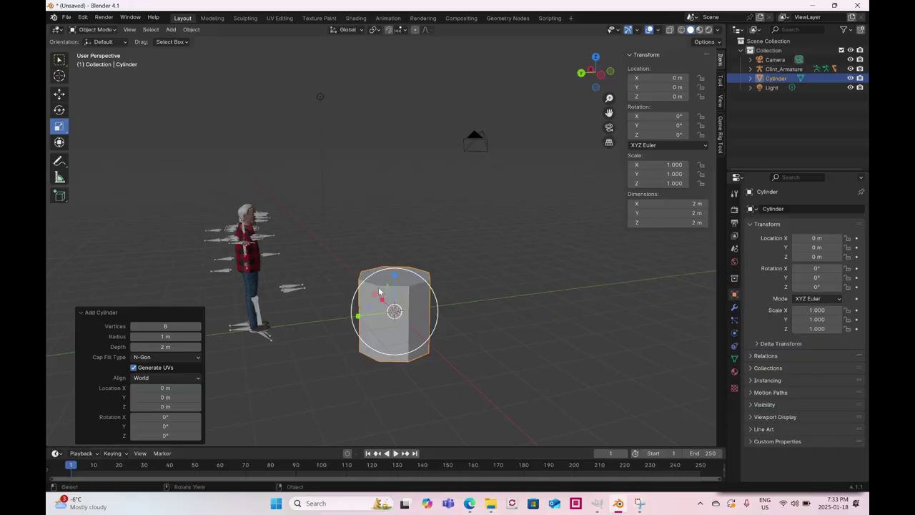
click(100, 31)
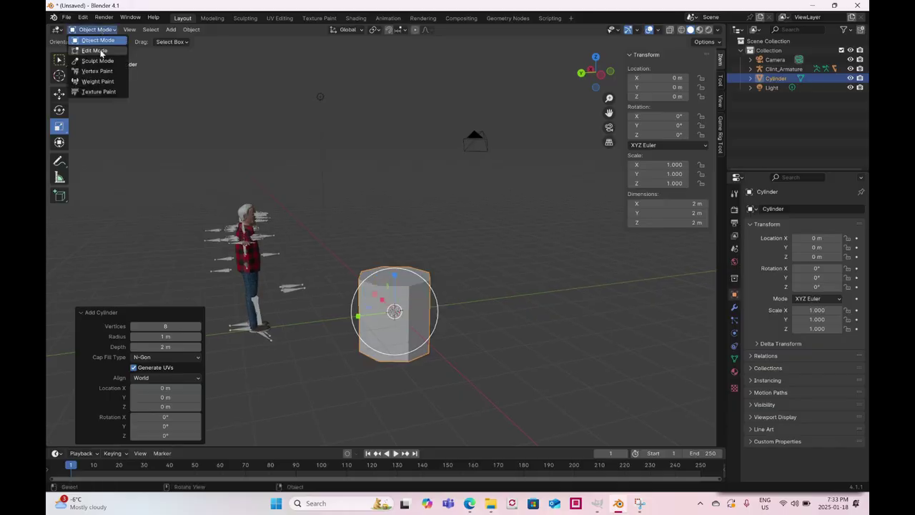
key(Tab)
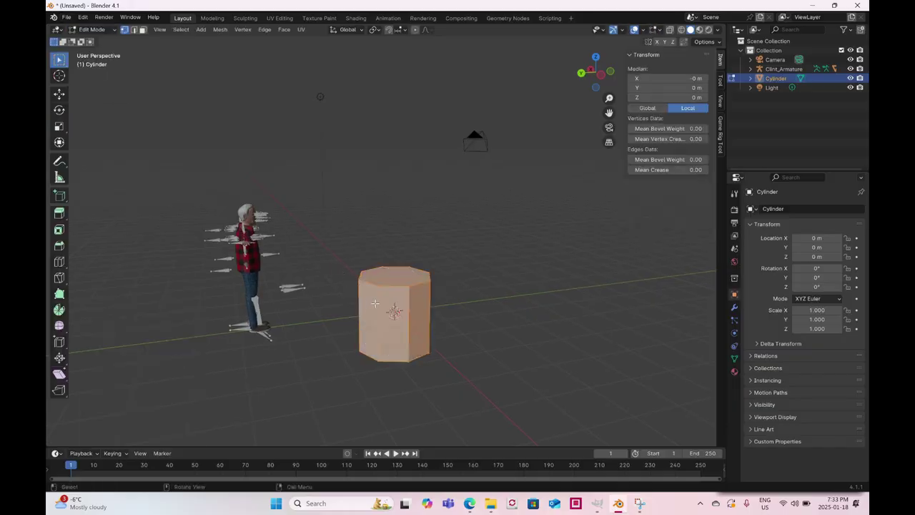
click(59, 127)
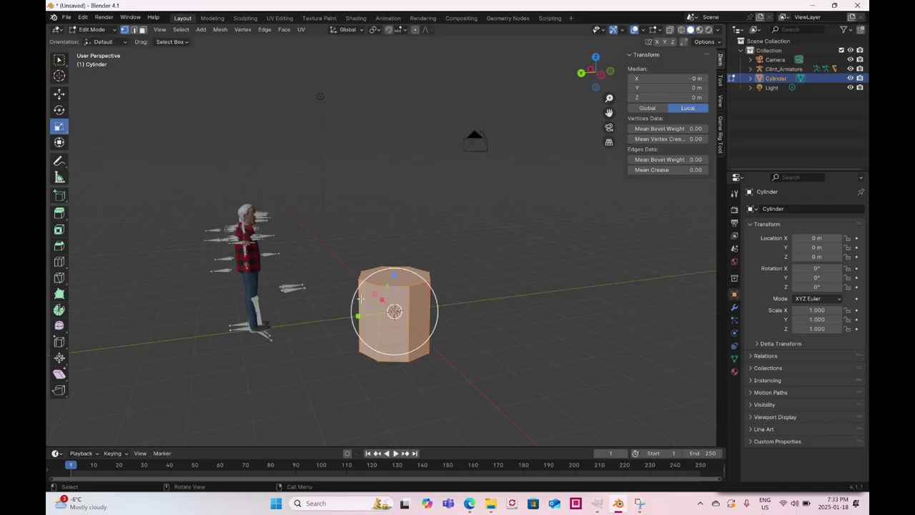
key(s)
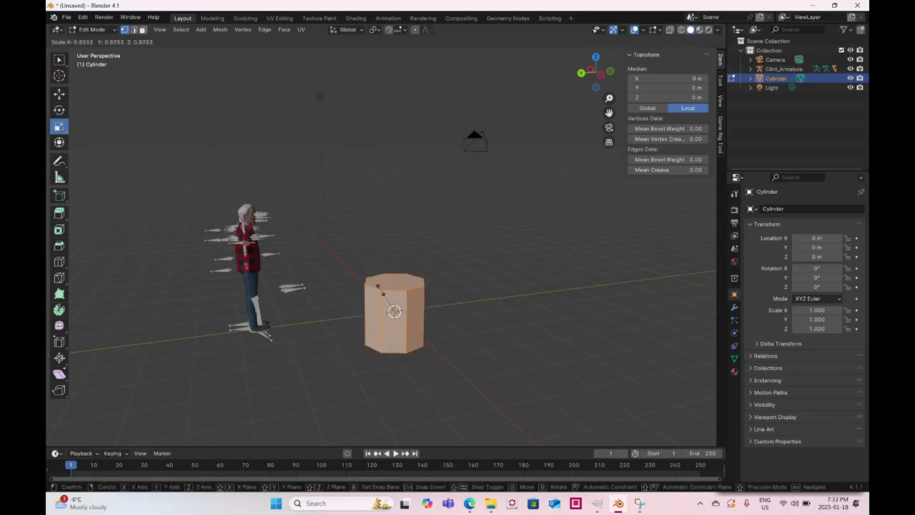
click(382, 292)
- Scale the cylinder mesh down uniformly once more, by a factor of about 0.888, comparing it with the character
middle_drag(382, 293, 405, 287)
scroll(393, 315, up, 2)
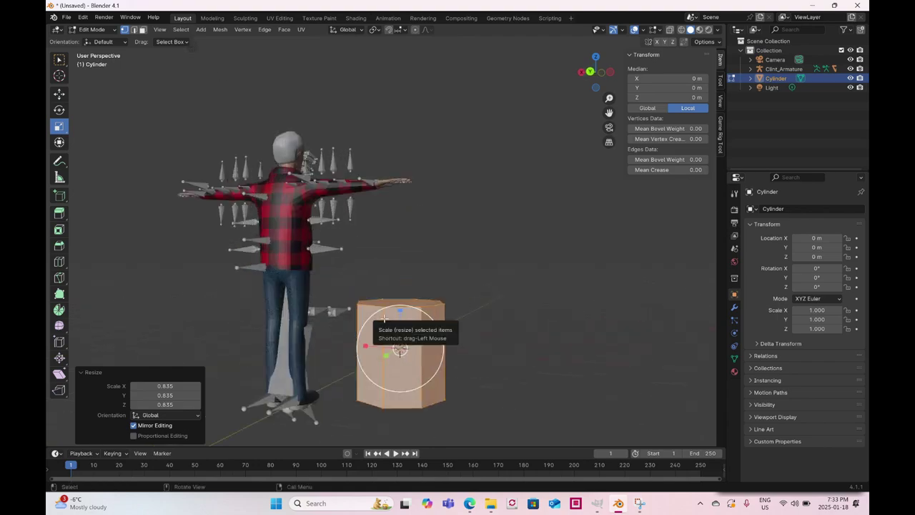
drag(384, 318, 384, 320)
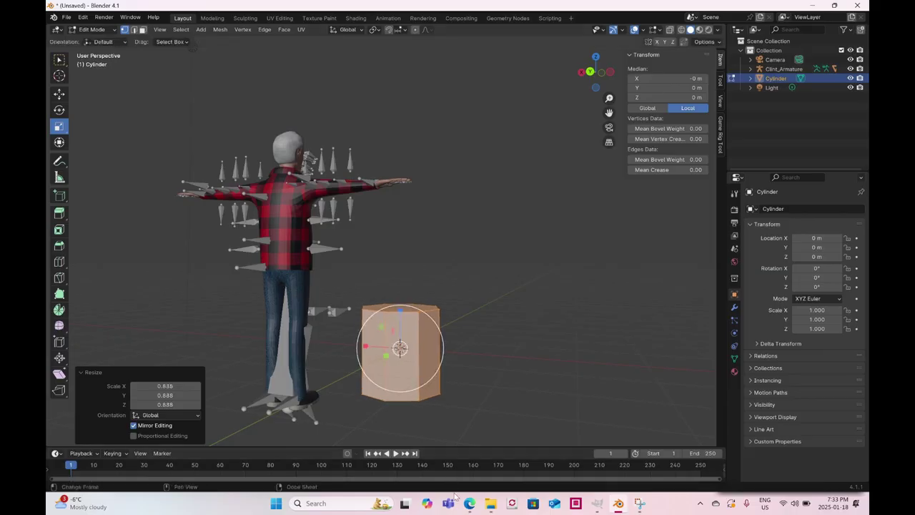
- Switch to the browser and view the branch leaves image results as reference in a maximized window
click(469, 502)
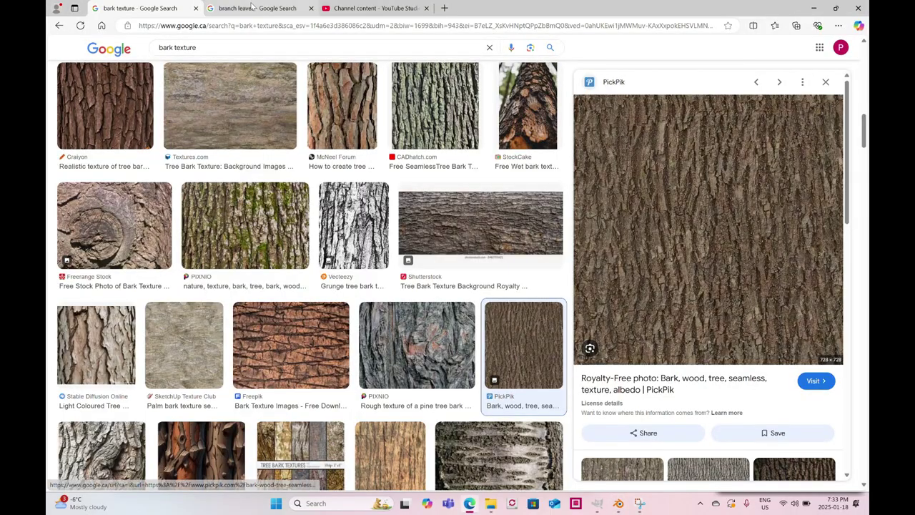
double_click(694, 7)
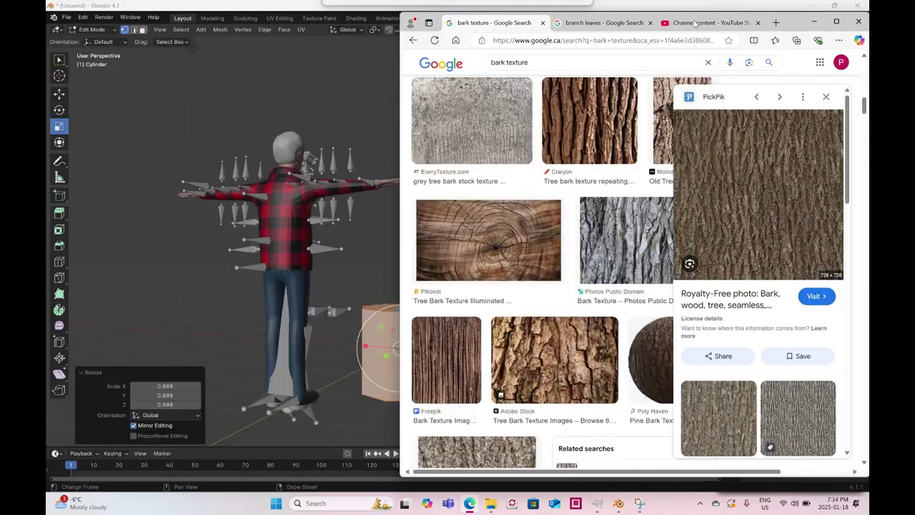
drag(695, 23, 633, 56)
click(707, 55)
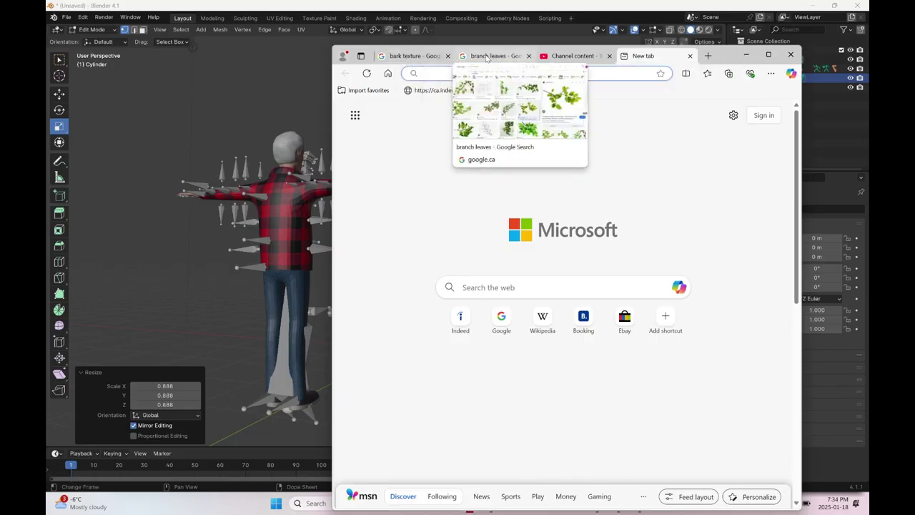
click(486, 56)
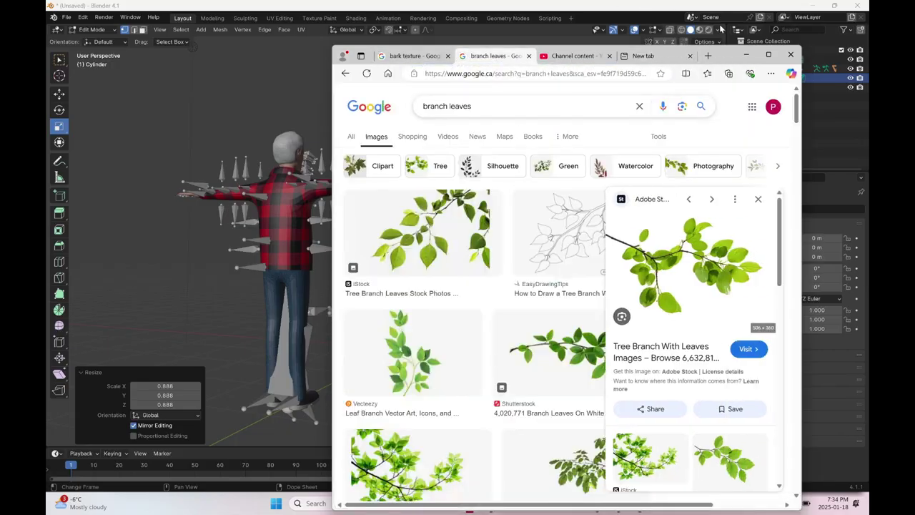
click(769, 54)
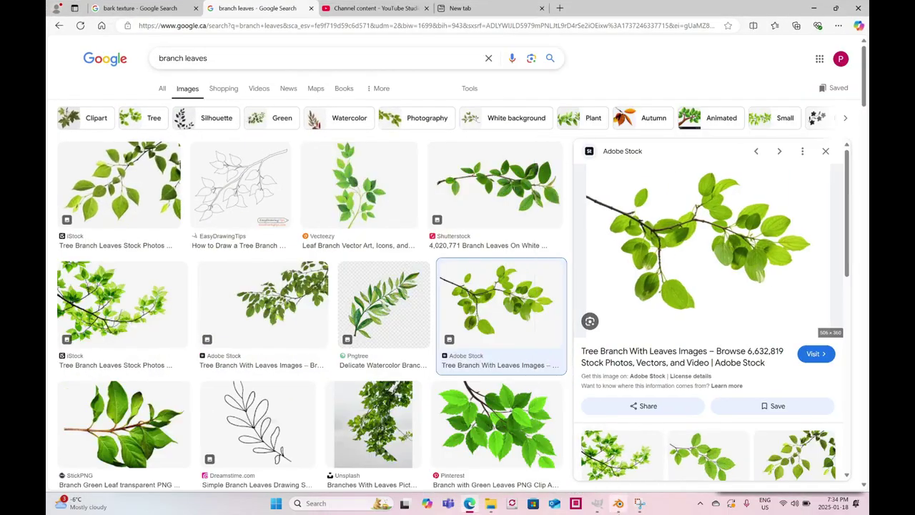
- Switch back to Blender and delete the bottom face of the cylinder
click(618, 502)
middle_drag(431, 255, 302, 161)
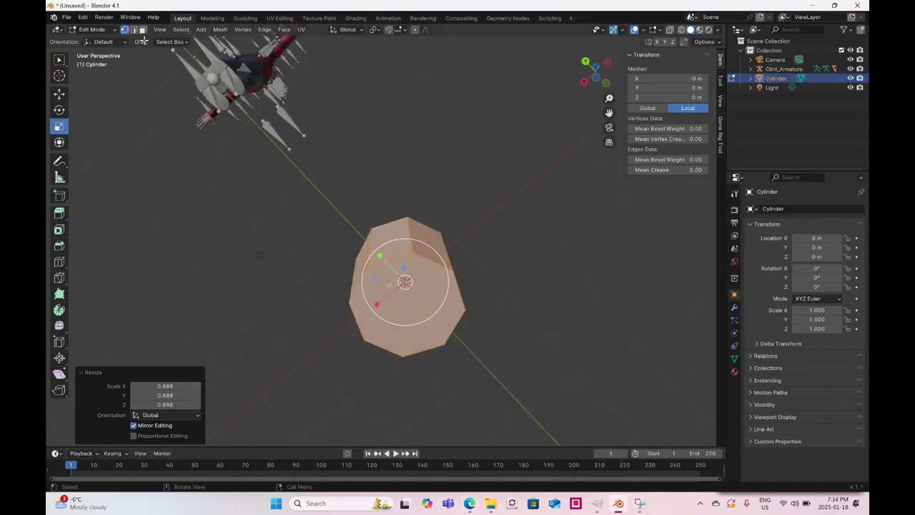
key(3)
click(418, 341)
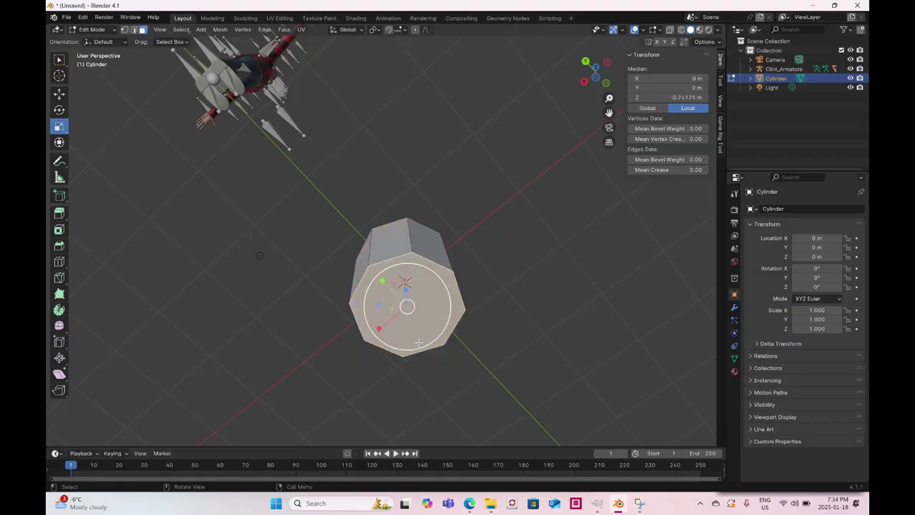
key(x)
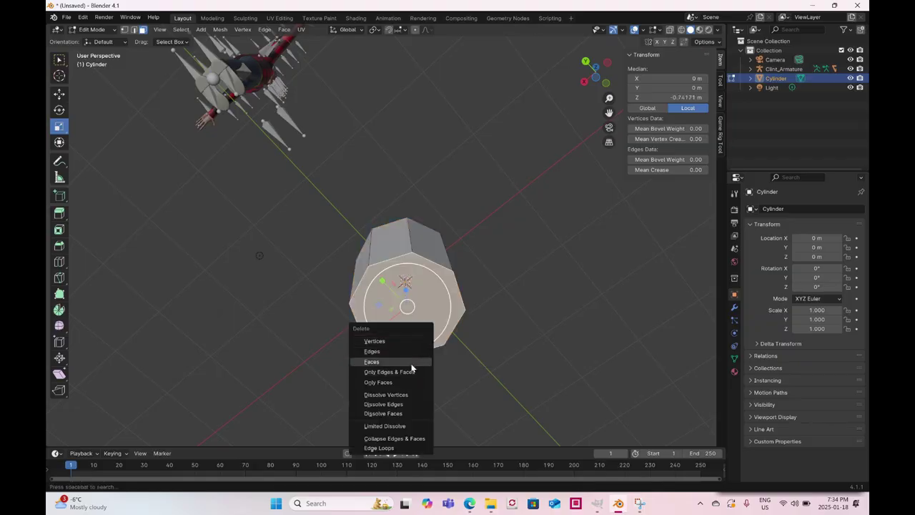
click(379, 362)
- Select all the vertices of the cylinder's open bottom rim and move them down along Z by about 0.7 m
middle_drag(379, 361, 428, 370)
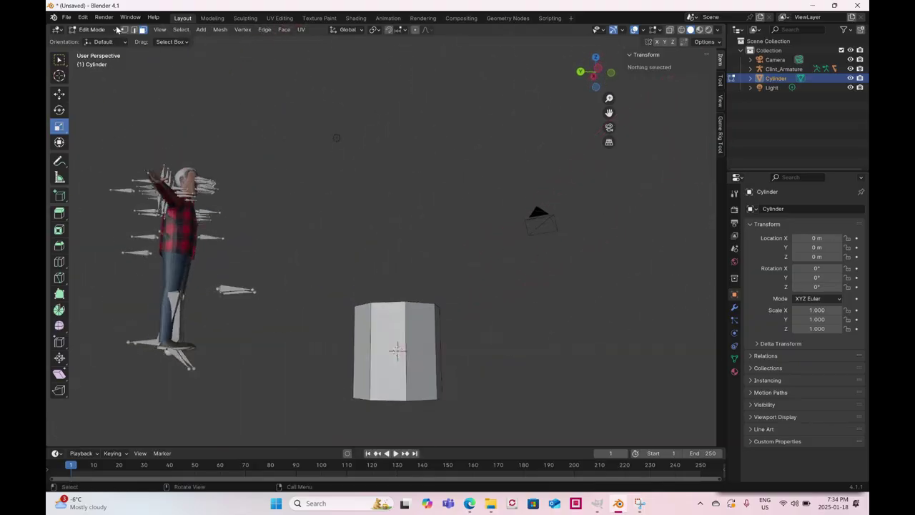
middle_drag(406, 409, 422, 389)
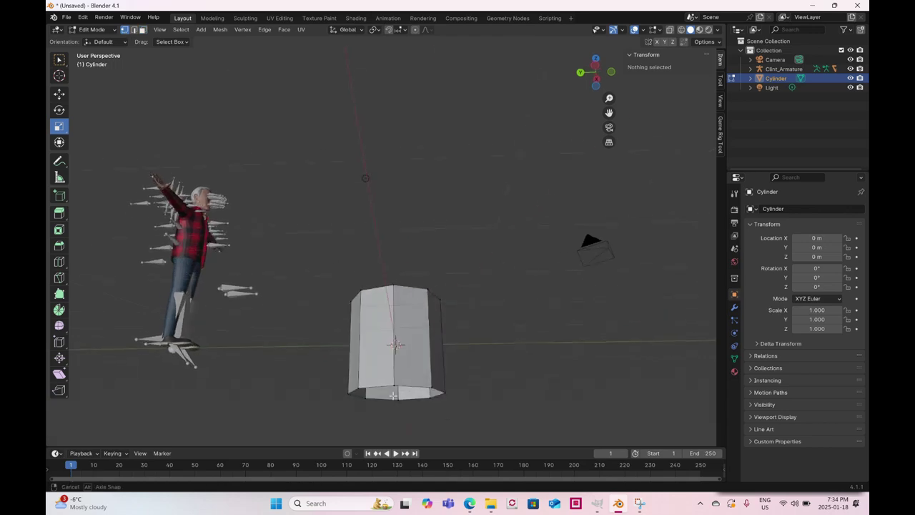
drag(329, 372, 459, 419)
middle_drag(458, 419, 47, 49)
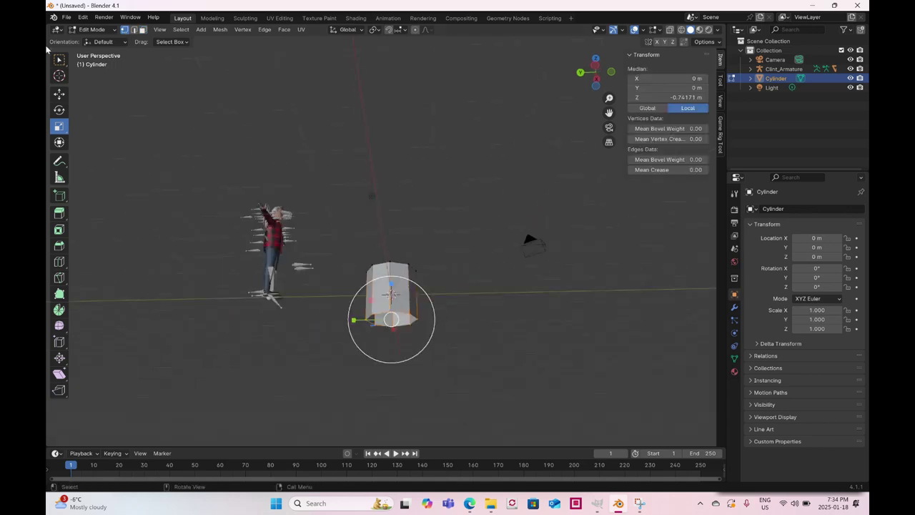
click(60, 94)
drag(395, 285, 395, 309)
- Select the cylinder's top face and split it into triangles with Poke Faces
mouse_move(395, 309)
middle_down()
mouse_move(381, 318)
mouse_move(393, 296)
middle_up()
click(393, 294)
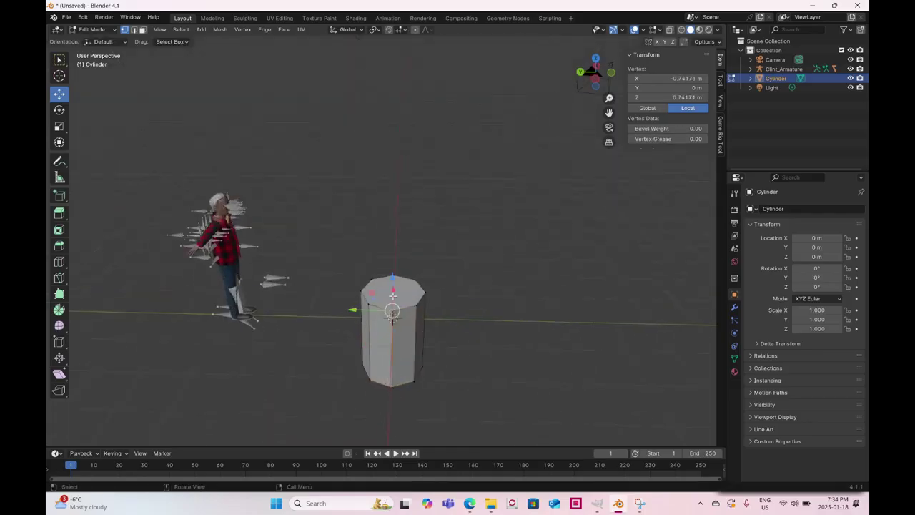
click(142, 32)
click(384, 299)
right_click(384, 299)
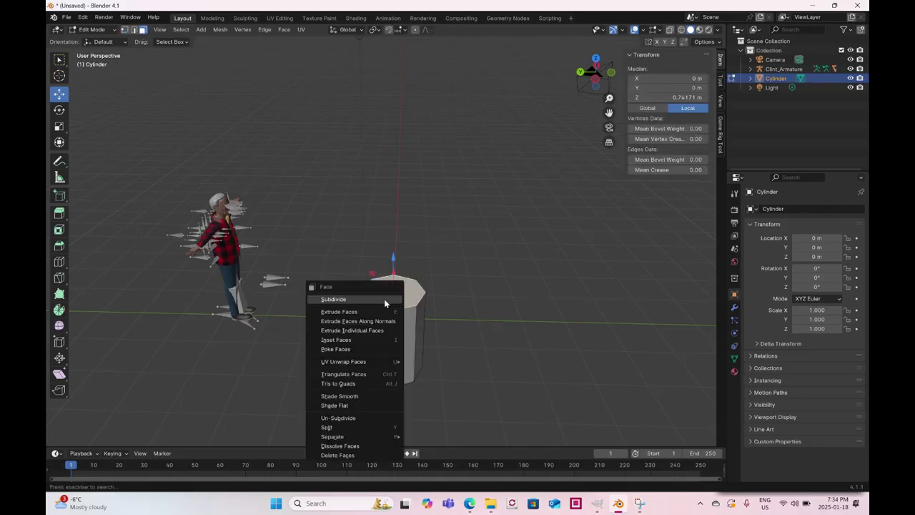
click(375, 348)
- Raise the poked top faces along Z in two moves of about 4.09 m and 15.85 m to form a tall trunk
middle_drag(375, 346, 397, 270)
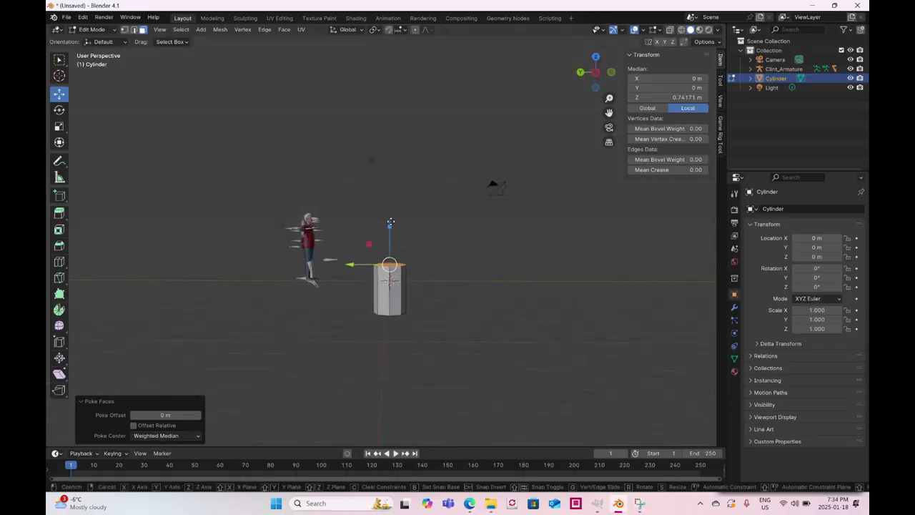
drag(389, 228, 393, 89)
scroll(394, 214, down, 3)
mouse_move(393, 215)
middle_down()
mouse_move(407, 231)
mouse_move(400, 224)
middle_up()
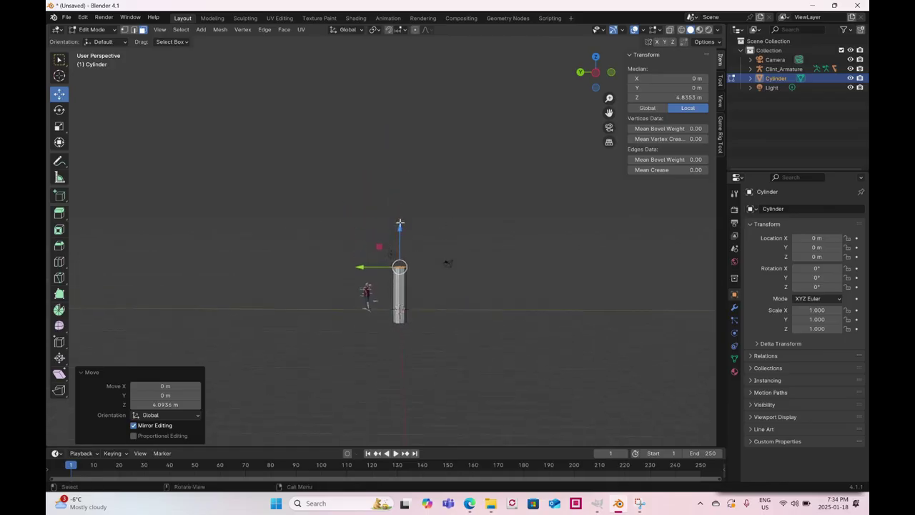
drag(403, 228, 397, 82)
- Select the trunk's bottom edge loop and lower it along Z by about 0.67 m
middle_drag(389, 162, 319, 324)
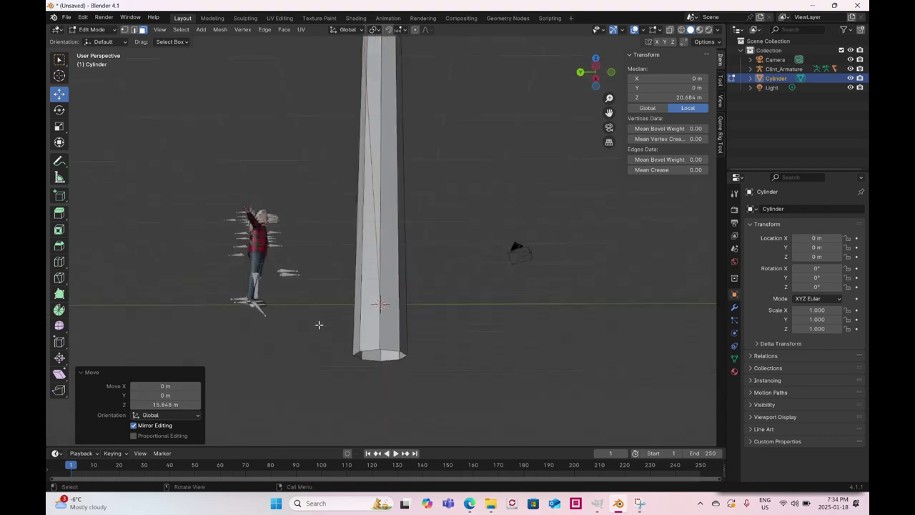
click(134, 30)
drag(336, 335, 466, 379)
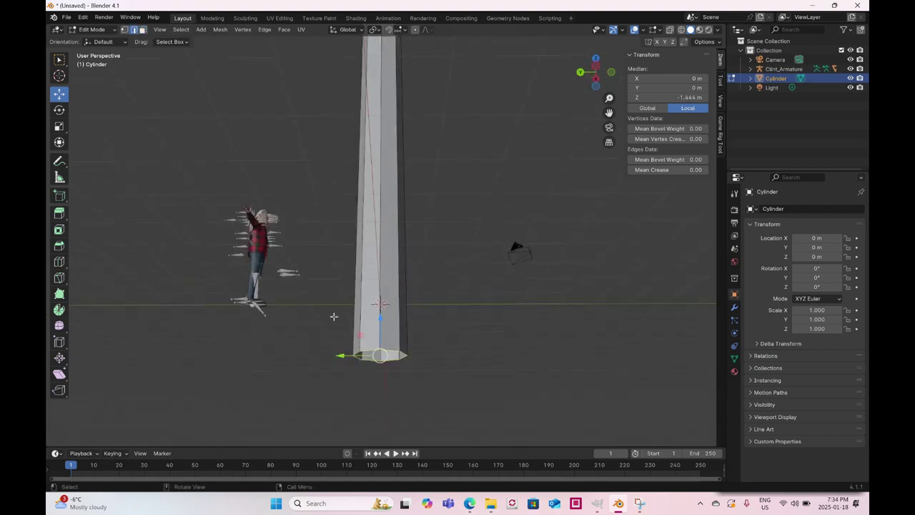
drag(376, 318, 382, 345)
- Select the trunk's top edges and scale them uniformly to about 0.602 to taper the trunk
scroll(382, 322, down, 4)
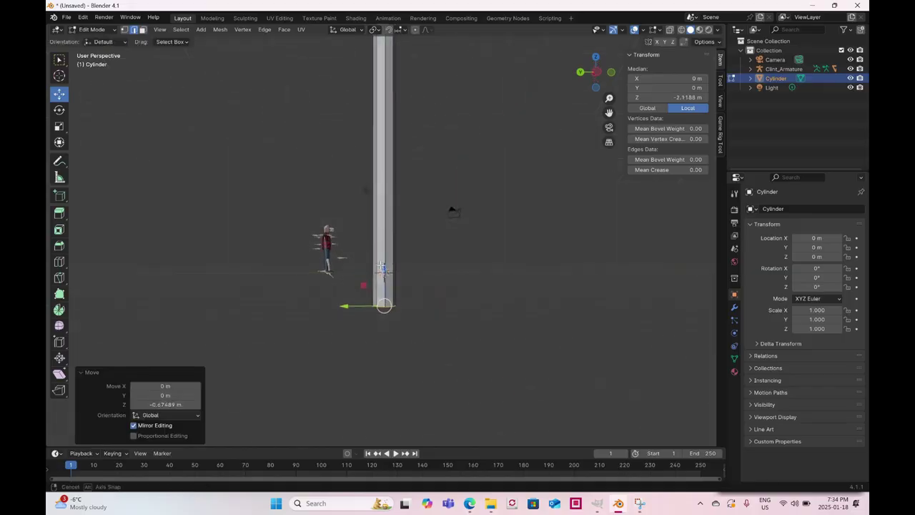
middle_drag(383, 269, 407, 233)
scroll(447, 369, up, 3)
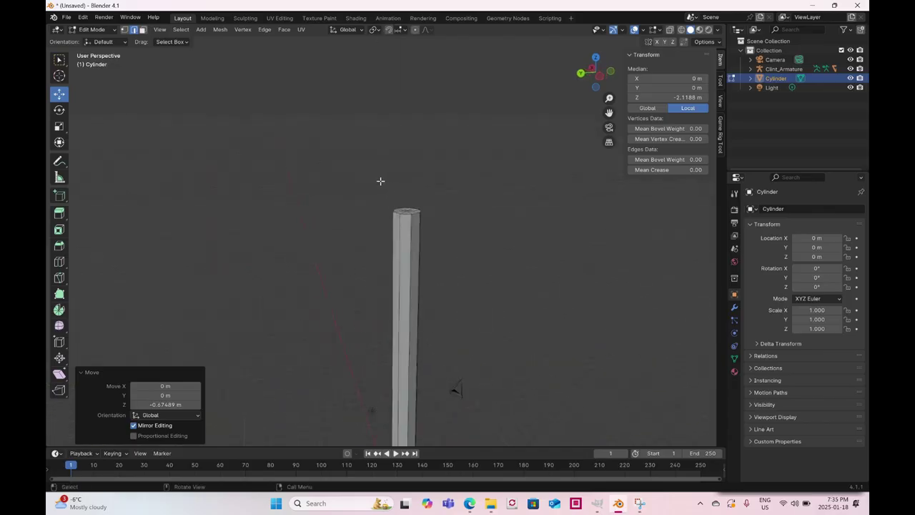
alt+click(431, 215)
scroll(431, 214, up, 1)
scroll(432, 229, down, 5)
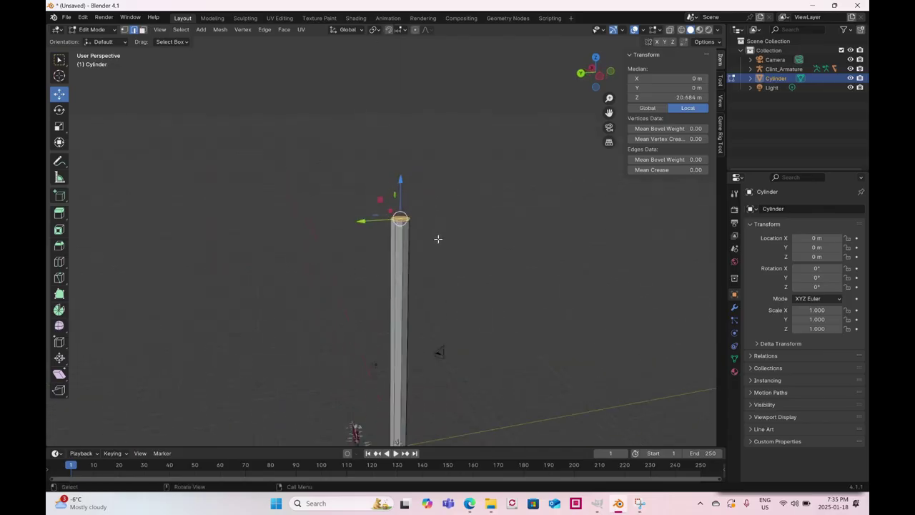
middle_drag(424, 283, 448, 238)
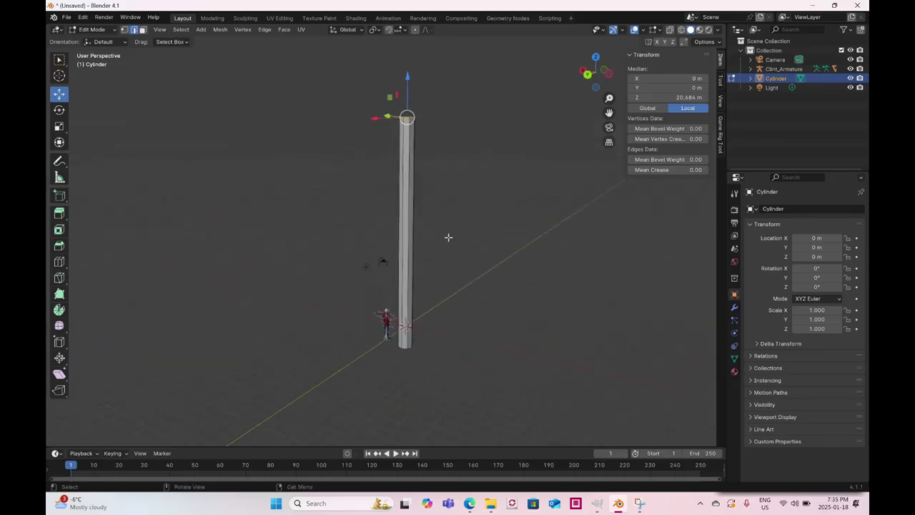
click(59, 126)
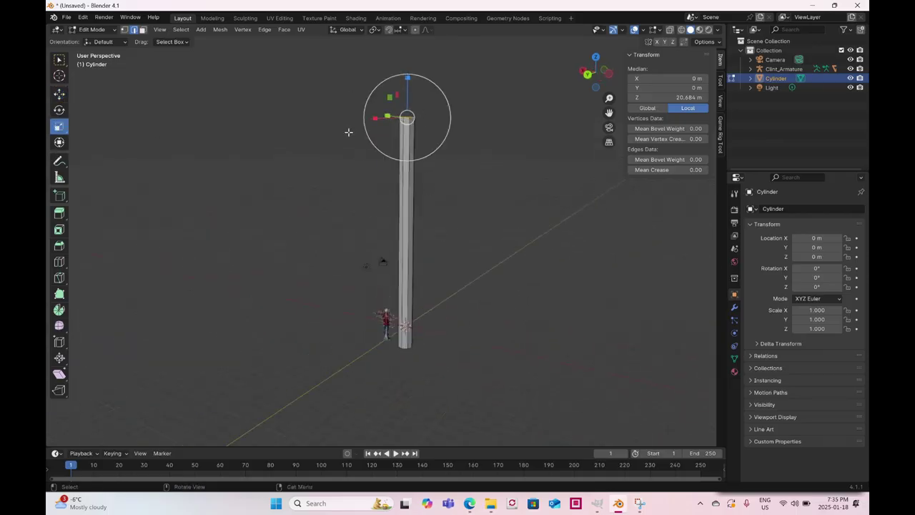
middle_drag(351, 133, 429, 104)
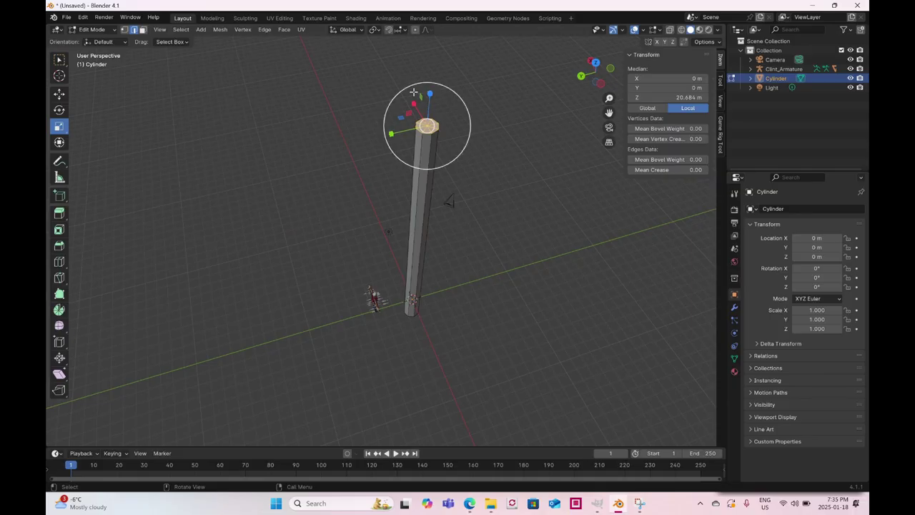
key(s)
click(449, 201)
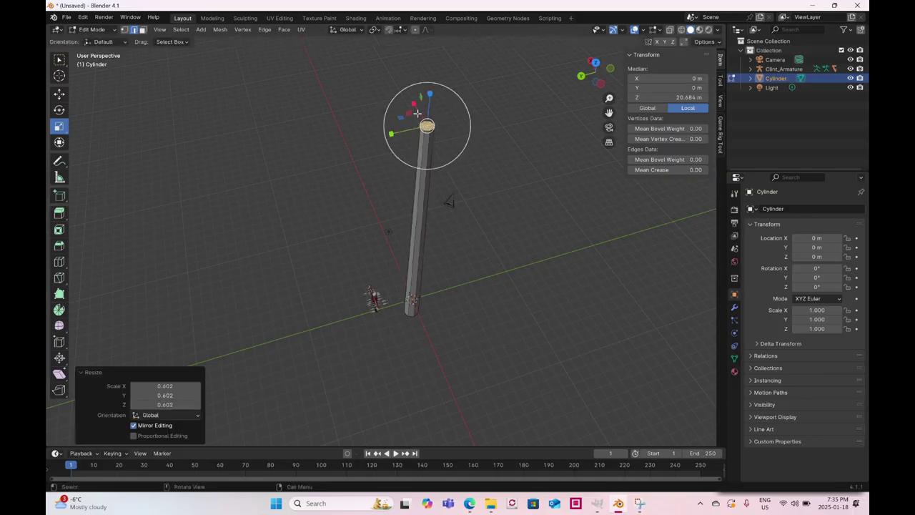
- Raise the trunk's narrowed top along Z by about 2.31 m
middle_drag(449, 201, 325, 95)
click(60, 96)
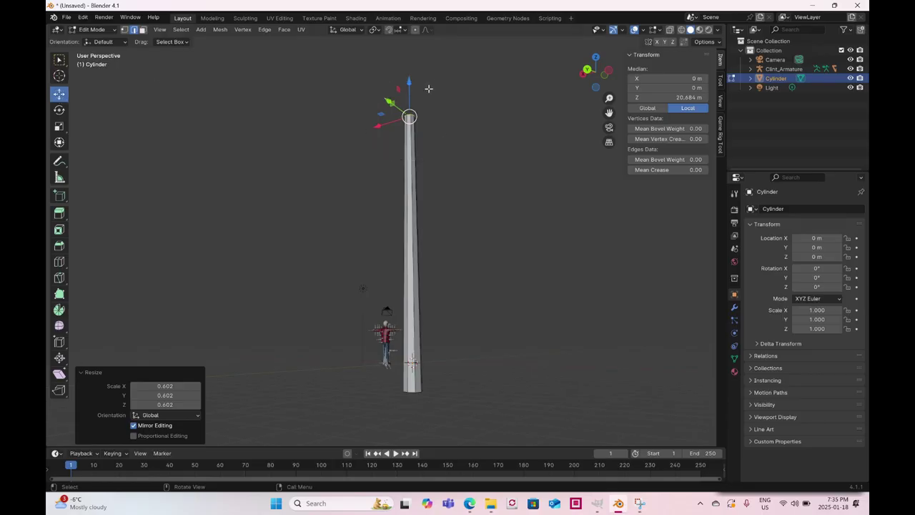
drag(410, 86, 366, 71)
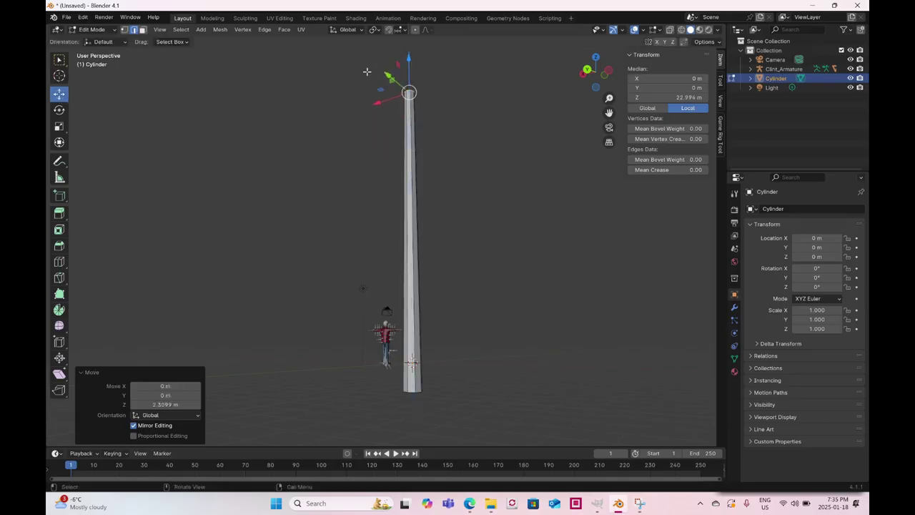
- Add a single loop cut around the trunk and slide it down near the base with a factor of about 0.83
click(62, 260)
shift+middle_drag(434, 299, 415, 280)
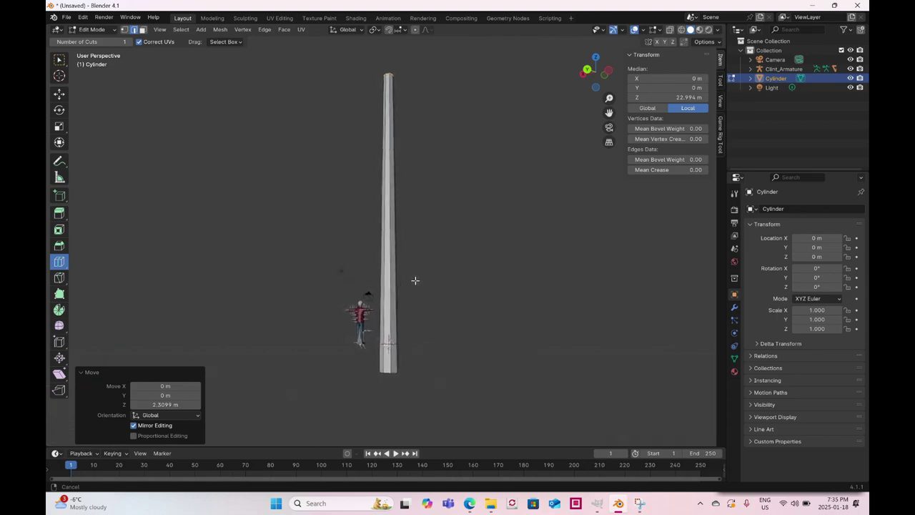
scroll(425, 323, up, 3)
drag(395, 166, 431, 312)
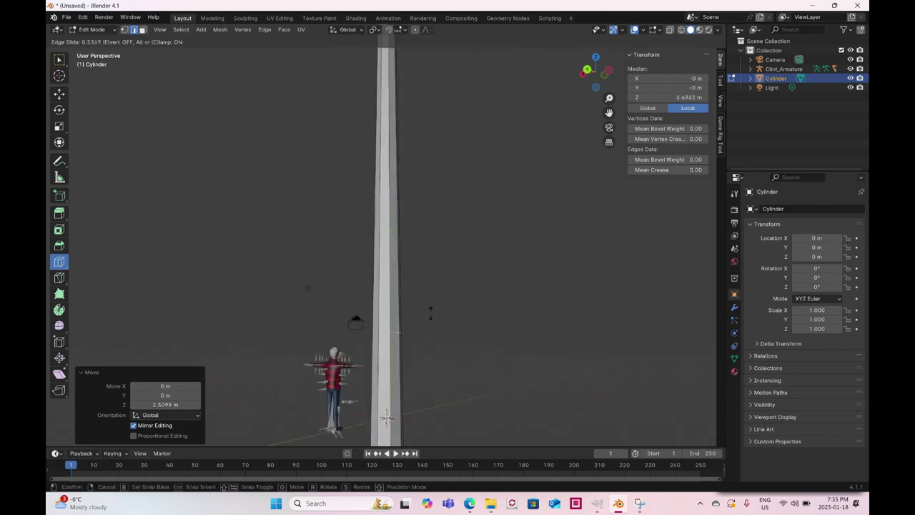
drag(437, 384, 438, 382)
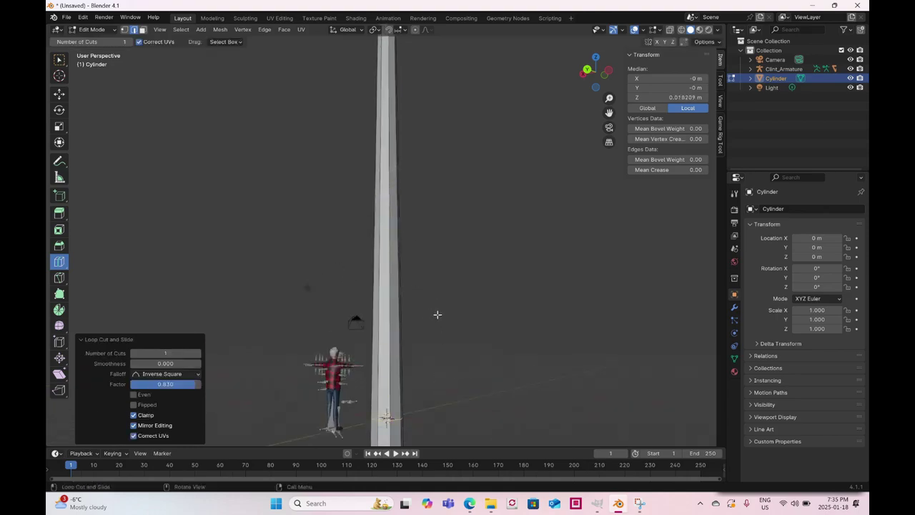
- Add seven centred loop cuts above the base loop, halving the sections to divide the trunk evenly up to its top
click(382, 219)
scroll(409, 186, down, 5)
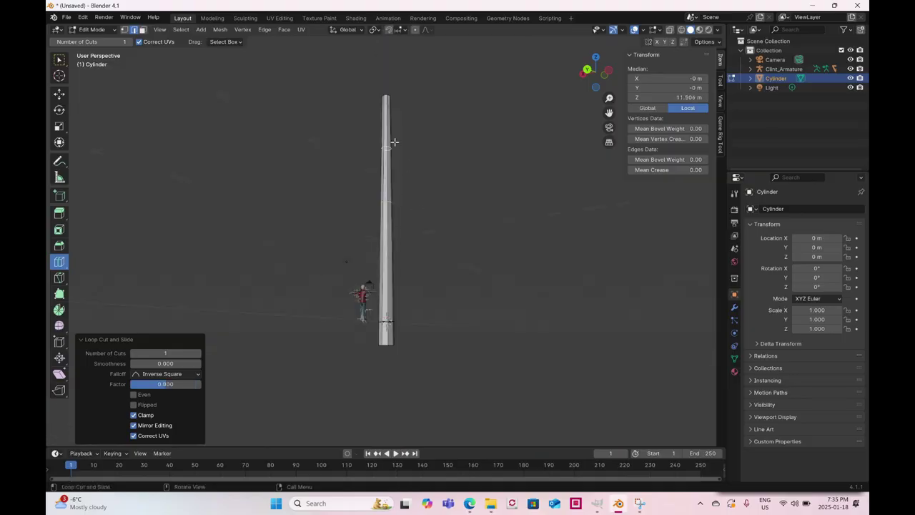
middle_drag(280, 168, 338, 207)
click(362, 267)
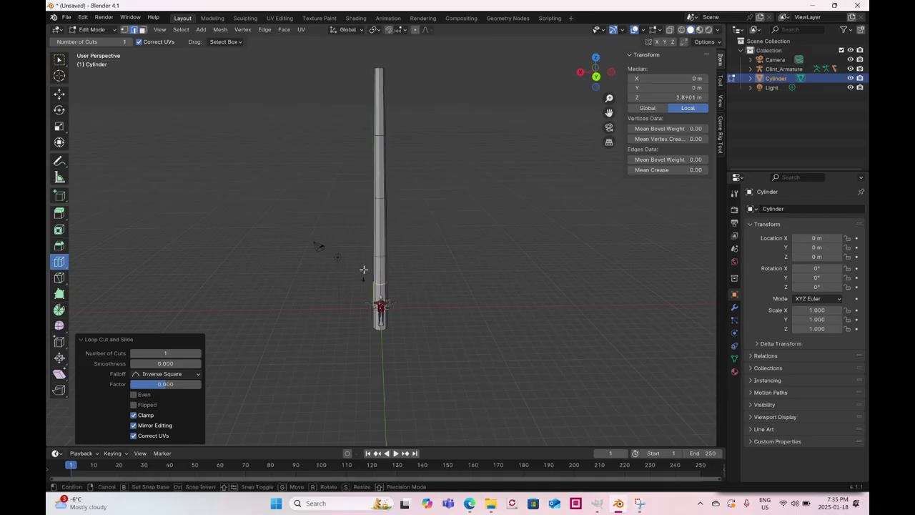
click(371, 170)
click(374, 103)
shift+middle_drag(364, 109, 306, 194)
- Select the centre vertex of the trunk's top and raise it along Z by about 0.44 m into a point
click(60, 96)
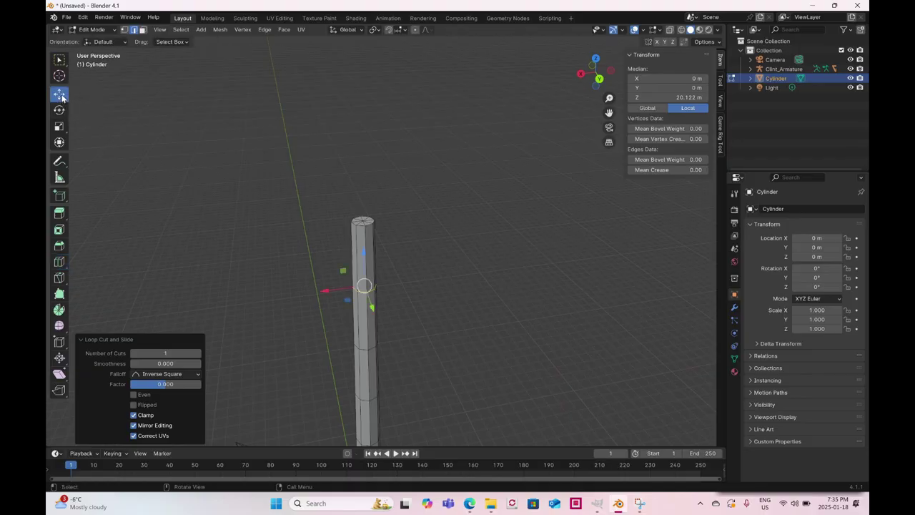
click(124, 29)
key(a)
scroll(353, 215, up, 2)
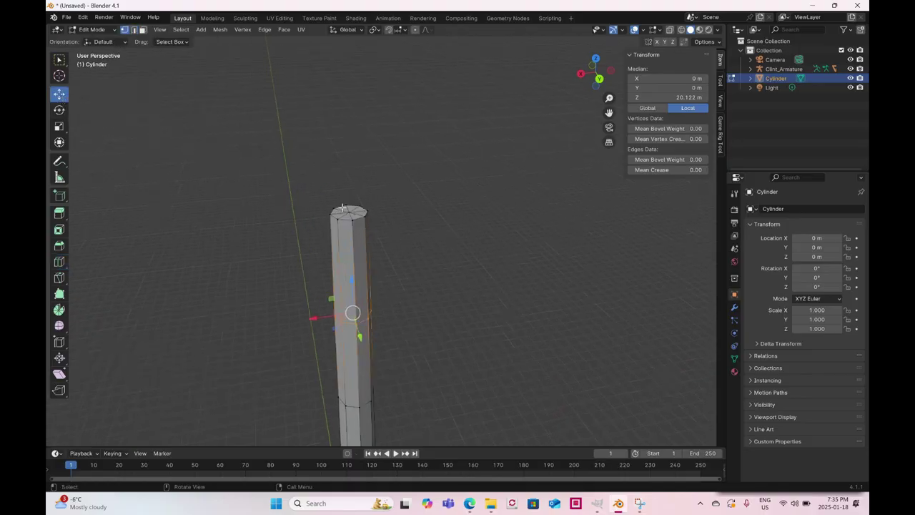
click(342, 208)
drag(350, 179, 348, 158)
middle_drag(347, 158, 312, 288)
- Return to Object Mode and rename the cylinder object as Tree1
scroll(354, 299, down, 3)
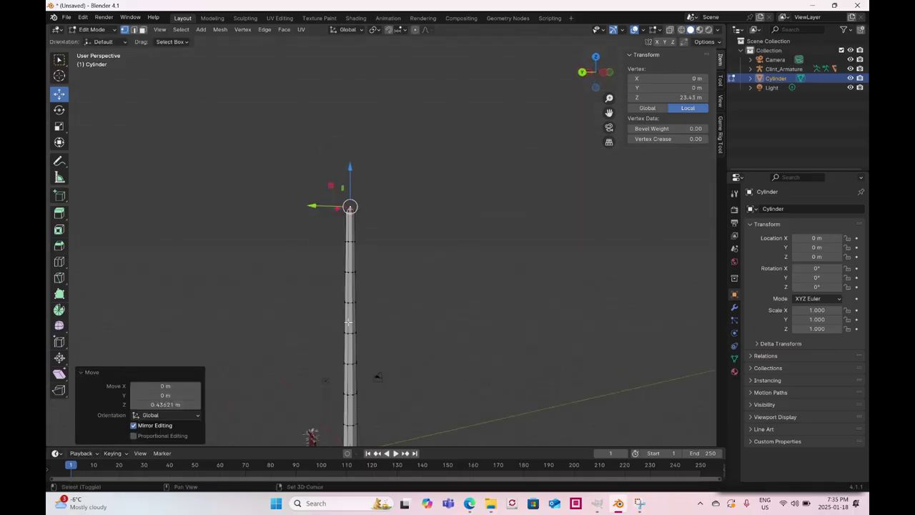
shift+middle_drag(375, 386, 370, 283)
middle_drag(352, 246, 438, 252)
click(93, 30)
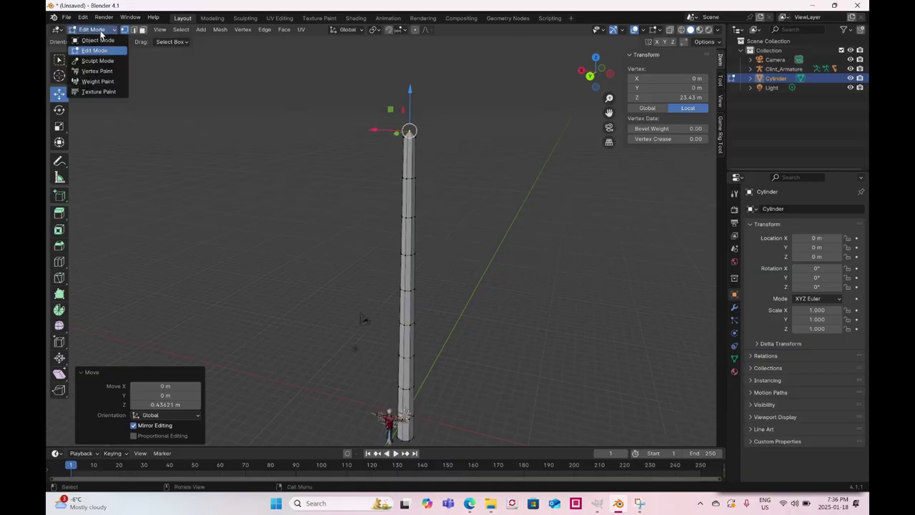
click(91, 43)
middle_drag(413, 237, 438, 272)
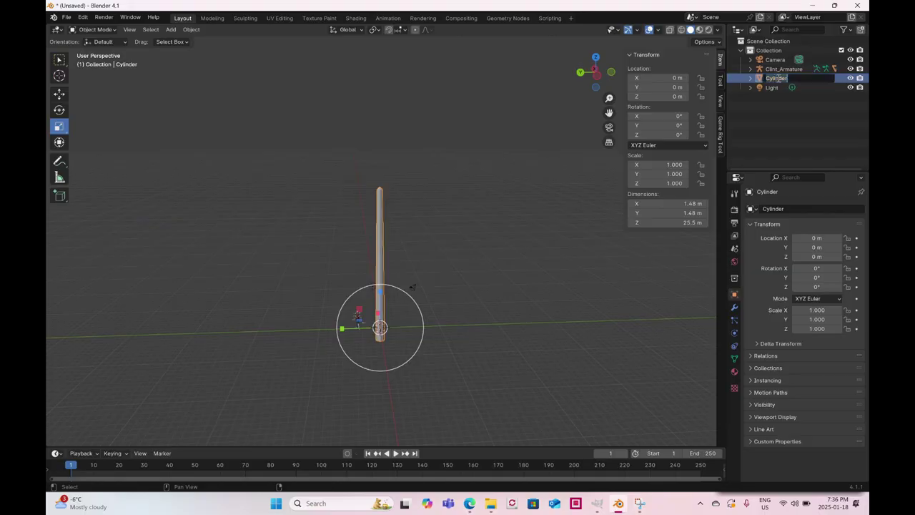
text(1)
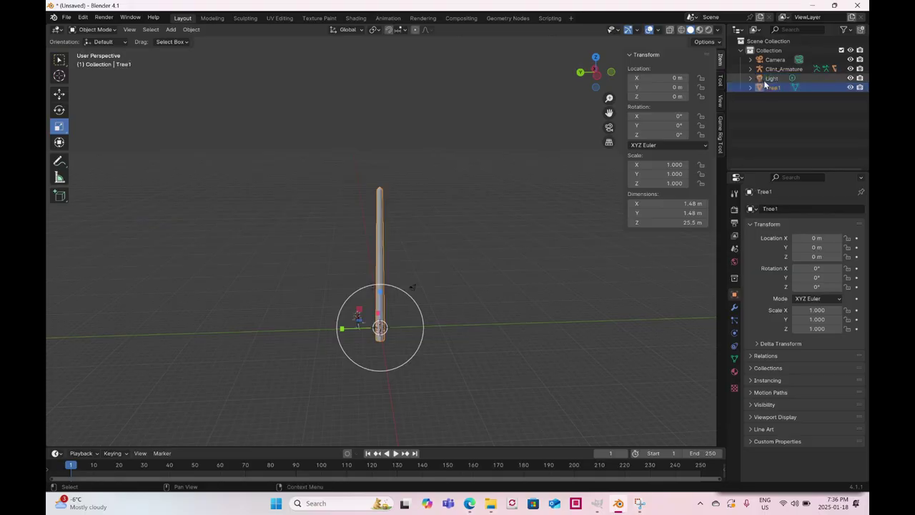
key(Return)
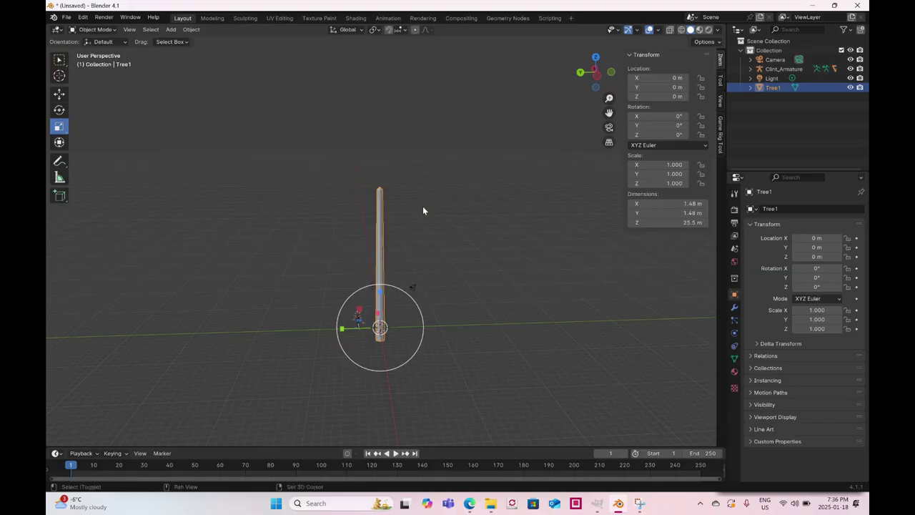
- Duplicate the Tree1 object twice, leaving both copies at the original's location
key(shift+d)
right_click(452, 242)
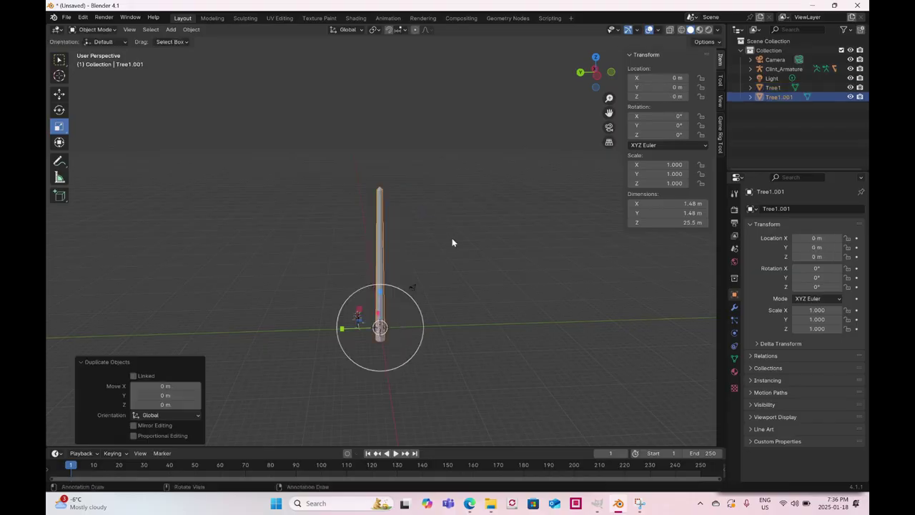
key(shift+d)
right_click(462, 259)
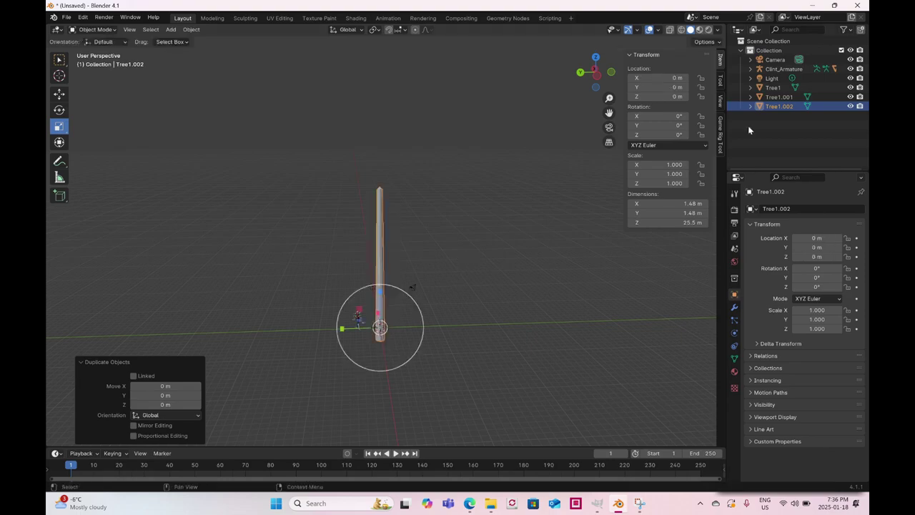
- Hide the duplicates Tree1.001 and Tree1.002, and open the original Tree1 in Edit Mode
click(851, 106)
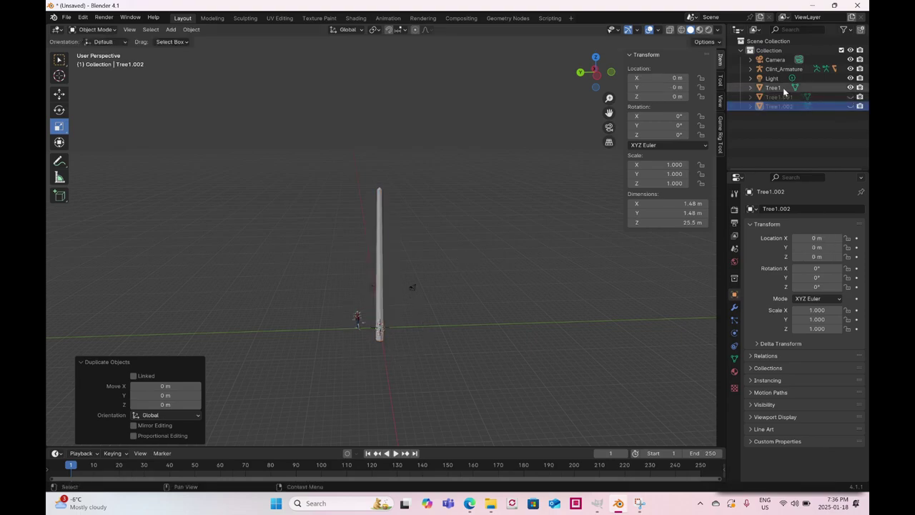
click(783, 88)
click(96, 30)
click(99, 50)
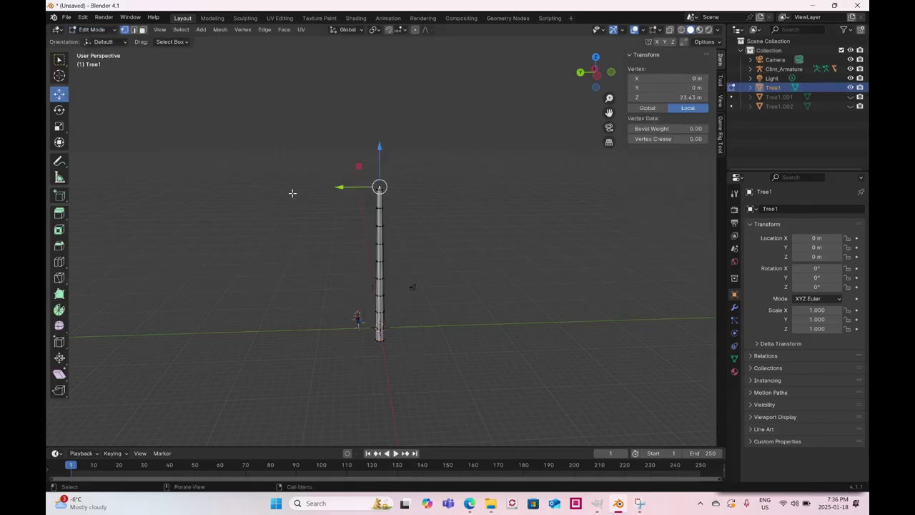
- Select adjacent triangular faces on one side of the trunk's pointed tip and extrude them about 1.35 m outward as a branch
middle_drag(294, 193, 458, 260)
scroll(430, 207, up, 3)
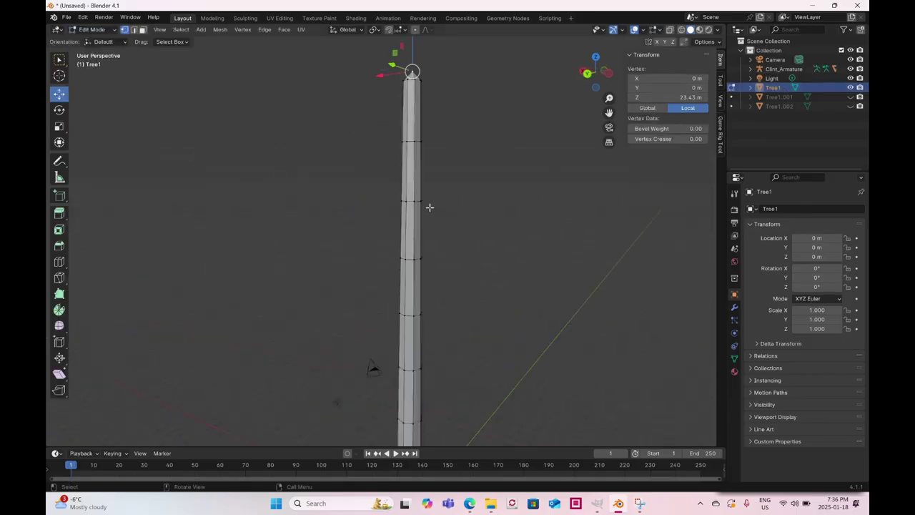
shift+middle_drag(430, 205, 413, 267)
scroll(418, 173, up, 2)
shift+middle_drag(419, 182, 408, 231)
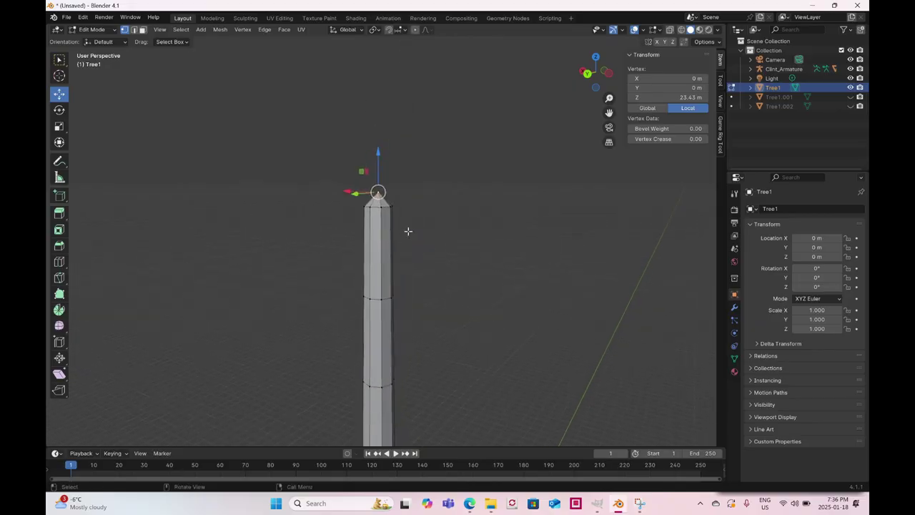
click(143, 30)
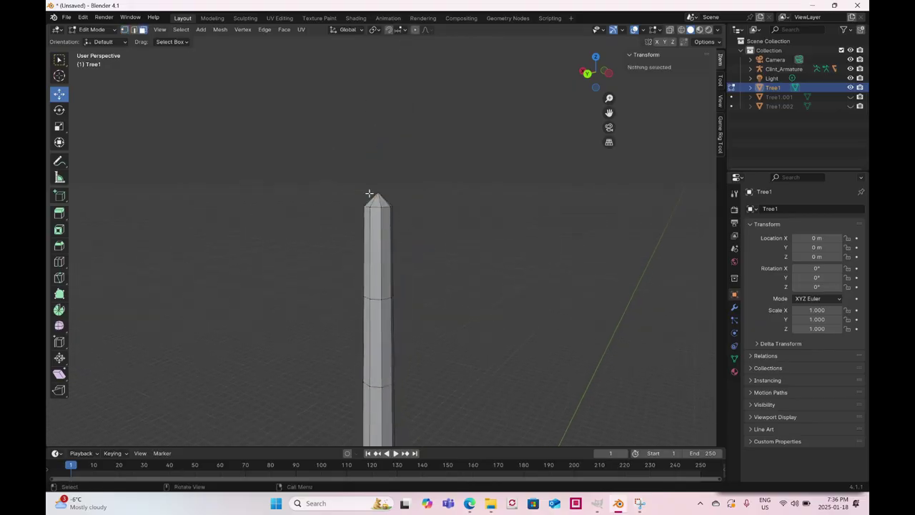
shift+click(377, 201)
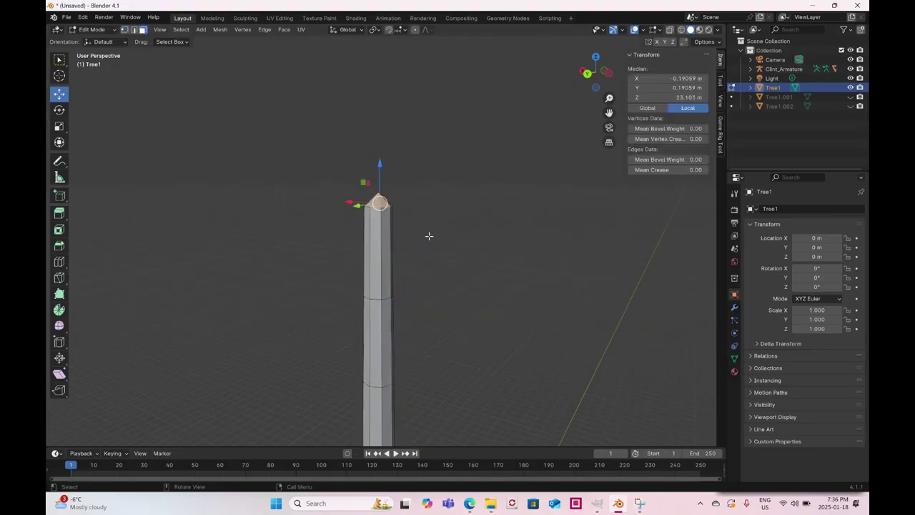
middle_drag(377, 203, 474, 226)
right_click(473, 226)
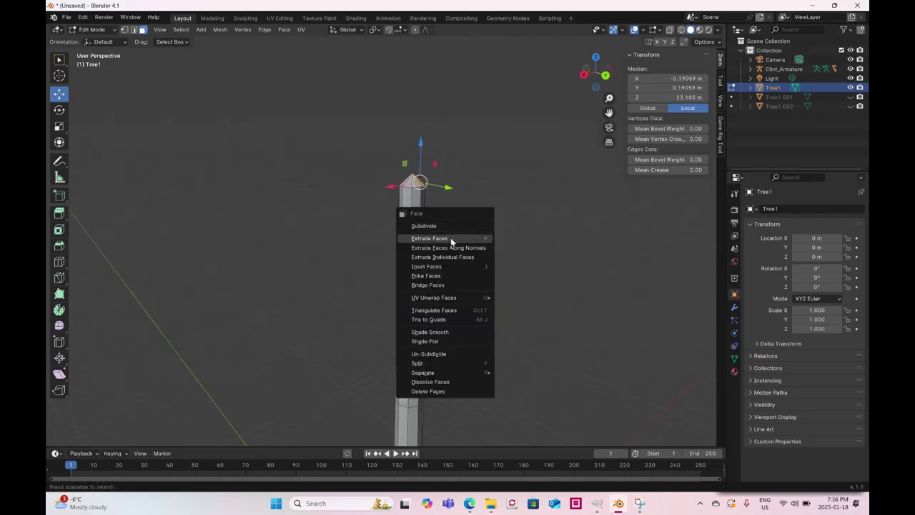
click(451, 238)
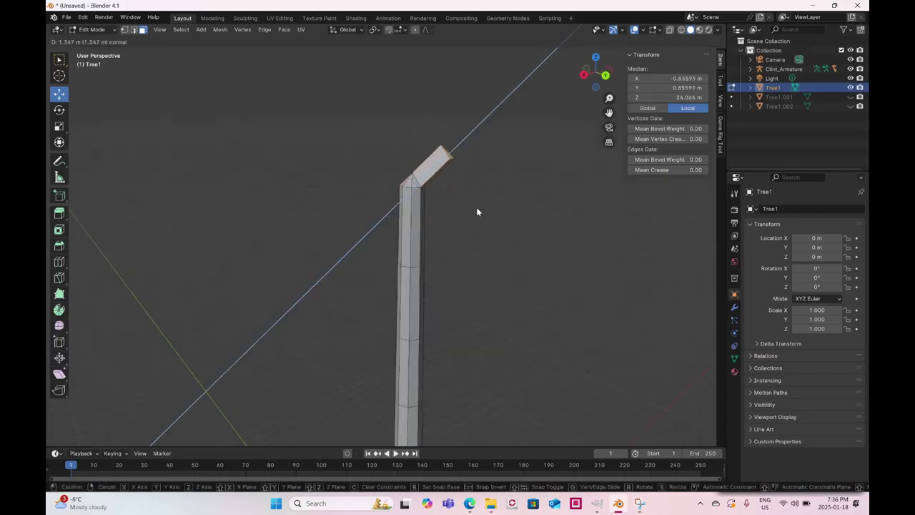
click(476, 206)
- Scale the branch's end face to about 0.742, and rotate it about -14.8° and shift it inward and slightly up
click(59, 127)
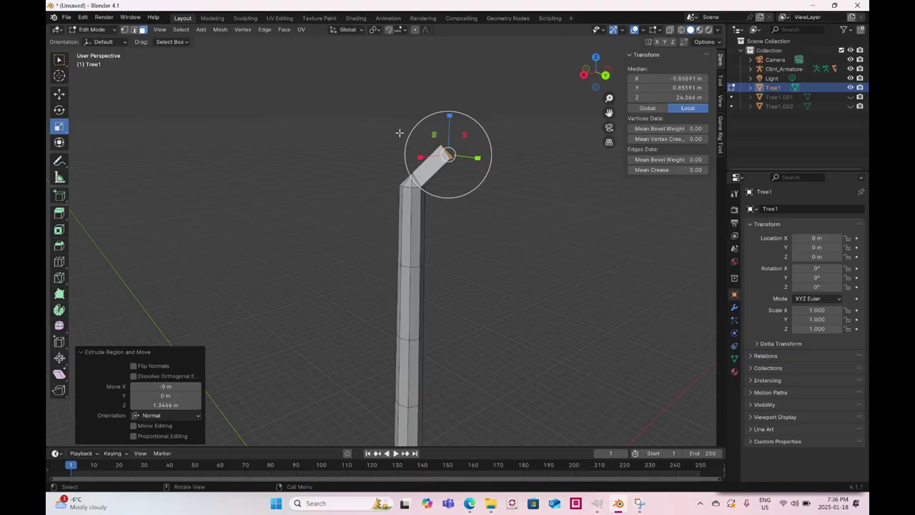
key(s)
click(442, 129)
key(ctrl+f)
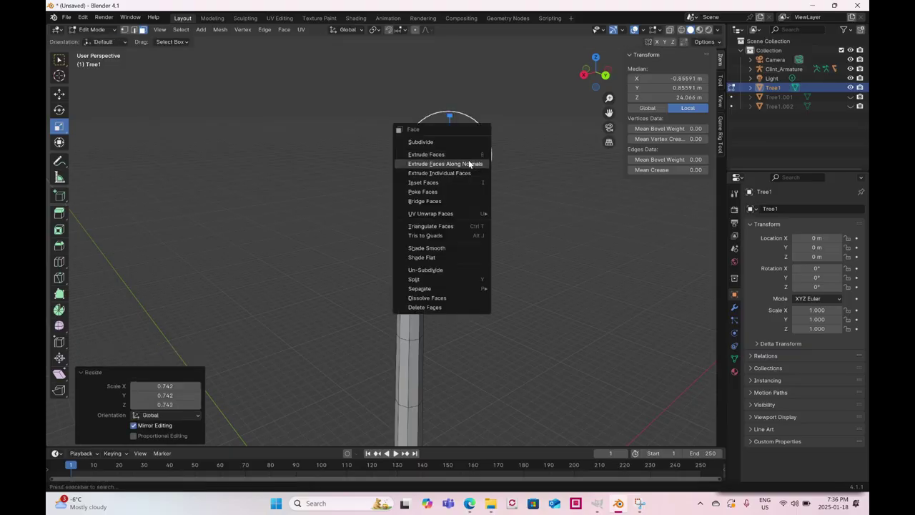
click(59, 111)
drag(484, 137, 478, 128)
click(59, 94)
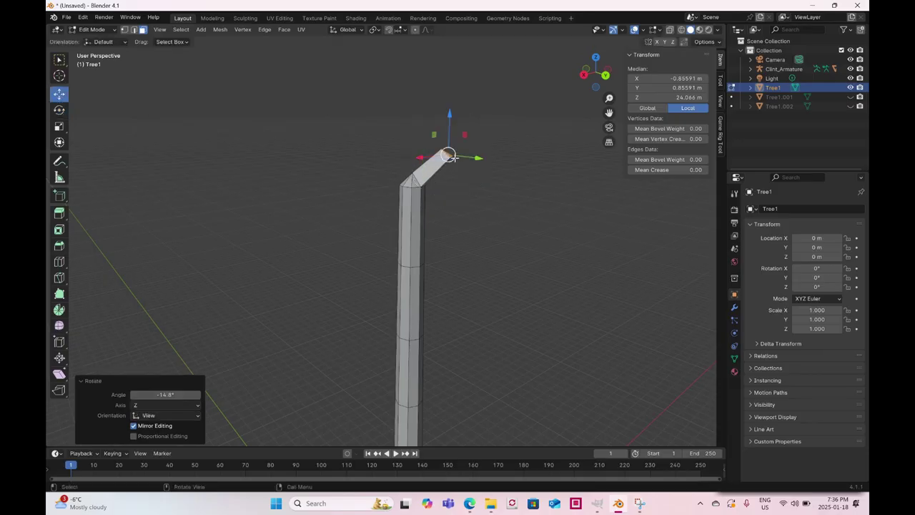
drag(450, 157, 440, 153)
- Extrude the branch's end face about 1.33 m along its normal for a second segment
key(ctrl+f)
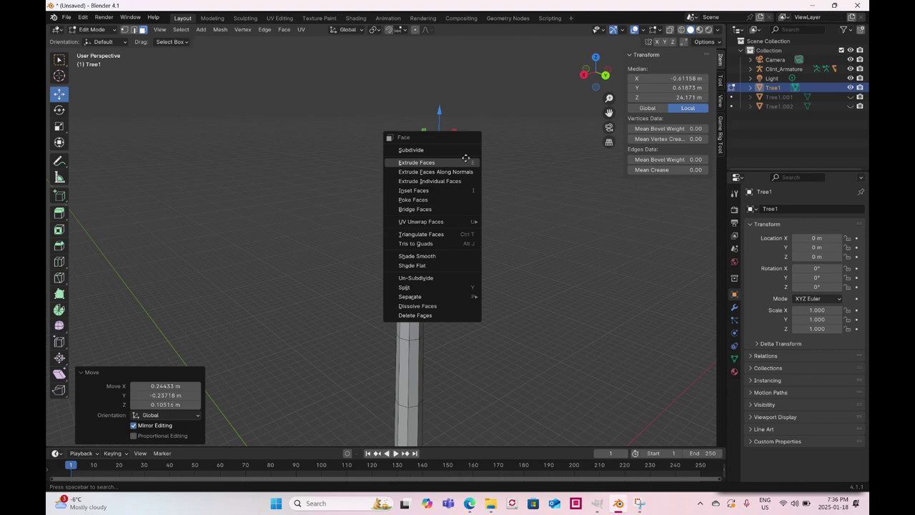
click(466, 158)
click(475, 123)
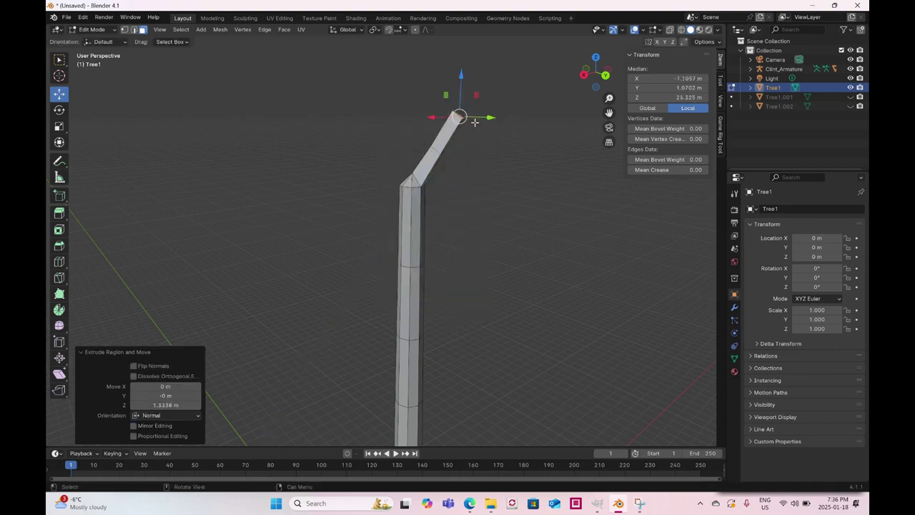
- Rotate and reposition the second segment's end face to bend the branch upward, and scale it to about 0.724
click(60, 110)
drag(493, 93, 457, 101)
click(59, 94)
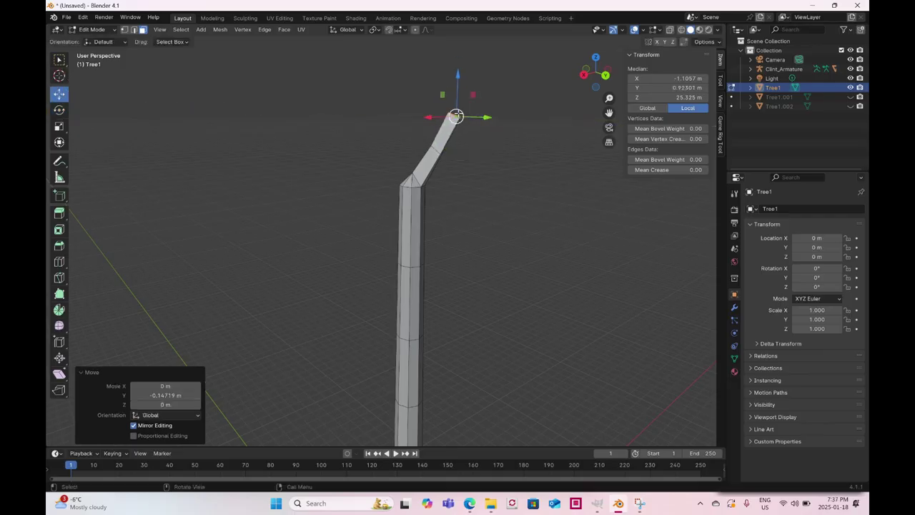
click(60, 127)
drag(440, 69, 447, 80)
- Extrude the branch's end face about 1.27 m along its normal for a third segment
right_click(455, 167)
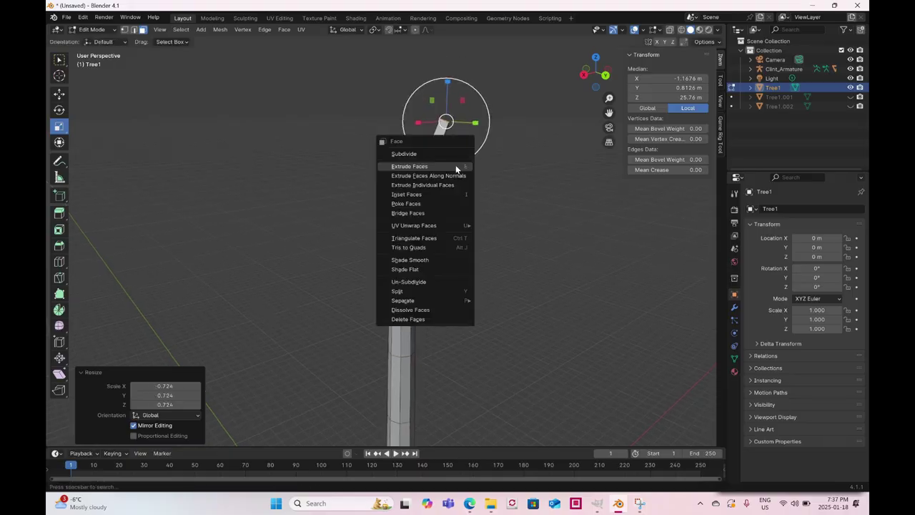
click(456, 168)
click(467, 127)
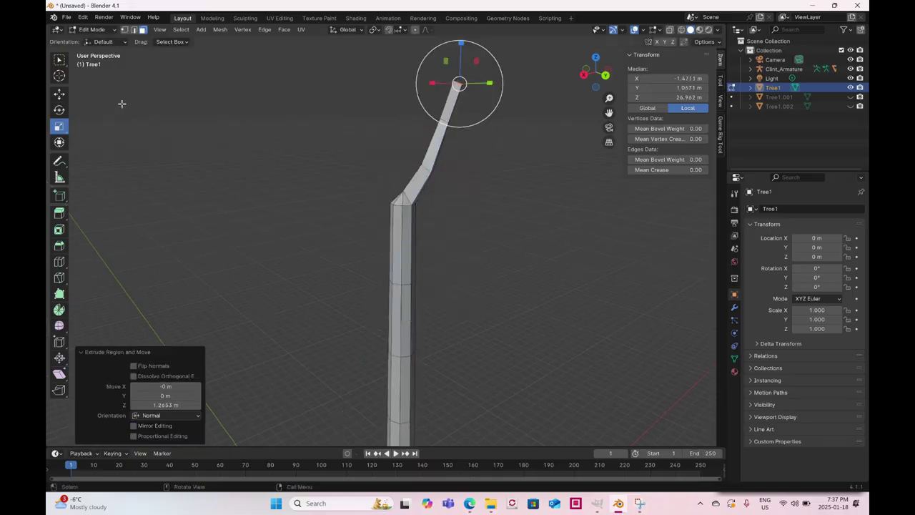
- Scale the third segment's end face to about 0.725, and rotate it about -16.7° and shift it inward and up
drag(455, 49, 460, 60)
click(60, 110)
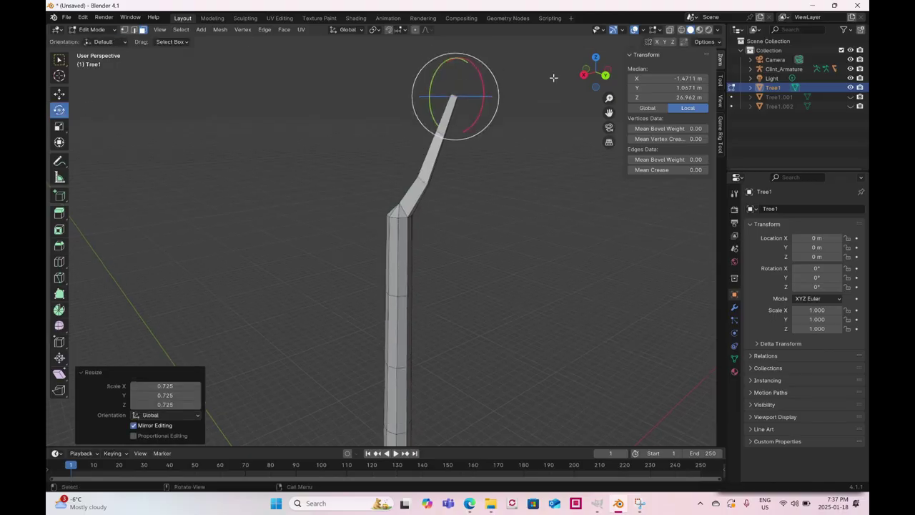
drag(498, 81, 487, 61)
click(59, 94)
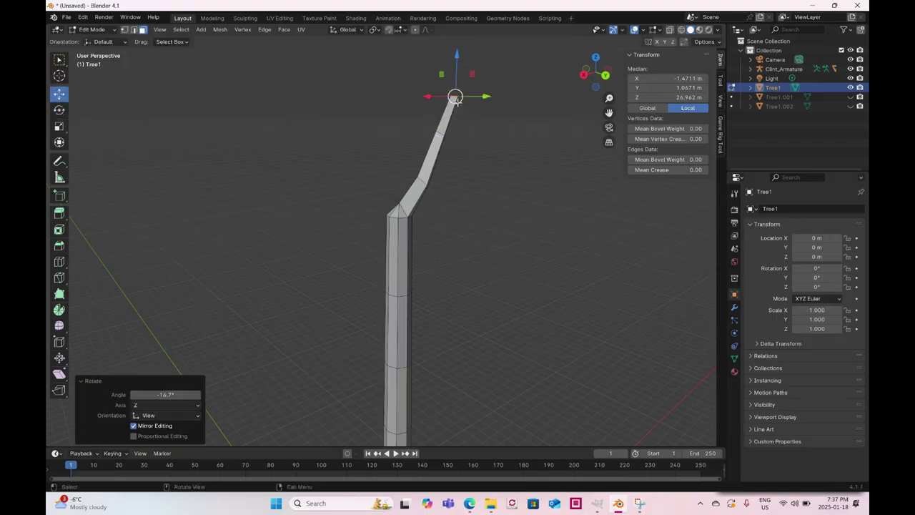
drag(456, 99, 447, 88)
- Shrink the branch's end face further by a scale of about 0.76
middle_drag(447, 89, 439, 187)
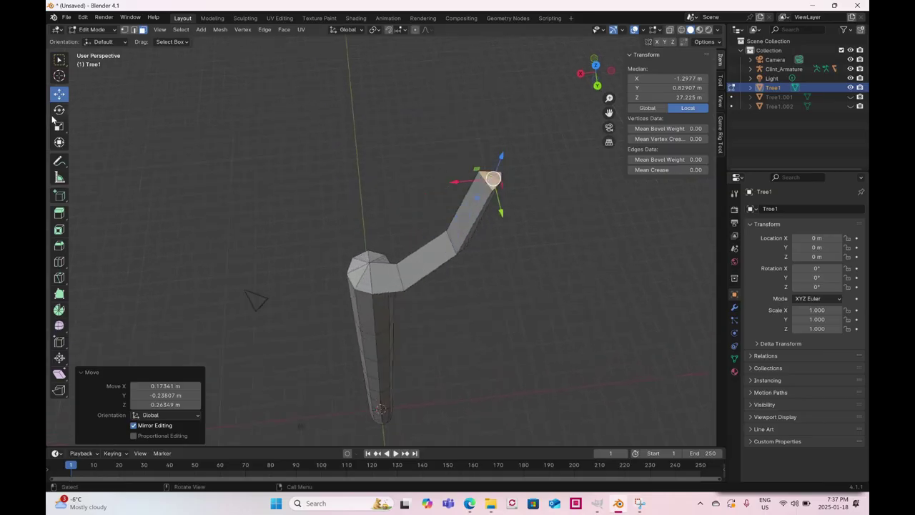
key(shift+space)
key(s)
mouse_move(499, 162)
mouse_down()
mouse_move(491, 149)
mouse_move(493, 159)
mouse_up()
middle_drag(394, 212, 422, 193)
- Add a loop cut to the trunk's uppermost section, sliding it downward by a factor of about 0.435
click(55, 263)
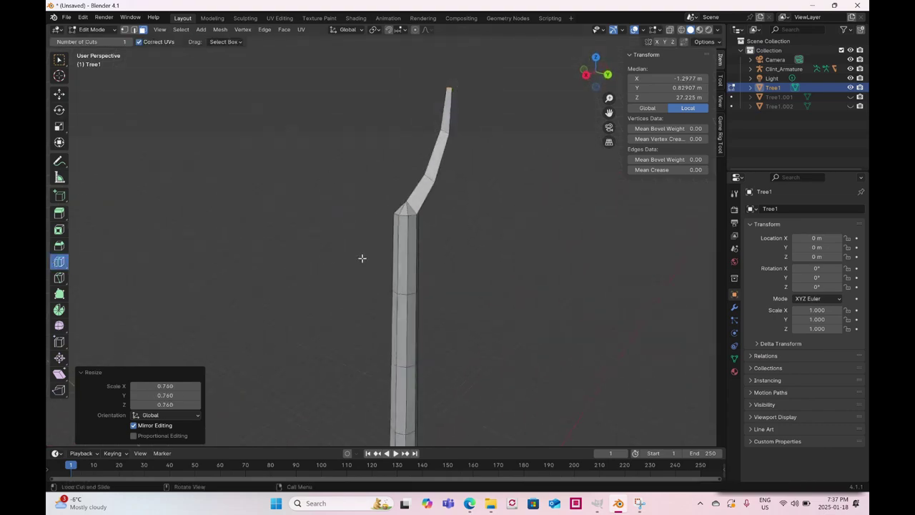
mouse_move(372, 264)
middle_down()
mouse_move(400, 271)
mouse_move(375, 253)
middle_up()
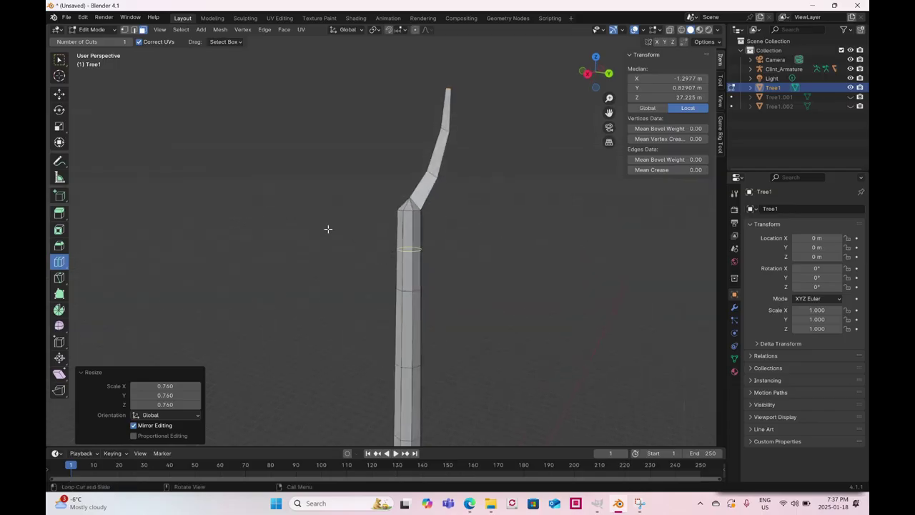
drag(408, 247, 409, 264)
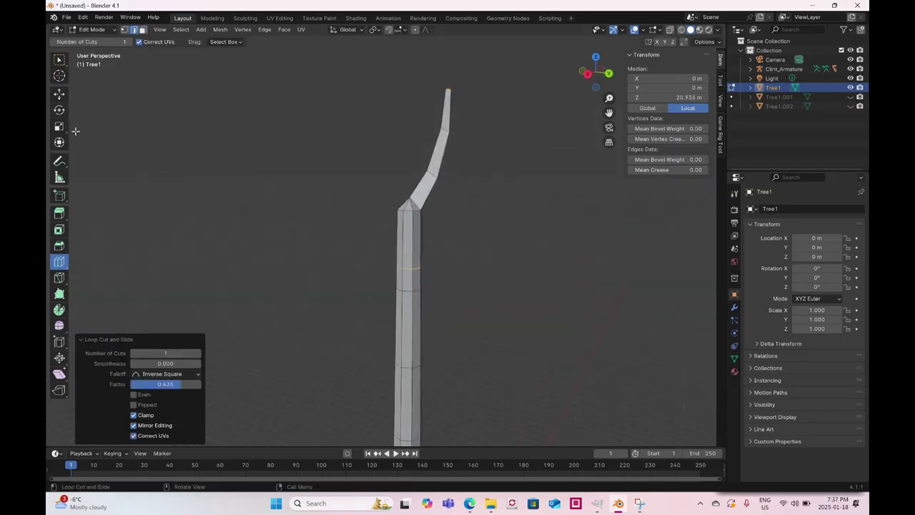
- Select the side face just below the new loop, opposite the top branch, and extrude it about 0.49 m outward
click(60, 94)
mouse_move(393, 273)
middle_down()
mouse_move(351, 272)
mouse_move(386, 281)
middle_up()
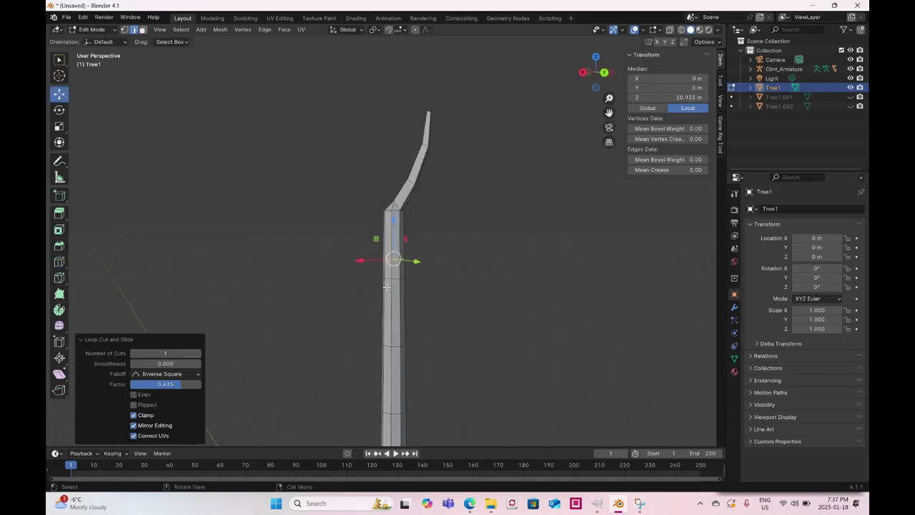
scroll(386, 284, up, 1)
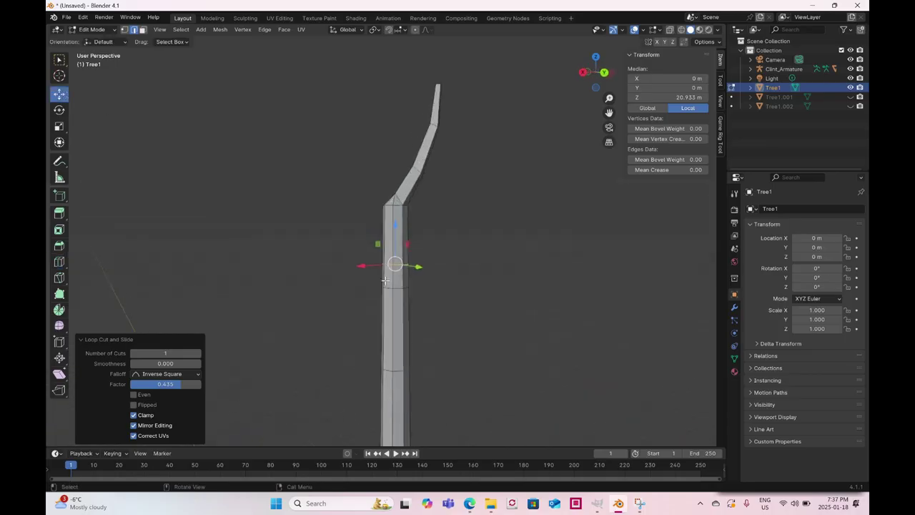
click(141, 31)
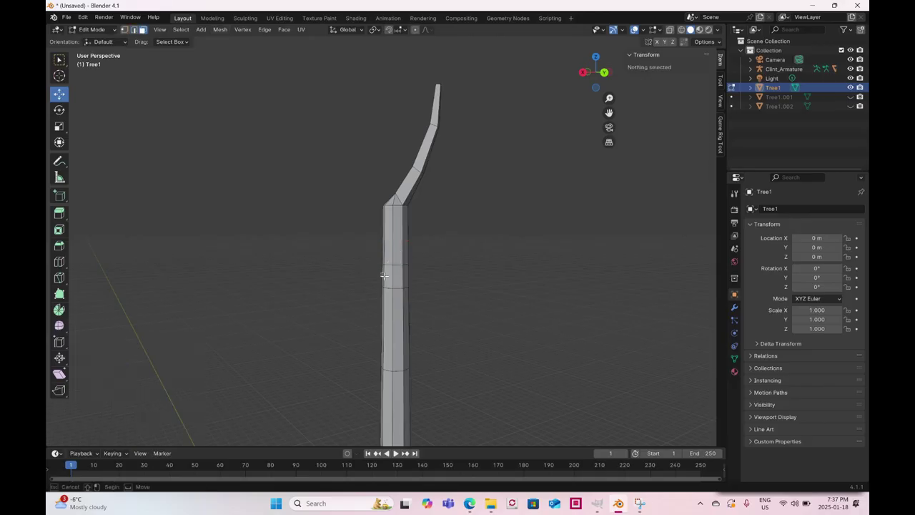
click(387, 278)
right_click(389, 279)
middle_drag(243, 240, 235, 239)
right_click(245, 240)
click(244, 239)
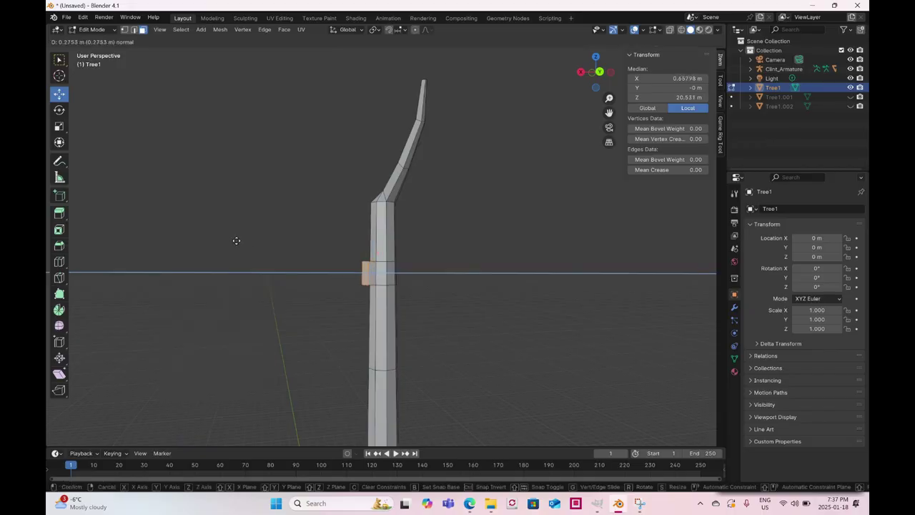
click(231, 242)
- Tilt the side stub's end face upward, raise it slightly, and scale it to about 0.748
click(59, 109)
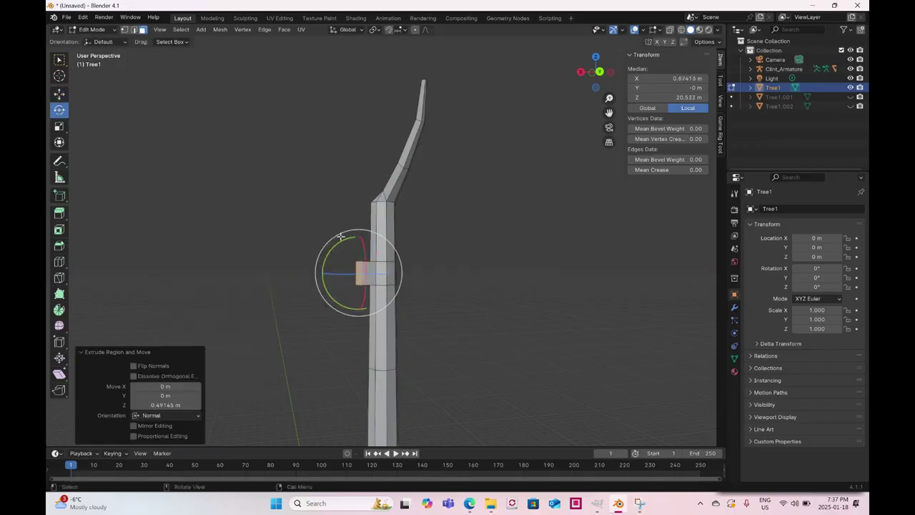
drag(392, 244, 362, 256)
click(59, 94)
click(59, 128)
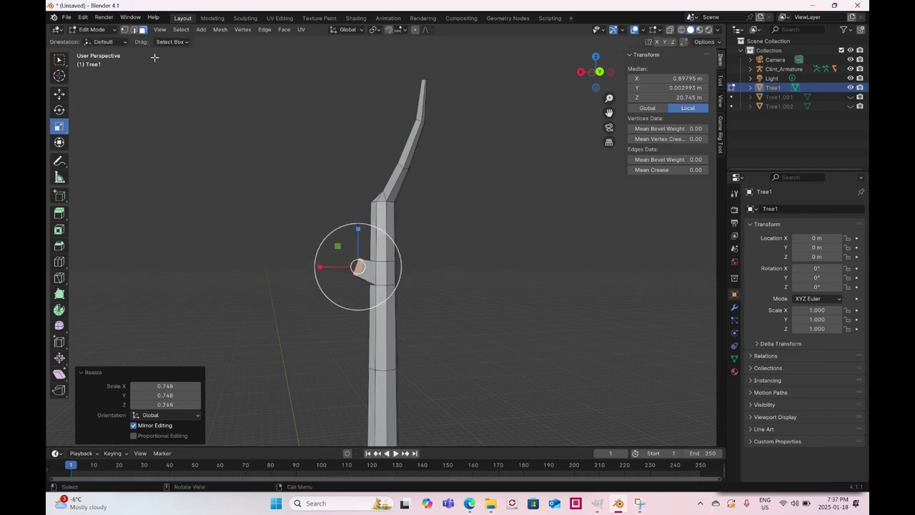
- Move the stub end's lower edge down about 0.11 m and its upper edge up about 0.22 m, and return to face selection
click(134, 29)
middle_drag(343, 186, 415, 256)
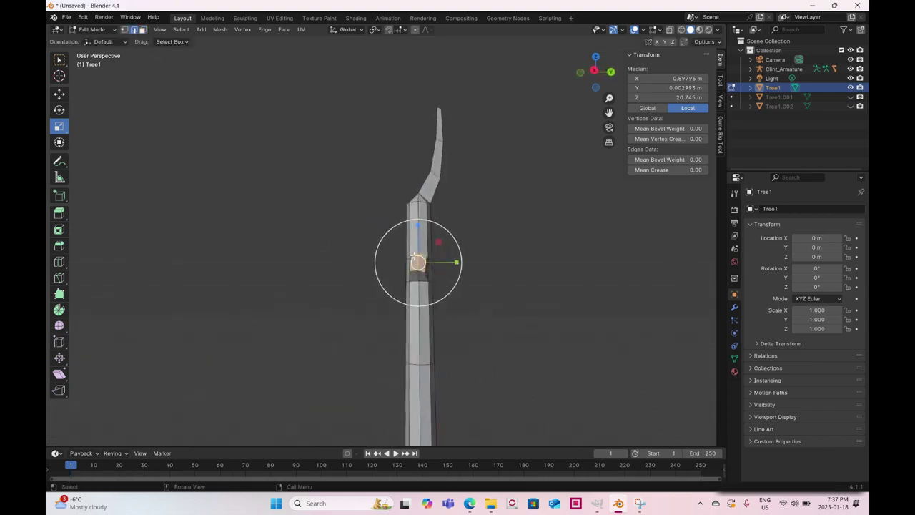
click(417, 276)
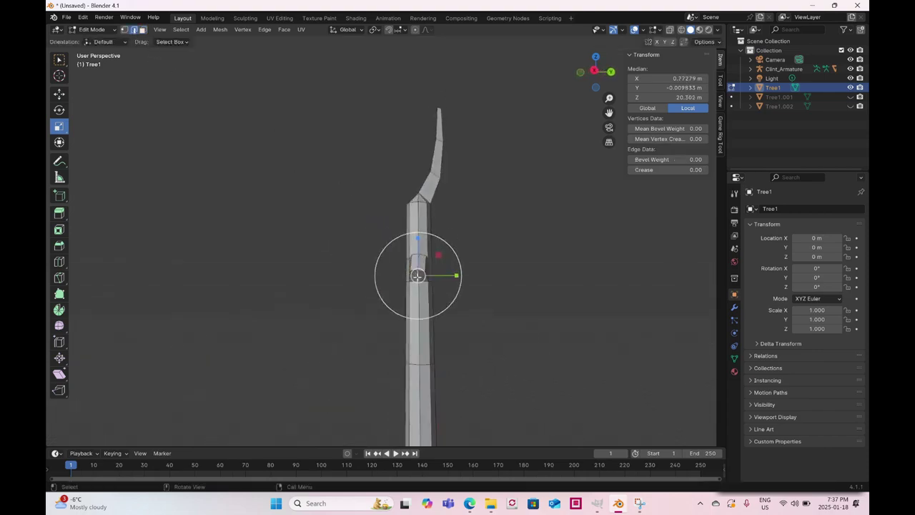
click(58, 95)
drag(415, 228, 415, 236)
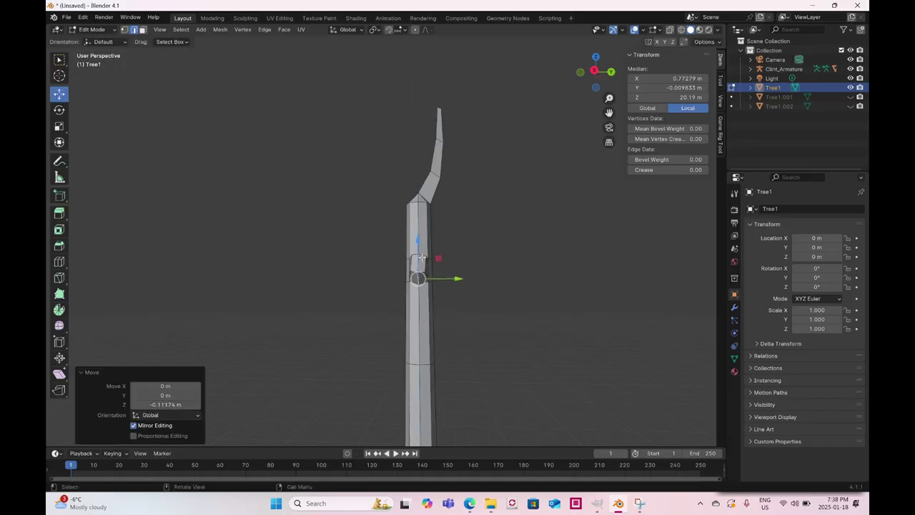
middle_drag(415, 236, 433, 243)
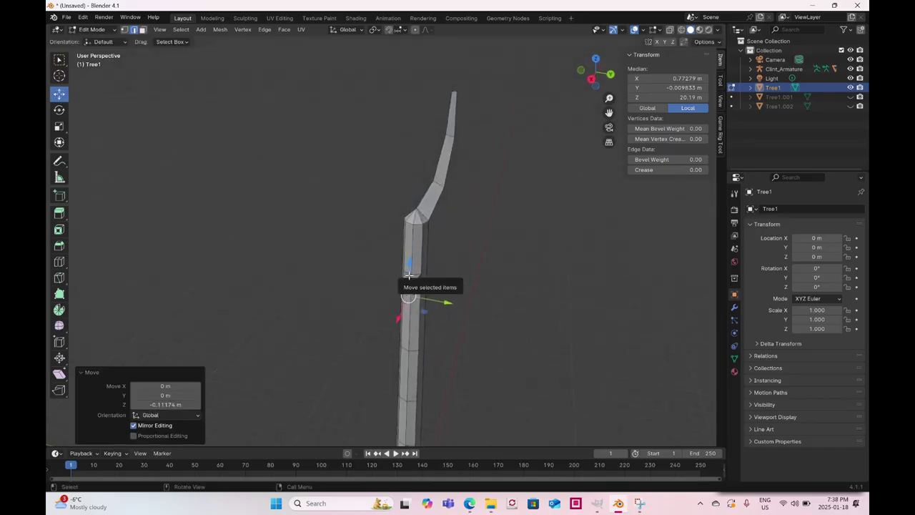
drag(410, 264, 411, 238)
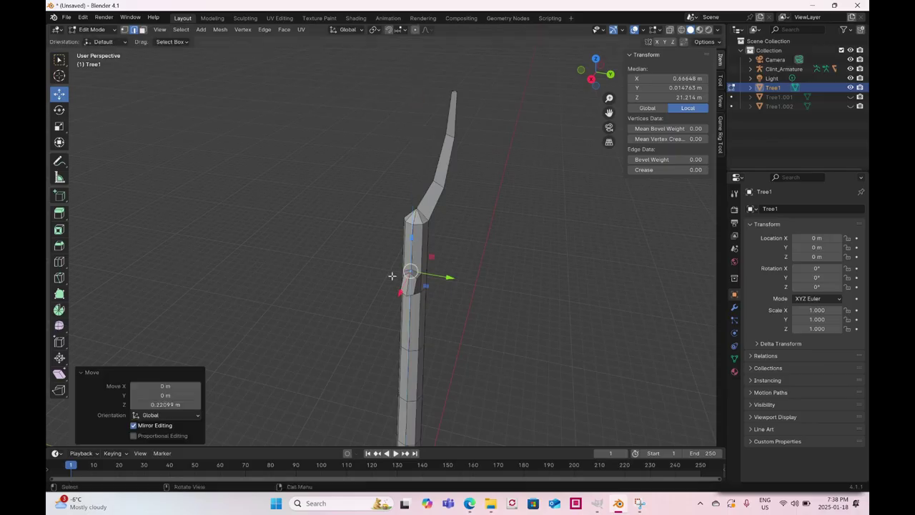
middle_drag(410, 237, 369, 248)
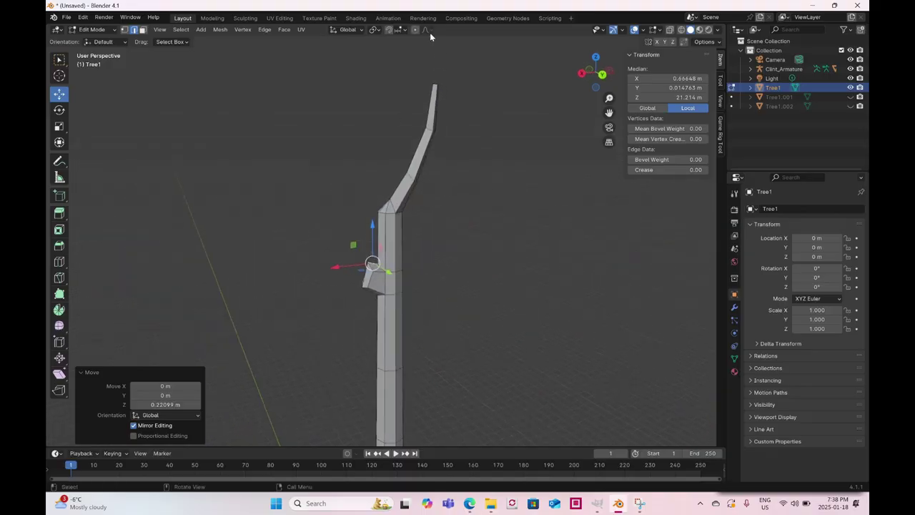
click(143, 29)
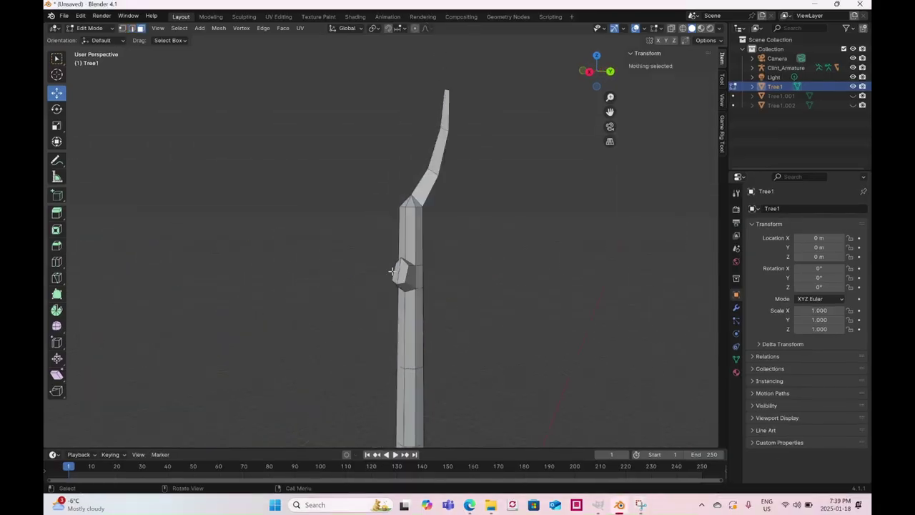
- Extrude the side stub's end face about 0.98 m outward, tilt the new end upward and scale it down
click(396, 270)
click(59, 127)
key(e)
click(59, 110)
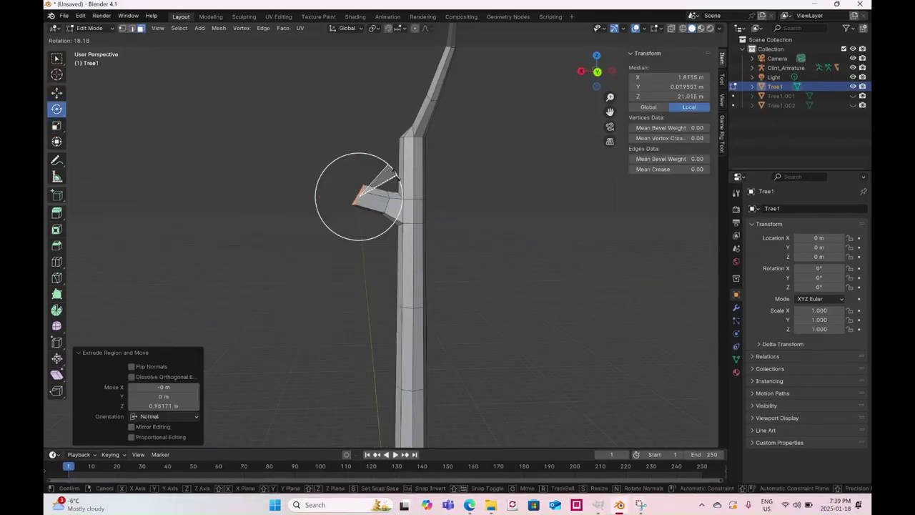
click(59, 126)
drag(354, 153, 355, 157)
- Extend the side branch upward with two more extrusions, the last about 1.11 m, rotating and narrowing its end
click(57, 110)
key(e)
click(58, 126)
click(58, 95)
key(e)
click(58, 126)
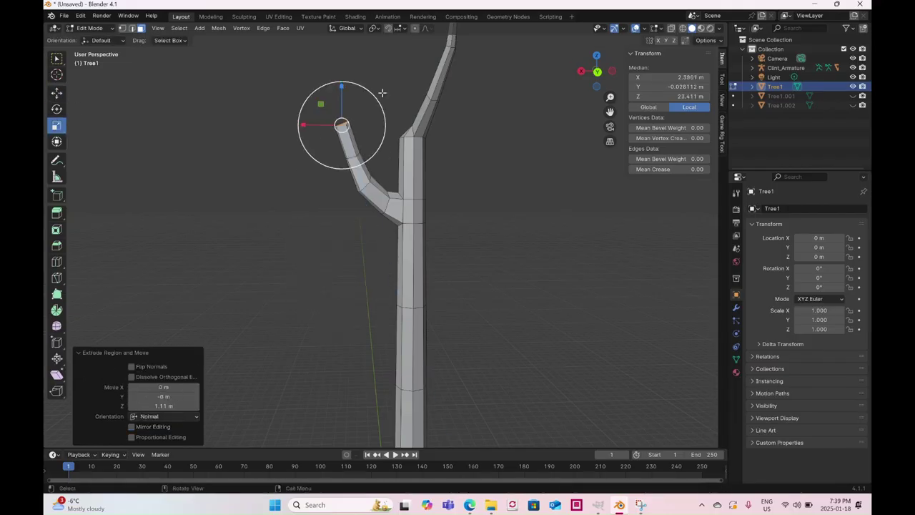
- Extrude the tip section of the side branch, rotating, repositioning and scaling down its end face
click(58, 110)
click(60, 99)
key(e)
click(58, 111)
click(58, 95)
click(58, 126)
drag(376, 119, 369, 113)
- Switch to wireframe shading, box-select the side branch's upper end, shift it slightly sideways and raise it about 0.20 m
mouse_move(400, 236)
middle_down()
mouse_move(617, 239)
mouse_move(420, 241)
middle_up()
key(z)
click(352, 241)
click(57, 94)
drag(376, 247, 425, 300)
drag(358, 274, 361, 274)
drag(344, 202, 349, 202)
- Shift the trunk's lower, middle and upper sections sideways, the upper one about 0.15 m along Y, and return to solid shading
middle_drag(386, 215, 416, 205)
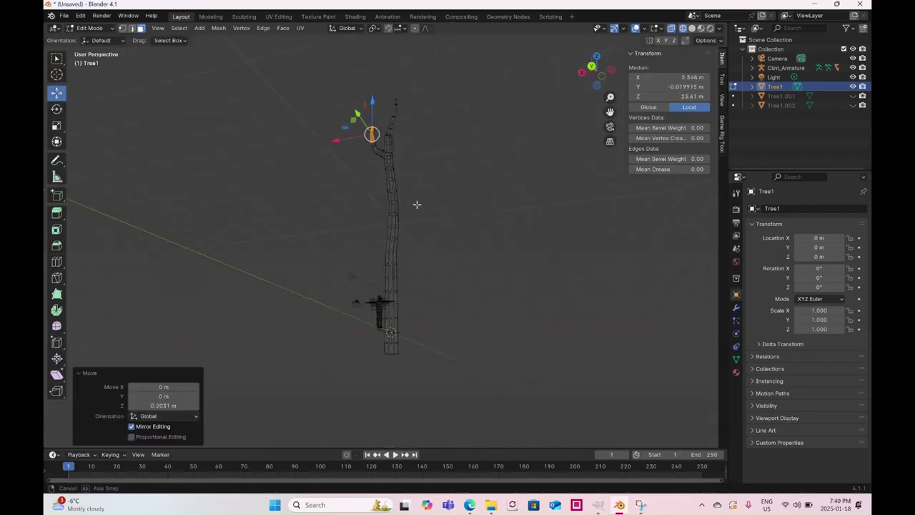
drag(379, 318, 440, 368)
drag(369, 341, 367, 341)
middle_drag(367, 341, 500, 336)
drag(343, 207, 398, 258)
drag(331, 233, 327, 233)
drag(329, 93, 422, 208)
mouse_move(398, 202)
middle_down()
mouse_move(444, 263)
mouse_move(441, 280)
middle_up()
key(z)
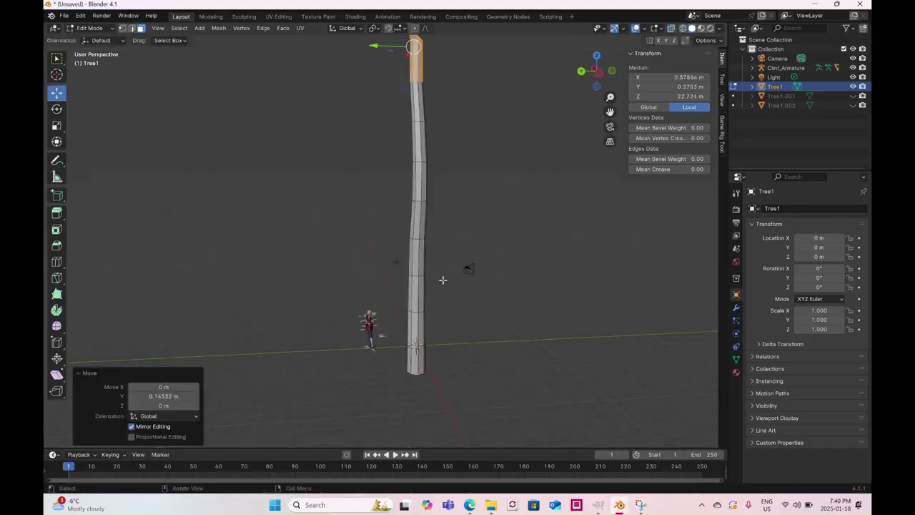
click(428, 221)
shift+middle_drag(481, 226, 451, 280)
key(e)
click(464, 274)
key(ctrl+z)
- Add a centred loop cut to the trunk around mid-height and nudge a vertex slightly upward
key(ctrl+r)
click(343, 317)
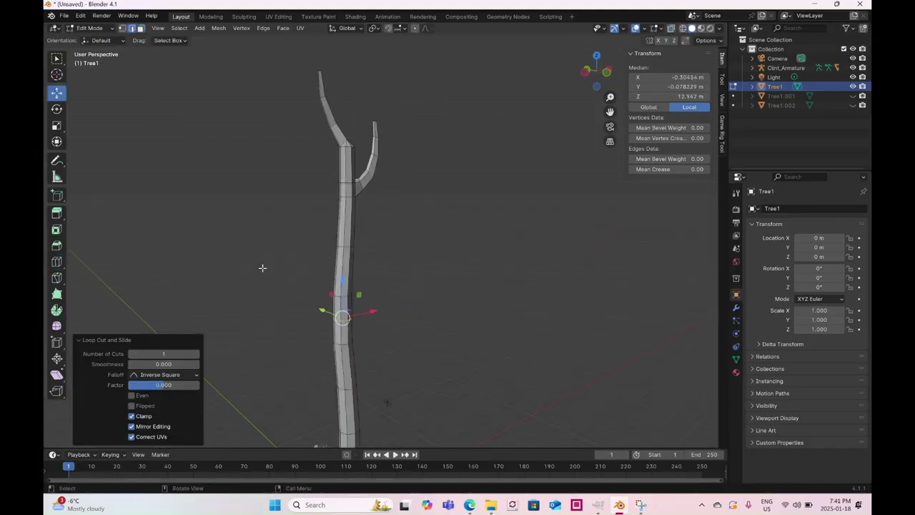
key(1)
drag(391, 180, 390, 170)
- Extrude the mid-trunk side face outward, scale its end down and rotate it about -22.3° around X
key(3)
click(397, 207)
middle_drag(392, 208, 494, 258)
key(e)
click(57, 125)
click(57, 94)
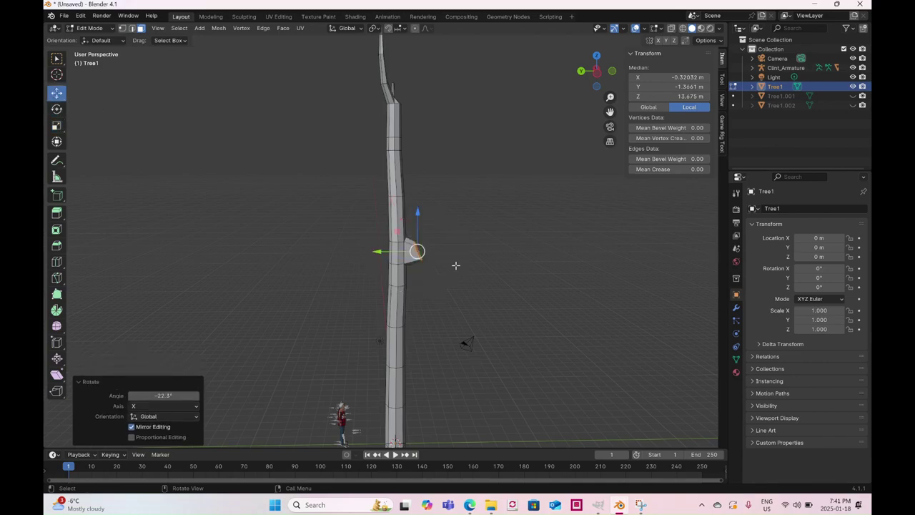
- Extrude the lower branch's end again, narrowing and tilting the new end and shifting it toward the trunk
key(e)
click(56, 125)
click(57, 109)
click(57, 93)
mouse_move(461, 208)
mouse_down()
mouse_move(452, 200)
mouse_move(444, 208)
mouse_up()
- Add another section to the lower branch, turning its end further upward and scaling and repositioning it
key(e)
click(57, 109)
click(63, 94)
click(56, 109)
drag(474, 183, 436, 169)
click(56, 125)
click(57, 94)
- Extrude the lower branch's end face further upward and narrow it
right_click(429, 197)
click(429, 196)
click(57, 126)
click(56, 94)
- Extrude the tip section of the lower branch, rotate its end face and scale it to about 0.765
key(e)
click(56, 109)
drag(468, 122, 471, 133)
click(56, 126)
drag(470, 170, 462, 164)
- Finish editing Tree1's mesh and return to Object Mode
scroll(372, 186, down, 3)
middle_drag(372, 186, 451, 199)
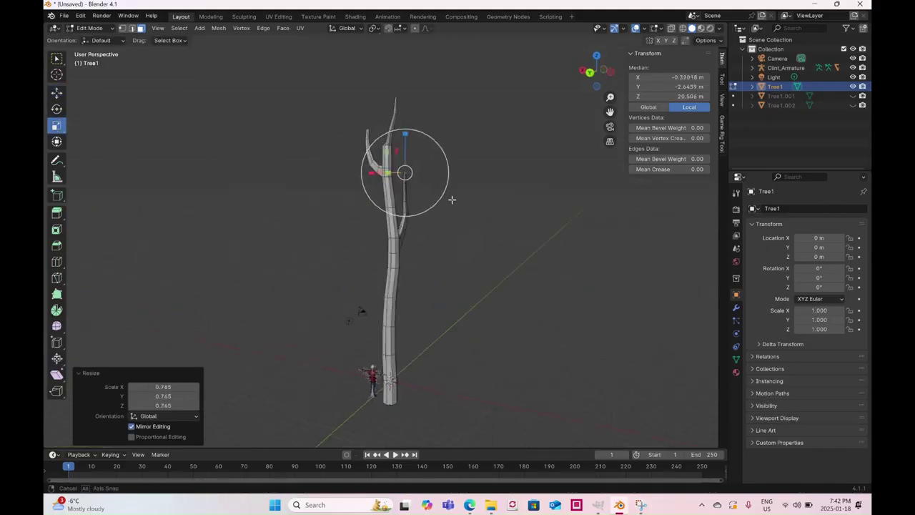
click(90, 29)
click(95, 39)
middle_drag(429, 236, 350, 234)
- Try a Subdivision Surface modifier on Tree1
click(737, 308)
click(791, 208)
mouse_move(758, 247)
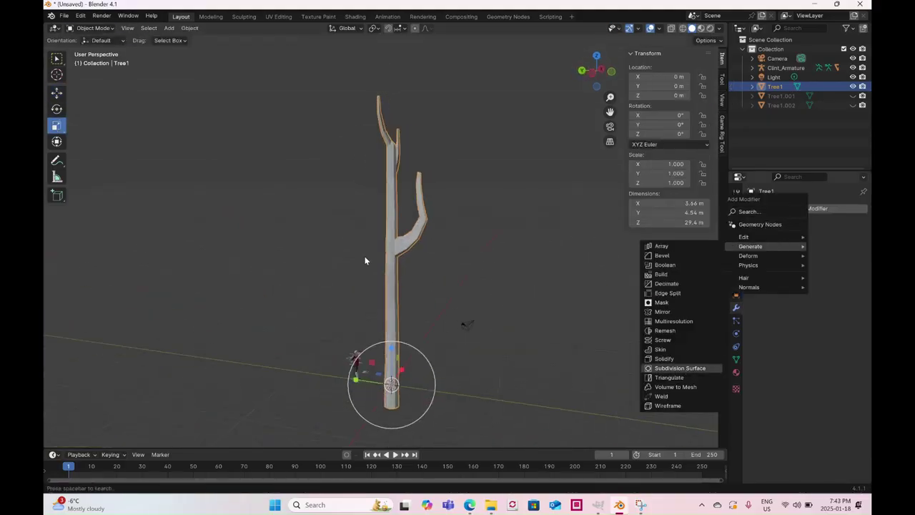
click(680, 369)
click(846, 226)
- Try to move Tree1 aside along the Y axis and show Tree1.001 beside it
click(57, 94)
drag(356, 379, 474, 393)
click(853, 96)
middle_drag(343, 240, 417, 247)
key(ctrl+z)
- Hide Tree1, then show and select Tree1.001
click(853, 86)
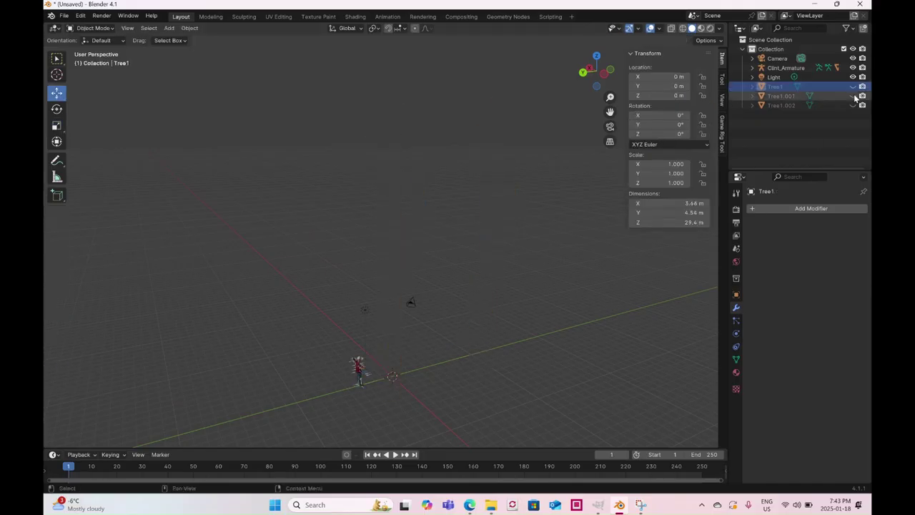
click(854, 97)
click(782, 95)
- Save the project as Trees_NEW.blend in the Level1 Models folder
click(64, 16)
click(85, 87)
click(616, 370)
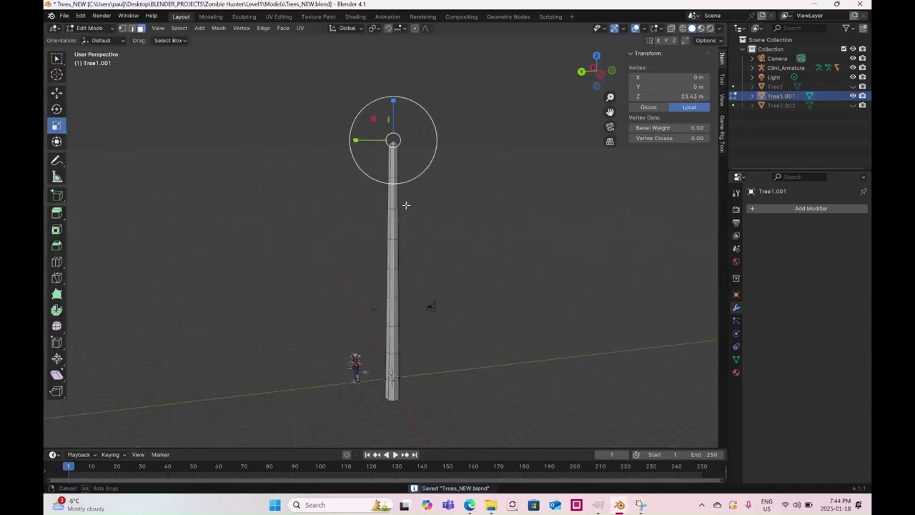
- In wireframe vertex editing, box-select Tree1.001's upper trunk sections and shift them sideways to start bending the trunk
middle_drag(419, 214, 409, 191)
click(683, 29)
click(122, 29)
drag(363, 118, 429, 189)
click(56, 93)
drag(397, 157, 405, 140)
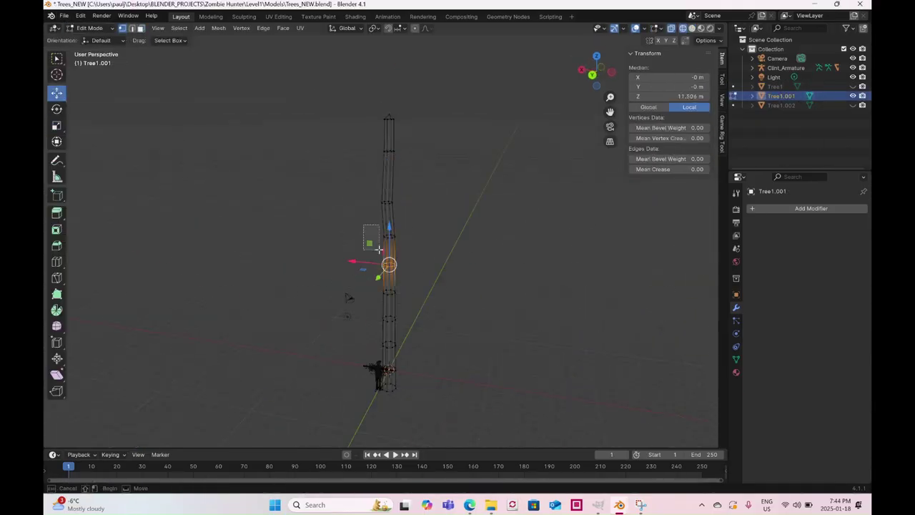
drag(379, 249, 369, 183)
drag(395, 232, 396, 232)
- From another side, shift Tree1.001's lower, middle and upper trunk sections sideways to make the trunk crooked
middle_drag(395, 236, 447, 238)
drag(354, 331, 415, 356)
drag(386, 344, 389, 343)
drag(350, 244, 406, 298)
drag(386, 278, 383, 278)
drag(353, 170, 410, 204)
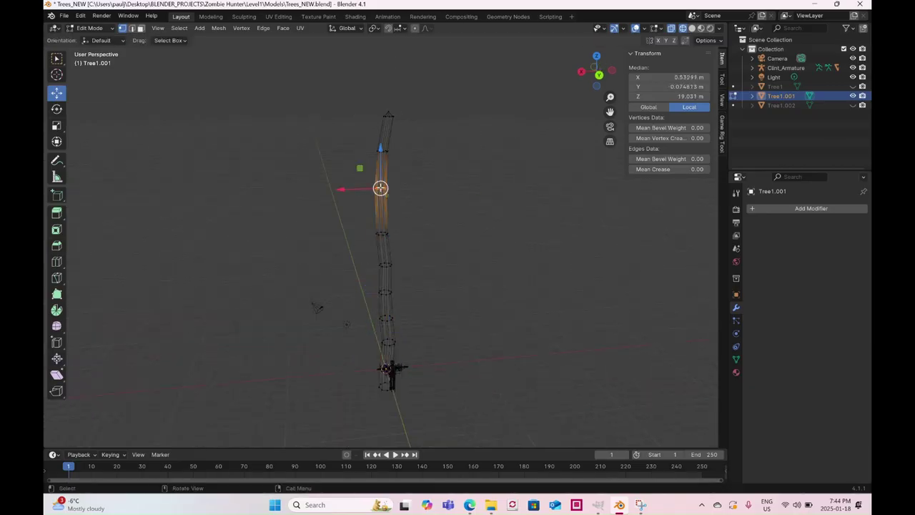
drag(381, 303, 385, 303)
middle_drag(390, 307, 458, 314)
- Extrude Tree1.001's top faces upward, then scale and tilt the new end to form a top branch
click(140, 29)
click(411, 149)
key(e)
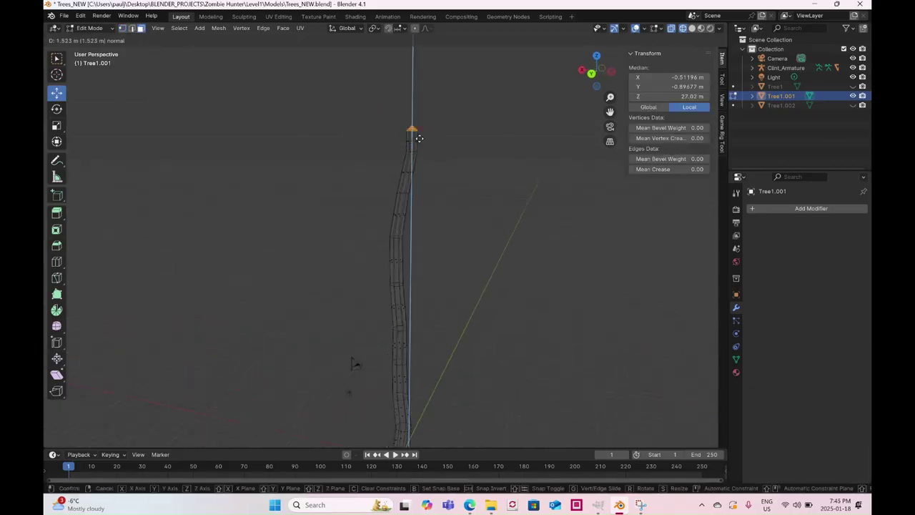
click(56, 125)
click(56, 109)
drag(441, 92, 388, 101)
- Reposition the top branch's end and rotate it about 23.9° in the view plane
click(57, 109)
click(56, 93)
click(56, 108)
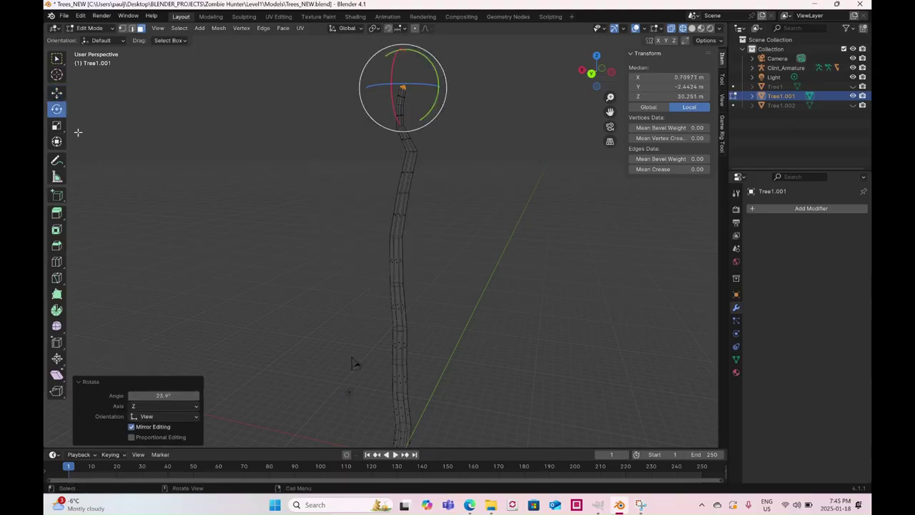
- Add a loop cut to Tree1.001's trunk just below the top branch
click(56, 93)
click(56, 262)
click(421, 168)
middle_drag(444, 201, 455, 206)
- Try to extrude the side face below the top branch outward and scale down its end
click(140, 28)
click(56, 93)
click(464, 109)
key(e)
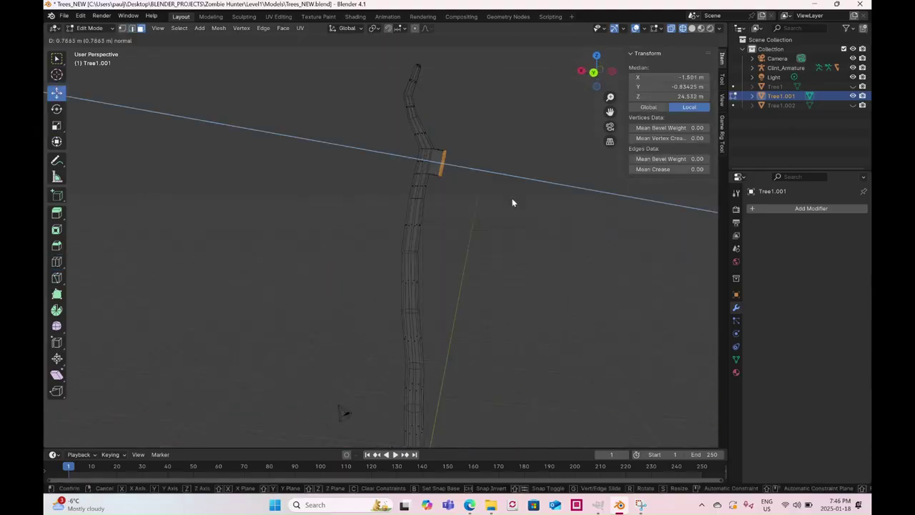
click(513, 201)
click(57, 125)
drag(480, 143, 464, 151)
click(57, 109)
scroll(394, 195, up, 4)
key(ctrl+z)
- Select the trunk's side face just below the top branch and extrude it about 0.74 m outward
click(131, 28)
click(459, 189)
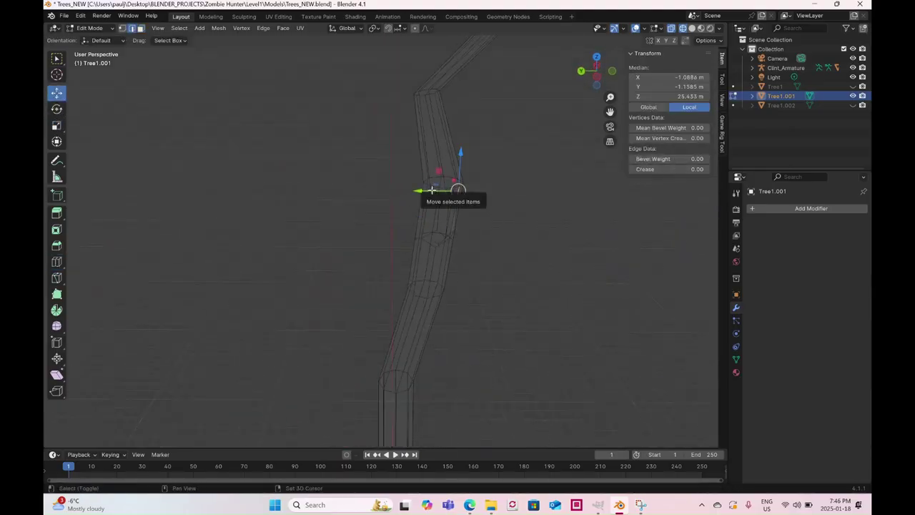
click(529, 169)
click(140, 29)
click(440, 227)
scroll(458, 215, down, 4)
key(e)
- Rotate the new side stub's end face upward, scale it down and move it slightly toward the trunk
click(56, 109)
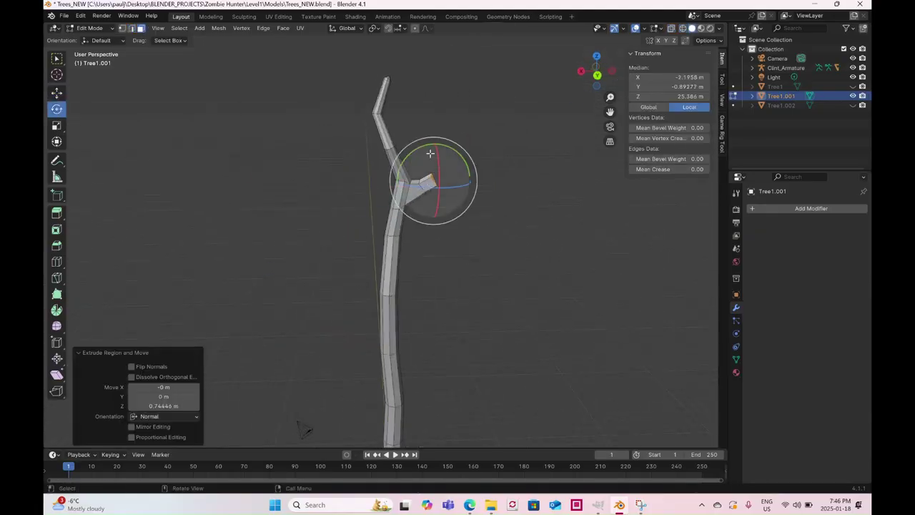
click(57, 125)
click(57, 93)
drag(438, 183, 426, 186)
shift+middle_drag(458, 190, 431, 186)
- Extend the side branch upward with two more extrusions, moving its end about 0.37 m in X, -0.22 m in Y and 0.66 m in Z
key(e)
click(413, 167)
key(e)
click(424, 151)
- Extrude the side branch's end face once more, rotating and scaling it into a tapered tip
right_click(388, 167)
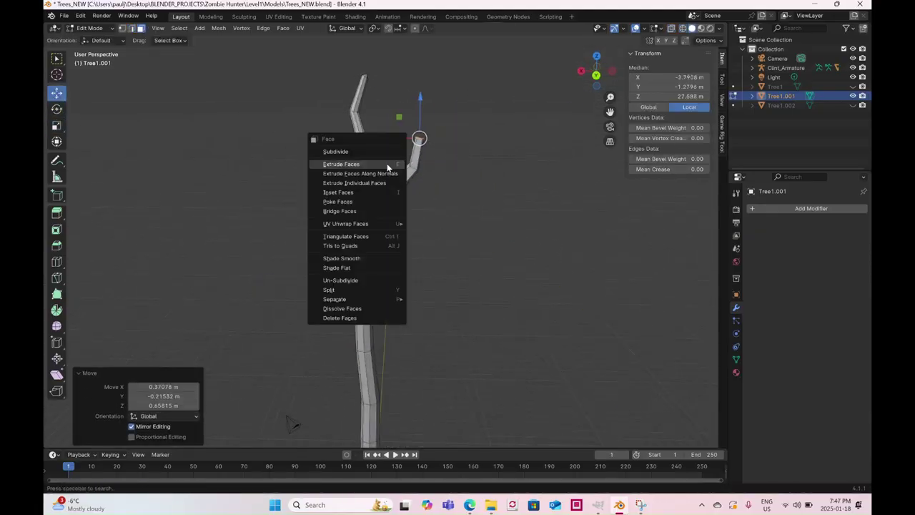
click(388, 168)
click(56, 109)
click(57, 125)
- Add a loop cut to the trunk section below the side branch
middle_drag(343, 279, 318, 339)
click(56, 261)
click(364, 273)
- Extrude the trunk face beside the new loop, opposite the side branch, about 0.80 m outward and activate the Scale tool
click(141, 29)
click(351, 256)
click(57, 93)
key(e)
click(304, 315)
click(56, 125)
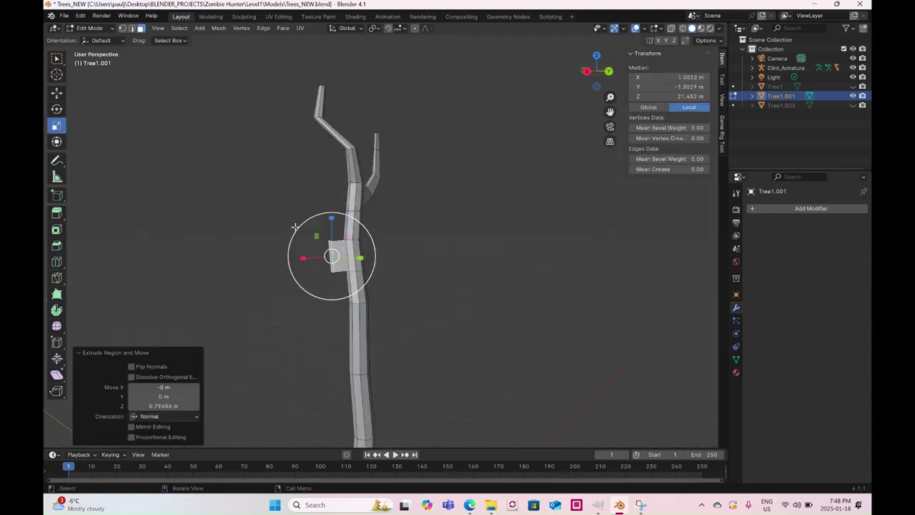
- Extend the branch opposite the side branch with two more extrusions, scaling and rotating its end upward into a tapered tip
click(56, 93)
key(e)
click(309, 240)
click(57, 92)
drag(312, 239, 305, 212)
key(e)
click(57, 125)
click(57, 109)
click(57, 93)
- Try adding a loop cut to the trunk section farther below the branches
scroll(426, 254, down, 3)
click(57, 262)
click(371, 193)
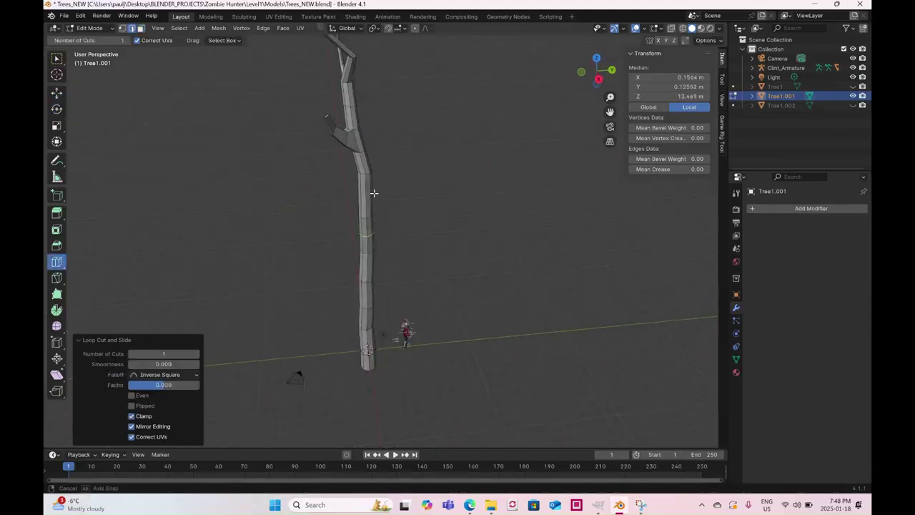
click(57, 93)
- Try a lower branch by extruding the face beside the new loop, scaling its end to 0.699 and adjusting it upward
middle_drag(374, 193, 384, 233)
click(141, 28)
scroll(384, 233, up, 3)
click(315, 204)
key(e)
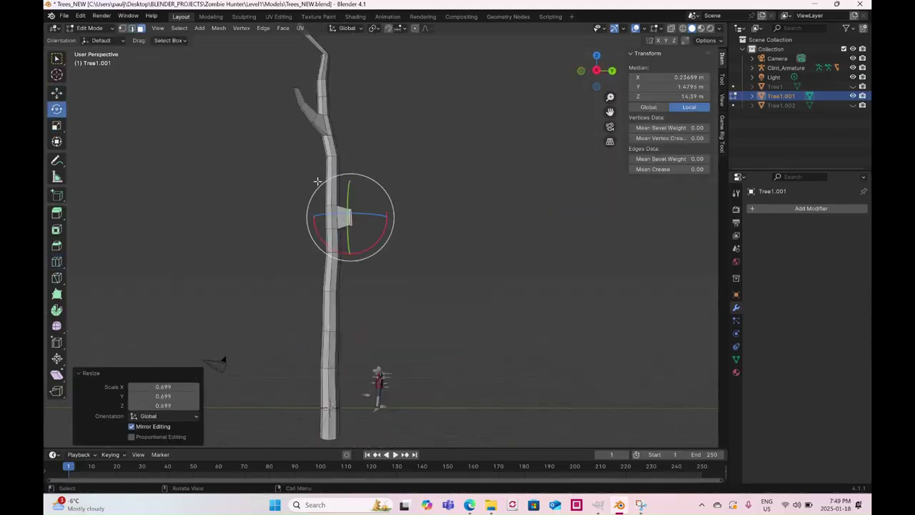
click(56, 93)
drag(351, 217, 351, 208)
middle_drag(372, 207, 360, 229)
click(131, 28)
drag(369, 188, 370, 178)
middle_drag(369, 186, 420, 274)
click(141, 27)
- Extrude the lower branch's end face upward, scaling and rotating it, and extrude it again by about 1.81 m
right_click(407, 262)
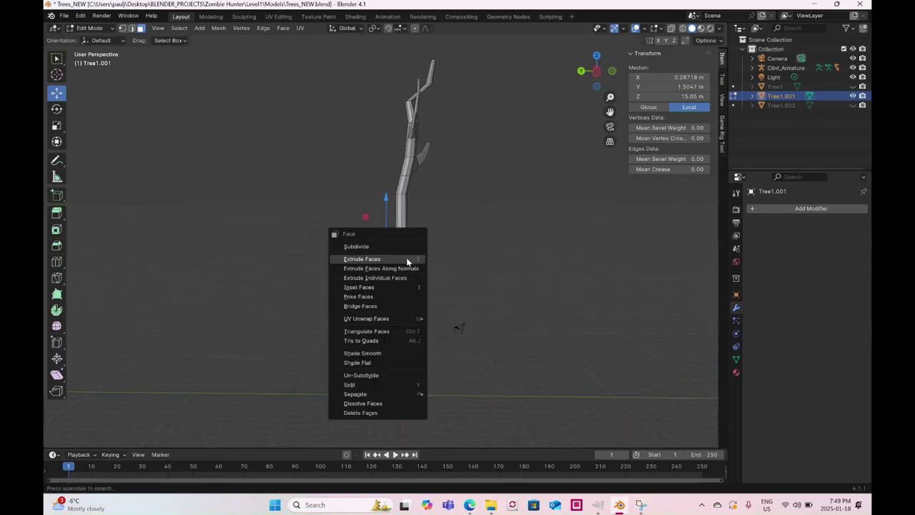
click(408, 261)
click(386, 239)
click(57, 125)
drag(401, 207, 389, 218)
scroll(398, 214, up, 2)
click(56, 108)
click(57, 93)
drag(373, 176, 373, 165)
key(e)
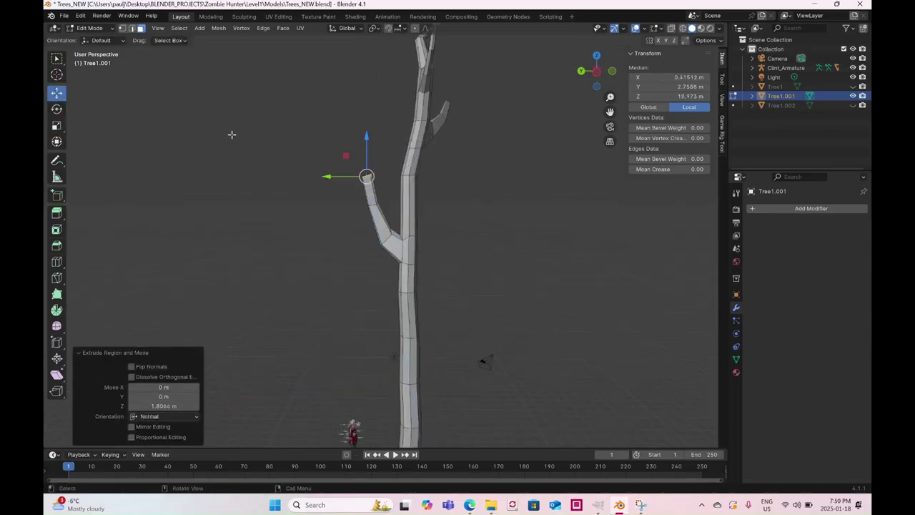
- Taper the lower branch with another upward extrusion, bending it back toward the trunk and scaling its tip to 0.759
click(56, 125)
click(57, 93)
click(57, 109)
drag(367, 109, 366, 102)
drag(365, 136, 373, 134)
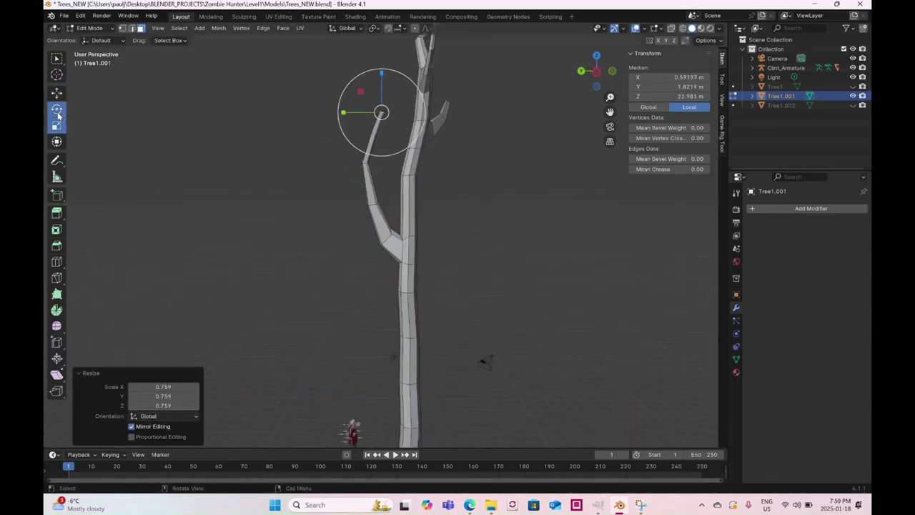
click(57, 109)
click(56, 93)
- Leave Edit Mode, unhide Tree1 and move the selected tree aside to compare the two shapes
scroll(439, 224, down, 5)
key(Tab)
click(853, 86)
drag(368, 320, 402, 303)
scroll(437, 305, up, 4)
middle_drag(437, 306, 477, 313)
- Undo the comparison move, the whole lower branch and its loop cut on Tree1.001
key(ctrl+z)
key(ctrl+z)
key(ctrl+z)
middle_drag(547, 247, 368, 223)
scroll(408, 237, up, 4)
key(ctrl+z)
key(ctrl+z)
key(ctrl+z)
key(ctrl+z)
key(ctrl+z)
key(ctrl+z)
- Add a loop cut to the trunk just below the branches and extrude the adjoining face about 0.51 m outward
scroll(426, 259, down, 4)
key(ctrl+r)
scroll(422, 236, up, 3)
click(429, 226)
key(e)
click(56, 125)
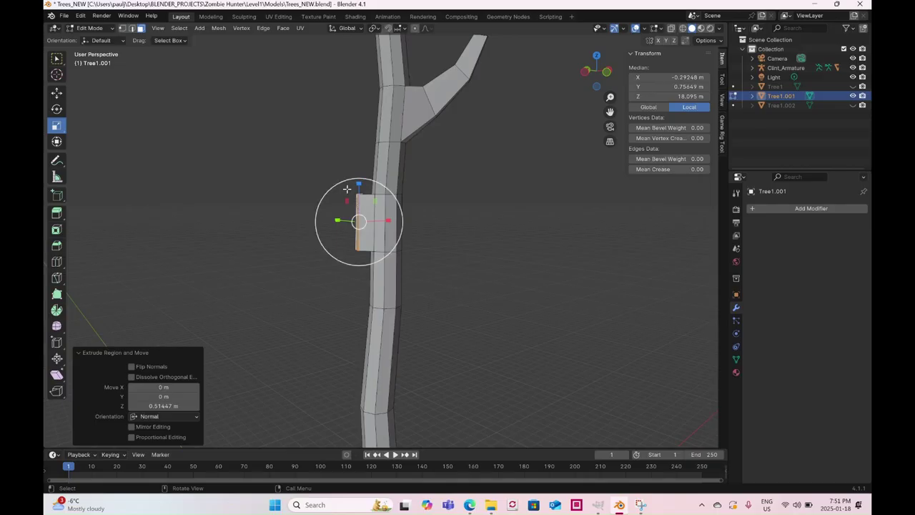
- Scale, rotate and raise the new stub's end face so it angles upward
click(56, 109)
drag(347, 188, 358, 207)
click(57, 93)
middle_drag(365, 243, 458, 253)
drag(453, 166, 453, 159)
click(529, 236)
middle_drag(493, 222, 357, 262)
- Extrude the stub's end face into a branch segment, scaling it and rotating it by 13.1°
click(459, 207)
key(e)
click(57, 125)
click(57, 109)
click(57, 93)
click(56, 109)
- Extend the new branch upward with further extrusions, rotating and narrowing it and scaling its tip to 0.787
key(e)
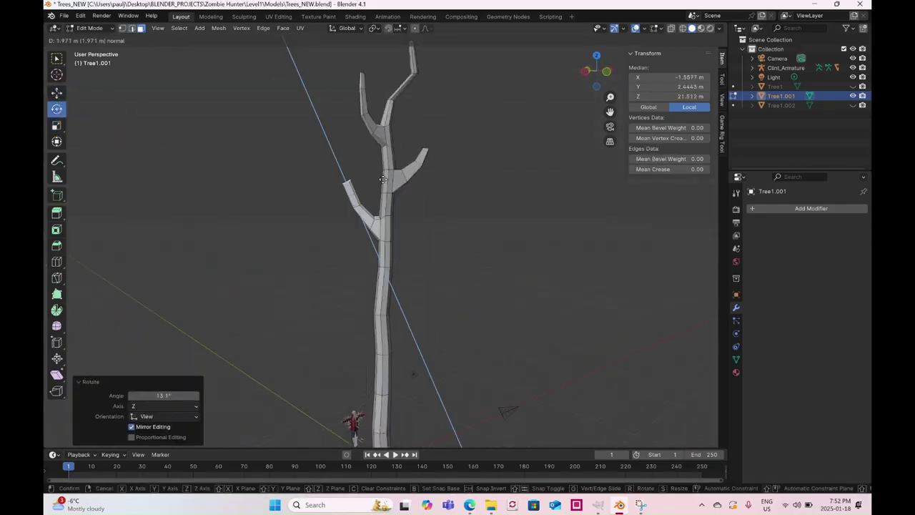
click(384, 179)
click(56, 126)
click(56, 93)
key(e)
click(56, 125)
click(57, 109)
key(e)
click(56, 125)
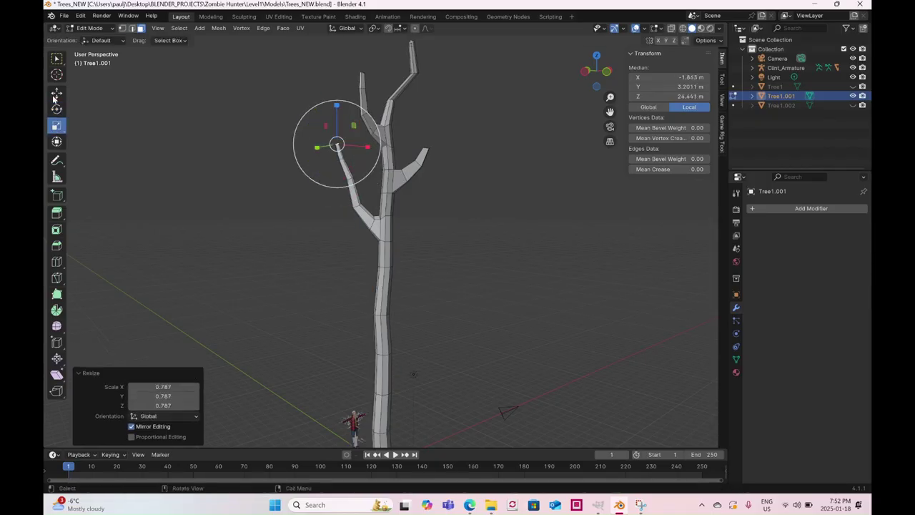
- Return to Object Mode and rename Tree1.001 as Tree2
middle_drag(344, 243, 429, 222)
click(92, 28)
click(96, 39)
middle_drag(315, 286, 401, 264)
drag(363, 385, 368, 385)
middle_drag(344, 315, 465, 322)
double_click(781, 96)
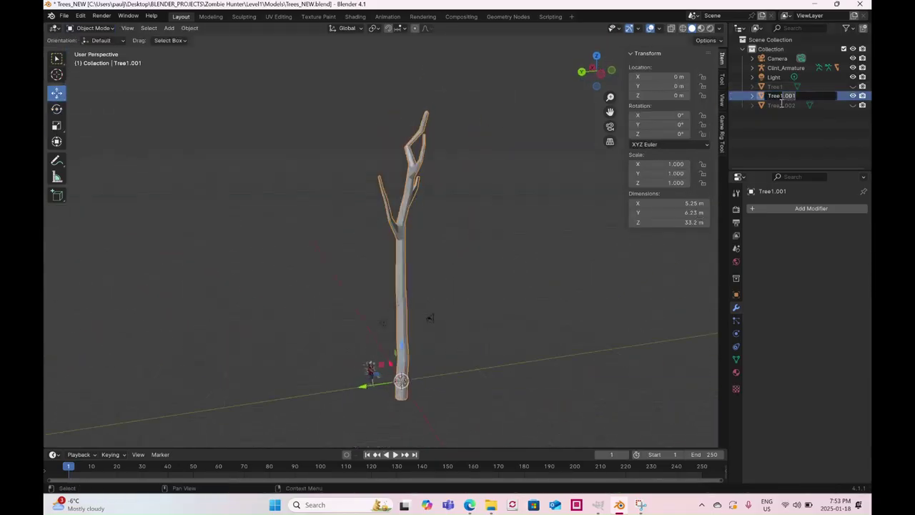
- Select Tree3's whole trunk in Edit Mode with wireframe shading, enlarge it, raise it about 0.29 m and restore solid shading
click(400, 234)
click(91, 28)
click(91, 48)
click(683, 28)
drag(286, 125, 451, 374)
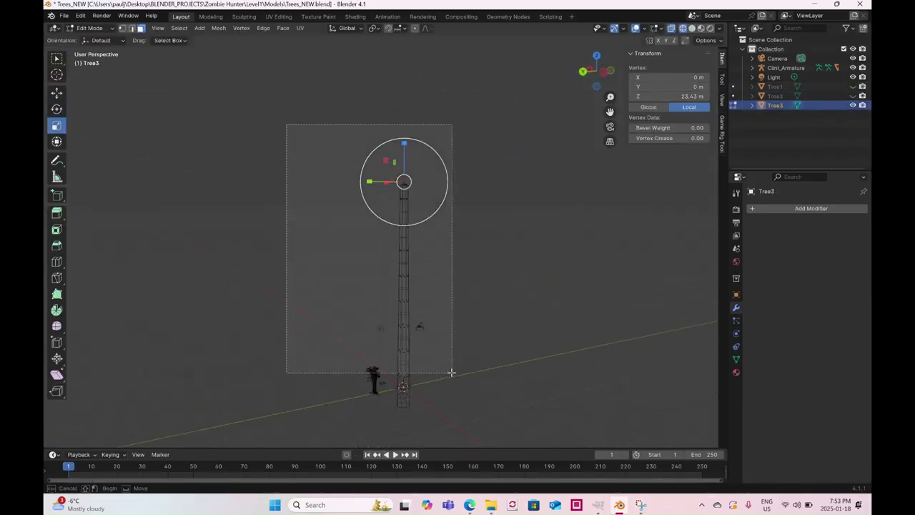
drag(399, 251, 403, 243)
click(56, 93)
middle_drag(403, 244, 443, 265)
key(z)
click(519, 269)
- Add a loop cut to the uppermost section of Tree3's trunk and clear the selection
scroll(423, 225, up, 5)
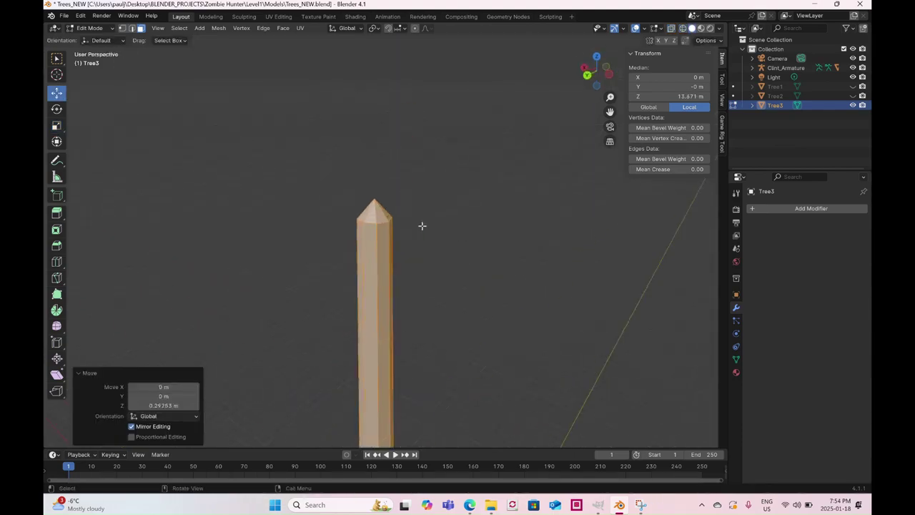
middle_drag(422, 225, 379, 215)
click(56, 261)
key(alt+a)
- Extrude a slanted face of the trunk's pointed top outward and scale its end to 0.618
click(57, 93)
click(303, 211)
key(e)
click(251, 158)
click(56, 126)
drag(271, 136, 259, 145)
- Rotate the top branch's end and extrude it upward into a thin tip, shifting the tip about 0.10 m in Z
click(56, 110)
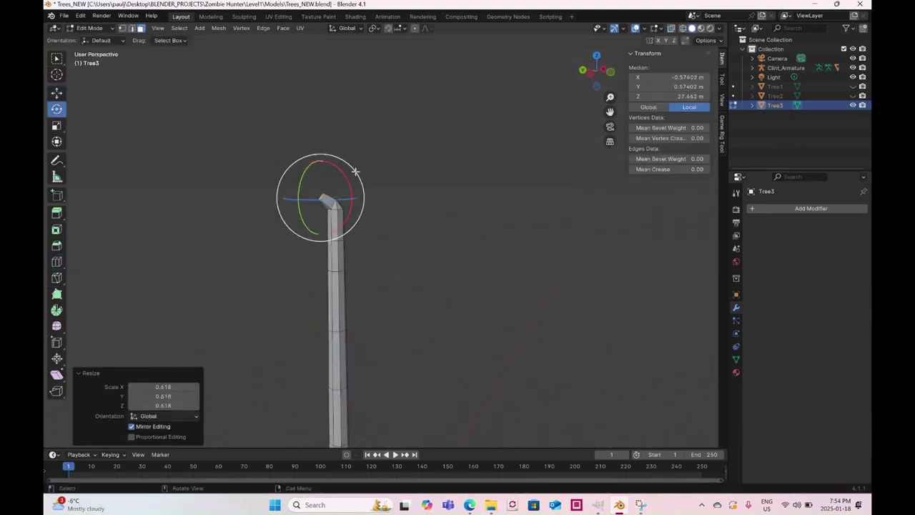
click(57, 93)
key(e)
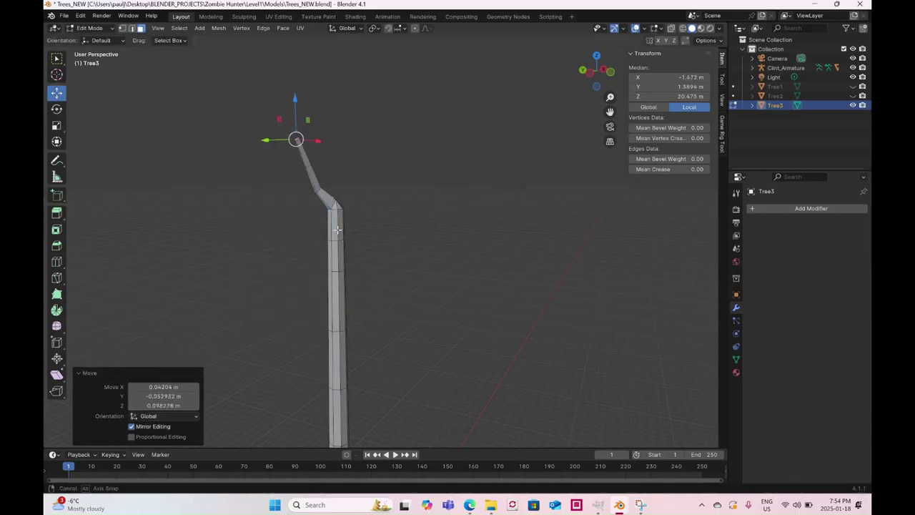
- Adjust a vertex of the top branch by about -0.03 m in X, -0.04 m in Y and -0.12 m in Z
middle_drag(338, 230, 372, 240)
scroll(337, 214, up, 3)
click(131, 28)
click(282, 160)
drag(264, 174, 270, 169)
- Add a loop cut to a trunk section below the top branch
scroll(367, 288, down, 4)
click(57, 261)
click(337, 308)
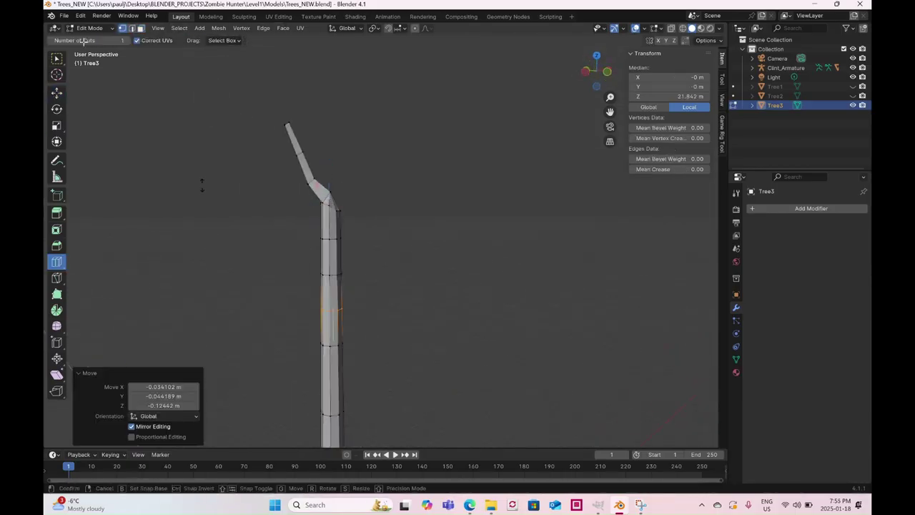
click(56, 93)
- Extrude the trunk face beside the new loop, opposite the top branch, and scale its end to 0.680
click(141, 28)
click(333, 211)
key(e)
click(422, 219)
click(57, 125)
drag(387, 182, 375, 191)
- Rotate the stub's end and reposition its edges so the end face tilts slightly upward
click(56, 109)
middle_drag(209, 167, 249, 169)
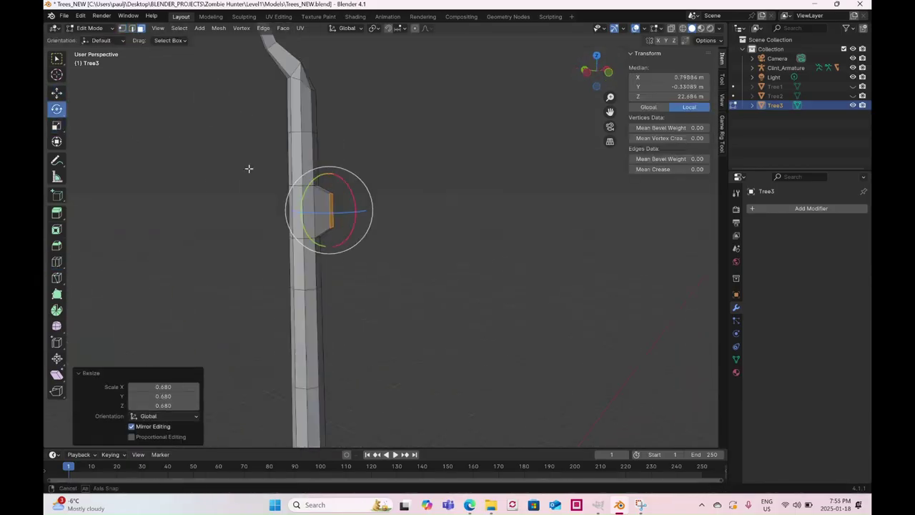
click(132, 28)
middle_drag(501, 207, 343, 211)
click(449, 188)
middle_drag(412, 213, 551, 215)
scroll(444, 215, down, 3)
- Extrude the stub's end face outward, scale it down and rotate it upward
key(e)
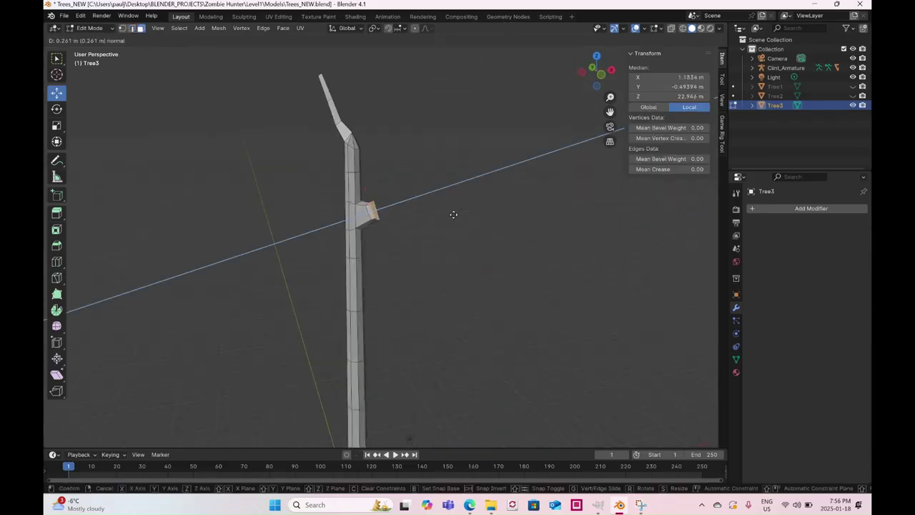
click(472, 206)
click(57, 125)
click(56, 110)
drag(432, 188, 394, 160)
click(56, 93)
- Extend Tree3's side branch upward with further extrusions, rotating and narrowing it and scaling its tip to 0.814
key(e)
click(425, 150)
click(57, 126)
drag(442, 116, 434, 121)
click(56, 110)
drag(443, 119, 438, 108)
click(386, 114)
click(57, 125)
middle_drag(458, 272, 337, 284)
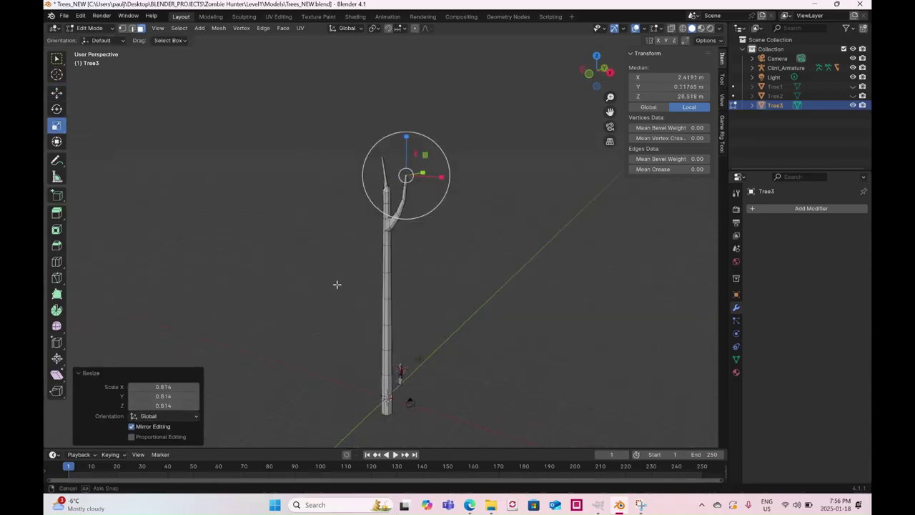
- Add a loop cut to Tree3's trunk below the existing branch, extrude an adjoining face outward and scale its end to 0.685
click(57, 262)
click(141, 29)
click(56, 93)
click(351, 292)
key(e)
click(368, 301)
click(56, 125)
- Rotate the new stub's end face on Tree3 and reposition its edges so it tilts slightly upward
click(57, 109)
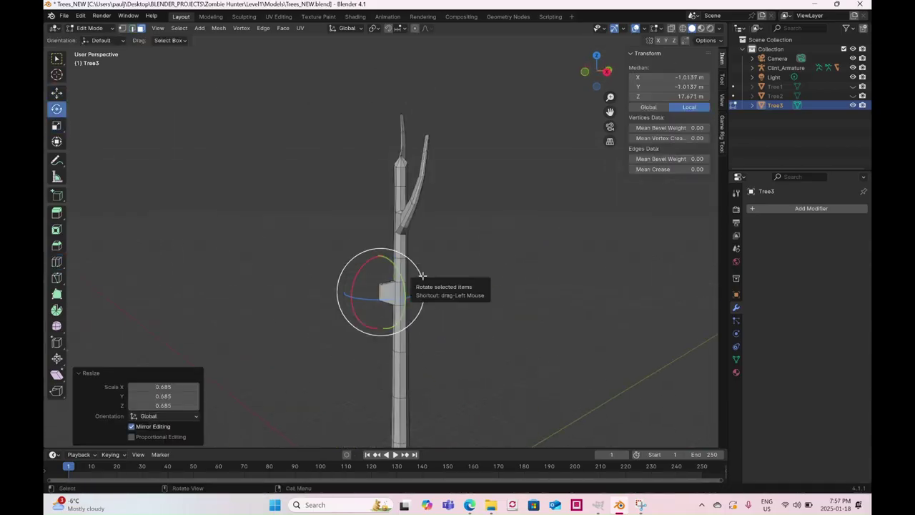
drag(417, 277, 412, 312)
click(56, 93)
click(132, 28)
middle_drag(386, 293, 332, 315)
click(440, 312)
- Extrude the stub's end face outward, scale it down, rotate it and shift it upward
click(141, 29)
click(429, 280)
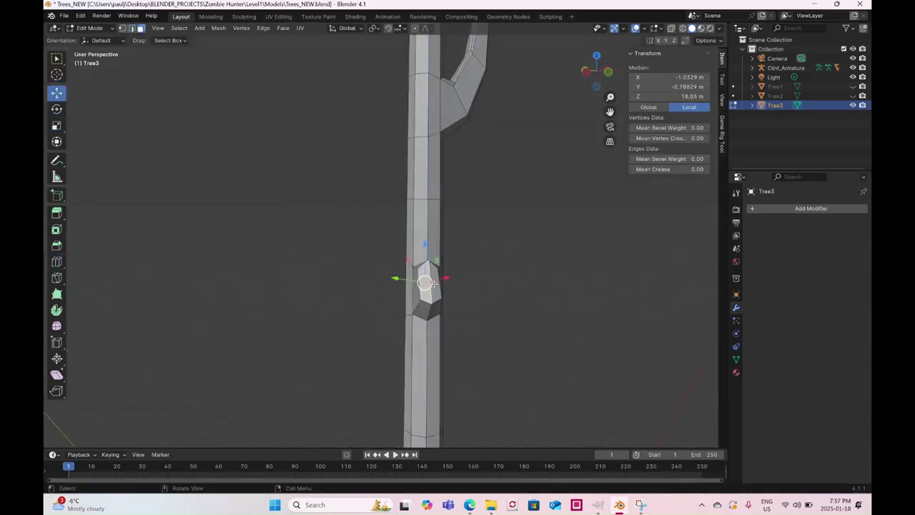
middle_drag(429, 286, 357, 293)
key(e)
click(57, 125)
click(57, 109)
click(56, 93)
drag(351, 245, 362, 228)
- Extend Tree3's new branch upward with further extrusions, rotating and narrowing each end, with a last segment of about 1.29 m
key(e)
click(56, 125)
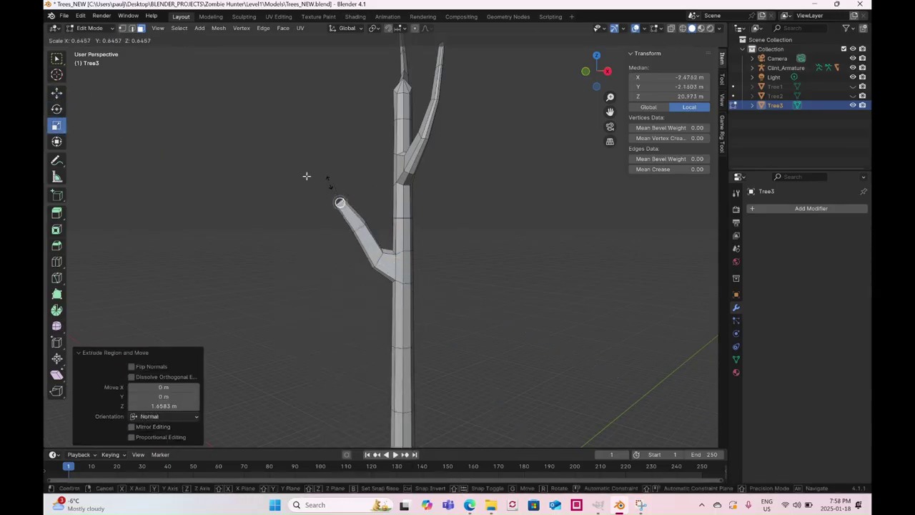
click(57, 110)
click(56, 93)
key(e)
click(56, 125)
click(57, 109)
click(56, 93)
key(e)
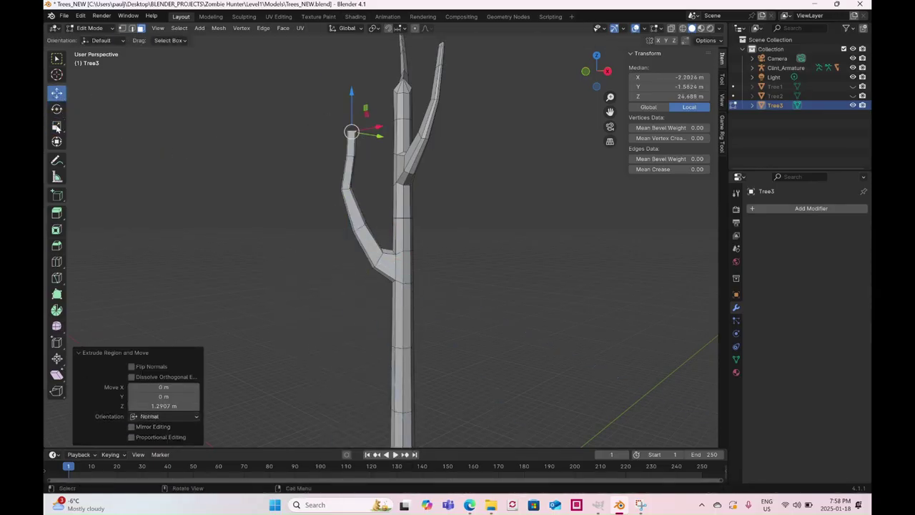
click(56, 125)
- Return to Object Mode and unhide Tree1 and Tree2
click(90, 29)
click(100, 38)
click(853, 96)
click(853, 86)
- Try spreading the trees along the Y axis, moving Tree2 24.336 m, and try out rotating them
click(392, 286)
drag(366, 361, 357, 306)
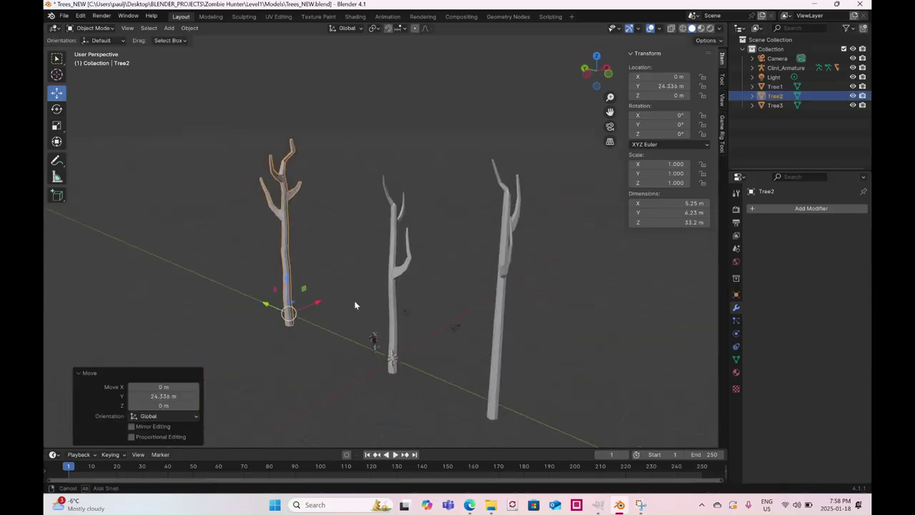
middle_drag(358, 306, 344, 291)
click(56, 109)
click(392, 344)
drag(391, 384, 404, 389)
click(278, 250)
click(853, 105)
click(853, 96)
click(852, 96)
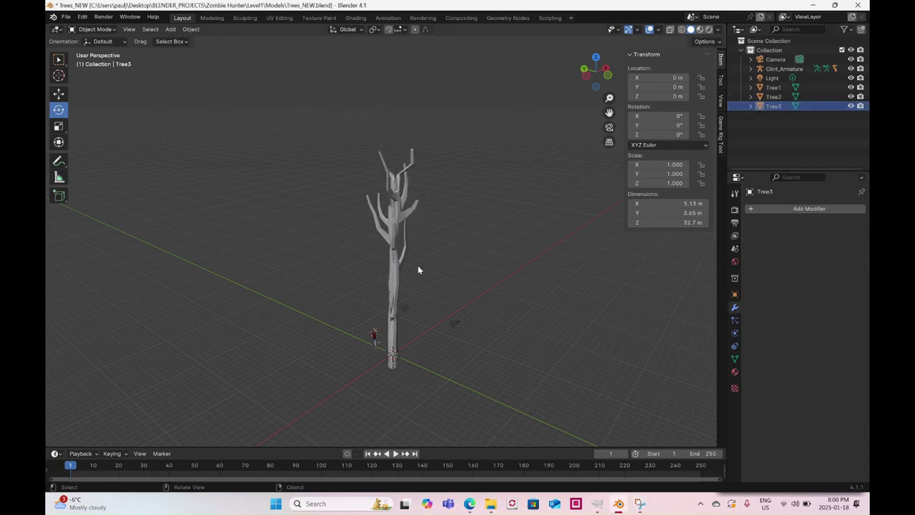
- Separate the overlapping trees along the Y axis, moving Tree2 by -10.248 m and Tree3 by 14.013 m
click(450, 261)
middle_drag(451, 261, 395, 335)
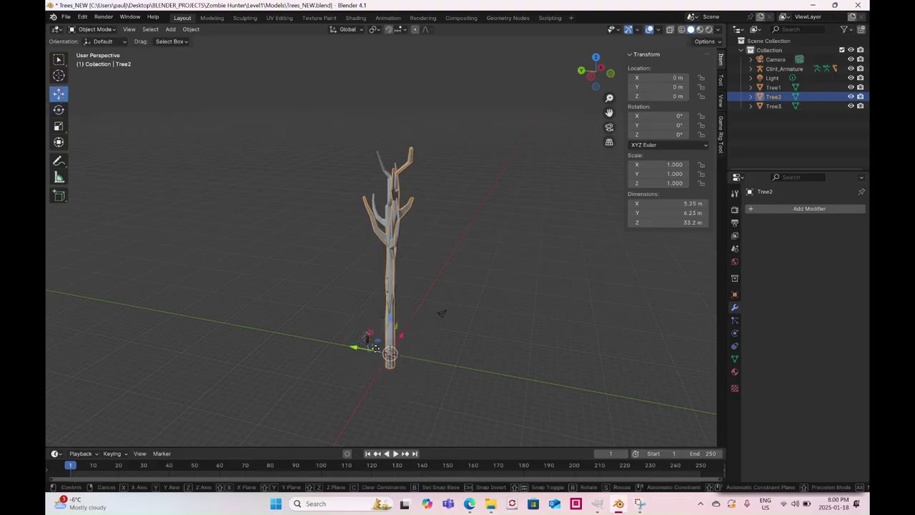
drag(359, 352, 427, 365)
click(772, 107)
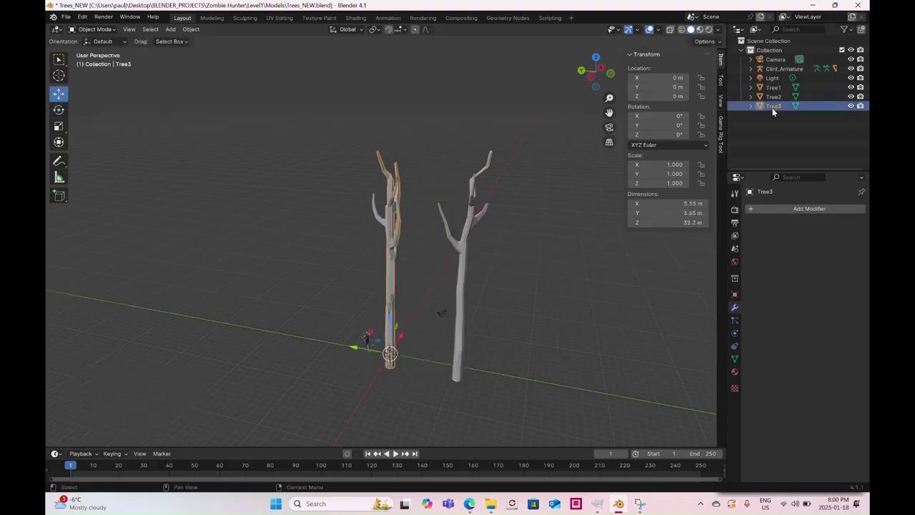
drag(350, 352, 277, 332)
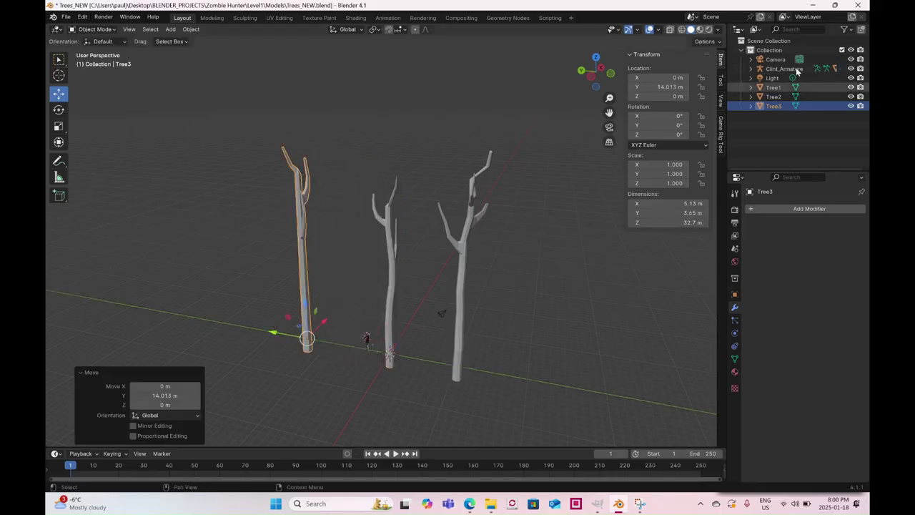
- Select Tree1 and enter Edit Mode on it
click(775, 87)
scroll(441, 270, up, 3)
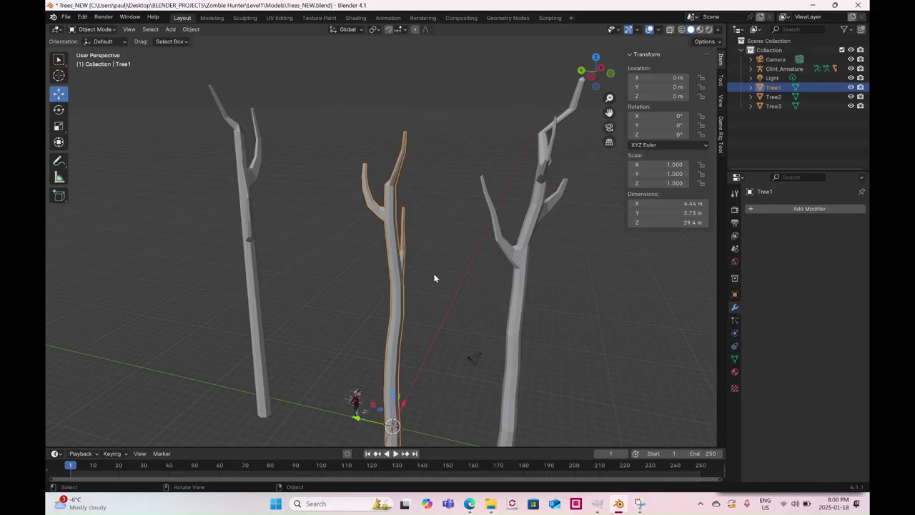
middle_drag(434, 276, 411, 272)
click(99, 30)
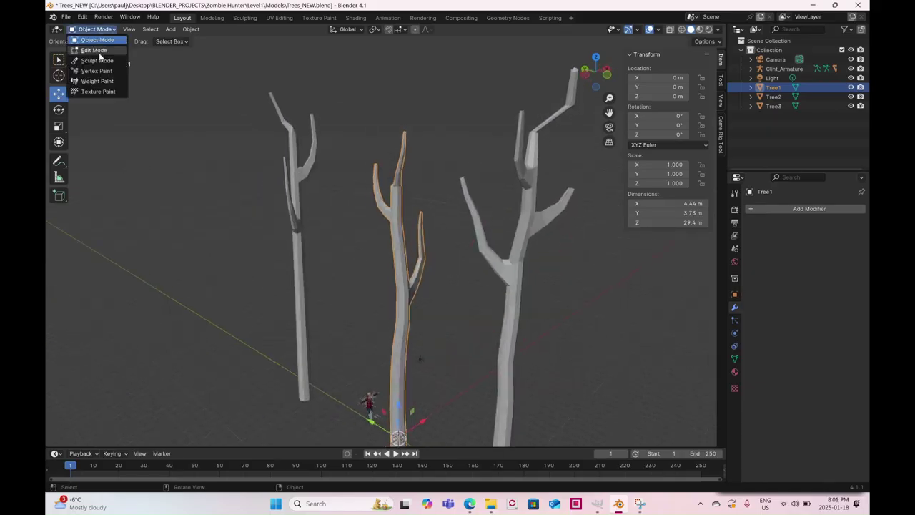
click(103, 51)
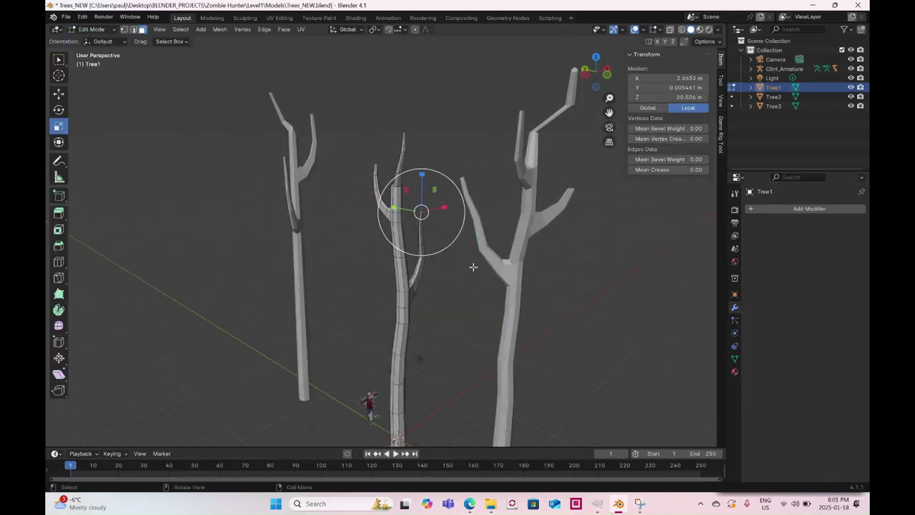
- Select a continuous line of vertical edges along Tree1's trunk, around the lower branch, and mark it as a seam
middle_drag(472, 266, 435, 249)
scroll(440, 244, up, 2)
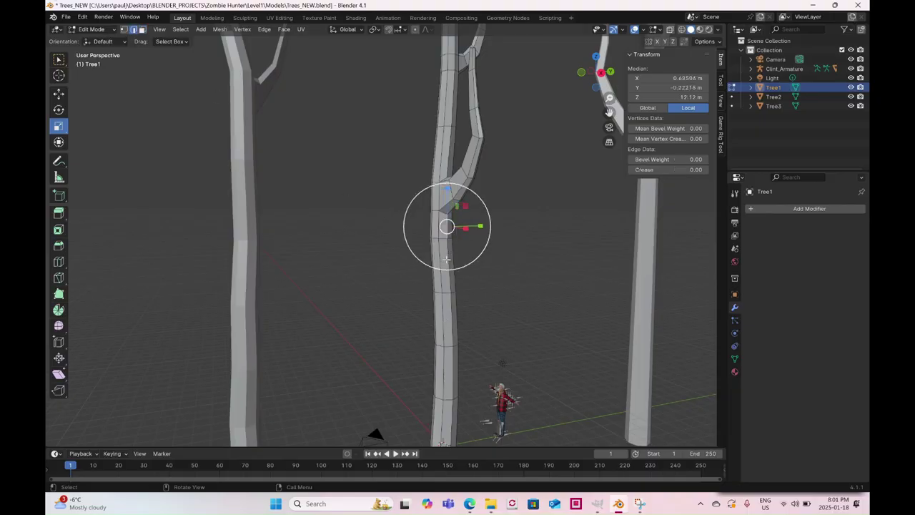
middle_drag(455, 358, 441, 235)
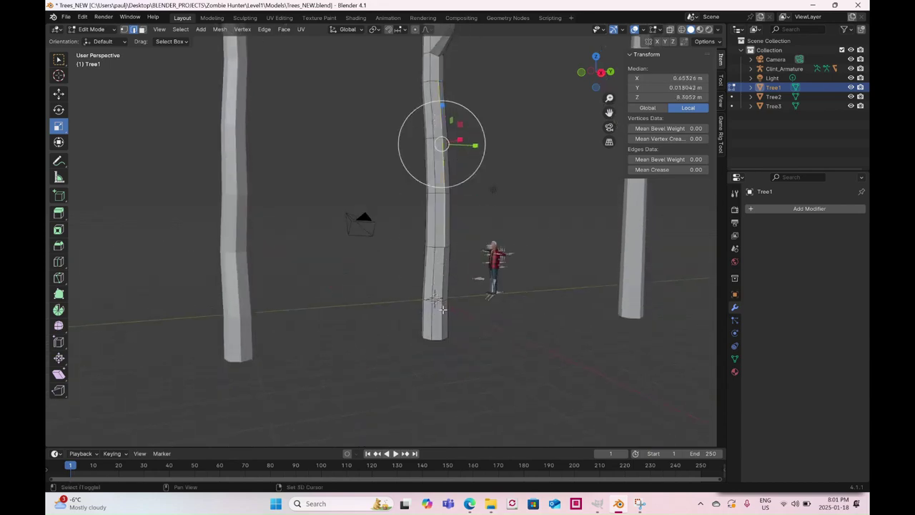
middle_drag(429, 208, 437, 246)
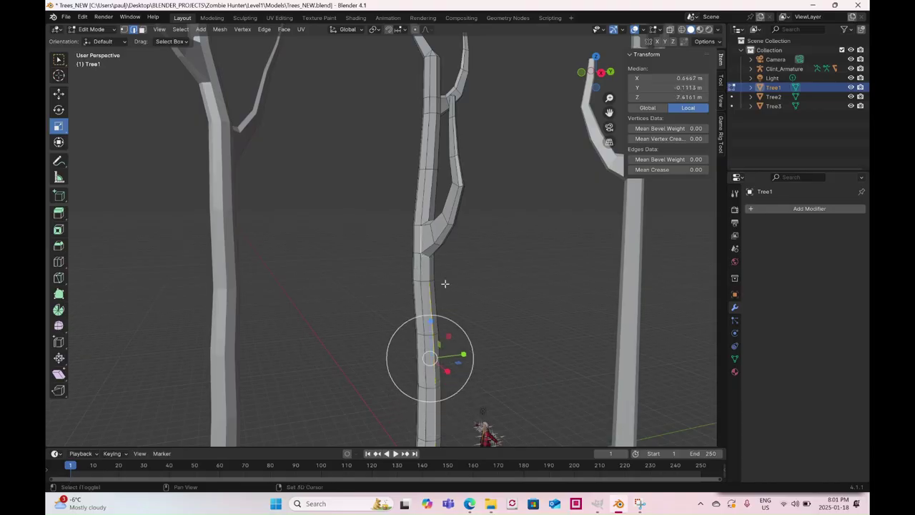
middle_drag(444, 284, 465, 244)
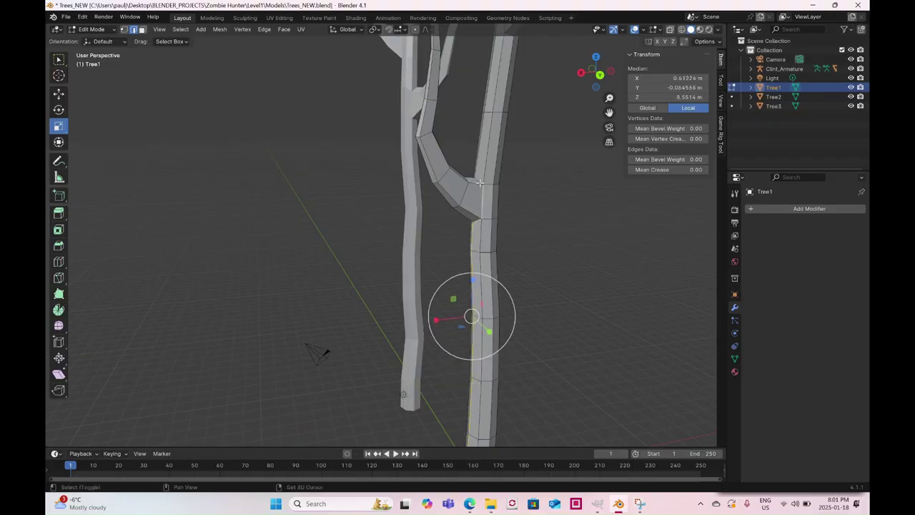
middle_drag(438, 200, 376, 111)
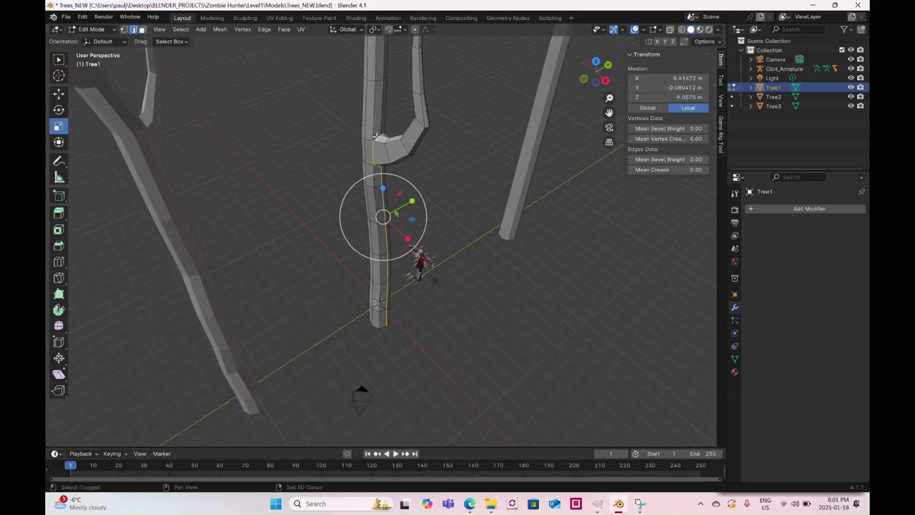
middle_drag(398, 153, 365, 135)
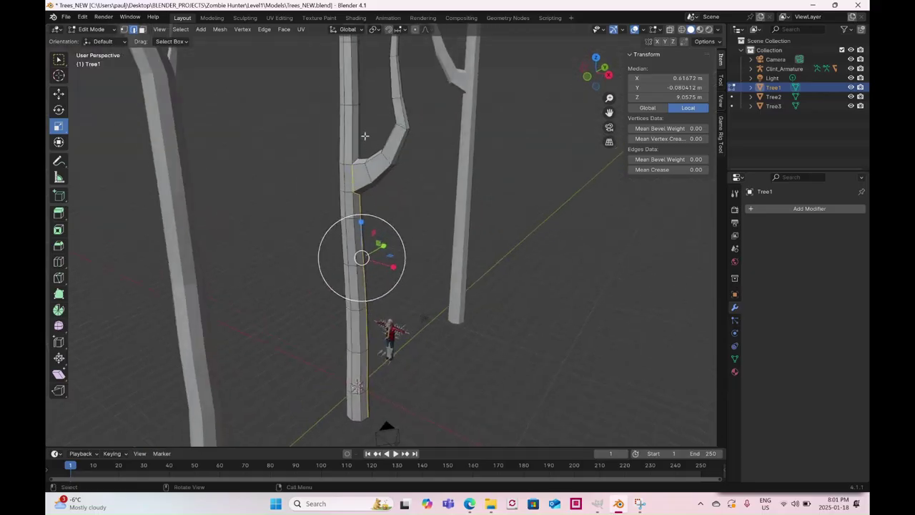
middle_drag(389, 175, 402, 249)
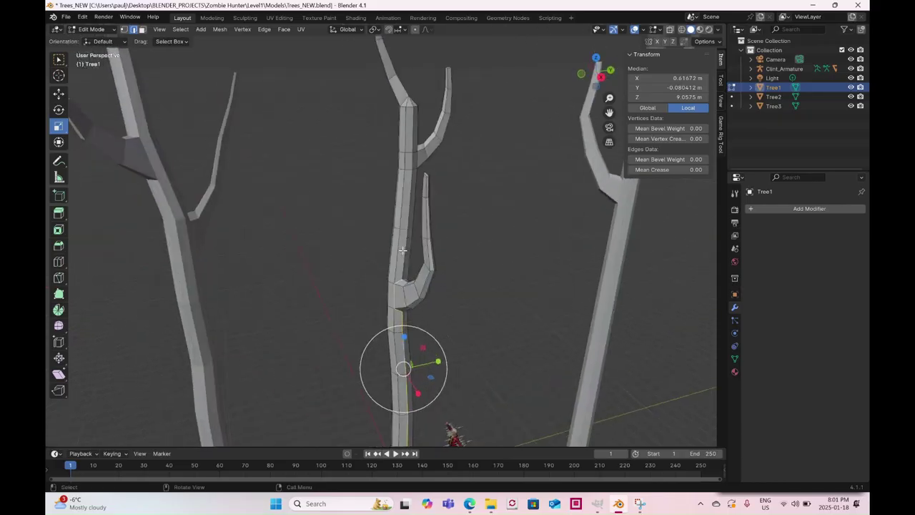
right_click(411, 136)
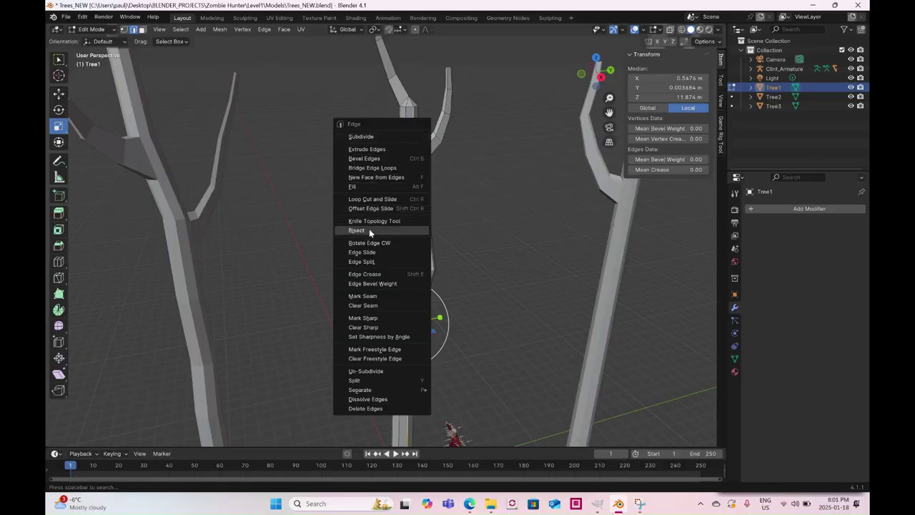
click(363, 296)
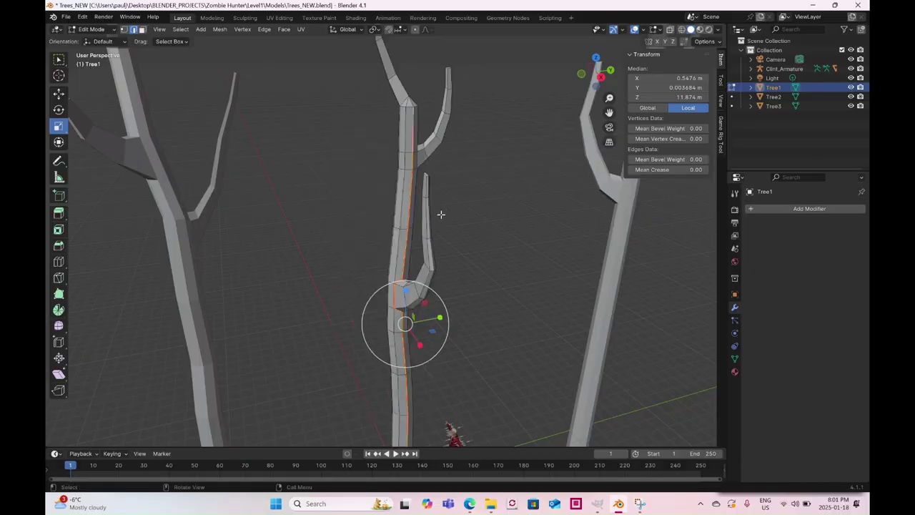
- Select the edges around the base of Tree1's upper side branch and mark them as seams
middle_drag(436, 210, 402, 56)
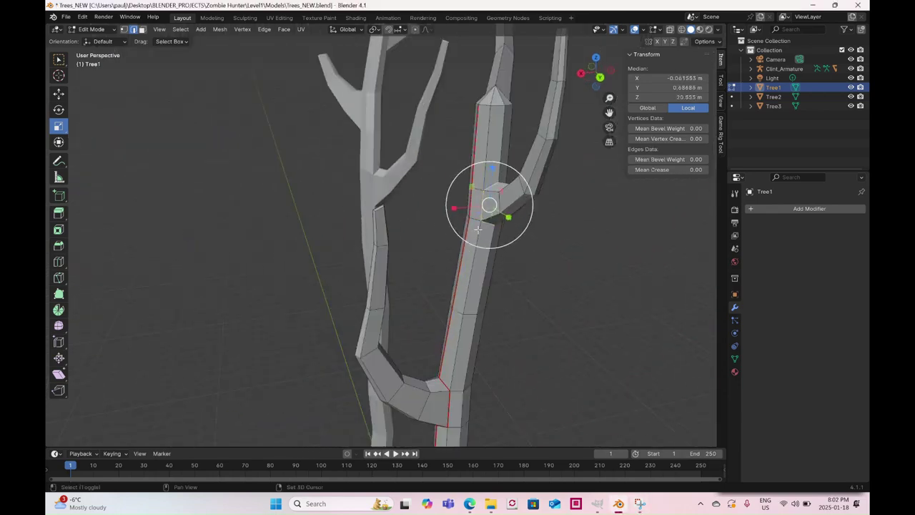
middle_drag(501, 214, 368, 143)
click(509, 286)
key(ctrl+e)
click(372, 192)
key(1)
click(461, 145)
key(g)
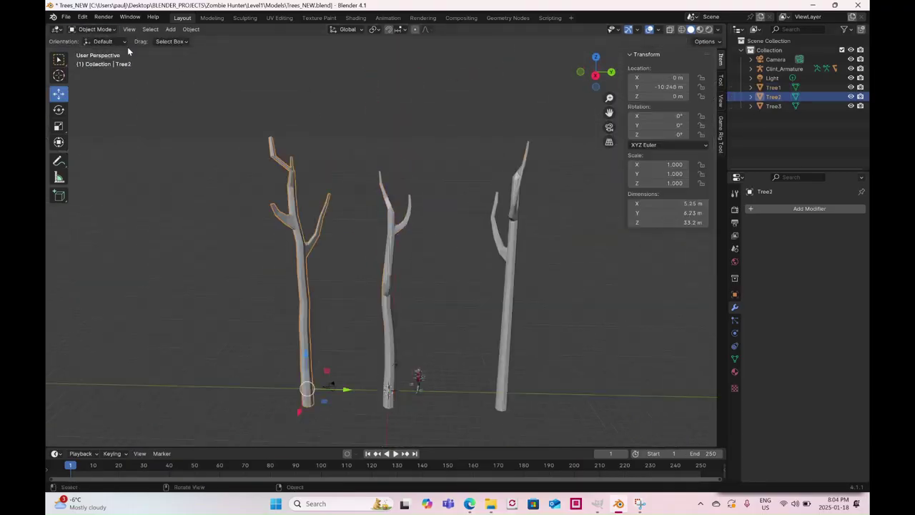
- Mark seams along the trunks and branches of Tree2 and Tree3, return to Object Mode and save the file
click(180, 41)
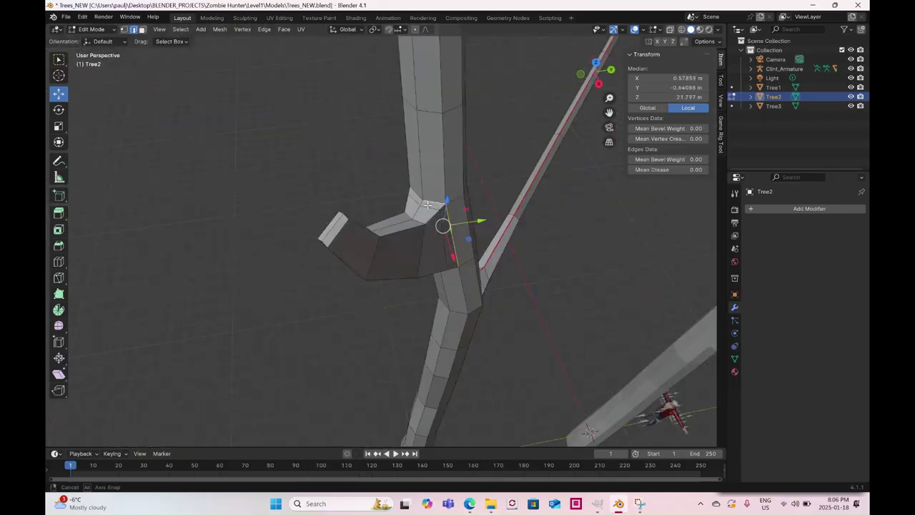
middle_drag(443, 236, 489, 284)
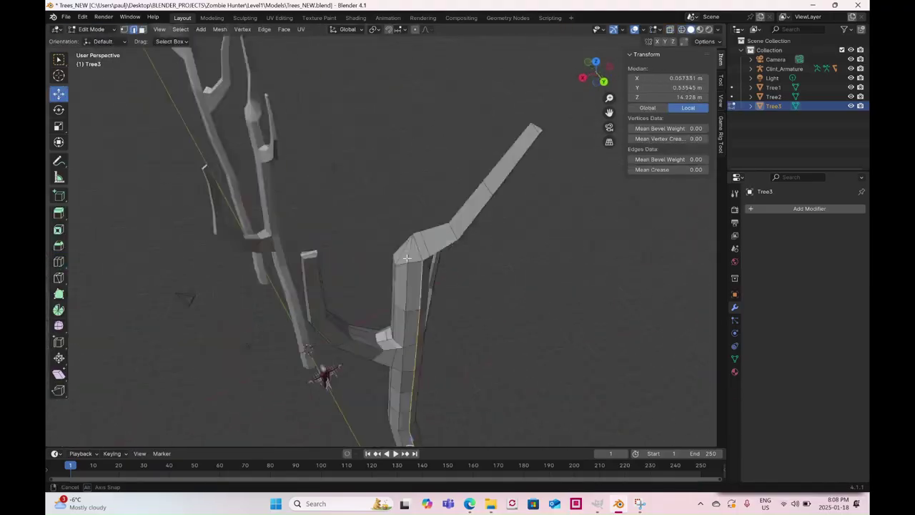
middle_drag(321, 373, 527, 261)
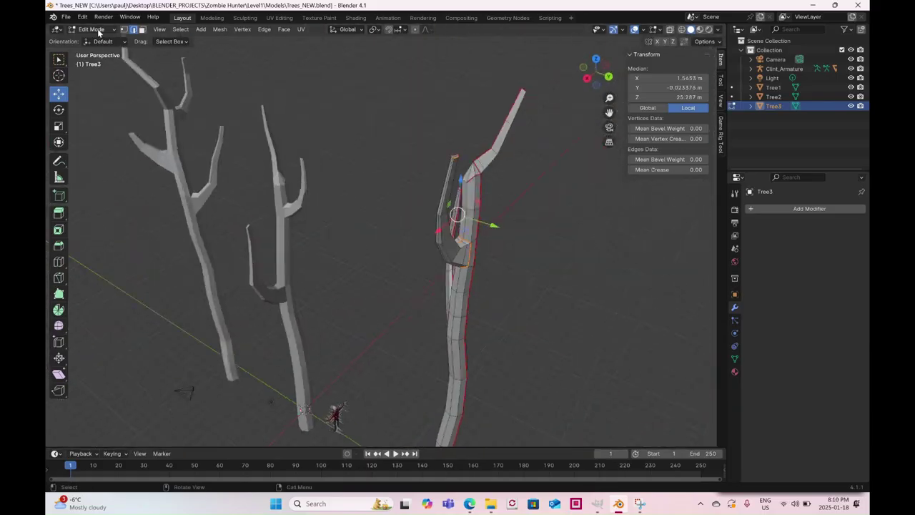
key(Tab)
key(ctrl+s)
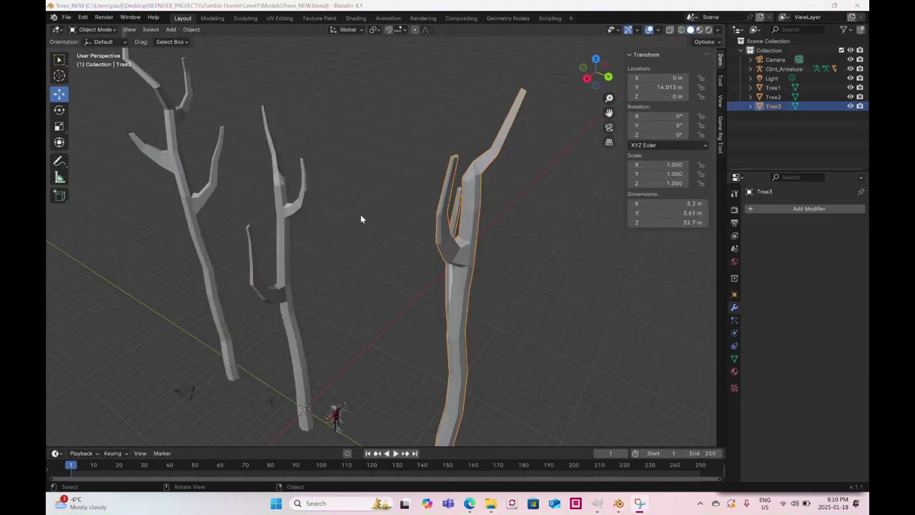
- Open Tree1 in the UV Editing workspace and set its 3D view to wireframe shading
click(290, 213)
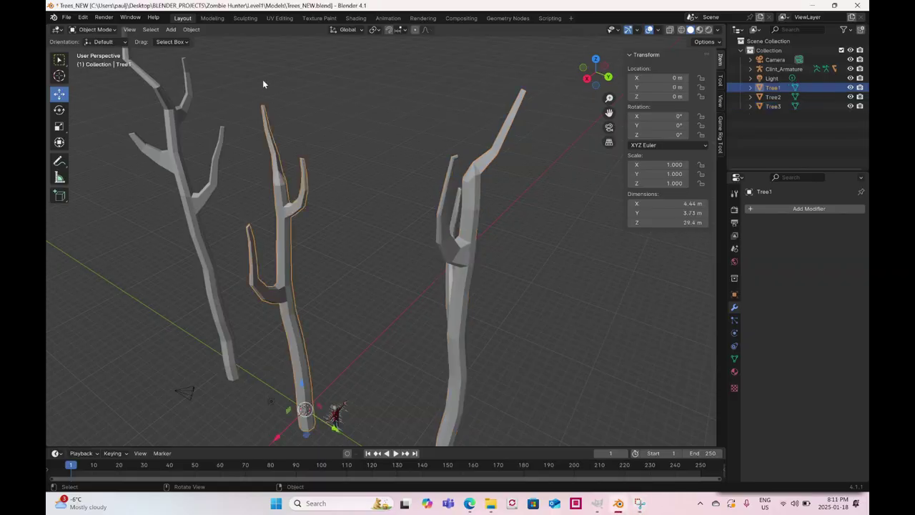
click(281, 18)
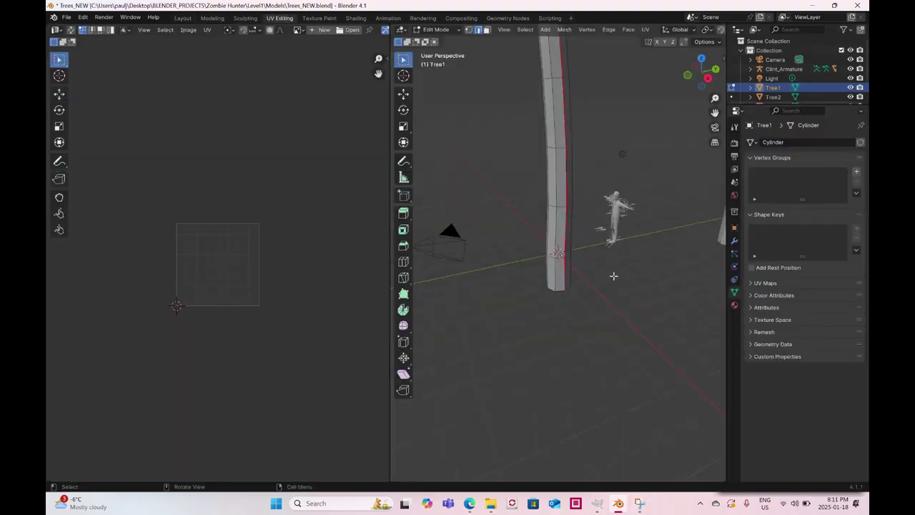
scroll(609, 270, down, 5)
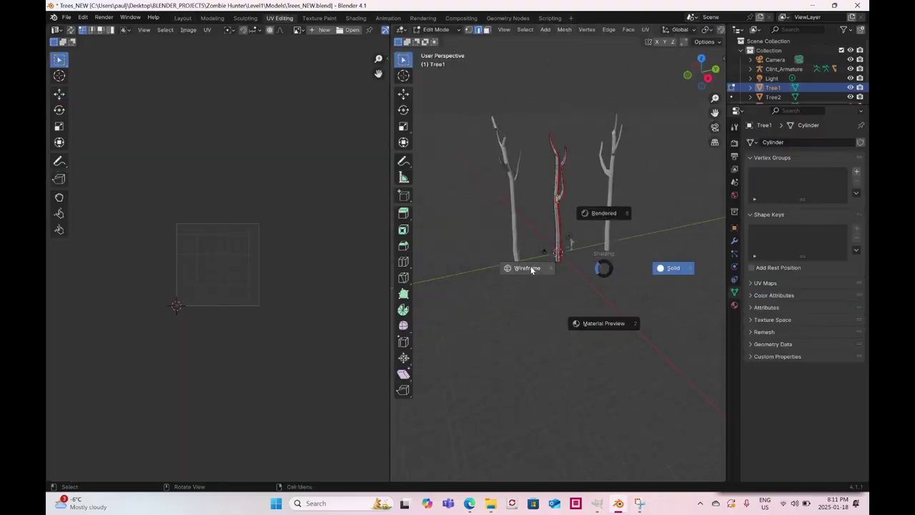
click(530, 268)
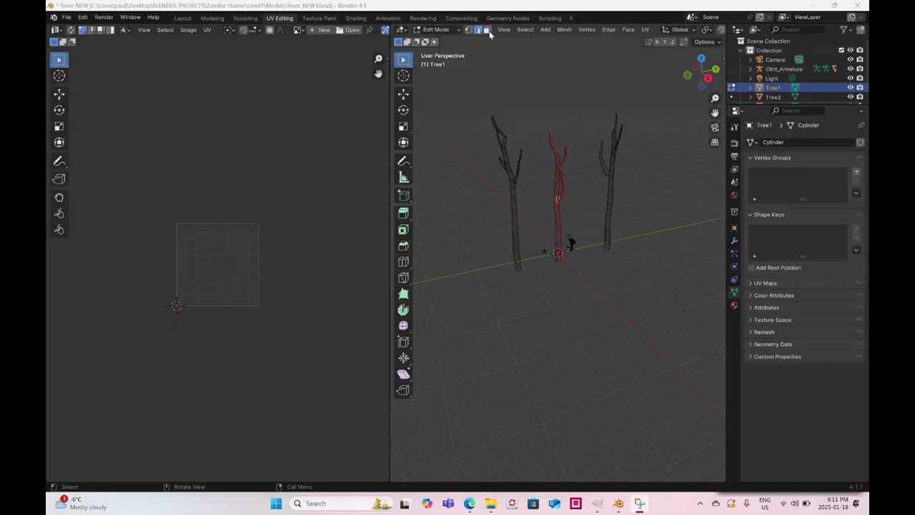
drag(550, 10, 552, 20)
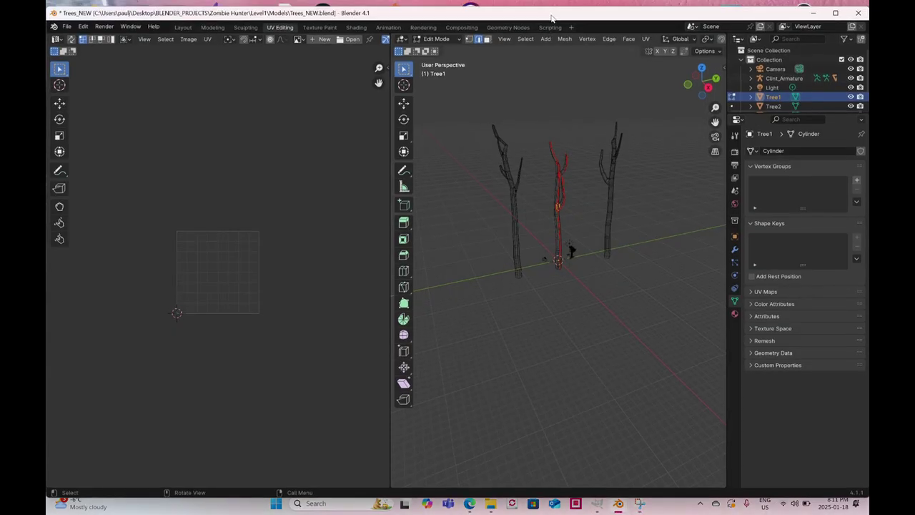
- Select all of Tree1's faces and UV unwrap them with Unwrap, then inspect the resulting islands up close
drag(501, 113, 629, 331)
right_click(616, 306)
mouse_move(600, 380)
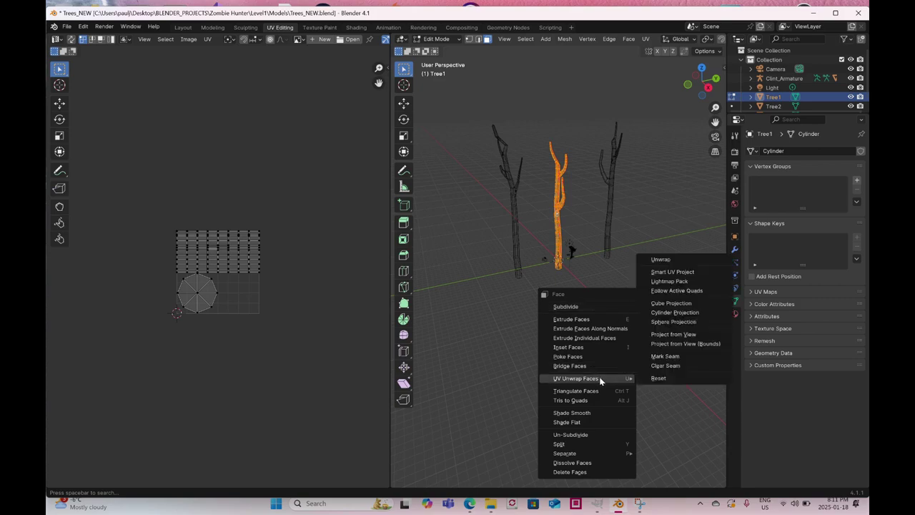
click(661, 258)
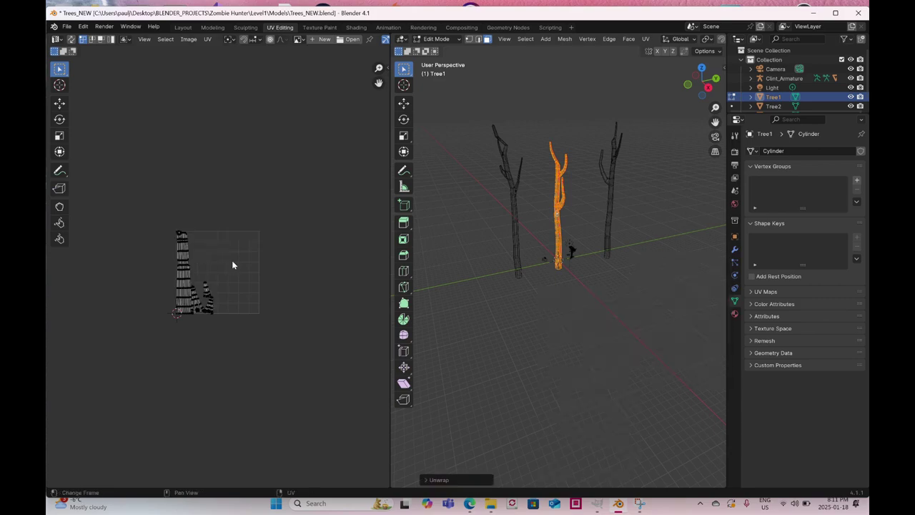
scroll(231, 260, up, 2)
scroll(266, 268, up, 4)
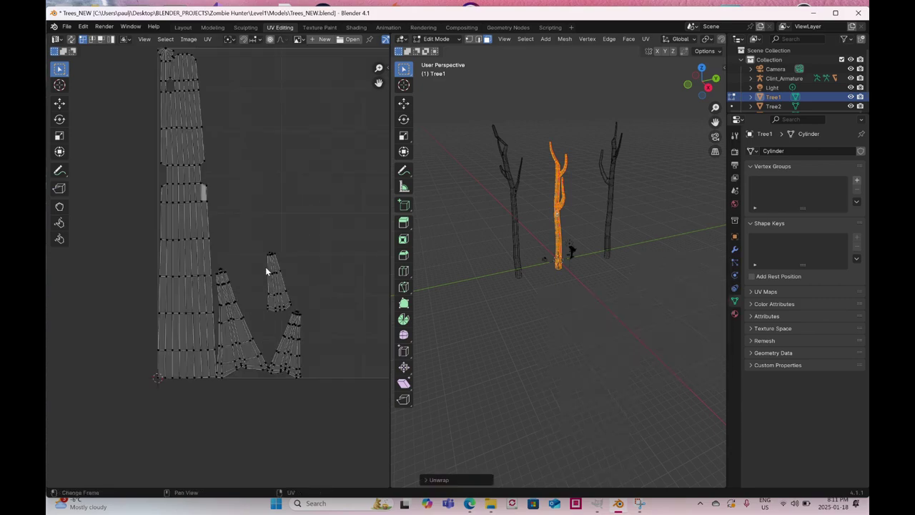
- Enable UV sync selection and rotate Tree1's detached smallest branch island until it stands upright
scroll(203, 123, down, 1)
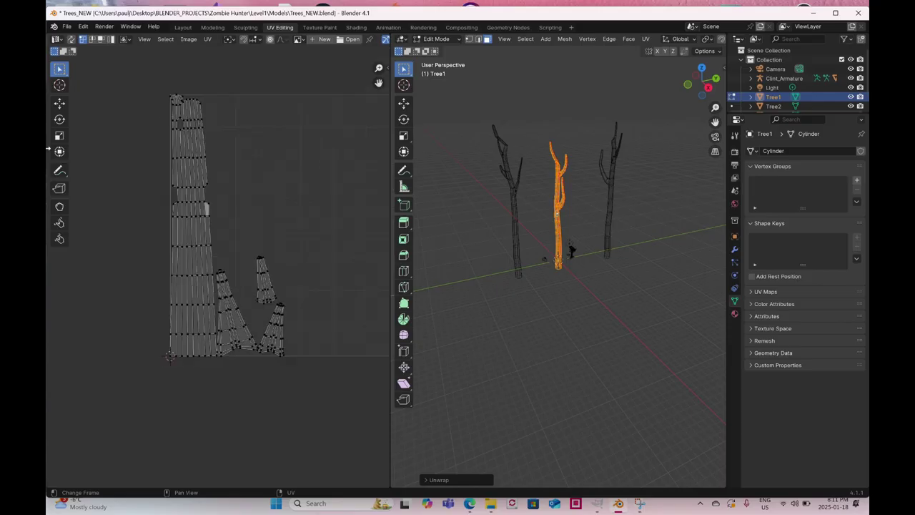
click(59, 120)
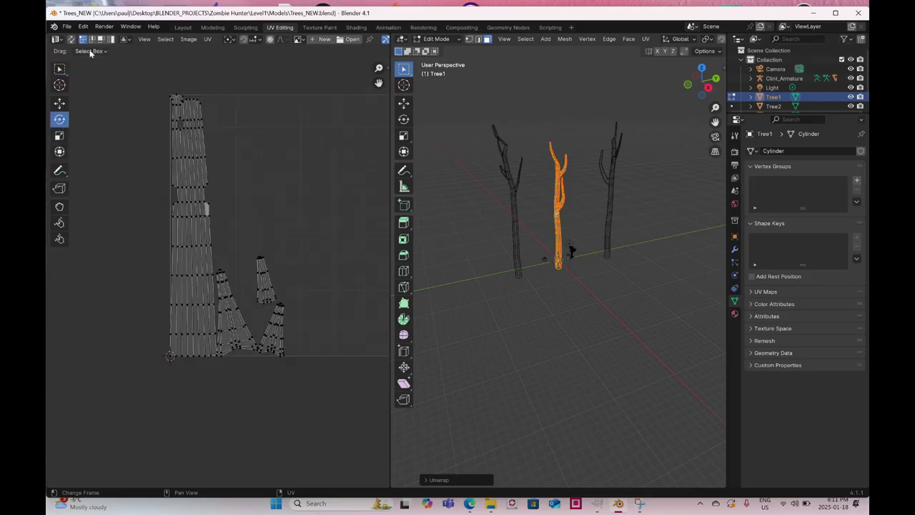
key(a)
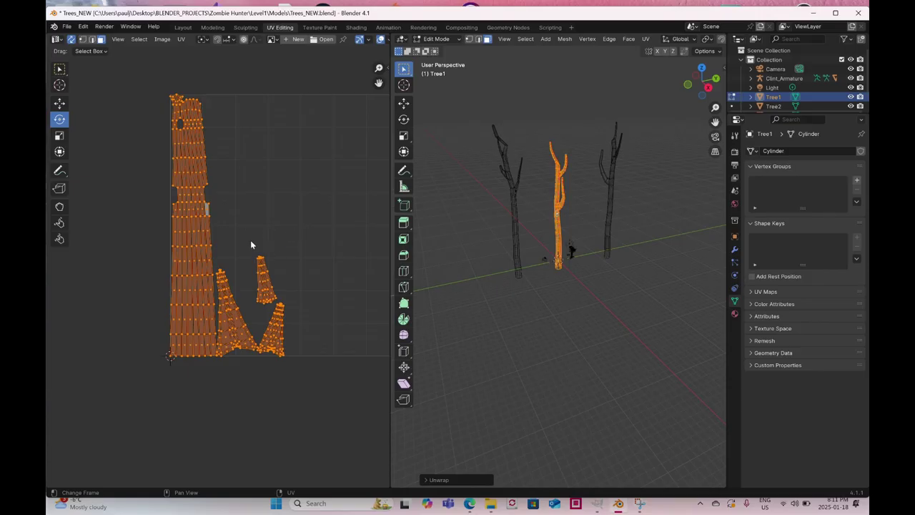
drag(242, 240, 281, 308)
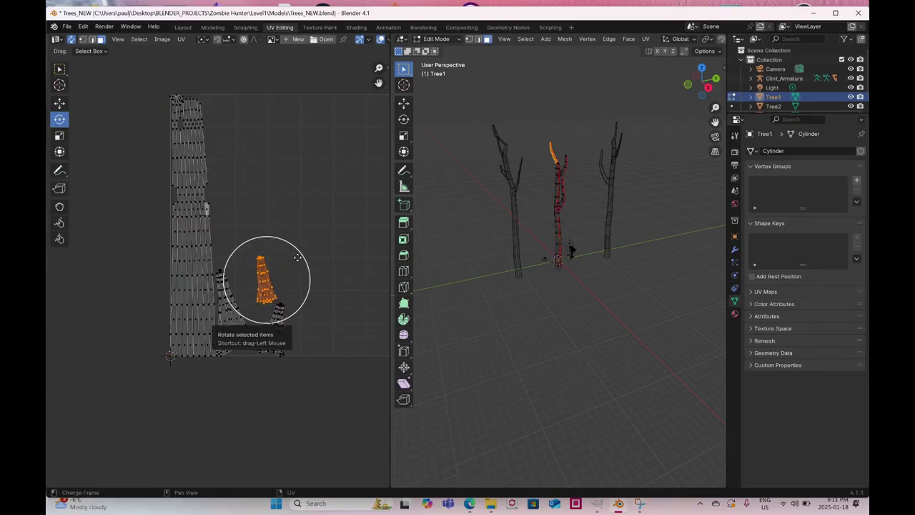
drag(296, 256, 303, 269)
- Rotate Tree1's lower small branch island upright and move it up beside the smallest branch island
drag(307, 373, 295, 297)
click(59, 104)
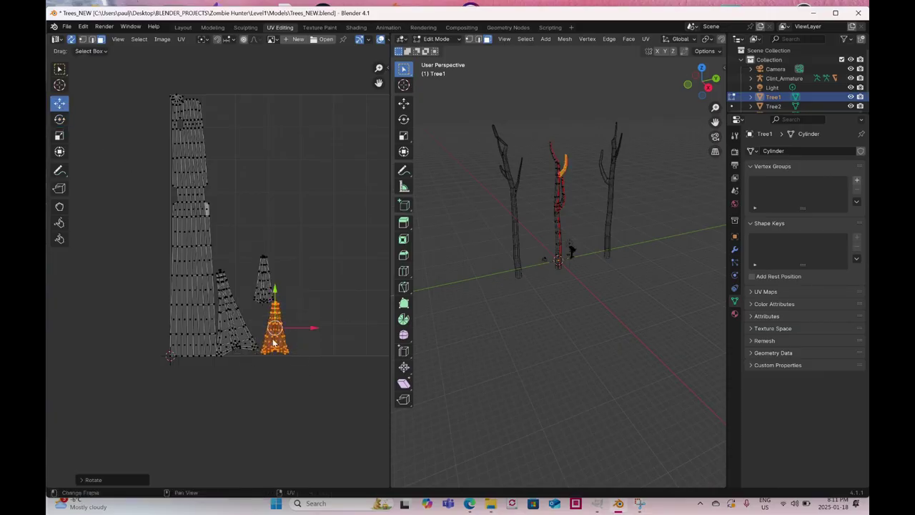
drag(274, 343, 289, 288)
- Rotate Tree1's large branch island next to the trunk upright and move it above the two small branch islands
scroll(215, 319, up, 1)
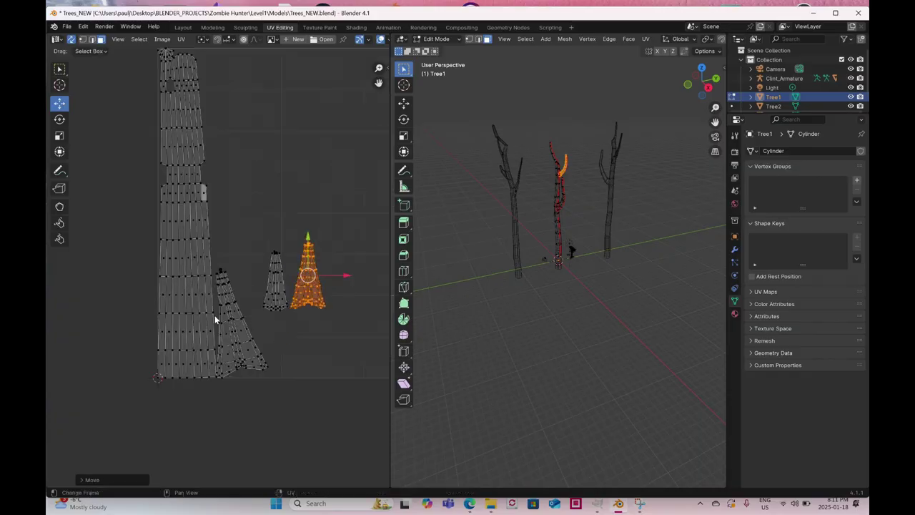
scroll(214, 320, up, 1)
drag(212, 267, 279, 411)
click(59, 119)
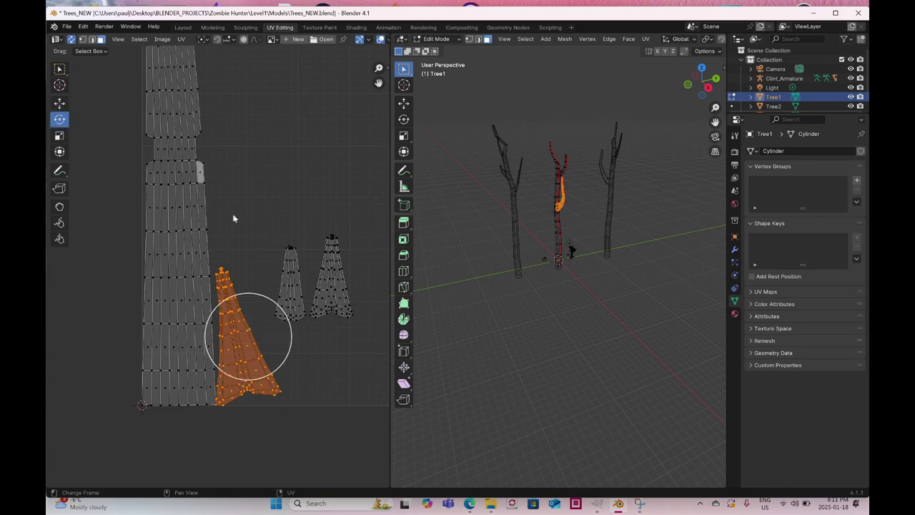
drag(267, 320, 315, 152)
click(60, 103)
- Straighten Tree1's trunk island with a slight rotation and move it inward from the edge of the UV square
scroll(222, 201, down, 1)
drag(143, 81, 223, 398)
click(59, 119)
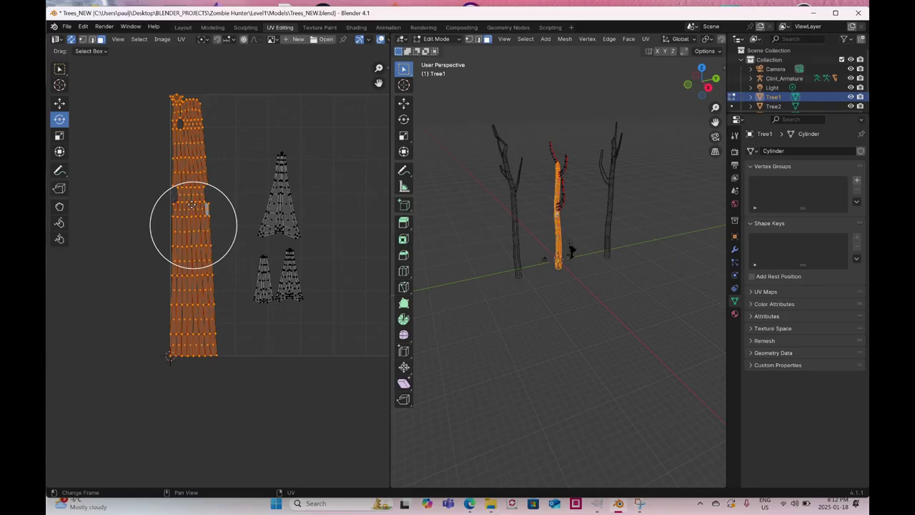
mouse_move(224, 206)
mouse_down()
mouse_move(200, 221)
mouse_move(224, 223)
mouse_up()
click(59, 103)
- Select all of Tree1's UV islands and scale them down slightly to fit inside the UV square
drag(131, 72, 304, 373)
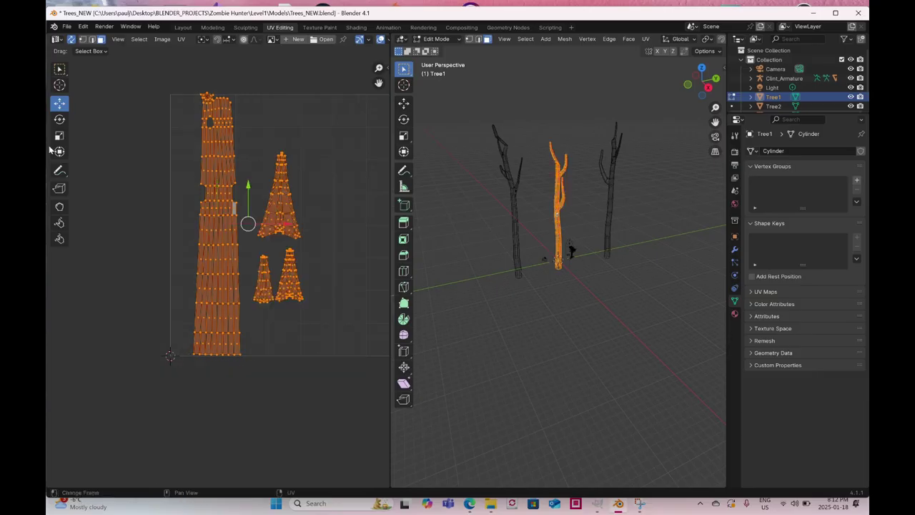
click(60, 136)
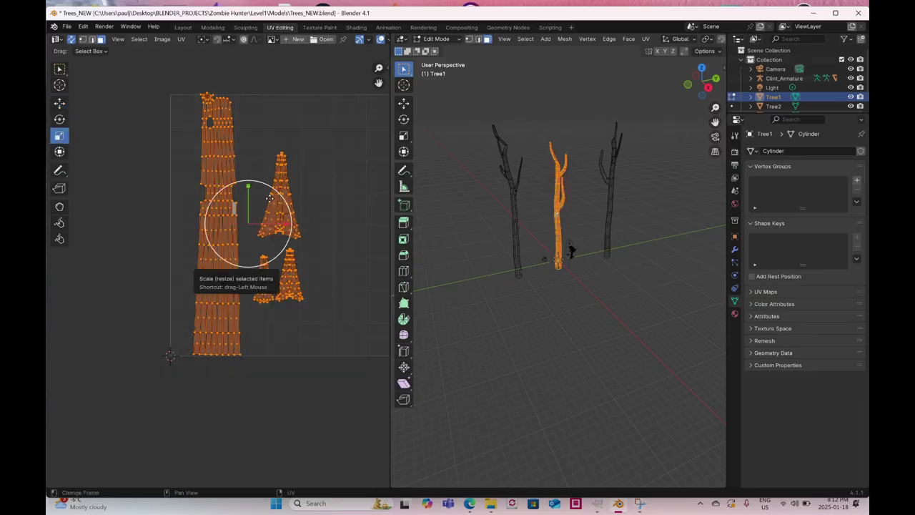
drag(268, 198, 266, 201)
scroll(360, 354, down, 2)
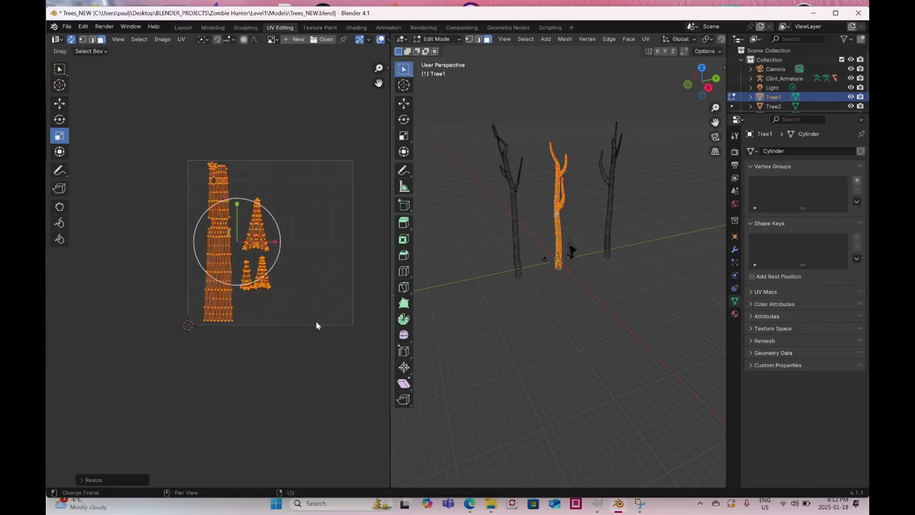
middle_drag(310, 323, 281, 324)
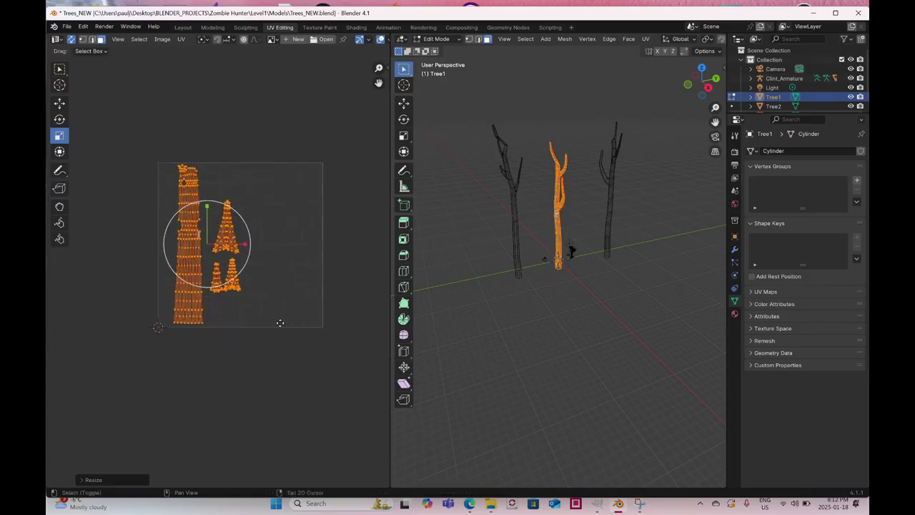
- Start exporting Tree1's UV layout and set the PNG image size to 2000 by 2000
click(181, 39)
click(236, 315)
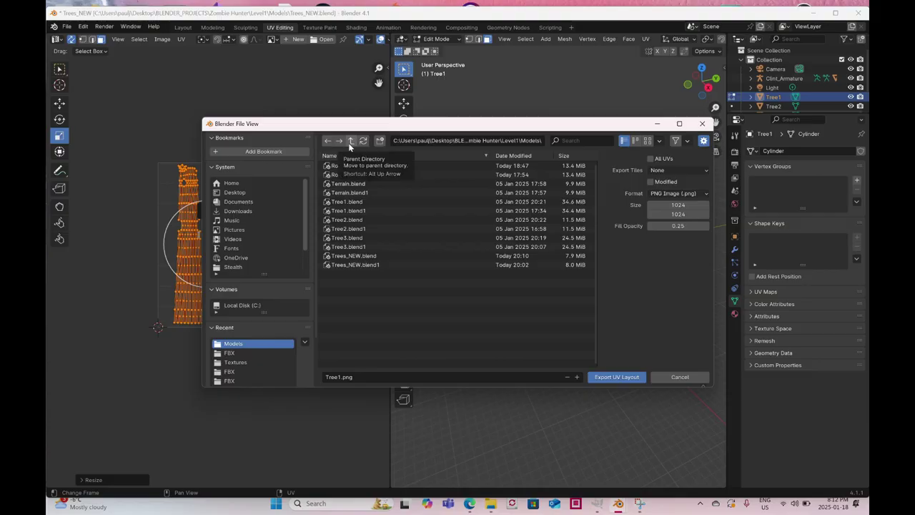
click(663, 205)
text(2)
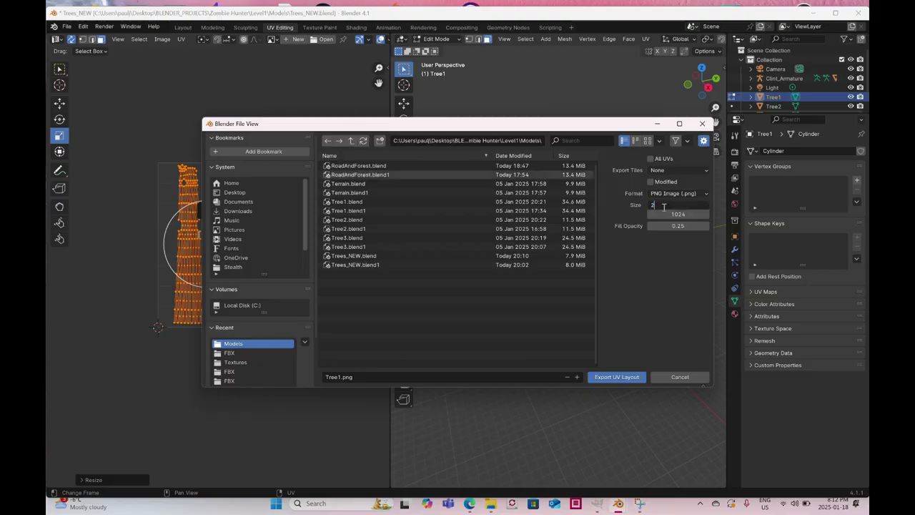
text(000)
click(673, 215)
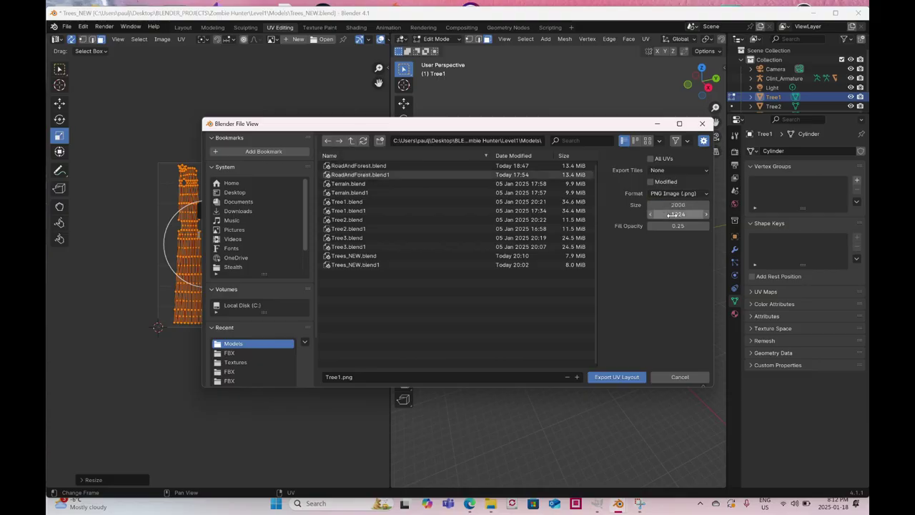
text(2000)
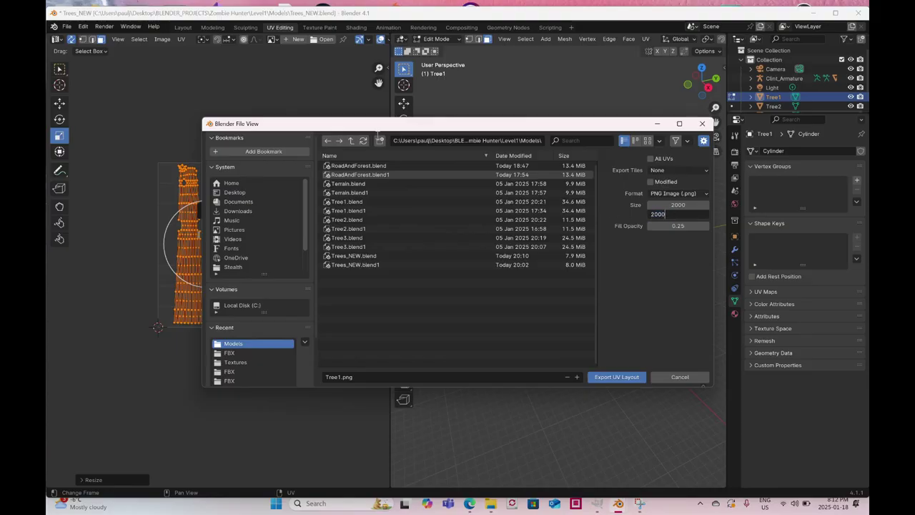
- Export the UV layout into Level1's Textures folder under the file name Tree_NEW_UV_Layout
click(351, 141)
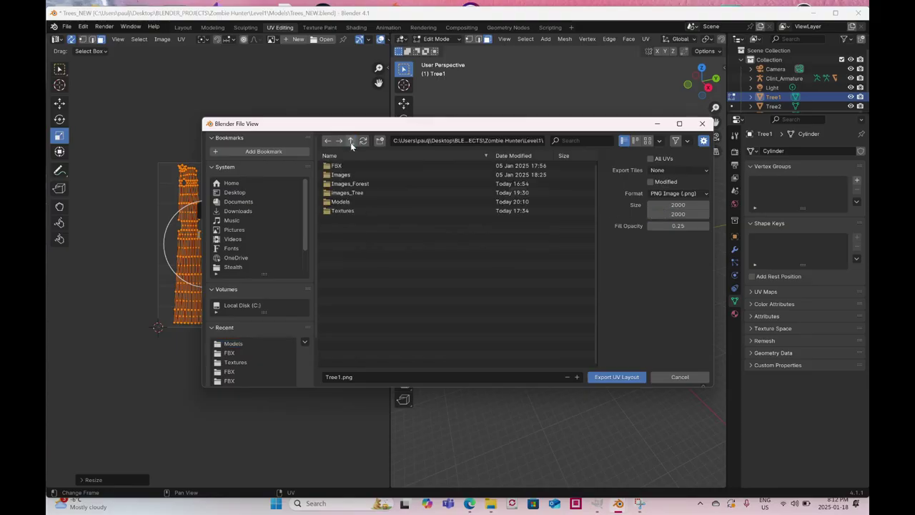
double_click(350, 210)
click(363, 377)
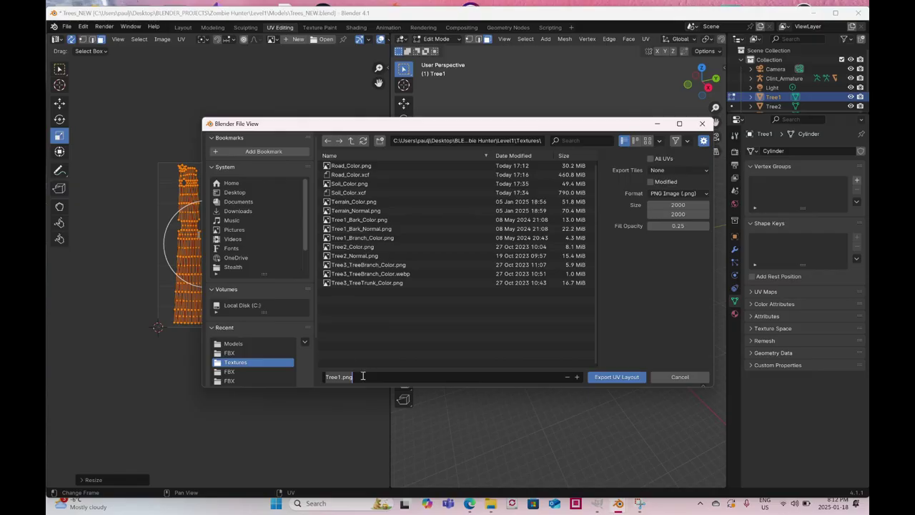
text(Tree_NEW_UV_Layout)
click(618, 379)
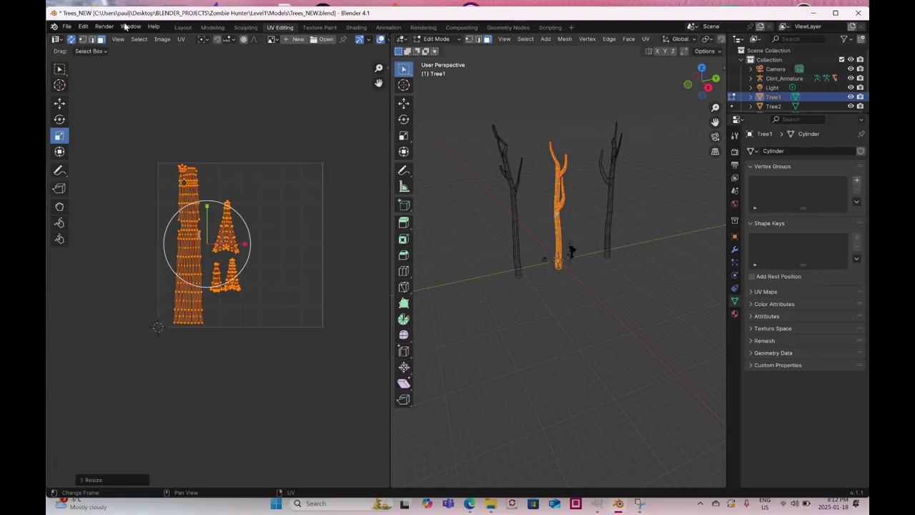
- Return to the Layout workspace, select Tree2 and open it in the UV Editing workspace
click(178, 29)
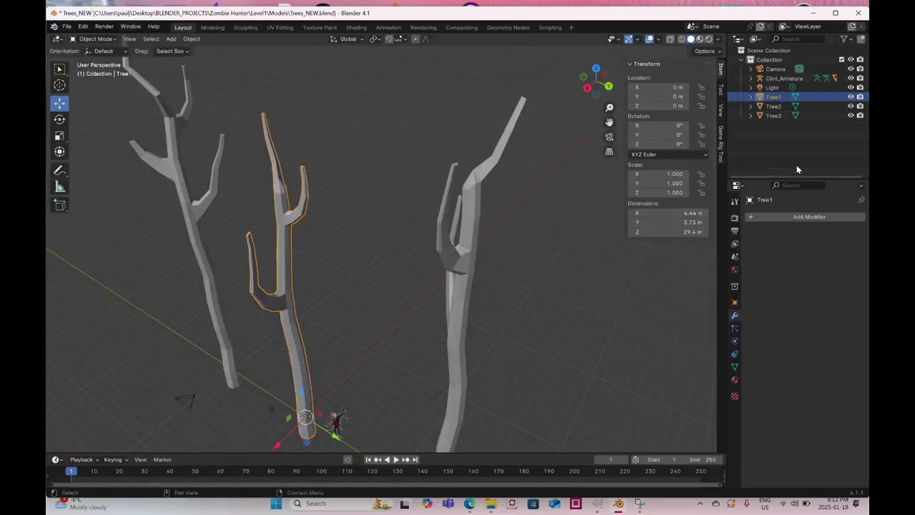
click(771, 107)
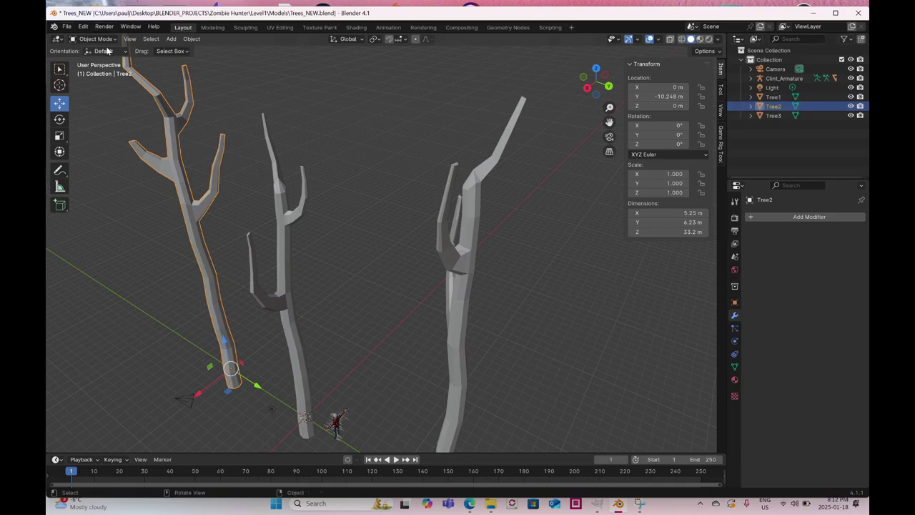
click(288, 27)
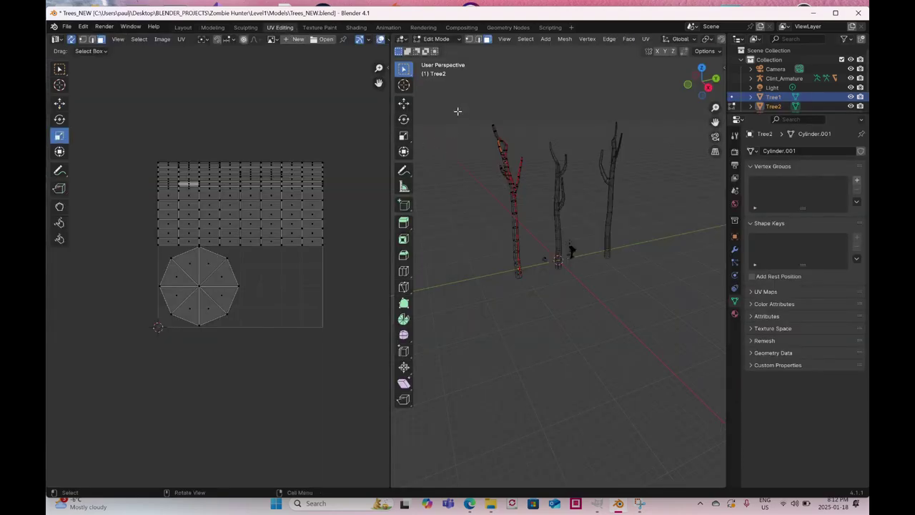
- Select all of Tree2's faces and UV unwrap them with Unwrap
drag(457, 110, 590, 340)
right_click(585, 289)
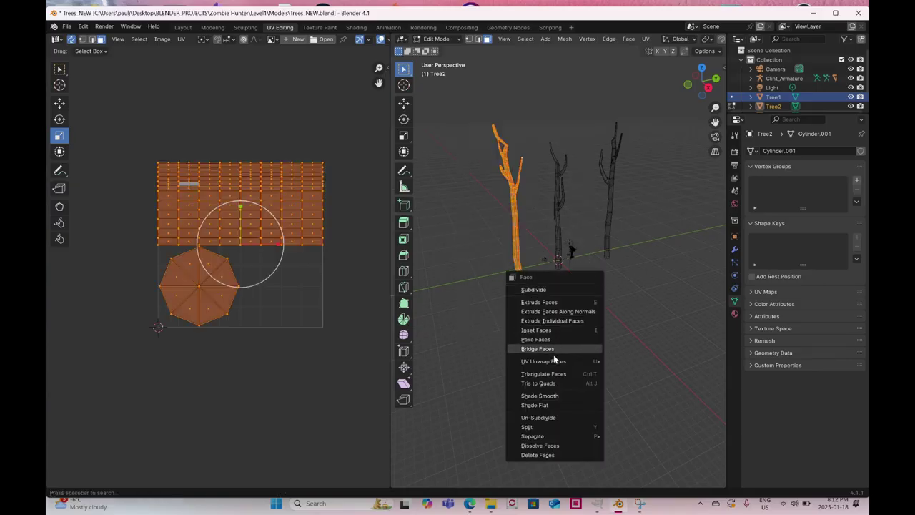
mouse_move(544, 361)
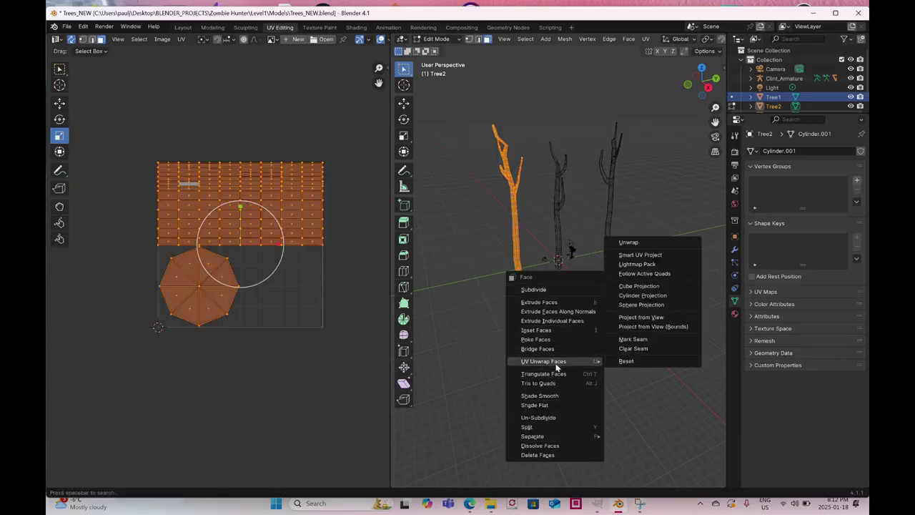
click(640, 244)
- Rotate Tree2's short, wide branch island upright and move it away from the other islands into empty UV space
scroll(229, 293, up, 8)
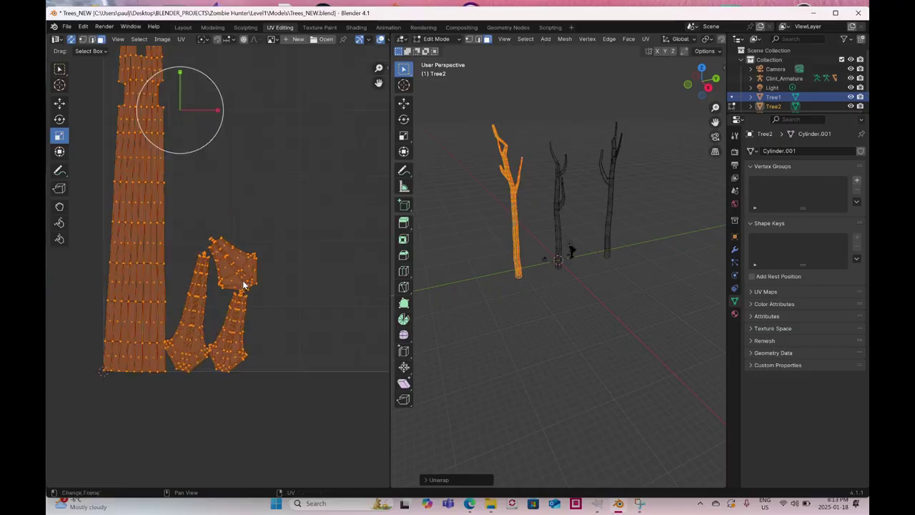
drag(205, 207, 298, 298)
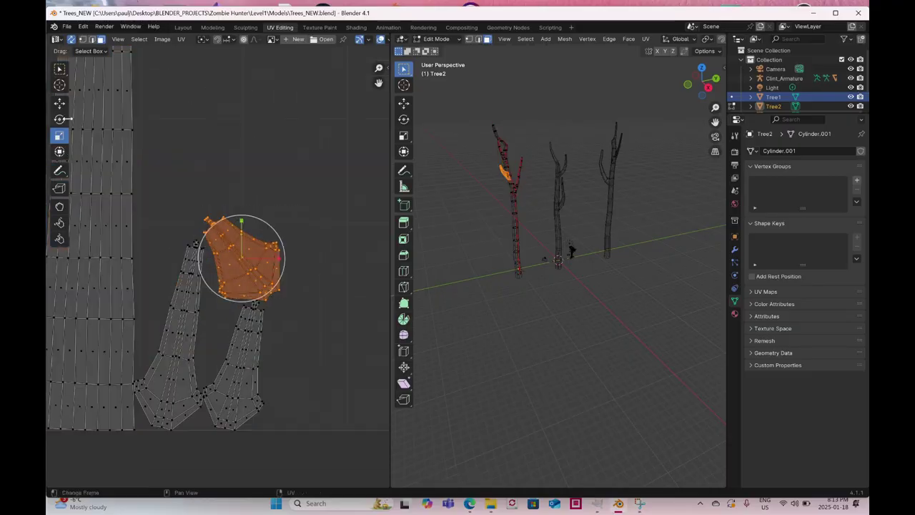
click(59, 120)
scroll(280, 228, down, 5)
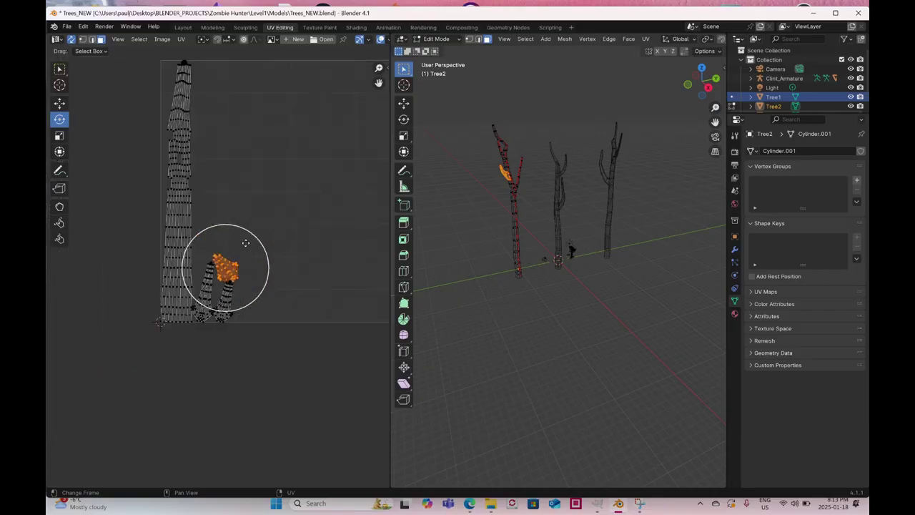
drag(245, 242, 280, 204)
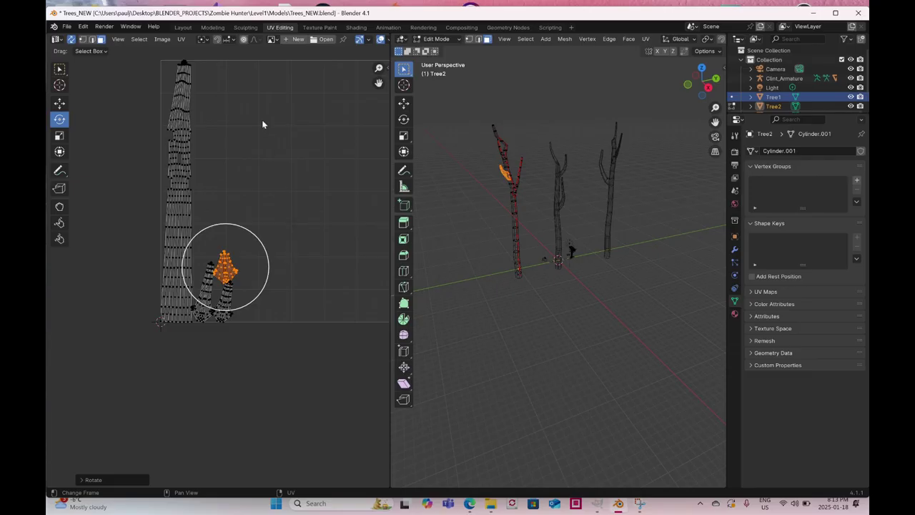
click(59, 103)
drag(243, 258, 287, 240)
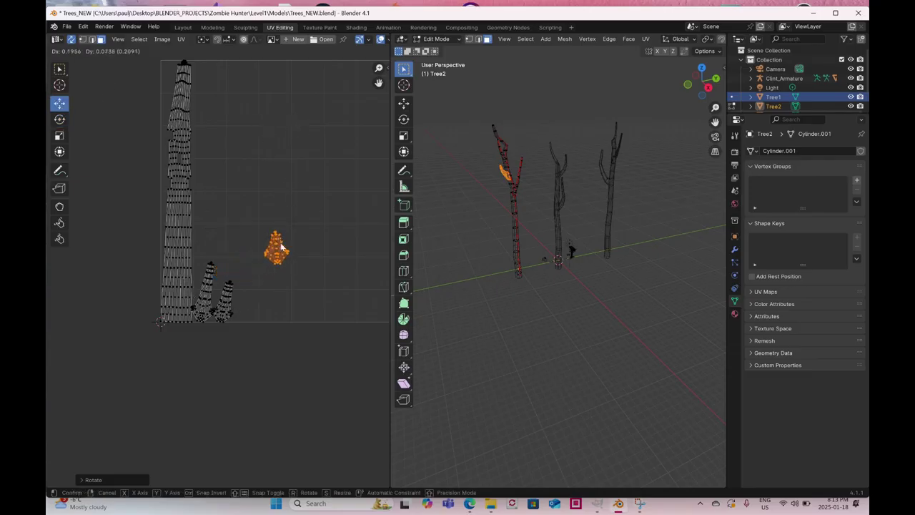
- Rotate Tree2's shorter narrow branch island upright and move it below the wide branch island
scroll(214, 271, up, 3)
drag(266, 276, 208, 392)
click(59, 119)
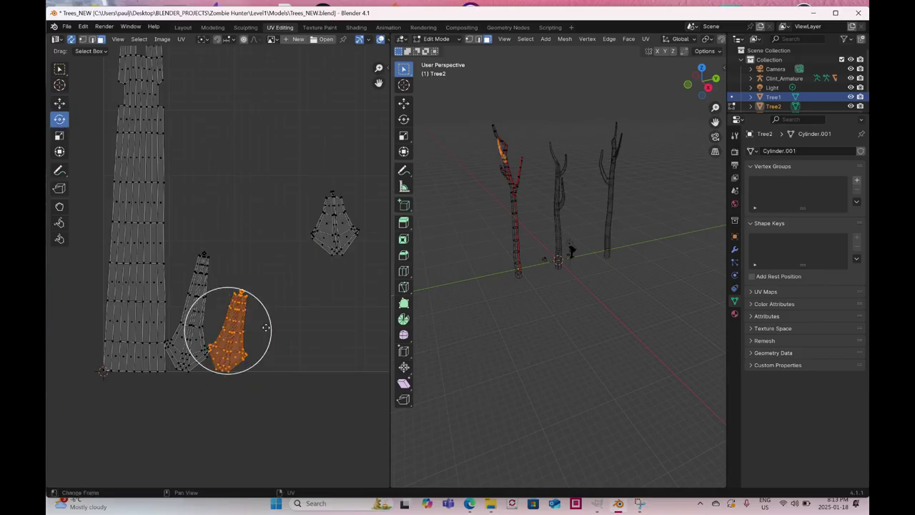
drag(265, 326, 317, 314)
click(59, 102)
- Select Tree2's short, wide branch island again and fine-tune its rotation
drag(296, 158, 361, 259)
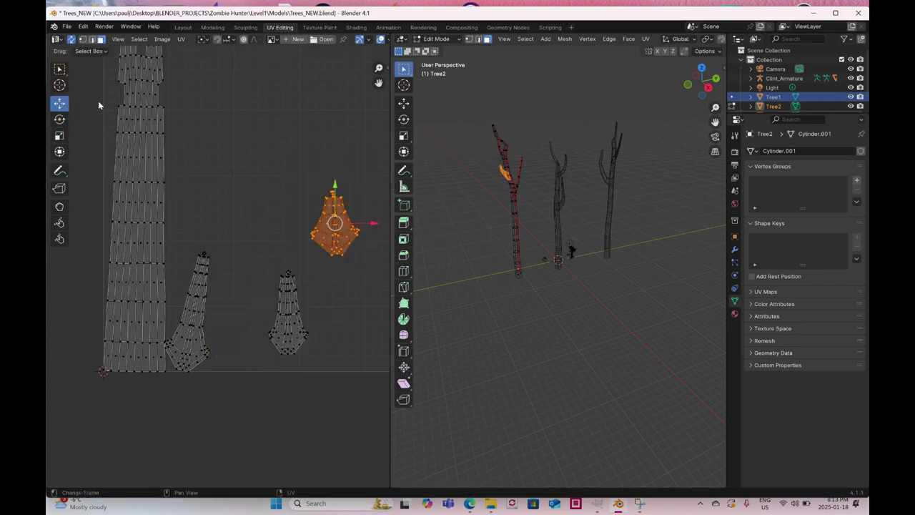
click(59, 119)
drag(364, 203, 364, 203)
- Rotate Tree2's longest branch island upright and move it up beside the short, wide branch island
drag(258, 209, 165, 436)
mouse_move(205, 298)
mouse_down()
mouse_move(214, 285)
mouse_move(222, 293)
mouse_up()
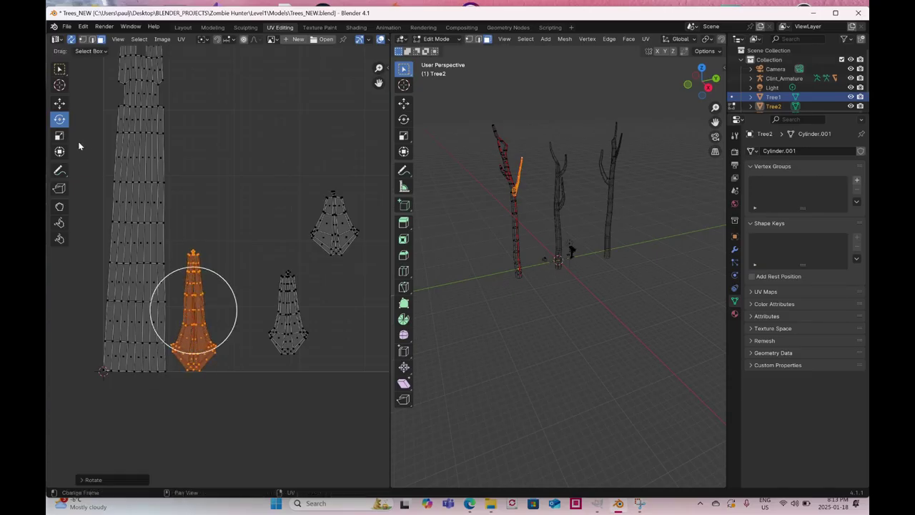
click(59, 103)
drag(179, 327, 261, 207)
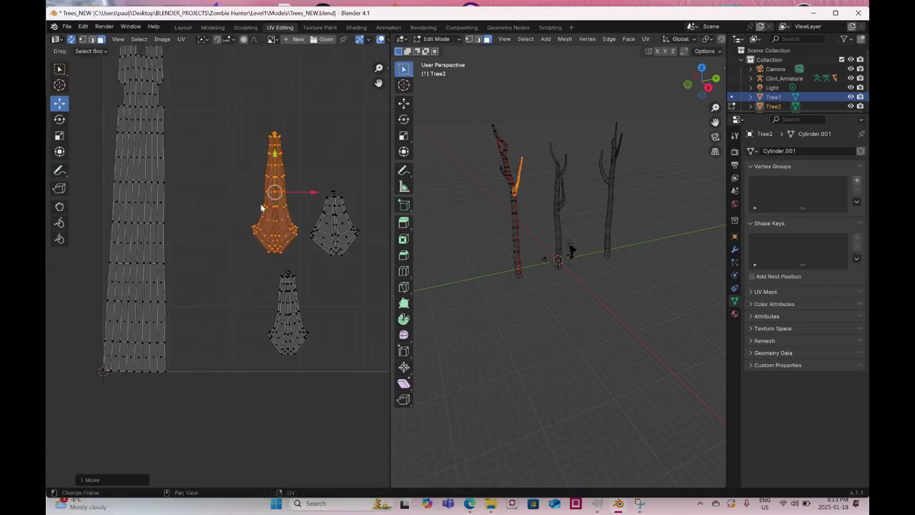
- Select Tree2's trunk island and move it inward from the edge of the UV square
scroll(261, 207, down, 4)
drag(143, 59, 221, 386)
drag(176, 190, 199, 190)
- Select all of Tree2's UV islands and scale them down slightly within the UV square
drag(146, 359, 353, 48)
click(60, 135)
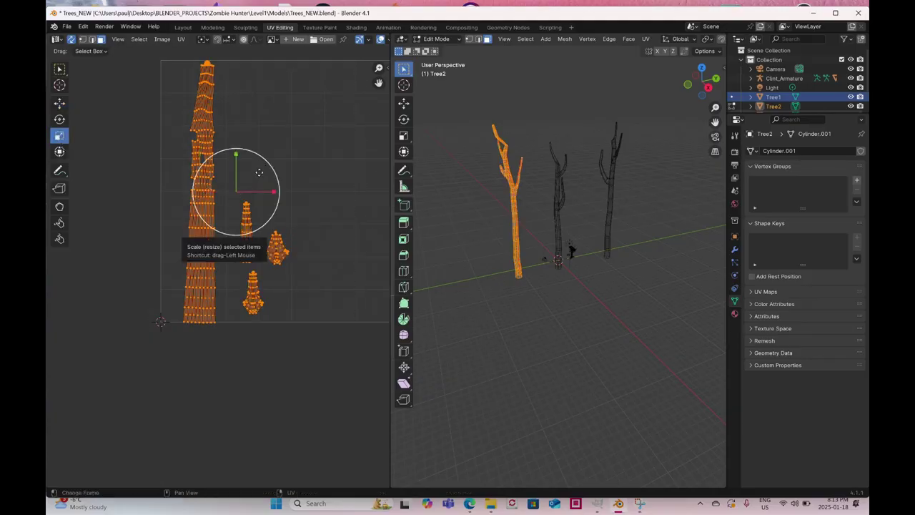
drag(259, 172, 256, 177)
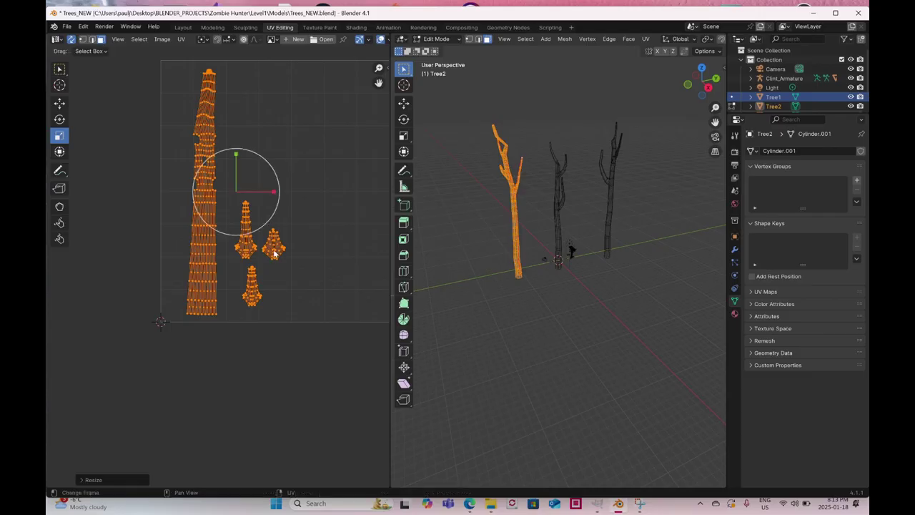
- Switch UV editing to Tree3, select its whole mesh and unwrap it
click(182, 27)
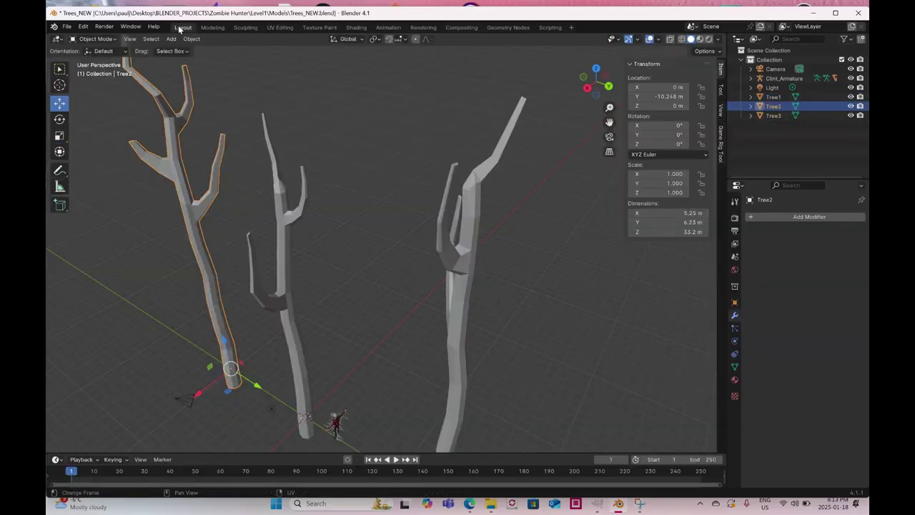
click(772, 115)
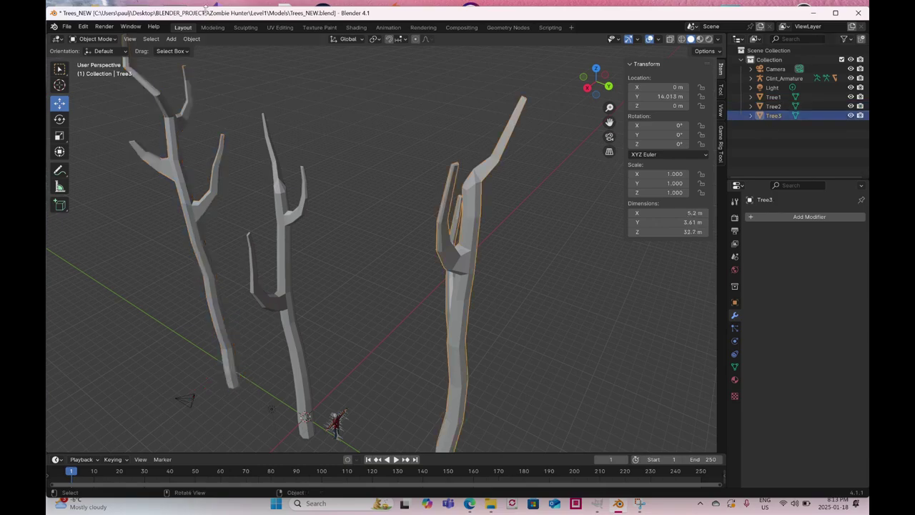
click(275, 28)
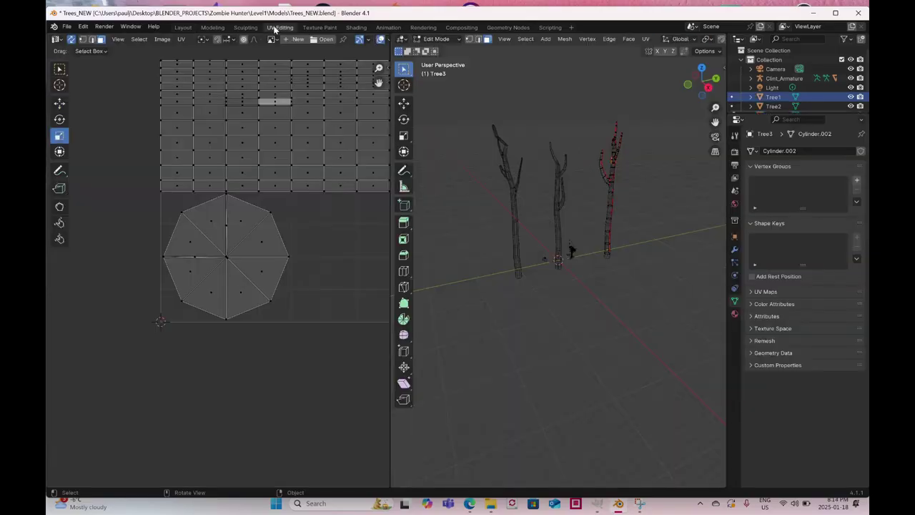
drag(551, 101, 696, 352)
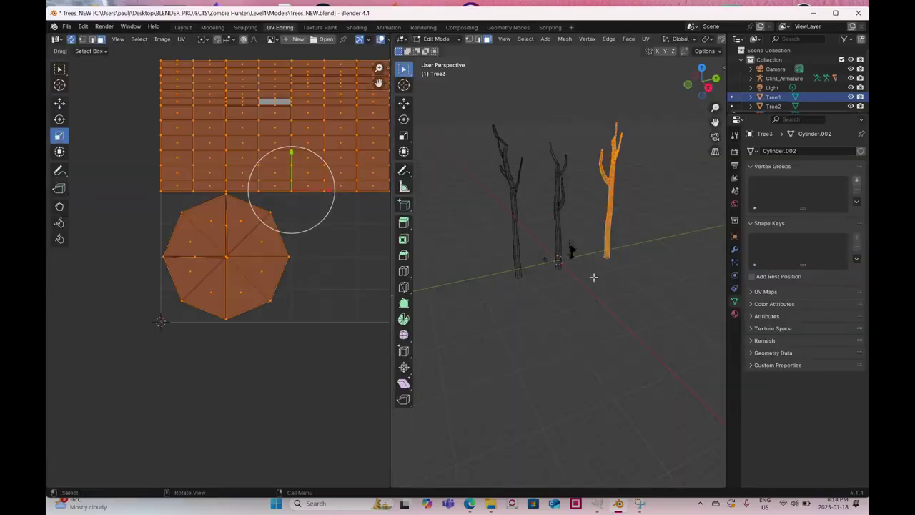
right_click(594, 277)
mouse_move(593, 277)
click(680, 276)
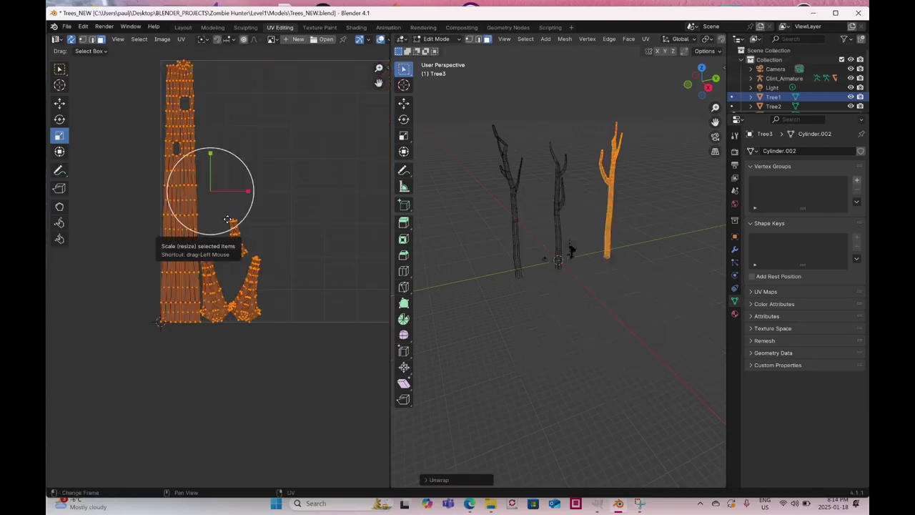
- Select Tree3's smallest branch island and rotate it upright
scroll(229, 210, up, 3)
drag(227, 164, 281, 251)
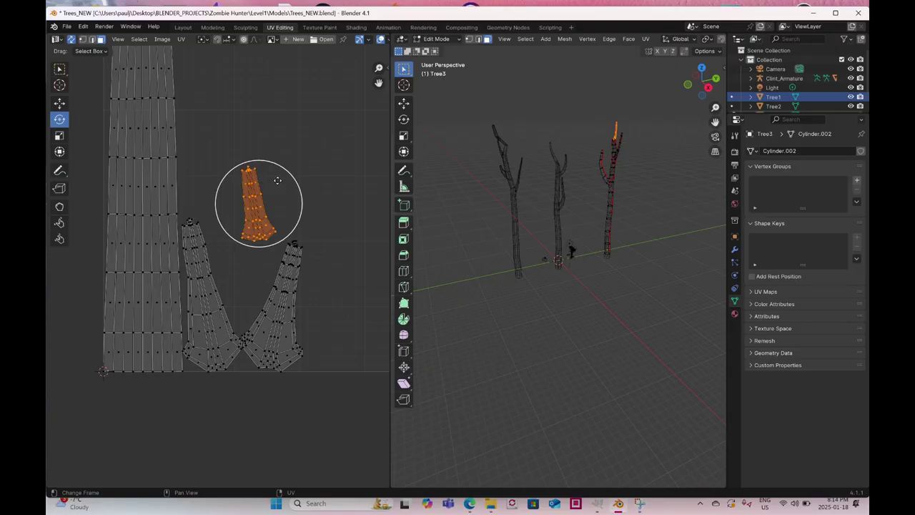
key(r)
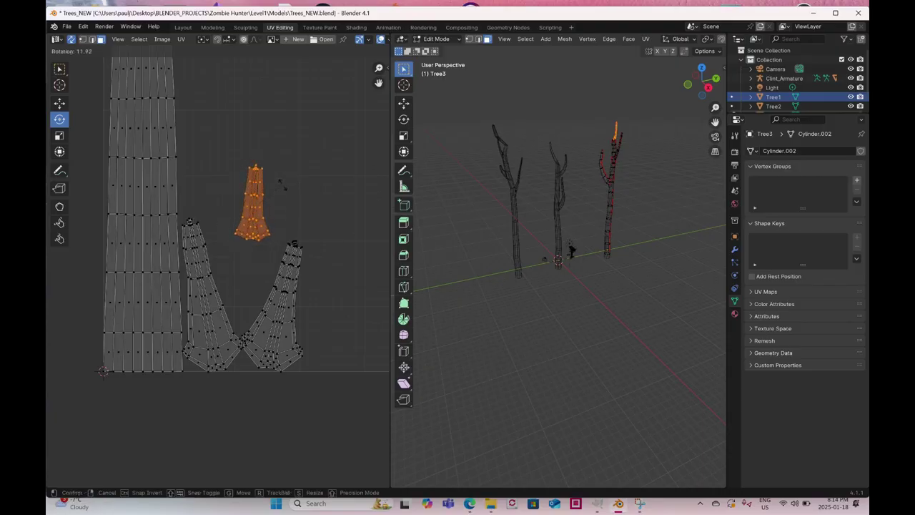
click(319, 268)
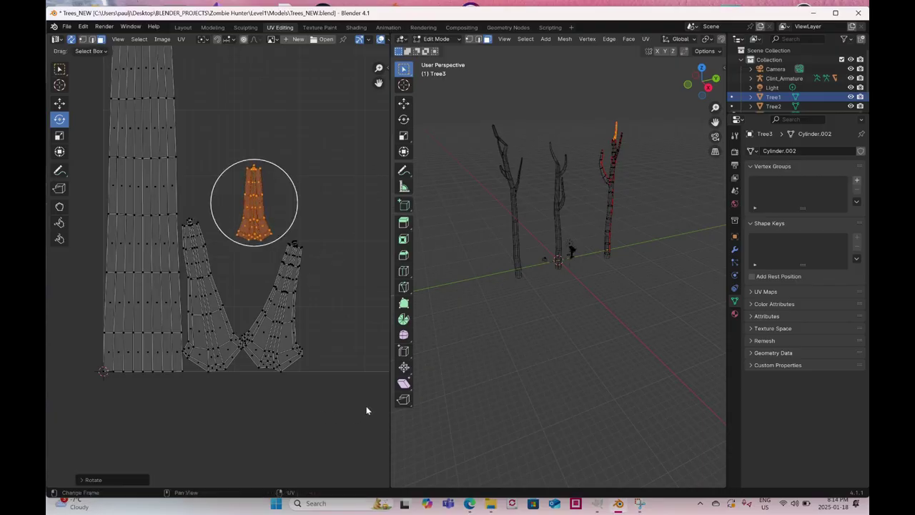
- Rotate Tree3's branch island farthest from the trunk upright and move it away from the neighbouring branch island
drag(366, 410, 242, 237)
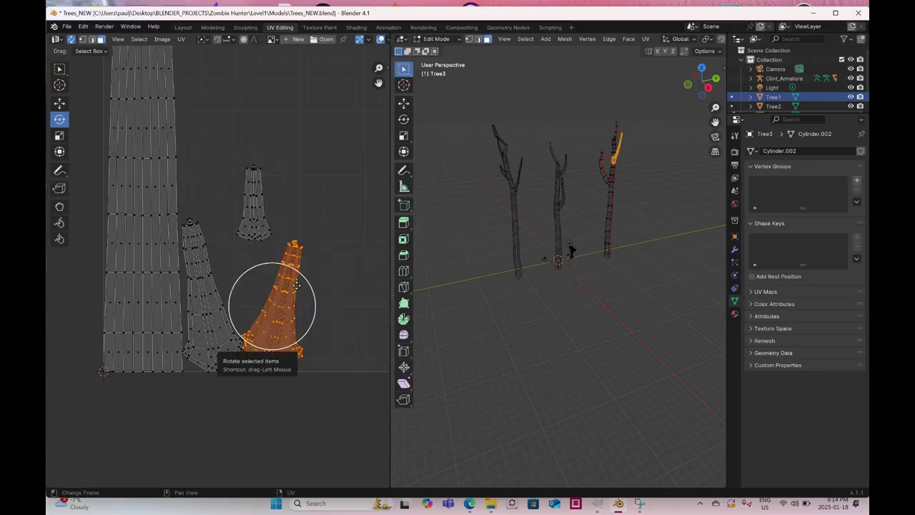
key(r)
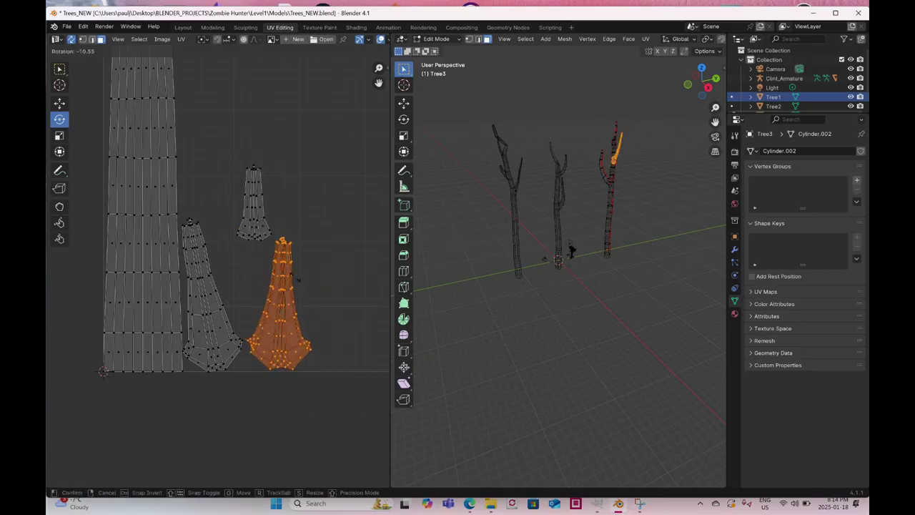
click(295, 276)
click(59, 103)
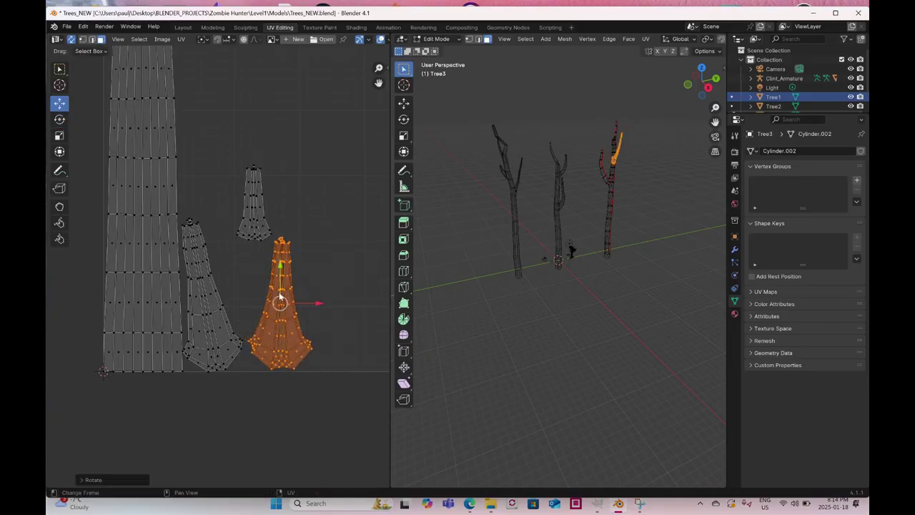
drag(280, 298, 318, 292)
- Select only the branch island beside Tree3's trunk island, rotate it upright and move it past the other two branch islands
drag(178, 218, 244, 378)
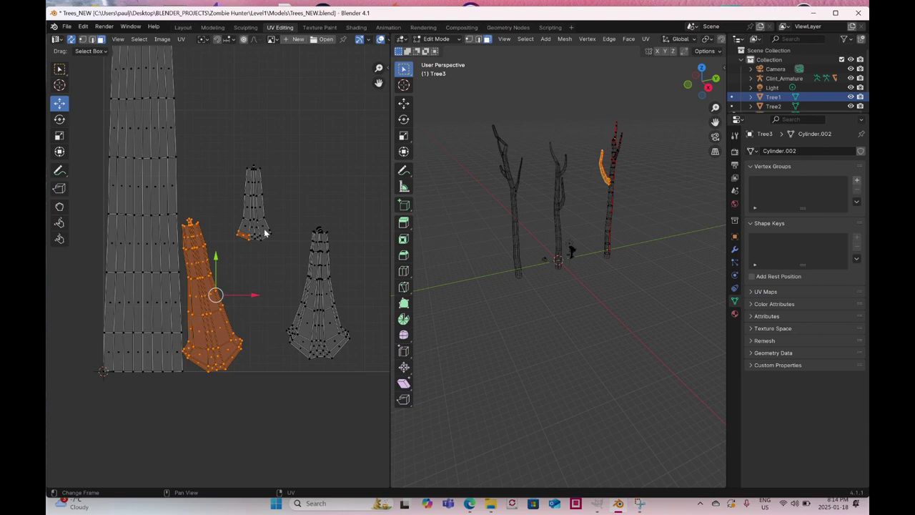
ctrl+drag(229, 214, 325, 267)
click(59, 119)
scroll(215, 258, down, 2)
click(59, 103)
scroll(207, 192, down, 2)
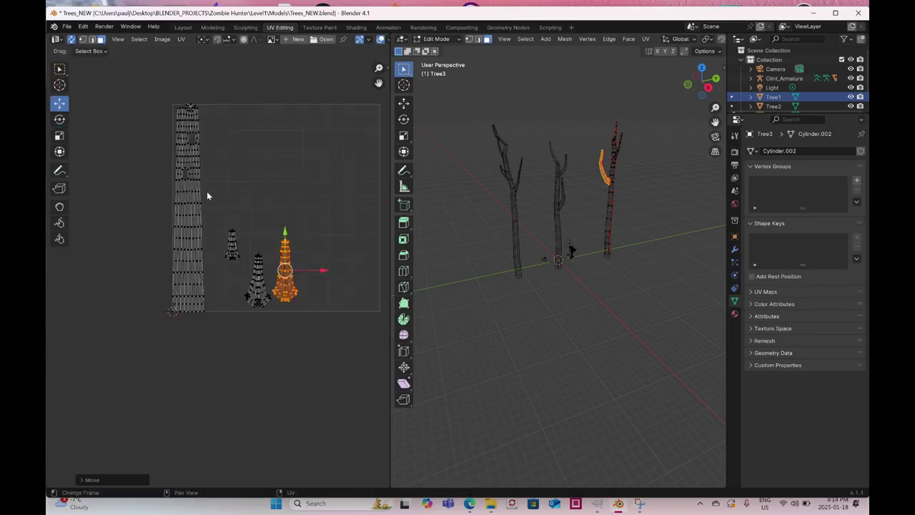
- Scale all of Tree3's UV islands down slightly together and shift them inward from the UV square's edge
drag(134, 105, 370, 356)
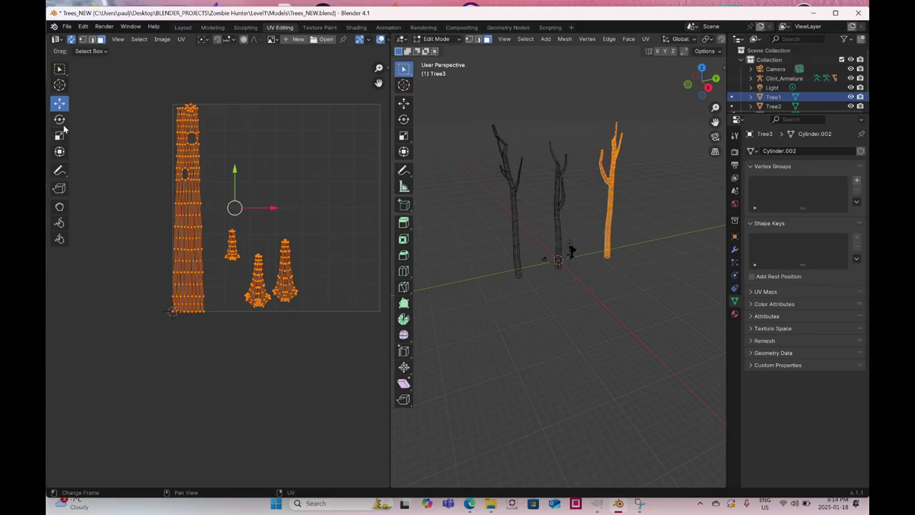
click(60, 135)
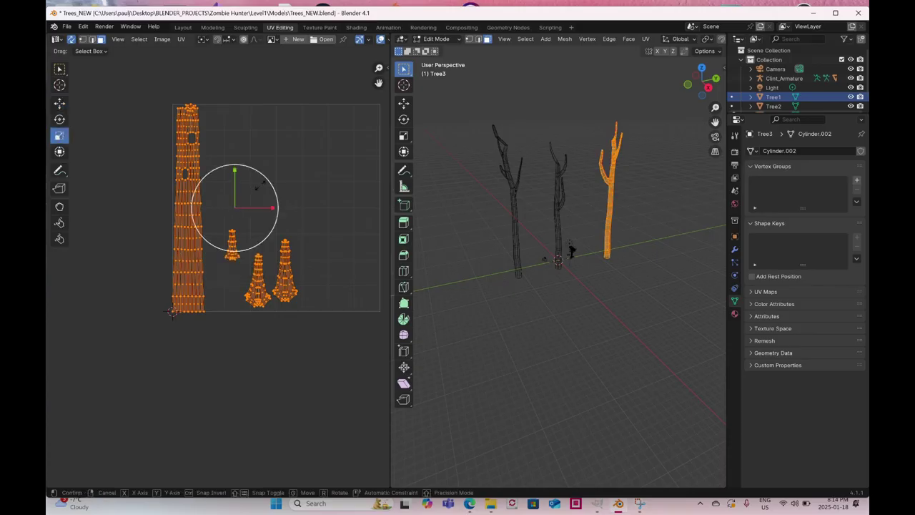
drag(262, 184, 256, 185)
click(260, 188)
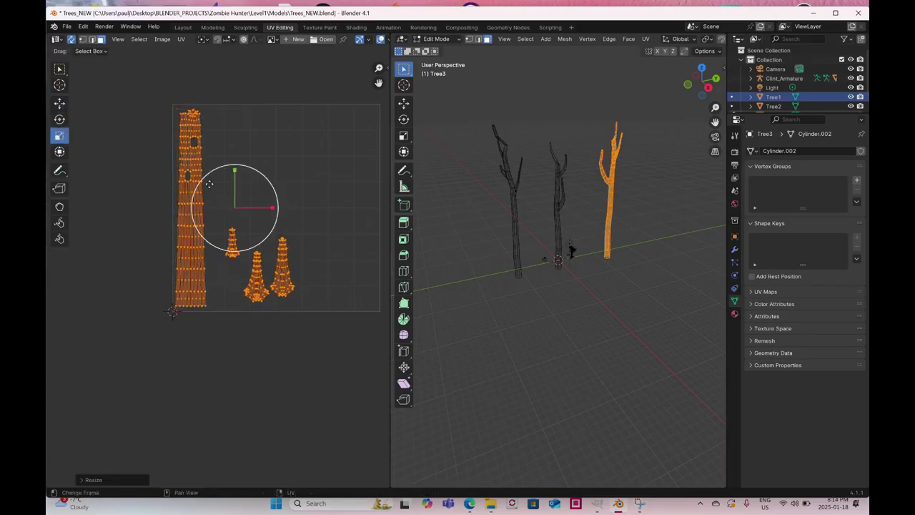
click(59, 103)
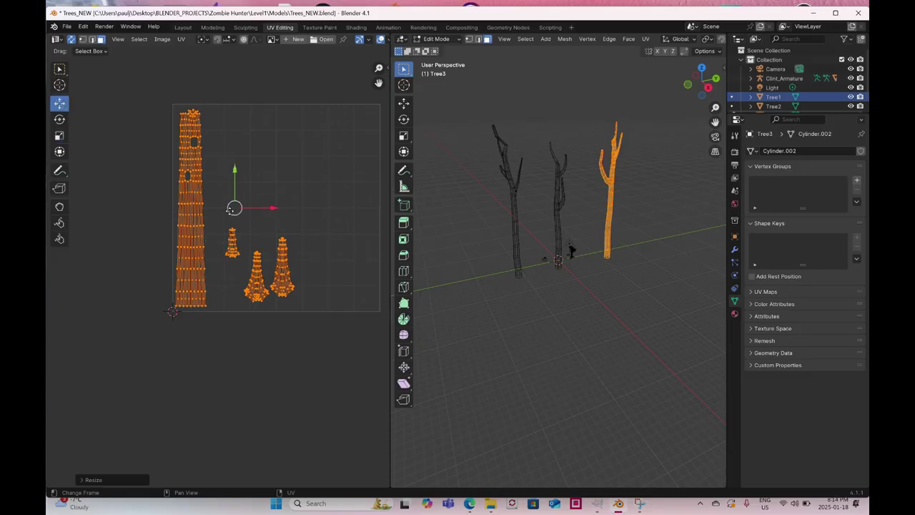
drag(235, 207, 243, 207)
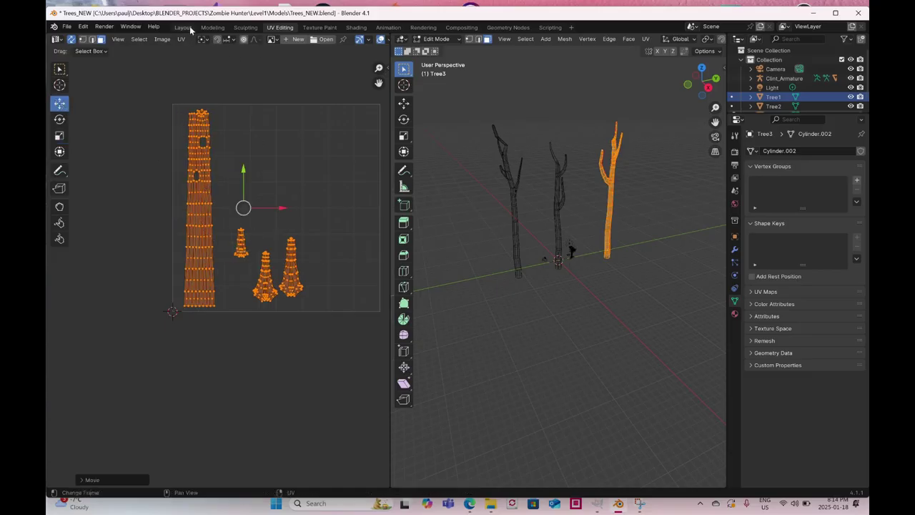
- Return to the object layout and add a Subdivision Surface modifier to Tree3
click(189, 27)
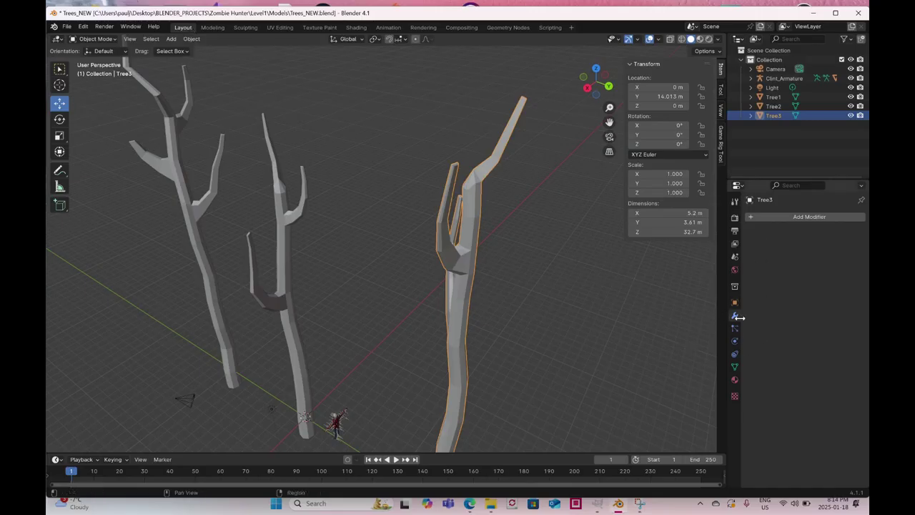
click(767, 218)
mouse_move(741, 252)
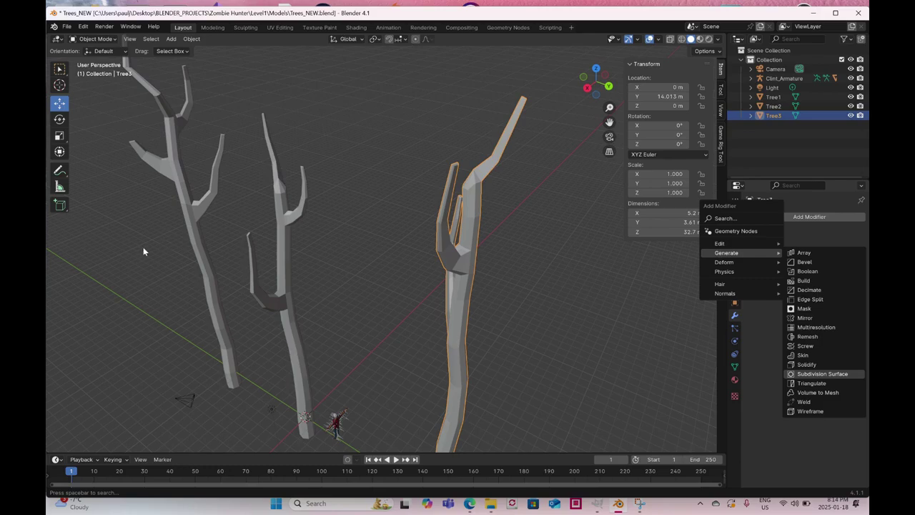
key(Return)
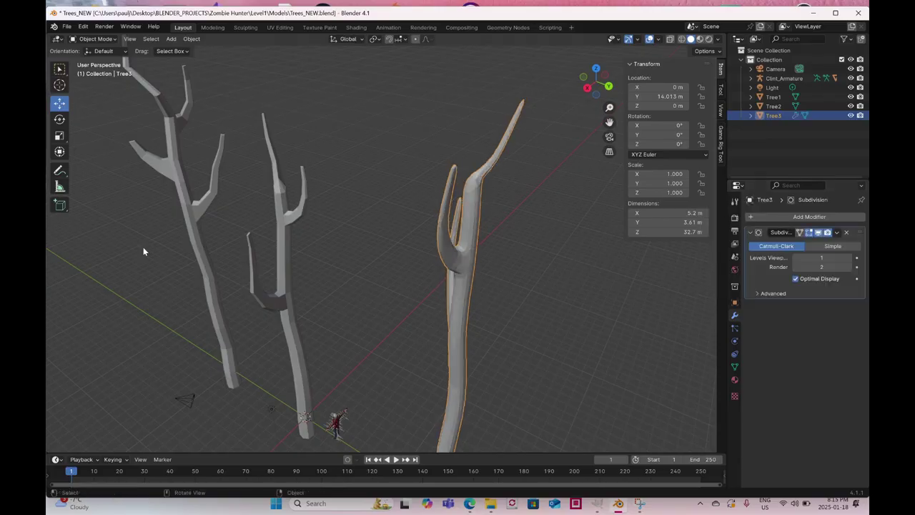
- Select Tree1 and add a Subdivision Surface modifier to it
click(291, 326)
click(808, 217)
mouse_move(808, 224)
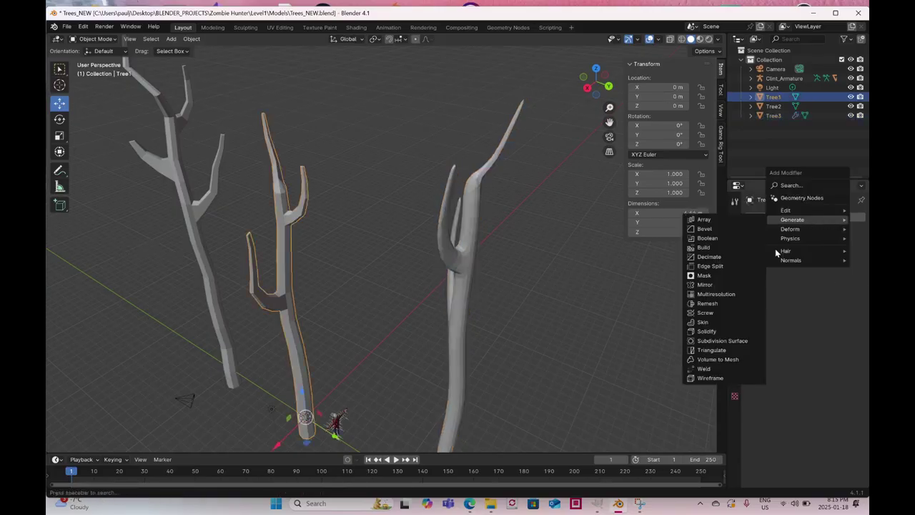
click(723, 342)
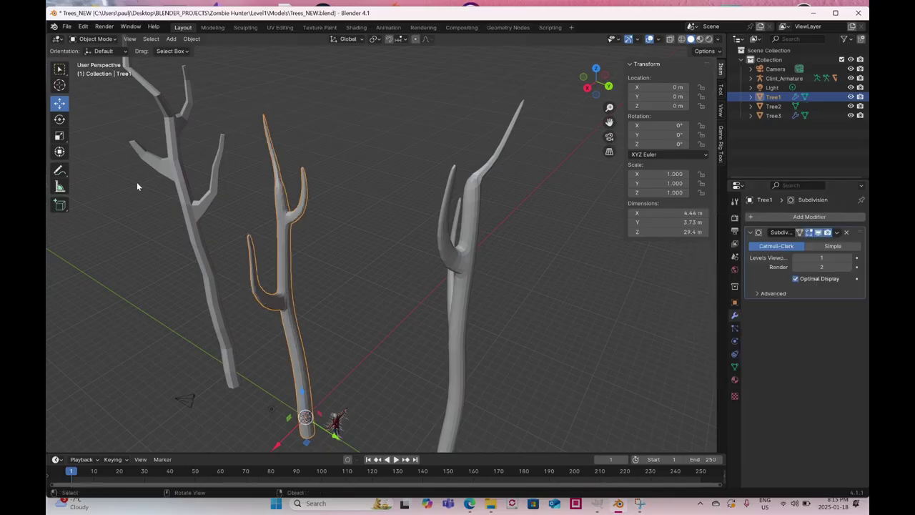
- Select Tree2 and add a Subdivision Surface modifier to it
click(186, 204)
click(800, 217)
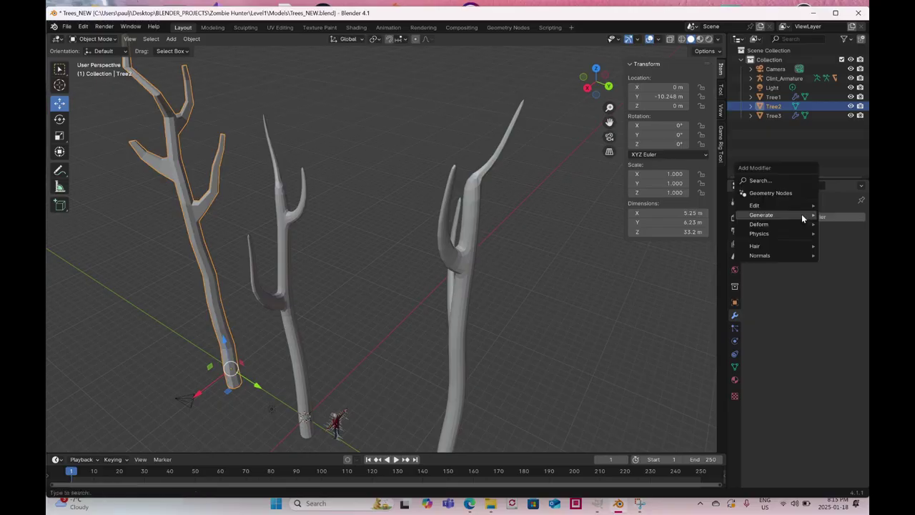
mouse_move(802, 217)
click(710, 336)
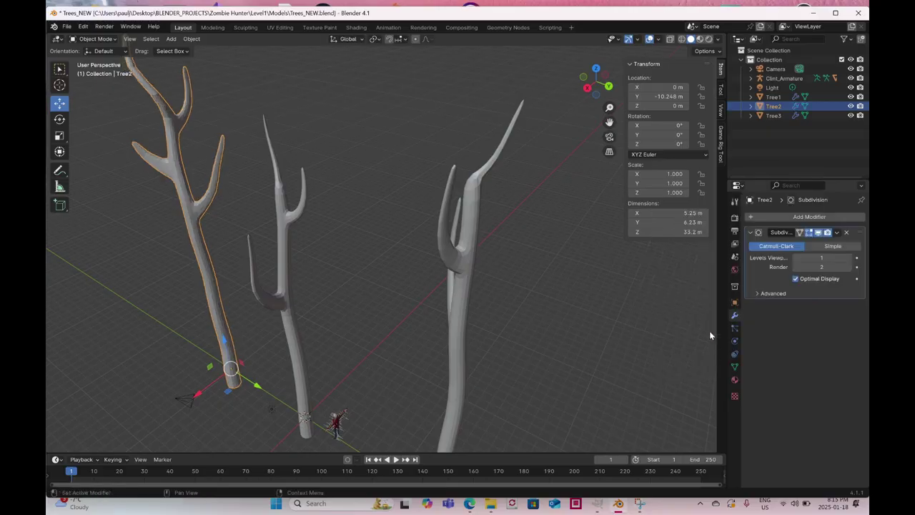
middle_drag(360, 324, 373, 321)
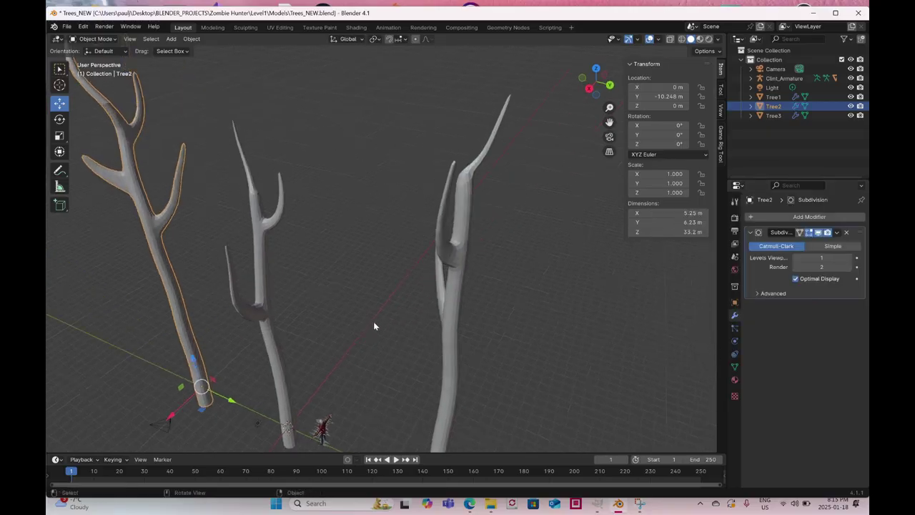
click(373, 321)
- Switch to GIMP and open Tree_NEW_UVLayout.png from the Zombie Hunter project's Level1 Textures folder
click(599, 506)
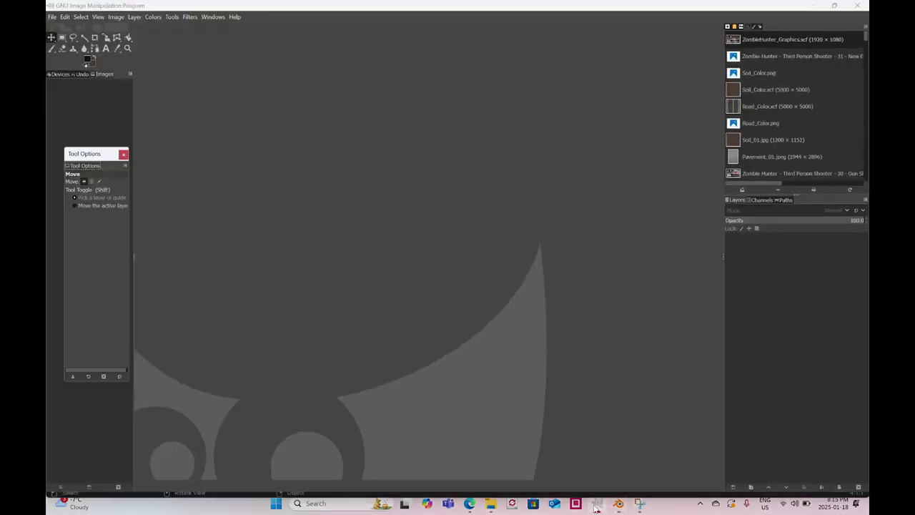
click(48, 15)
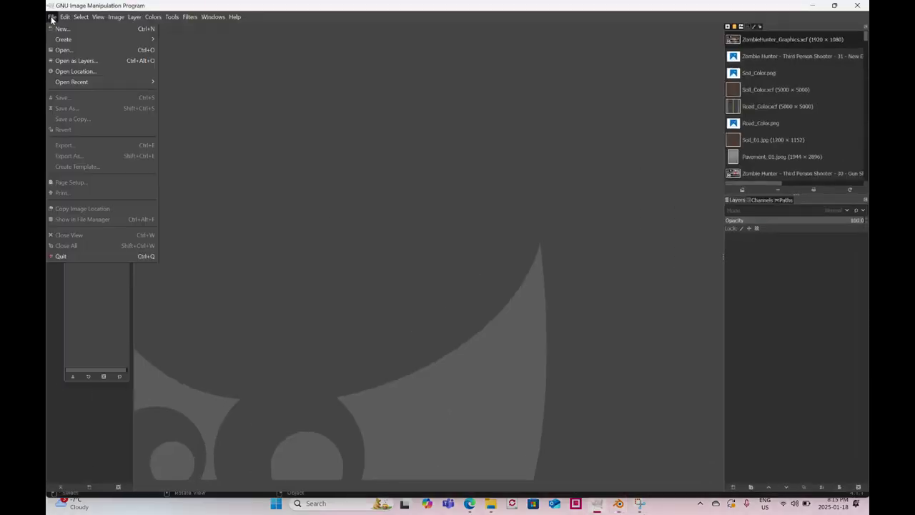
click(65, 51)
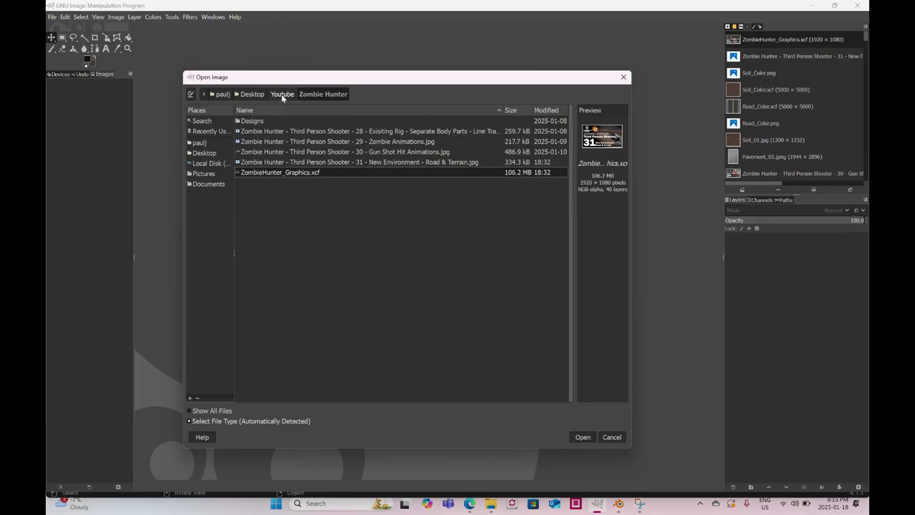
click(250, 94)
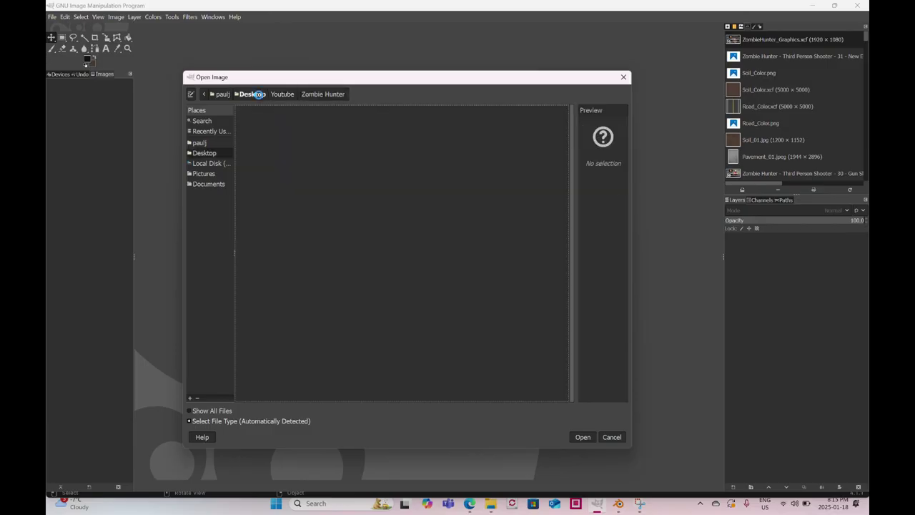
double_click(261, 143)
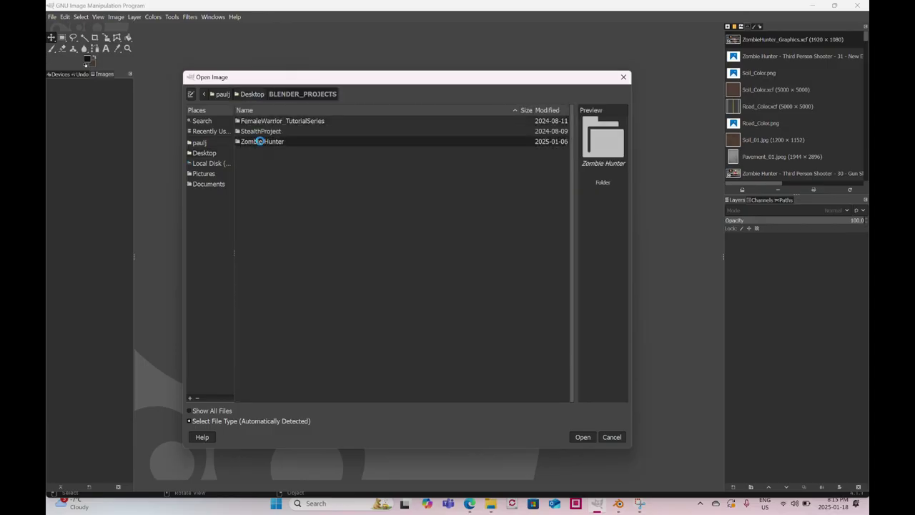
double_click(260, 140)
click(255, 161)
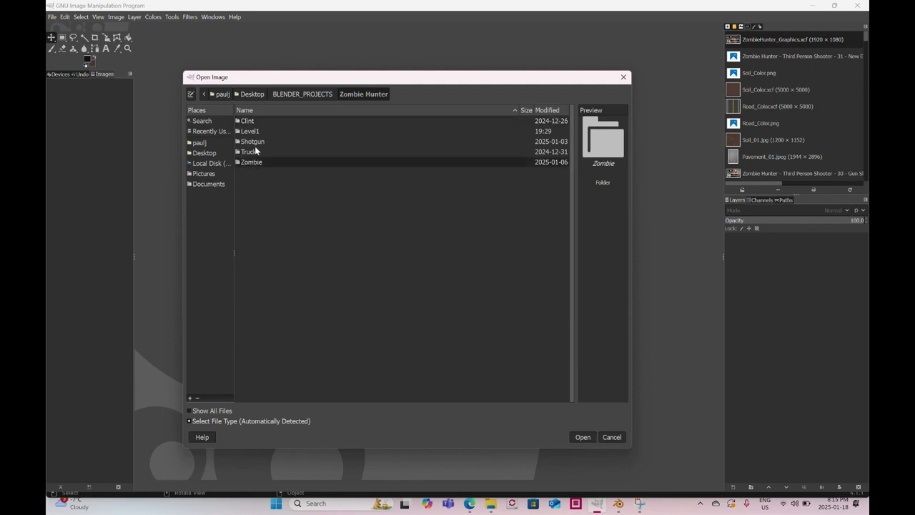
double_click(255, 132)
double_click(252, 173)
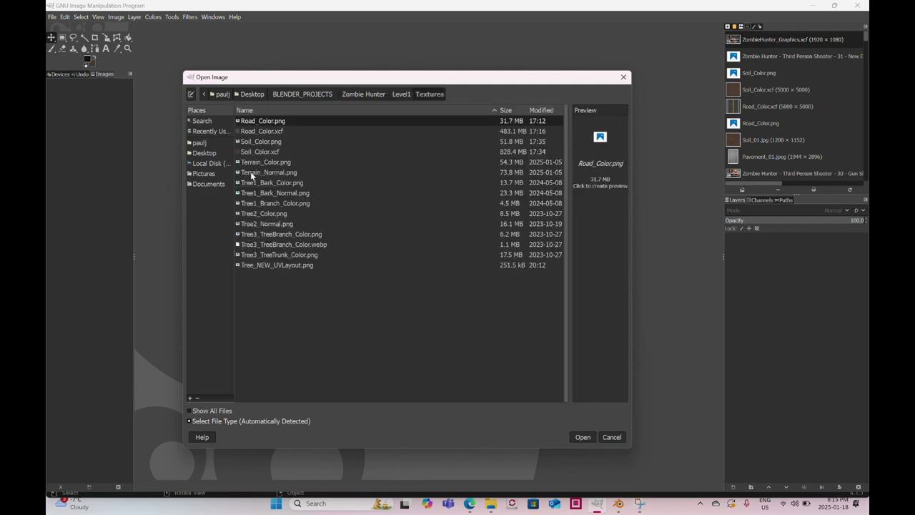
double_click(262, 265)
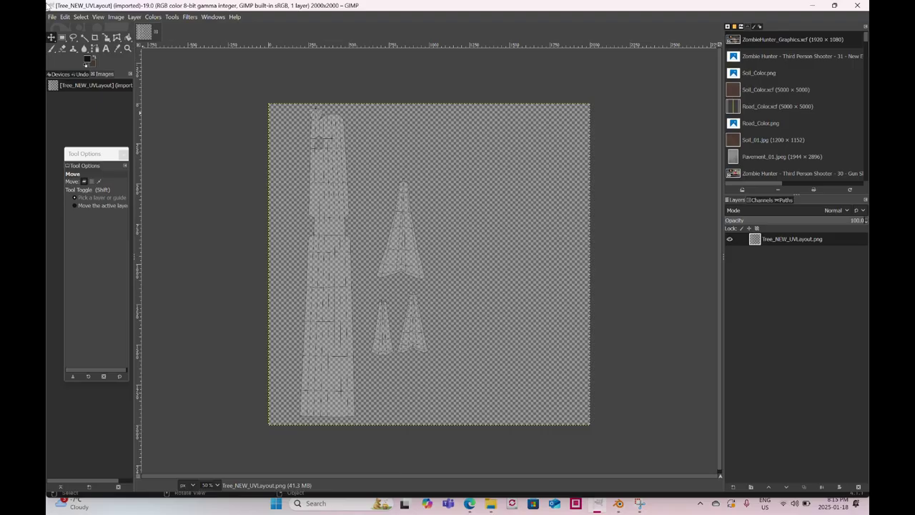
- Open Bark_01.jpg and Branch_01.jpg together from the Level1 images_Tree folder
click(54, 17)
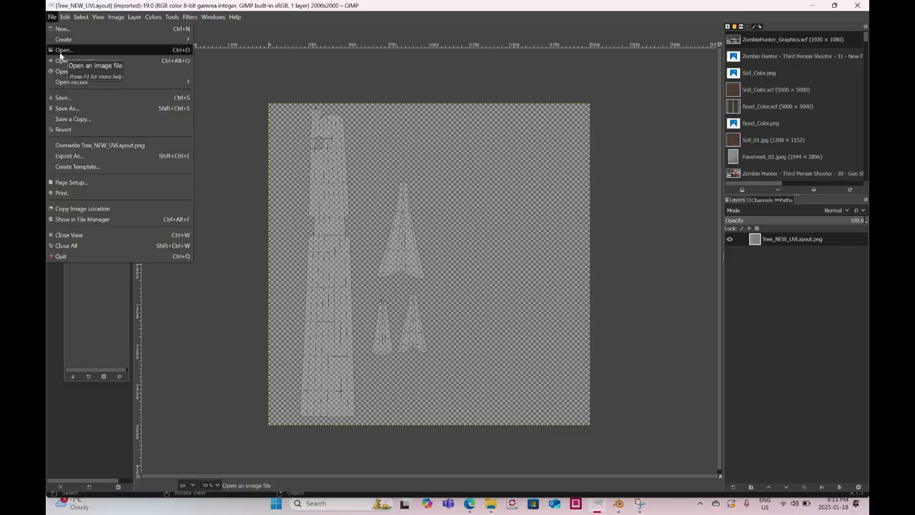
click(61, 51)
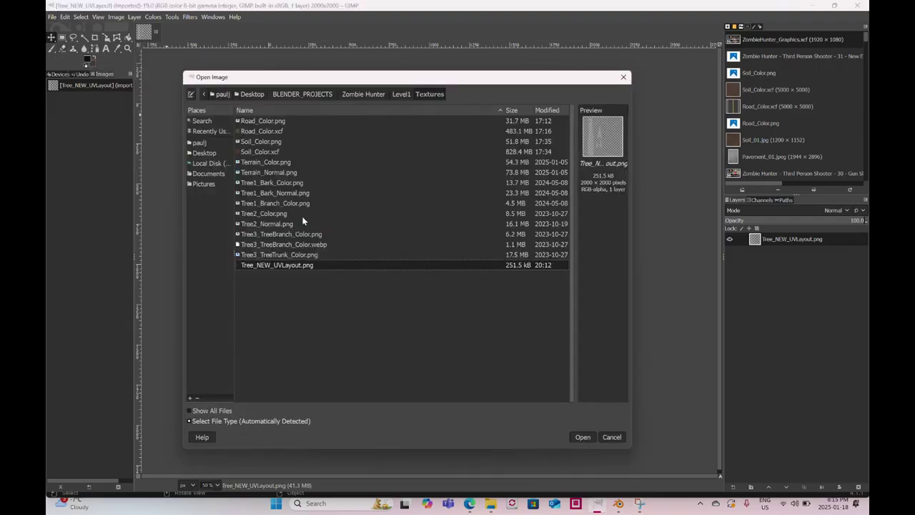
click(397, 95)
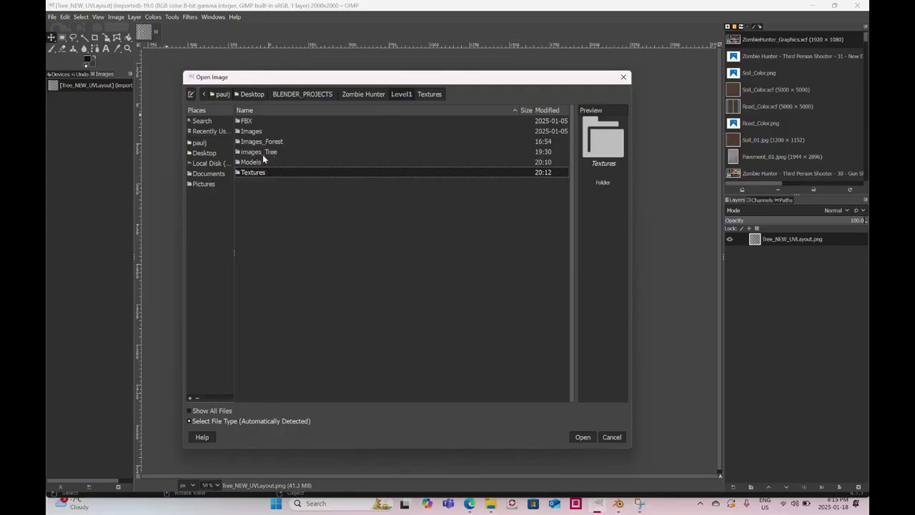
double_click(263, 151)
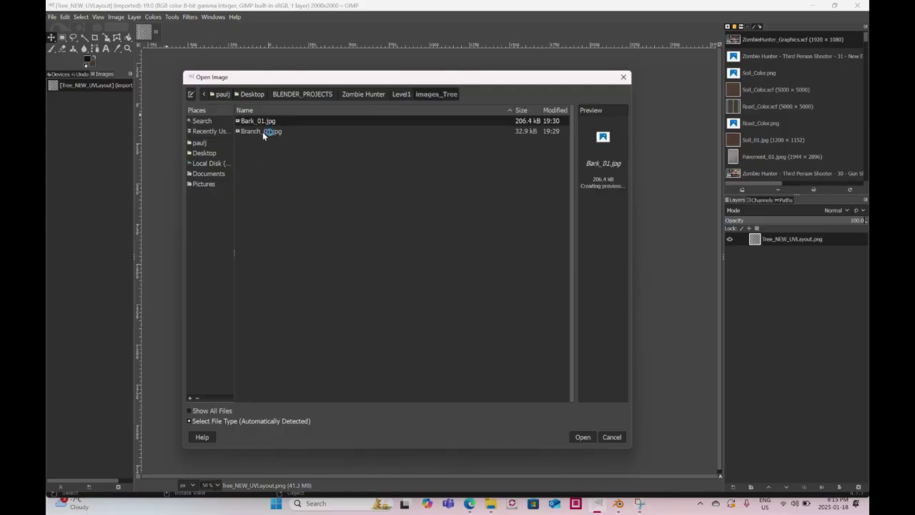
click(262, 132)
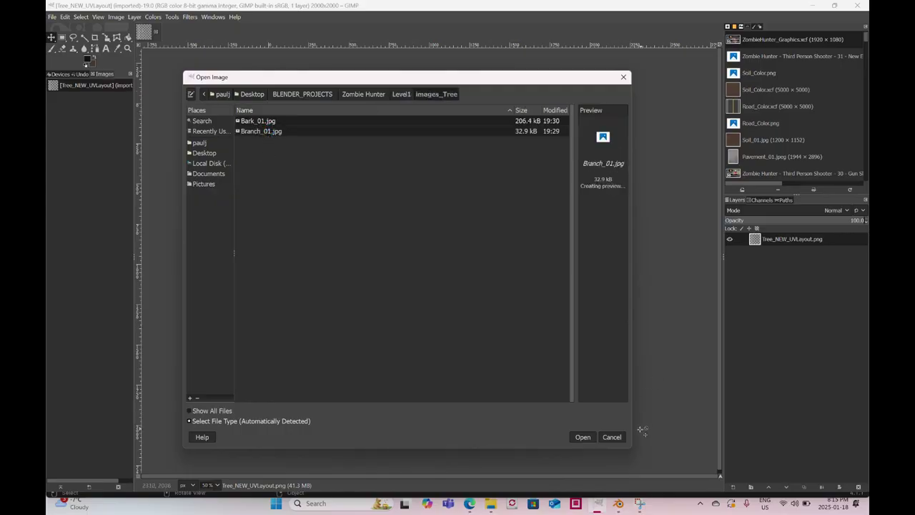
click(582, 437)
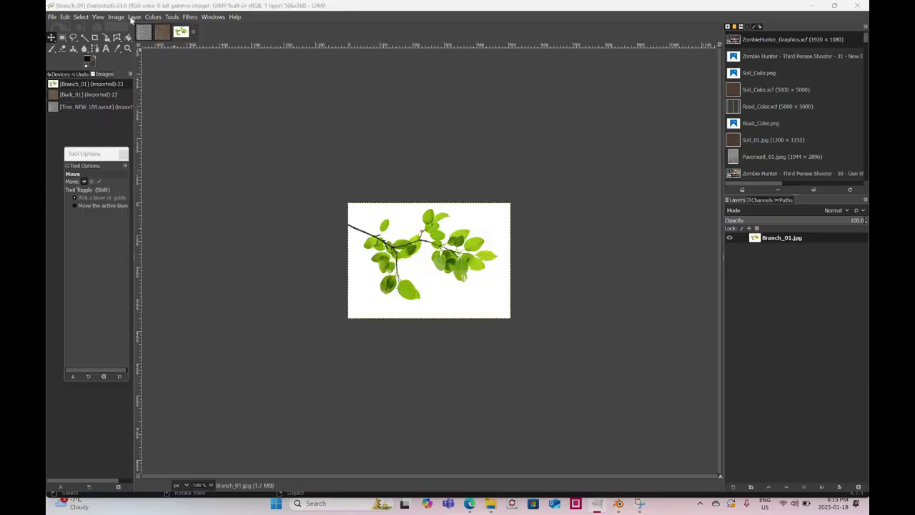
- Return to the Tree_NEW_UVLayout image and duplicate its UV layout layer
click(163, 32)
click(146, 35)
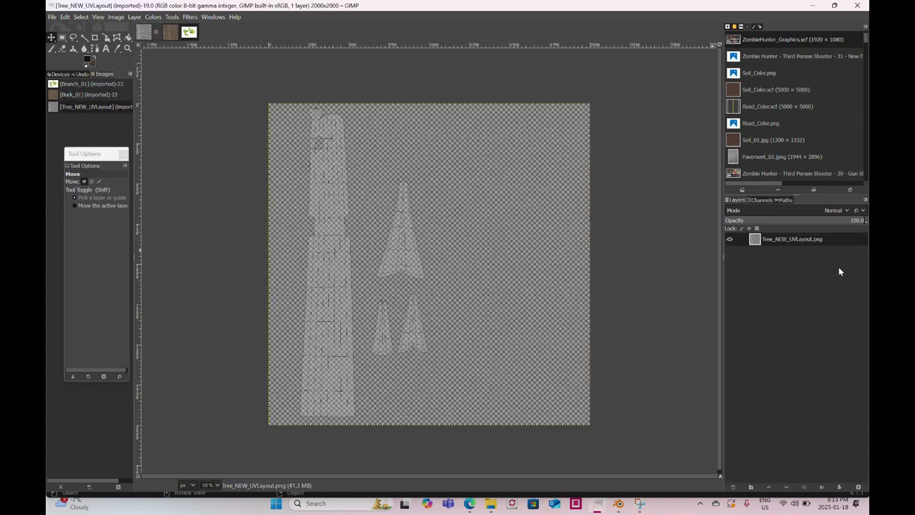
right_click(809, 245)
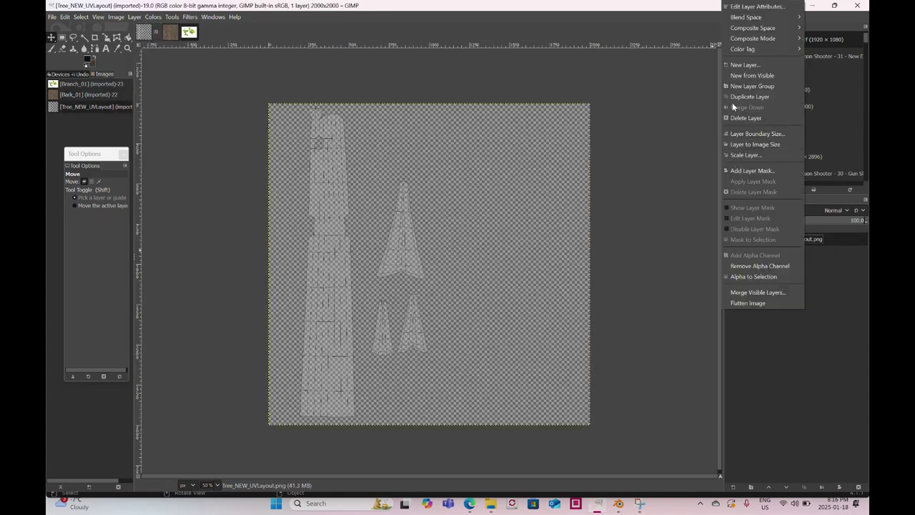
click(733, 103)
- Add a new transparent 2000 × 2000 px layer directly above the original UV layout layer
click(774, 252)
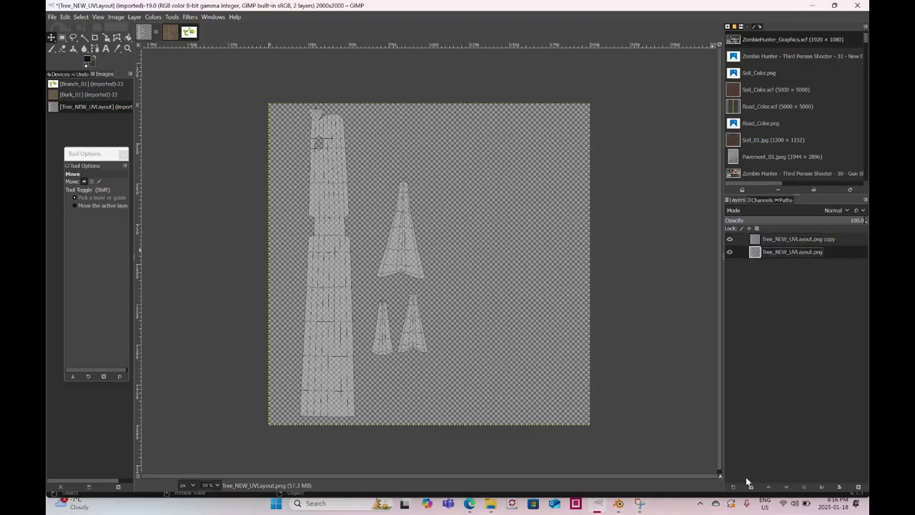
click(733, 487)
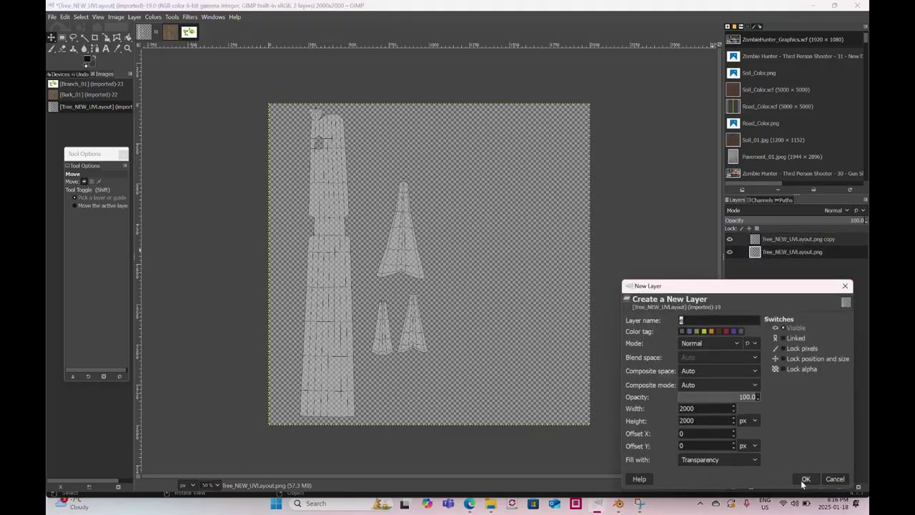
click(805, 479)
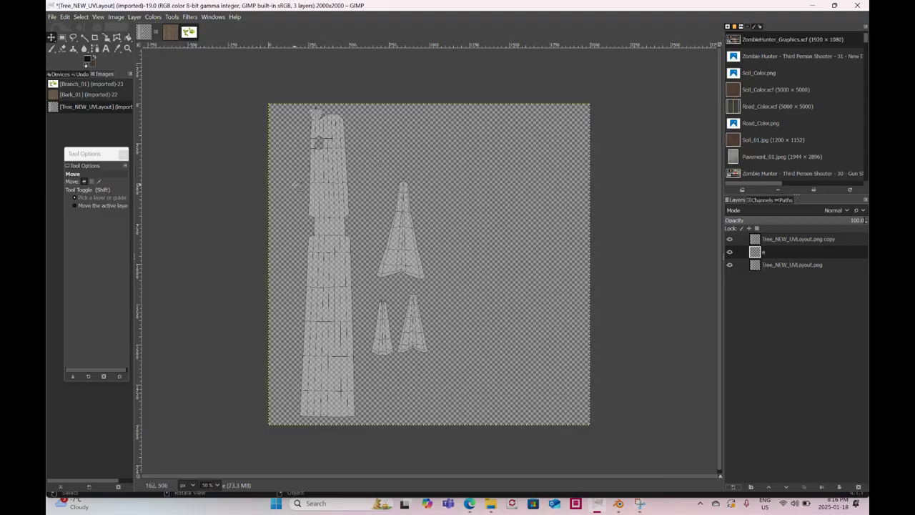
- Set the foreground colour to white and bucket-fill the new layer with it
click(86, 61)
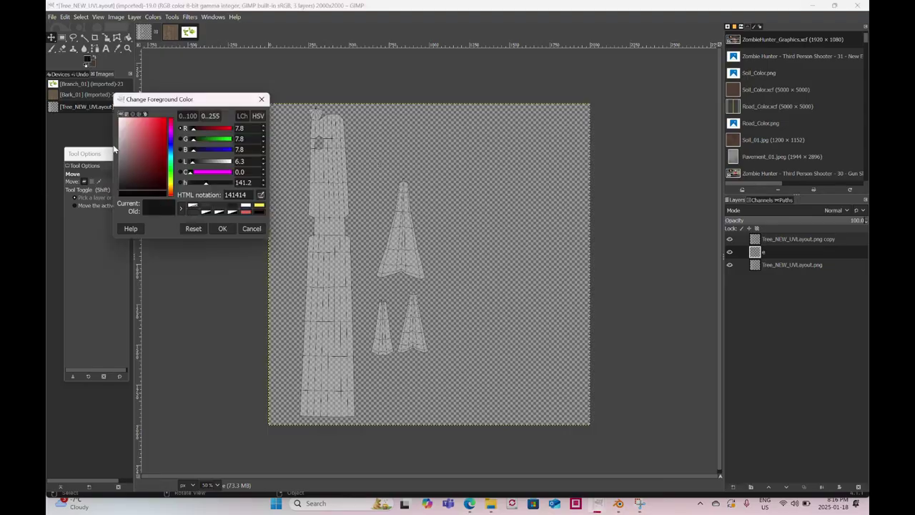
drag(123, 155, 110, 92)
click(222, 228)
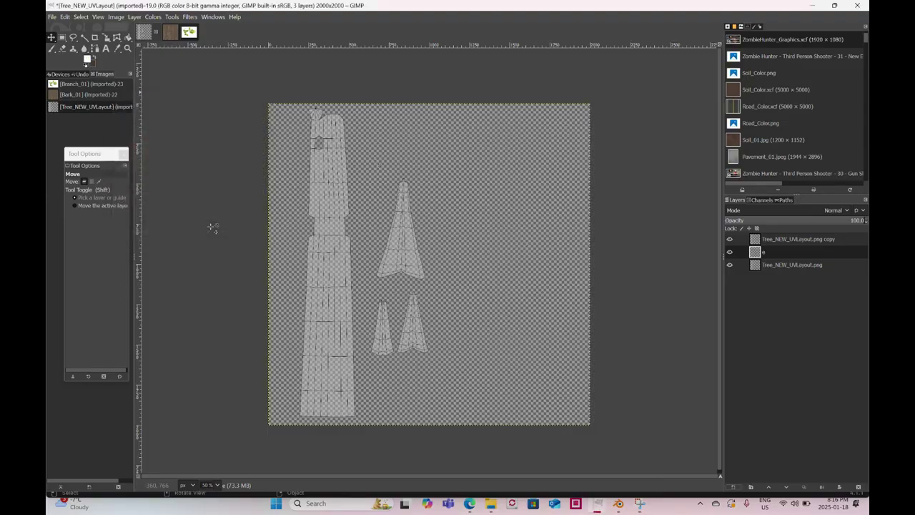
click(129, 37)
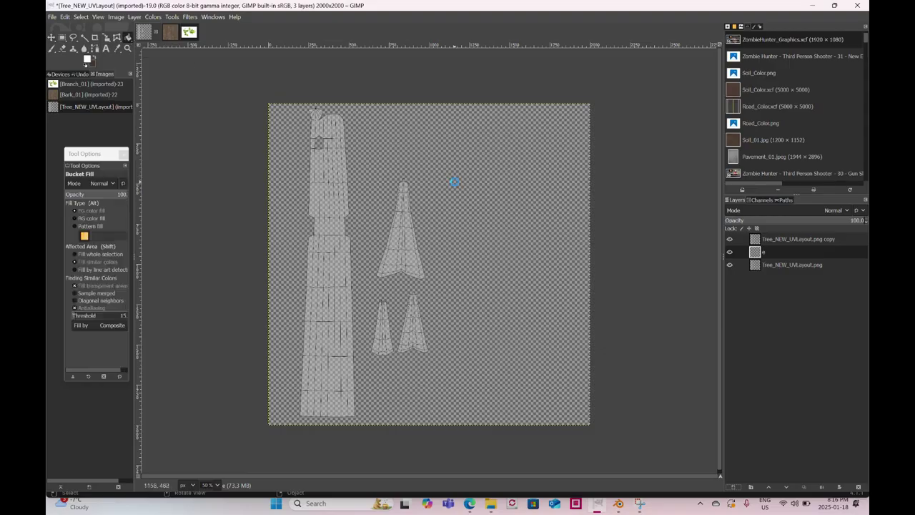
click(456, 182)
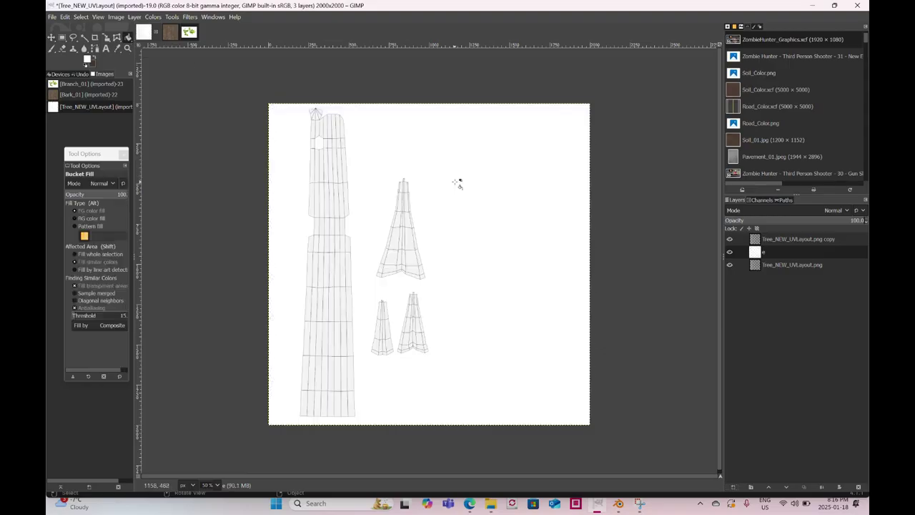
- Copy the Bark_01.jpg layer and paste it into the UV layout image above the duplicated UV layout layer
click(170, 32)
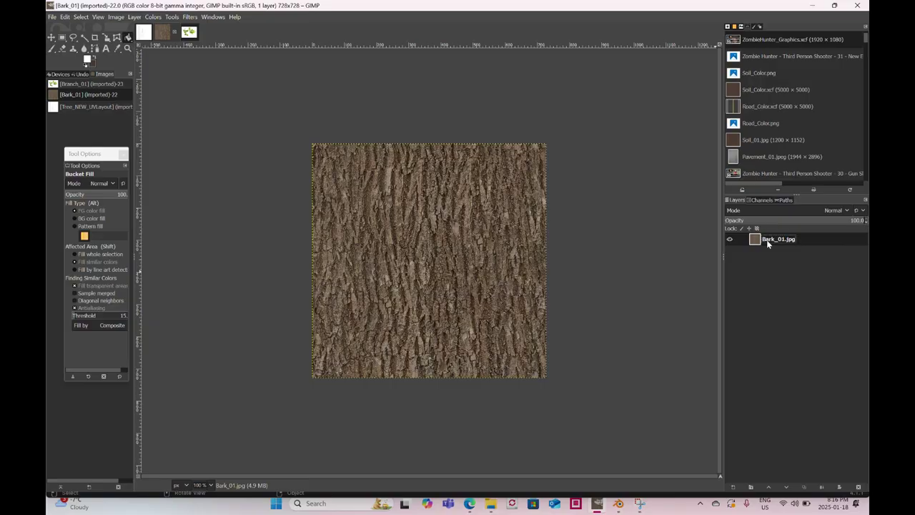
click(144, 31)
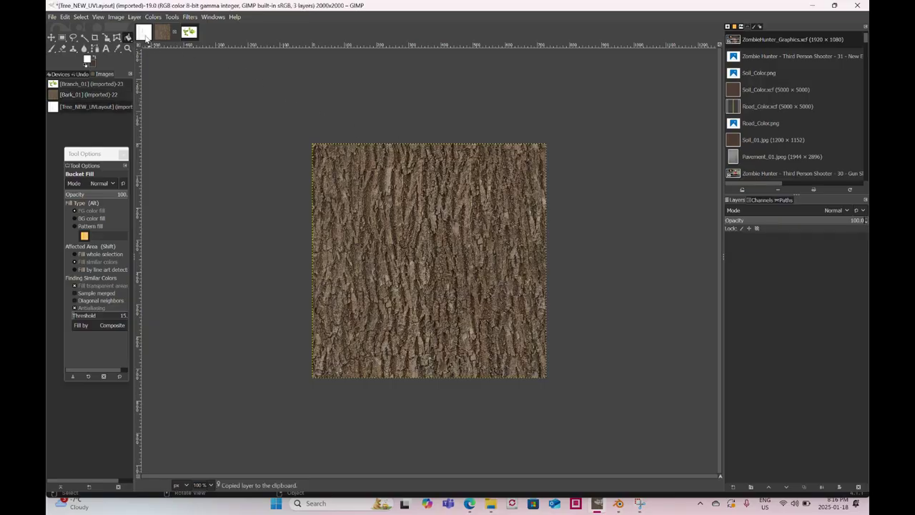
key(ctrl+v)
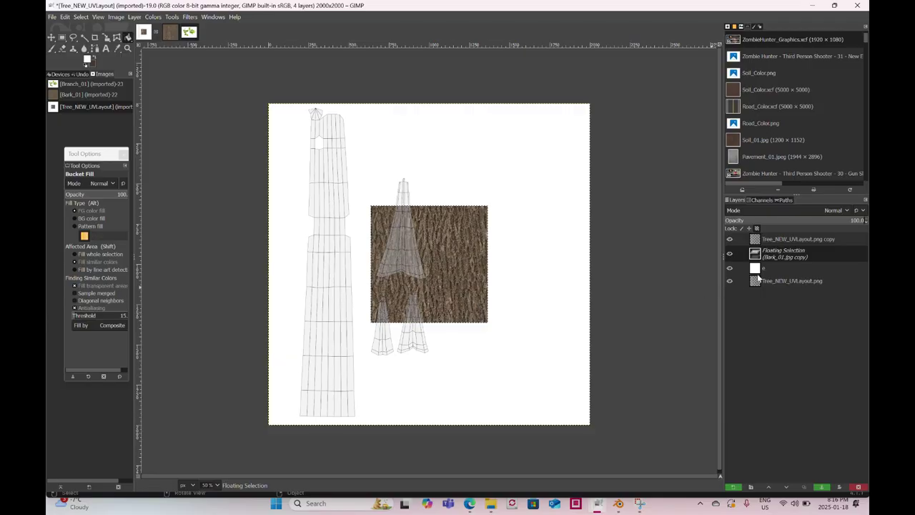
key(ctrl+z)
click(780, 240)
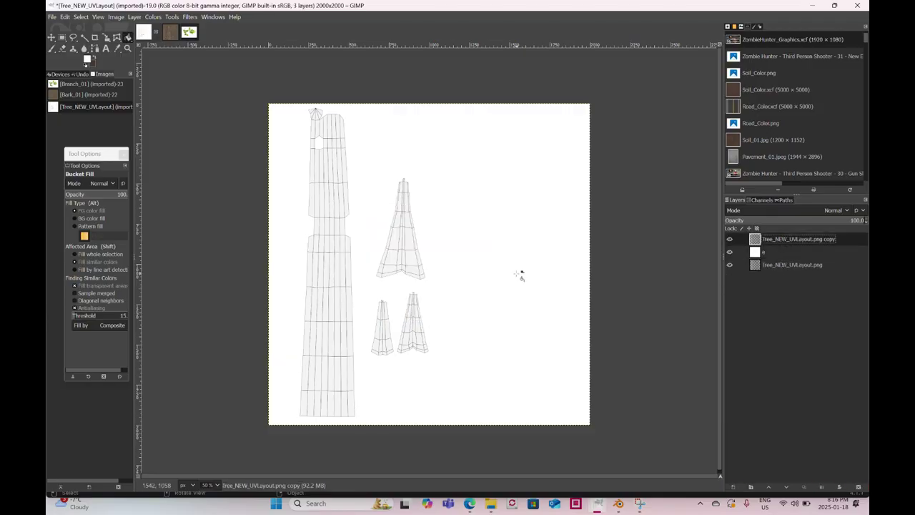
key(ctrl+v)
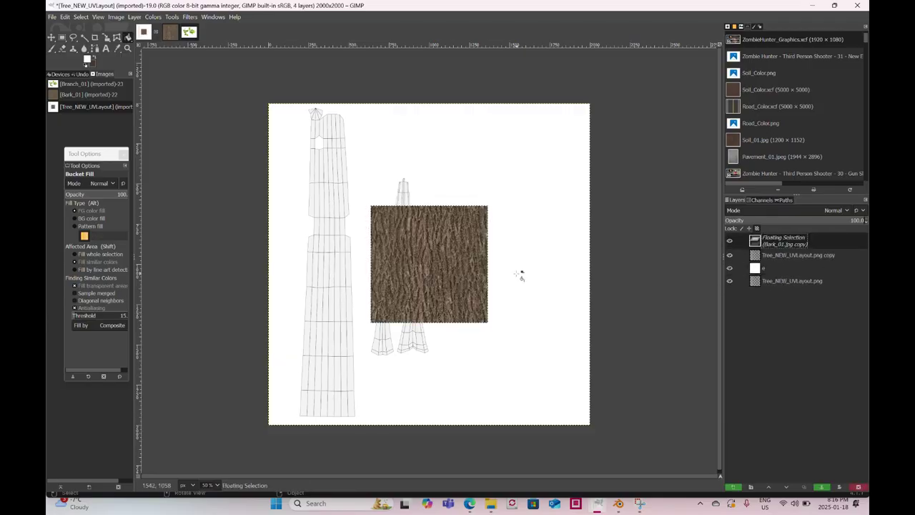
right_click(821, 245)
click(744, 73)
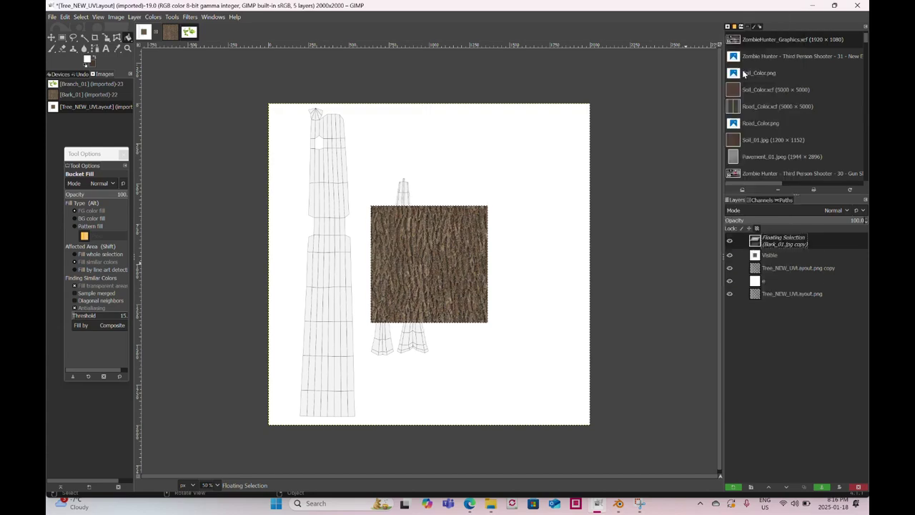
key(ctrl+z)
- Convert the floating bark selection to a new layer and move it over the lower end of the trunk's UV layout
right_click(783, 232)
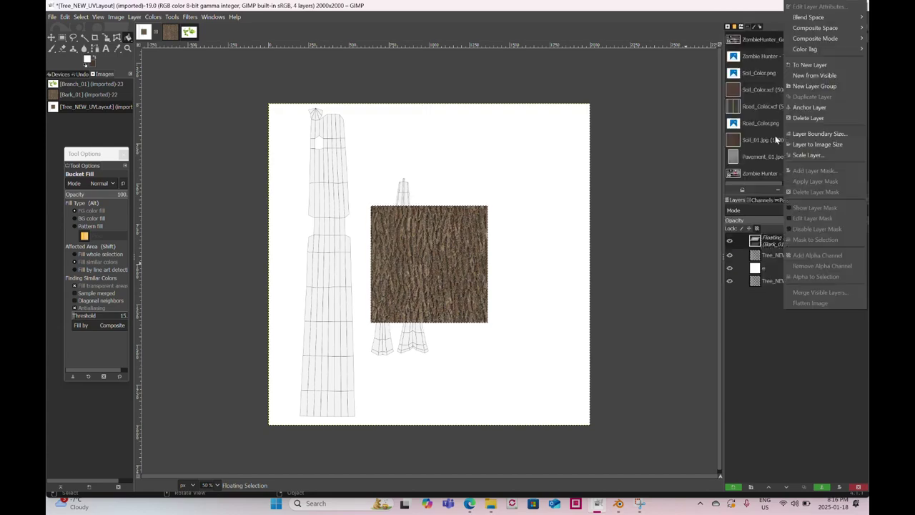
click(806, 65)
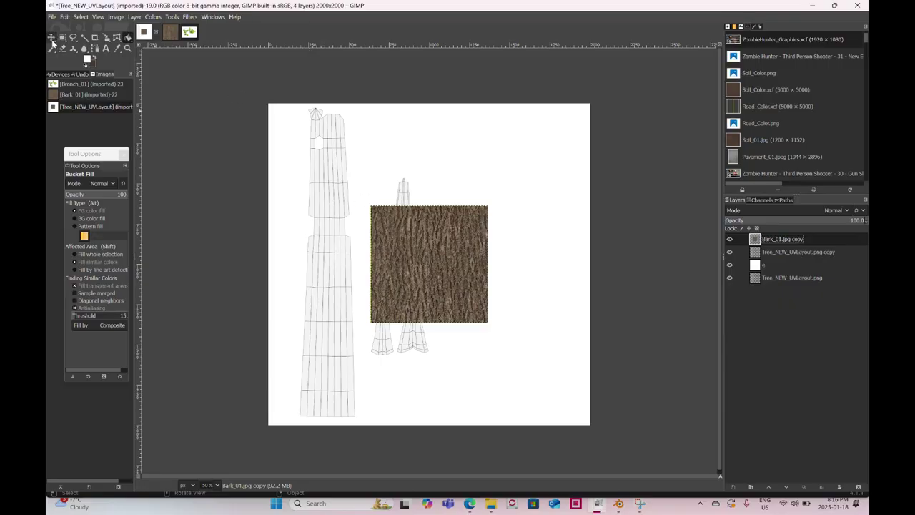
click(52, 38)
drag(422, 252, 348, 345)
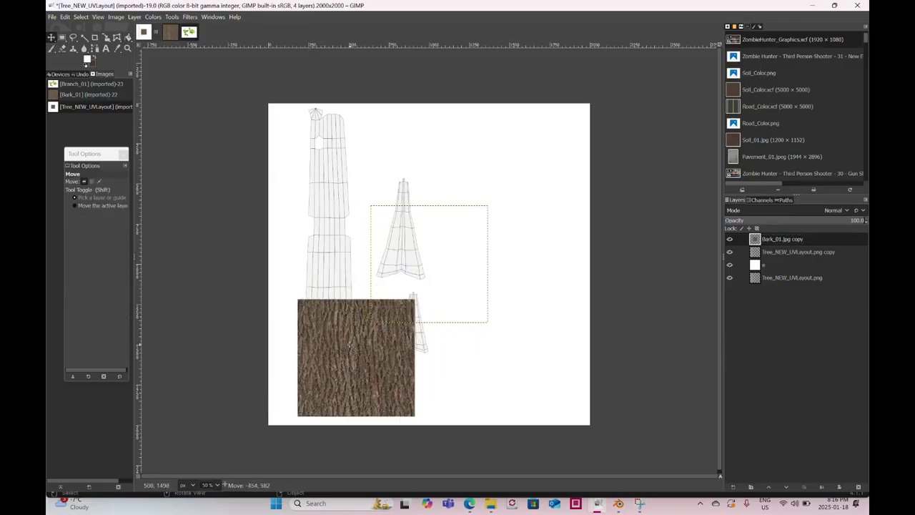
- Switch to Blender and examine the character's size beside the base of the Tree1 trunk
click(618, 504)
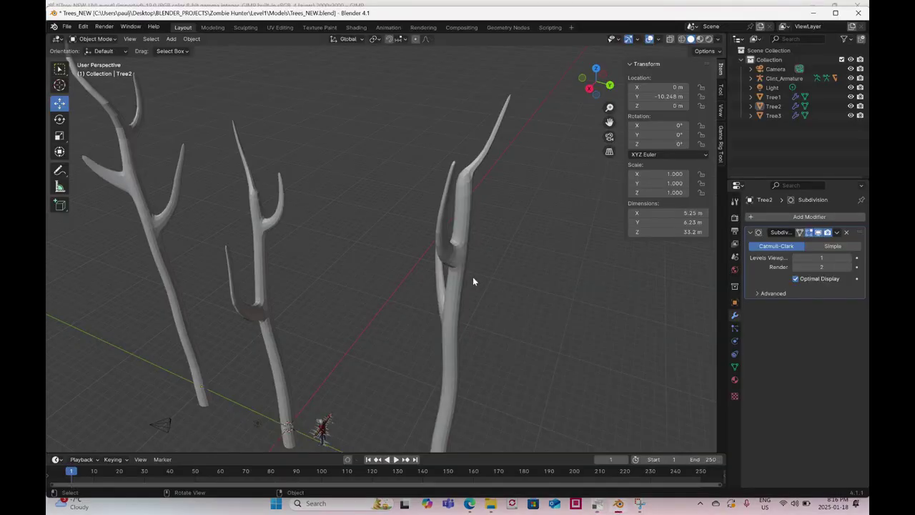
scroll(473, 281, up, 8)
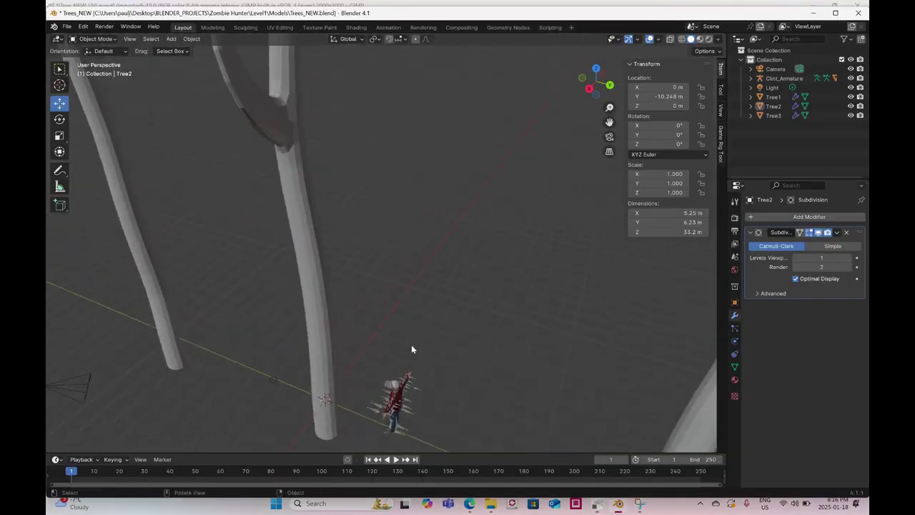
scroll(411, 349, down, 2)
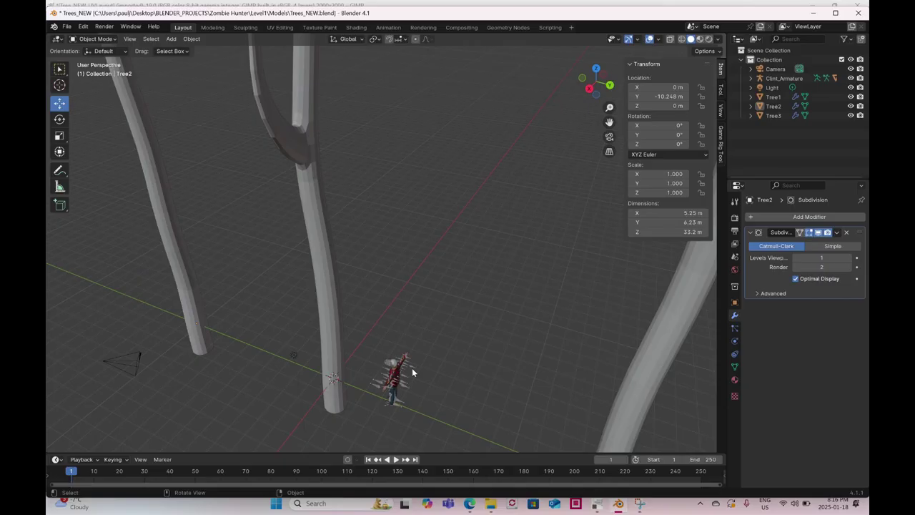
click(412, 367)
scroll(411, 367, up, 8)
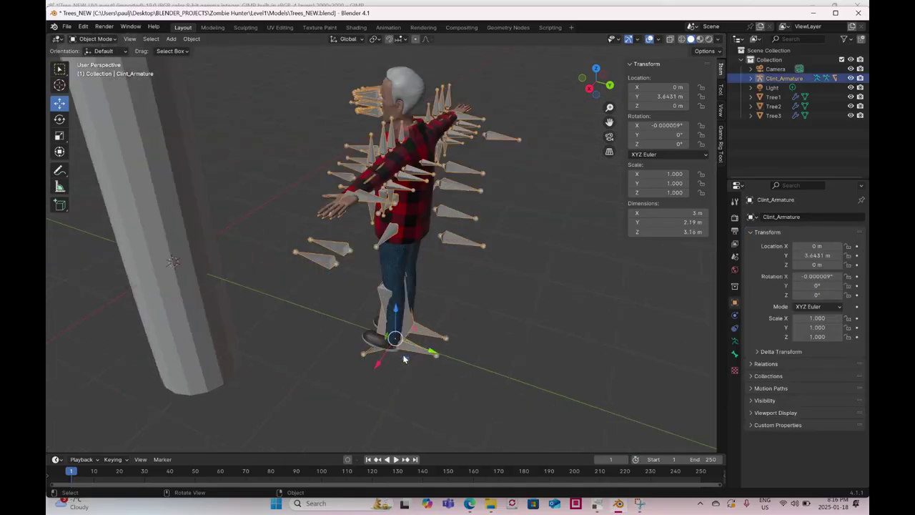
middle_drag(412, 367, 383, 383)
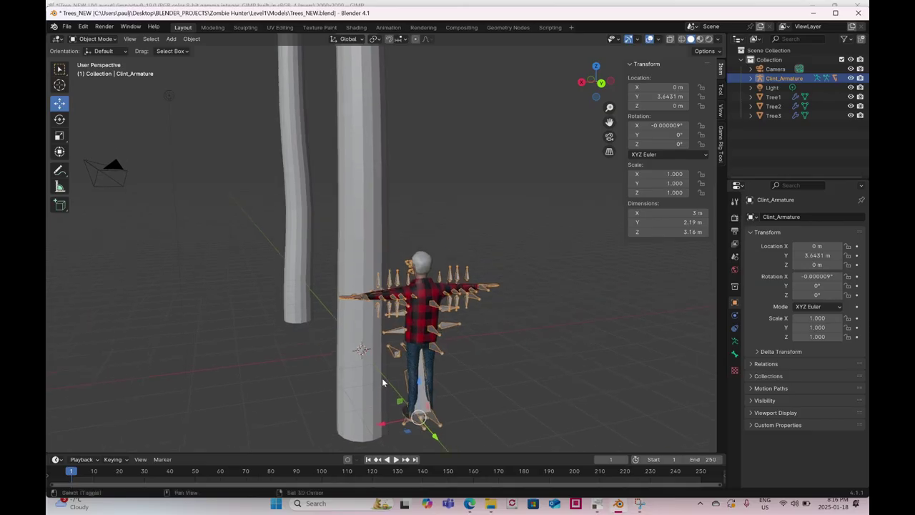
- Select Tree1 and set its Subdivision modifier's viewport levels to 0
click(365, 246)
click(815, 259)
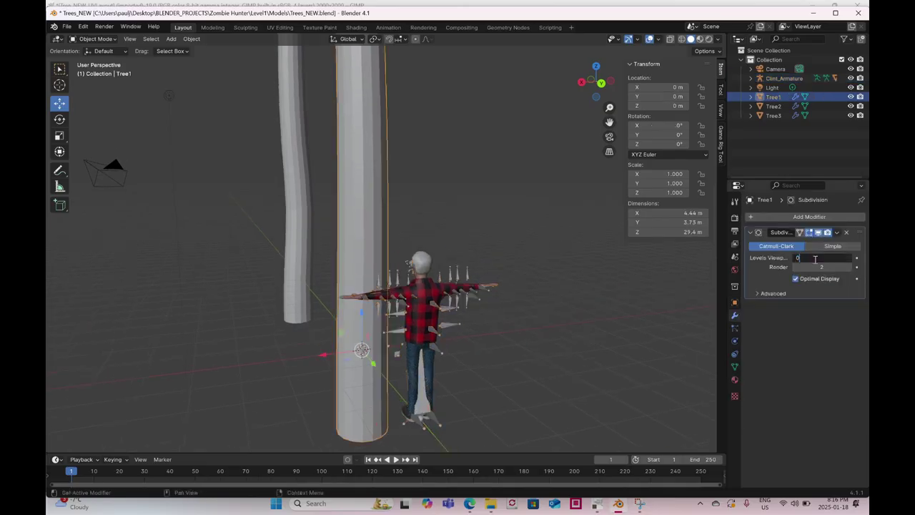
text(0)
key(Return)
middle_drag(503, 307, 443, 300)
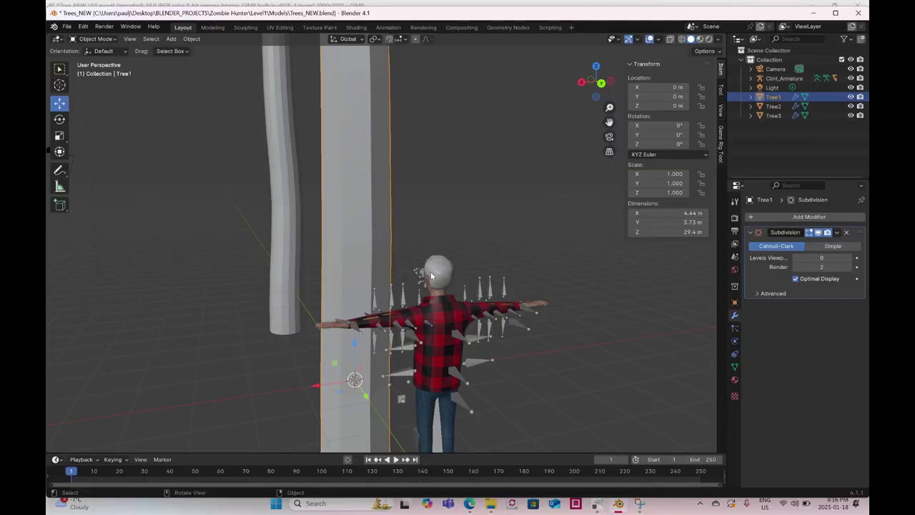
- Compare the bark tile on the UV layout in GIMP with the trunk's scale beside the character in Blender, ending in GIMP
click(595, 505)
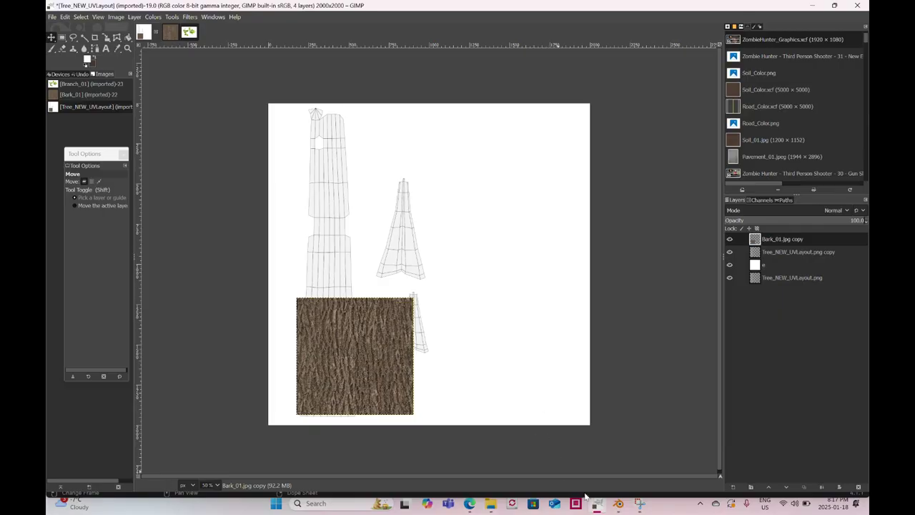
mouse_move(618, 505)
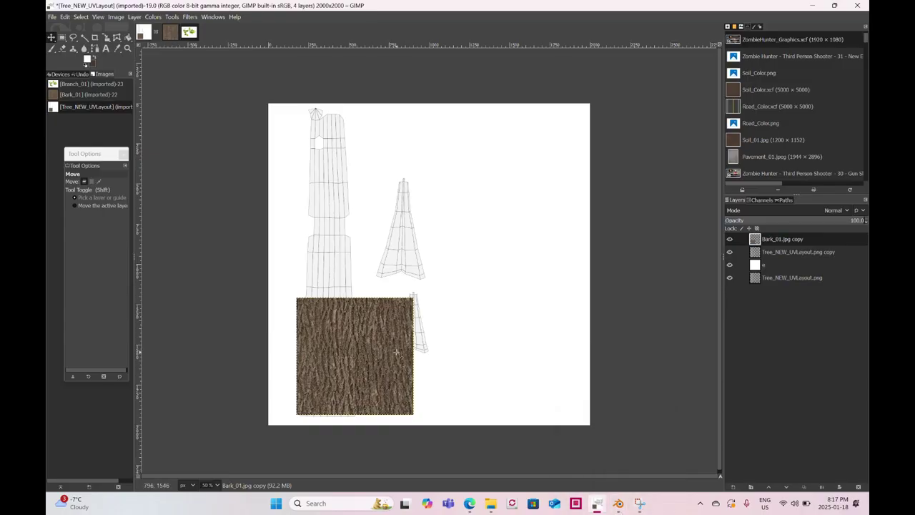
click(619, 504)
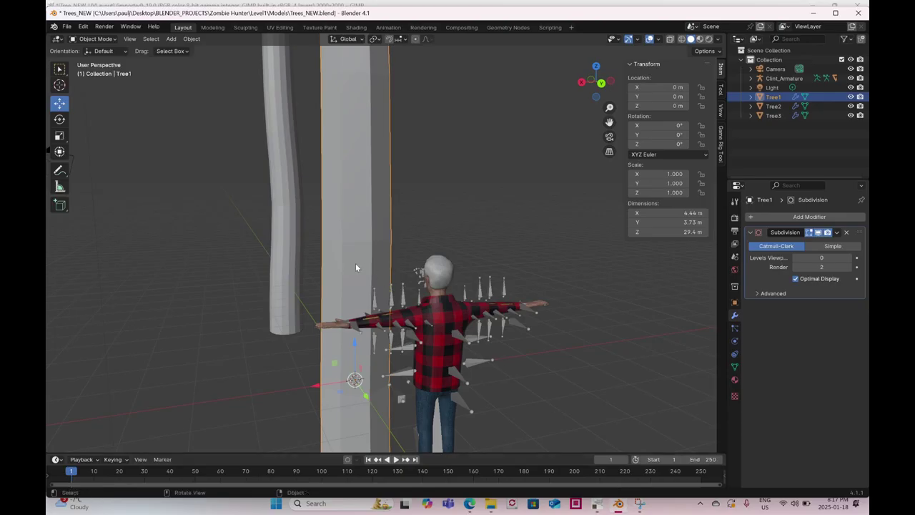
click(594, 506)
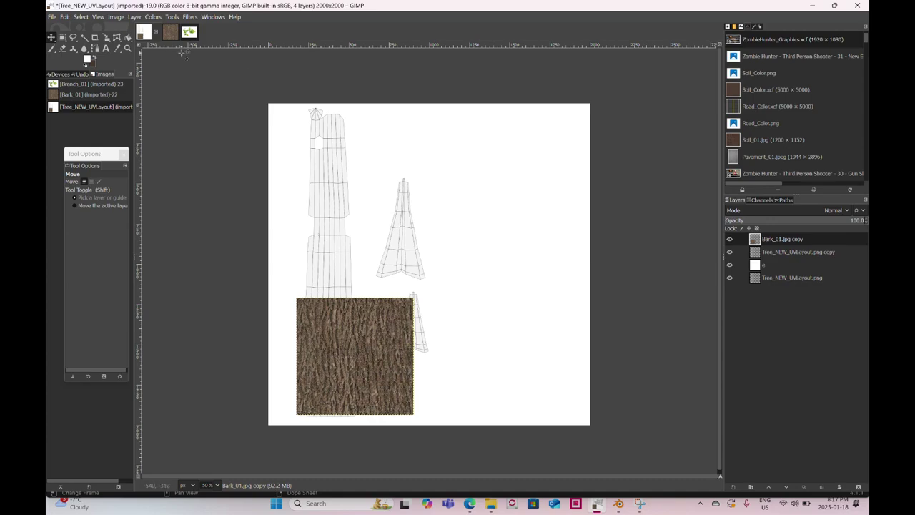
- Try to scale the bark layer down to a small square tile over the lower end of the trunk's UV layout
click(172, 17)
mouse_move(208, 50)
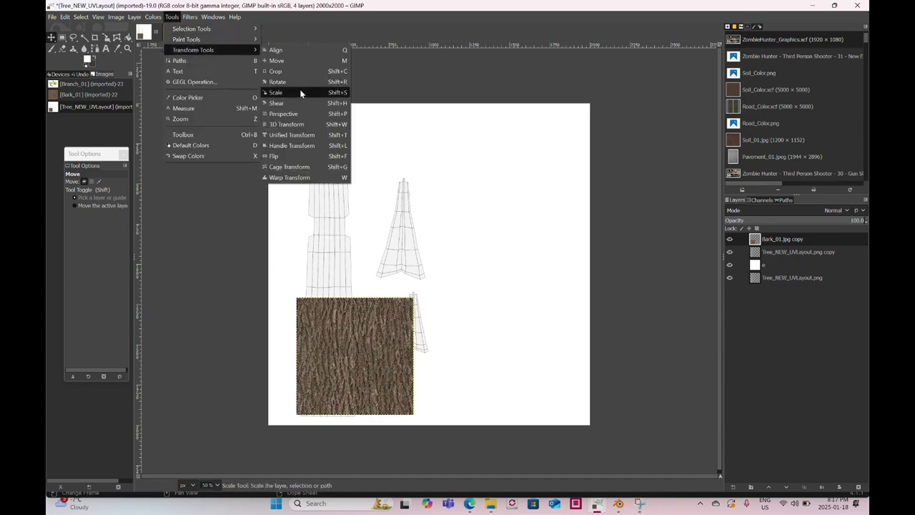
click(301, 93)
click(370, 355)
drag(394, 314, 320, 394)
key(m)
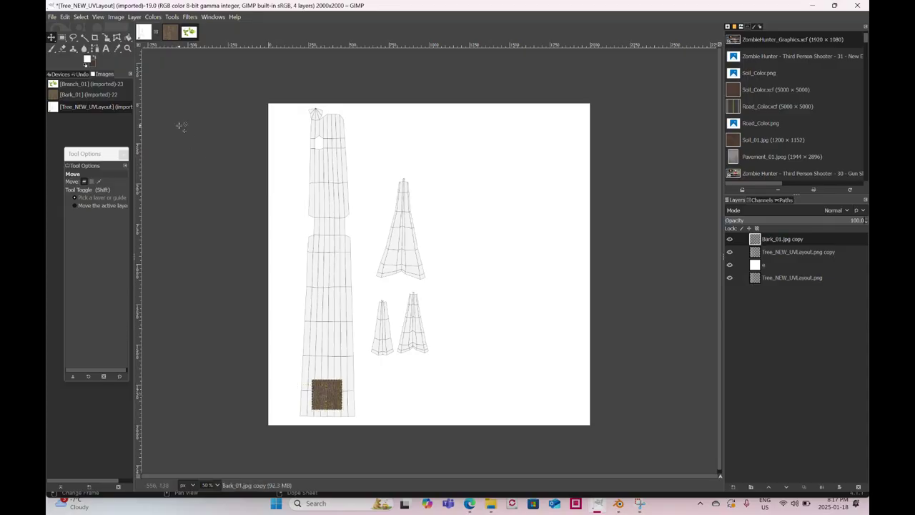
- Examine the scaled bark tile's detail and pixel resolution up close against the trunk's UV grid
click(128, 48)
click(313, 301)
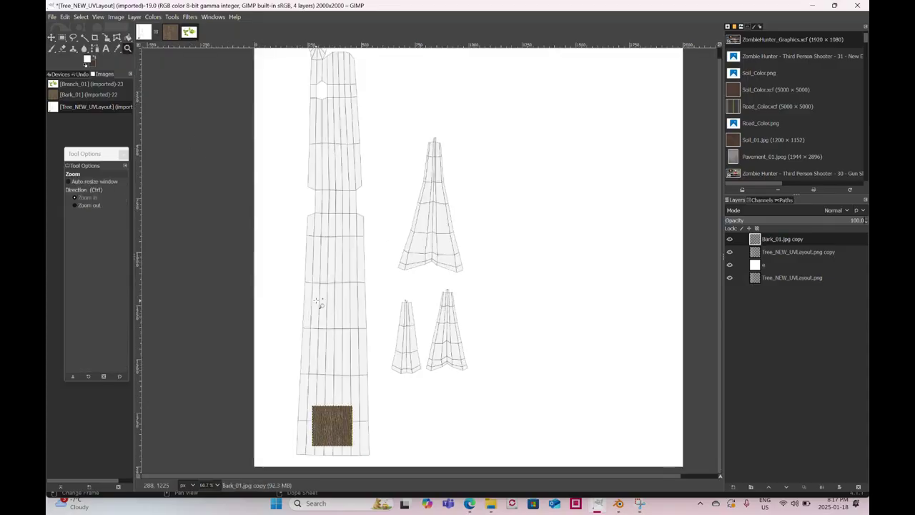
click(335, 344)
scroll(338, 302, down, 2)
click(353, 303)
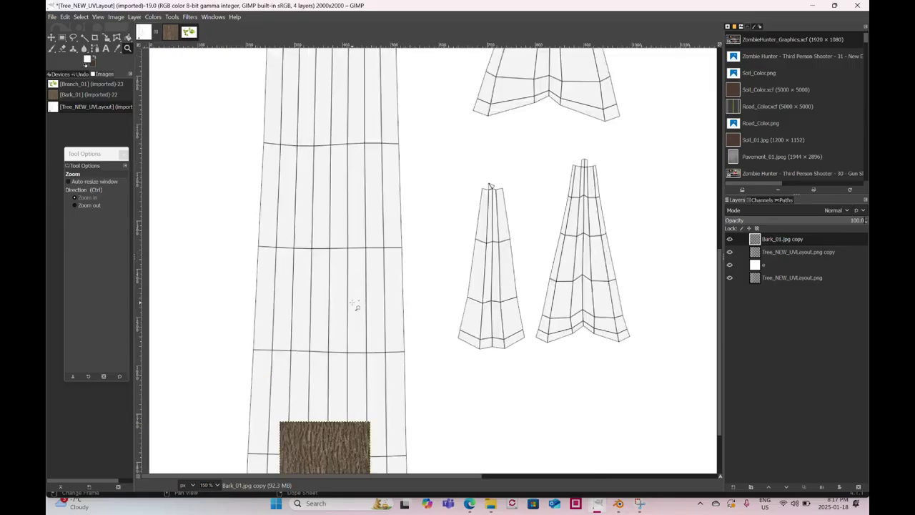
click(352, 303)
click(352, 303)
scroll(341, 301, down, 3)
click(285, 279)
click(285, 279)
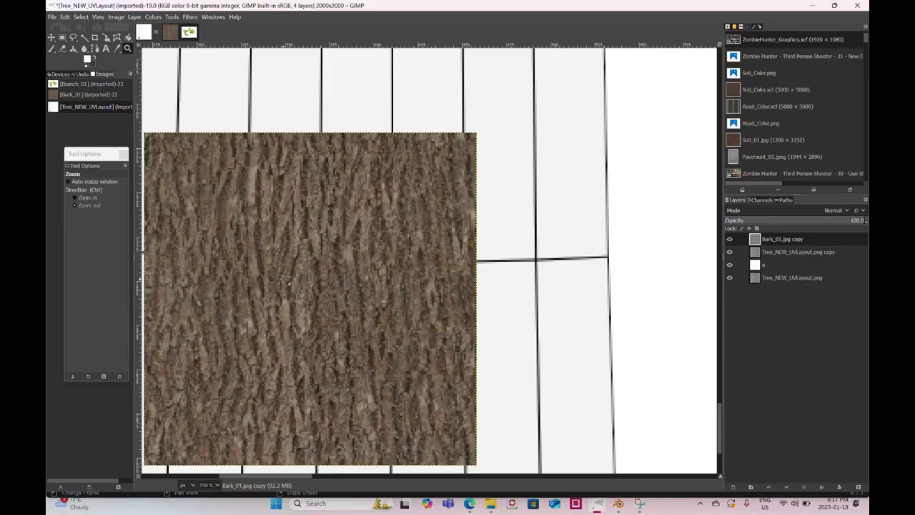
- Undo the bark layer's scaling and the move made before it
key(ctrl+z)
key(ctrl+z)
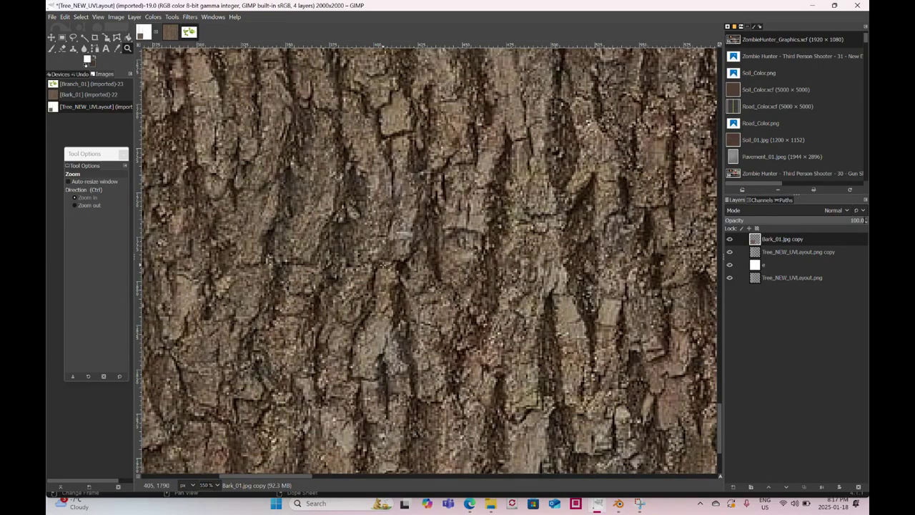
scroll(385, 269, down, 4)
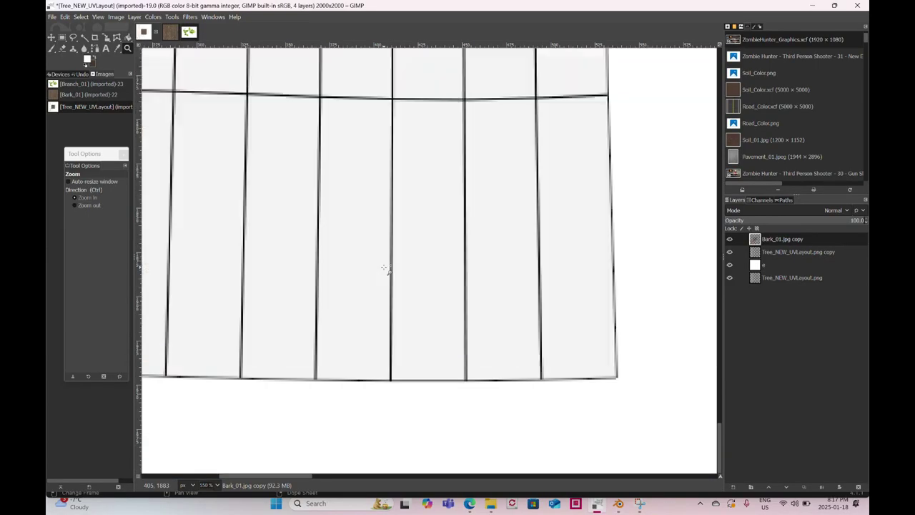
ctrl+click(358, 180)
ctrl+click(355, 180)
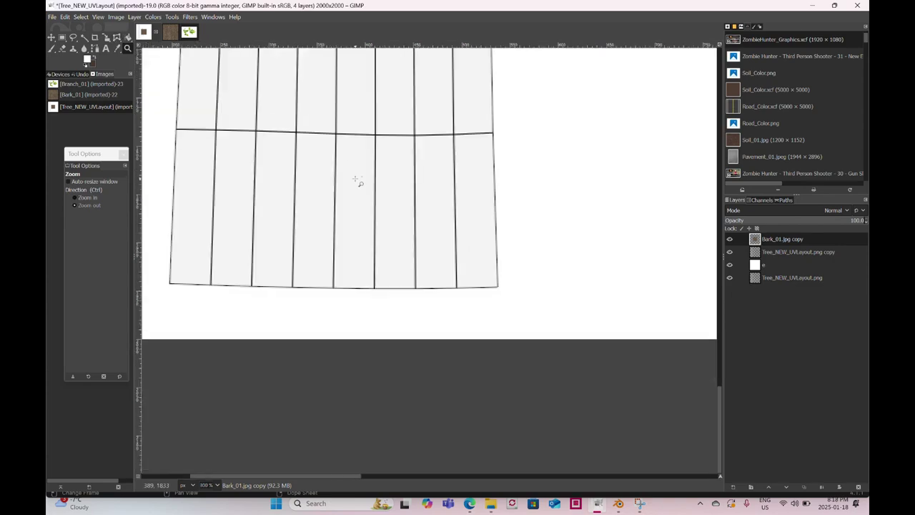
ctrl+scroll(358, 180, down, 2)
scroll(401, 195, up, 7)
scroll(438, 207, down, 1)
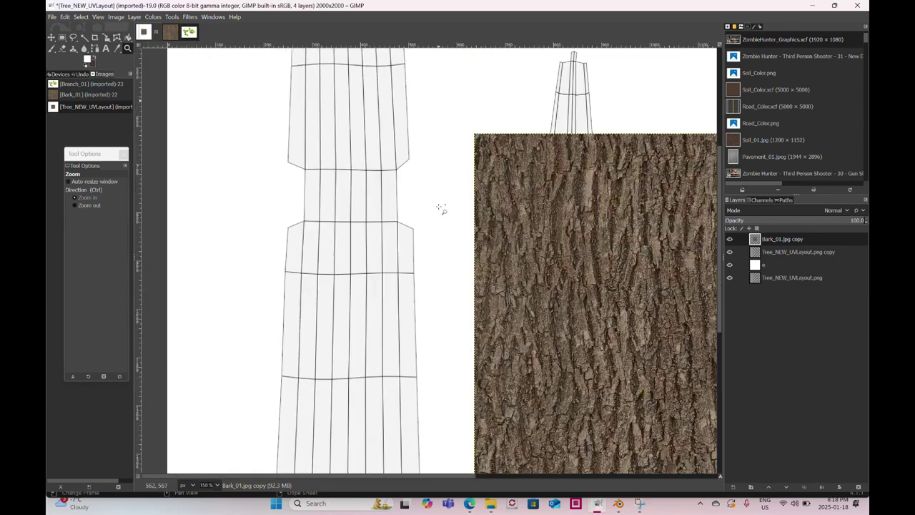
scroll(442, 209, down, 3)
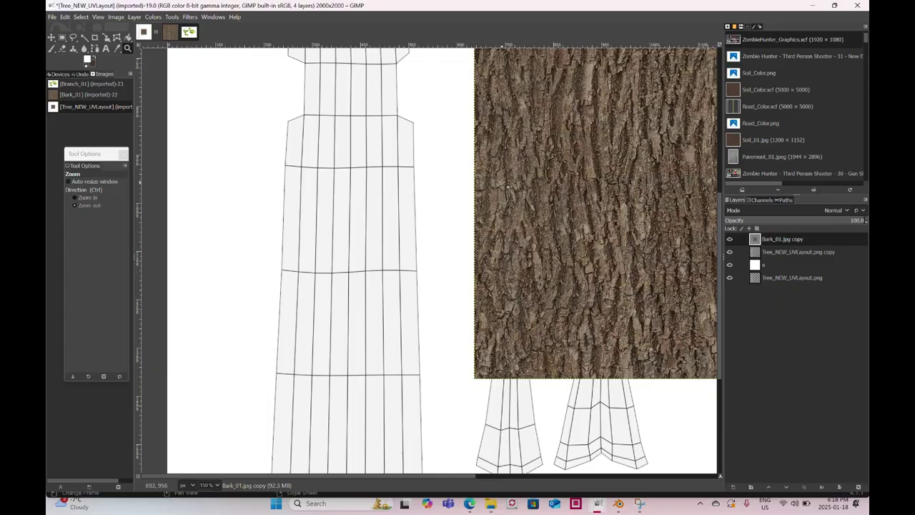
ctrl+scroll(502, 182, down, 1)
ctrl+scroll(504, 182, down, 1)
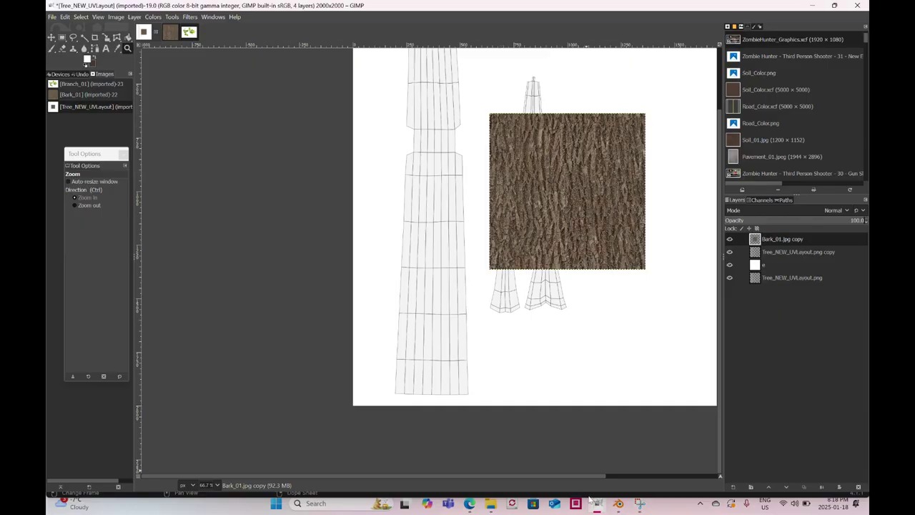
- Switch to Blender to compare the character's size with the Tree1 trunk from behind, and return to GIMP
mouse_move(617, 509)
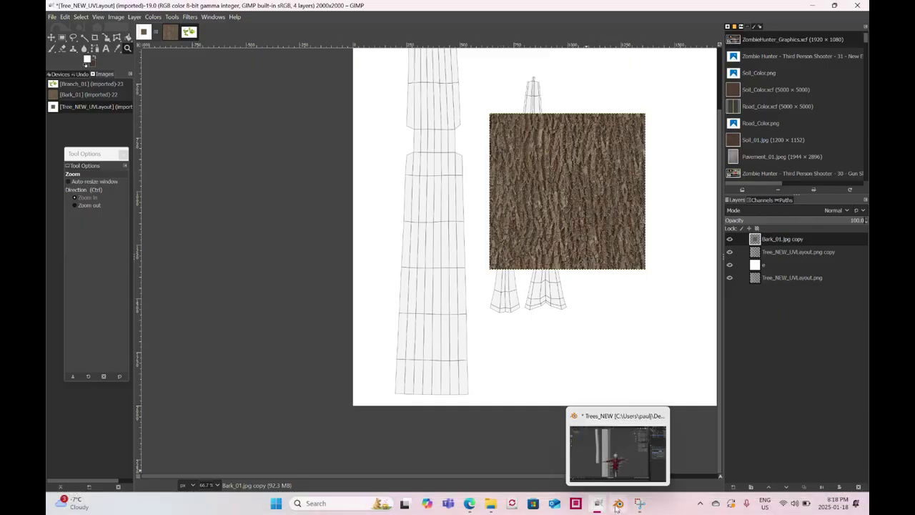
click(616, 507)
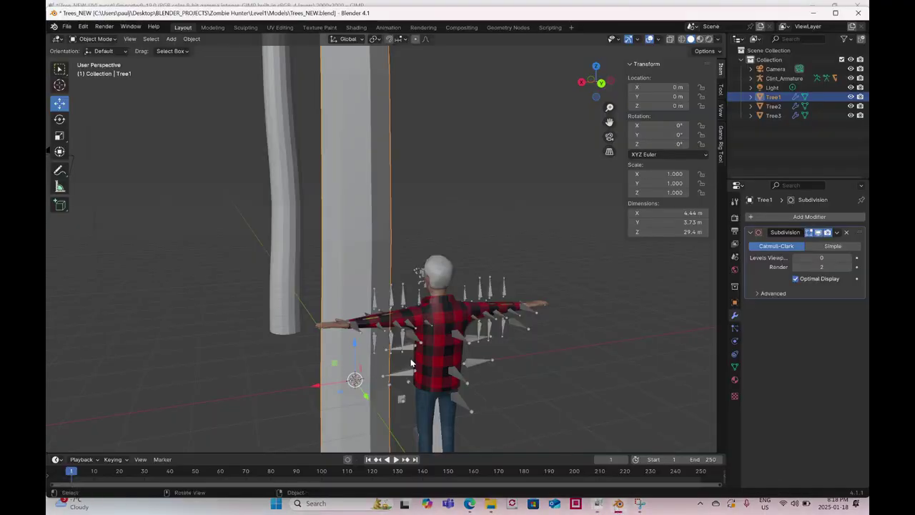
middle_drag(412, 363, 448, 430)
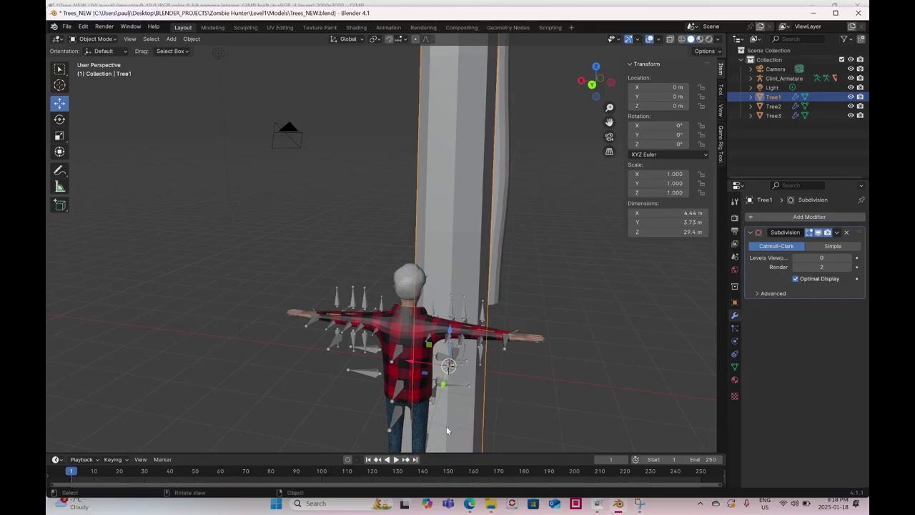
click(596, 505)
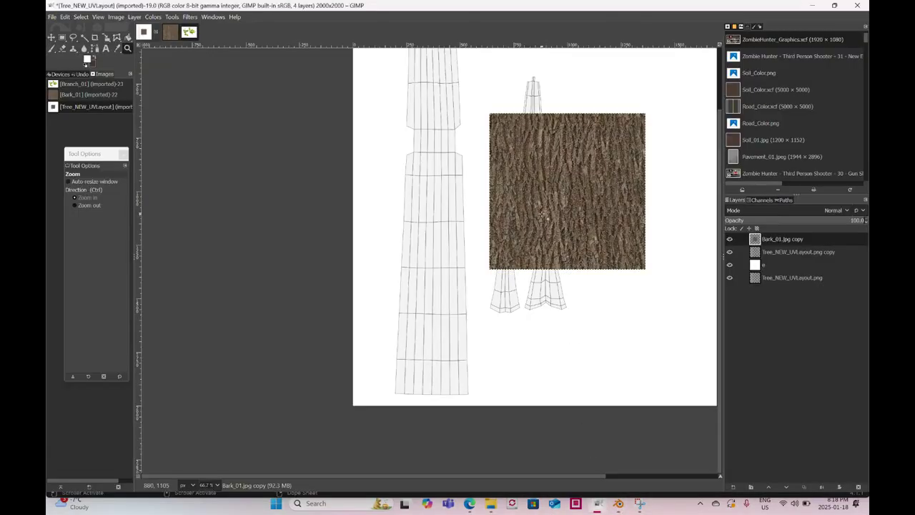
- Scale the bark layer to 226 × 226 px and place it over the lower end of the trunk's UV layout
click(172, 17)
mouse_move(190, 50)
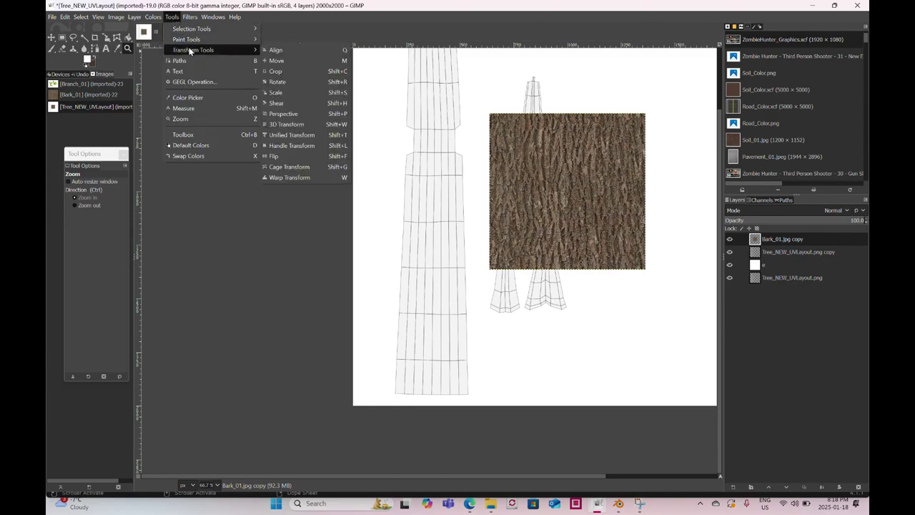
click(302, 93)
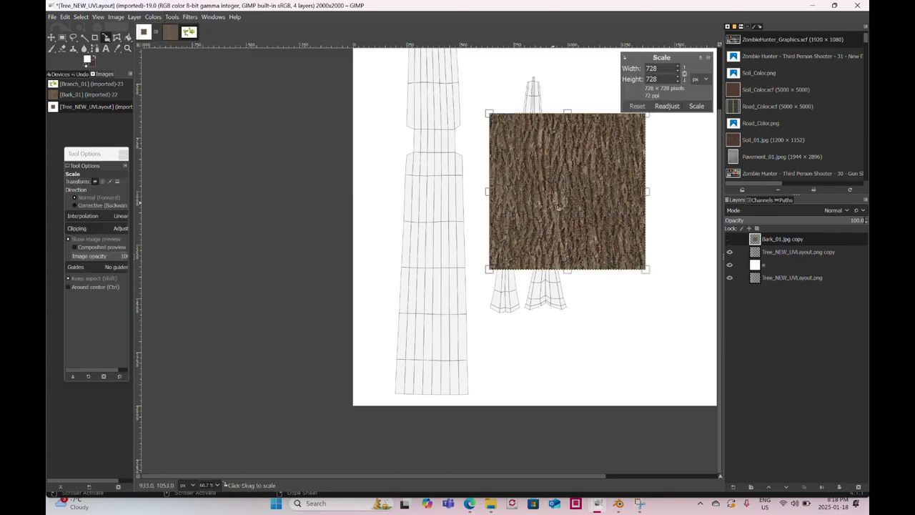
drag(594, 172, 429, 369)
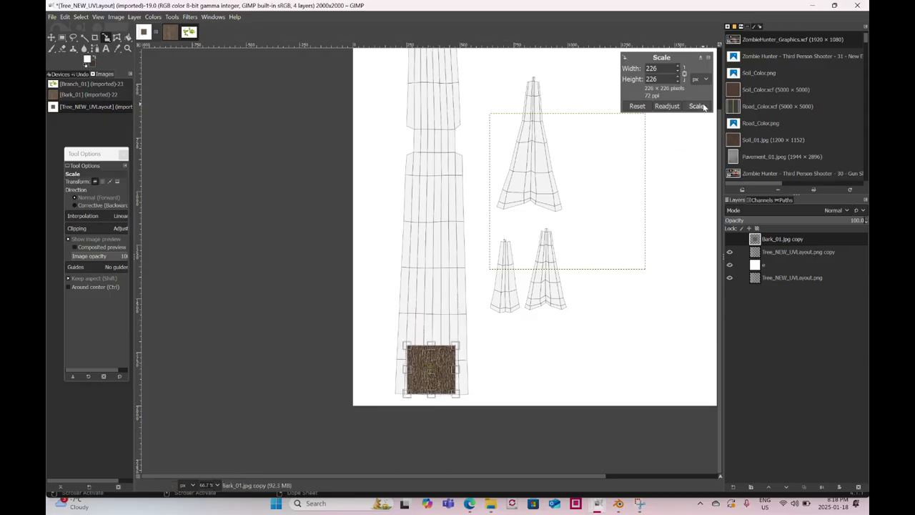
click(698, 105)
- Inspect the 226 px bark tile's detail and its coverage of the trunk base's UV faces
click(127, 49)
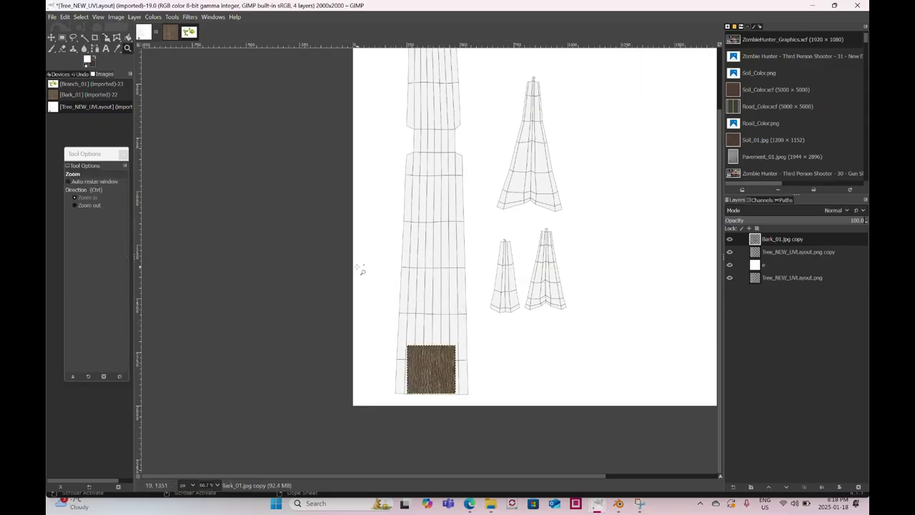
click(420, 337)
click(421, 338)
click(422, 339)
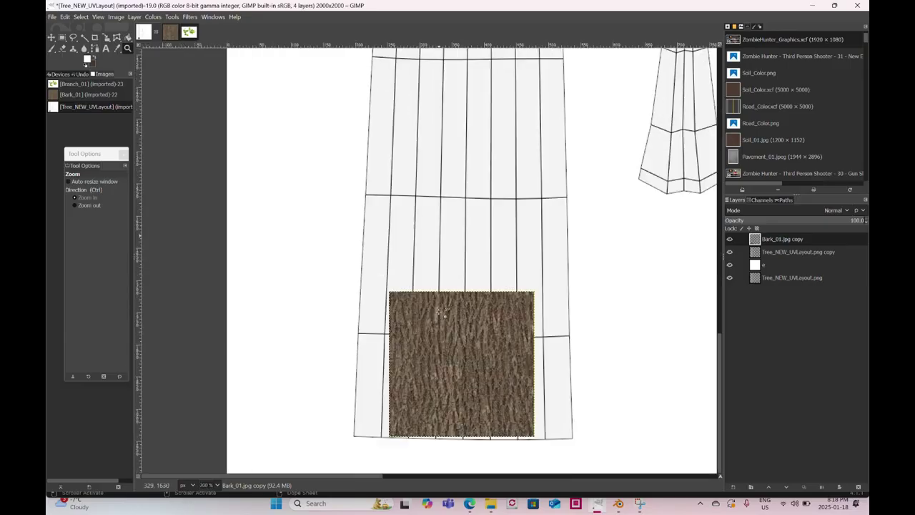
click(429, 333)
click(448, 339)
click(448, 339)
scroll(449, 336, down, 5)
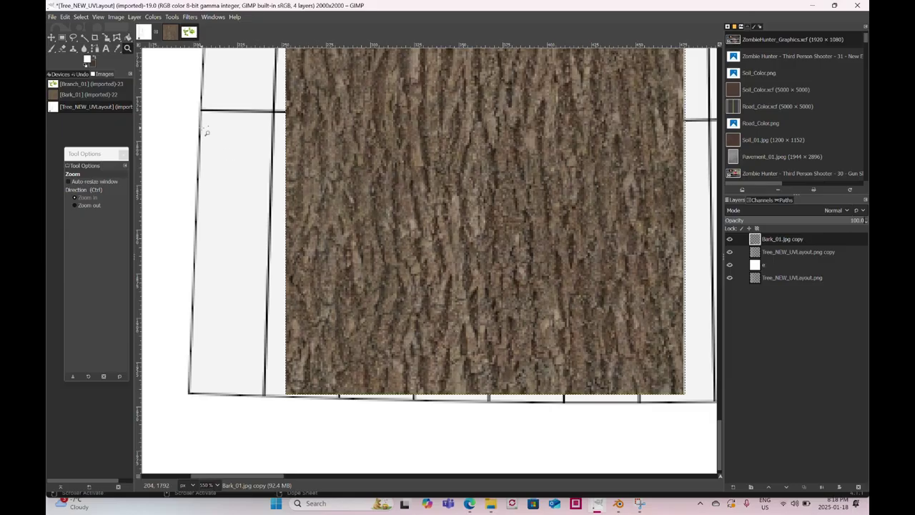
click(396, 179)
click(395, 179)
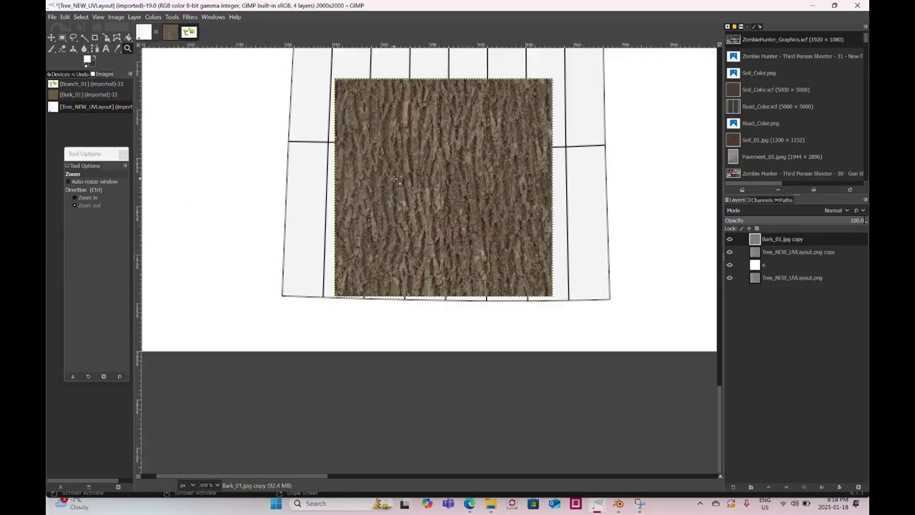
click(396, 179)
click(395, 179)
scroll(404, 186, up, 3)
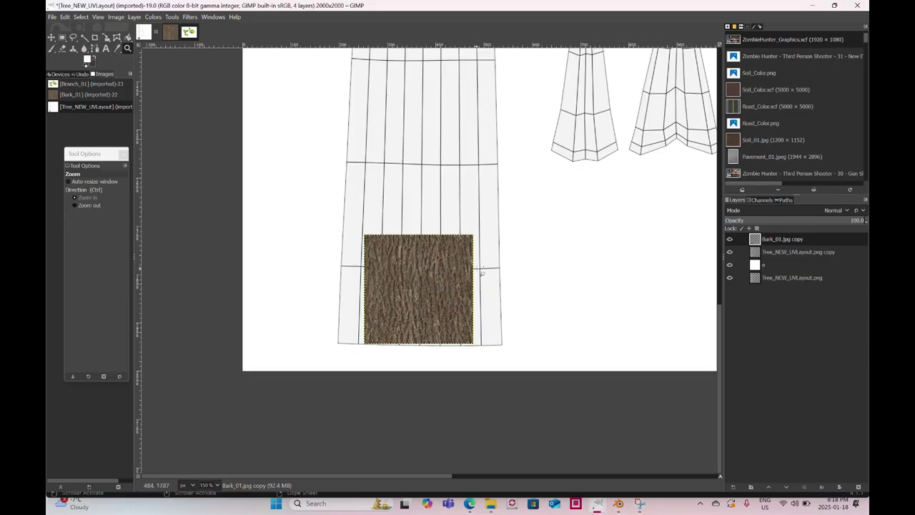
- Shift the bark tile slightly down and right past the trunk's lower UV edge, and expand its layer to the image size
click(51, 37)
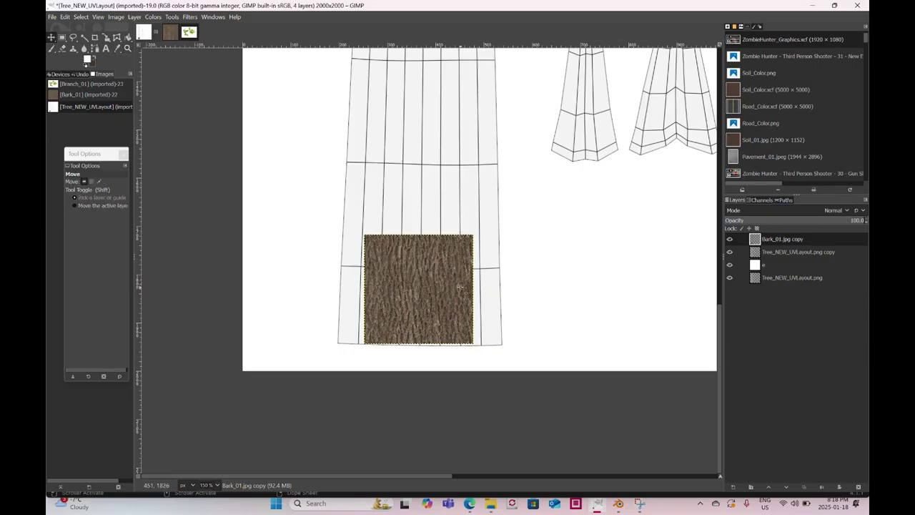
drag(460, 287, 460, 295)
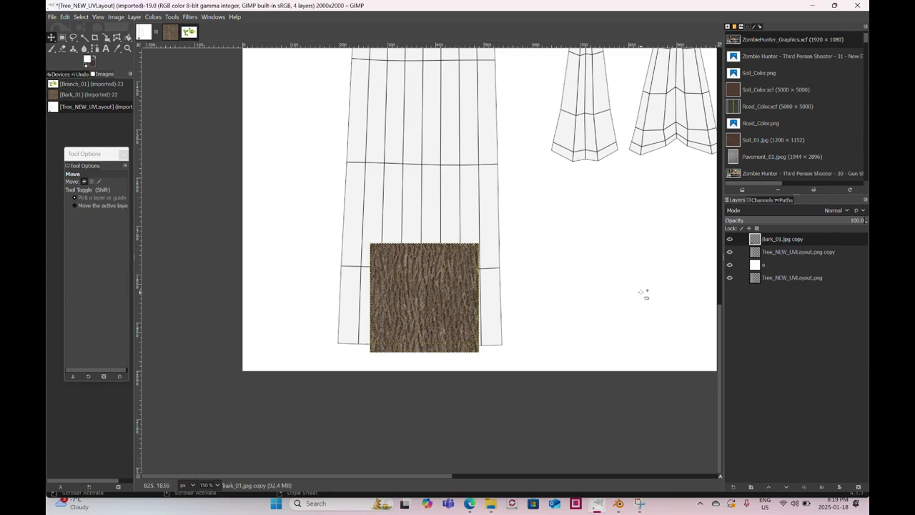
click(128, 48)
click(361, 178)
scroll(623, 284, up, 3)
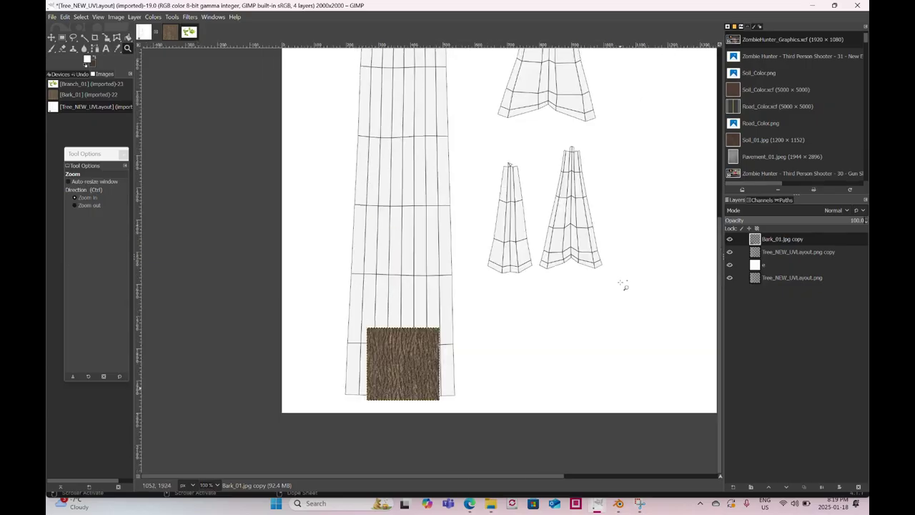
right_click(775, 238)
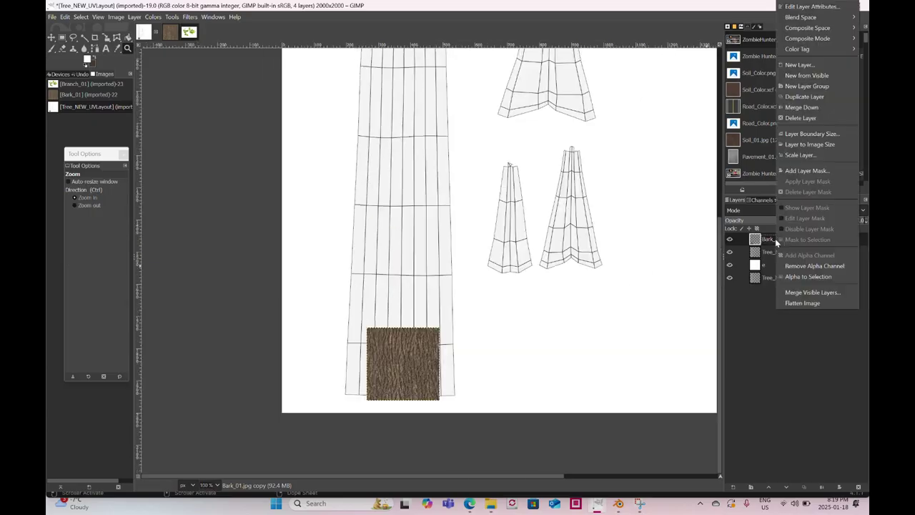
click(801, 145)
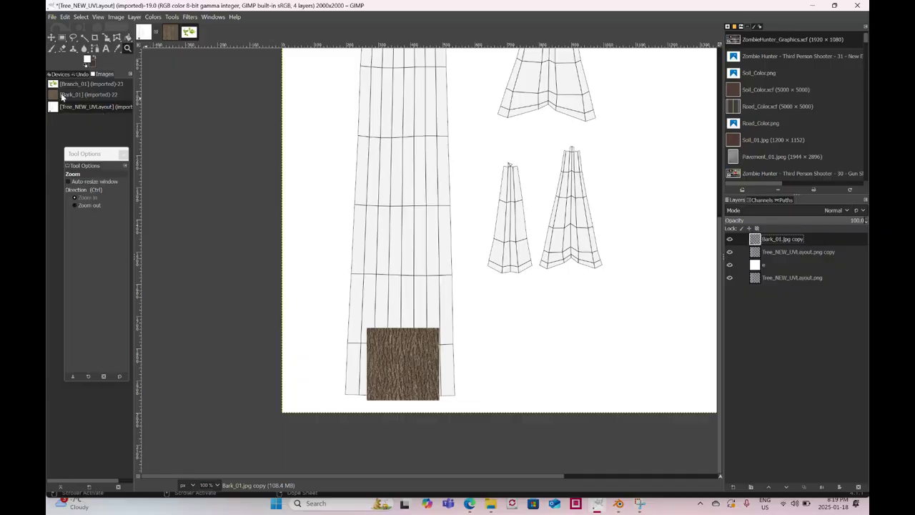
- Set up the Clone tool with a brush size of 64 for extending the bark tile at the trunk's base
click(74, 50)
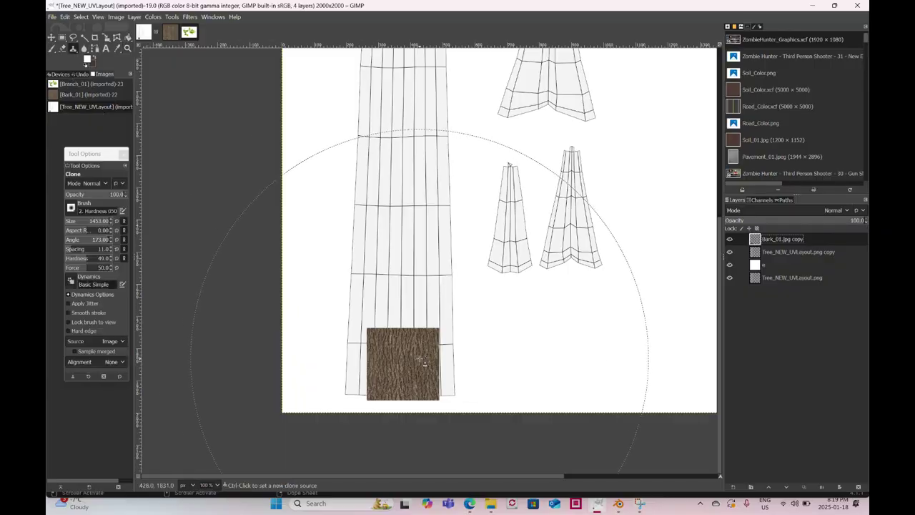
drag(90, 221, 96, 221)
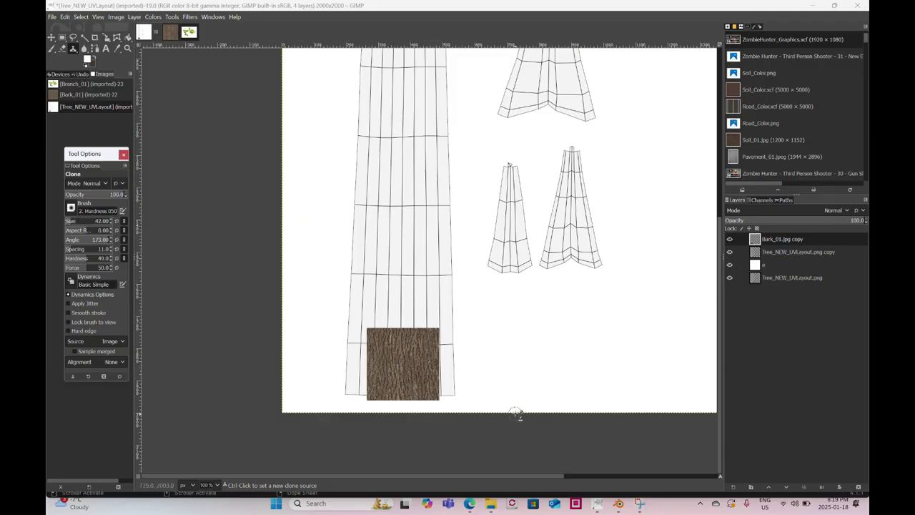
click(127, 48)
click(428, 312)
click(428, 312)
scroll(428, 312, down, 1)
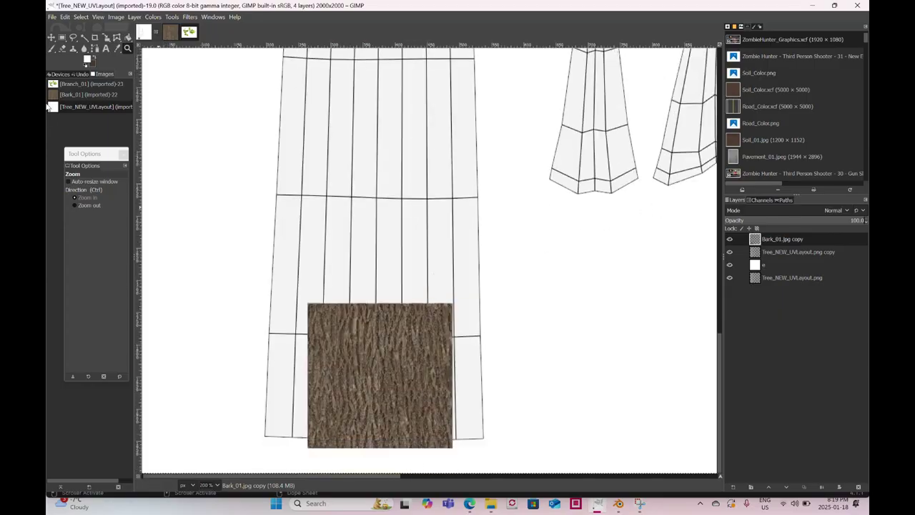
click(73, 48)
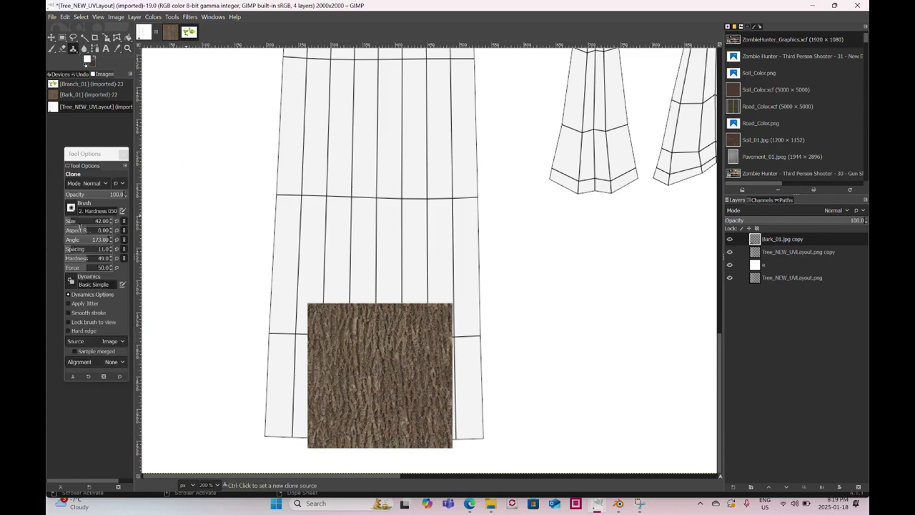
click(78, 222)
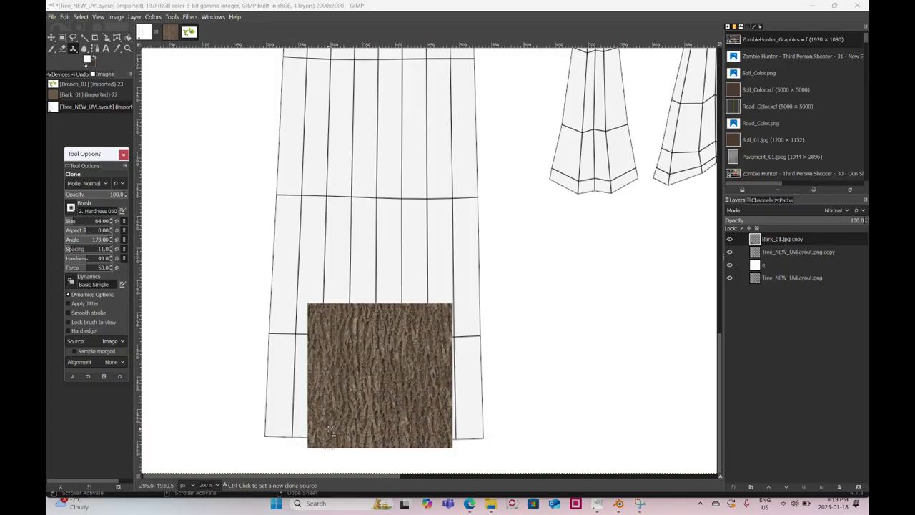
- Sample bark near the tile's lower-left corner and clone it beside and above the tile, over the trunk's lower UV area
ctrl+click(332, 429)
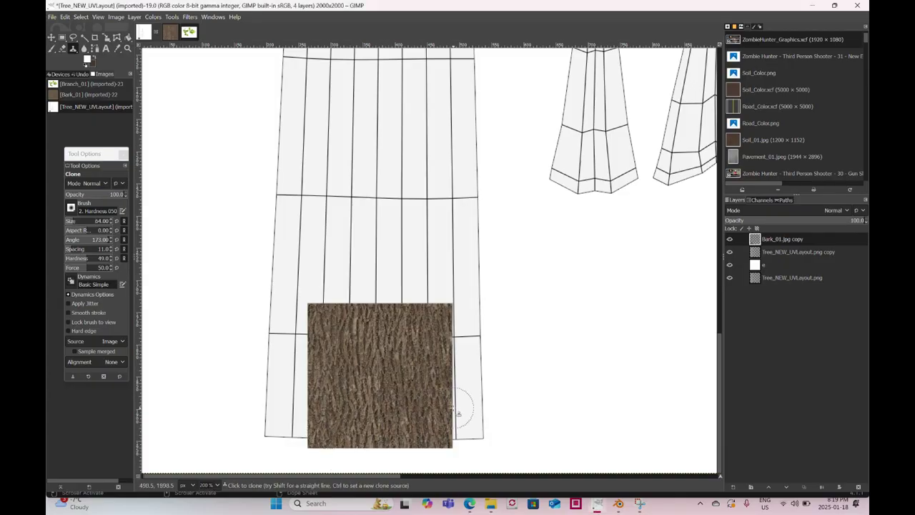
mouse_move(459, 412)
mouse_down()
mouse_move(462, 295)
mouse_move(451, 283)
mouse_move(481, 376)
mouse_move(474, 409)
mouse_move(547, 404)
mouse_move(483, 405)
mouse_move(473, 386)
mouse_move(468, 427)
mouse_move(567, 418)
mouse_move(582, 282)
mouse_move(552, 351)
mouse_move(566, 280)
mouse_move(501, 286)
mouse_move(476, 306)
mouse_move(489, 386)
mouse_move(500, 286)
mouse_move(537, 313)
mouse_move(548, 373)
mouse_move(558, 279)
mouse_move(553, 386)
mouse_move(501, 383)
mouse_move(529, 315)
mouse_move(511, 358)
mouse_move(501, 314)
mouse_move(502, 329)
mouse_up()
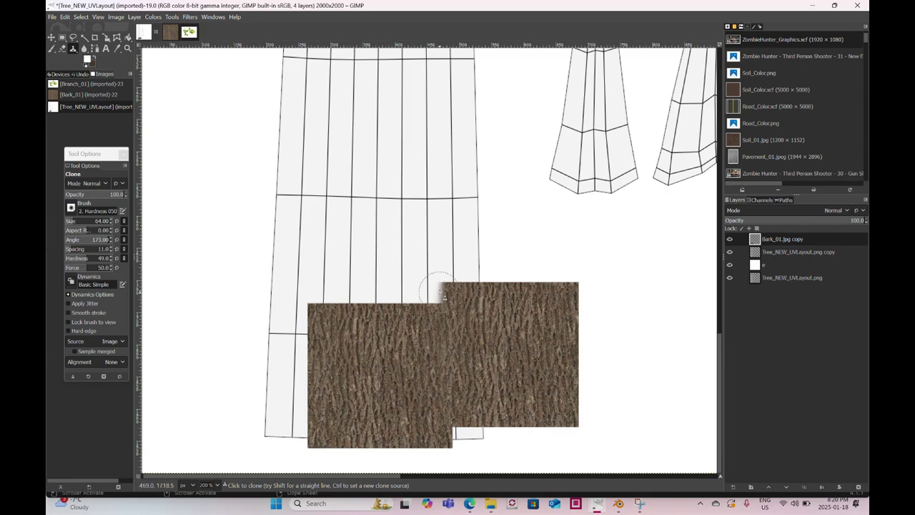
mouse_move(441, 294)
mouse_down()
mouse_move(437, 155)
mouse_move(410, 171)
mouse_move(338, 183)
mouse_move(333, 286)
mouse_move(339, 214)
mouse_move(322, 264)
mouse_move(331, 297)
mouse_move(429, 291)
mouse_move(418, 302)
mouse_move(220, 293)
mouse_move(226, 218)
mouse_move(243, 197)
mouse_move(426, 189)
mouse_move(415, 286)
mouse_move(404, 201)
mouse_move(408, 215)
mouse_move(382, 239)
mouse_move(386, 282)
mouse_move(378, 265)
mouse_move(382, 201)
mouse_move(358, 286)
mouse_move(356, 201)
mouse_move(350, 286)
mouse_move(366, 206)
mouse_move(349, 250)
mouse_move(309, 215)
mouse_move(250, 214)
mouse_move(259, 208)
mouse_move(310, 218)
mouse_move(214, 229)
mouse_move(307, 243)
mouse_move(236, 264)
mouse_move(315, 283)
mouse_move(229, 283)
mouse_move(320, 289)
mouse_up()
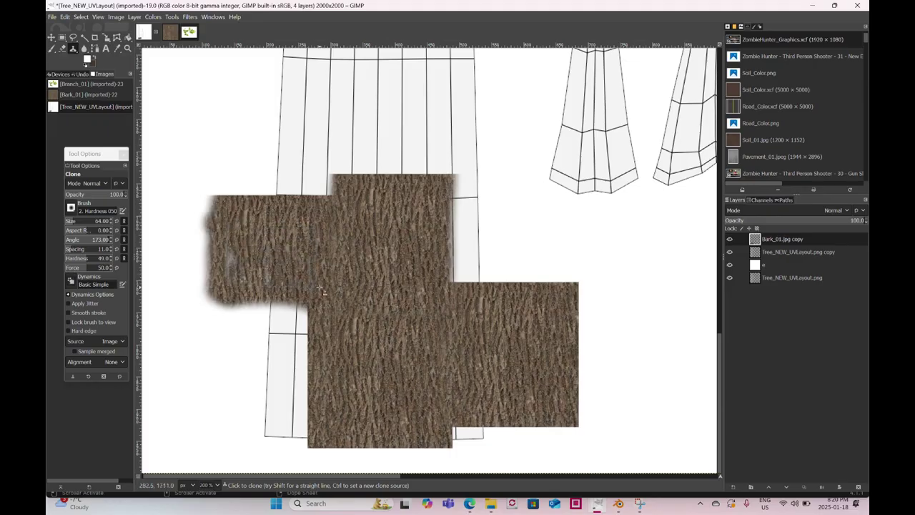
click(128, 48)
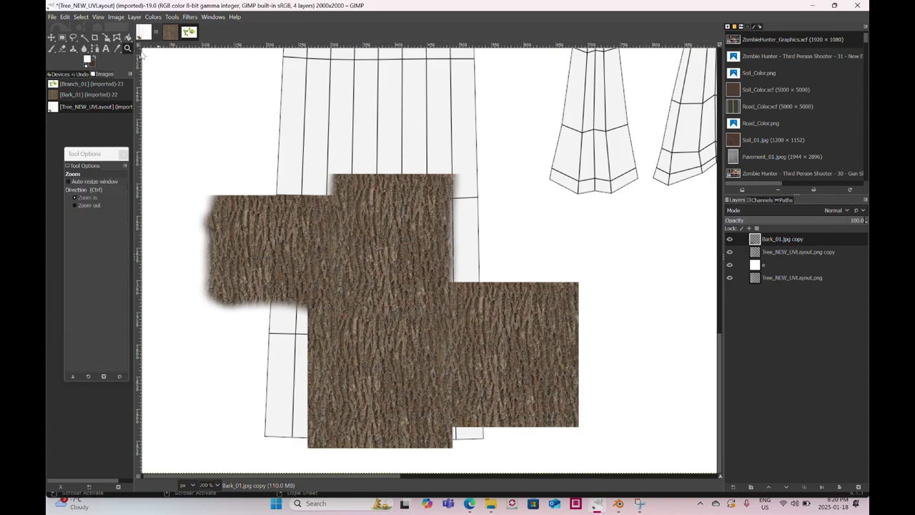
ctrl+click(357, 193)
ctrl+click(357, 193)
ctrl+click(358, 193)
scroll(439, 240, up, 5)
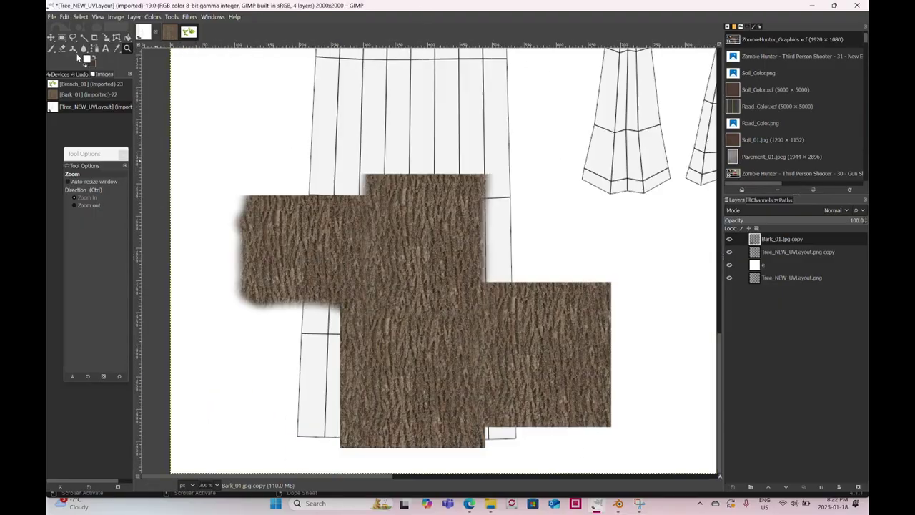
key(c)
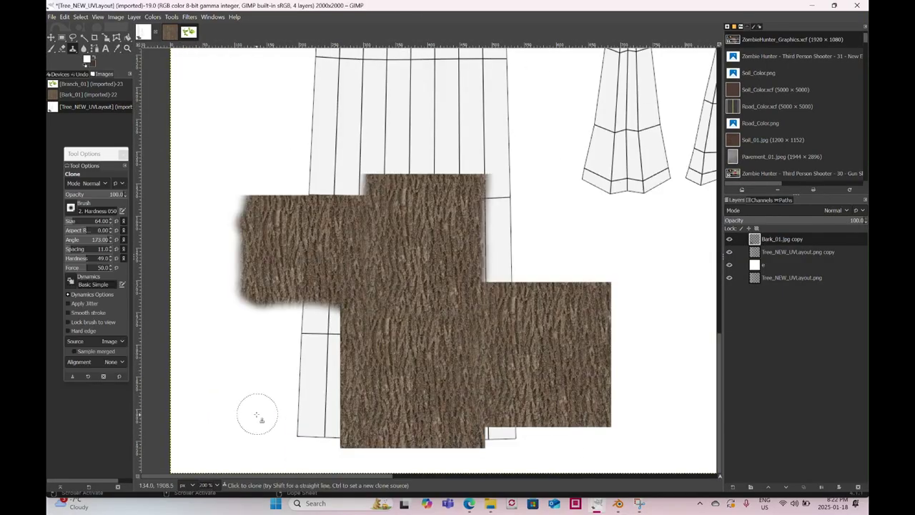
mouse_move(255, 419)
mouse_down()
mouse_move(594, 265)
mouse_move(562, 200)
mouse_move(286, 178)
mouse_move(481, 402)
mouse_move(486, 447)
mouse_move(608, 388)
mouse_move(556, 172)
mouse_move(286, 179)
mouse_up()
- Enlarge the Clone brush and paint separate large bark patches across the lower and middle parts of the UV layout
key(minus)
key(minus)
key(minus)
scroll(501, 286, up, 3)
drag(85, 220, 100, 220)
mouse_move(587, 321)
mouse_down()
mouse_move(622, 300)
mouse_move(614, 337)
mouse_up()
mouse_move(551, 240)
mouse_down()
mouse_move(526, 261)
mouse_move(461, 240)
mouse_up()
drag(600, 425, 664, 419)
mouse_move(651, 203)
mouse_down()
mouse_move(704, 247)
mouse_move(647, 196)
mouse_up()
- Clone bark over all remaining gaps with a 449 px brush until it fills the entire 2000 × 2000 image
click(128, 49)
ctrl+click(583, 402)
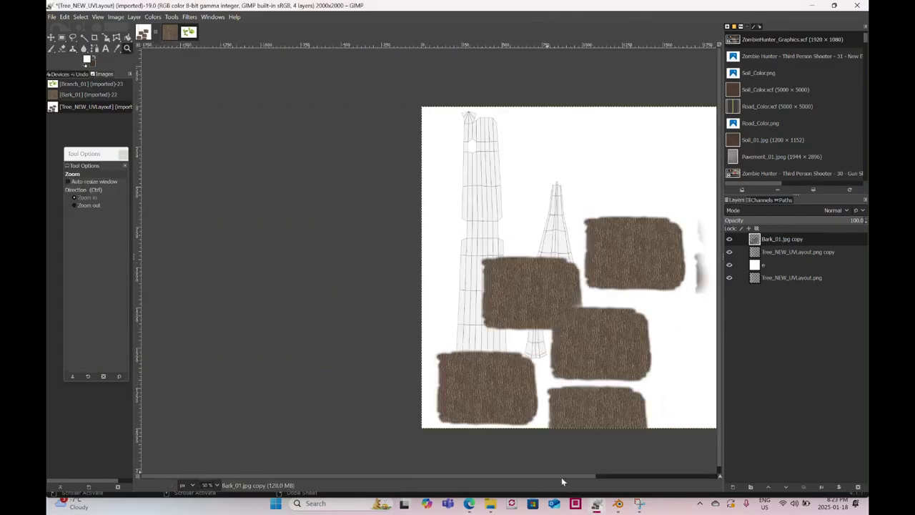
drag(563, 477, 643, 477)
click(72, 49)
mouse_move(287, 277)
mouse_down()
mouse_move(322, 268)
mouse_move(318, 193)
mouse_move(343, 236)
mouse_move(293, 208)
mouse_move(318, 345)
mouse_move(301, 358)
mouse_move(358, 400)
mouse_move(457, 358)
mouse_move(414, 262)
mouse_move(308, 229)
mouse_move(565, 258)
mouse_move(506, 432)
mouse_move(265, 205)
mouse_move(535, 133)
mouse_move(576, 143)
mouse_up()
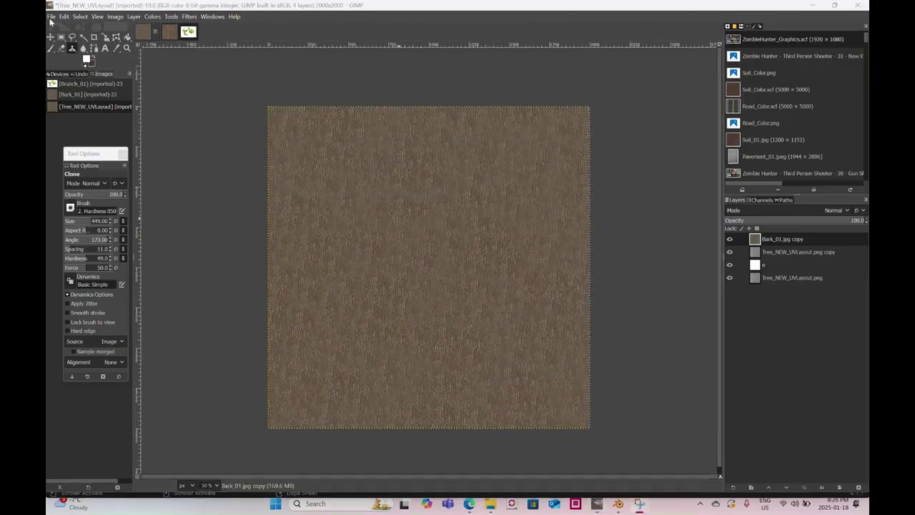
- Export the bark texture as Tree_NEW_Color.png in the Textures folder
click(52, 17)
click(68, 154)
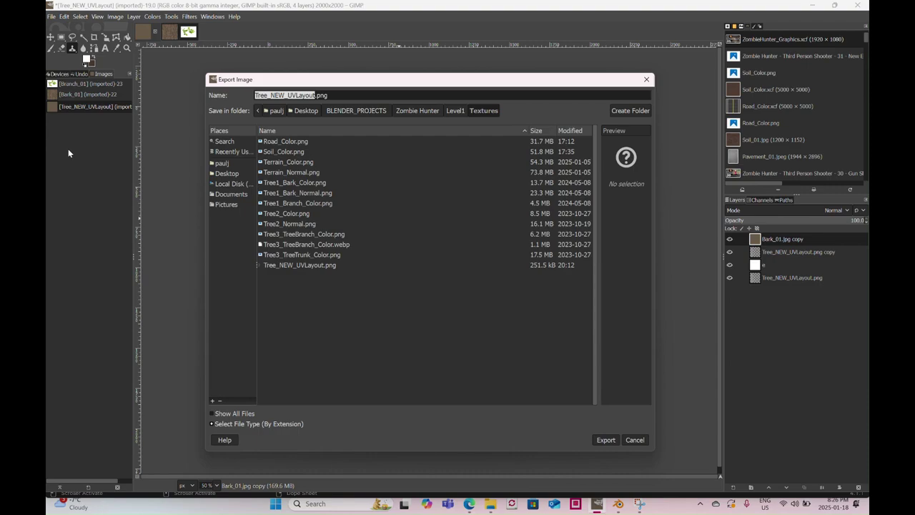
key(Right)
key(BackSpace)
key(BackSpace)
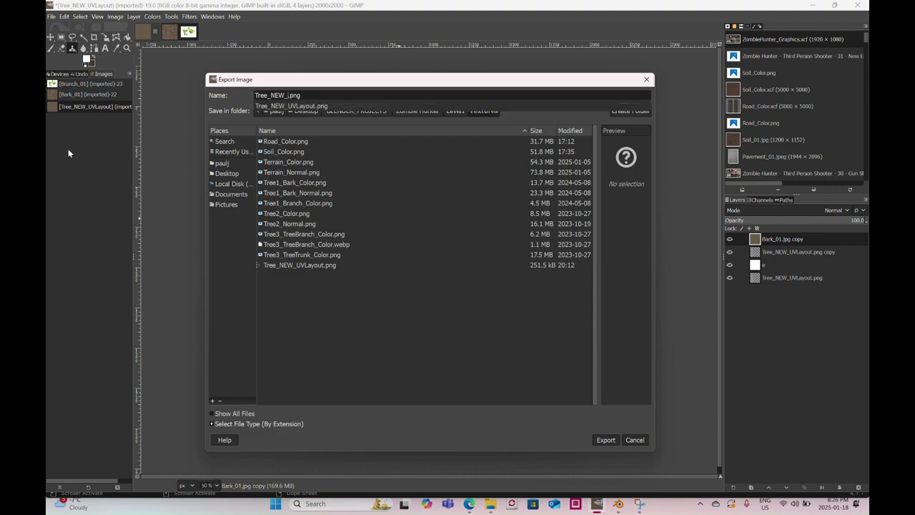
text(Color)
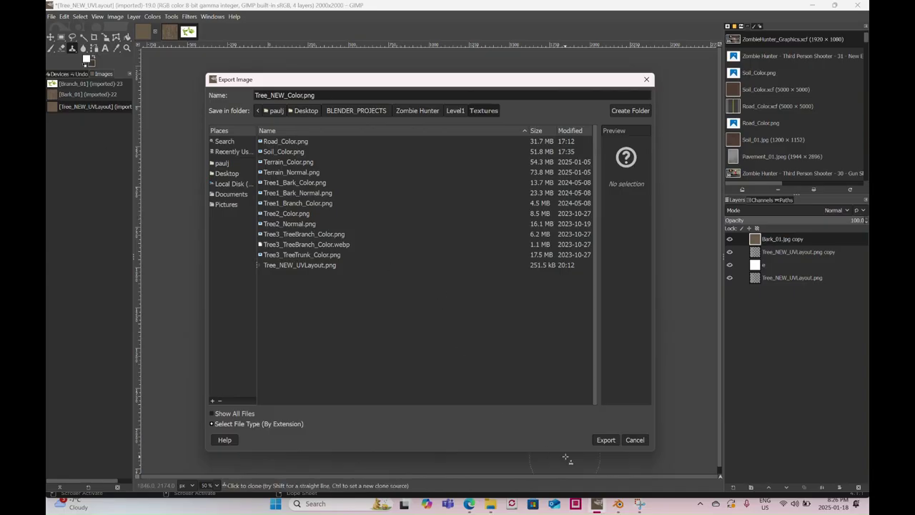
- Export the bark image as Tree_NEW_Color.png to the Textures folder and save the layered project as Tree_NEW_Color.xcf
click(603, 439)
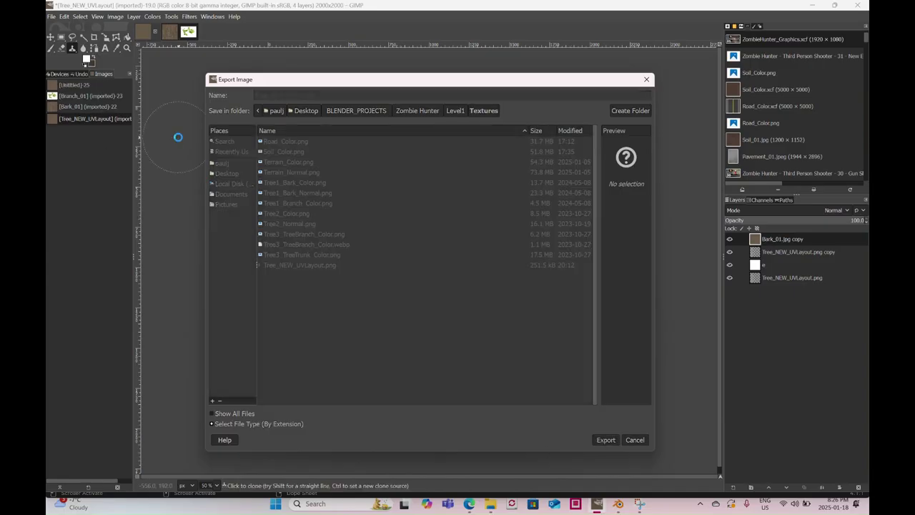
click(478, 358)
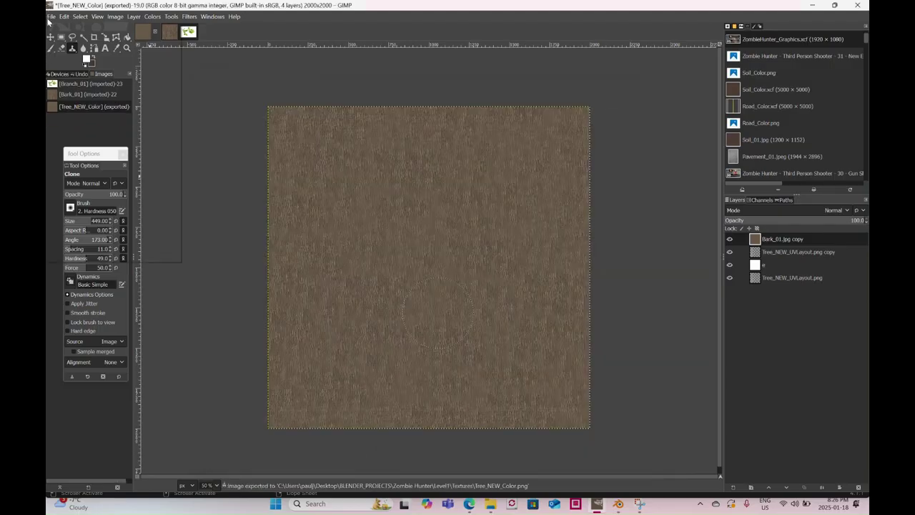
click(51, 16)
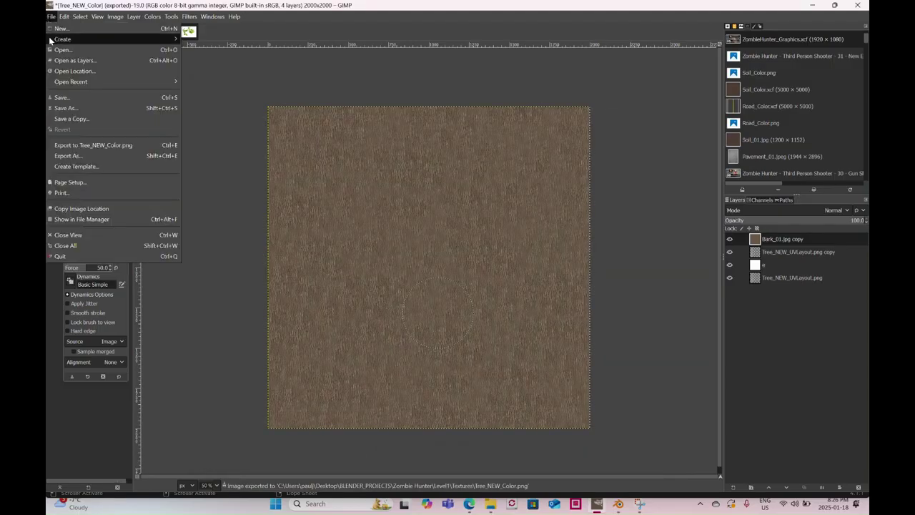
click(67, 106)
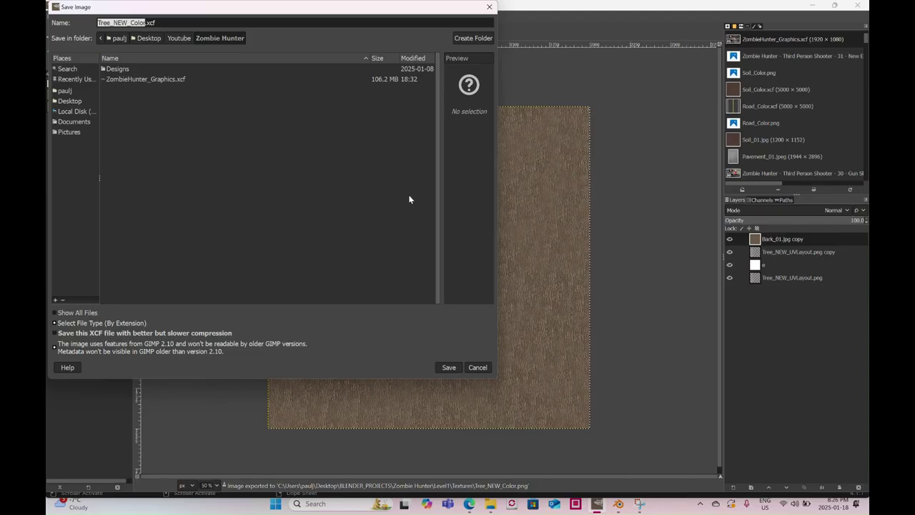
click(448, 367)
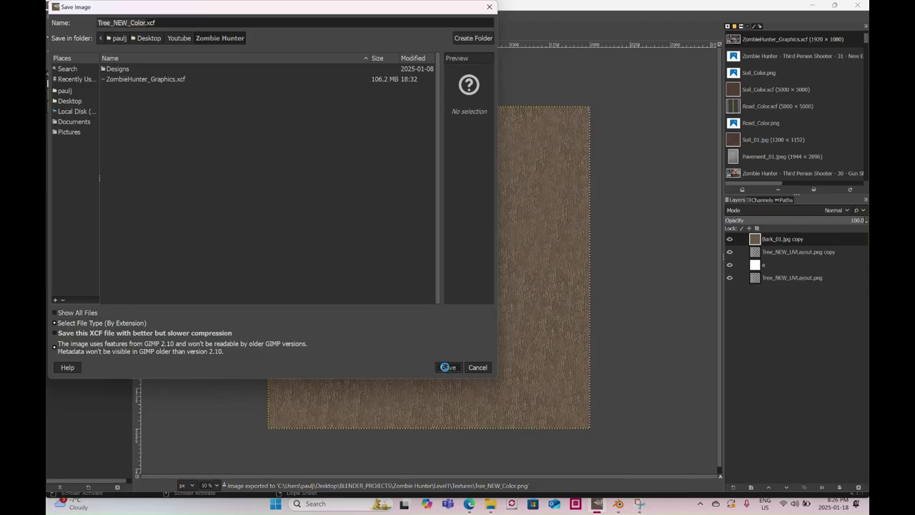
- Switch to Blender and set the viewport level of Tree1's Subdivision modifier to 1
click(619, 504)
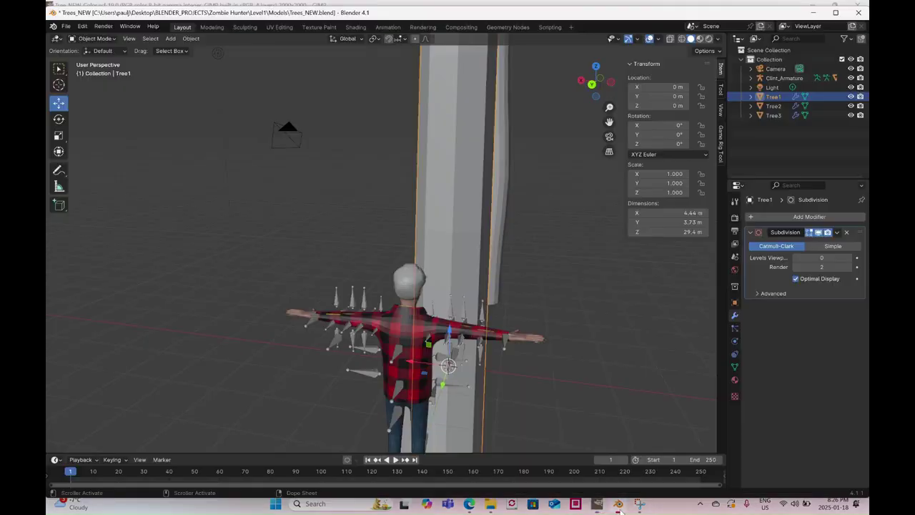
mouse_move(450, 238)
middle_down()
mouse_move(326, 230)
mouse_move(445, 237)
middle_up()
scroll(423, 230, down, 2)
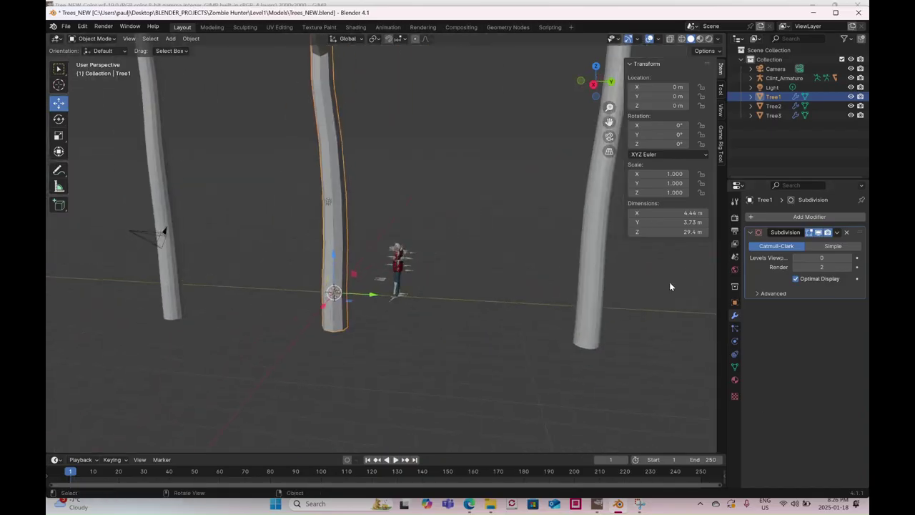
click(819, 258)
text(1)
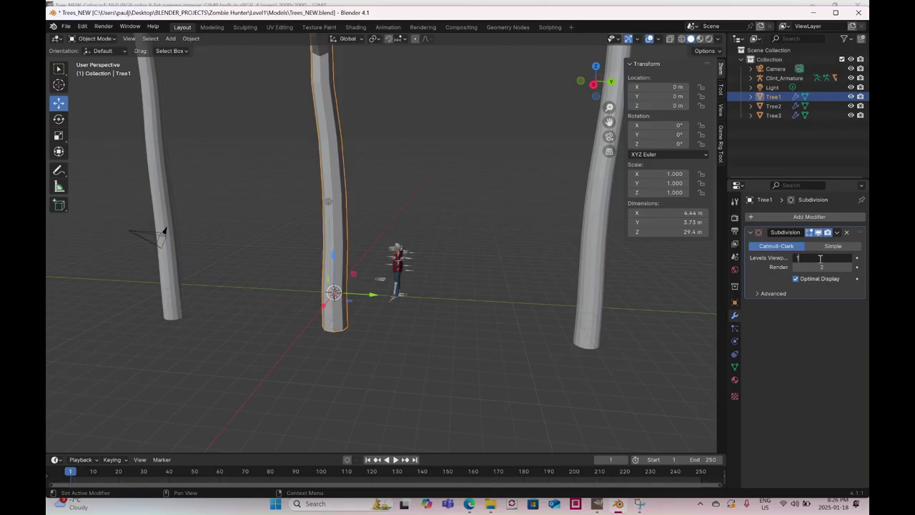
key(Return)
- Create a new material on Tree1 and name it Tree_NEW_MAT
click(735, 379)
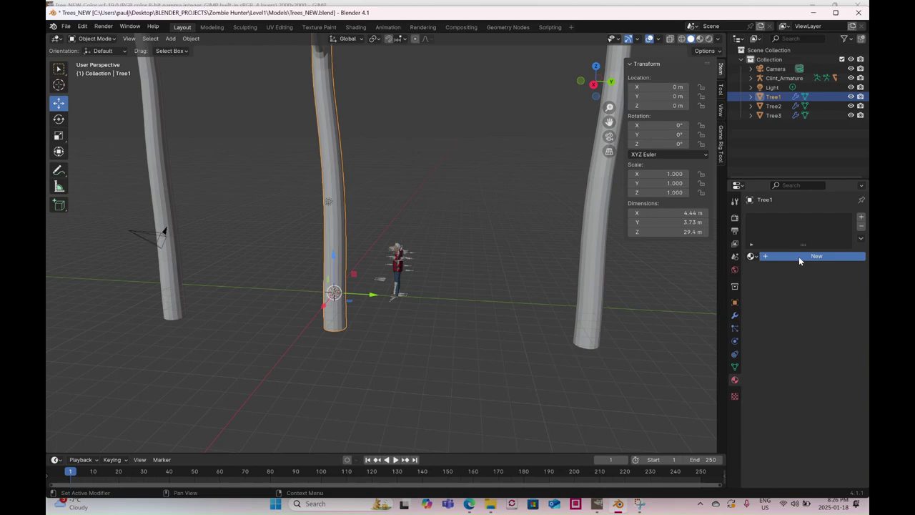
click(780, 256)
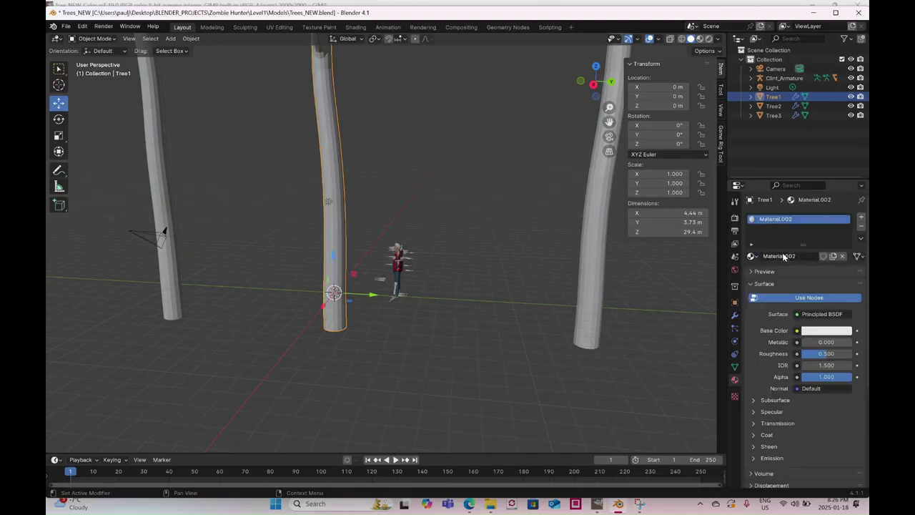
text(Tree_NEW)
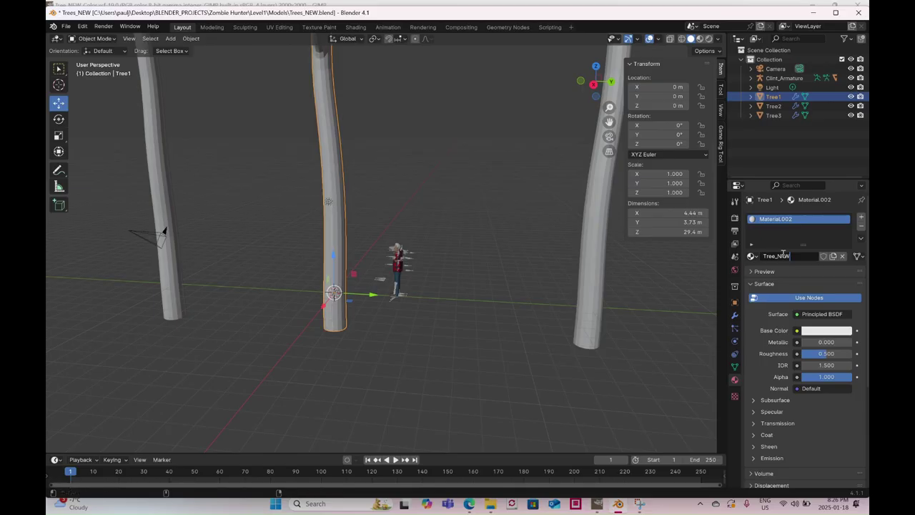
text(_MAT)
key(Return)
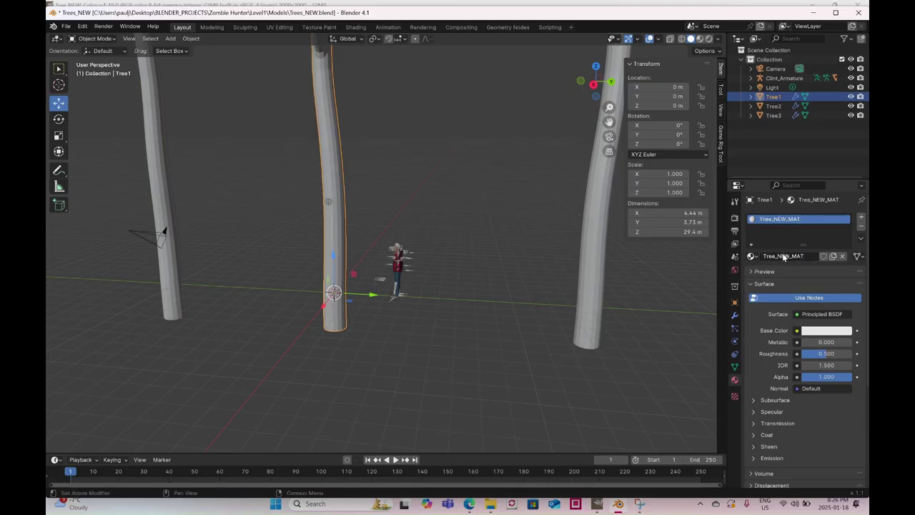
- Give the material's base color an image texture, loading Tree_NEW_Color.png from the Level1 Textures folder
click(797, 330)
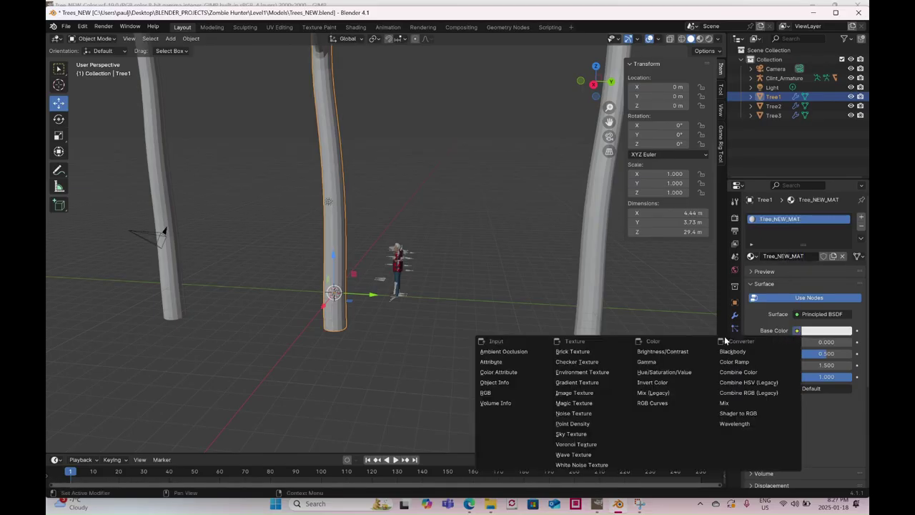
click(597, 393)
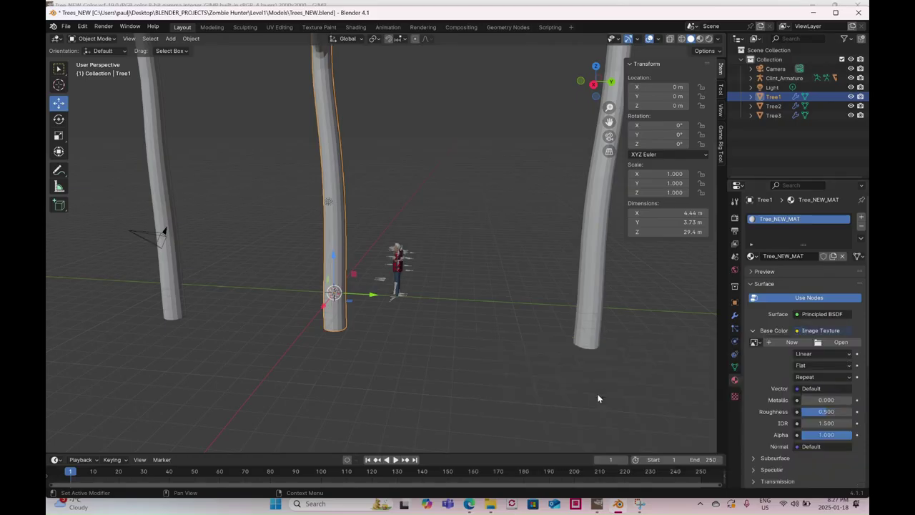
click(838, 342)
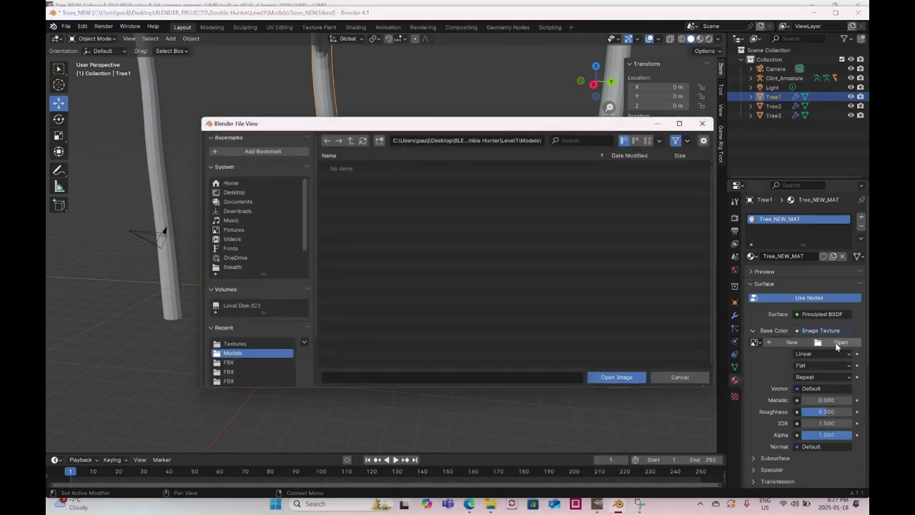
click(350, 140)
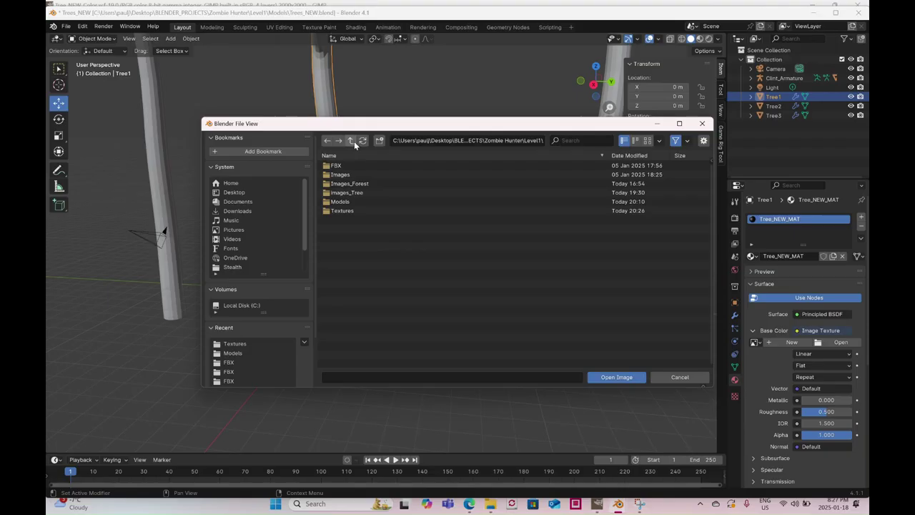
double_click(341, 211)
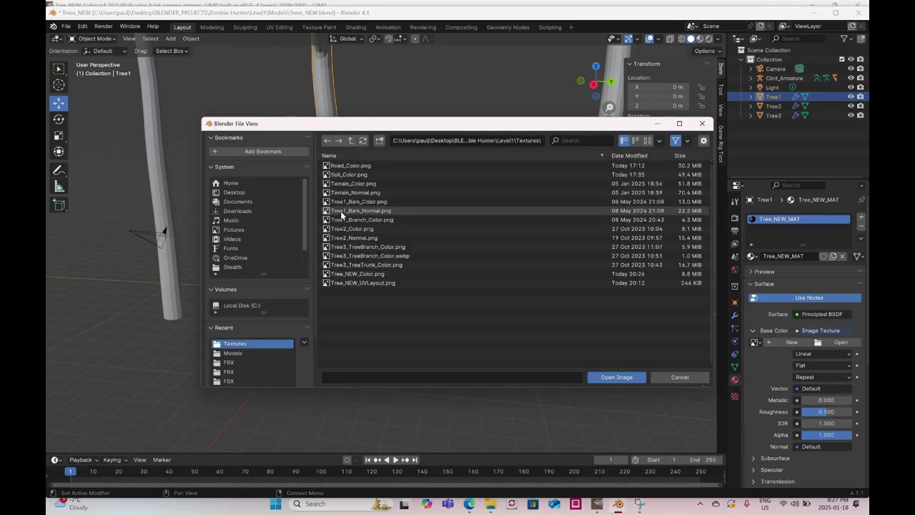
double_click(357, 274)
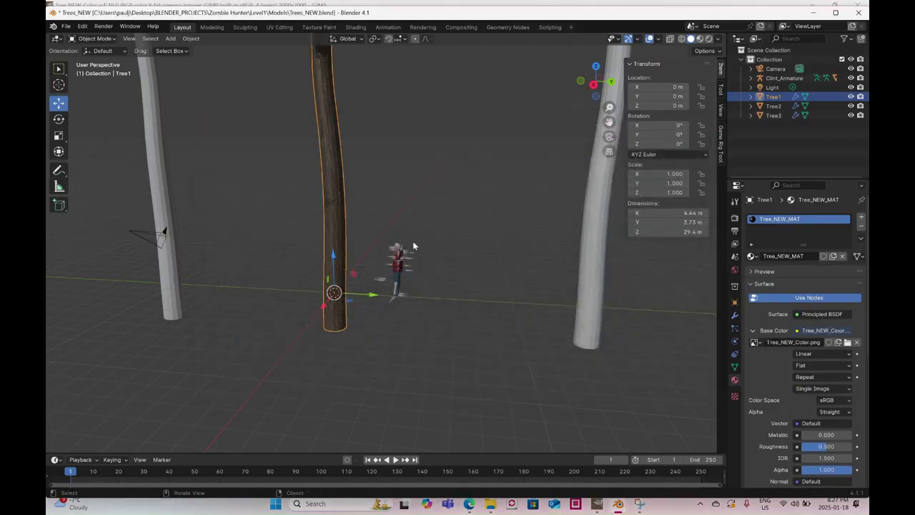
- Inspect the bark texture on Tree1 up close and from a distance, comparing it with the untextured trees
middle_drag(413, 243, 352, 221)
scroll(347, 221, up, 4)
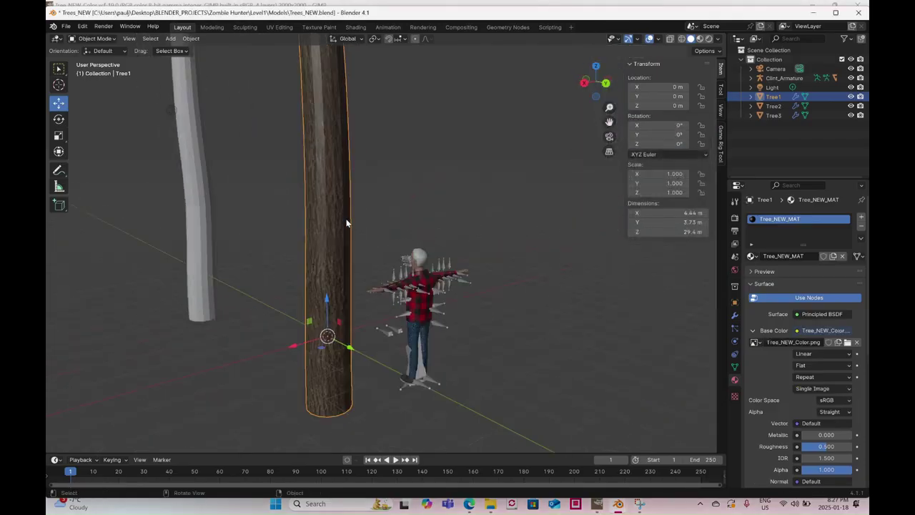
scroll(346, 221, up, 4)
middle_drag(344, 221, 377, 222)
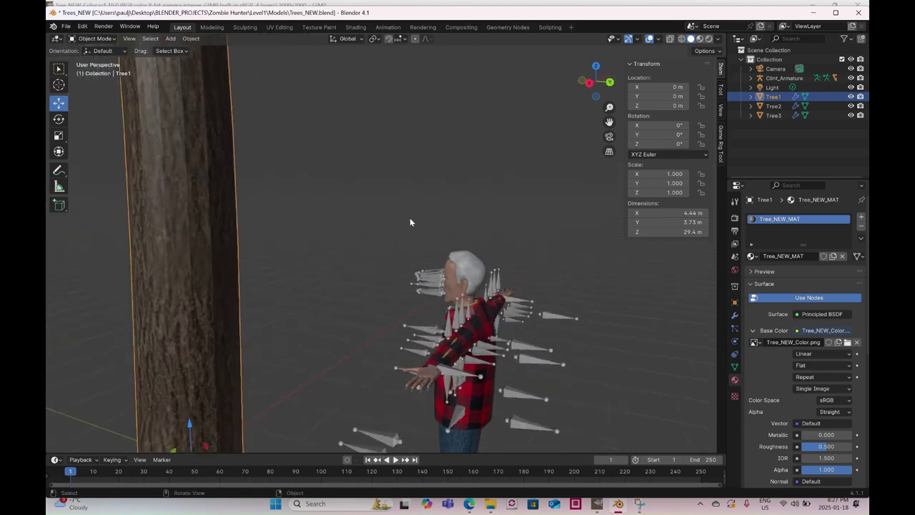
scroll(410, 217, down, 12)
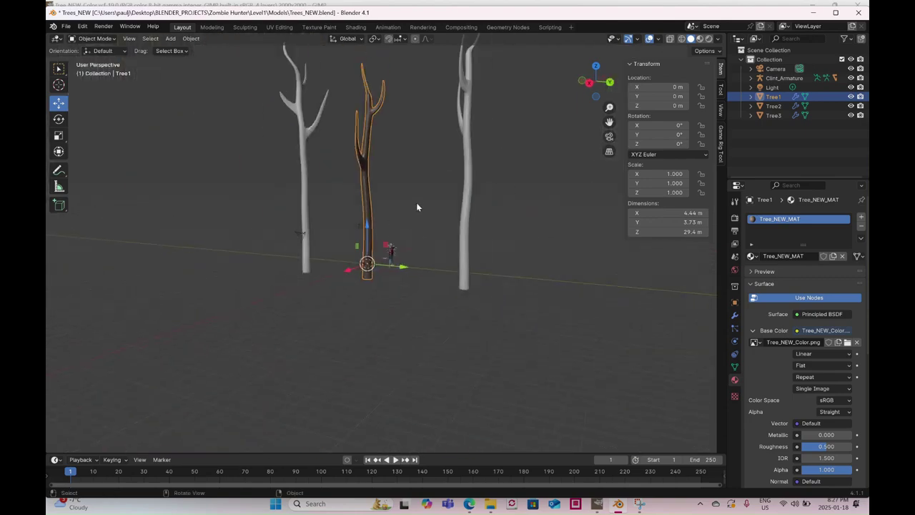
middle_drag(424, 183, 487, 235)
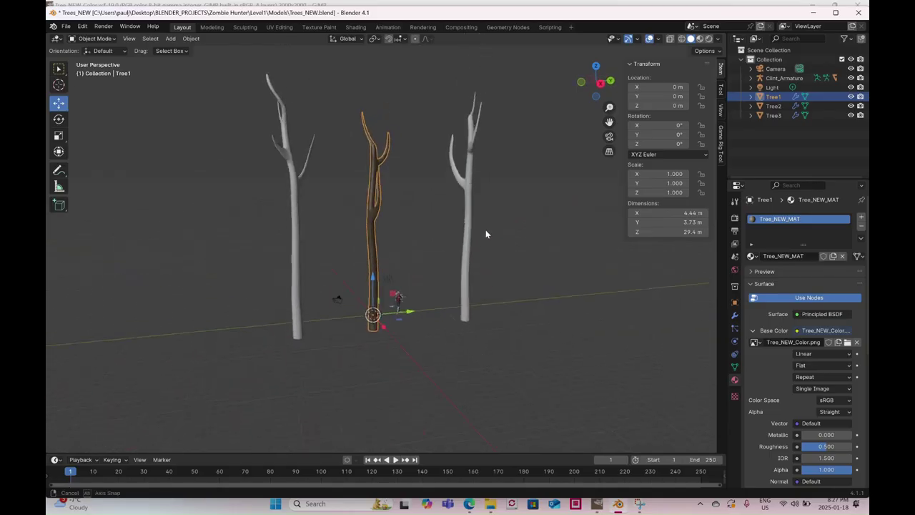
scroll(486, 231, up, 3)
- Assign the existing Tree_NEW_MAT material to Tree3 and Tree2
click(524, 219)
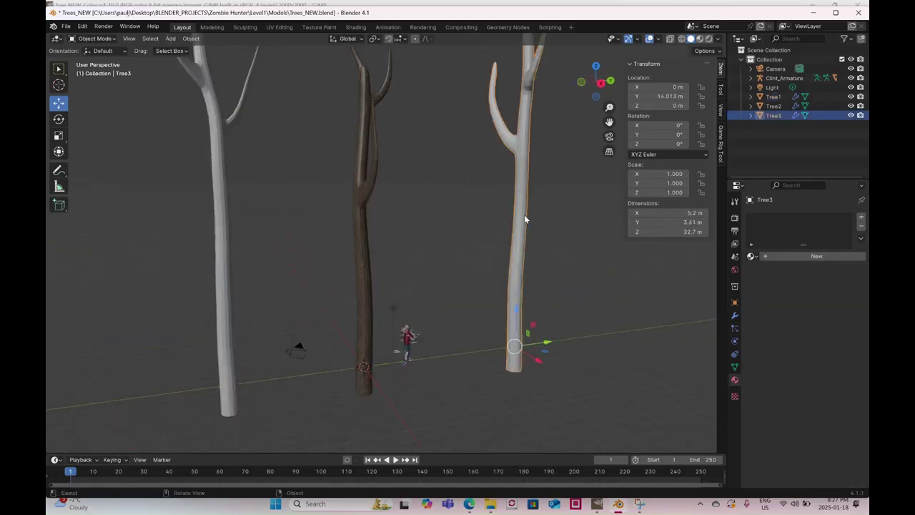
click(752, 256)
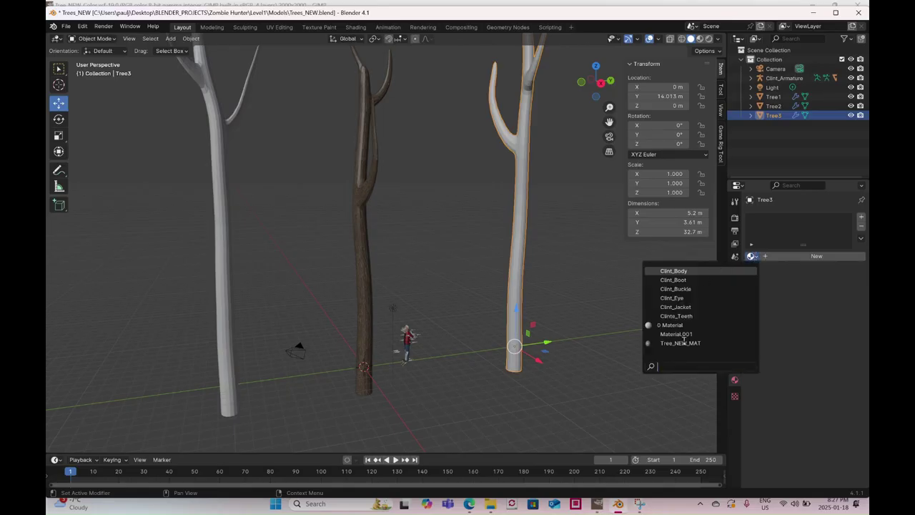
click(683, 344)
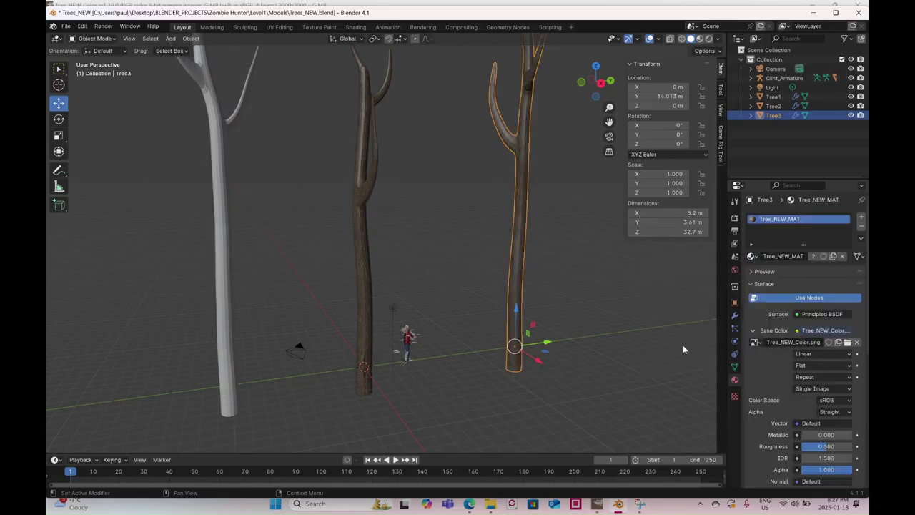
click(222, 218)
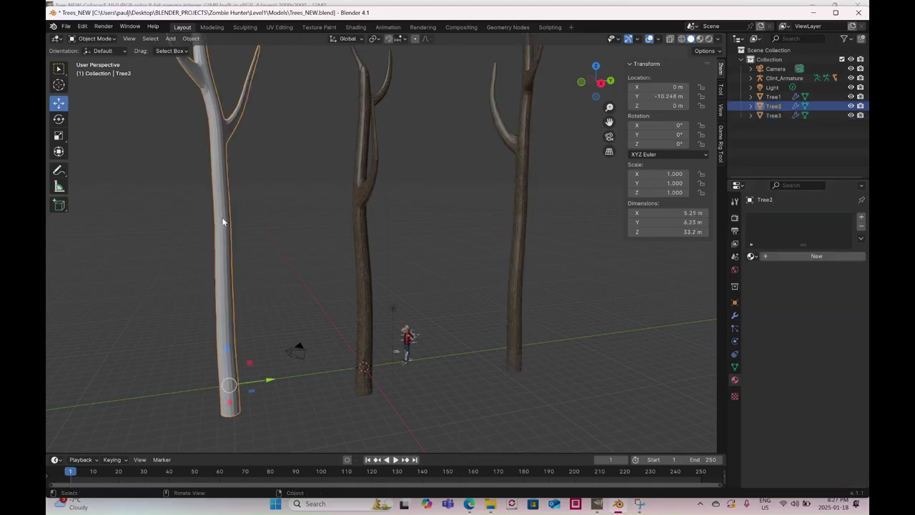
click(751, 258)
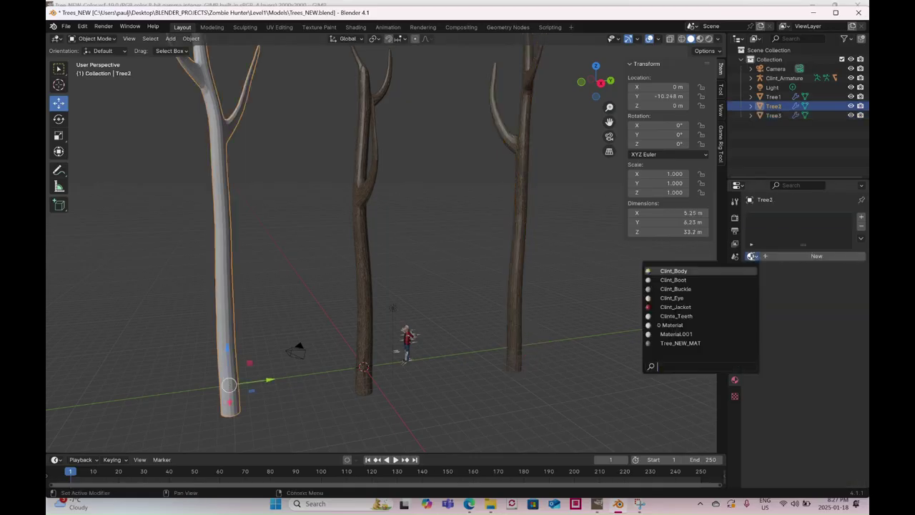
click(694, 345)
- Examine how the bark texture sits on Tree2's trunk, branches and branch joints, and on all three trees together
middle_drag(221, 224, 352, 229)
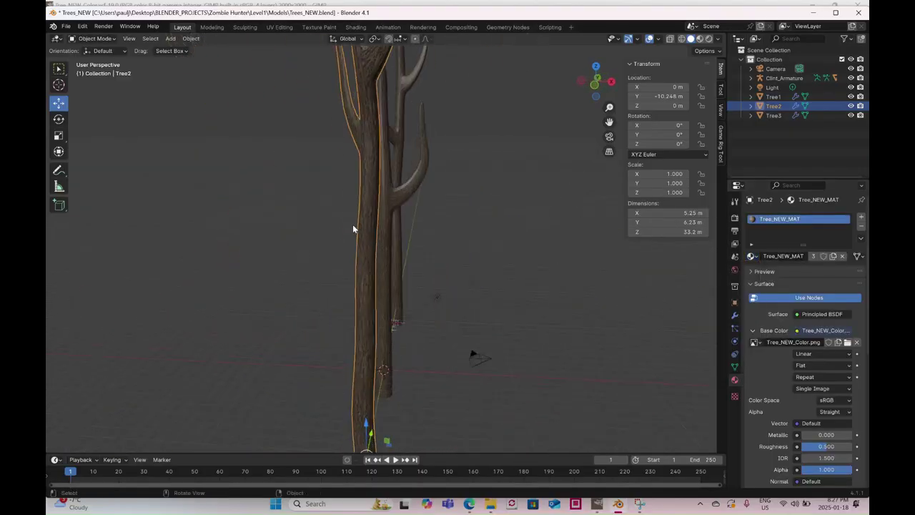
scroll(360, 195, up, 3)
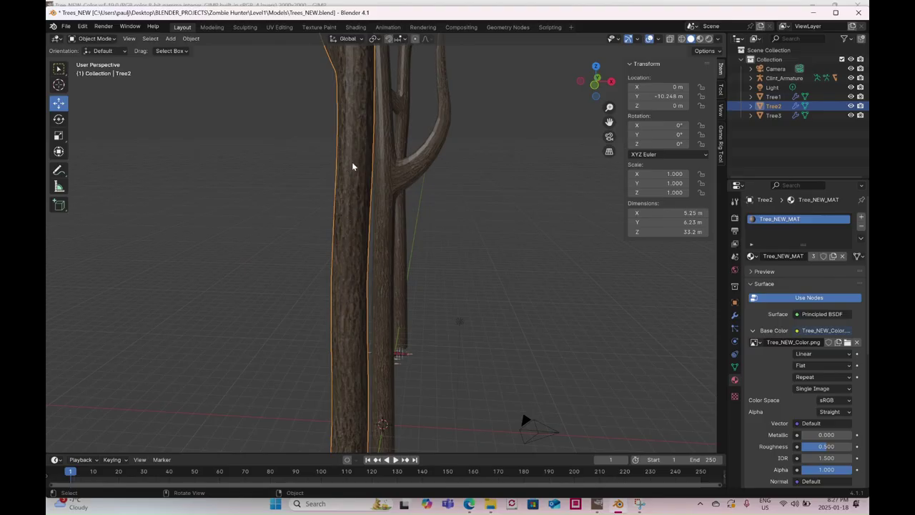
middle_drag(361, 137, 491, 324)
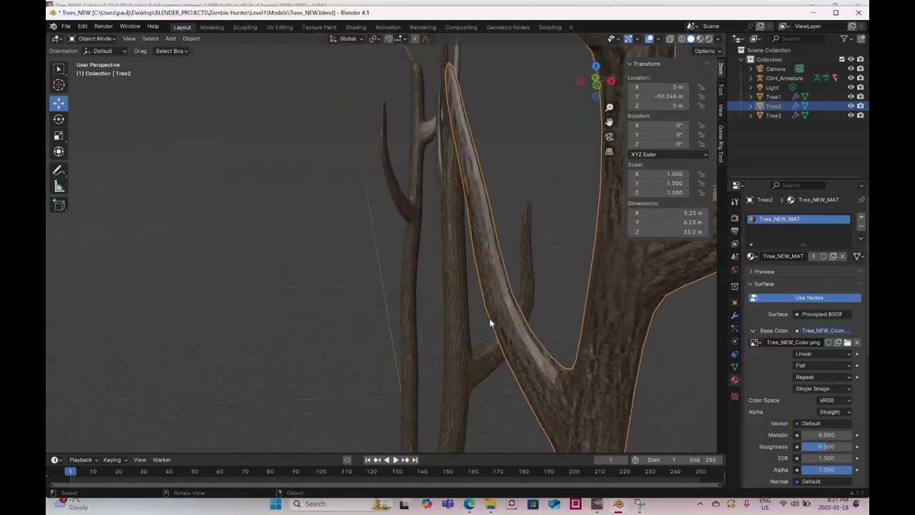
middle_drag(510, 270, 508, 181)
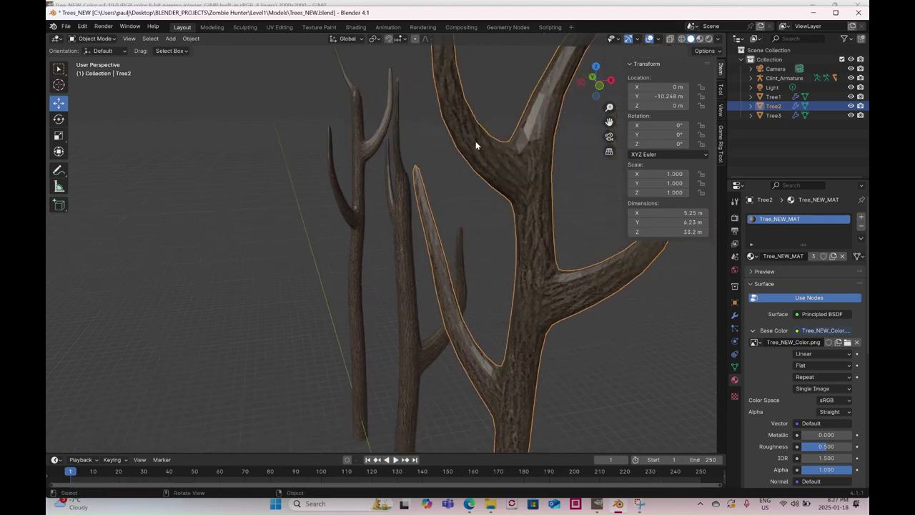
scroll(581, 284, down, 5)
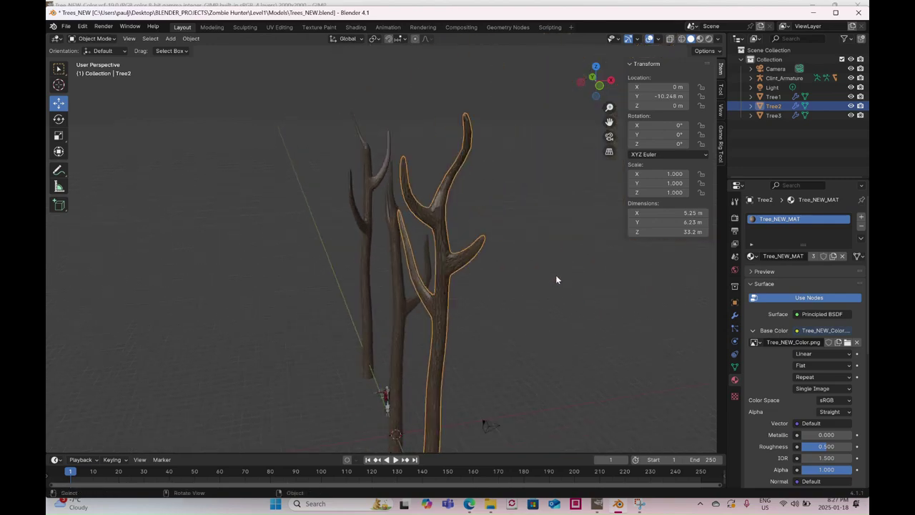
scroll(463, 218, up, 4)
middle_drag(467, 220, 426, 182)
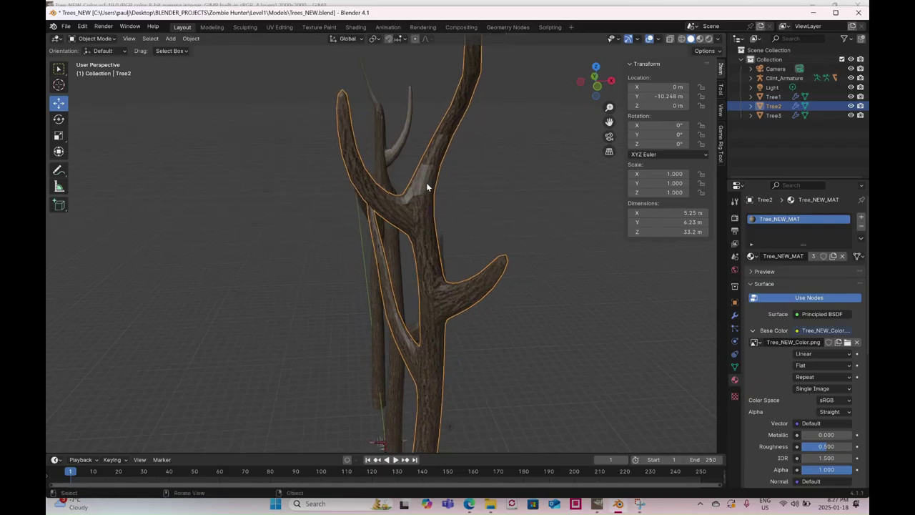
scroll(457, 342, down, 6)
middle_drag(457, 341, 289, 86)
scroll(399, 315, up, 3)
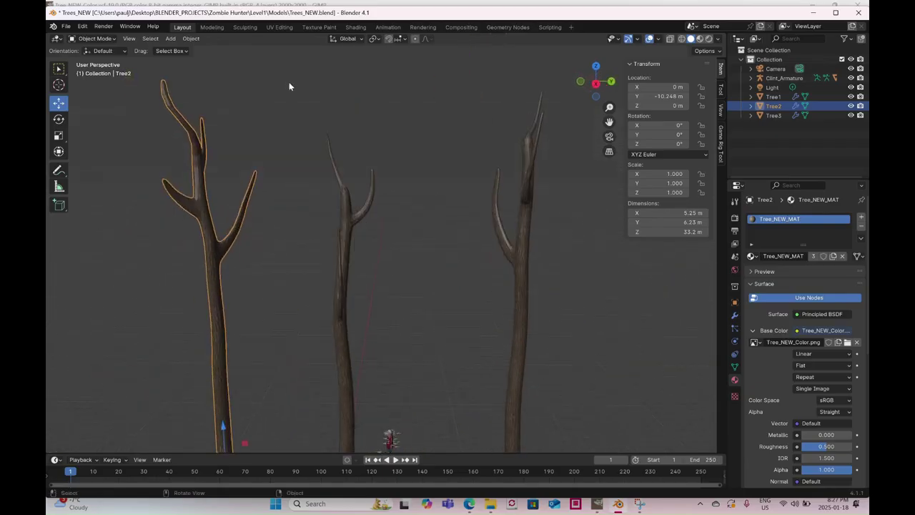
- Examine how Tree2's UV islands lie over the bark texture in the UV Editing workspace
click(279, 27)
scroll(229, 208, down, 4)
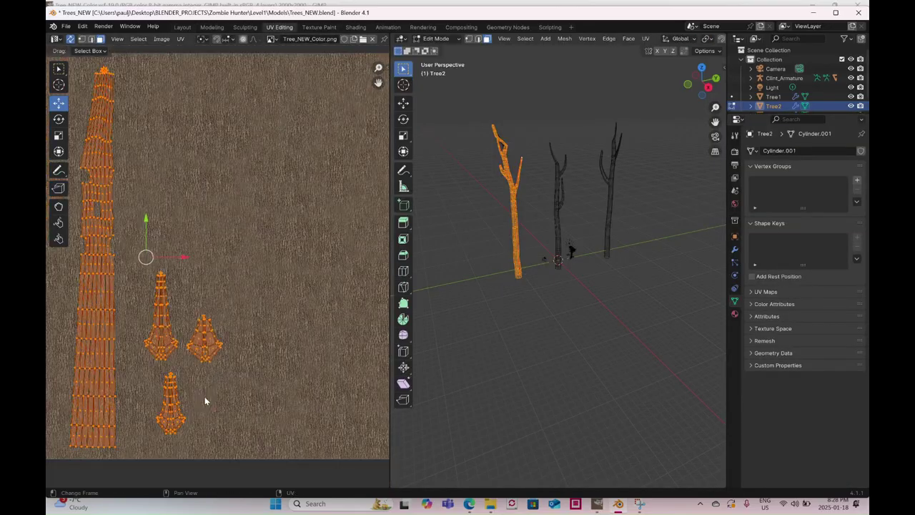
scroll(227, 334, up, 5)
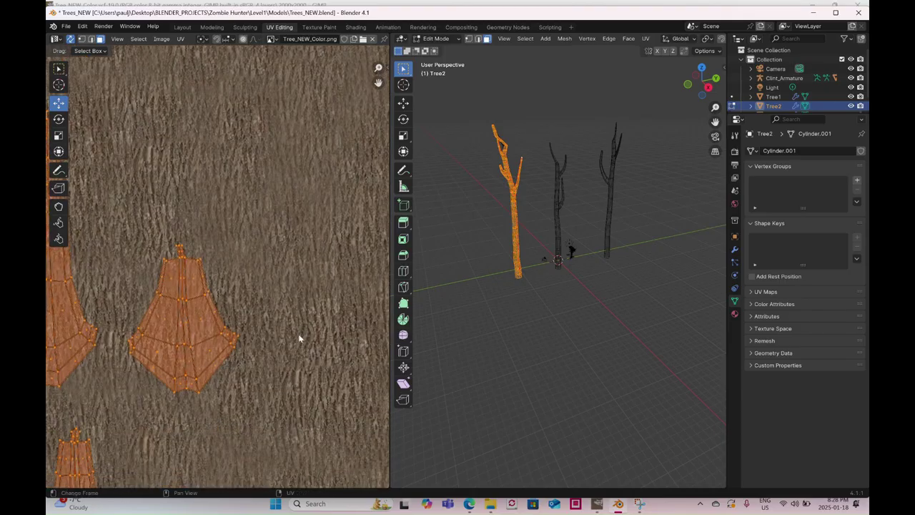
scroll(298, 351, up, 4)
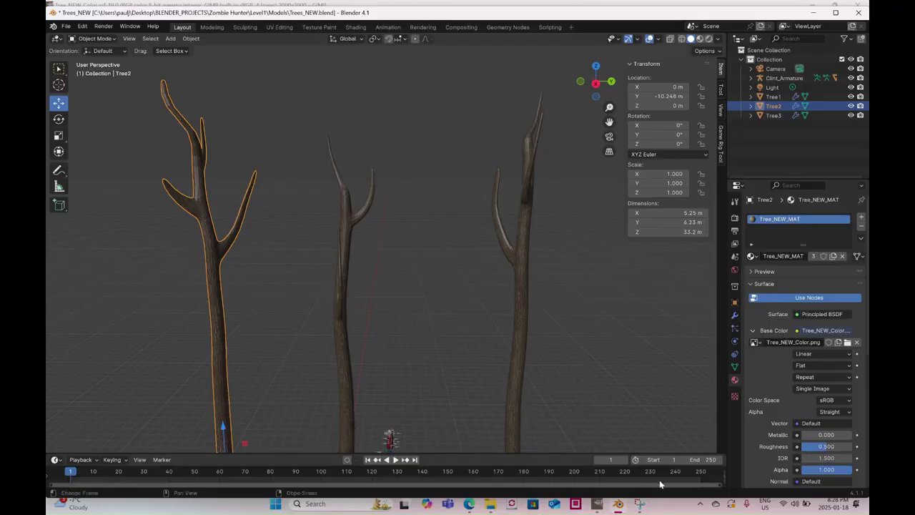
- Switch to GIMP and bring up the Branch_01 image enlarged to 200%
click(597, 503)
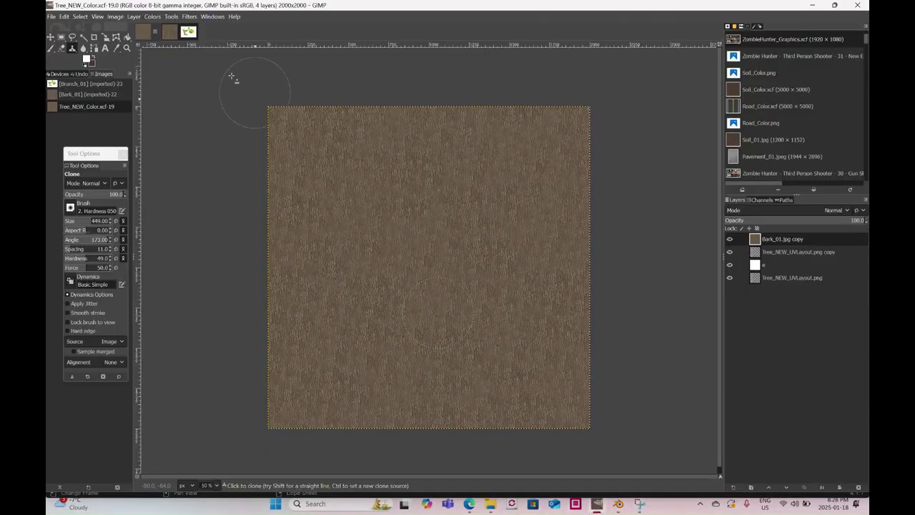
click(186, 33)
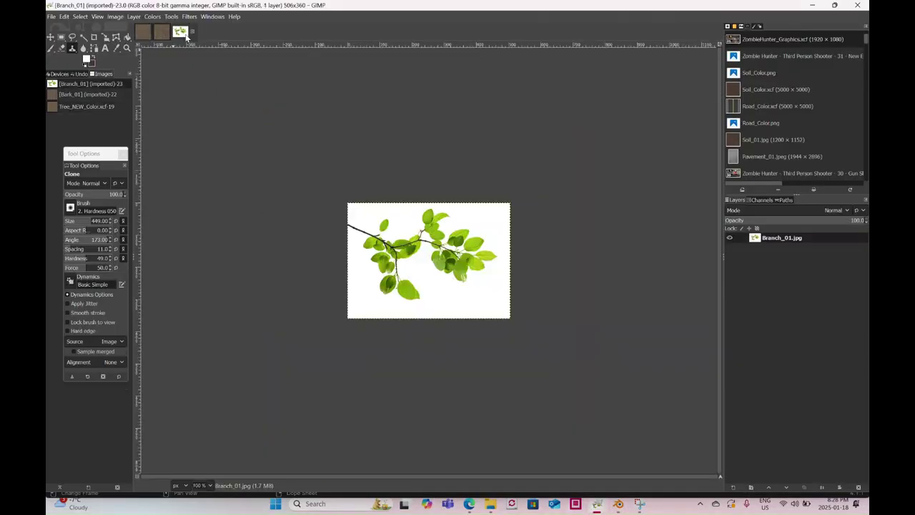
click(127, 48)
click(492, 272)
click(492, 273)
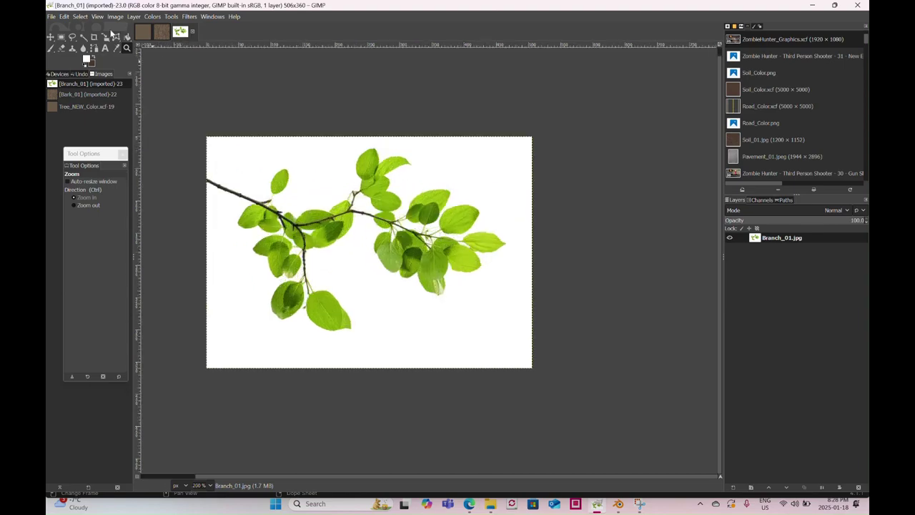
click(115, 17)
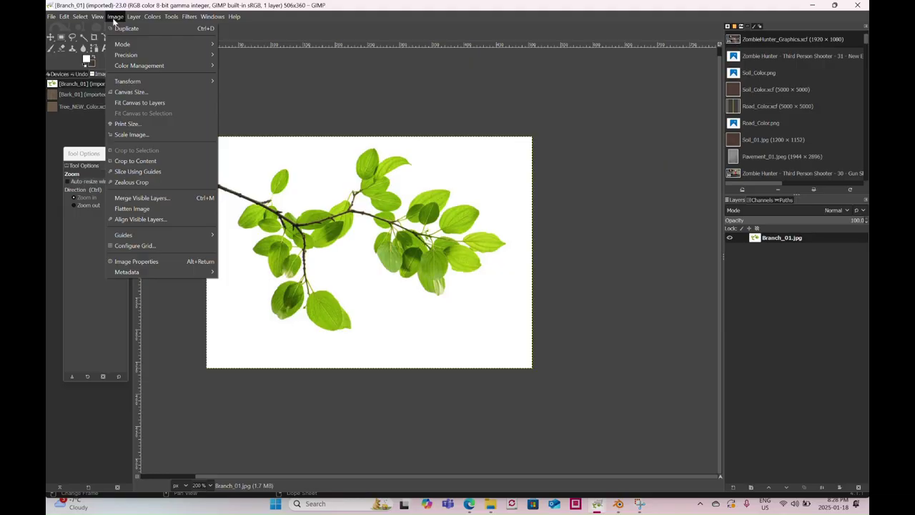
click(130, 91)
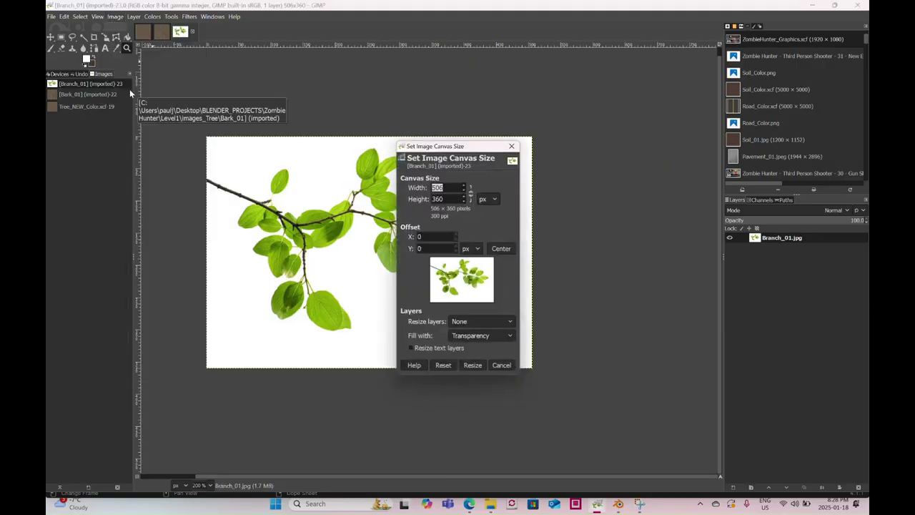
click(512, 145)
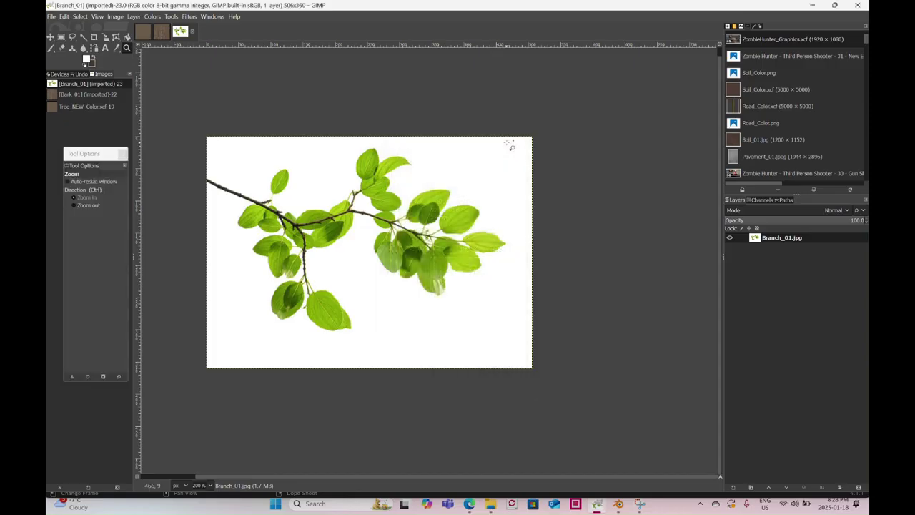
- Add an alpha channel to the Branch_01.jpg layer and delete the white background around the branch using Fuzzy Select
right_click(790, 240)
click(732, 256)
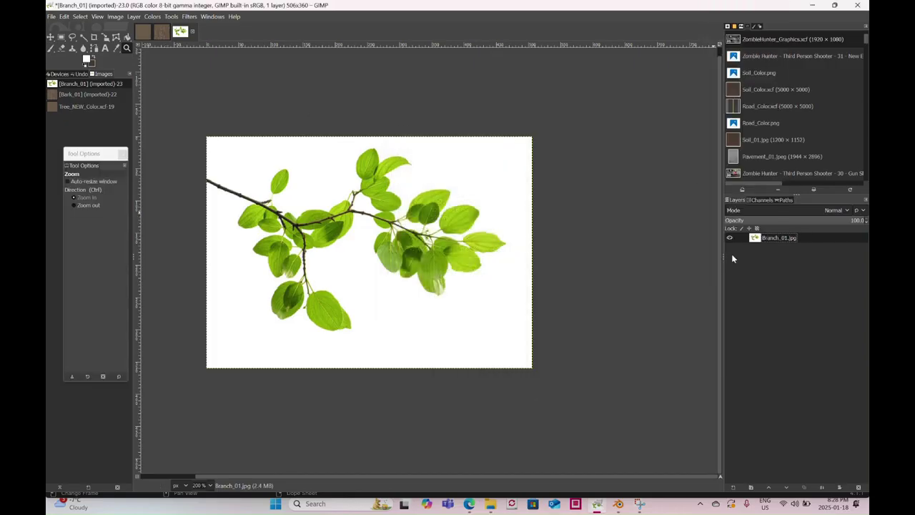
click(83, 38)
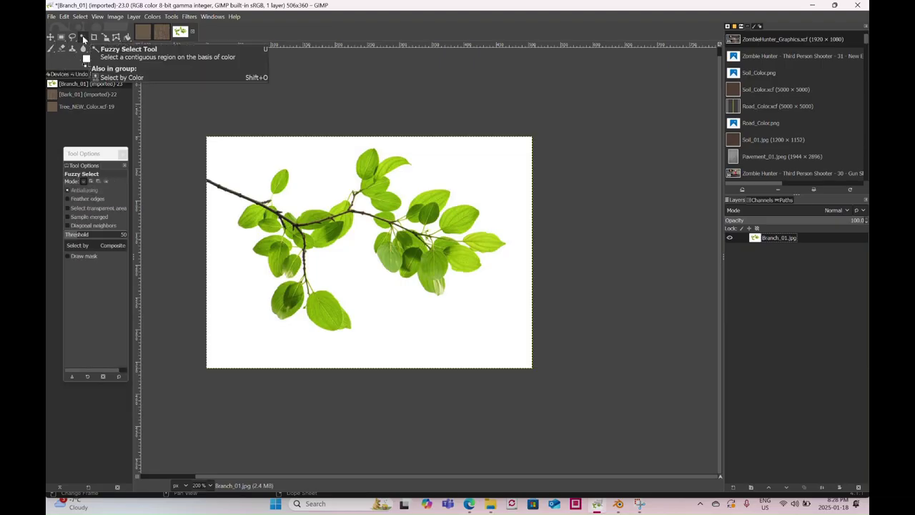
click(234, 150)
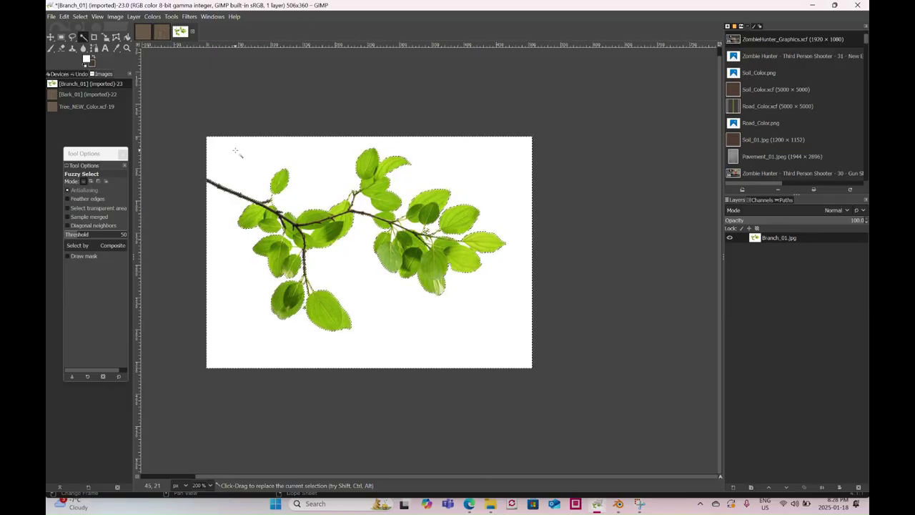
key(Delete)
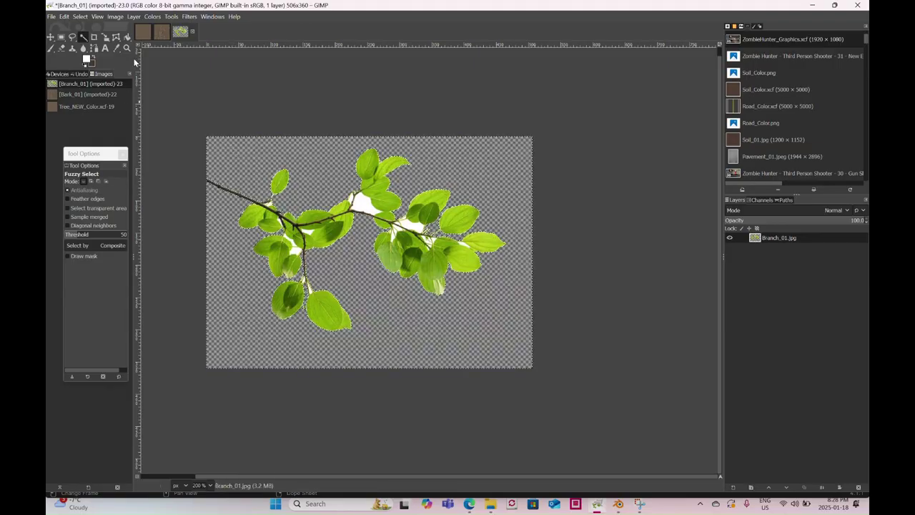
- Try clearing the white gap beside the upper leaf cluster using Fuzzy Select with a threshold of 10
key(z)
click(331, 194)
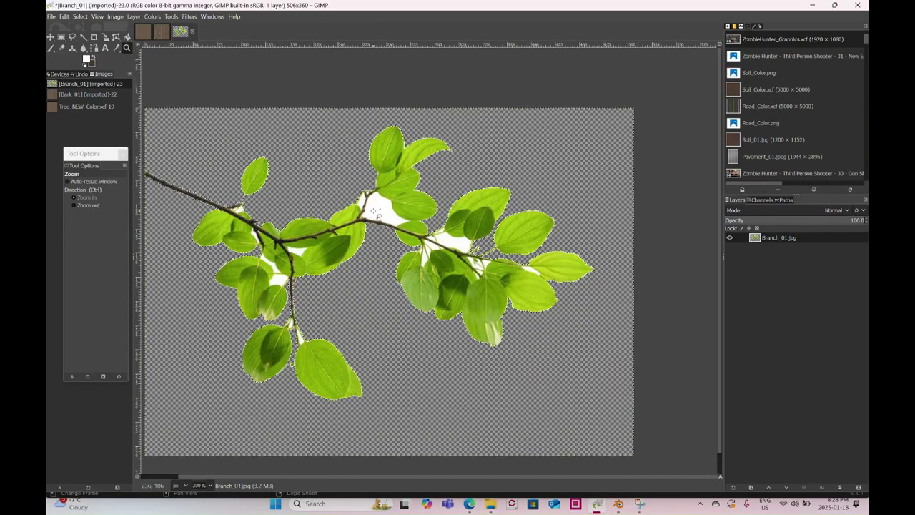
click(376, 211)
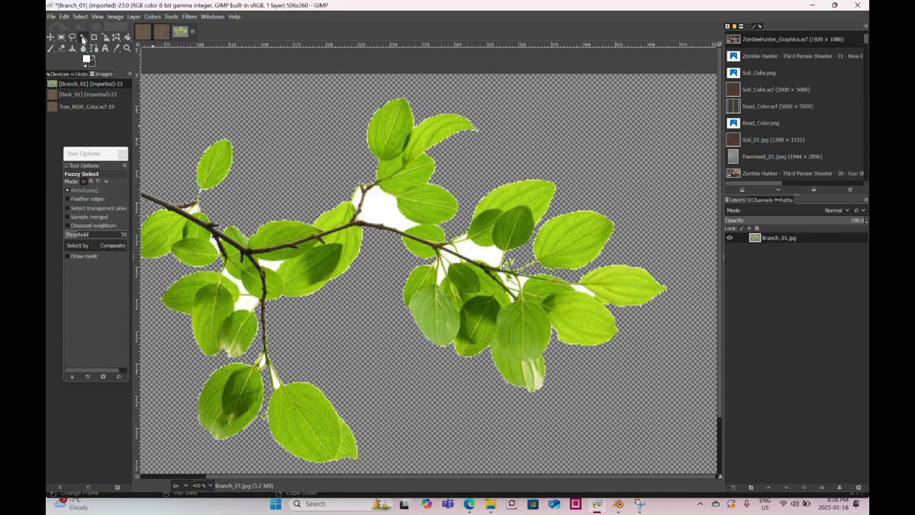
click(83, 37)
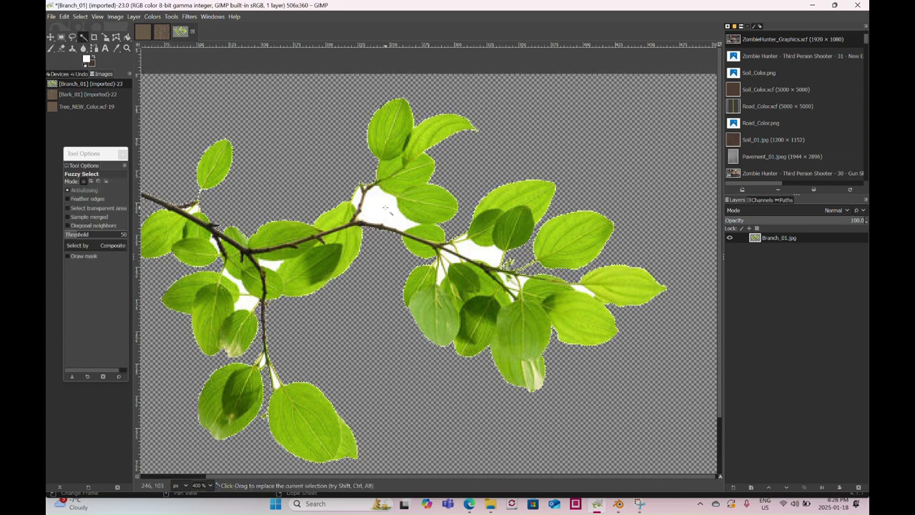
click(70, 236)
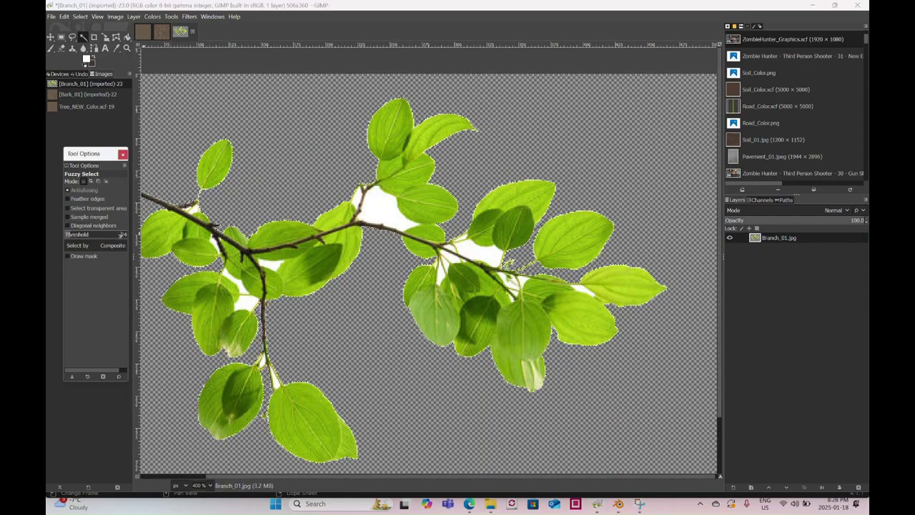
double_click(123, 235)
text(10)
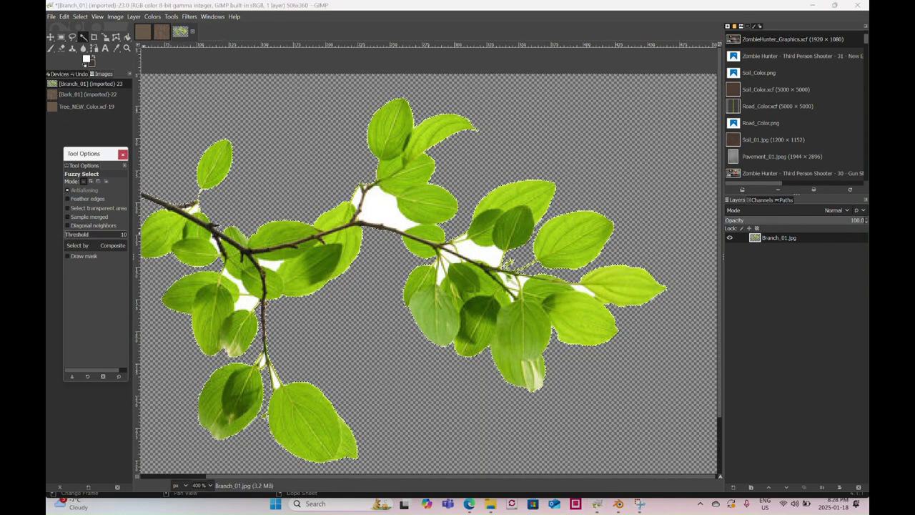
click(376, 209)
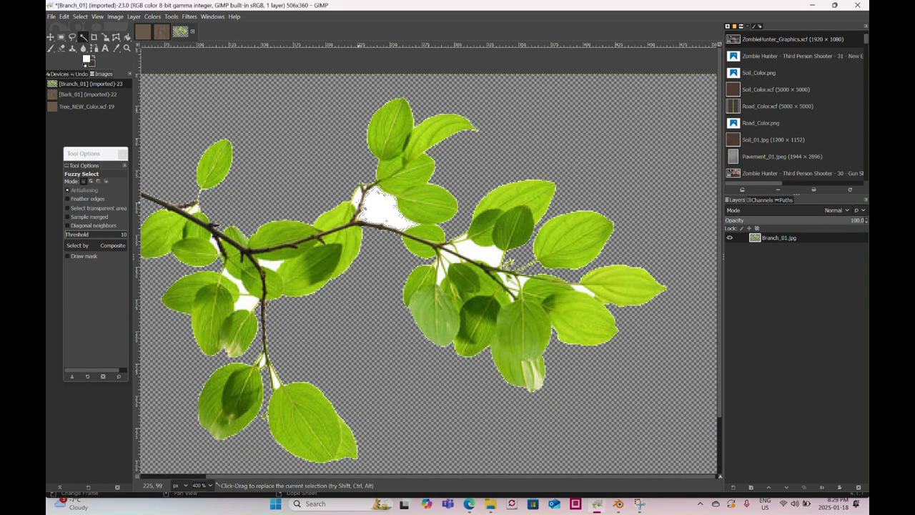
key(Delete)
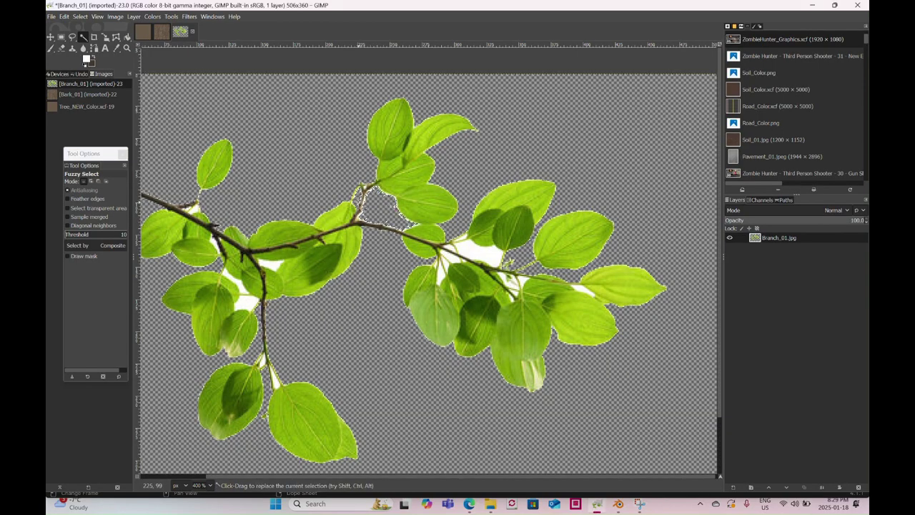
click(473, 250)
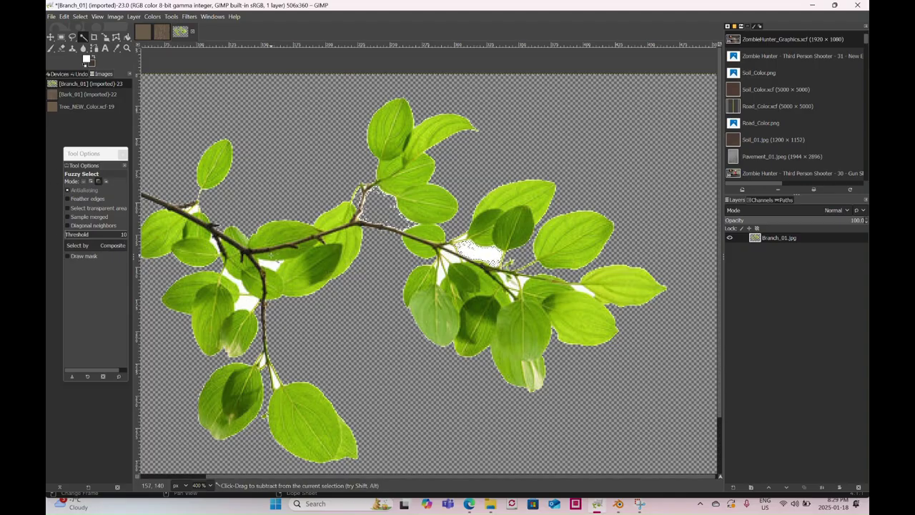
key(ctrl+z)
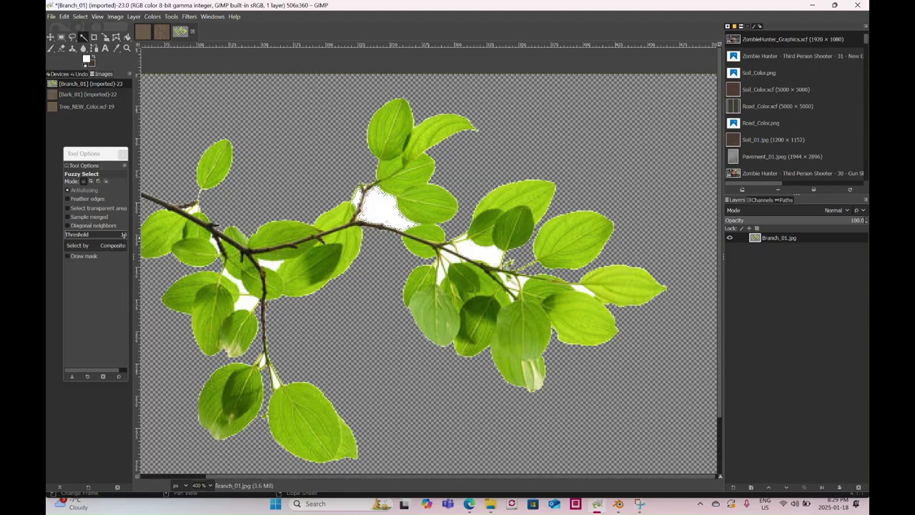
- Try clearing the white gaps around the right-hand leaf cluster using Fuzzy Select with a threshold of 20
click(123, 234)
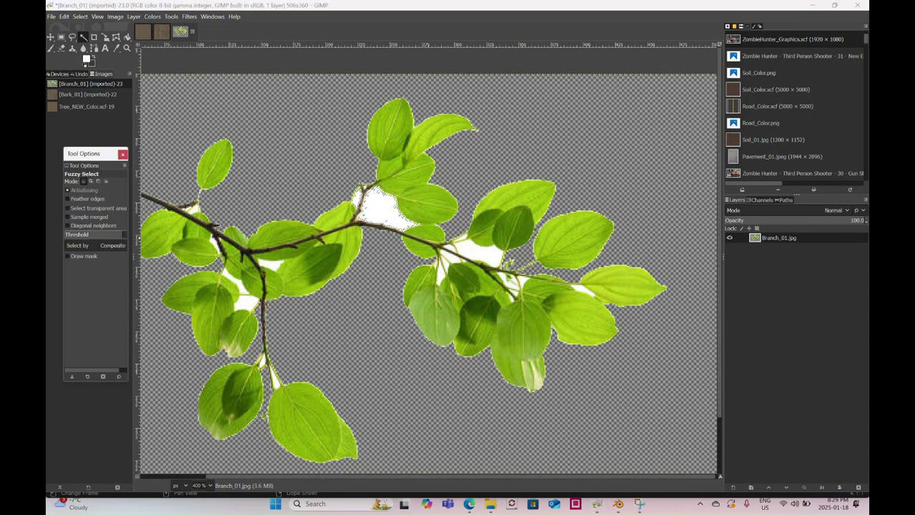
click(473, 250)
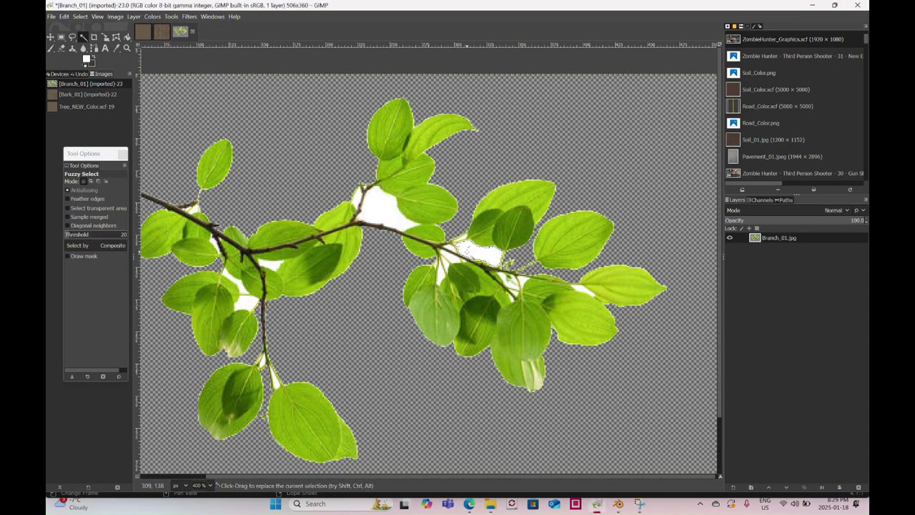
key(shift)
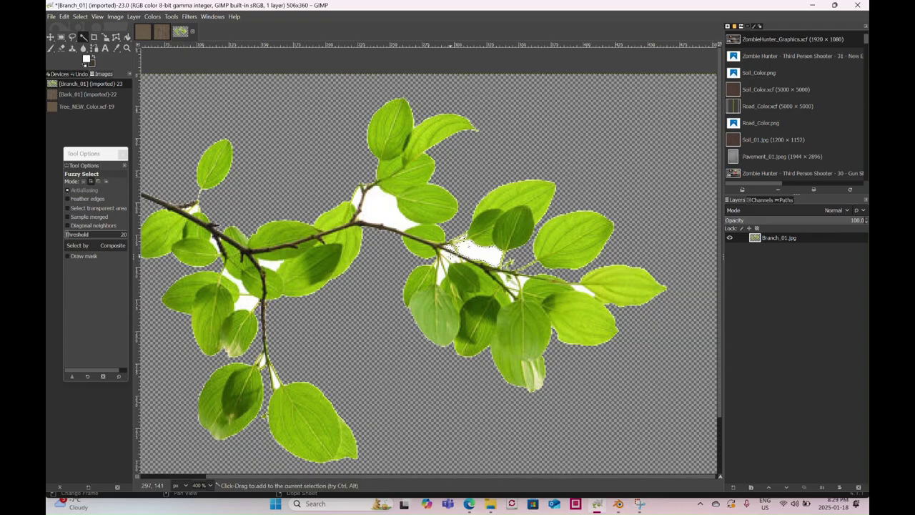
shift+click(443, 269)
shift+click(513, 294)
shift+click(514, 289)
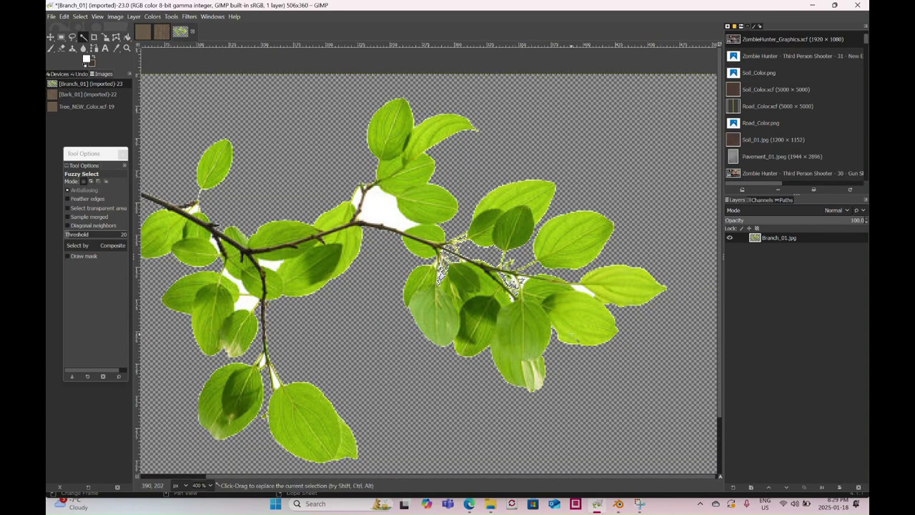
- Set the Fuzzy Select threshold to 50, select all remaining white gaps between leaves and twigs together, and delete them
click(123, 234)
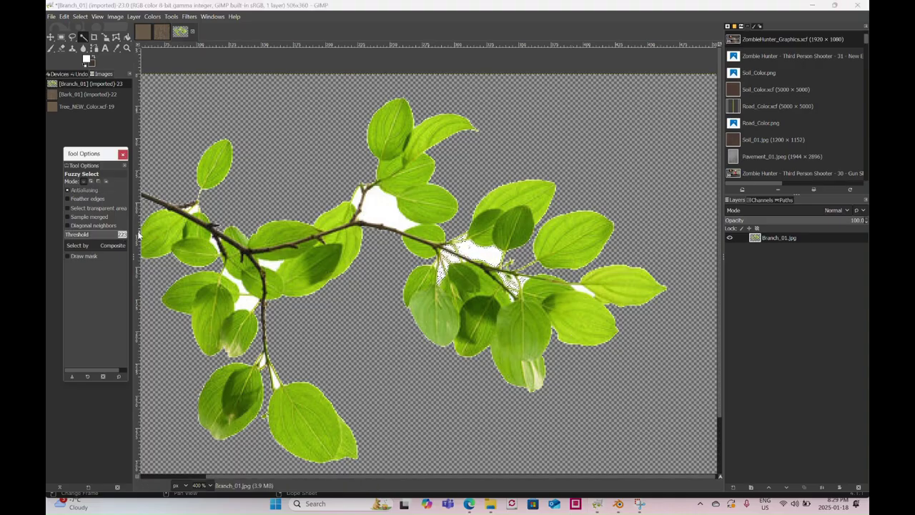
text(50)
click(386, 209)
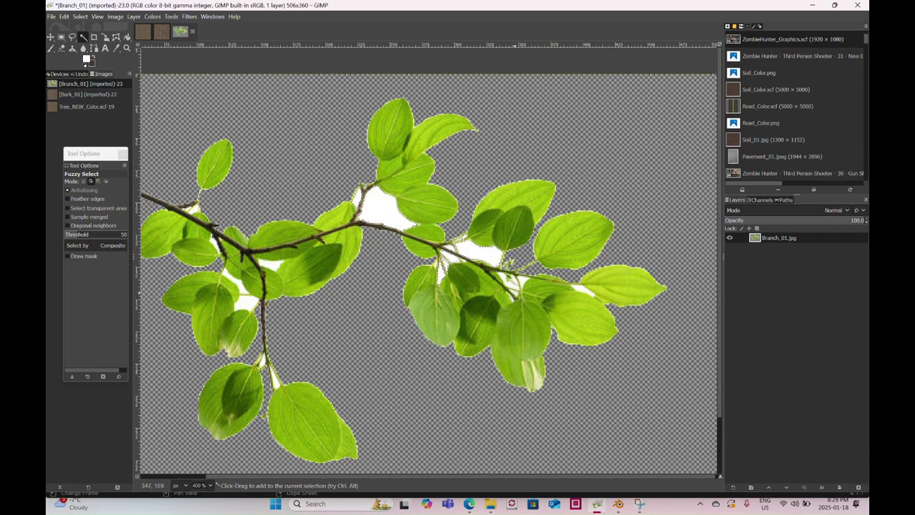
drag(510, 284, 507, 276)
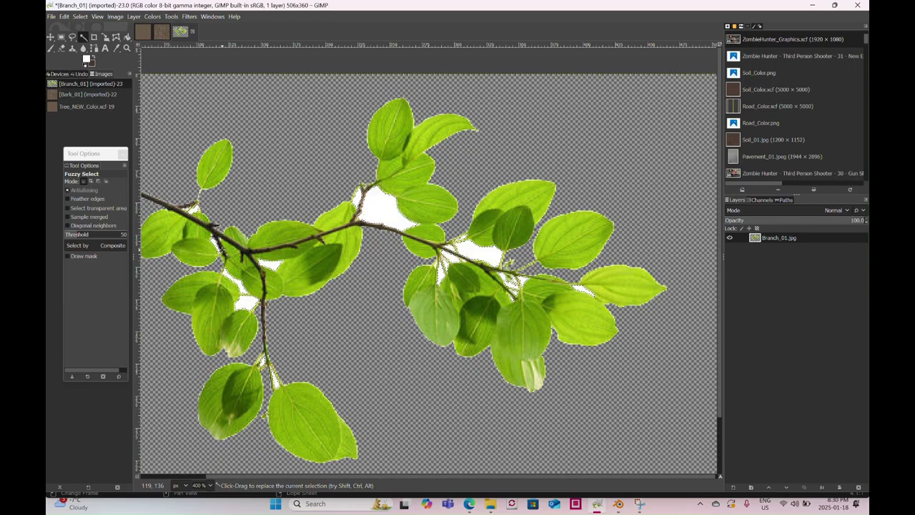
key(Delete)
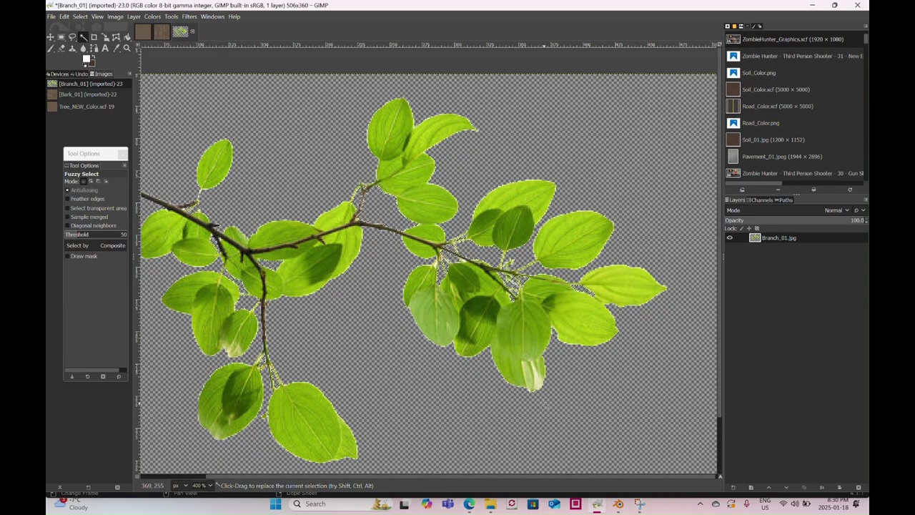
- Deselect everything in the cut-out branch image
key(z)
ctrl+click(381, 184)
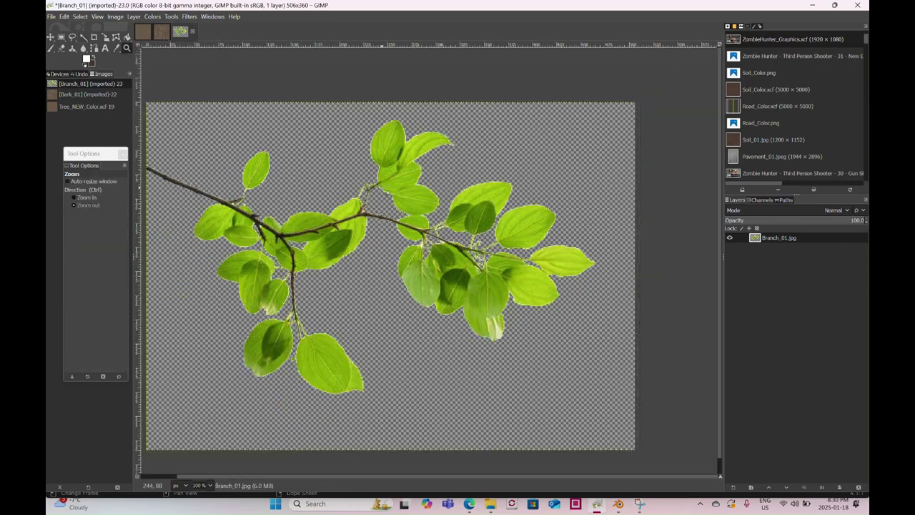
ctrl+click(383, 186)
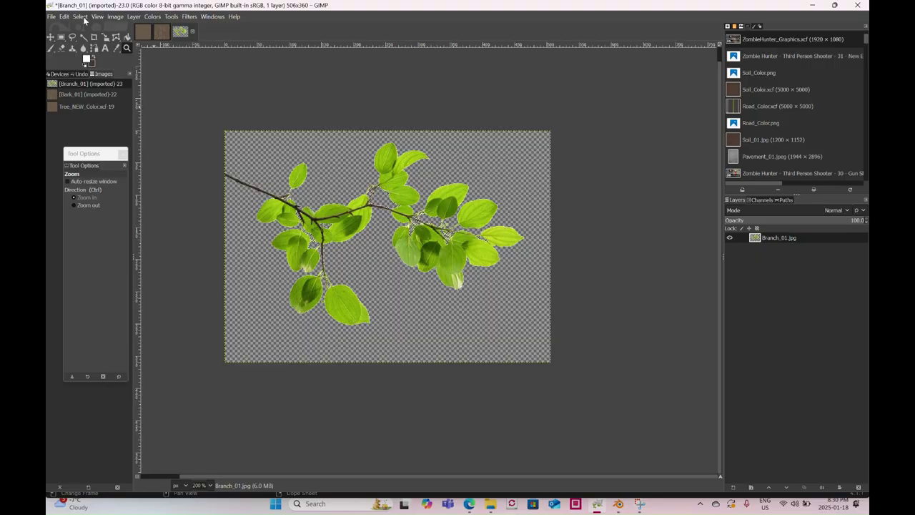
click(84, 19)
click(82, 38)
- Export the cut-out branch as Branch_Color.png into the images_Tree folder with the existing PNG options
click(50, 15)
click(77, 156)
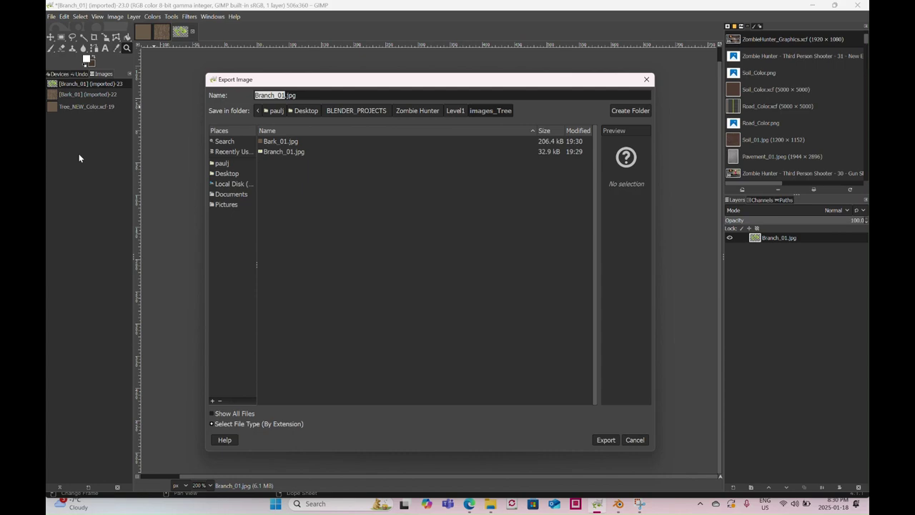
text(Branch_Color)
click(607, 440)
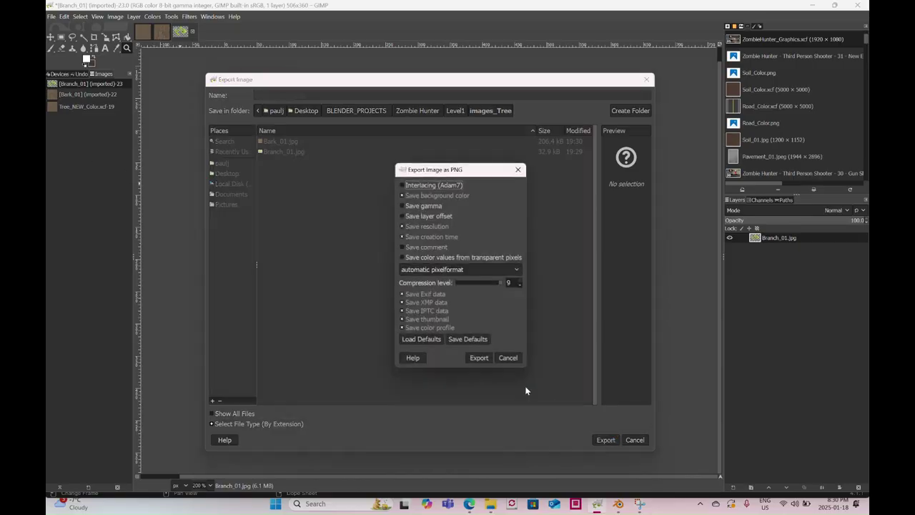
click(479, 358)
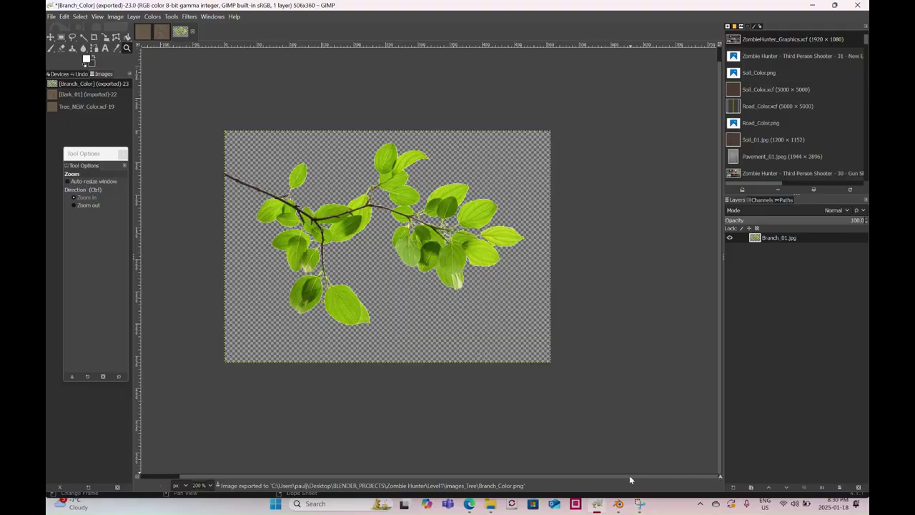
- Switch to Blender with the Trees_NEW scene and bring all three textured trees into view
click(618, 504)
scroll(421, 238, down, 5)
middle_drag(420, 236, 477, 280)
scroll(472, 282, up, 4)
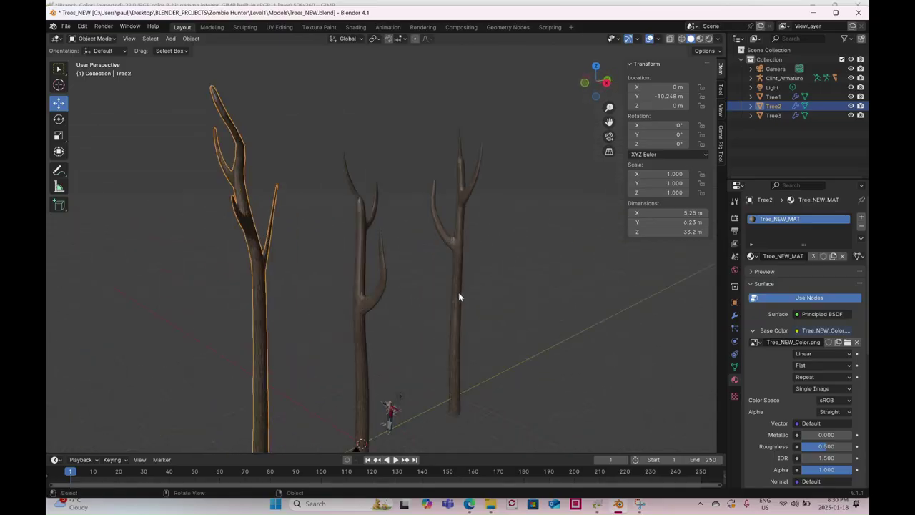
scroll(462, 257, down, 1)
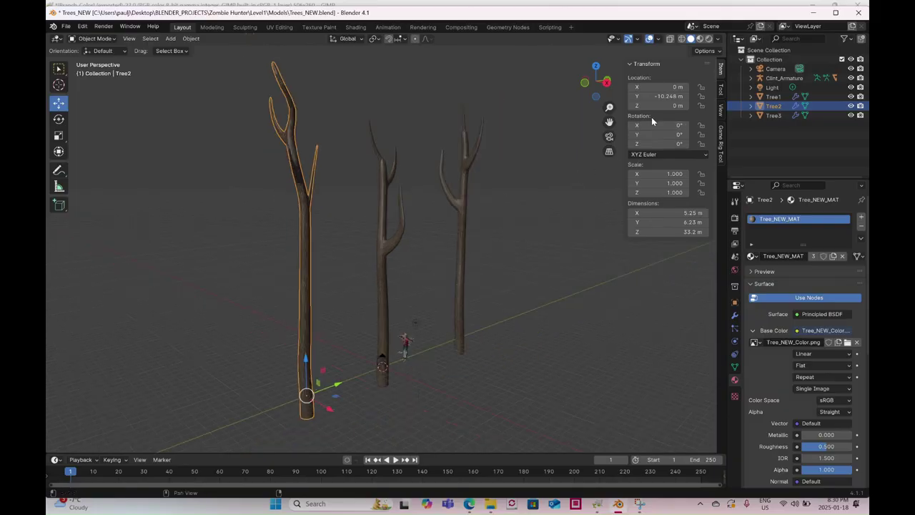
double_click(656, 96)
text(0)
key(Return)
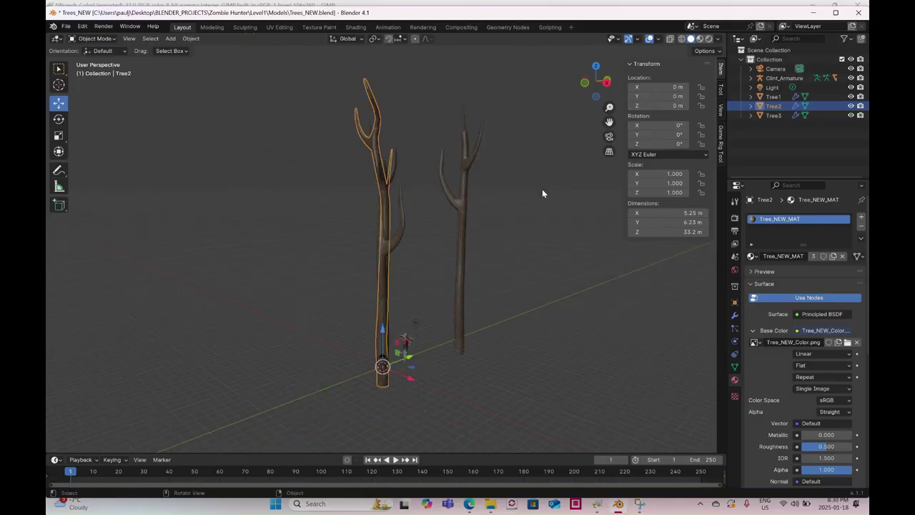
click(469, 192)
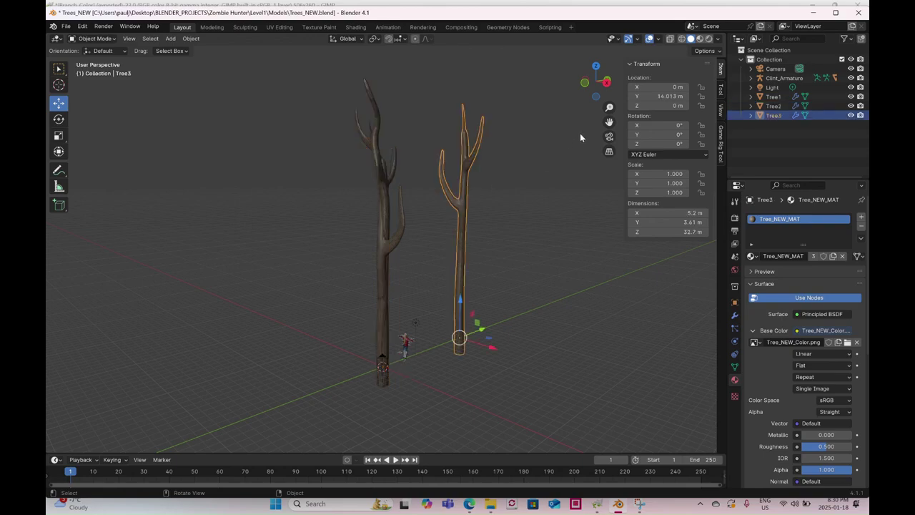
key(ctrl+z)
key(ctrl+z)
scroll(444, 226, down, 2)
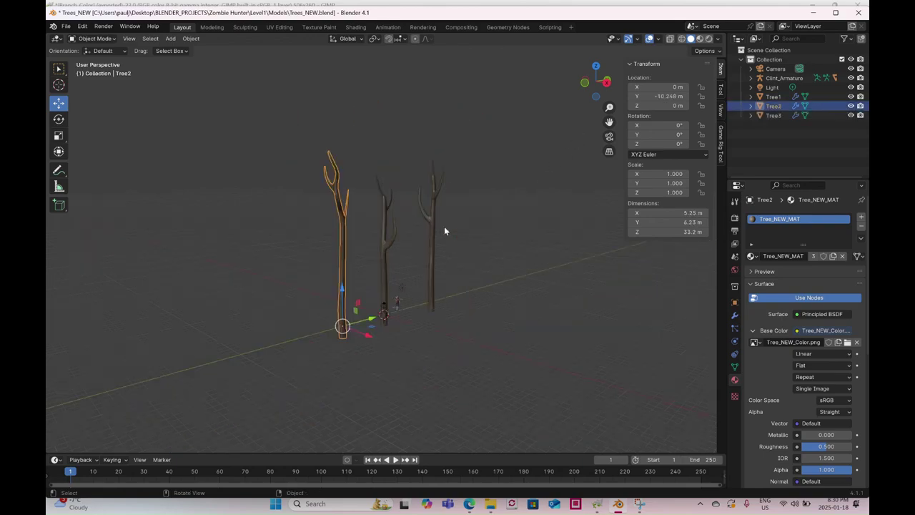
- Set the Y location of both Tree2 and Tree3 to 0 m so all trees share the world origin
middle_drag(444, 230, 392, 256)
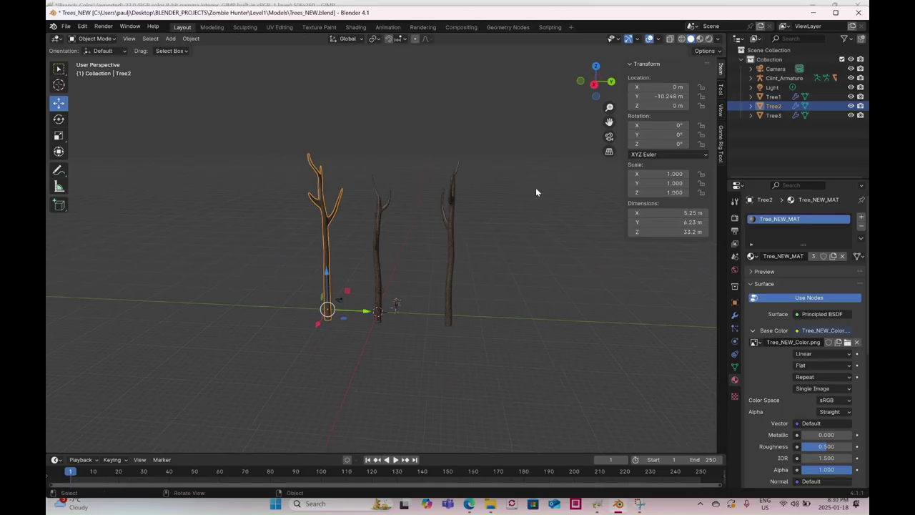
double_click(670, 96)
text(0)
key(Return)
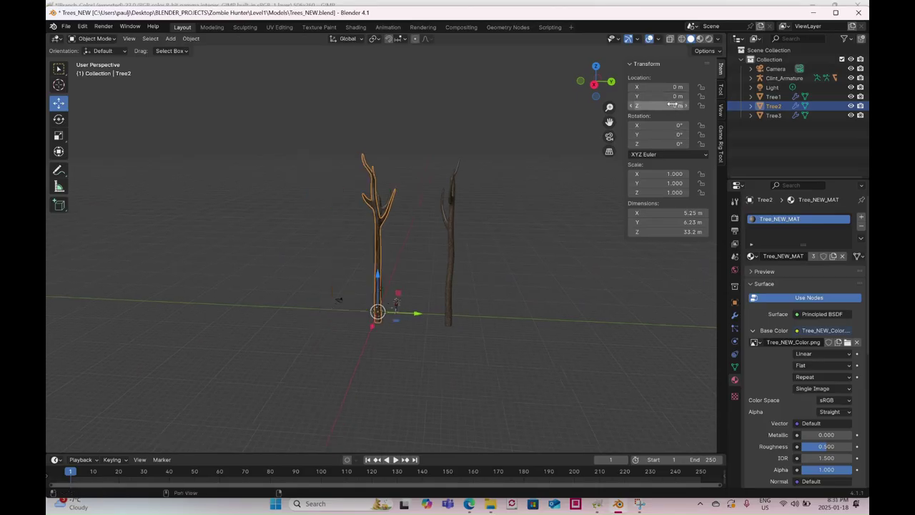
click(451, 249)
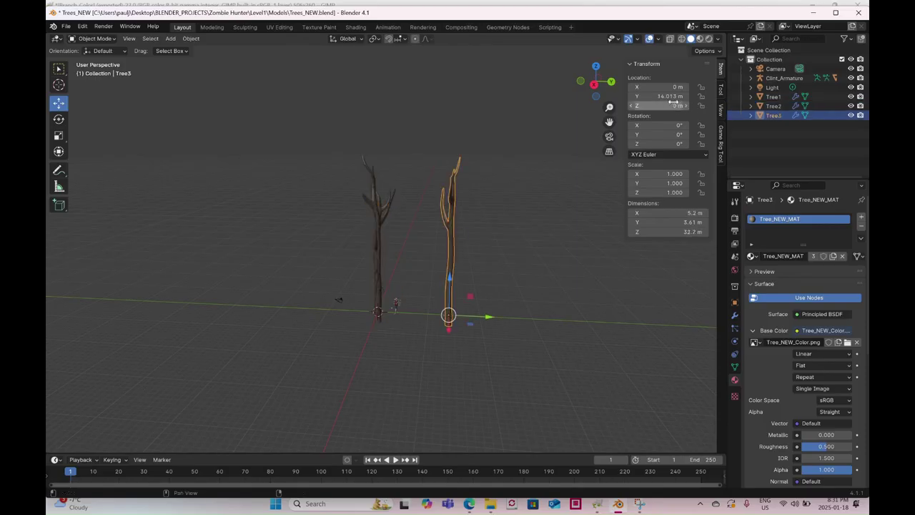
double_click(670, 96)
text(0)
key(Return)
- Duplicate all three trees in place and move the copies about -11.3 m along the X axis
middle_drag(414, 233, 454, 231)
scroll(453, 231, up, 3)
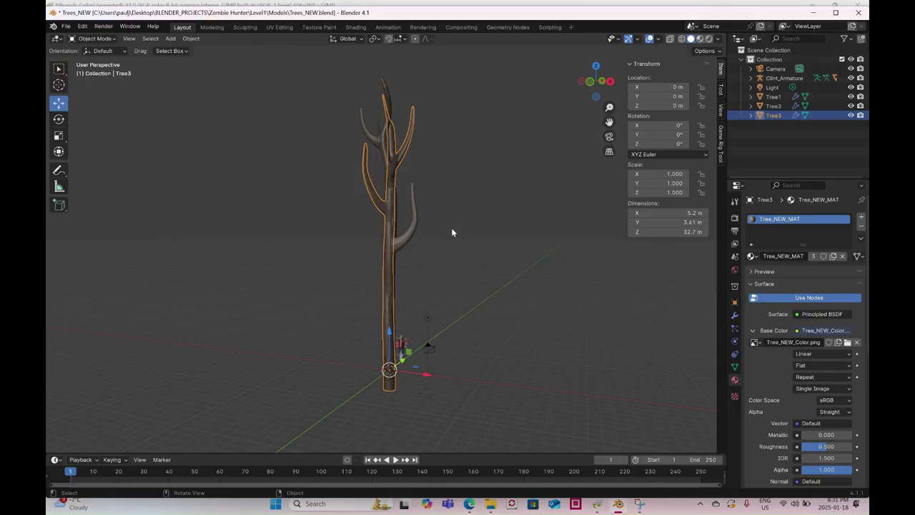
shift+click(778, 99)
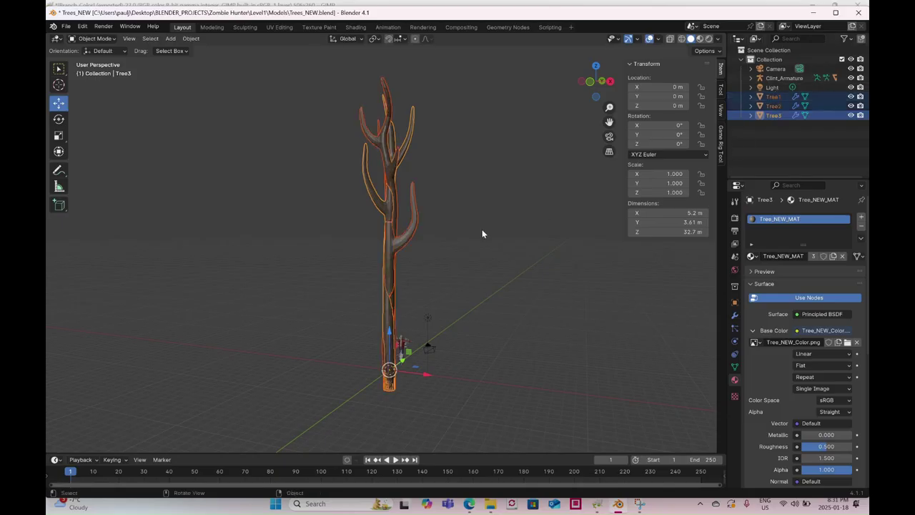
key(shift+d)
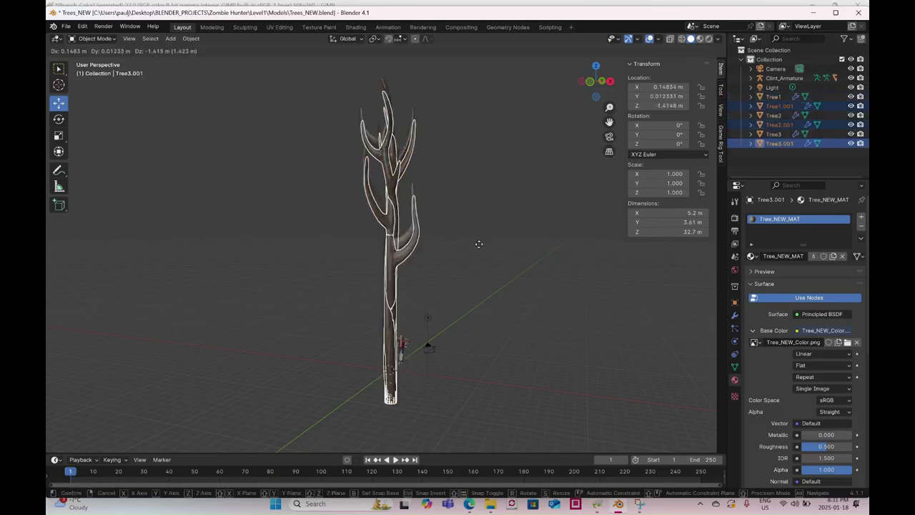
key(Escape)
key(g)
key(x)
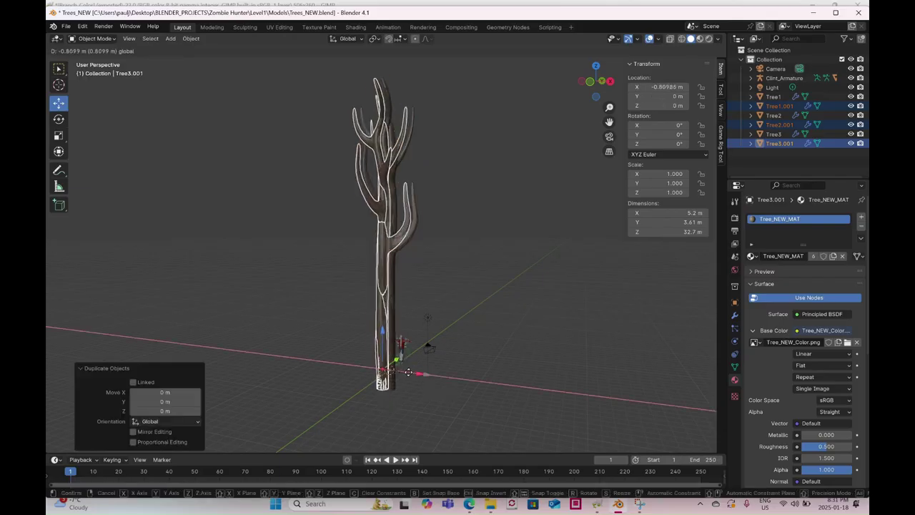
click(320, 365)
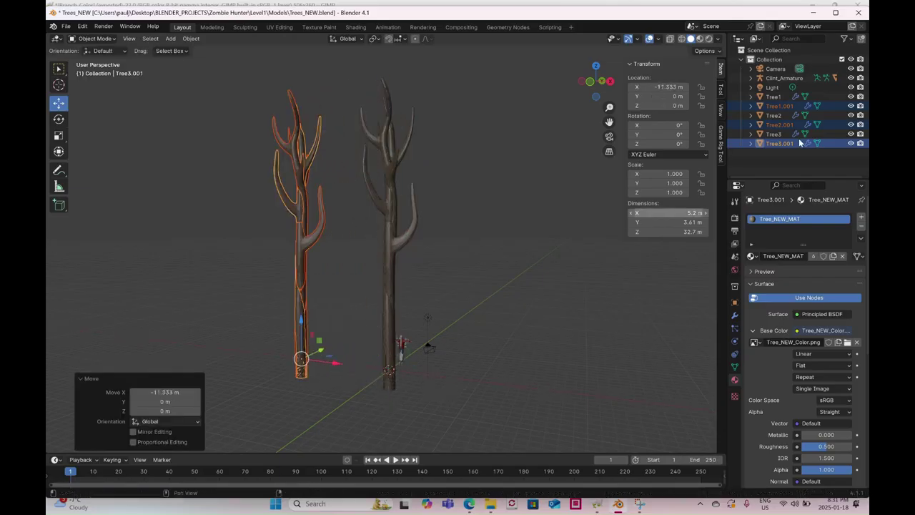
- Select the copies Tree1.001, Tree2.001 and Tree3.001 together and scale them uniformly to about 0.379
double_click(777, 109)
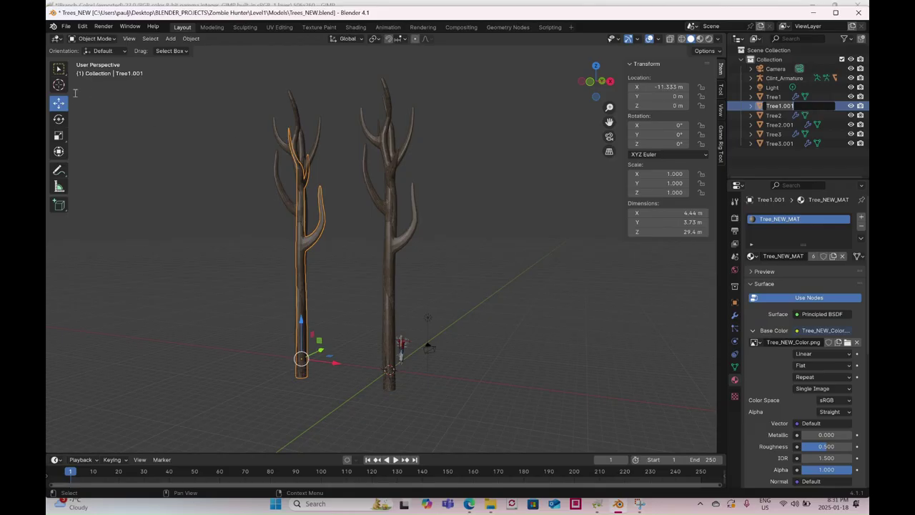
click(268, 278)
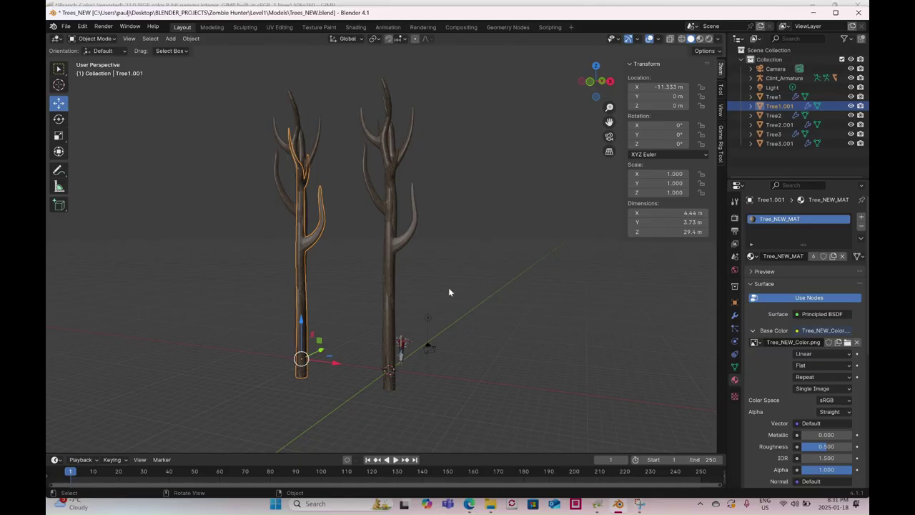
middle_drag(449, 287, 516, 257)
ctrl+click(782, 125)
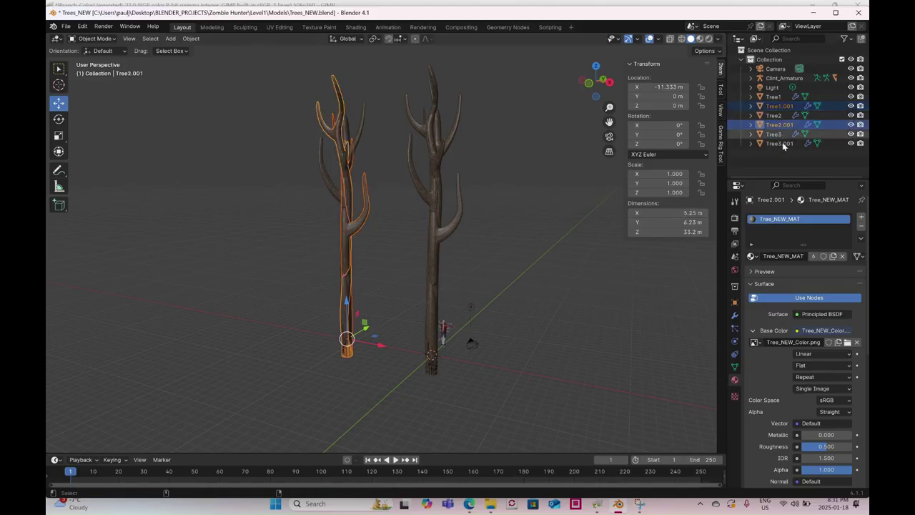
ctrl+click(780, 143)
click(59, 139)
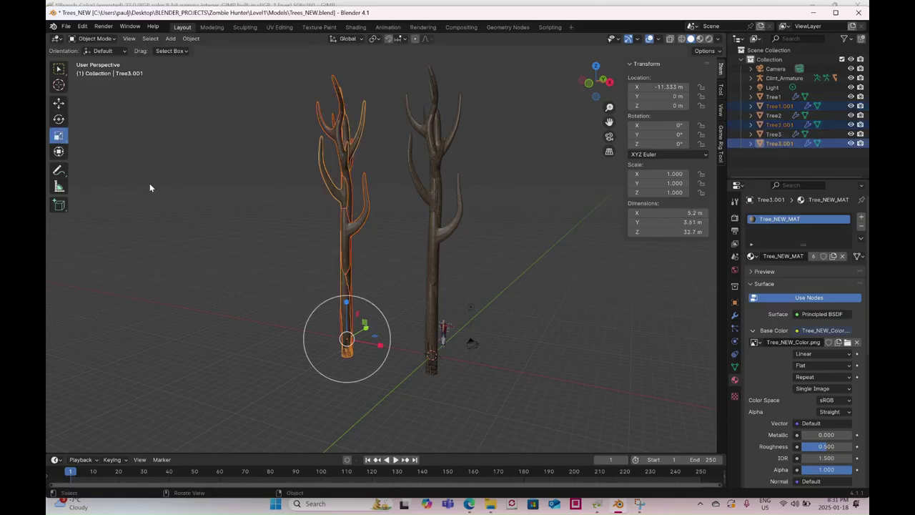
drag(370, 309, 359, 333)
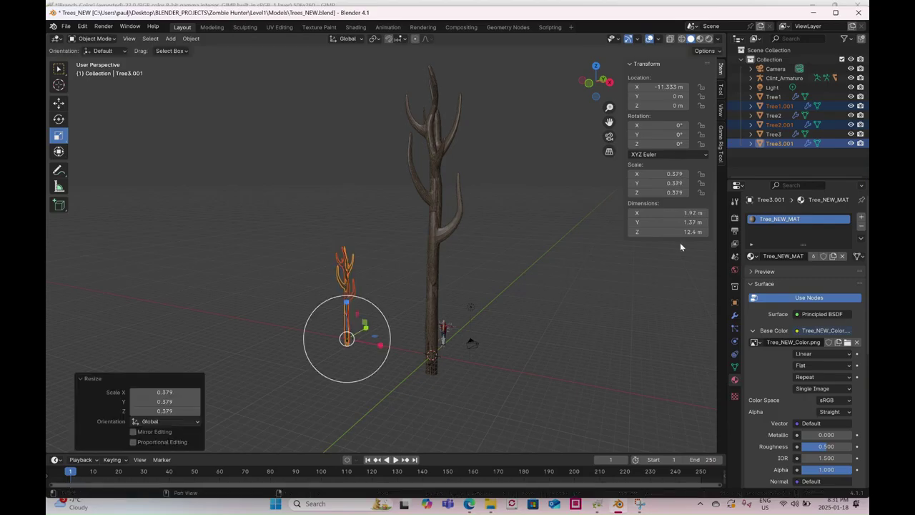
- Spread the small copies apart along Y, moving Tree1.001 about -7.16 m and Tree3.001 about 8.27 m
click(59, 103)
click(774, 106)
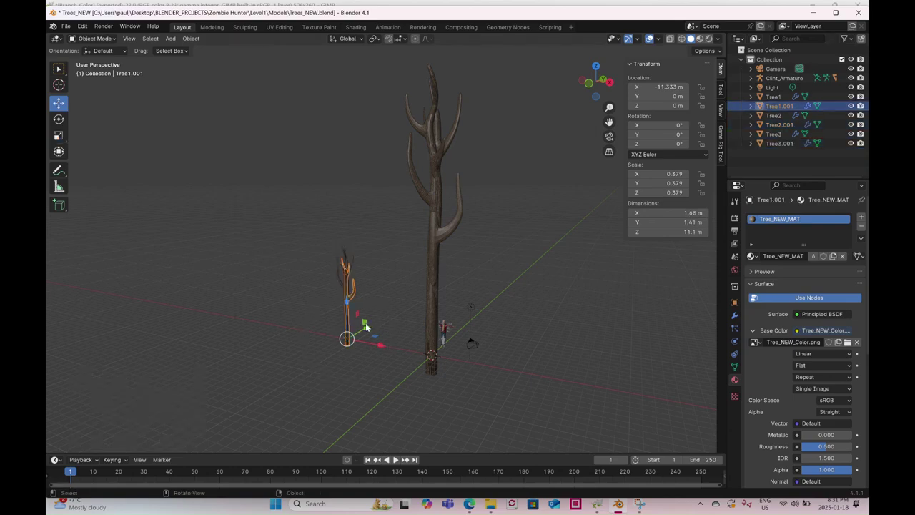
key(g)
click(400, 363)
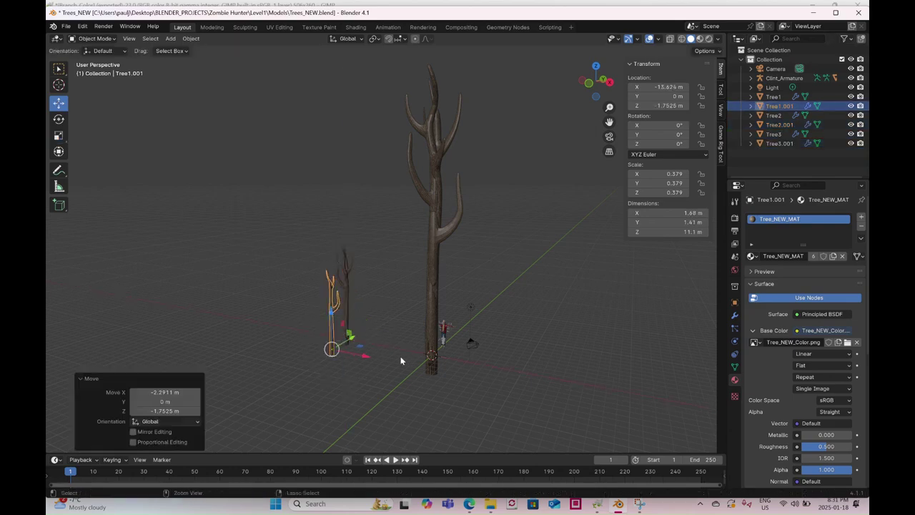
middle_drag(403, 364, 389, 336)
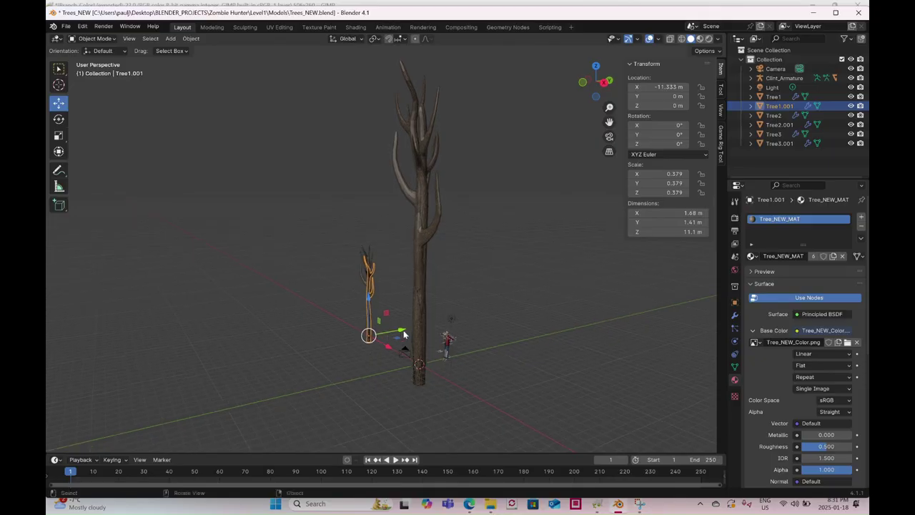
drag(404, 334, 352, 344)
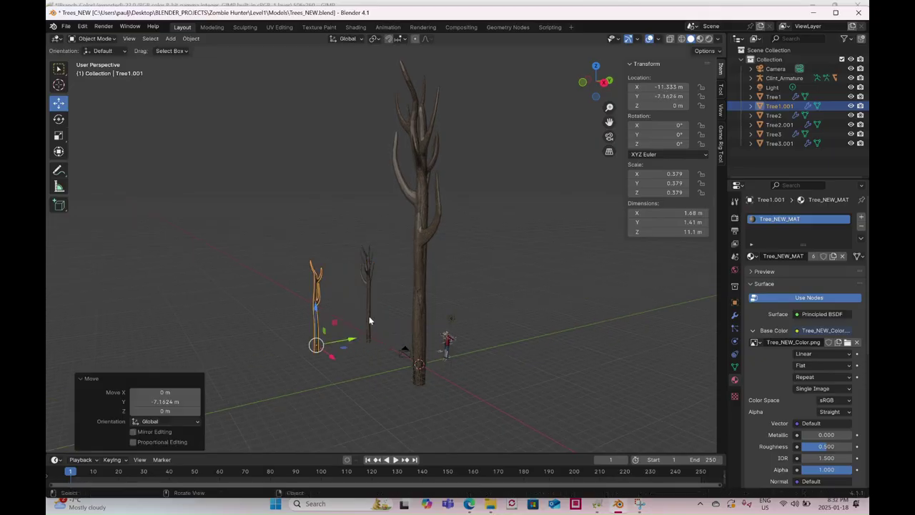
click(778, 144)
drag(398, 334, 451, 323)
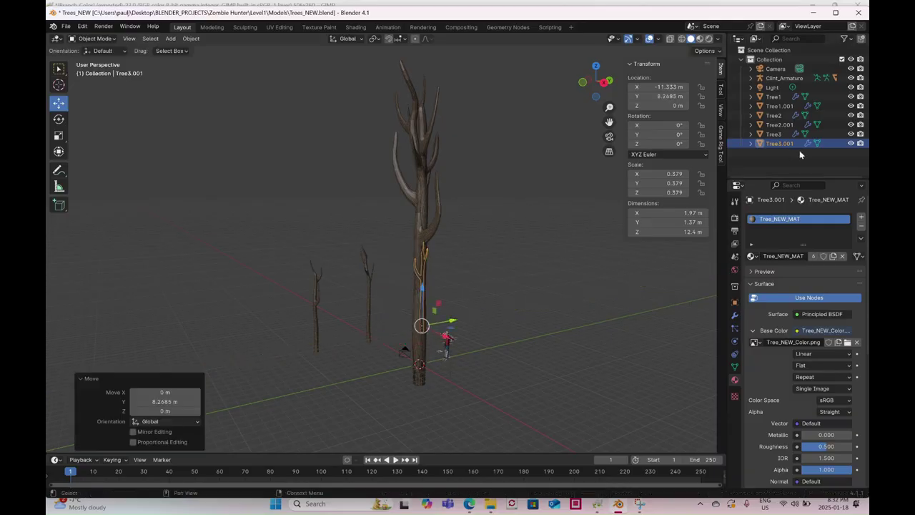
- Hide the full-size Tree3 and Tree2 in the viewport
click(851, 134)
click(851, 116)
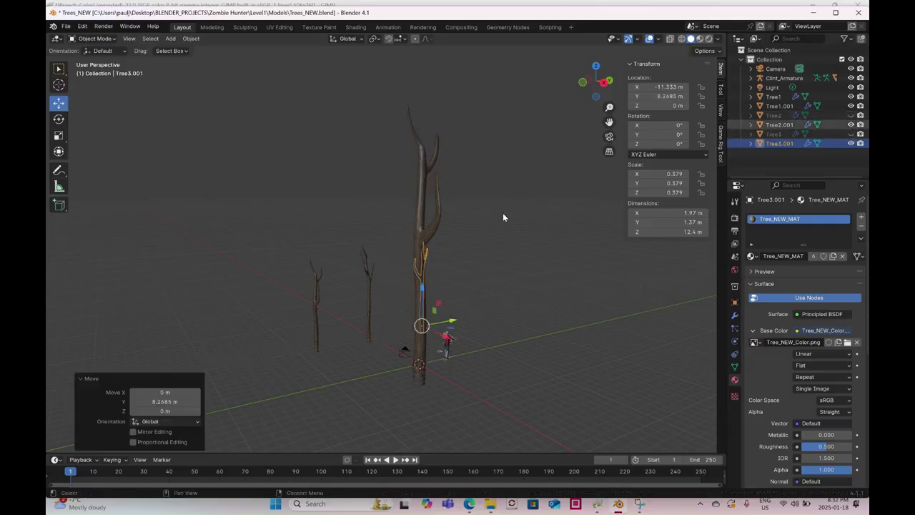
middle_drag(503, 212, 404, 248)
scroll(476, 193, up, 3)
- Delete Tree3.001's trunk faces below the ground line in Edit Mode, using the right orthographic wireframe view, and return to Object Mode
click(95, 39)
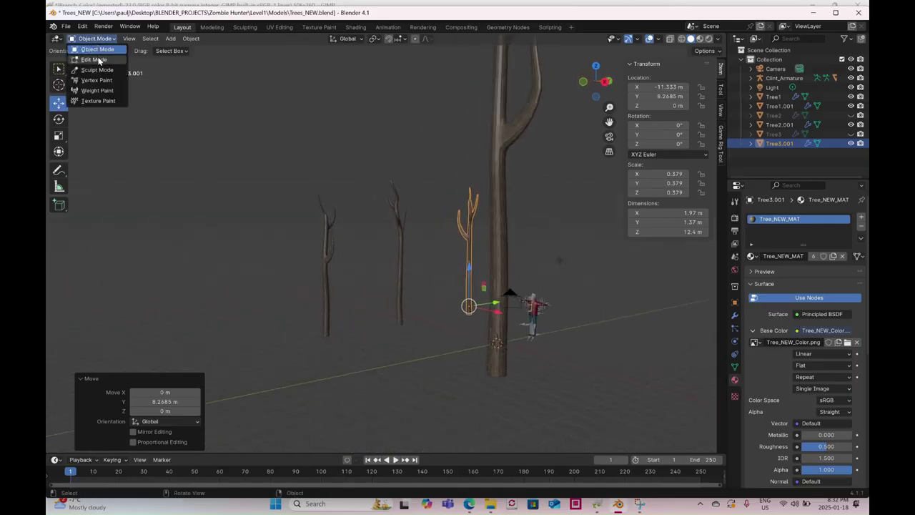
click(100, 62)
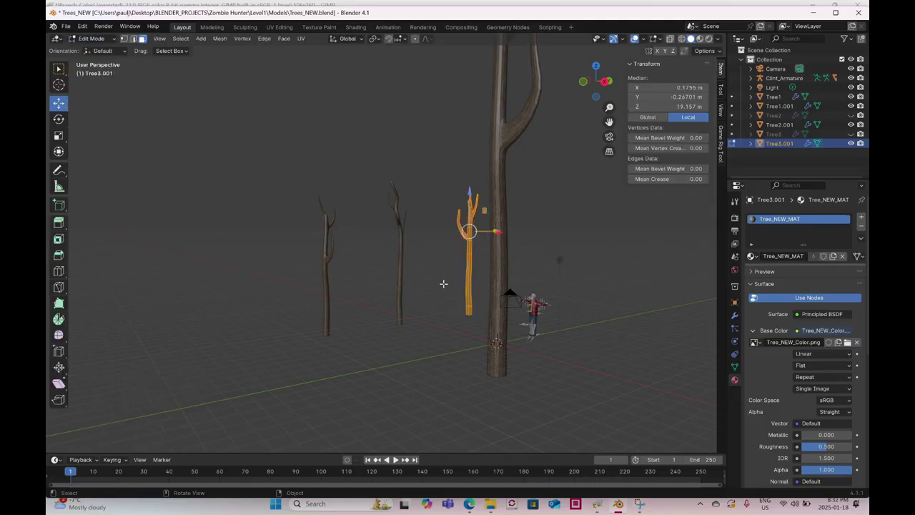
click(605, 82)
mouse_move(572, 355)
shift+middle_down()
mouse_move(407, 243)
mouse_move(414, 266)
shift+middle_up()
scroll(407, 229, up, 4)
key(z)
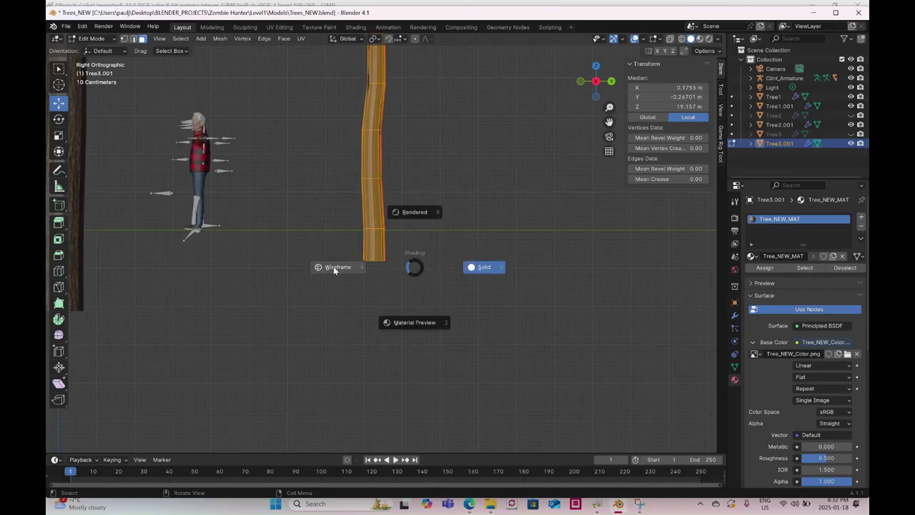
click(333, 267)
drag(345, 236, 396, 248)
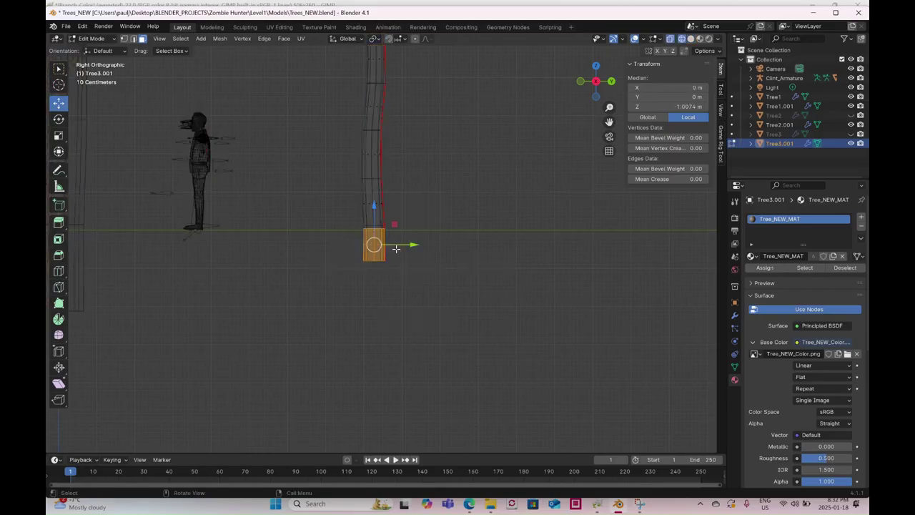
key(x)
click(390, 269)
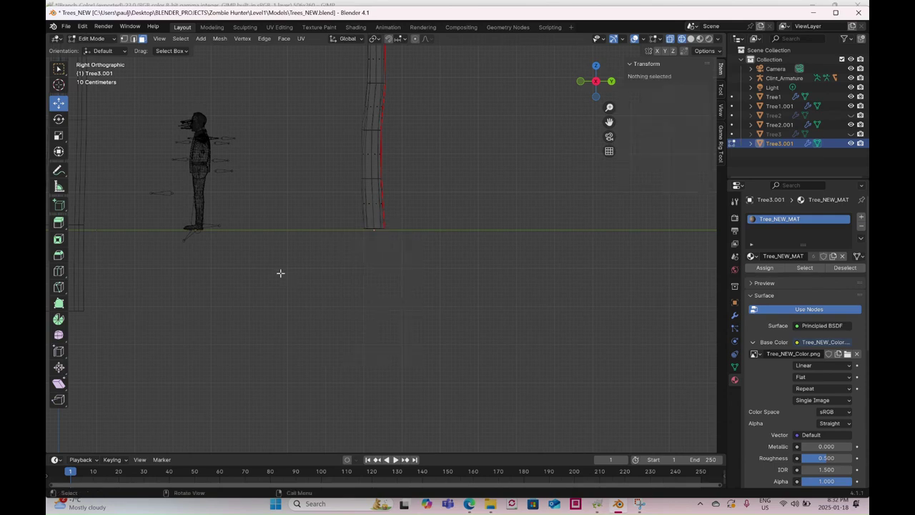
shift+middle_drag(270, 281, 379, 305)
click(92, 38)
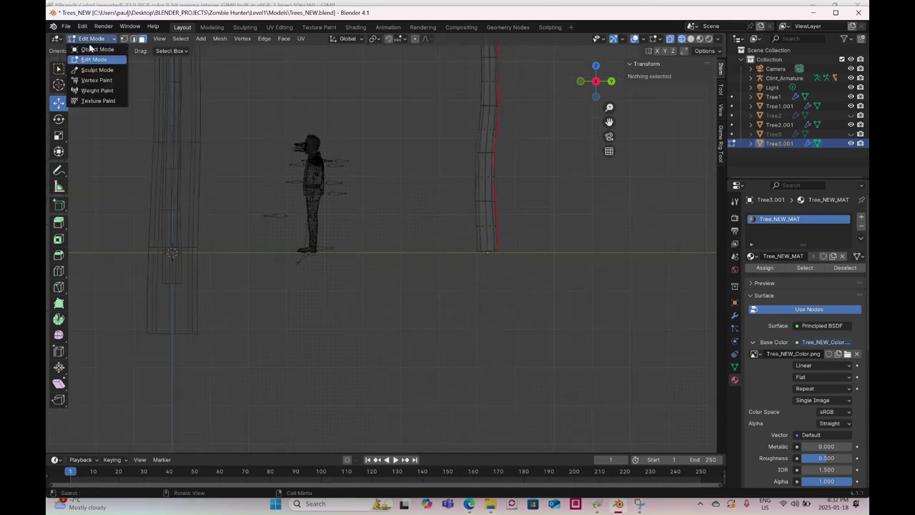
click(95, 49)
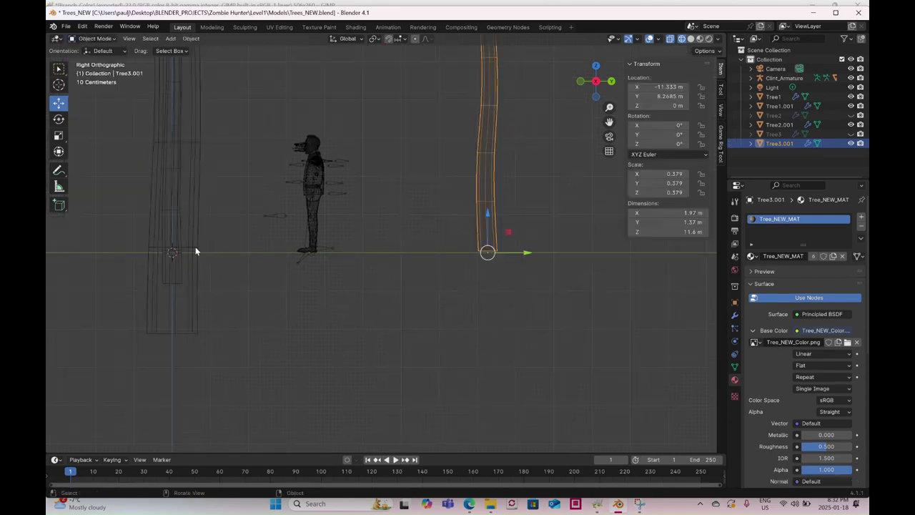
- Delete Tree2.001's trunk faces below the ground line in Edit Mode and return to Object Mode
click(179, 285)
click(109, 40)
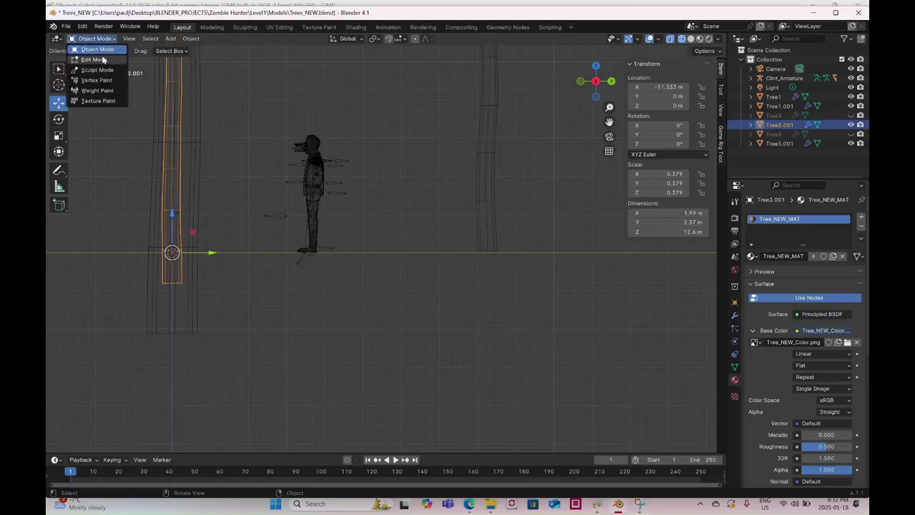
click(93, 60)
drag(138, 260, 209, 280)
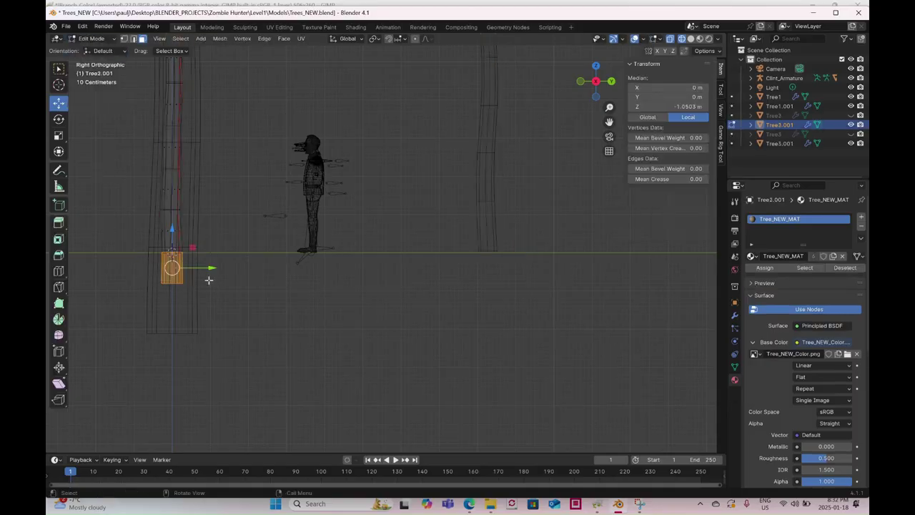
key(x)
click(209, 280)
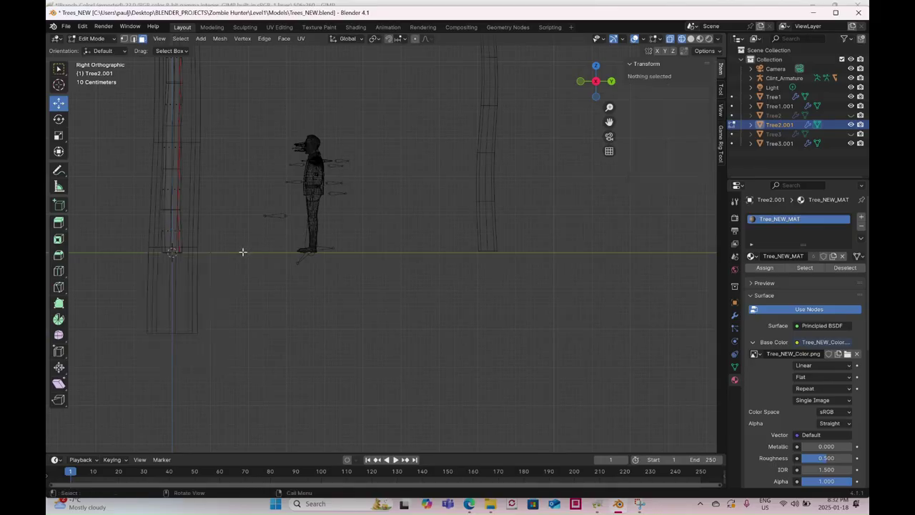
scroll(336, 246, down, 3)
shift+middle_drag(335, 246, 492, 259)
click(93, 40)
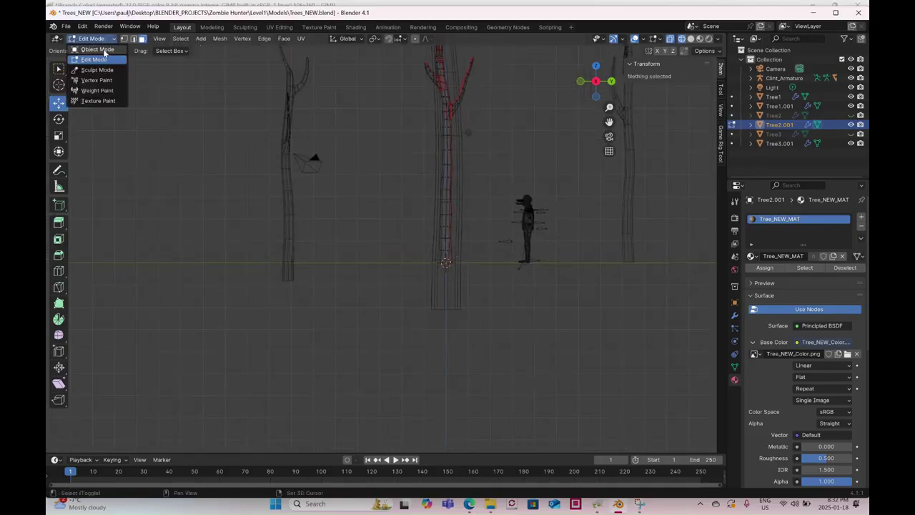
click(93, 50)
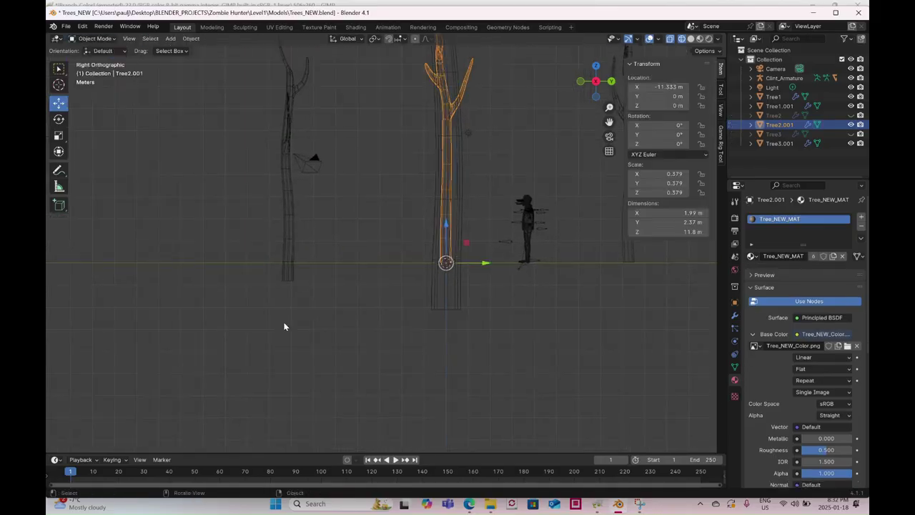
- Delete Tree1.001's trunk faces below the ground line in Edit Mode
click(100, 40)
click(98, 59)
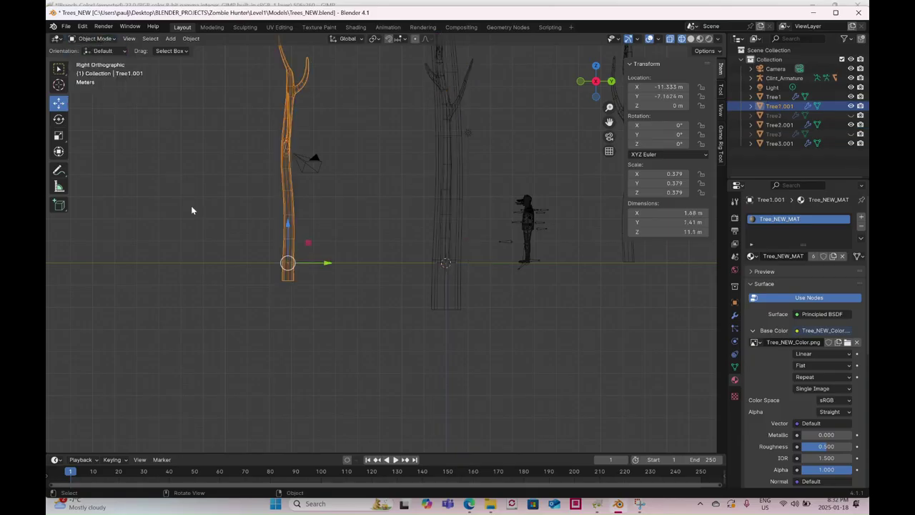
click(93, 40)
click(93, 59)
scroll(223, 281, up, 4)
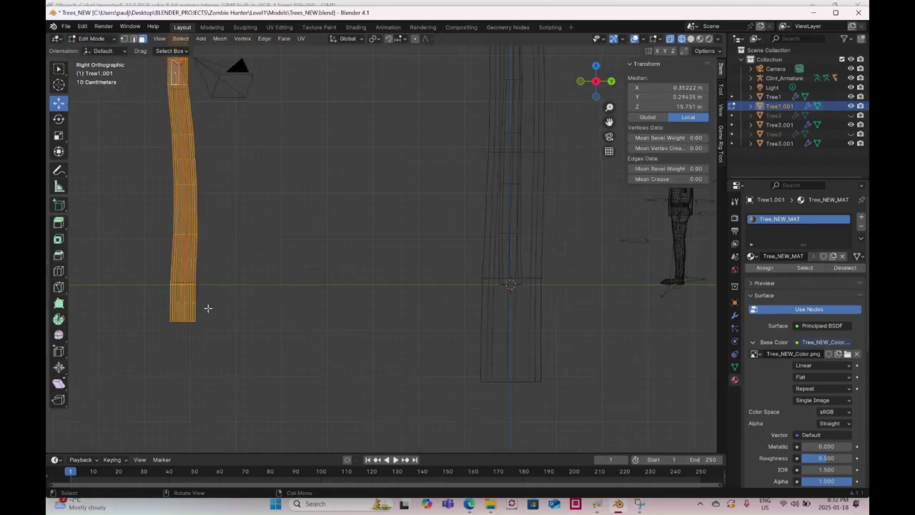
drag(162, 301, 206, 312)
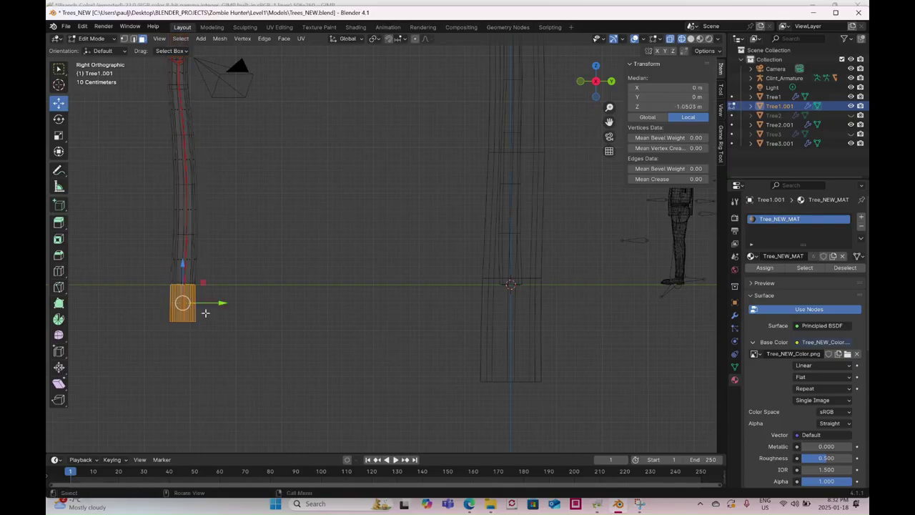
key(x)
click(205, 313)
scroll(305, 267, down, 3)
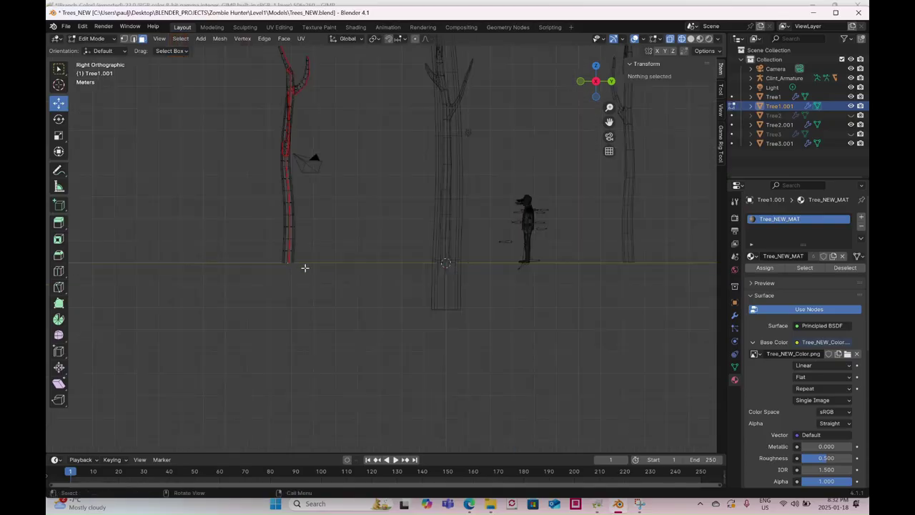
- Switch the viewport to solid shading and return Tree1.001 to Object Mode
key(z)
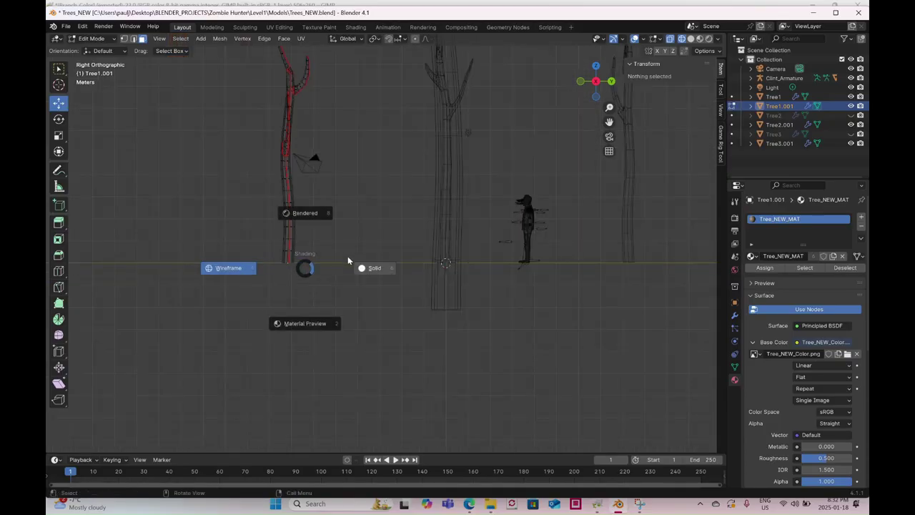
click(349, 262)
mouse_move(347, 258)
middle_down()
mouse_move(415, 273)
mouse_move(289, 191)
middle_up()
middle_drag(379, 167, 388, 223)
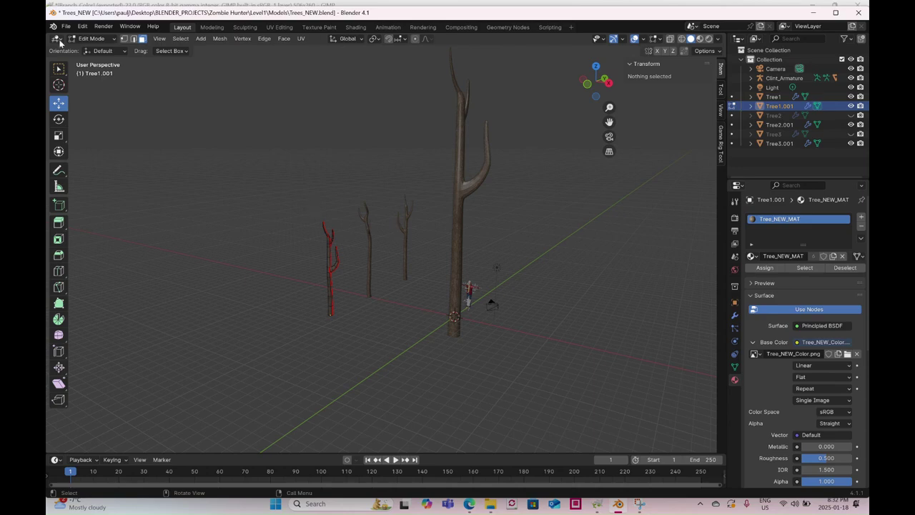
click(102, 41)
click(102, 53)
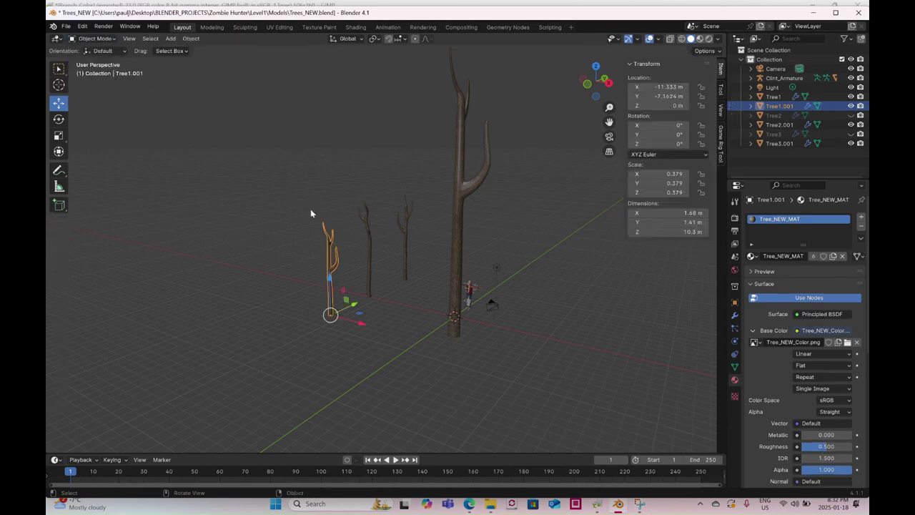
- Select Tree1.001, Tree2.001 and Tree3.001 together and scale them uniformly by about 0.774 around their median point
middle_drag(569, 286, 583, 284)
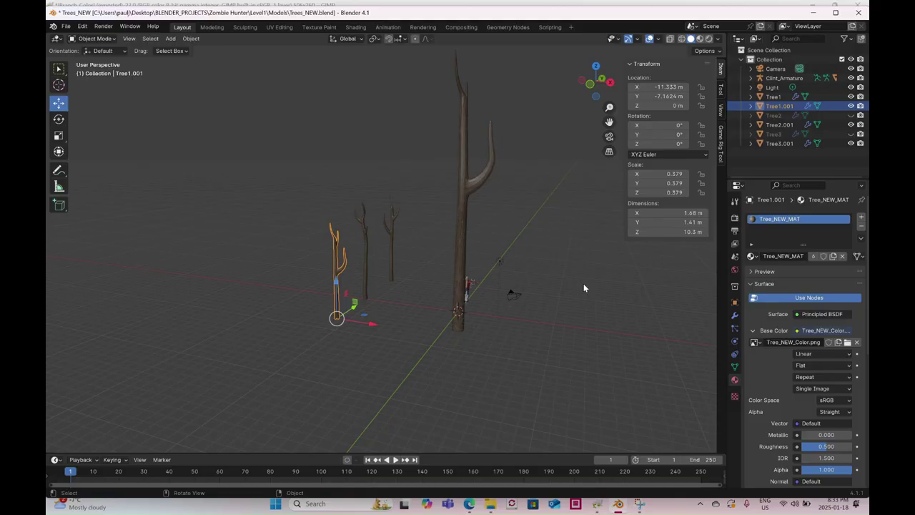
shift+click(364, 232)
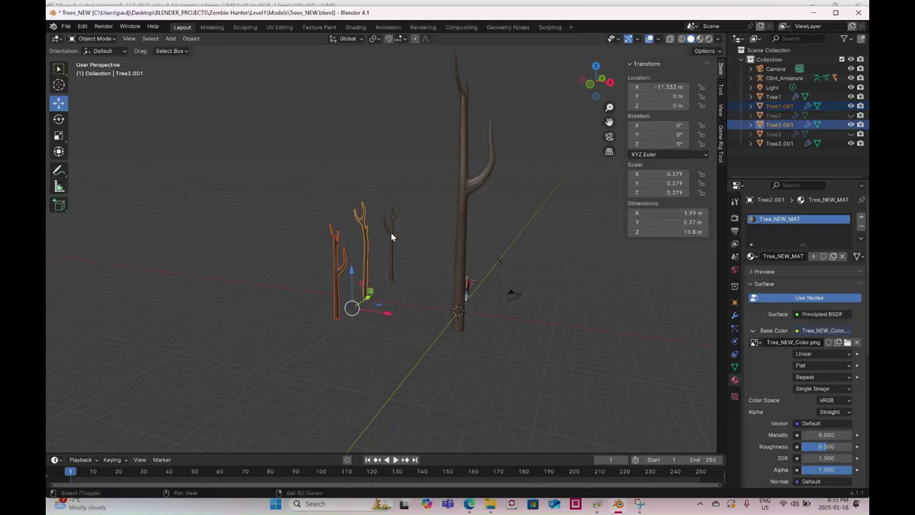
shift+click(391, 237)
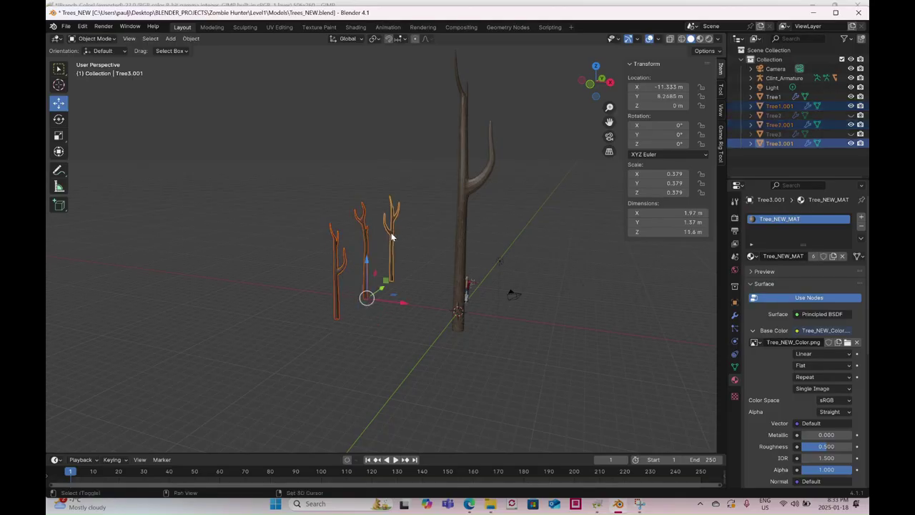
click(60, 120)
key(period)
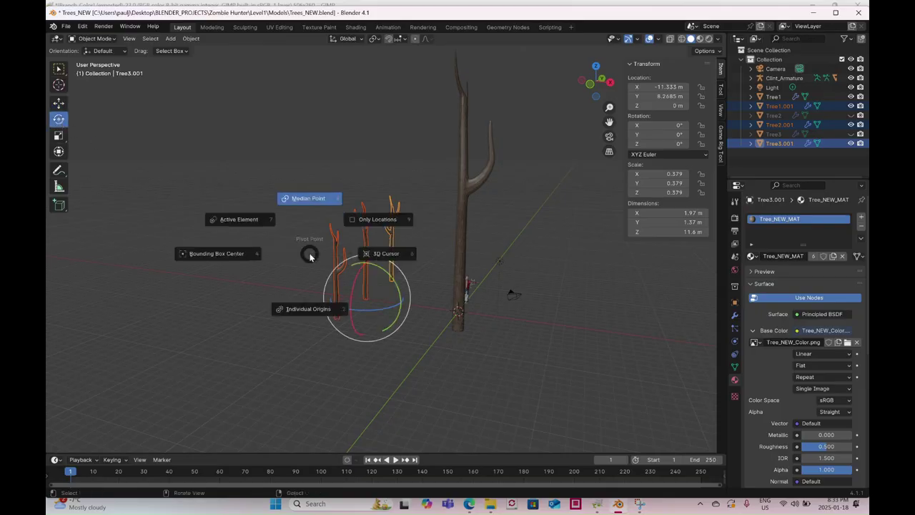
click(304, 200)
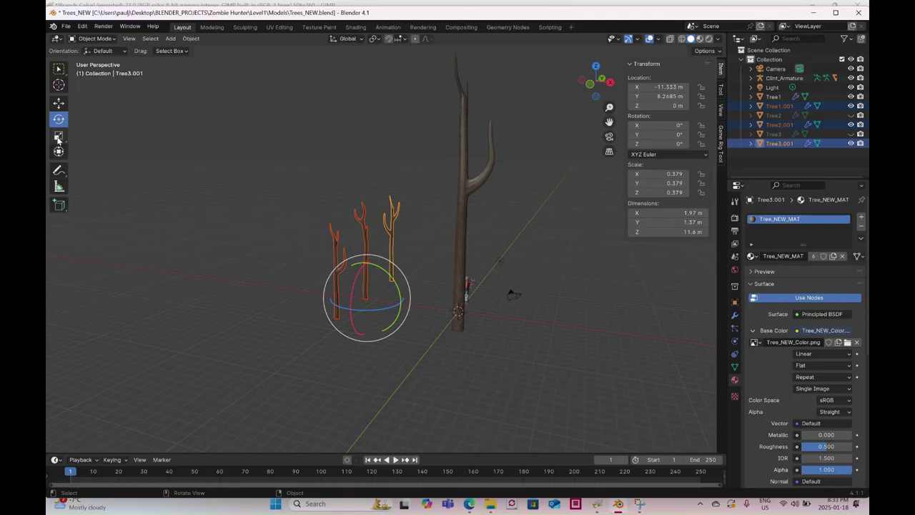
click(59, 135)
key(s)
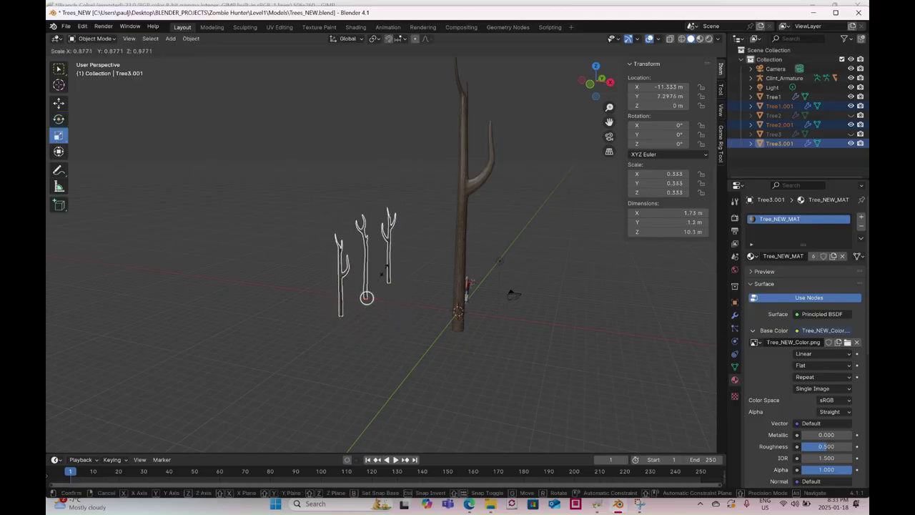
drag(384, 275, 385, 276)
mouse_move(474, 271)
shift+middle_down()
mouse_move(459, 297)
mouse_move(402, 285)
mouse_move(316, 286)
mouse_move(424, 272)
mouse_move(481, 279)
mouse_move(472, 290)
shift+middle_up()
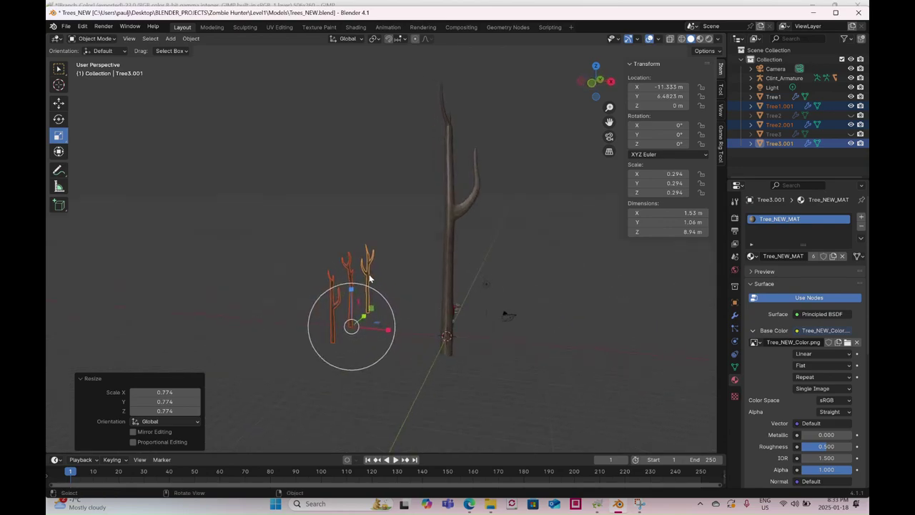
- Duplicate Tree3.001 and place the copy about 3.7 m along X, 0.9 m along Y and -1.2 m along Z from it
click(369, 278)
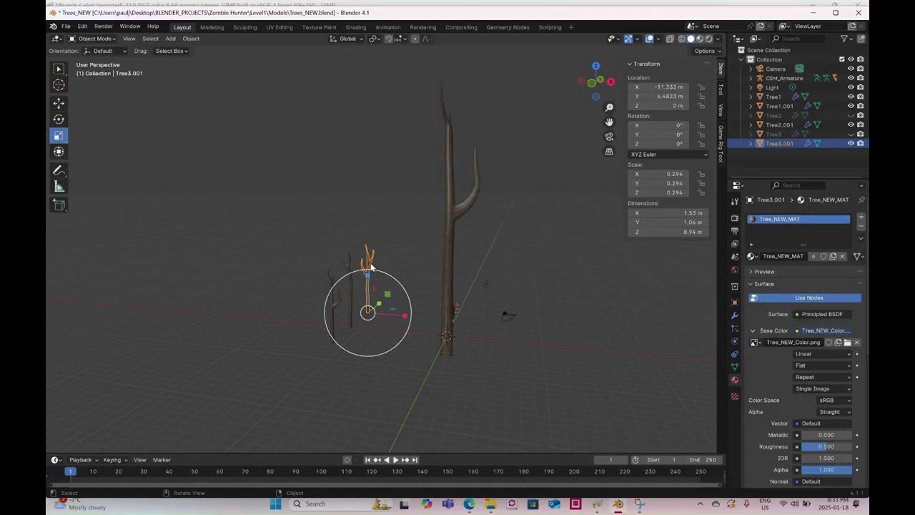
key(shift)
key(shift+d)
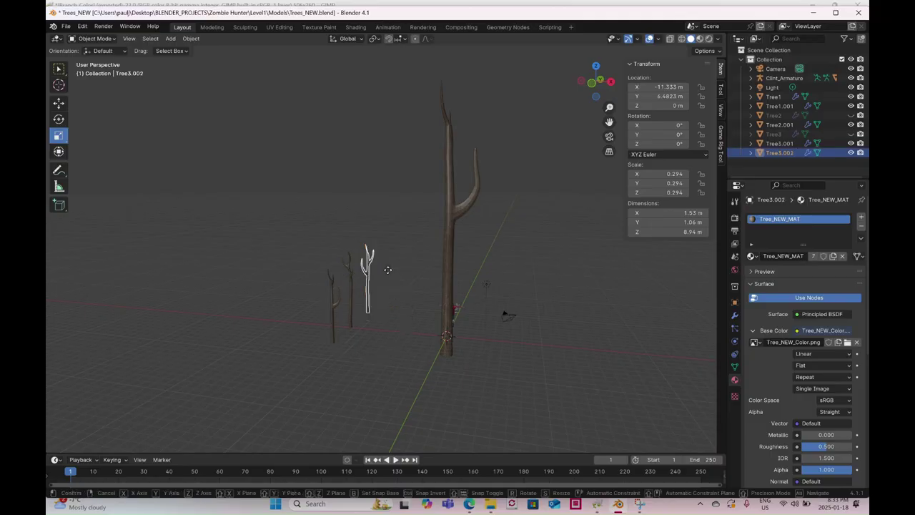
click(391, 268)
click(62, 105)
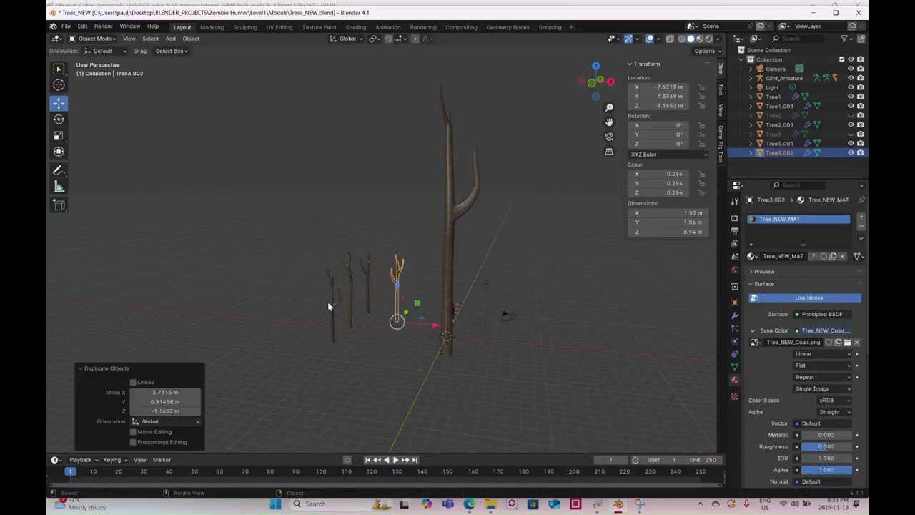
middle_drag(329, 303, 350, 296)
- Try rotating the Tree3.001 duplicate about 16.3° around Y and positioning it beside Tree1's upper trunk as a branch
click(55, 122)
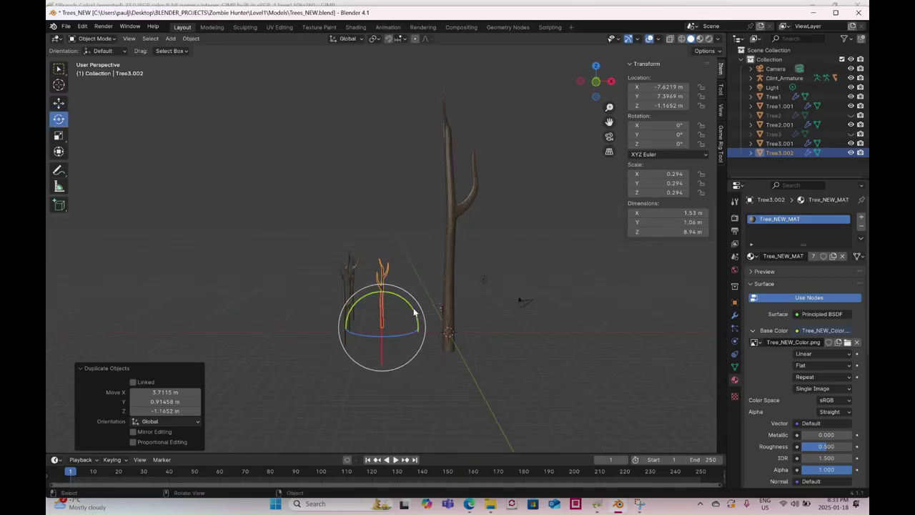
drag(417, 313, 486, 187)
click(59, 105)
middle_drag(494, 237, 479, 202)
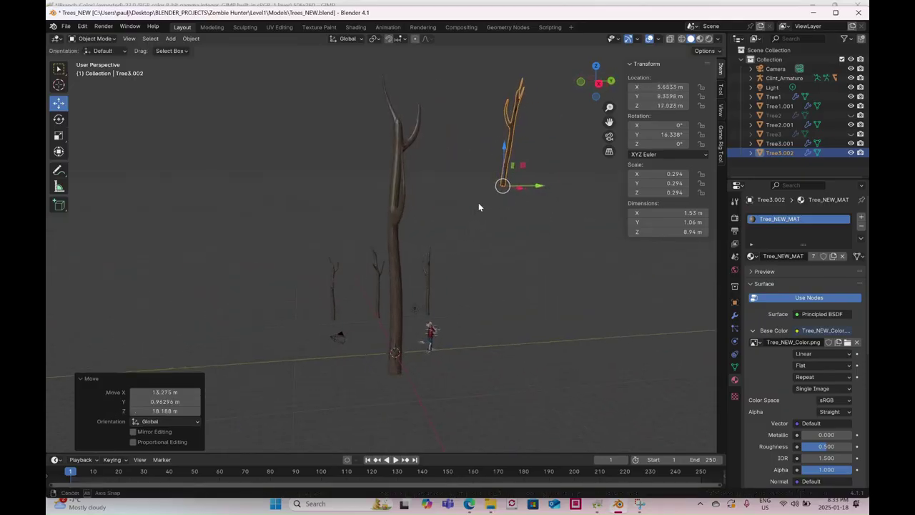
key(g)
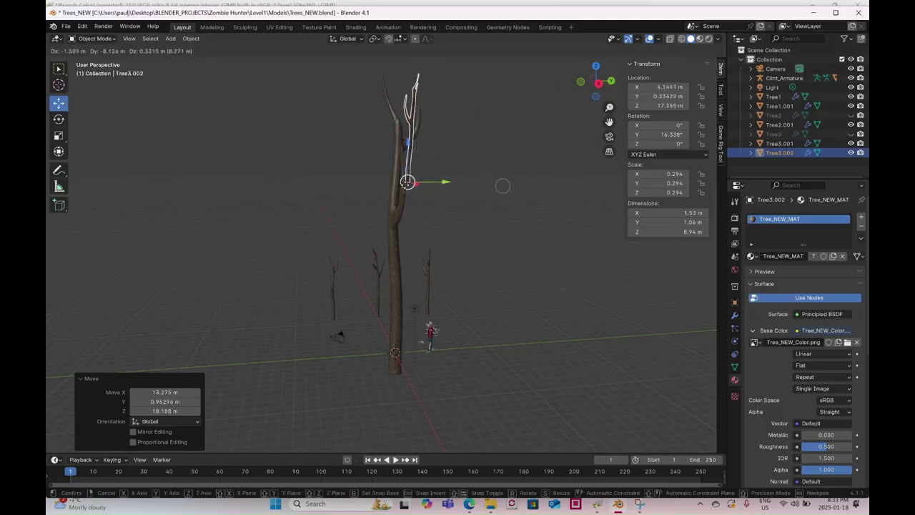
click(412, 183)
middle_drag(411, 182, 508, 216)
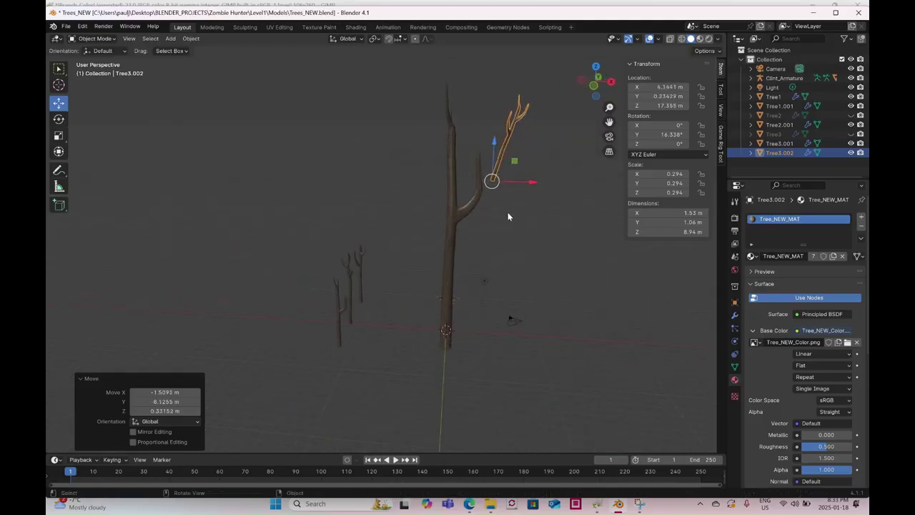
- Undo the moves, the rotation and the duplication of the Tree3.001 copy, back to the selection of all three small trees
key(ctrl+z)
key(ctrl+z)
key(ctrl+z)
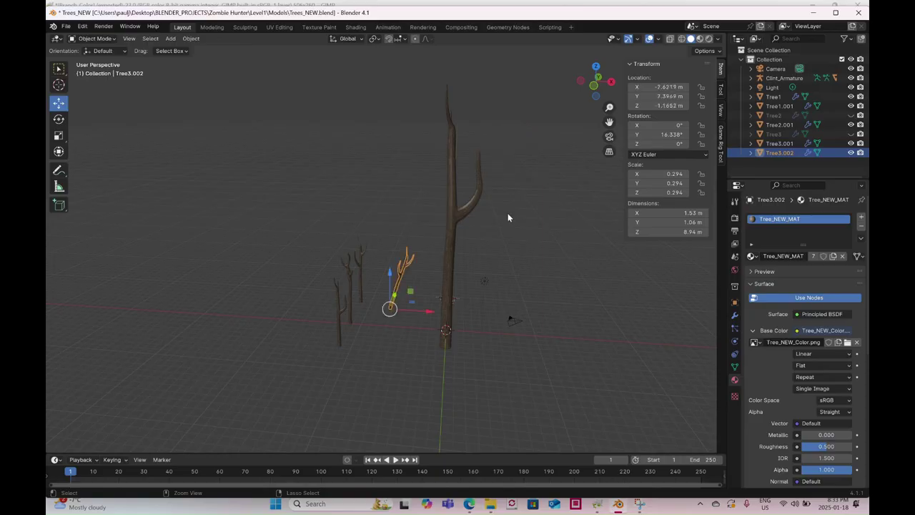
scroll(436, 293, up, 3)
shift+scroll(428, 306, down, 3)
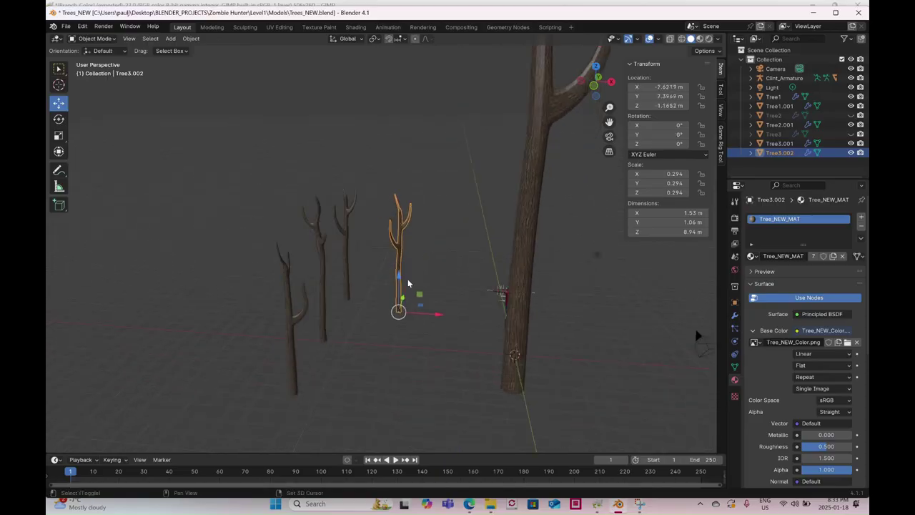
key(ctrl+z)
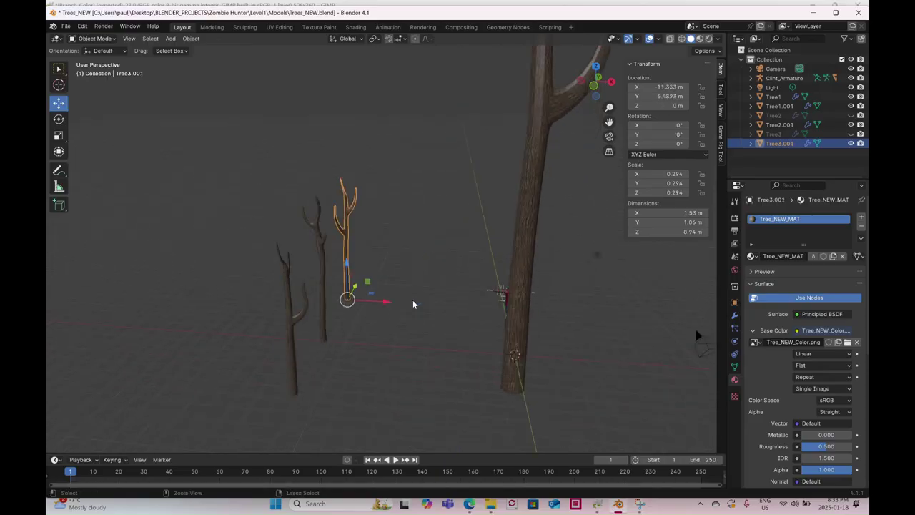
key(ctrl+z)
- Open the three small trees together in Edit Mode, shown in wireframe from the right orthographic view
click(96, 38)
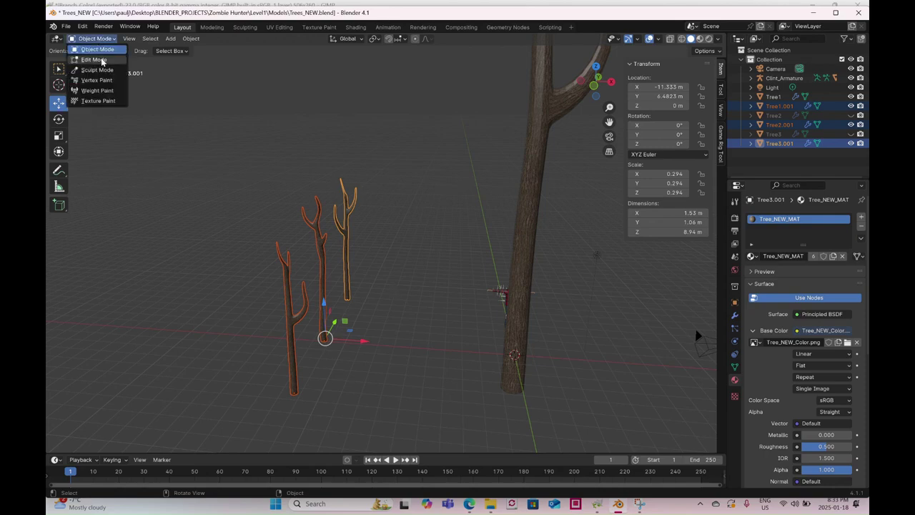
click(95, 59)
middle_drag(423, 300, 379, 293)
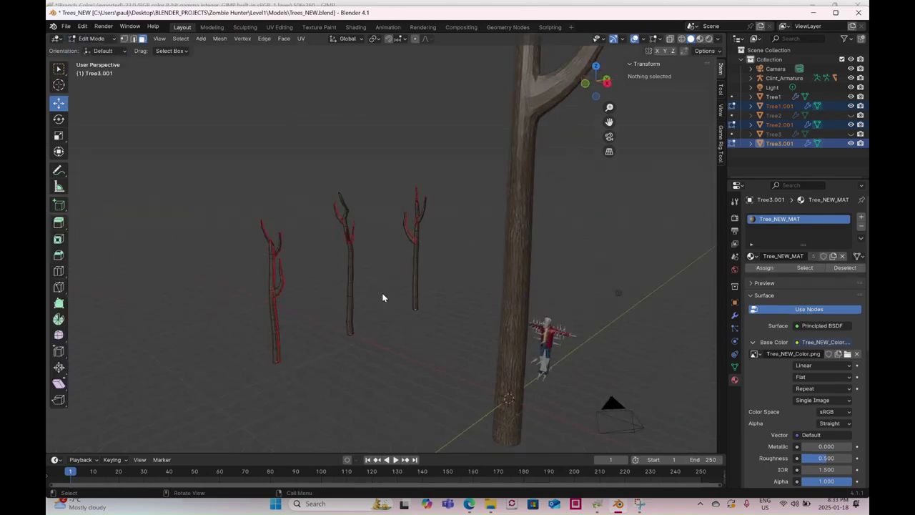
key(z)
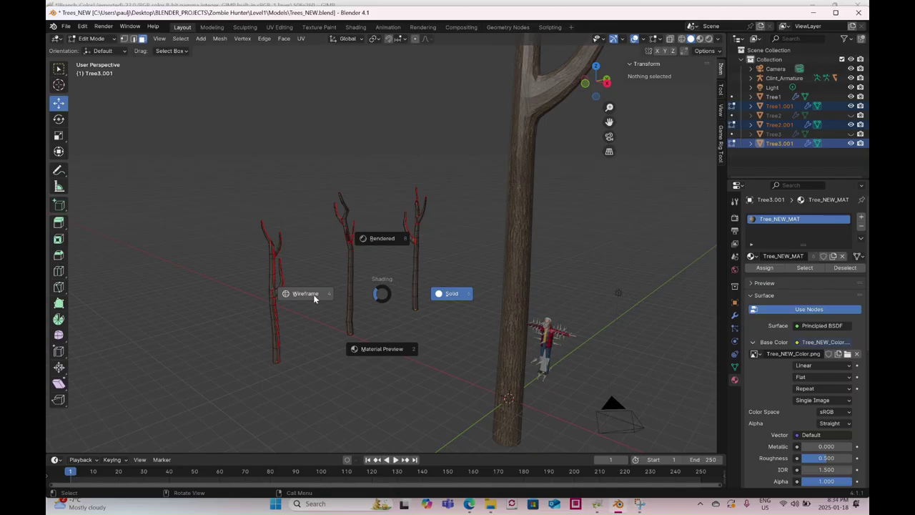
click(314, 299)
mouse_move(325, 306)
middle_down()
mouse_move(372, 265)
mouse_move(339, 261)
middle_up()
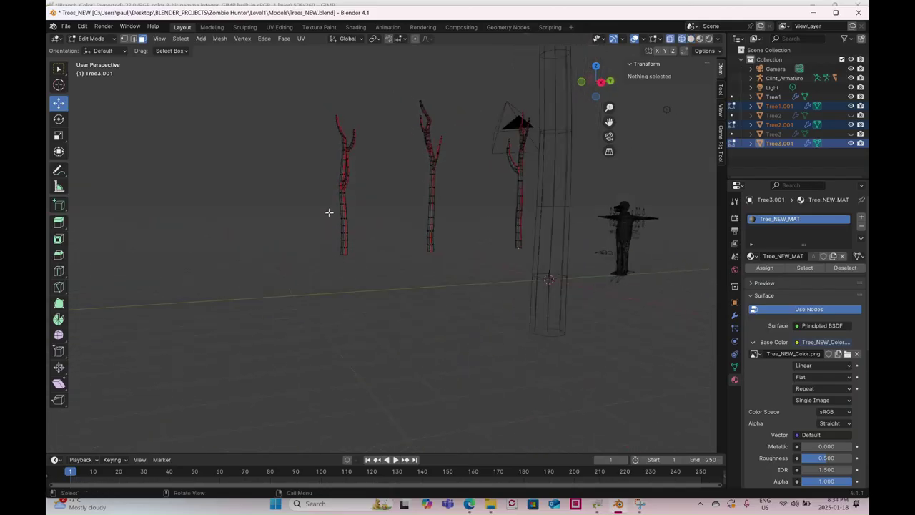
middle_drag(331, 208, 339, 215)
click(604, 82)
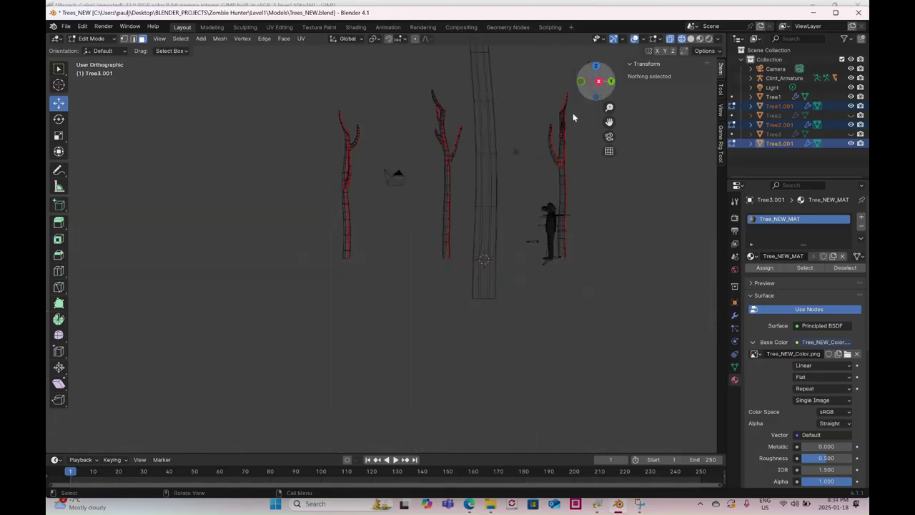
scroll(313, 231, up, 2)
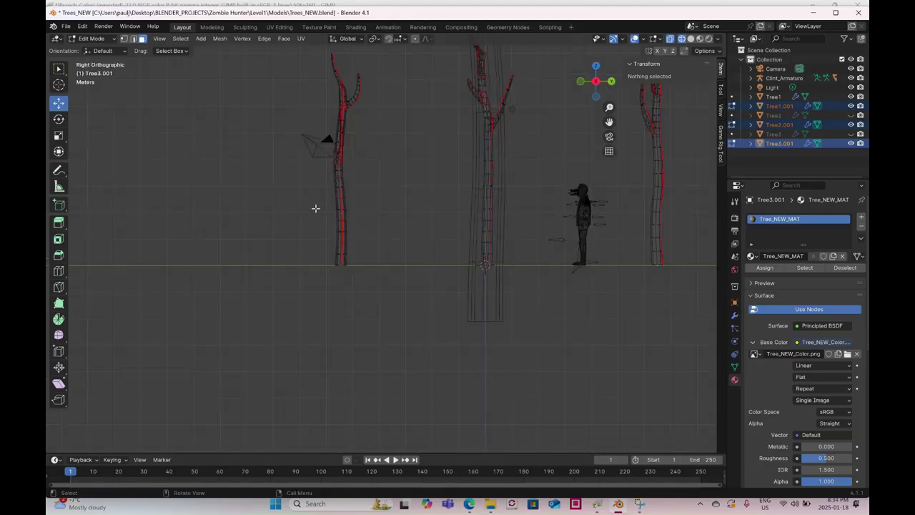
- Select the lower trunk sections of all three small trees and delete them
drag(317, 213, 369, 281)
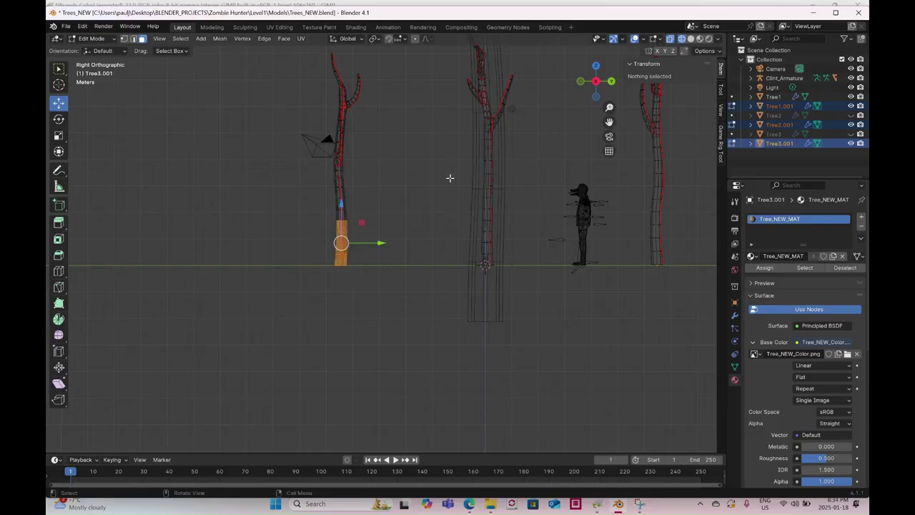
shift+drag(451, 181, 519, 294)
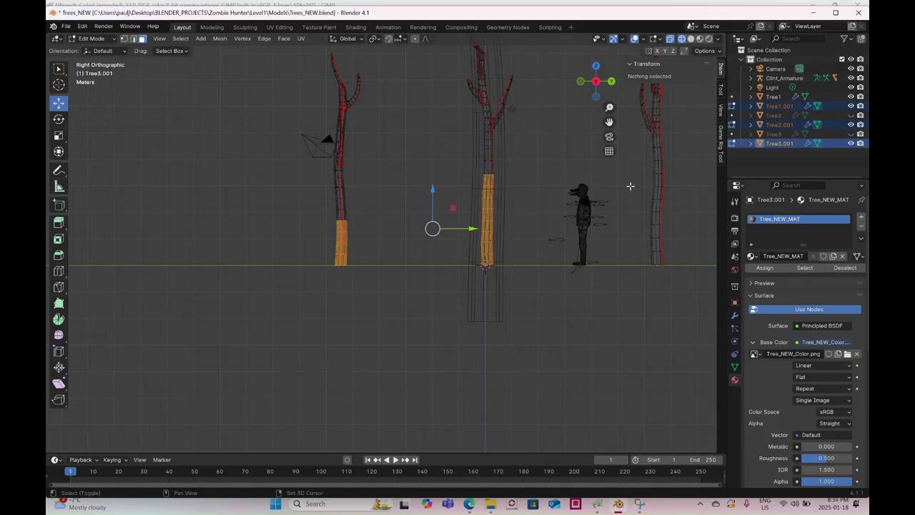
shift+drag(629, 184, 685, 279)
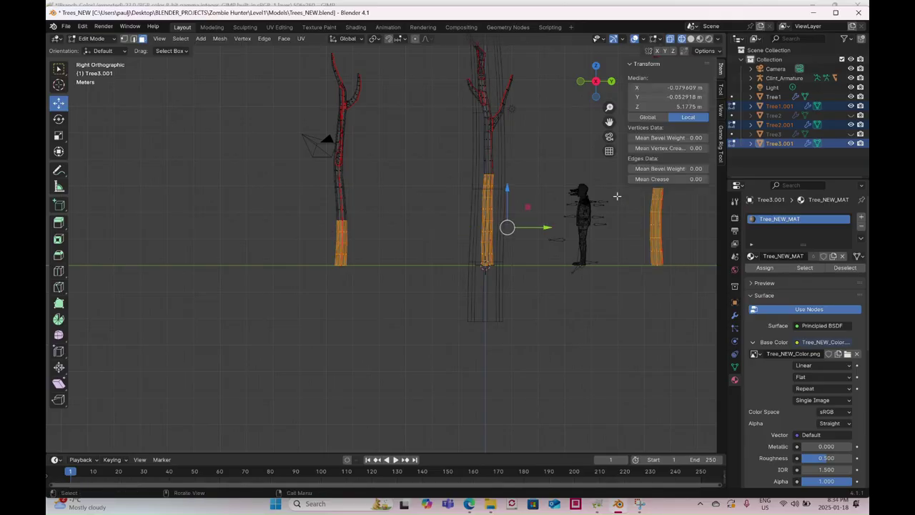
shift+middle_drag(469, 272, 402, 288)
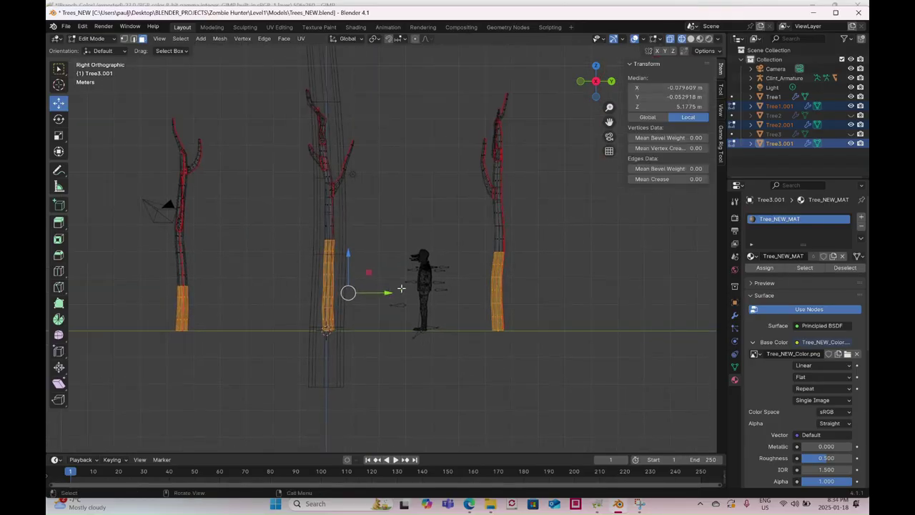
key(x)
click(401, 287)
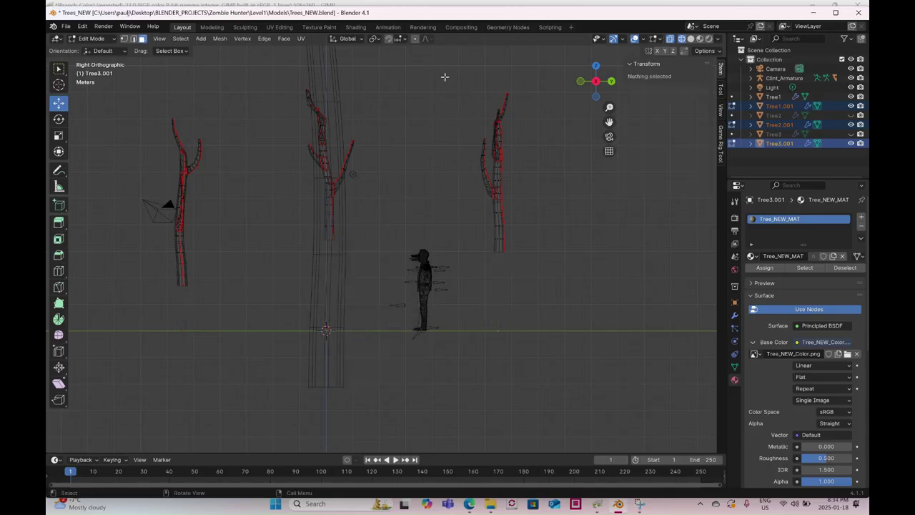
- Select Tree3.001's remaining mesh and lower it about 2.93 m along Z so its cut base meets the ground line
drag(445, 77, 555, 272)
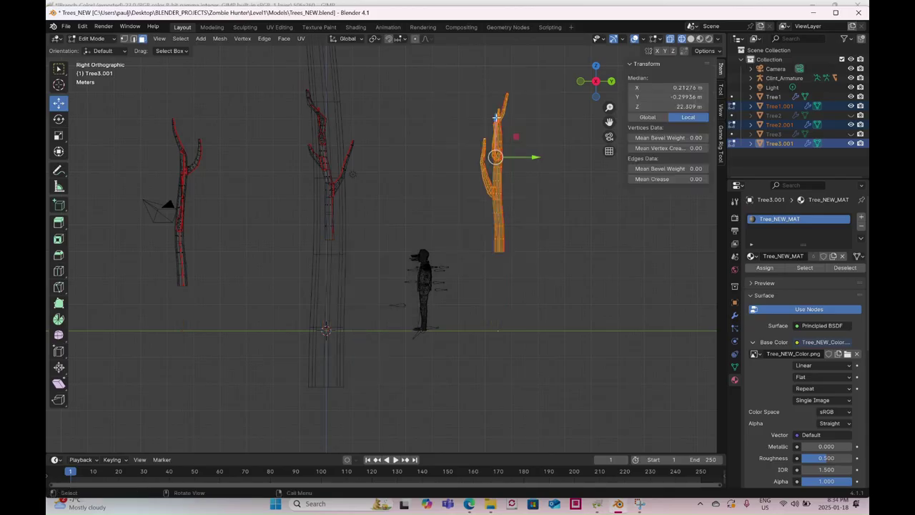
key(g)
key(z)
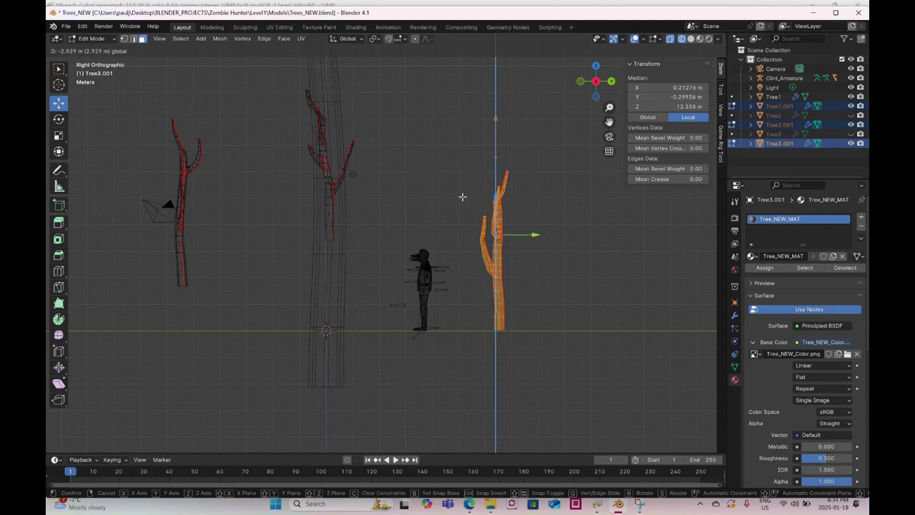
click(463, 196)
- Lower the middle small tree's mesh about 3.38 m along Z to bring its cut base down to the ground line
drag(256, 77, 378, 273)
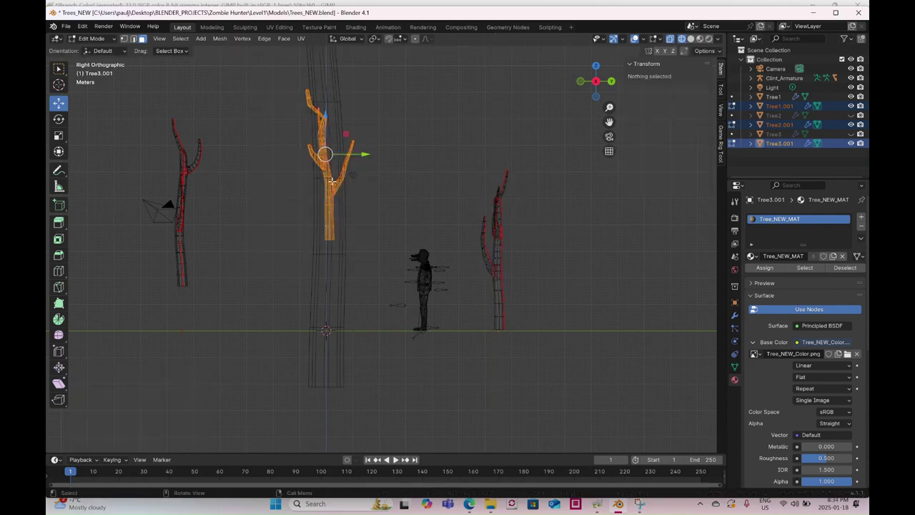
key(g)
key(z)
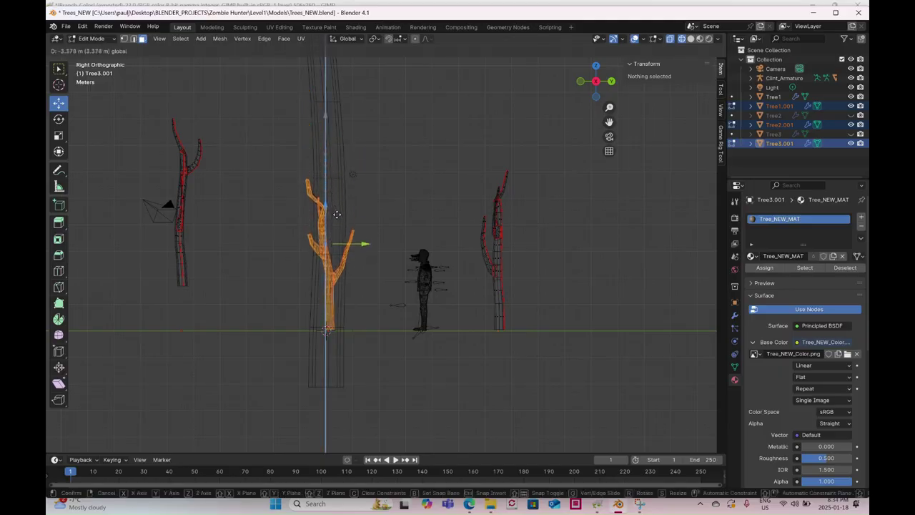
click(337, 213)
- Lower the mesh of the small tree farthest along negative Y about 1.73 m along Z to the ground line
mouse_move(132, 111)
mouse_down()
mouse_move(193, 184)
mouse_move(233, 308)
mouse_up()
key(g)
key(z)
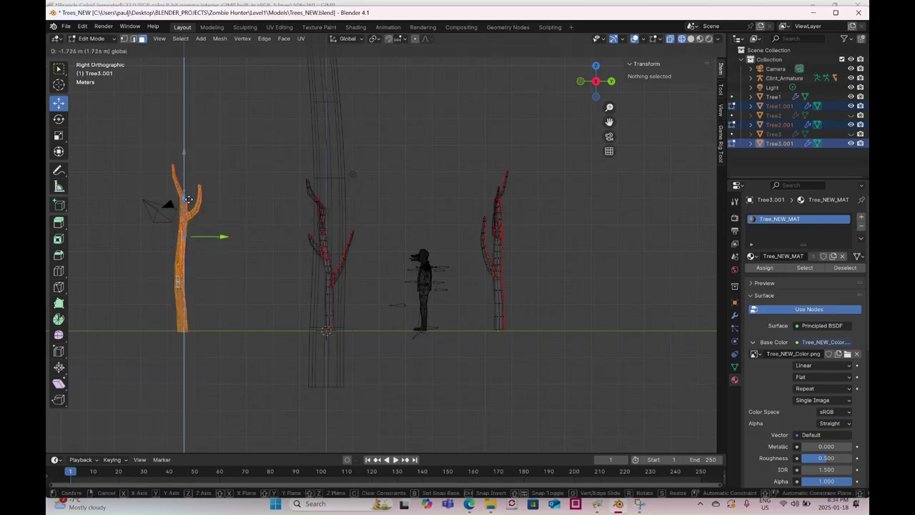
key(Return)
- Return to Object Mode, select only Tree3.001 and switch the viewport to Solid shading
click(91, 38)
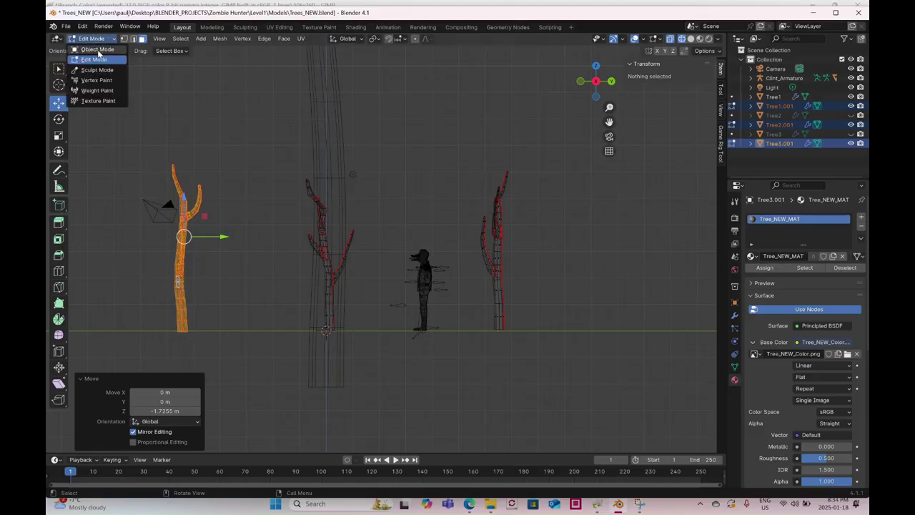
click(93, 52)
middle_drag(382, 238, 441, 265)
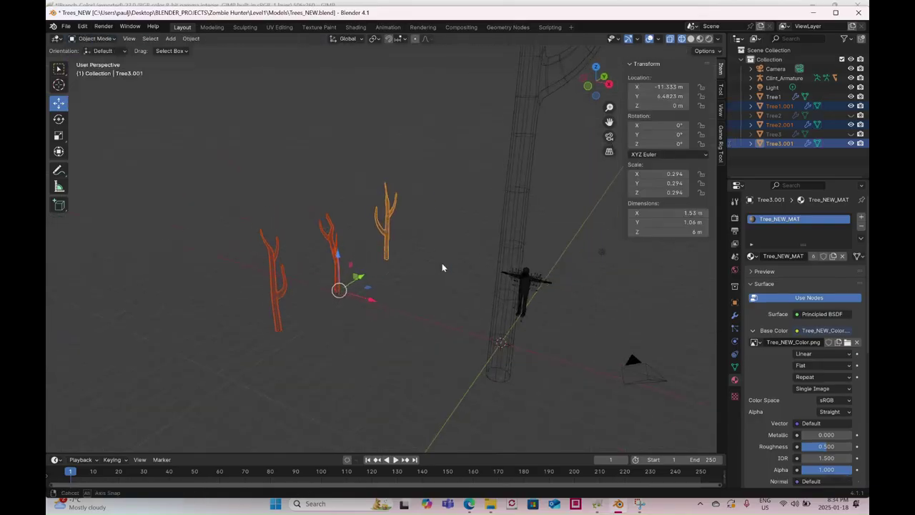
click(385, 254)
key(z)
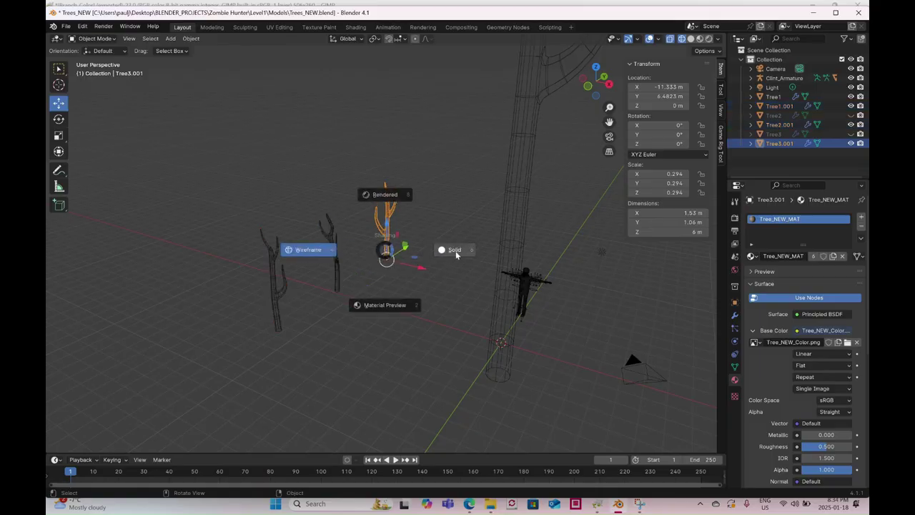
click(455, 252)
scroll(456, 250, down, 4)
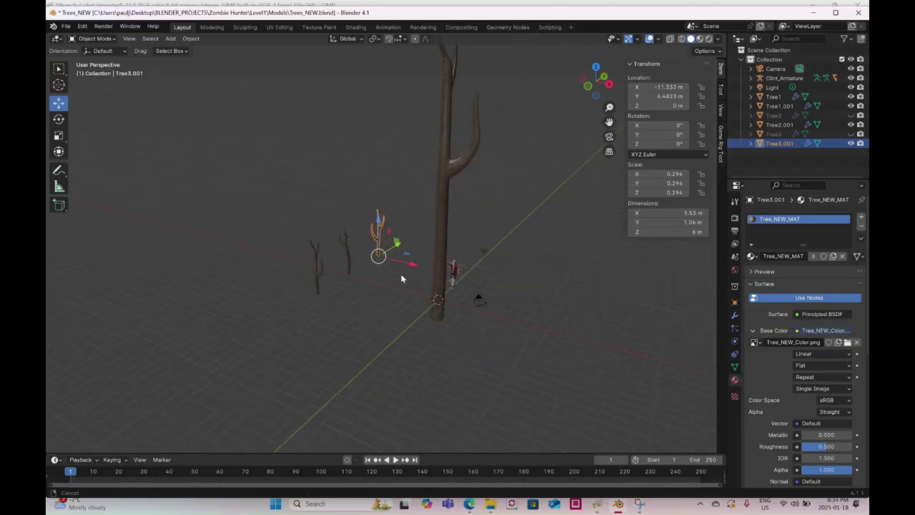
middle_drag(442, 263, 418, 197)
- Add a 2 m mesh plane at the world origin, at the base of Tree1's trunk
click(170, 39)
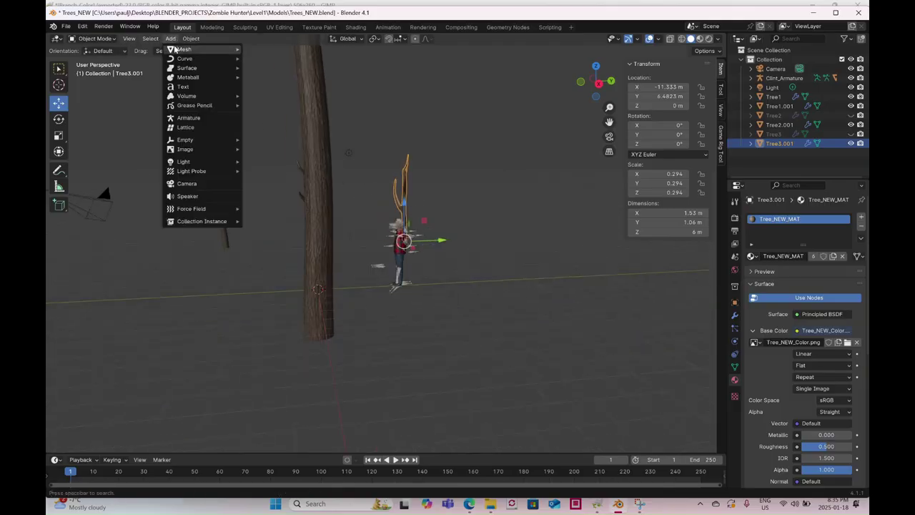
mouse_move(176, 49)
click(262, 50)
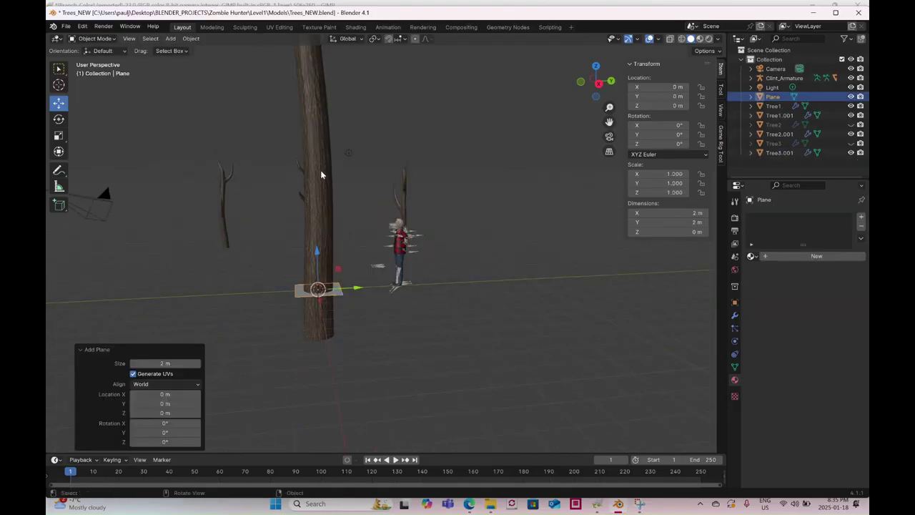
scroll(339, 264, up, 5)
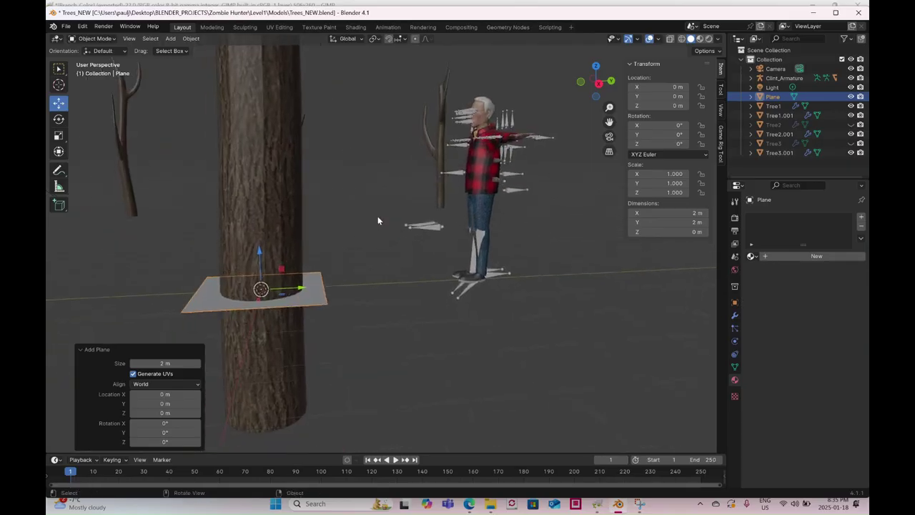
- Create a new material on the plane and name it Branch_MAT
click(779, 258)
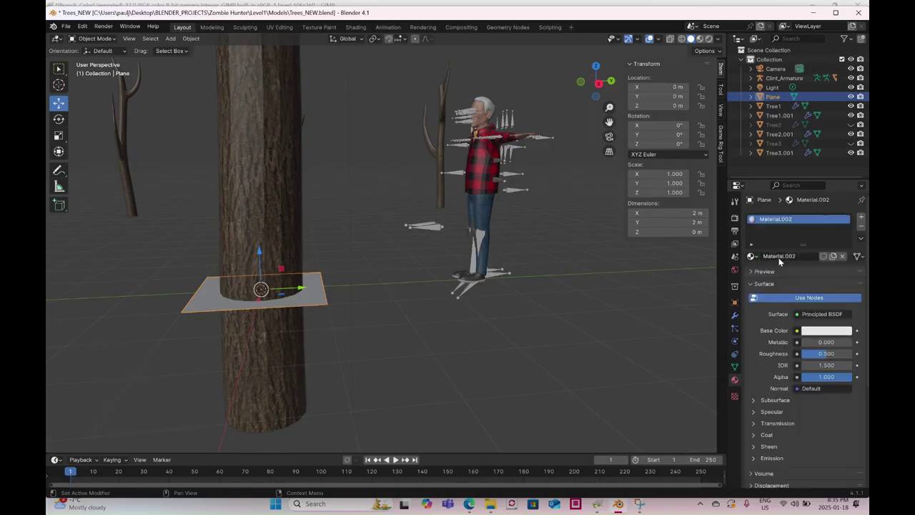
click(782, 256)
text(Branch)
key(Return)
click(788, 256)
key(End)
text(_MAT)
key(Return)
- Set Branch_MAT's base color to an image texture using Branch_Color.png from the Images_Tree folder
click(798, 330)
click(579, 395)
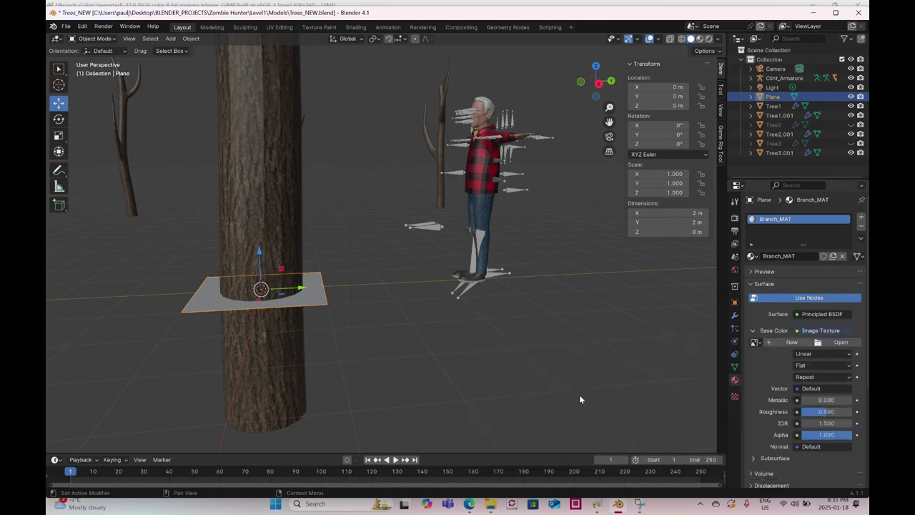
click(818, 342)
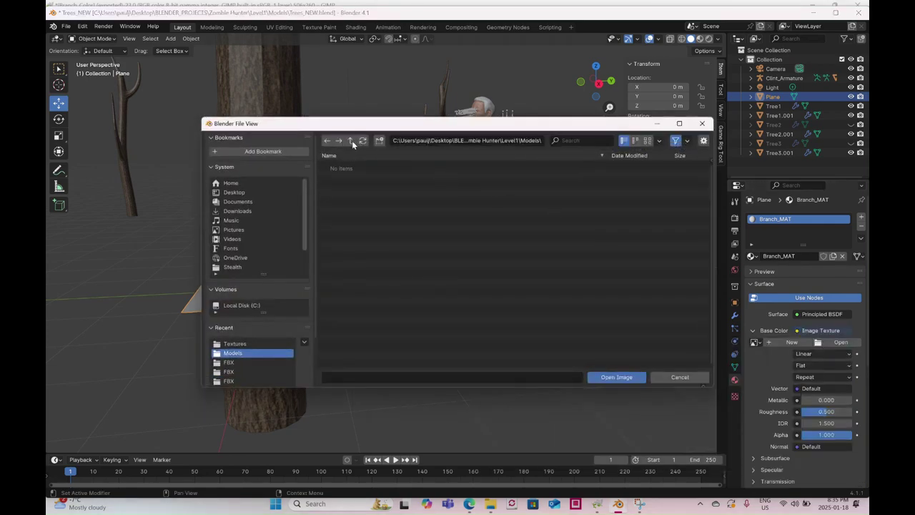
click(350, 140)
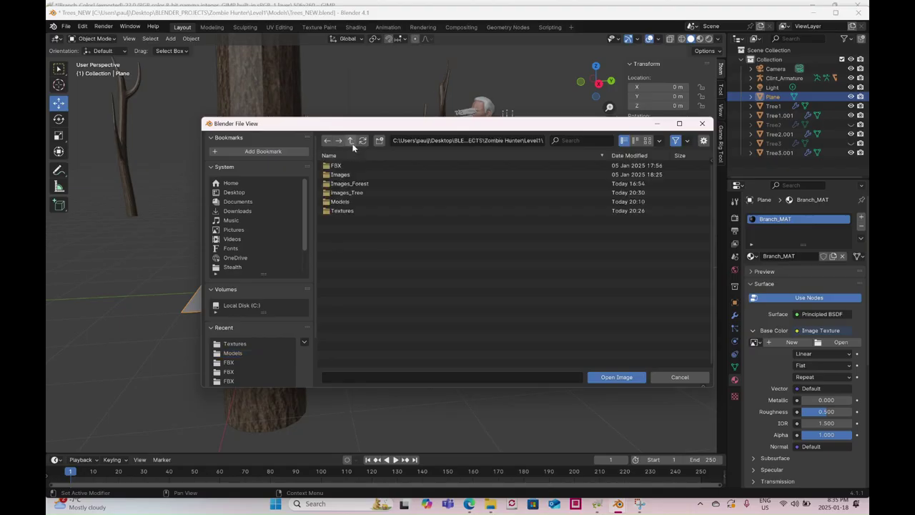
click(352, 210)
double_click(351, 210)
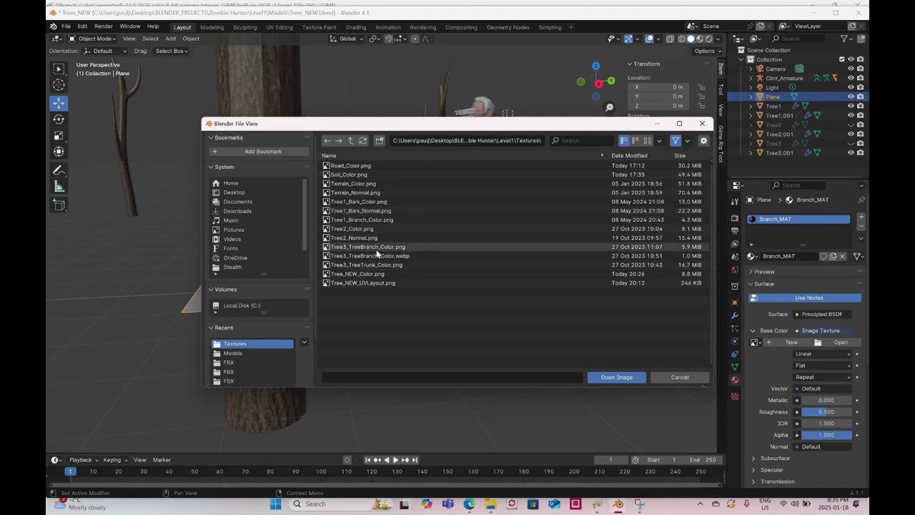
click(351, 140)
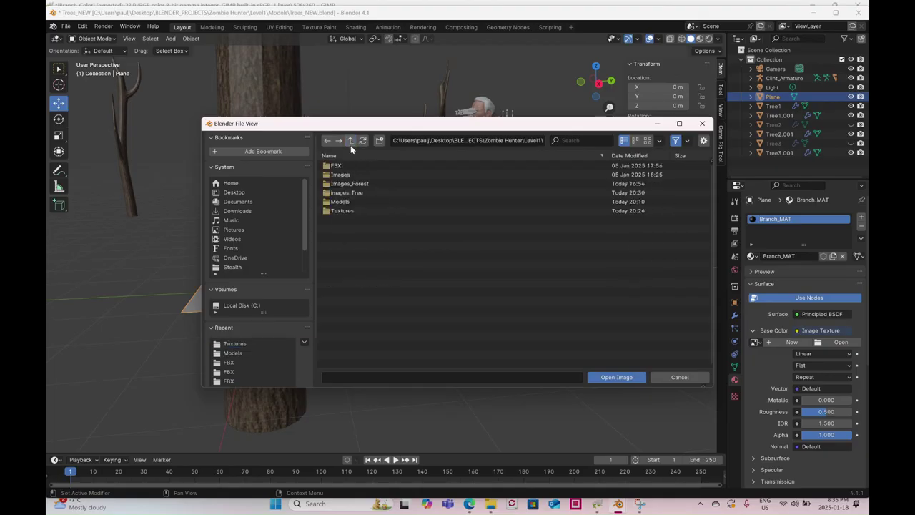
click(346, 193)
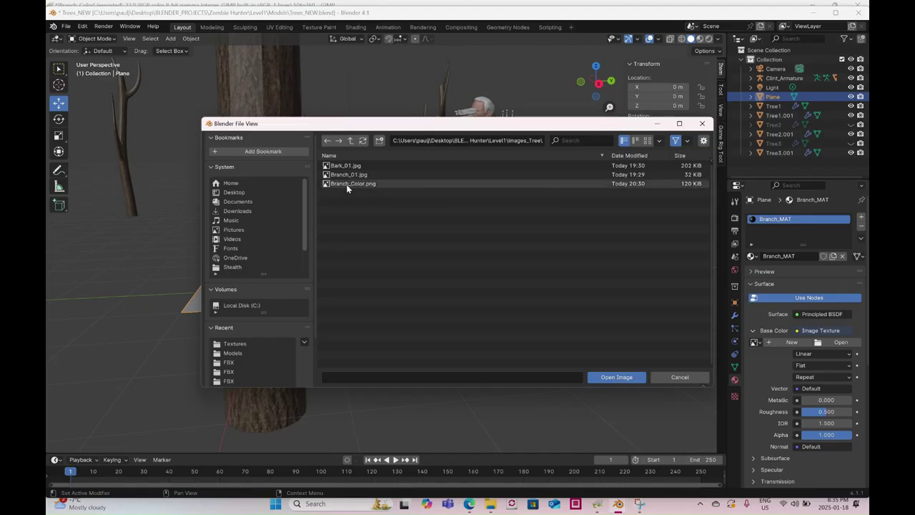
double_click(346, 184)
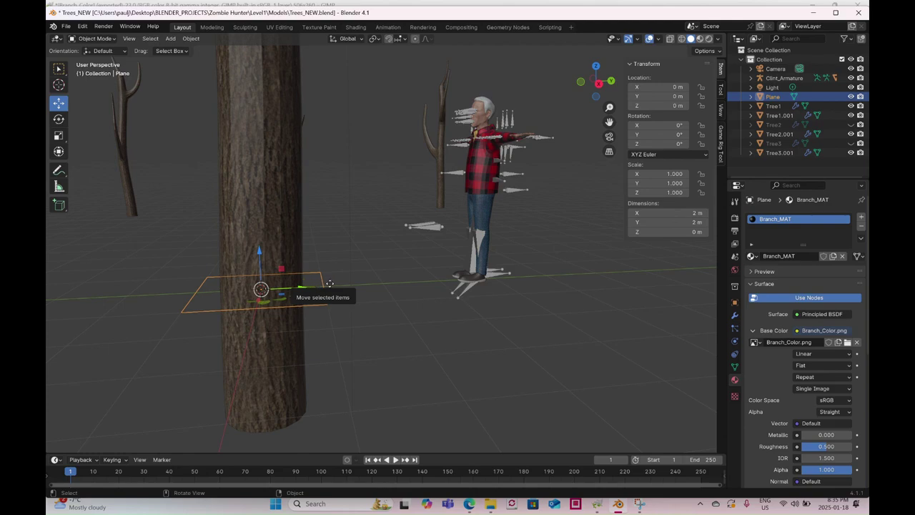
- Move the leafy branch plane along Y to about 1.65 m, clear of the trunk
click(396, 259)
middle_drag(396, 259, 384, 288)
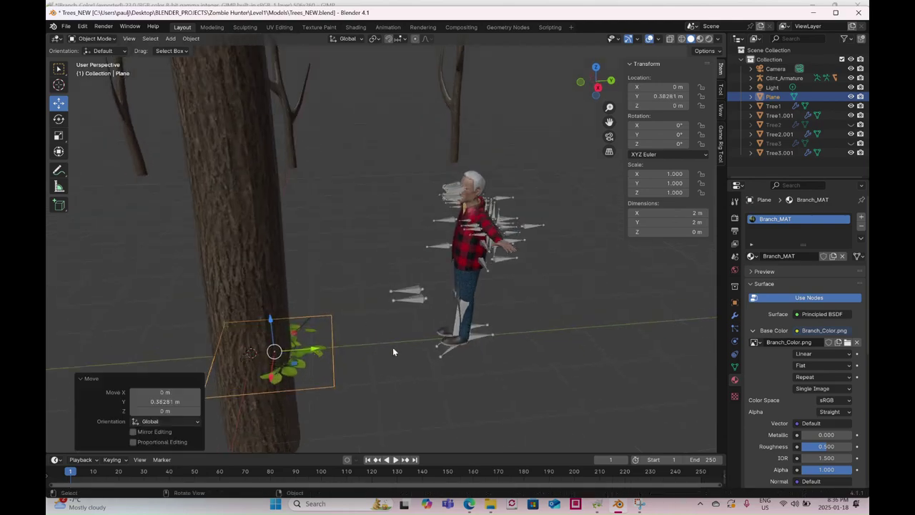
middle_drag(392, 351, 437, 318)
drag(402, 313, 474, 332)
middle_drag(474, 332, 432, 313)
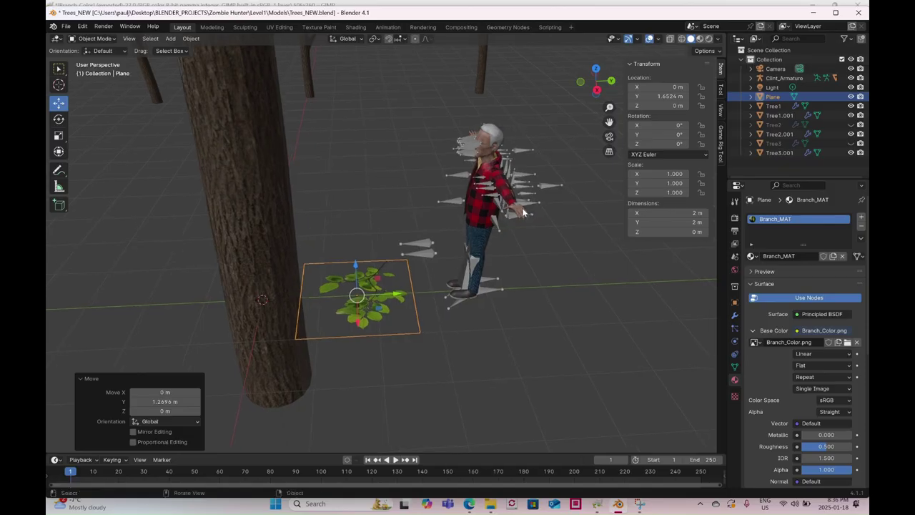
- Scale the branch plane along Y to about 0.751, making it 2 m by 1.5 m
middle_drag(348, 300, 281, 313)
click(58, 135)
middle_drag(325, 265, 451, 197)
scroll(356, 262, up, 3)
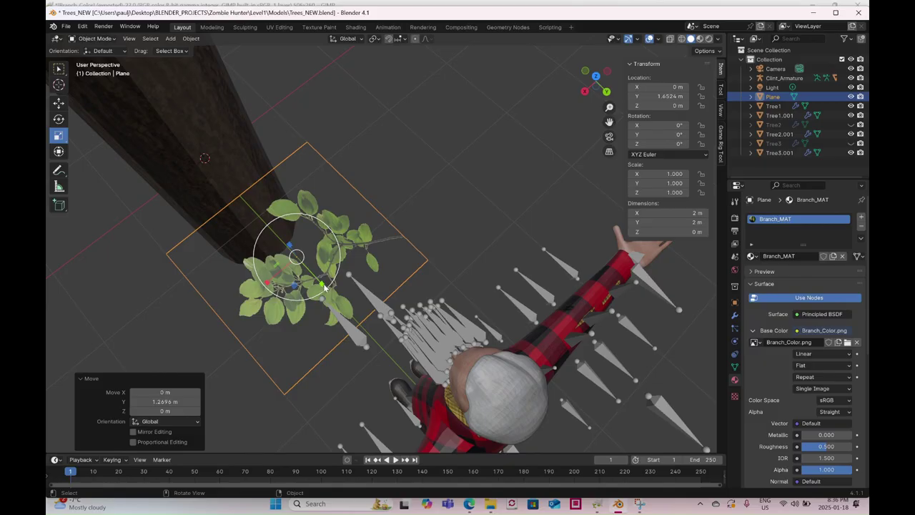
drag(324, 286, 315, 277)
scroll(332, 298, down, 4)
middle_drag(331, 298, 399, 250)
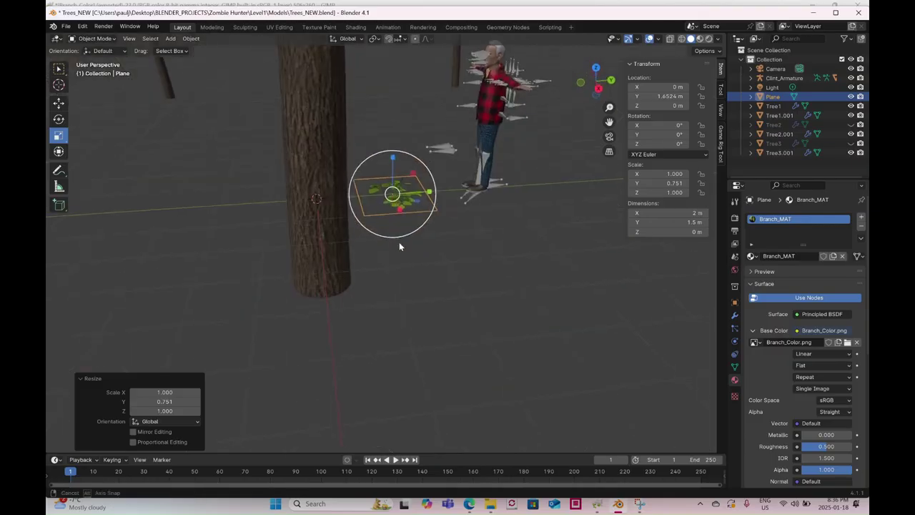
- Duplicate the leafy branch plane's face in place within its own mesh in Edit Mode
click(104, 40)
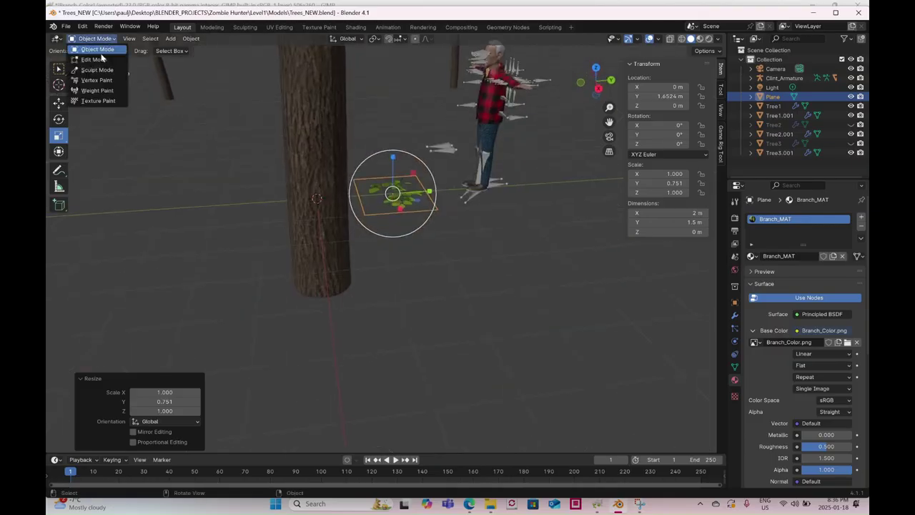
click(100, 60)
middle_drag(457, 252, 443, 258)
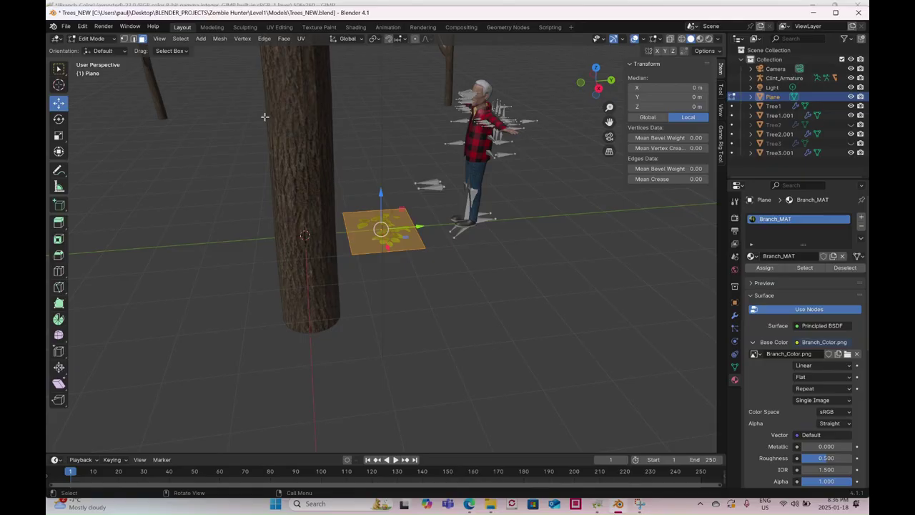
key(shift+d)
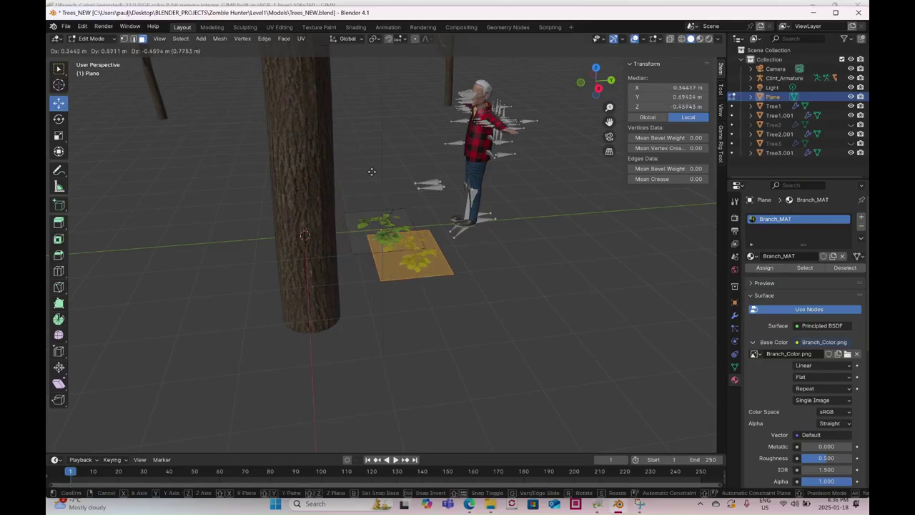
right_click(371, 170)
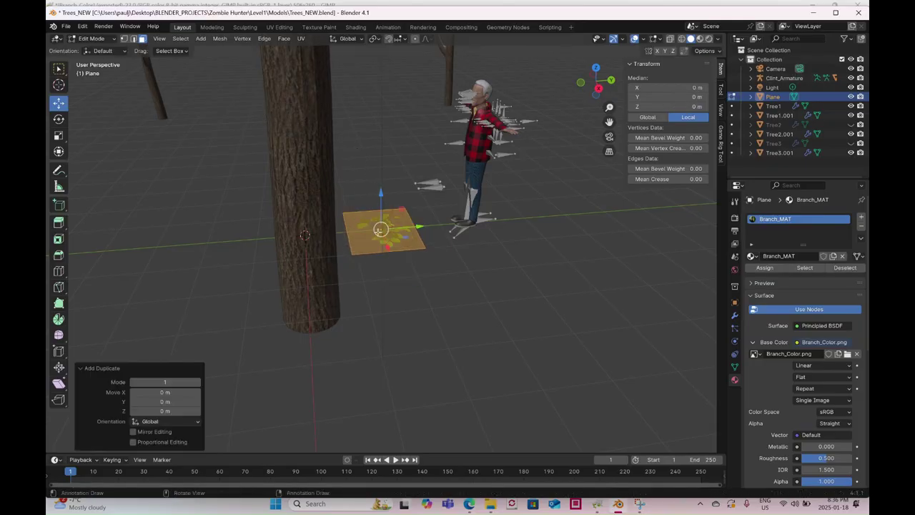
- Flip the normals of the duplicated face and return to Object Mode
click(220, 38)
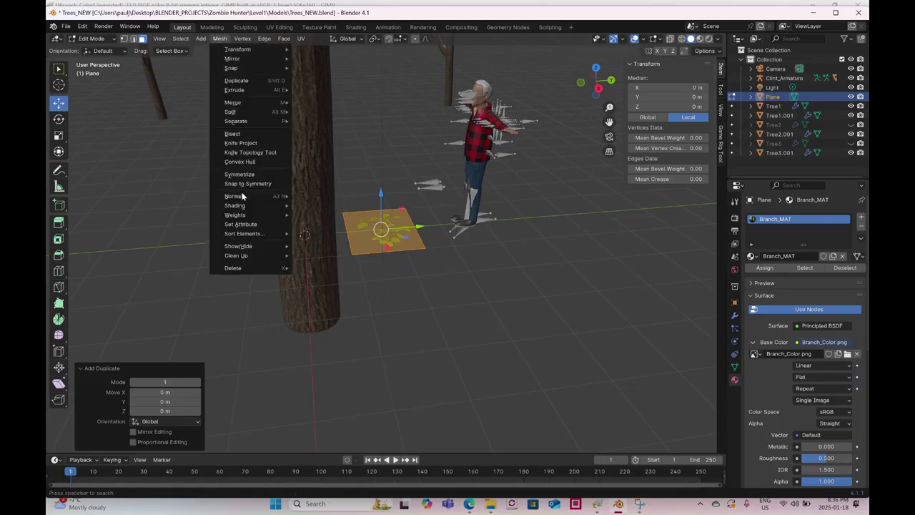
mouse_move(242, 195)
click(313, 196)
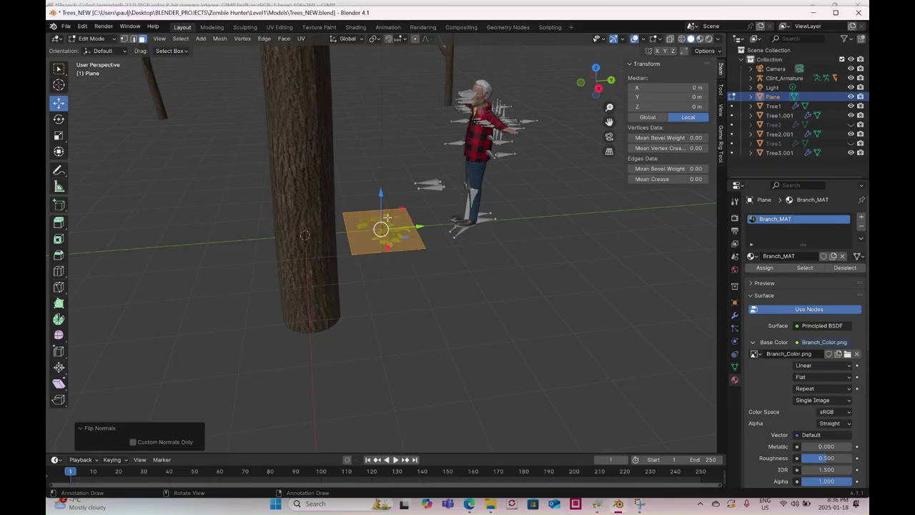
click(98, 38)
click(98, 50)
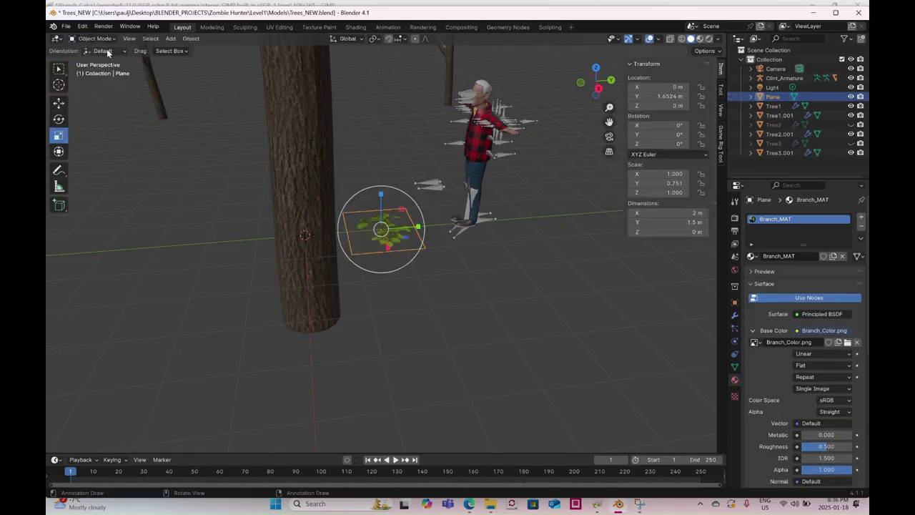
- Duplicate the branch plane as a new object and place it at about X -5.66, Y 7.61, Z 2.24 m, between the big trunk and the small trees
mouse_move(468, 230)
middle_down()
mouse_move(452, 241)
mouse_move(402, 241)
mouse_move(417, 240)
mouse_move(452, 194)
mouse_move(468, 230)
mouse_move(453, 233)
middle_up()
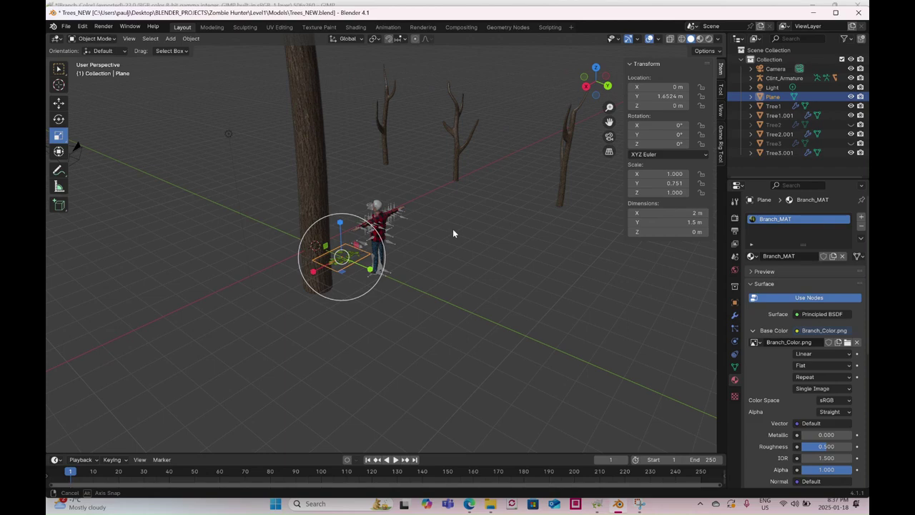
middle_drag(454, 233, 366, 205)
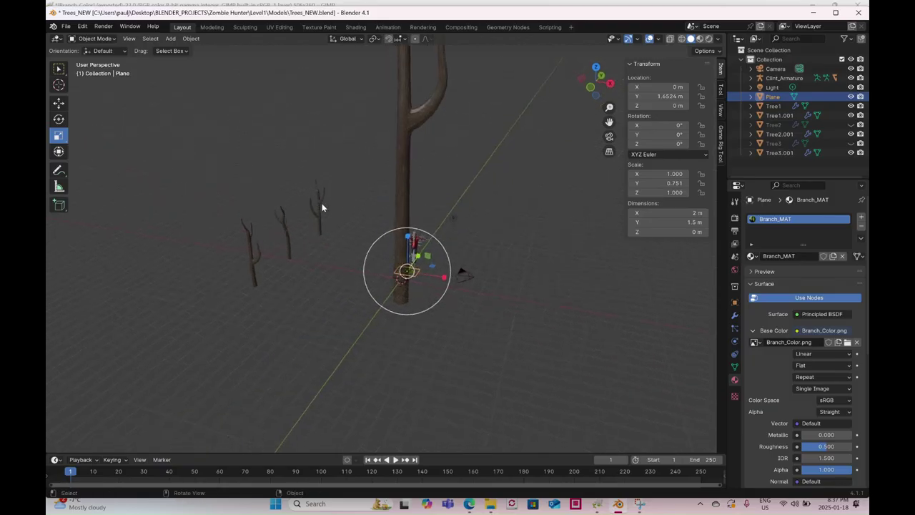
middle_drag(449, 113, 428, 170)
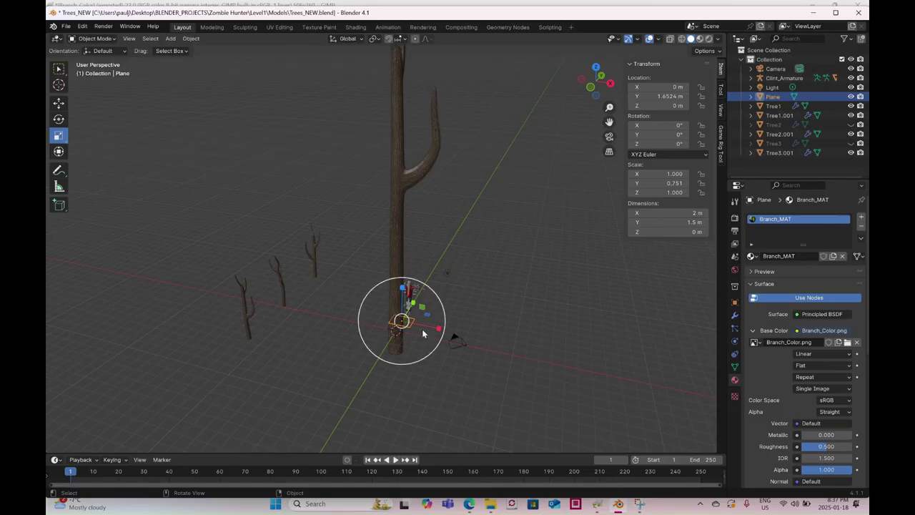
mouse_move(408, 322)
middle_down()
mouse_move(384, 325)
mouse_move(396, 309)
mouse_move(407, 321)
middle_up()
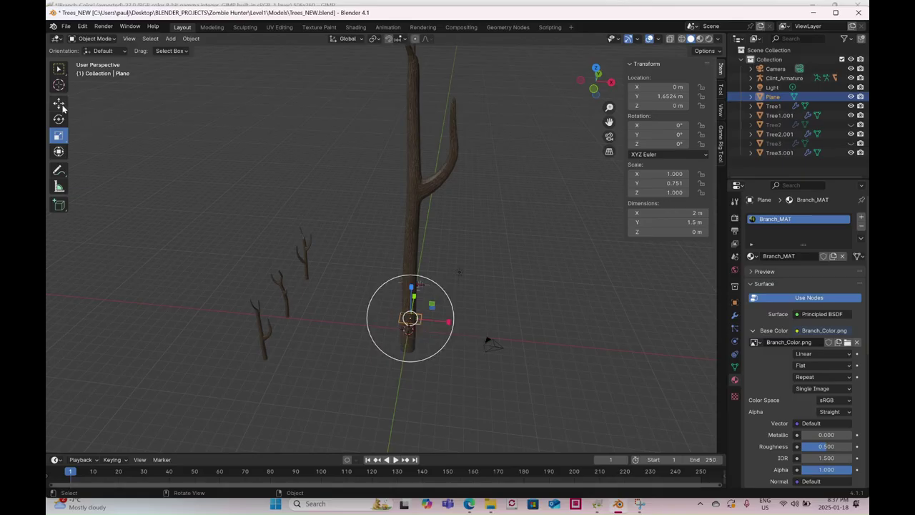
middle_drag(443, 266, 362, 272)
scroll(362, 271, up, 3)
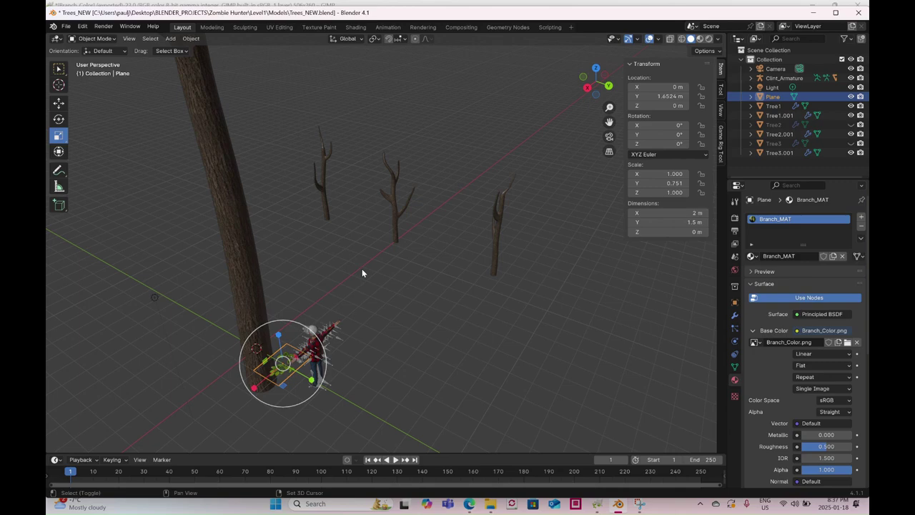
key(shift+d)
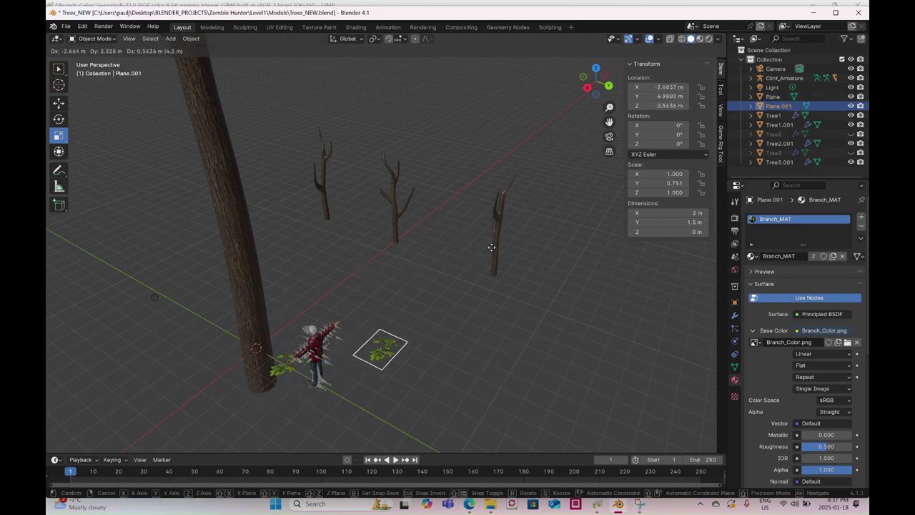
click(521, 219)
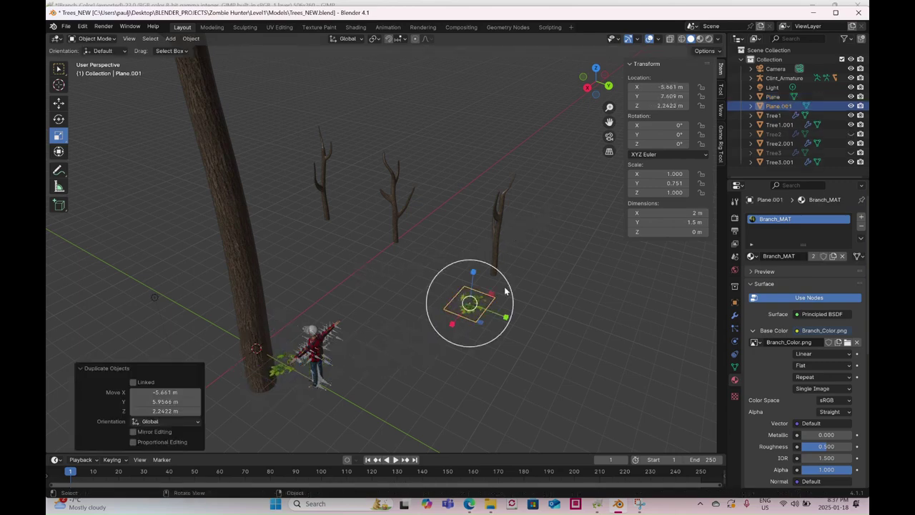
- Move the copied branch plane beside the nearest small tree, to about X -9.59, Y 6.39, Z 3.64 m
middle_drag(521, 219, 445, 274)
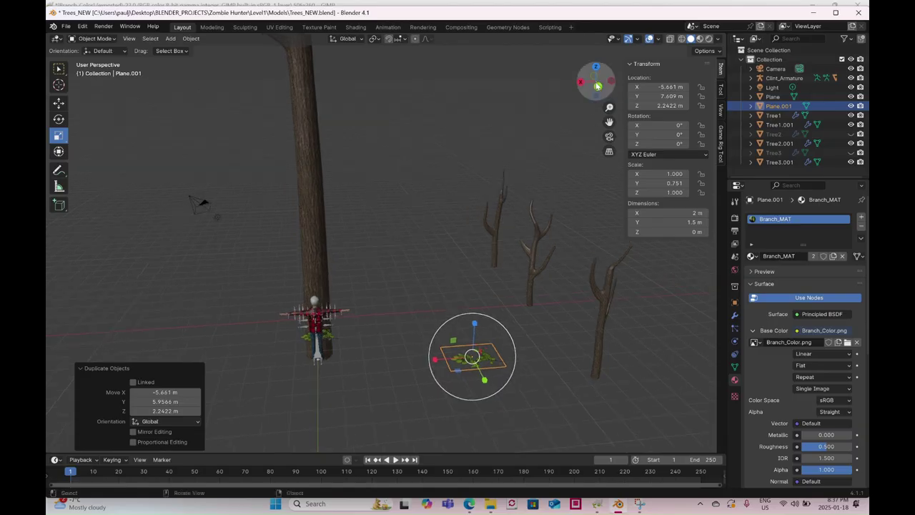
click(58, 104)
middle_drag(252, 207, 195, 161)
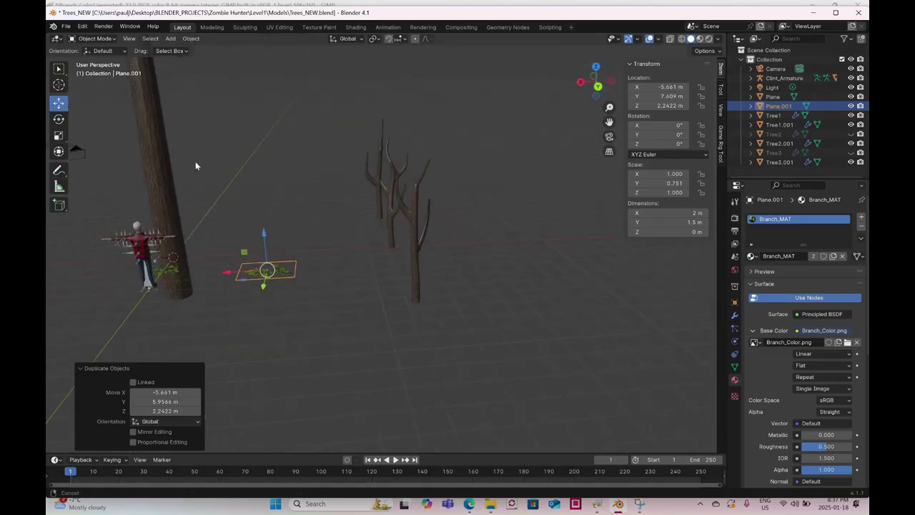
click(598, 86)
drag(270, 263, 353, 241)
middle_drag(353, 241, 439, 259)
drag(439, 245, 402, 244)
middle_drag(405, 280, 341, 222)
scroll(347, 240, up, 4)
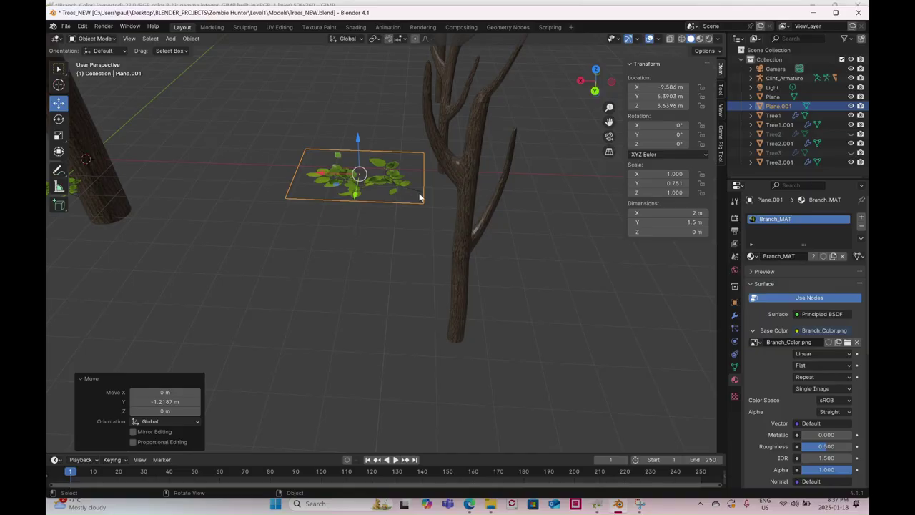
- Select the vertices of the copied plane's stem-side edge at local X -1 m and snap the 3D cursor to them
click(95, 39)
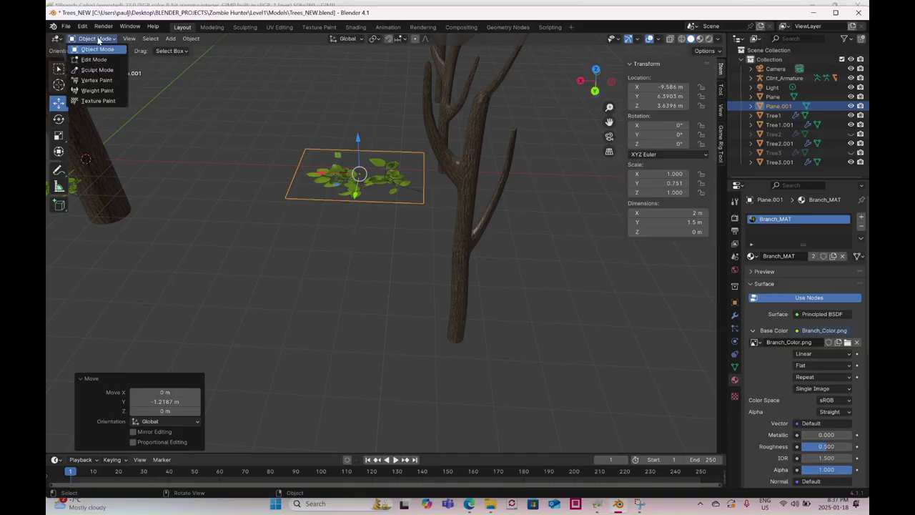
click(94, 60)
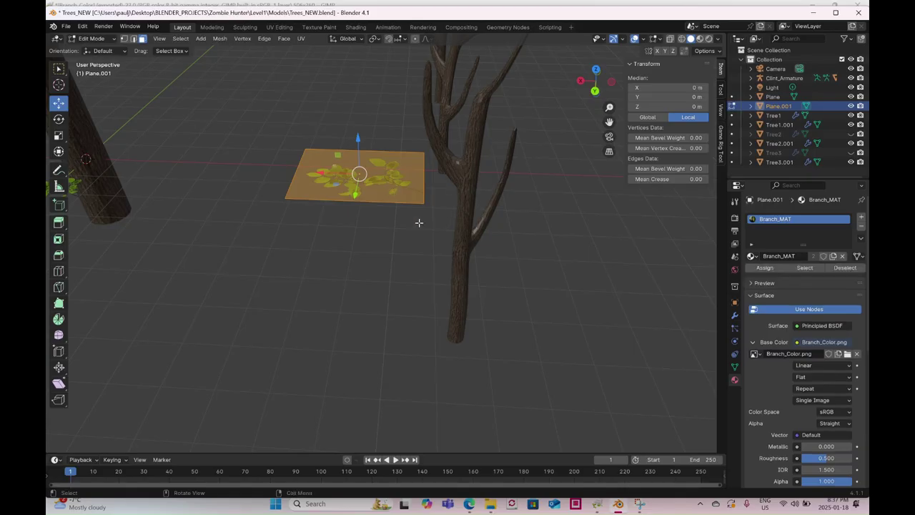
middle_drag(419, 222, 448, 219)
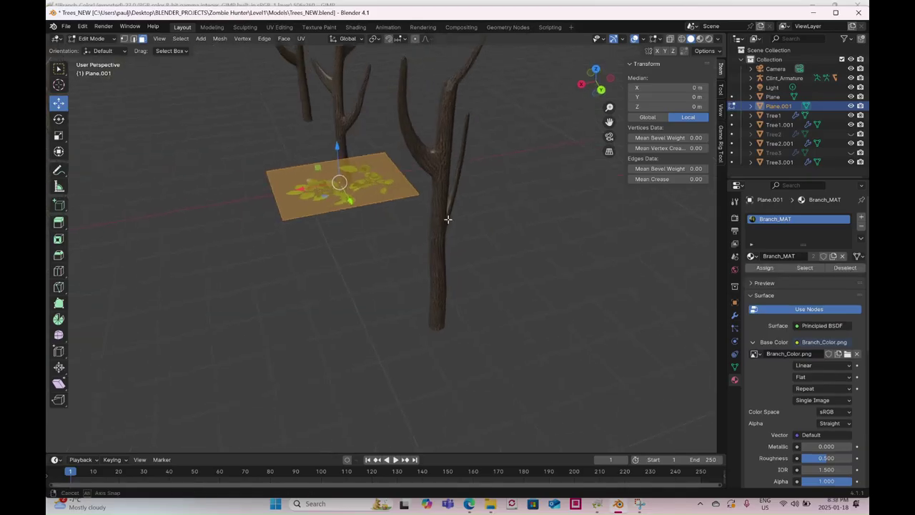
click(125, 39)
drag(379, 127, 455, 218)
right_click(457, 218)
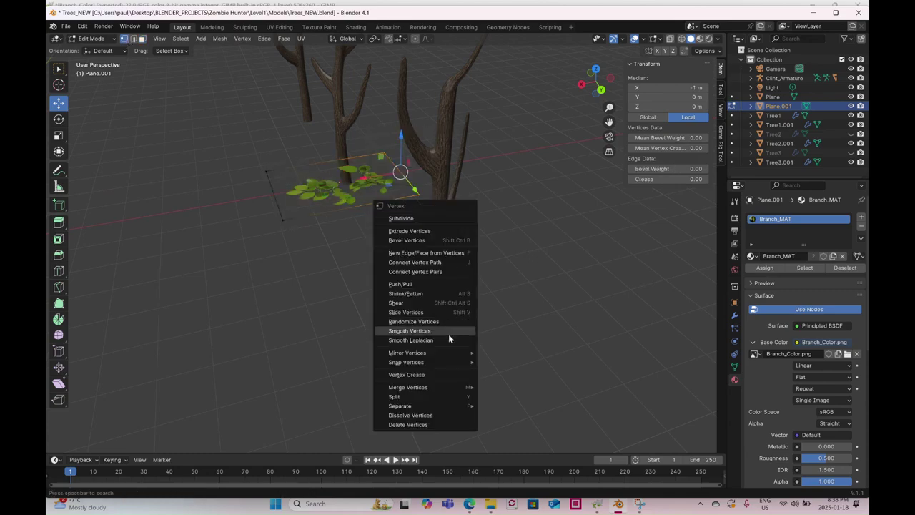
mouse_move(449, 366)
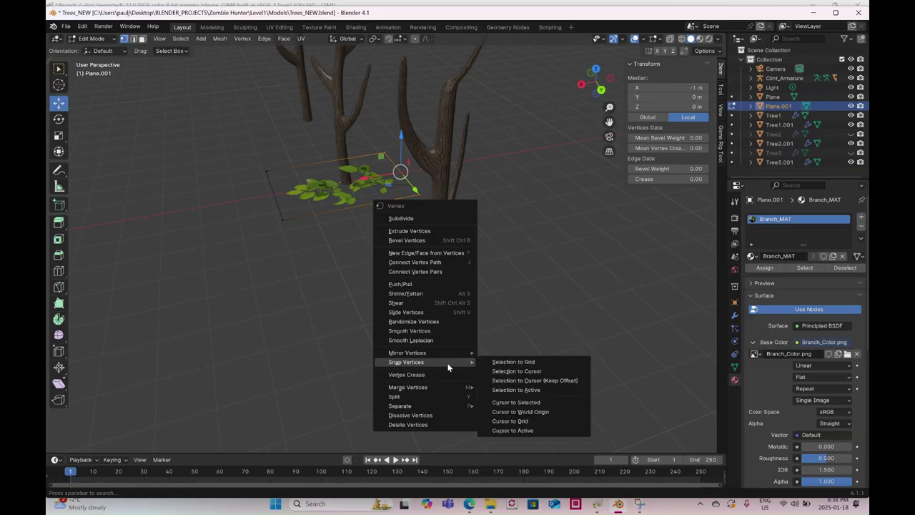
click(506, 403)
- Set the copied plane's origin to the 3D cursor and raise the plane along Z to about 4.24 m
click(91, 38)
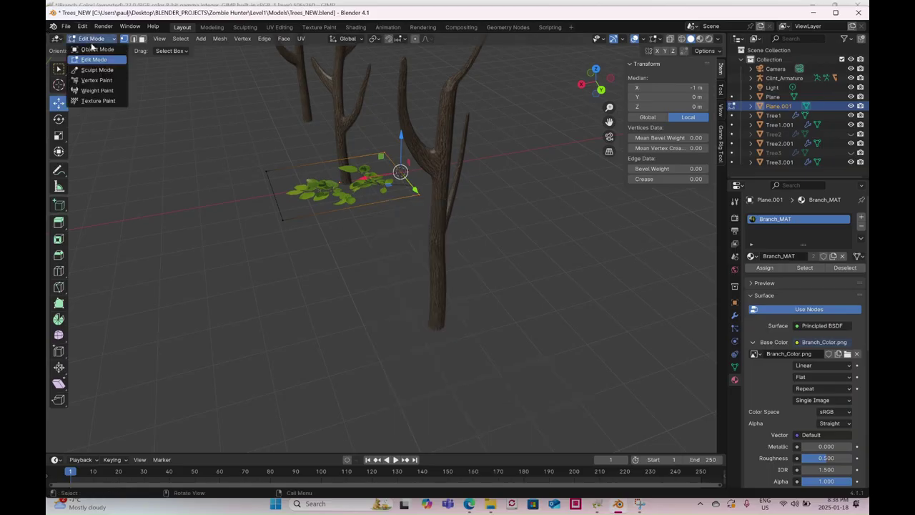
click(93, 49)
right_click(359, 231)
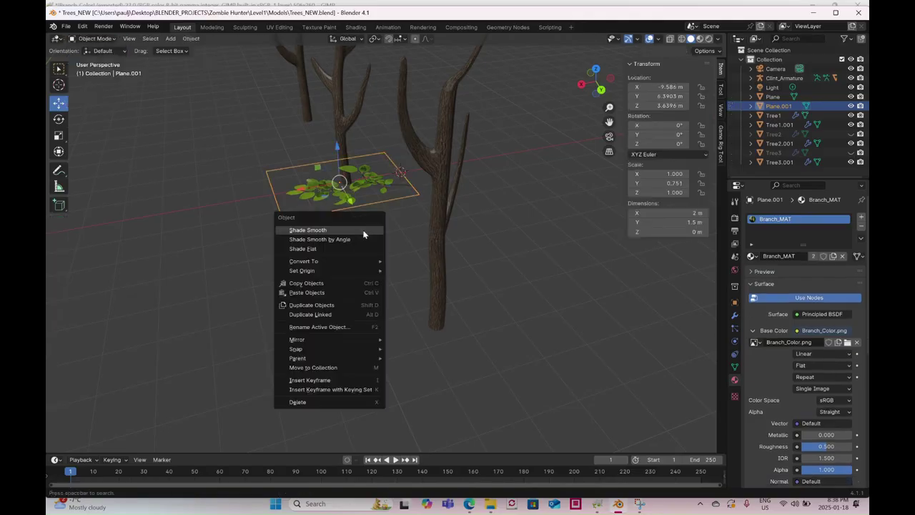
mouse_move(339, 273)
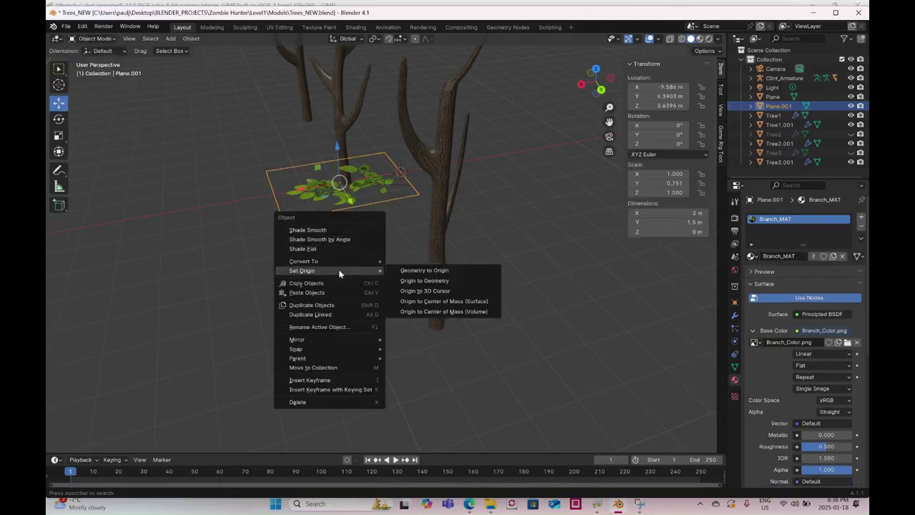
click(425, 291)
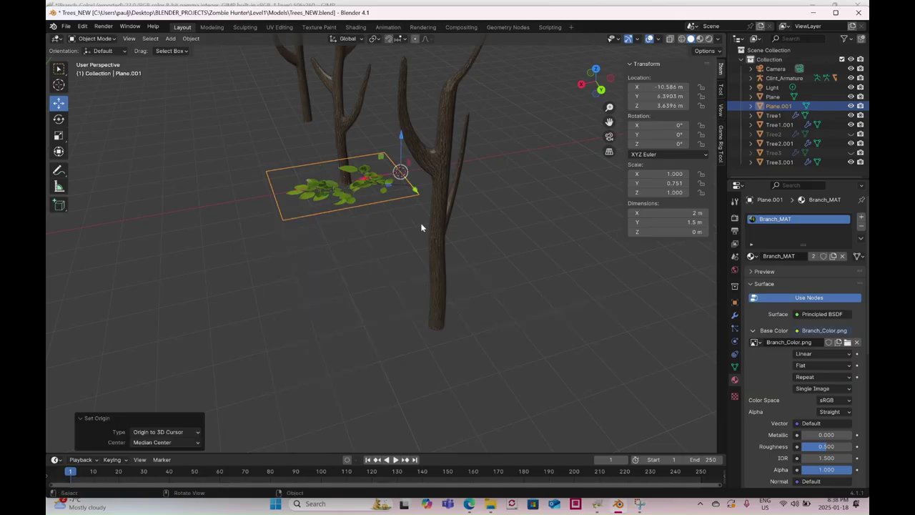
drag(401, 136, 398, 91)
- Snap the 3D cursor to the stem-side edge vertices of the original branch plane beside the character
scroll(370, 216, down, 5)
middle_drag(427, 207, 307, 209)
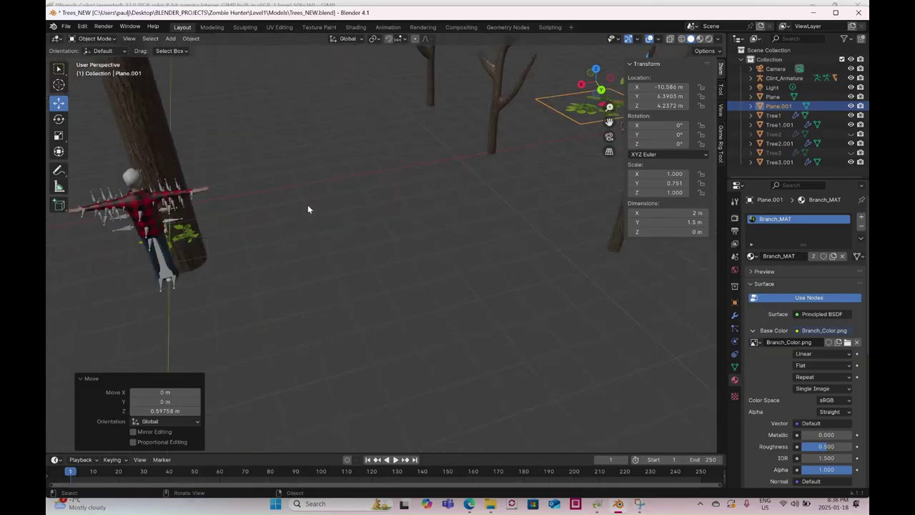
click(192, 233)
click(94, 39)
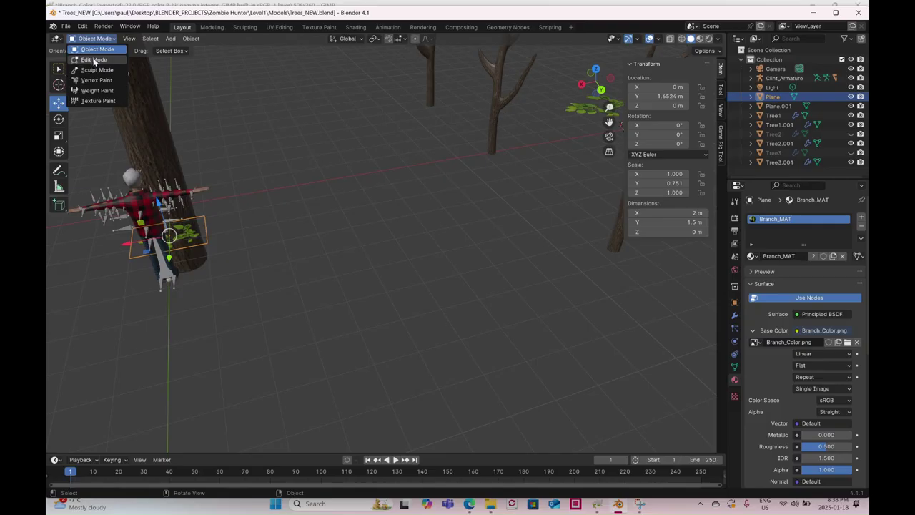
click(96, 63)
drag(203, 175, 253, 264)
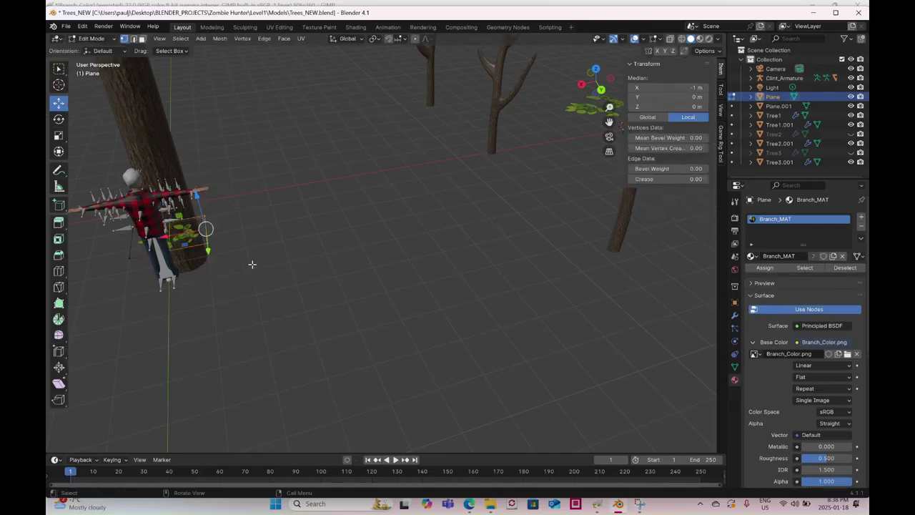
right_click(252, 264)
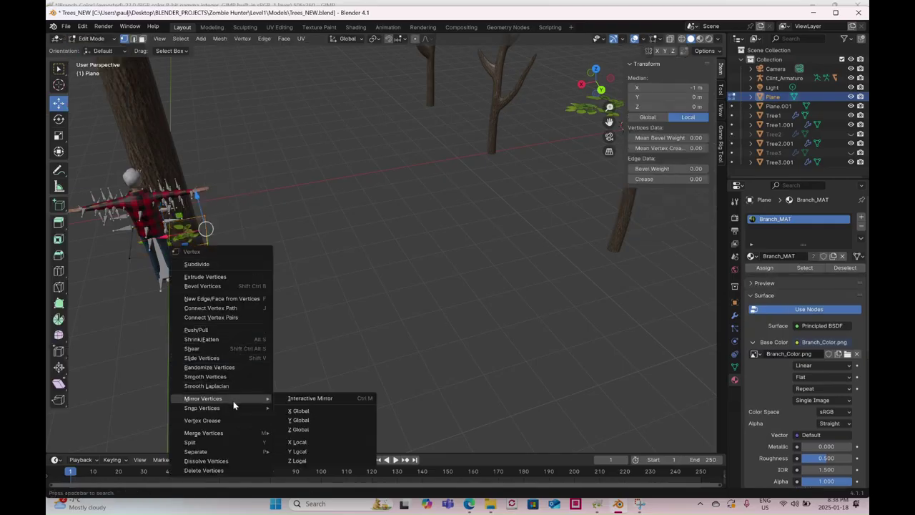
mouse_move(232, 407)
click(311, 447)
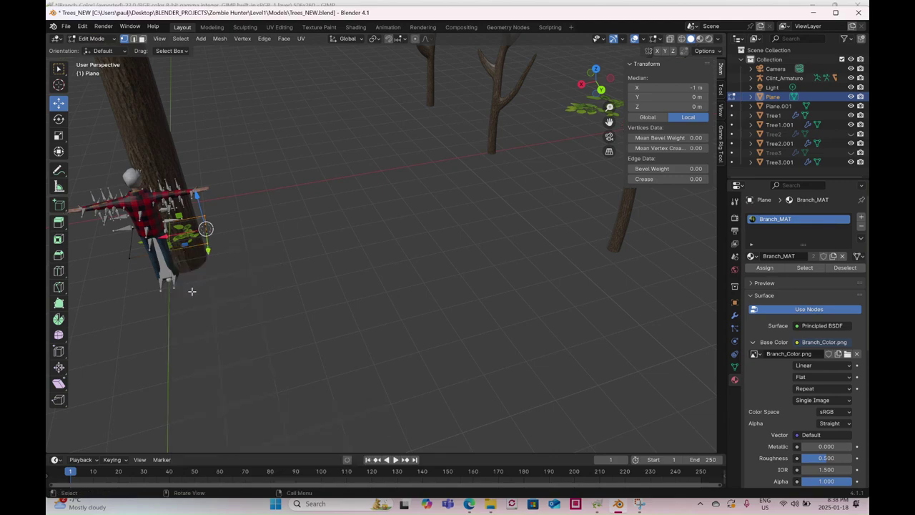
- Set the original branch plane's origin to the 3D cursor in Object Mode
click(91, 38)
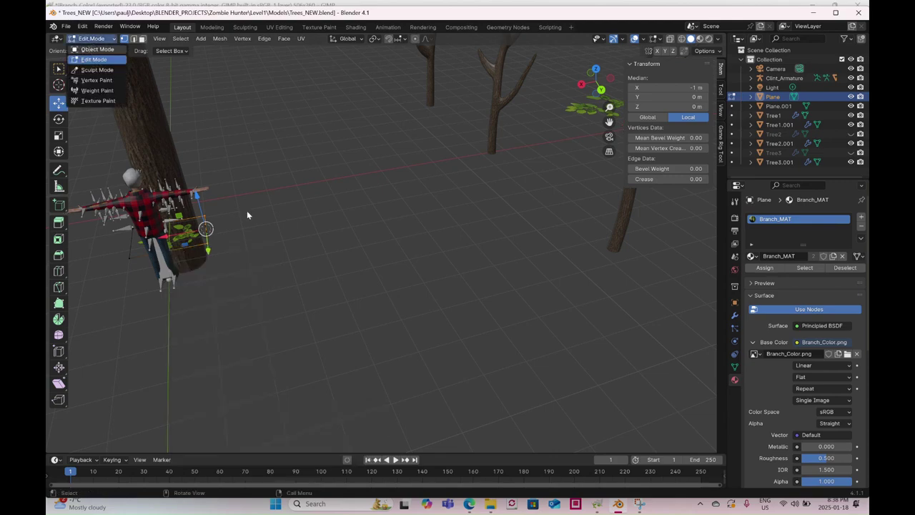
key(Tab)
right_click(263, 233)
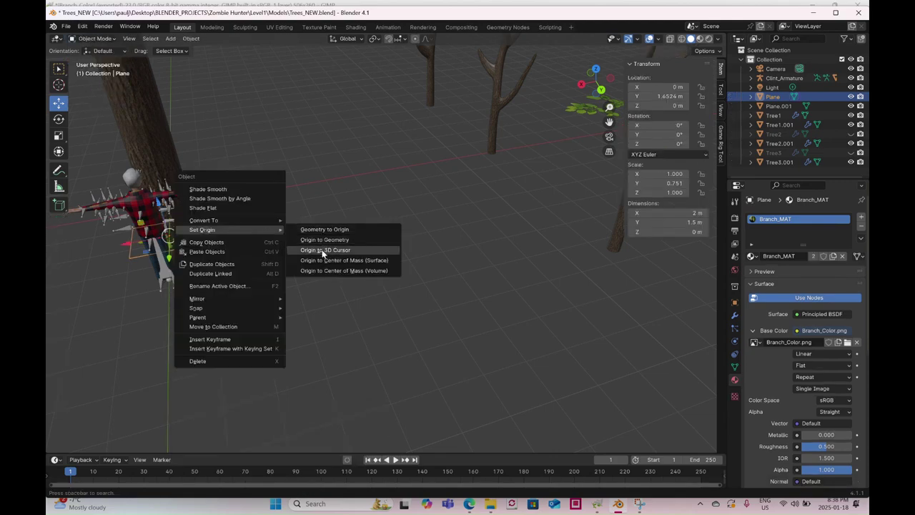
right_click(451, 175)
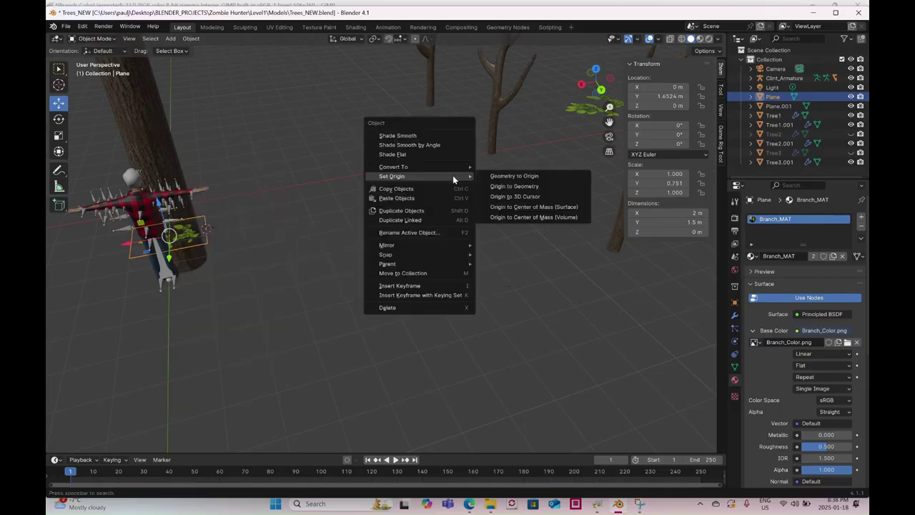
click(533, 197)
right_click(326, 190)
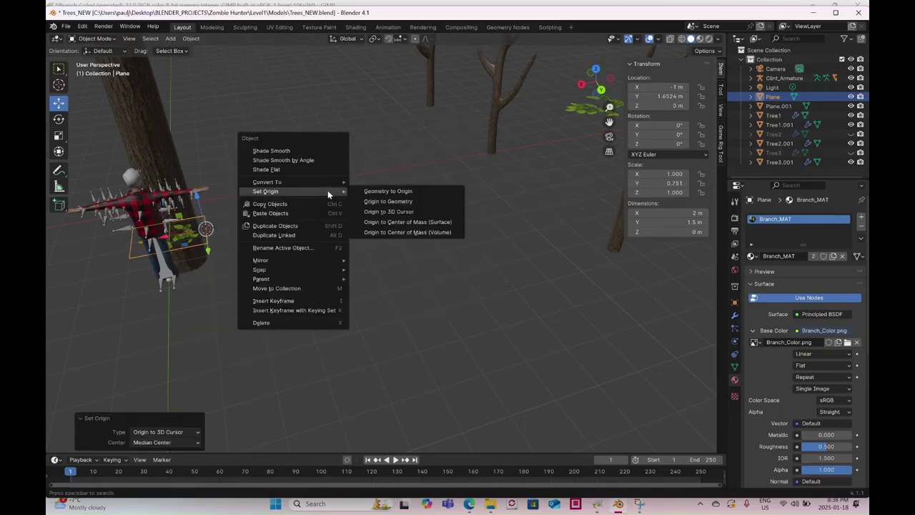
- Snap the 3D cursor back to the world origin
mouse_move(316, 268)
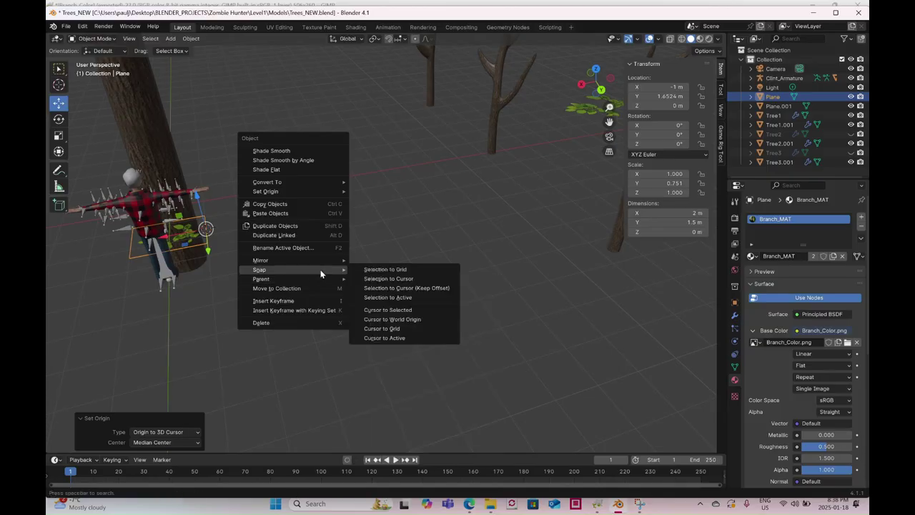
click(385, 315)
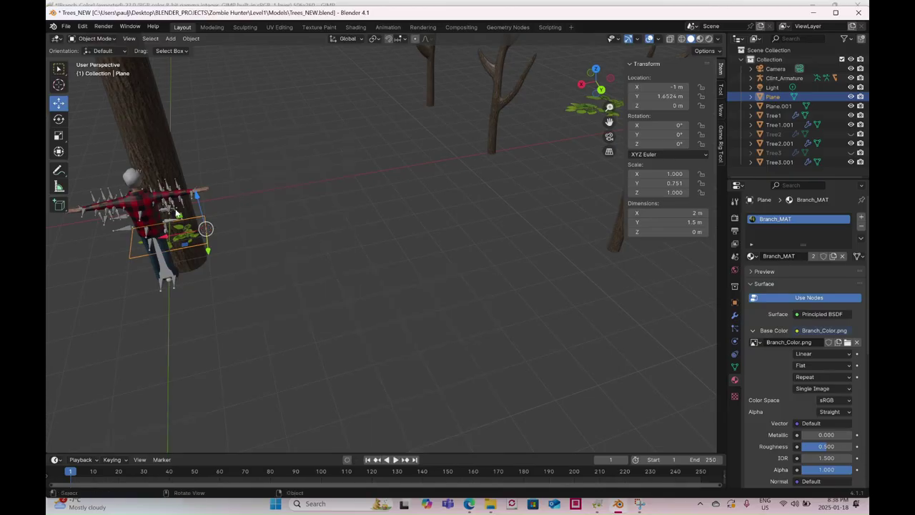
middle_drag(319, 240, 332, 188)
middle_drag(422, 210, 504, 202)
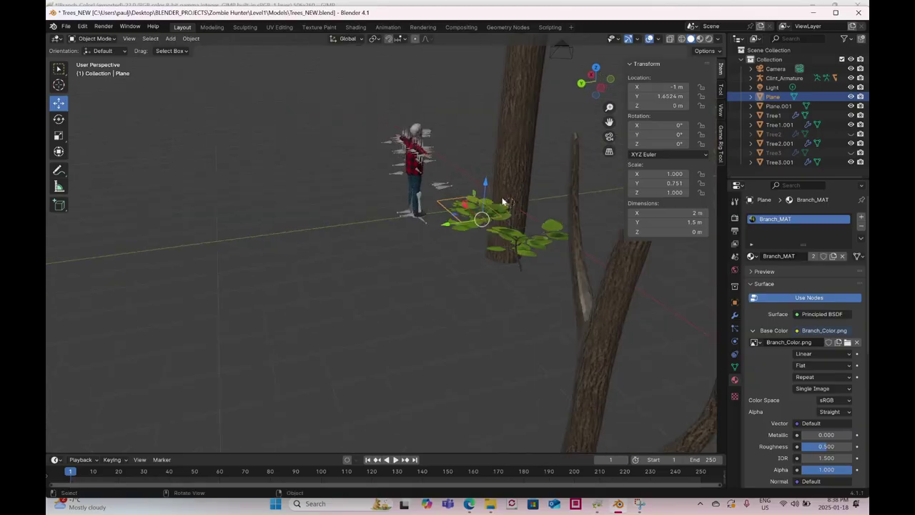
scroll(509, 202, up, 5)
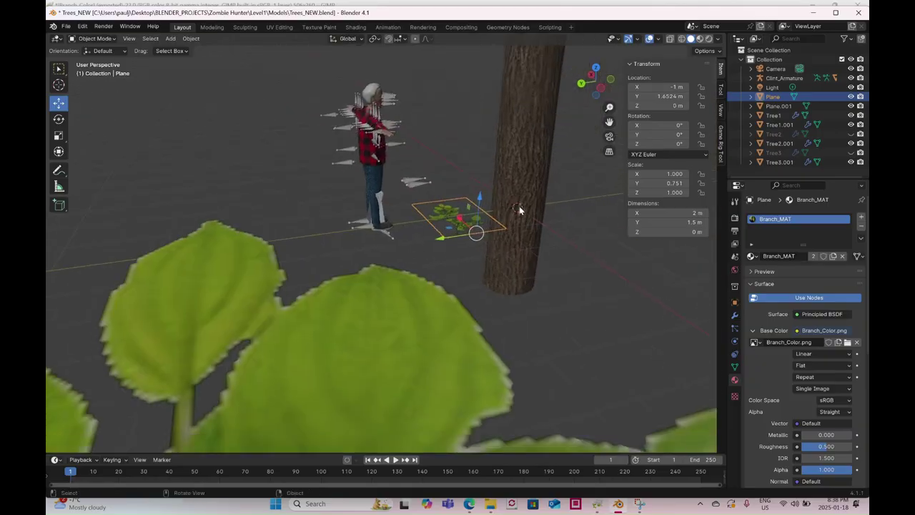
middle_drag(358, 241, 222, 223)
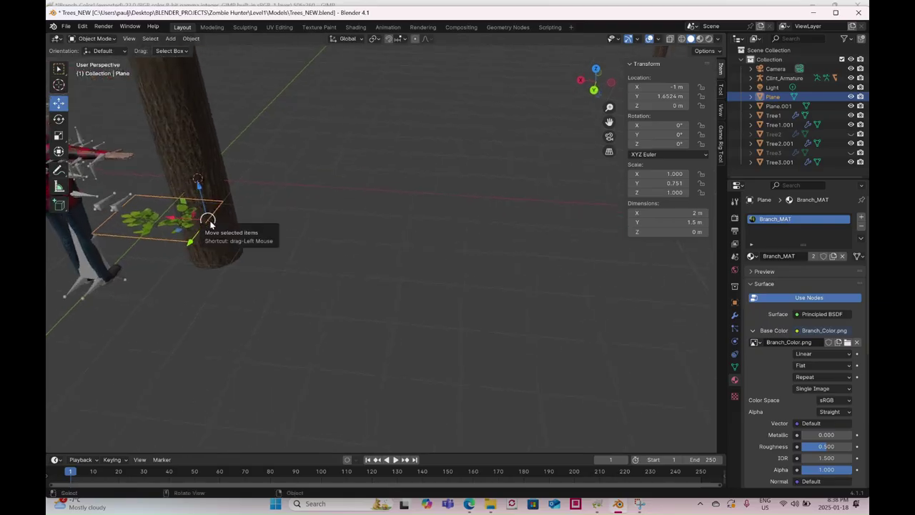
scroll(206, 219, down, 3)
shift+middle_drag(306, 231, 293, 262)
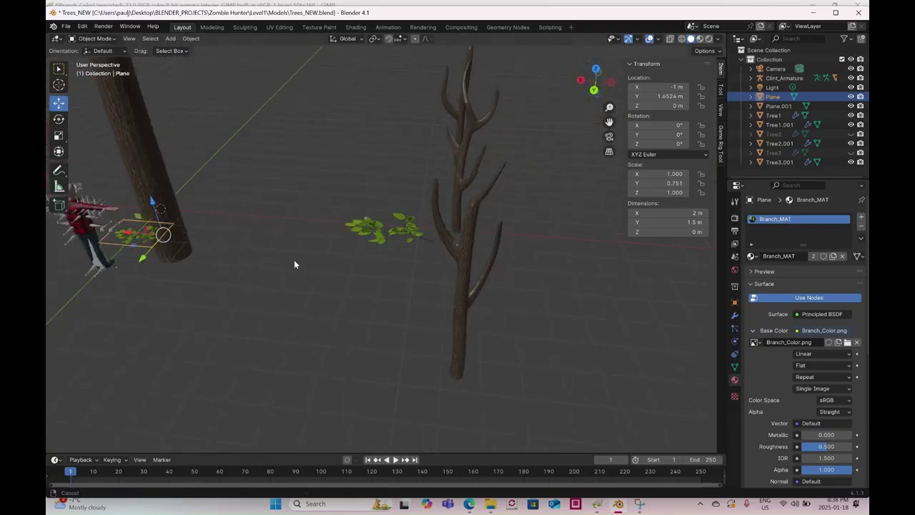
- Rotate the copied branch plane beside the bare tree to about X 23.1°, Y -17.6° and Z -7.3°
click(379, 258)
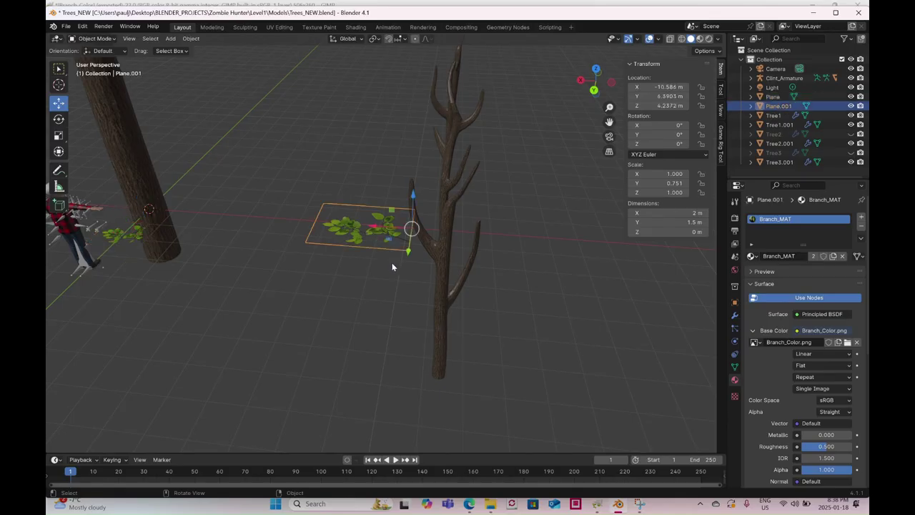
middle_drag(390, 272, 470, 255)
scroll(394, 250, up, 3)
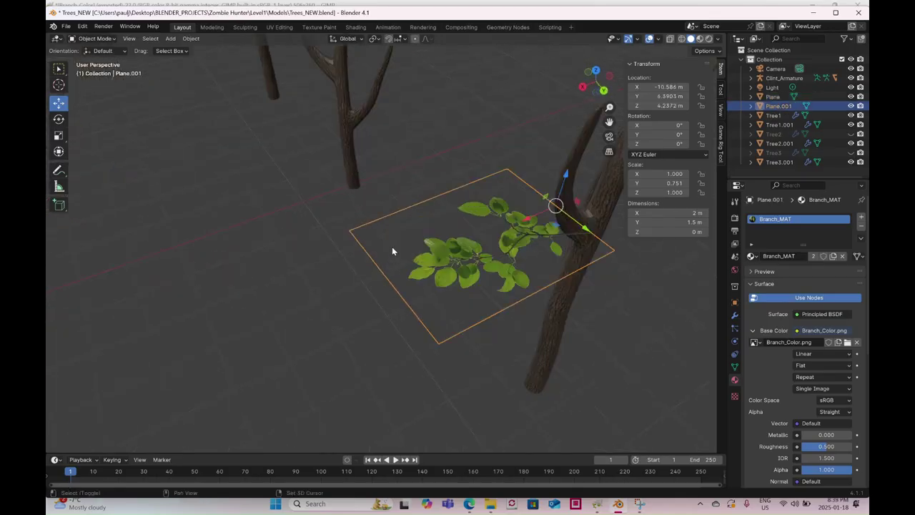
mouse_move(394, 249)
middle_down()
mouse_move(474, 293)
mouse_move(406, 239)
middle_up()
click(58, 119)
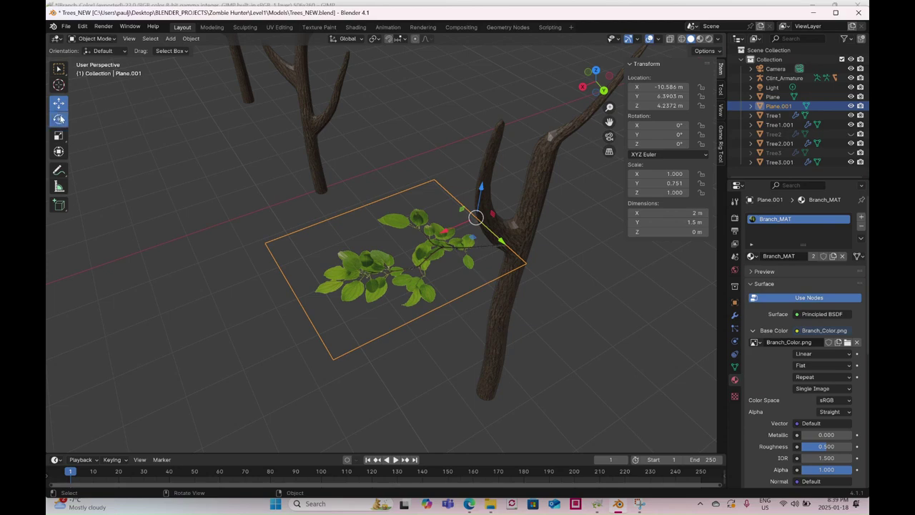
mouse_move(478, 214)
mouse_down()
mouse_move(467, 208)
mouse_move(493, 219)
mouse_up()
click(58, 103)
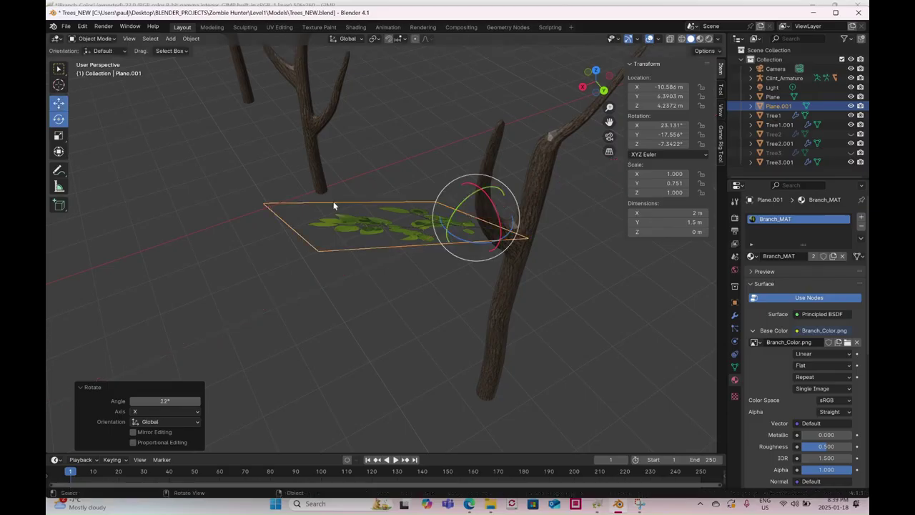
- Move the tilted branch plane about -0.43 m along Y so its stem edge meets the limb
middle_drag(372, 247, 402, 227)
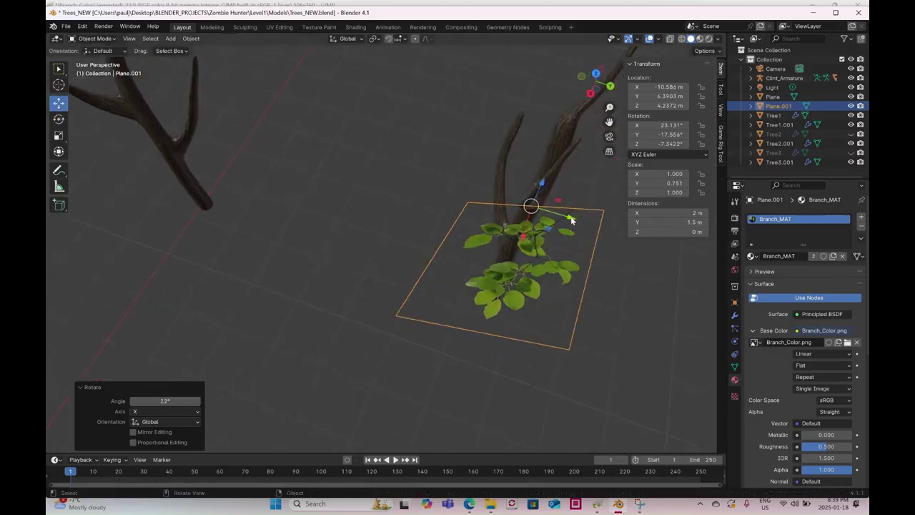
drag(571, 221, 526, 216)
middle_drag(487, 241, 445, 233)
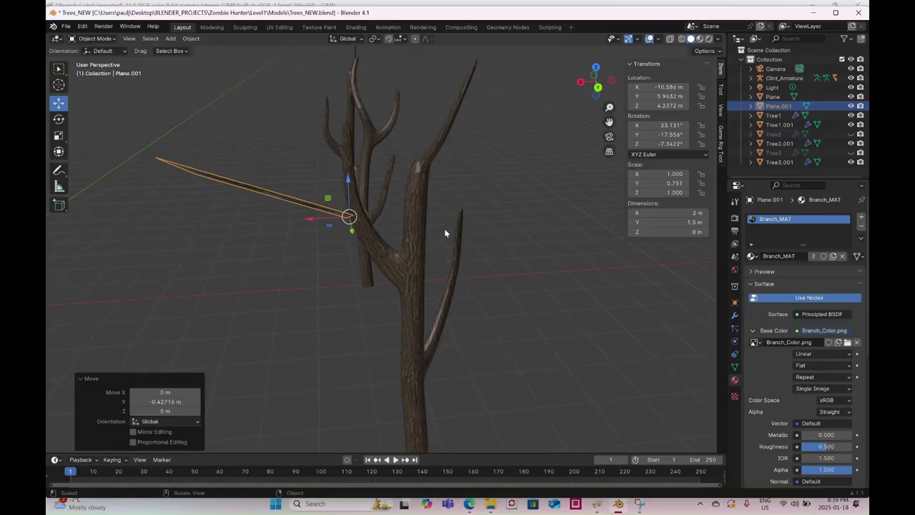
- Duplicate the branch plane about 0.6 m higher on the same limb and rotate the copy to about X 23.4°, Y -26.8°, Z -11.6°
key(shift+d)
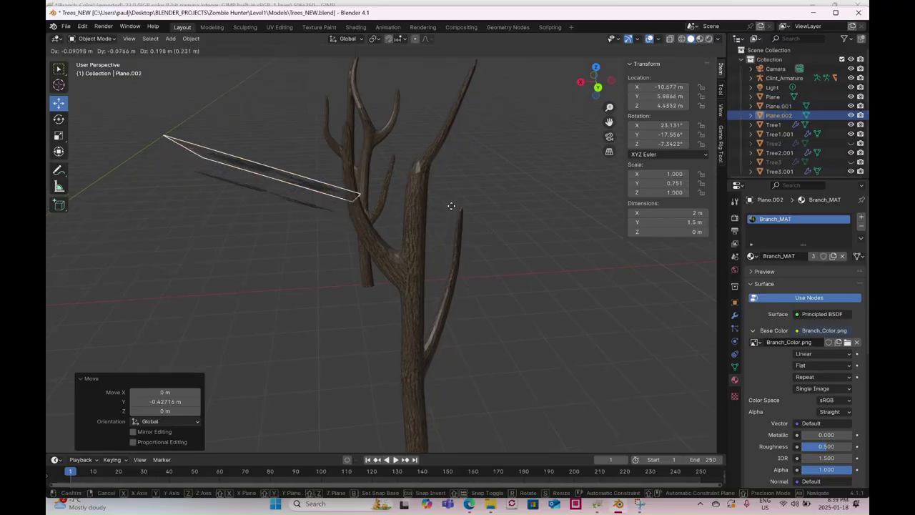
click(441, 177)
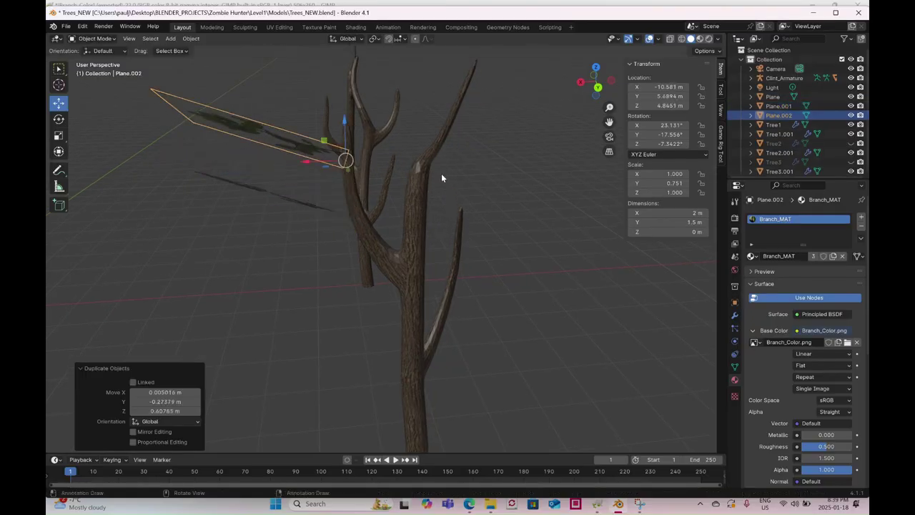
click(59, 120)
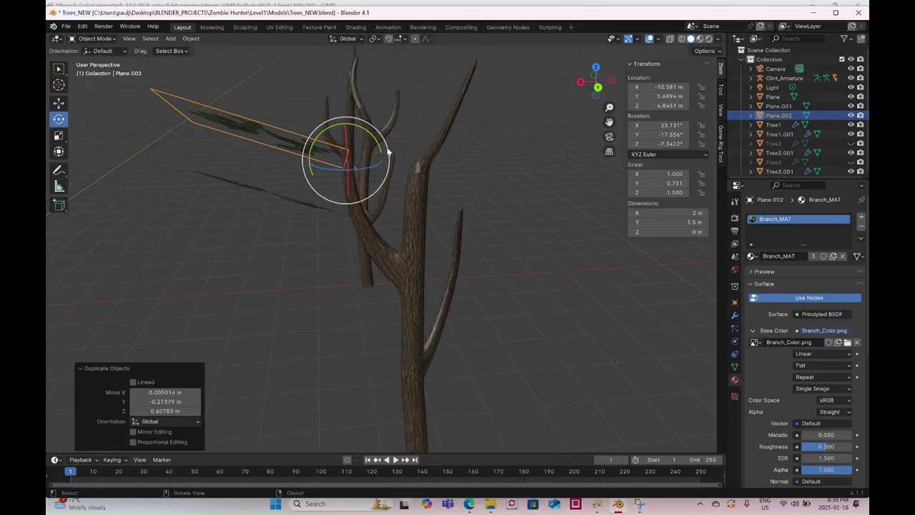
drag(389, 150, 333, 178)
click(59, 103)
key(ctrl+z)
- Shift the upper copy about 0.39 m along Y toward the limb's tip
middle_drag(333, 179, 401, 290)
middle_drag(437, 336, 454, 309)
drag(444, 268, 467, 290)
middle_drag(467, 290, 428, 288)
- Duplicate the upper branch plane onto the opposite limb's tip and rotate the copy to about X 168.2°, Y -44.6°, Z -173.5°
key(shift+d)
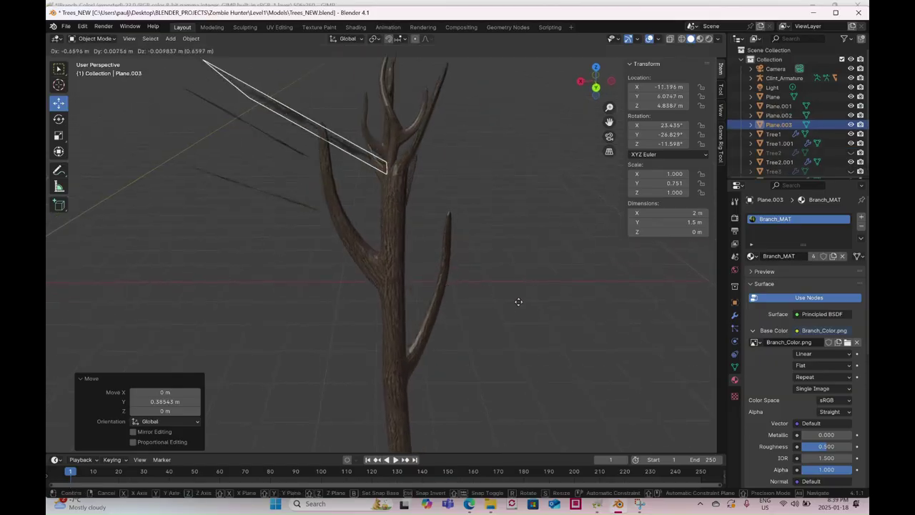
click(574, 351)
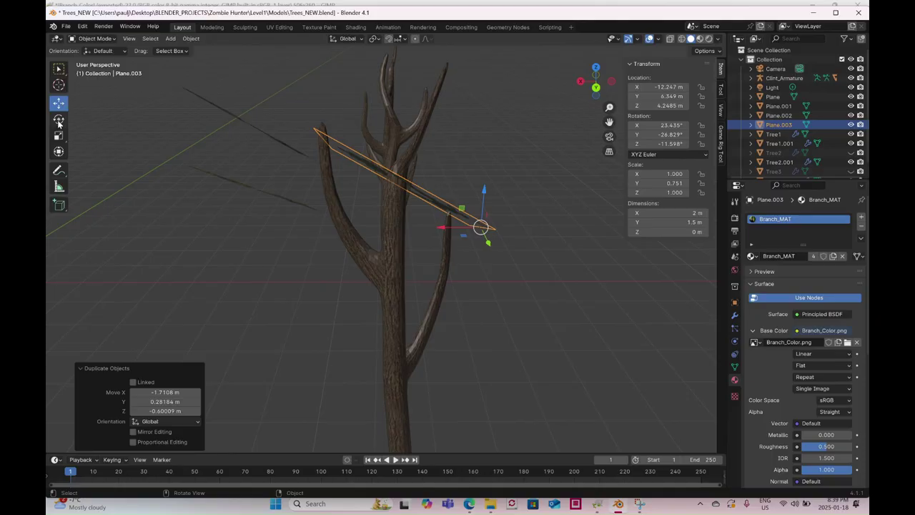
click(58, 120)
middle_drag(466, 294, 458, 294)
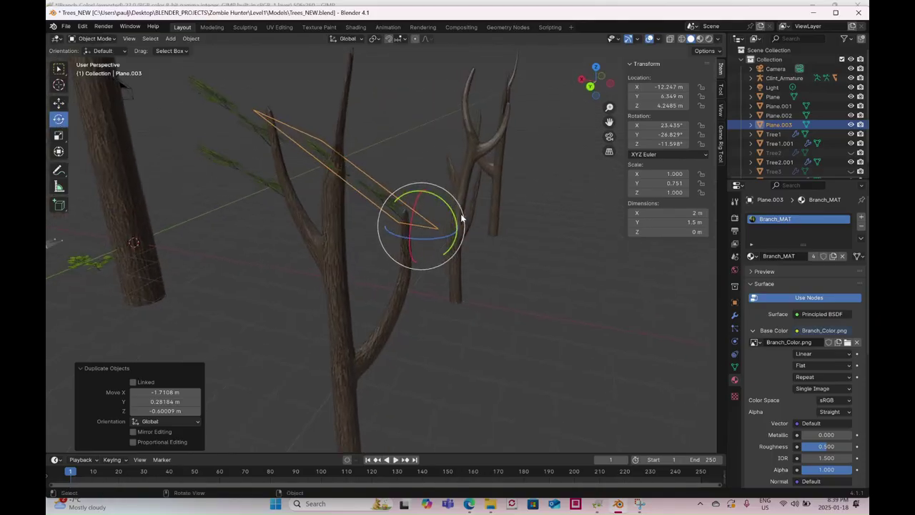
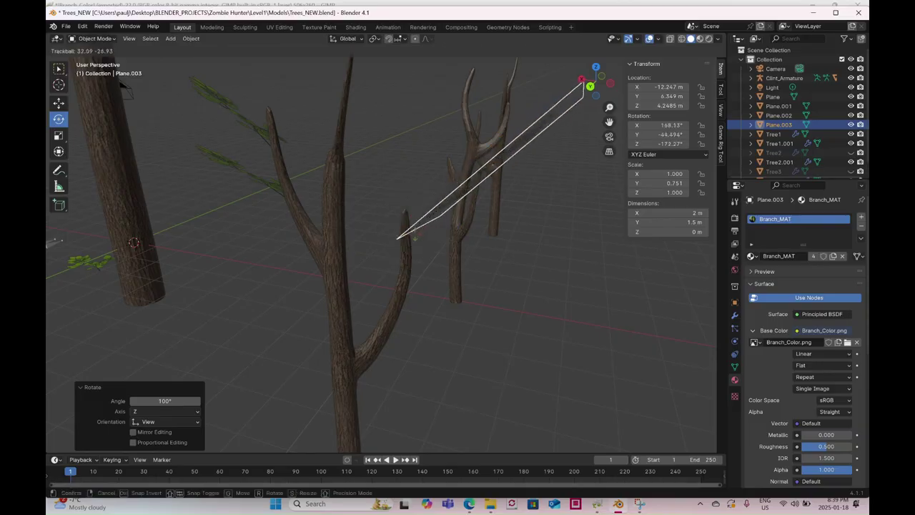
middle_drag(461, 270, 468, 259)
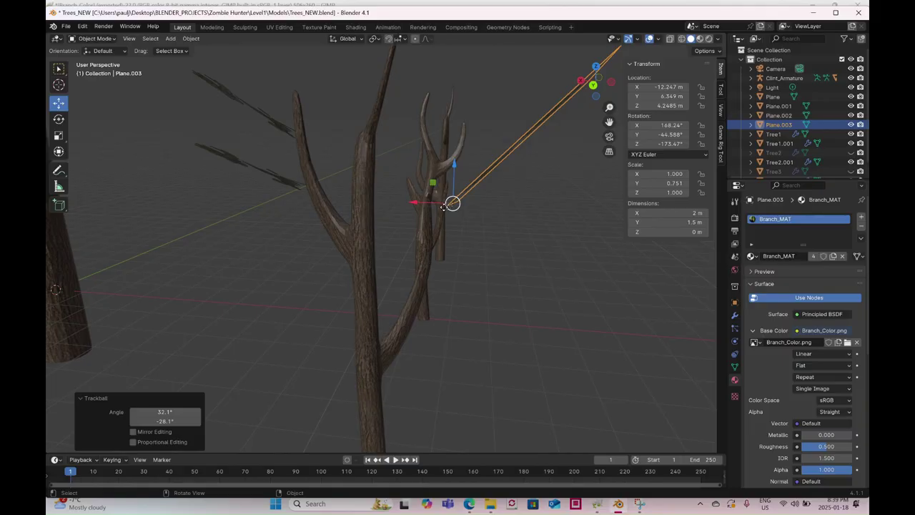
middle_drag(420, 272, 359, 348)
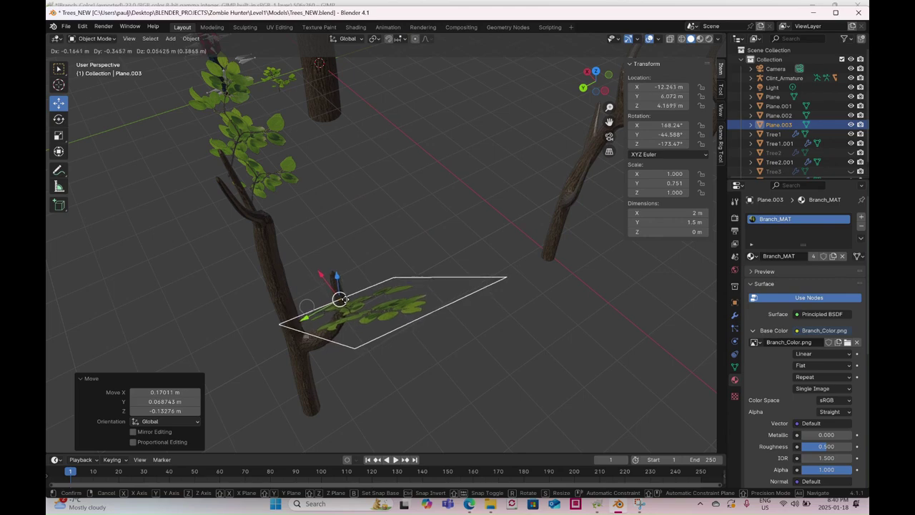
middle_drag(354, 285, 434, 264)
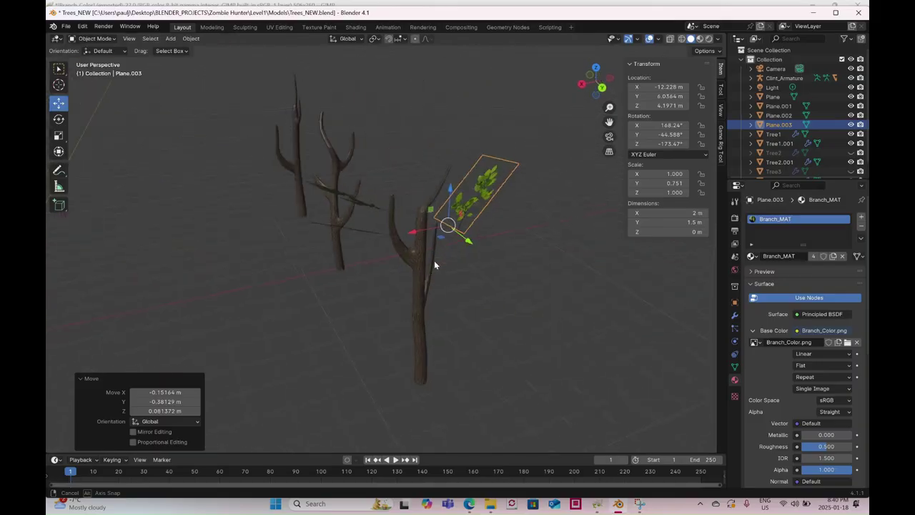
- Reposition the lowest branch plane on the first limb to about Z 4.06 m and turn it about Z to about 18.8°
click(349, 240)
middle_drag(349, 241, 370, 263)
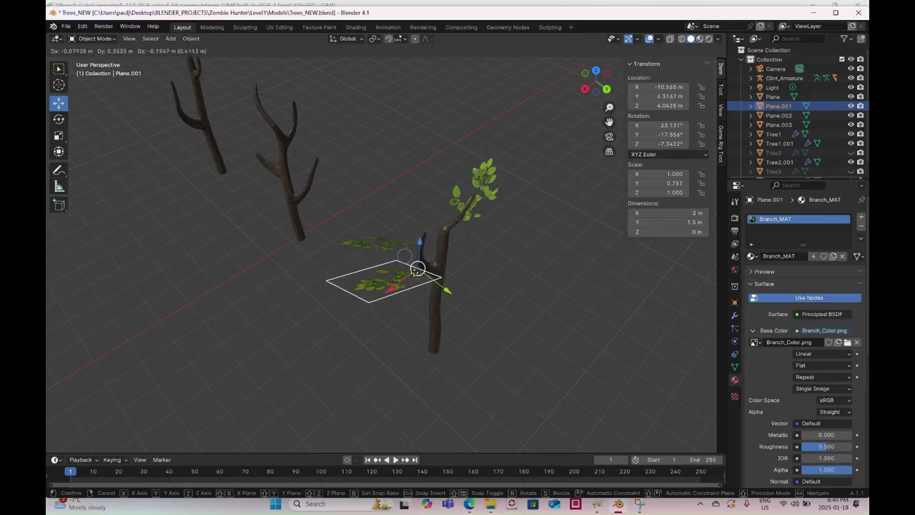
click(417, 269)
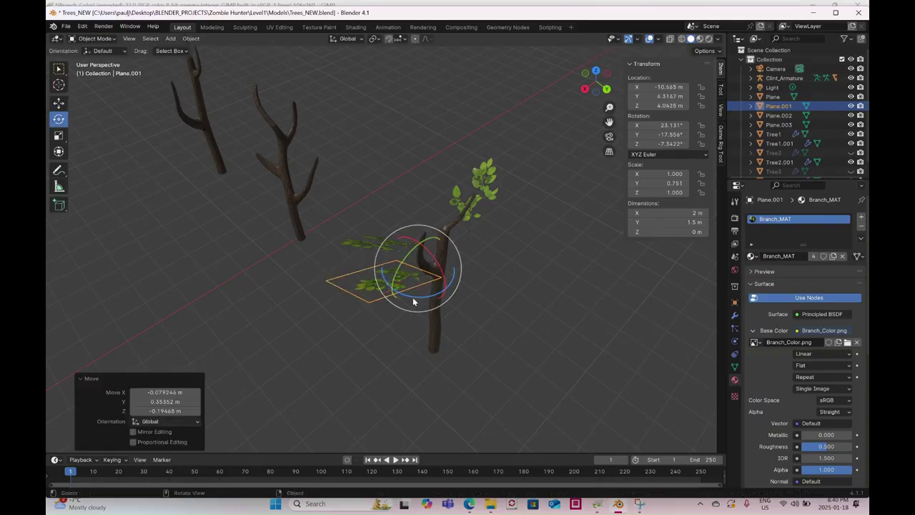
drag(413, 297, 423, 297)
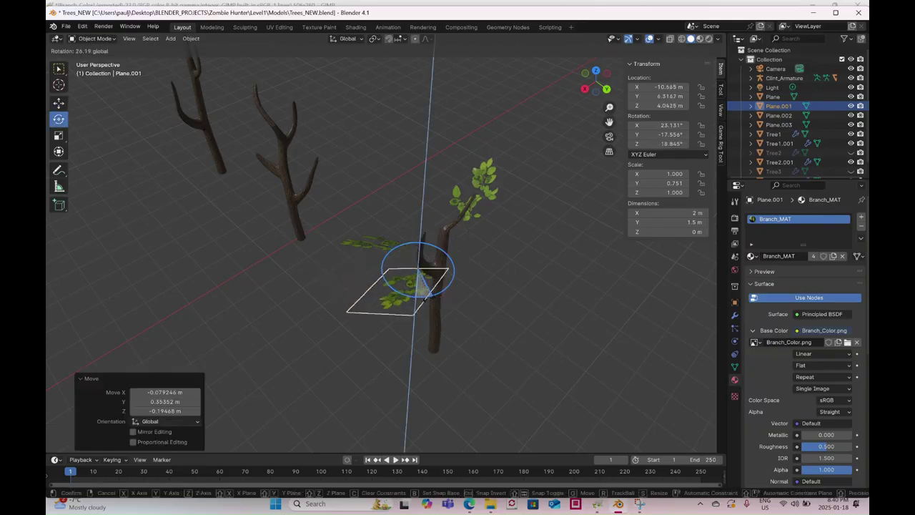
scroll(439, 297, up, 2)
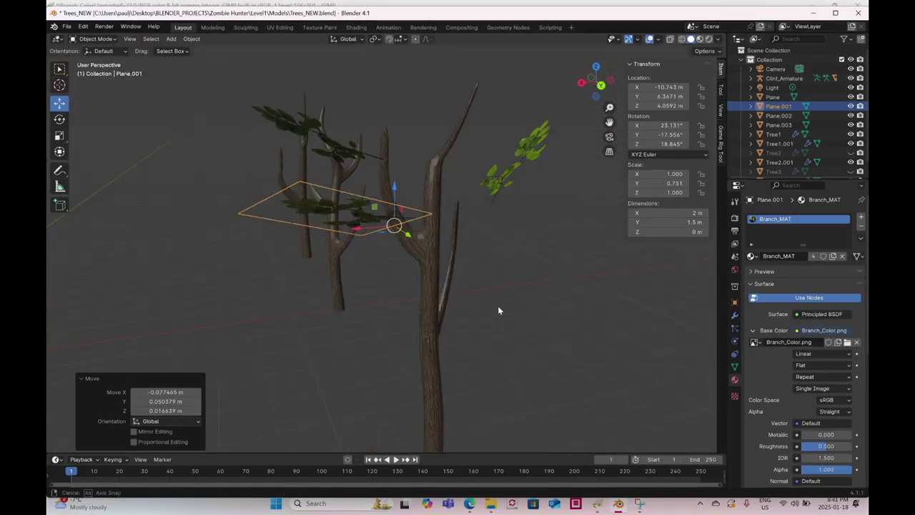
- Move the opposite limb's branch plane to about X -11.98 m, Y 5.81 m and Z 4.02 m
middle_drag(498, 308, 426, 319)
click(511, 196)
middle_drag(489, 246, 458, 240)
drag(440, 222, 431, 229)
middle_drag(431, 229, 329, 254)
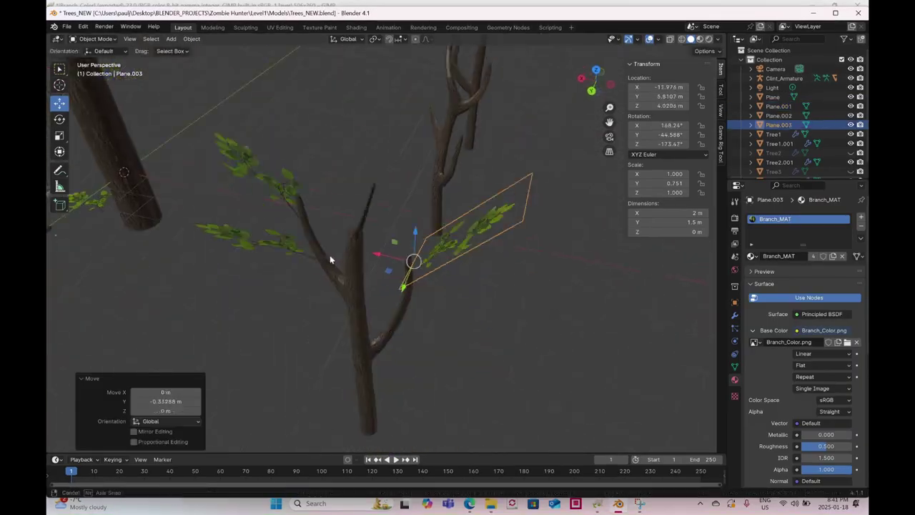
- Adjust the branch planes against their limbs, setting the opposite limb's plane at about Y 5.48 m
click(330, 254)
middle_drag(372, 279, 486, 371)
click(486, 179)
drag(501, 234, 493, 230)
middle_drag(493, 251, 479, 265)
click(451, 372)
middle_drag(492, 316, 458, 236)
click(465, 211)
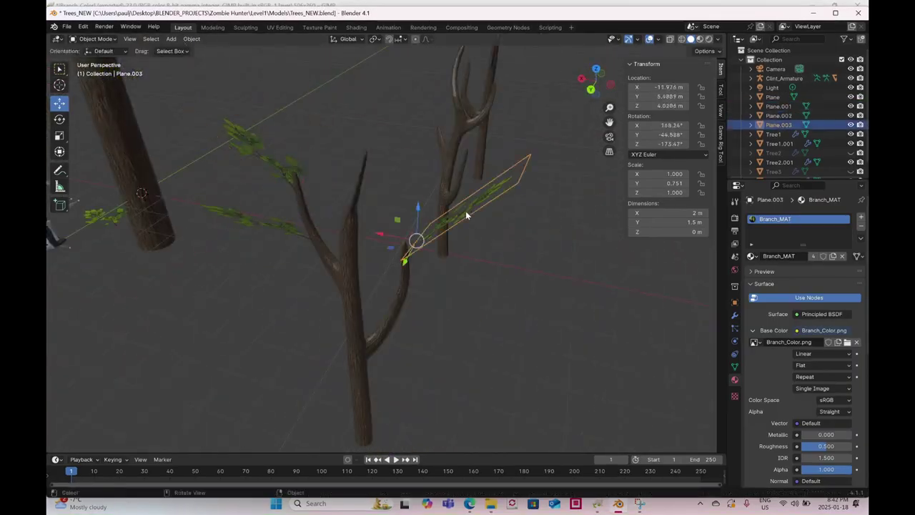
- Duplicate the opposite limb's branch plane down to about Z 3.30 m and rotate it to about X 182°, Y -36.7°, Z -228.3°
key(shift+d)
click(59, 120)
drag(428, 312, 354, 318)
click(59, 104)
middle_drag(400, 300, 350, 317)
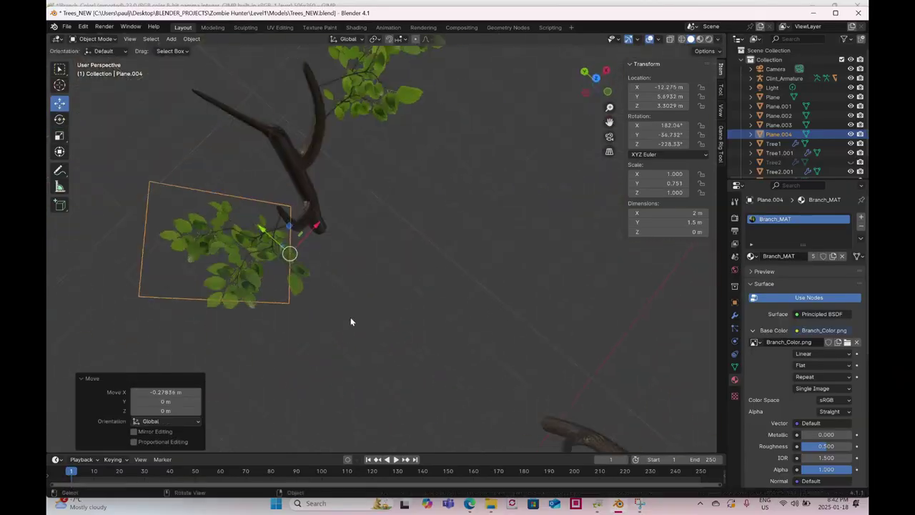
- Duplicate the lower branch plane toward another side of the trunk and rotate it to about X 178.6°, Y -17.2°, Z -91.9°
key(shift+d)
drag(367, 256, 365, 262)
click(60, 104)
middle_drag(386, 301, 357, 322)
drag(350, 140, 353, 120)
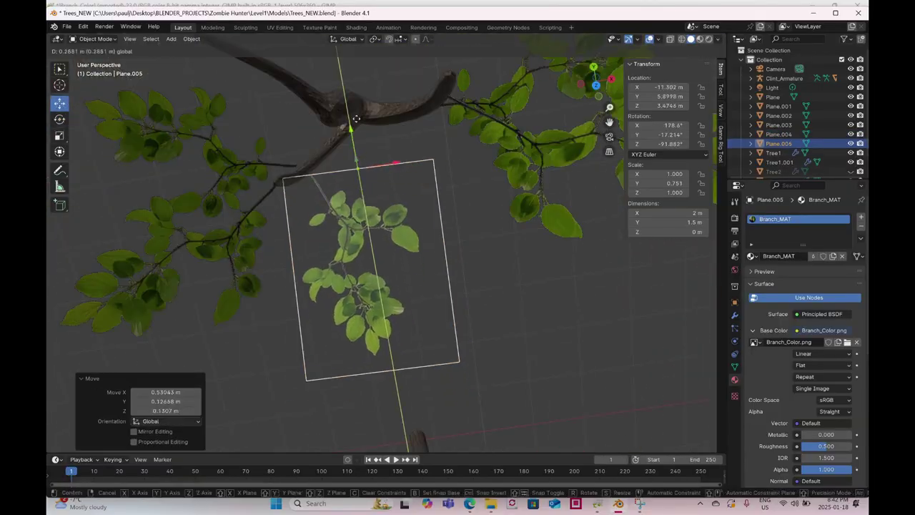
- Align the new copy with the trunk at about X -11.21 m, Y 5.99 m and lower it to about Z 2.74 m
middle_drag(372, 186, 462, 230)
key(KP_7)
drag(427, 283, 436, 251)
middle_drag(435, 251, 422, 179)
drag(423, 250, 425, 268)
scroll(372, 279, down, 5)
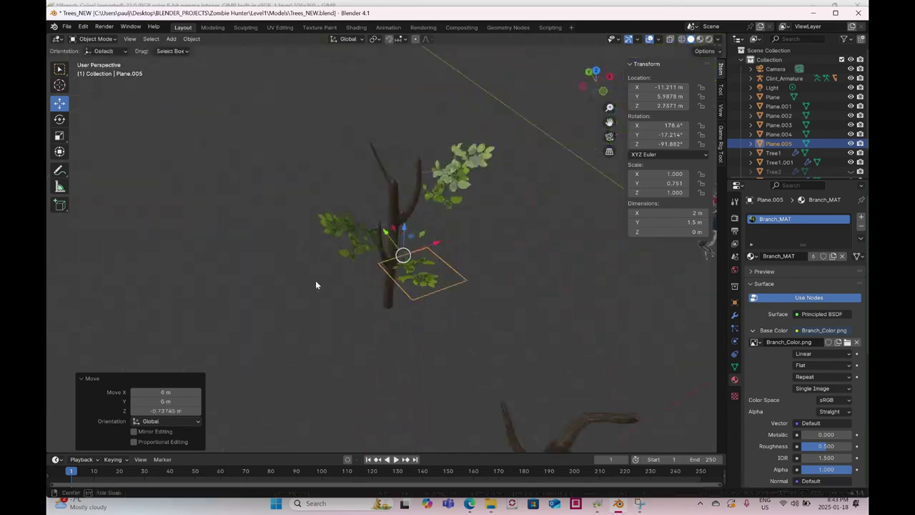
- Duplicate the steep branch plane from the opposite limb and turn the copy about Z to about -278.9°
middle_drag(316, 280, 439, 199)
click(335, 215)
key(shift+d)
key(KP_7)
click(60, 125)
drag(419, 212, 371, 192)
middle_drag(372, 192, 401, 93)
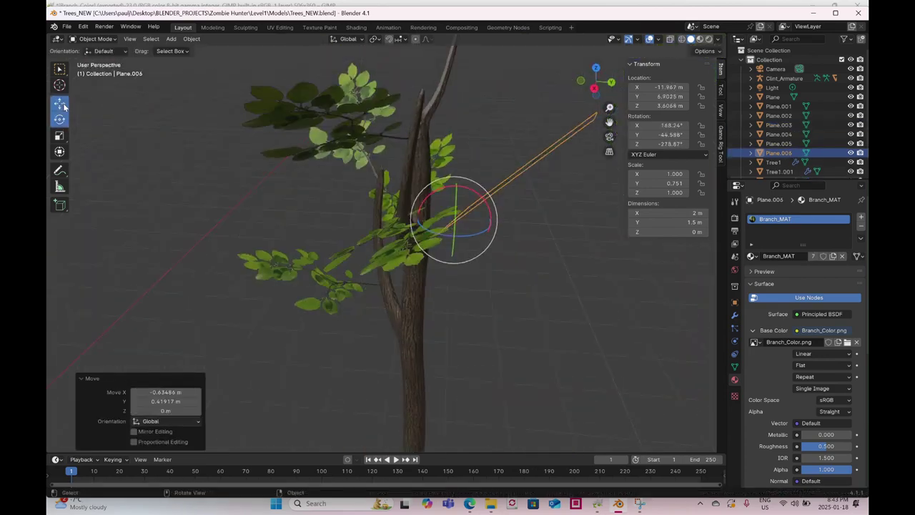
- Place the copy at the upper limb at about Y 6.83 m, Z 5.17 m and rotate it to about X 165°, Y -32.4°, Z -277.5°
key(KP_3)
drag(443, 218, 444, 107)
shift+middle_drag(444, 114, 429, 207)
middle_drag(343, 193, 509, 201)
key(ctrl+KP_3)
drag(393, 197, 398, 222)
click(59, 119)
drag(429, 192, 421, 186)
click(580, 81)
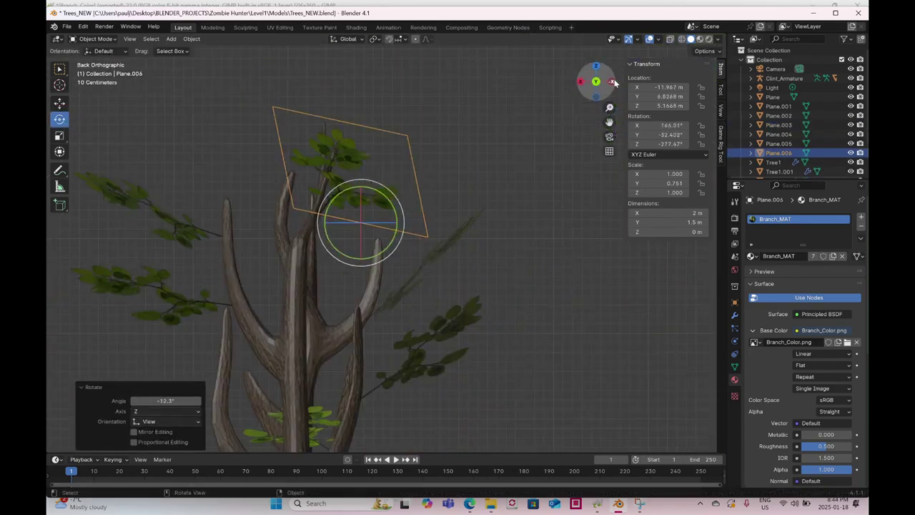
- Duplicate the plane onto the treetop limb at about Z 6 m and rotate it to about X 188.1°, Y -73.9°, Z -296.8°
key(shift+d)
click(363, 98)
key(ctrl+KP_3)
click(59, 120)
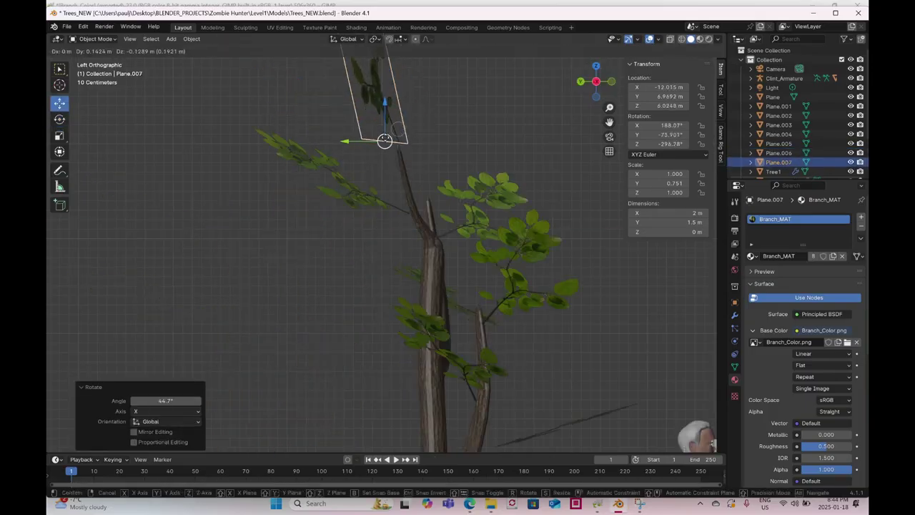
drag(407, 140, 410, 145)
key(ctrl+KP_1)
drag(324, 144, 336, 144)
- Duplicate a branch plane to the lower trunk at about Z 2.56 m and rotate it to about X 154.6°, Y -8.5°, Z -217.3°
middle_drag(337, 165, 472, 256)
click(471, 256)
key(ctrl+KP_1)
key(shift+d)
click(60, 119)
drag(455, 335, 462, 341)
click(59, 104)
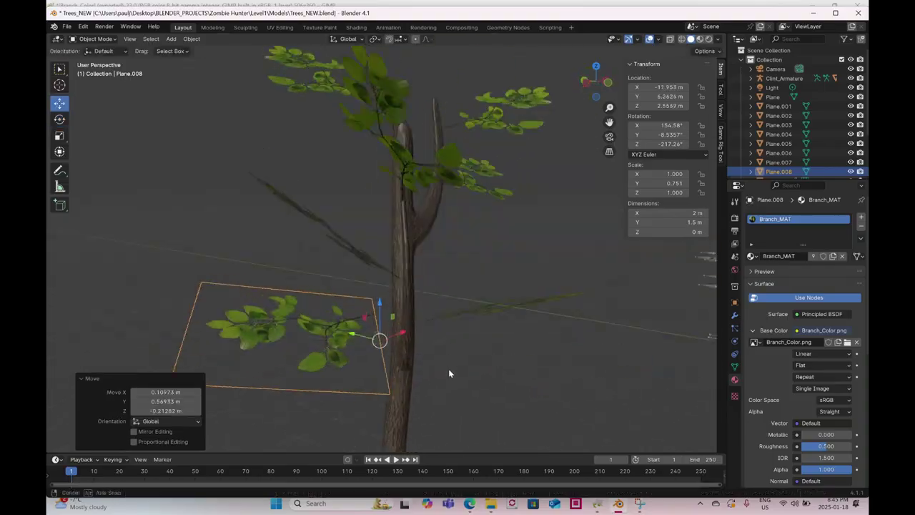
- Shift the lower trunk branch plane to about X -11.8 m, Z 2.58 m so its stem edge meets the trunk
key(ctrl+KP_3)
mouse_move(425, 318)
mouse_down()
mouse_move(418, 309)
mouse_move(422, 319)
mouse_up()
middle_drag(422, 319, 452, 352)
key(KP_7)
drag(337, 290, 343, 292)
middle_drag(457, 286, 518, 190)
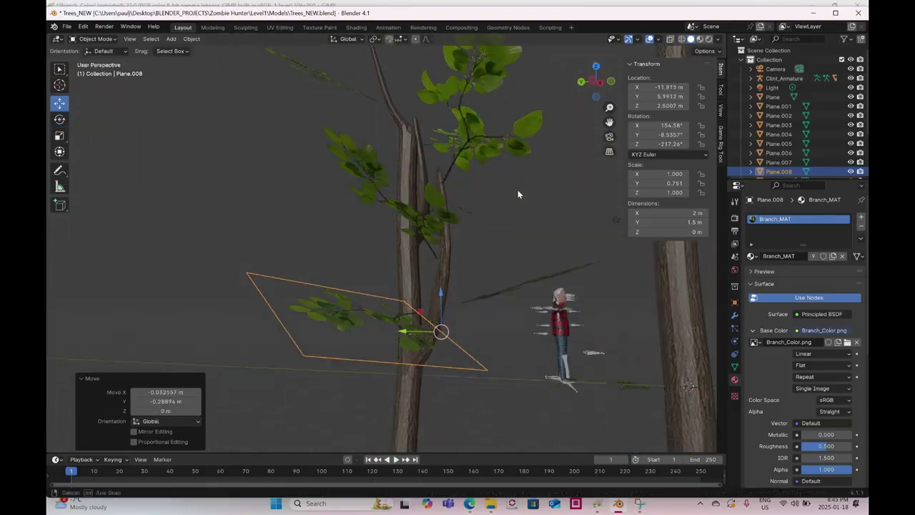
drag(405, 329, 435, 330)
- Duplicate an existing branch plane on the same tree and rotate the copy to about X 178.6°, Y -17.2°, Z -91.9°
middle_drag(457, 315, 427, 193)
click(426, 194)
key(shift+d)
click(59, 119)
drag(401, 233, 466, 199)
click(60, 104)
key(KP_3)
key(KP_1)
middle_drag(463, 221, 473, 275)
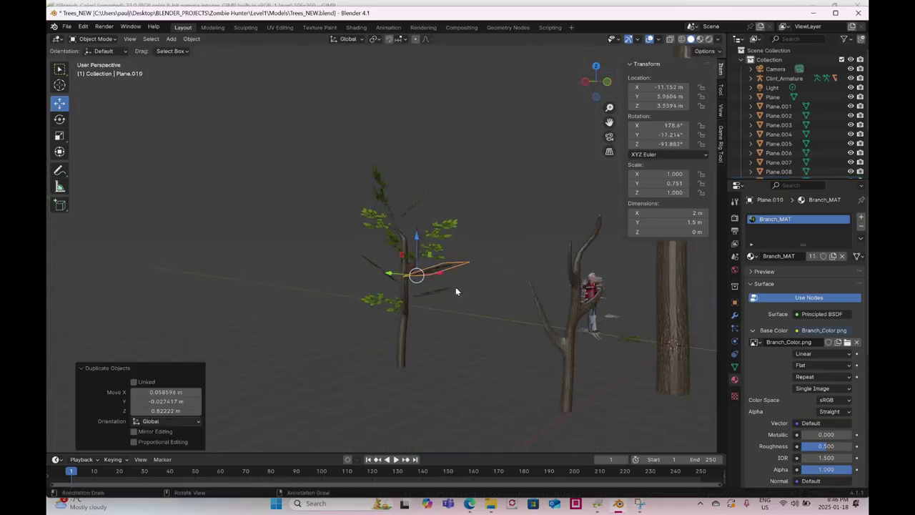
- Turn the copy about Z to about -73.3° and place it at about X -11.53 m, Y 6.1 m, Z 3.75 m
key(KP_7)
click(59, 120)
drag(466, 284, 433, 270)
click(59, 104)
middle_drag(442, 278, 439, 211)
drag(435, 279, 436, 263)
drag(449, 337, 433, 336)
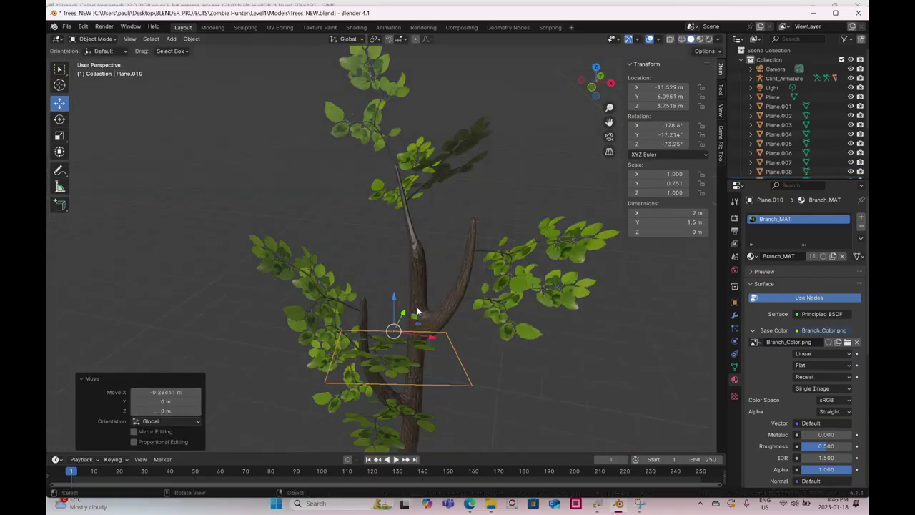
- Join the branch planes Plane.001 through Plane.010 with Tree3.001 into one object
scroll(418, 311, down, 5)
middle_drag(418, 311, 443, 251)
click(775, 97)
click(779, 107)
scroll(789, 125, down, 3)
shift+click(789, 115)
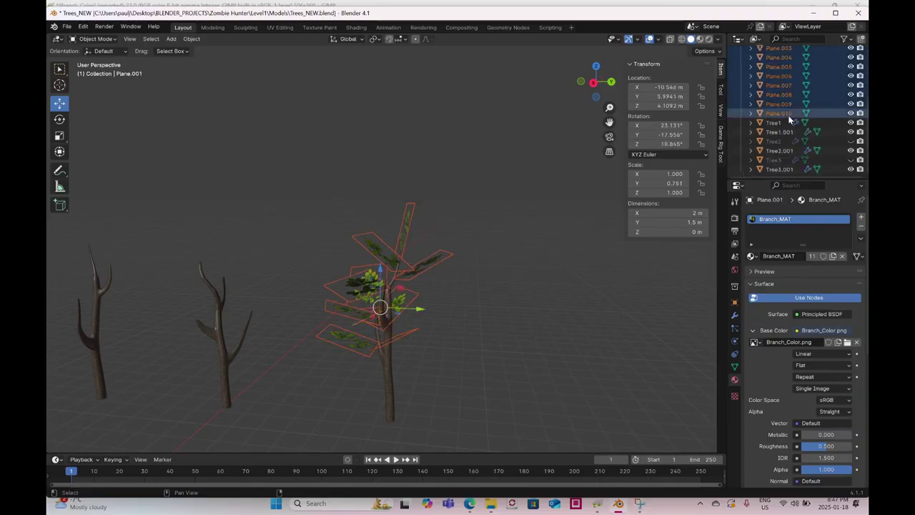
ctrl+click(781, 170)
click(192, 39)
click(202, 128)
middle_drag(444, 286, 351, 296)
click(486, 278)
middle_drag(486, 279, 446, 271)
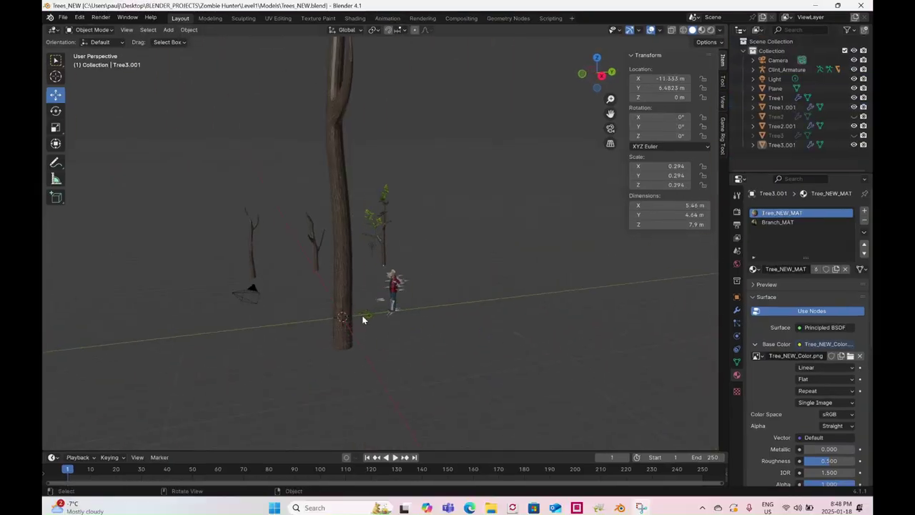
- Fit the new branch plane to a limb of the neighbouring bare tree at about Z 2.64 m, rotated to about X -12.5°, Y -33.4°, Z 72.9°
middle_drag(364, 317, 352, 303)
key(KP_7)
scroll(412, 285, up, 2)
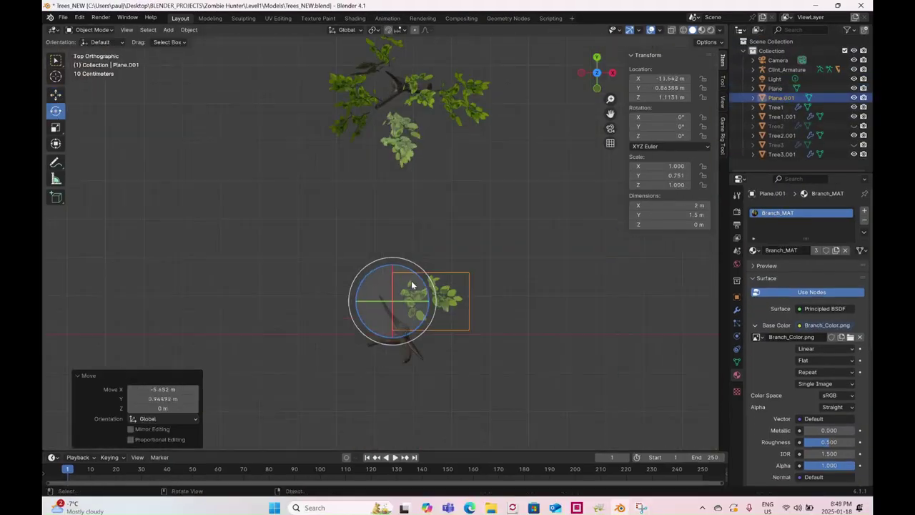
drag(392, 301, 406, 318)
key(KP_3)
scroll(400, 315, up, 3)
drag(247, 319, 248, 218)
middle_drag(247, 243, 288, 312)
- Duplicate the plane further up the same limb to about Z 3.05 m and turn the copy about Z to about 149.5°
key(KP_7)
key(shift+d)
click(432, 312)
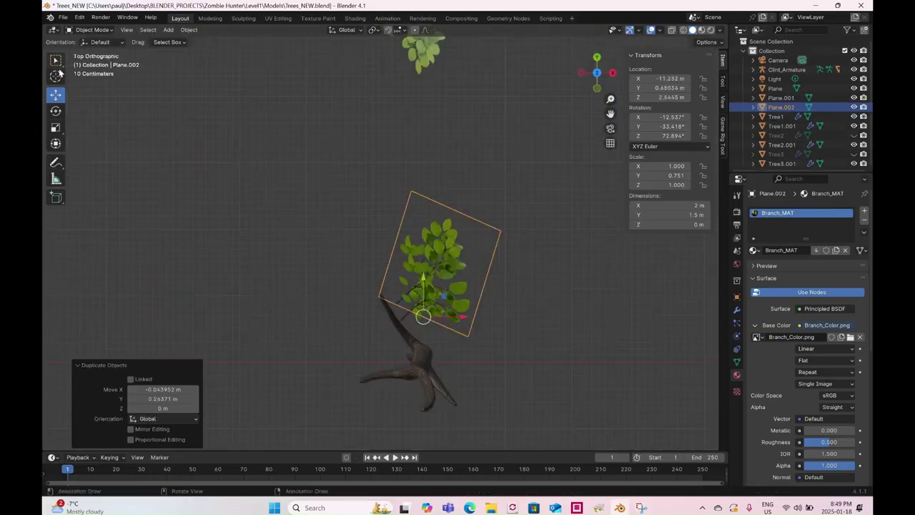
drag(416, 300, 412, 298)
key(ctrl+KP_3)
drag(442, 221, 441, 193)
middle_drag(441, 194, 424, 271)
key(KP_7)
- Duplicate the plane near the limb's tip at about X -12.04 m, Y 1.04 m and rotate it to about X 15.5°, Y -25.1°, Z 220.5°
key(shift+d)
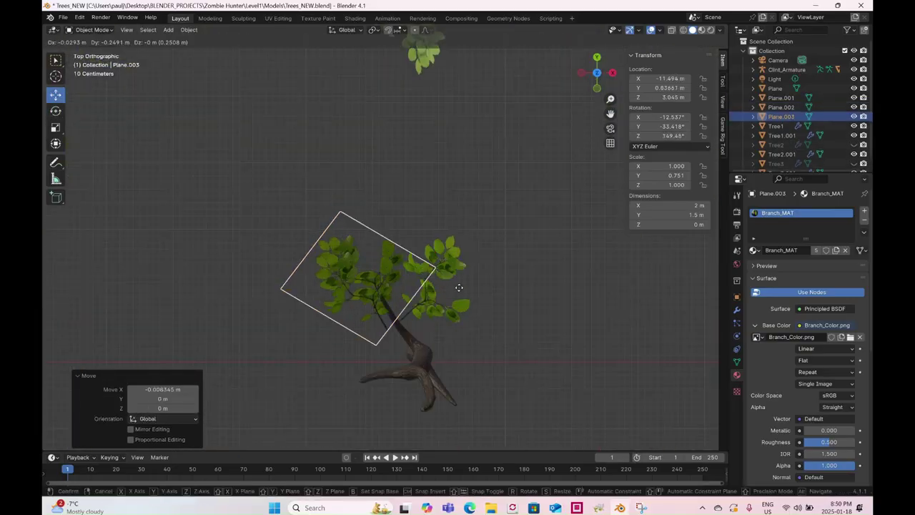
click(56, 111)
drag(375, 272, 358, 330)
click(56, 94)
drag(398, 308, 370, 292)
key(KP_3)
click(56, 110)
middle_drag(429, 243, 486, 286)
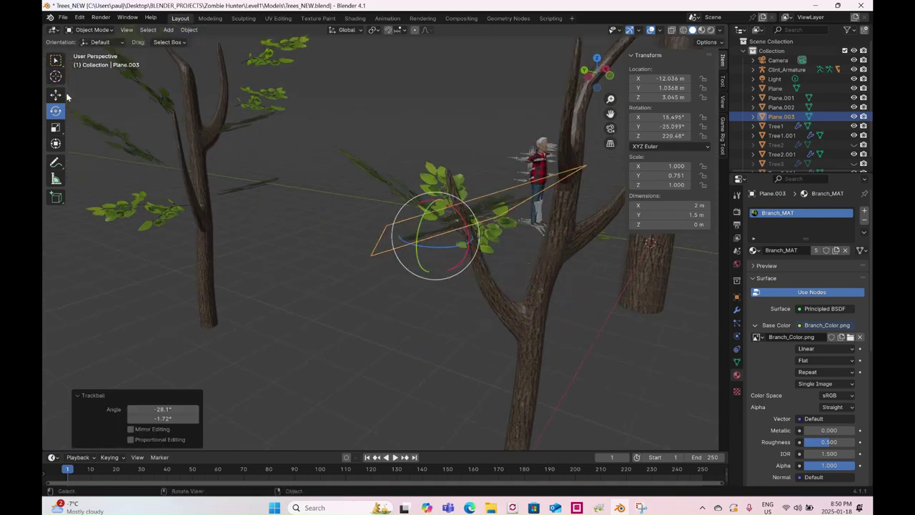
click(56, 94)
middle_drag(429, 279, 366, 269)
- Duplicate the branch plane, move the copy toward the opposite lower limb and raise it to about Z 2.9 m
key(KP_7)
key(shift+d)
click(453, 245)
click(56, 111)
click(57, 96)
drag(427, 250, 404, 271)
drag(361, 197, 361, 181)
- Rotate the copy to about X -12.8°, Y 5.6°, Z 25.7° and shift it to about X -10.87 m, Y -0.53 m
click(56, 111)
drag(344, 279, 363, 260)
key(KP_7)
click(56, 94)
drag(409, 291, 380, 276)
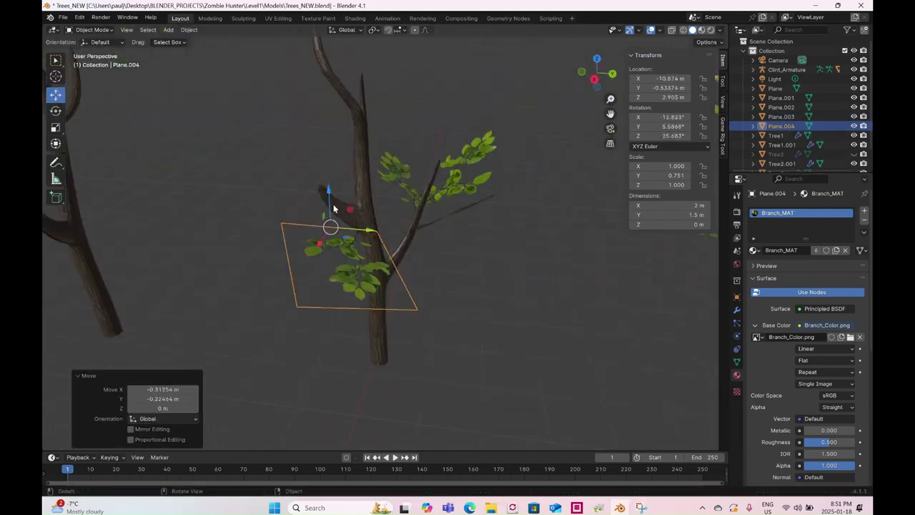
- Raise the plane to about Z 3.04 m and tilt it to about X -9°, Y -30.7°, Z 25.4°
drag(333, 206, 334, 194)
middle_drag(357, 215, 391, 160)
click(56, 111)
drag(387, 247, 382, 216)
middle_drag(400, 222, 295, 264)
- Duplicate the tilted plane further out along the same limb and raise the copy to about Z 3.36 m
key(KP_7)
key(shift+d)
click(418, 277)
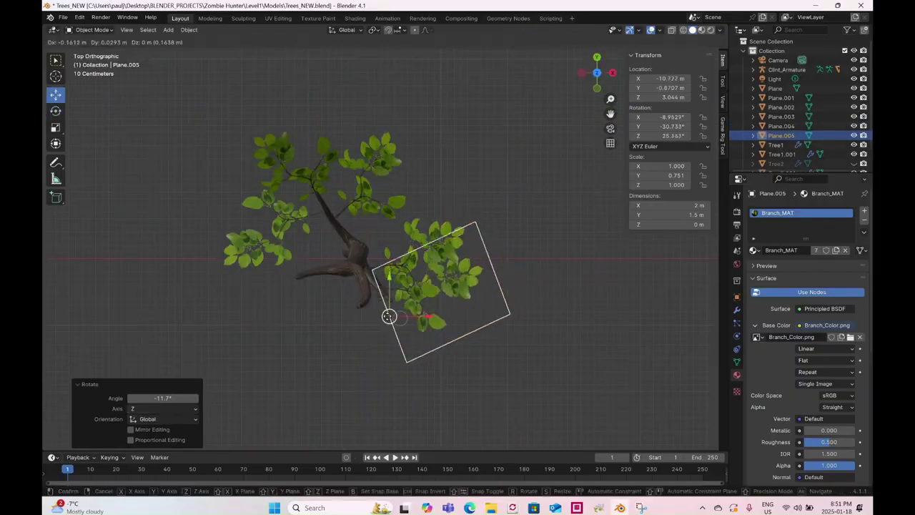
middle_drag(389, 308, 358, 207)
scroll(357, 208, up, 1)
drag(315, 221, 313, 193)
- Duplicate the plane at the limb's tip, turned to about Z -35.1°, at about X -11.09 m, Y -0.95 m, Z 3.56 m
key(KP_7)
key(shift+d)
drag(397, 301, 353, 284)
middle_drag(355, 278, 427, 208)
scroll(427, 208, up, 3)
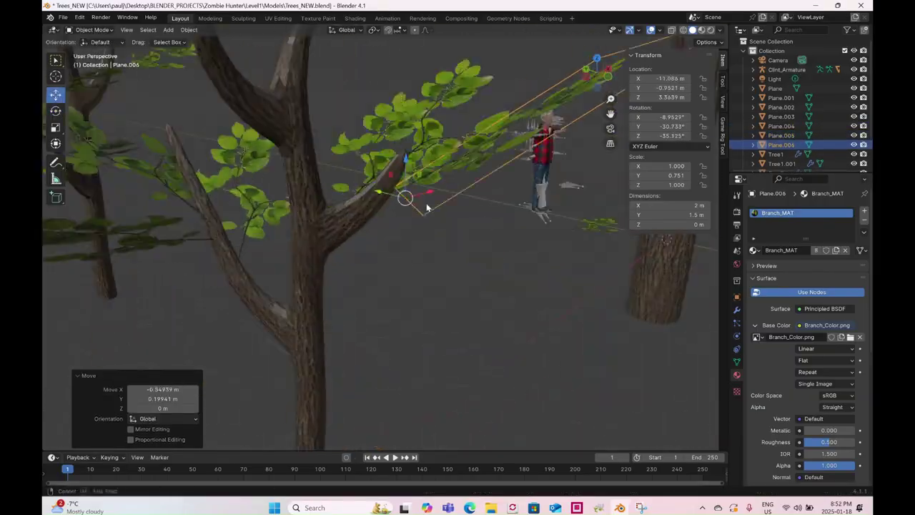
drag(406, 171, 406, 148)
scroll(417, 220, down, 2)
- Duplicate the tip plane, turn the copy about Z to about -118.5° and move it back toward the trunk
key(KP_7)
middle_drag(475, 282, 493, 236)
key(KP_7)
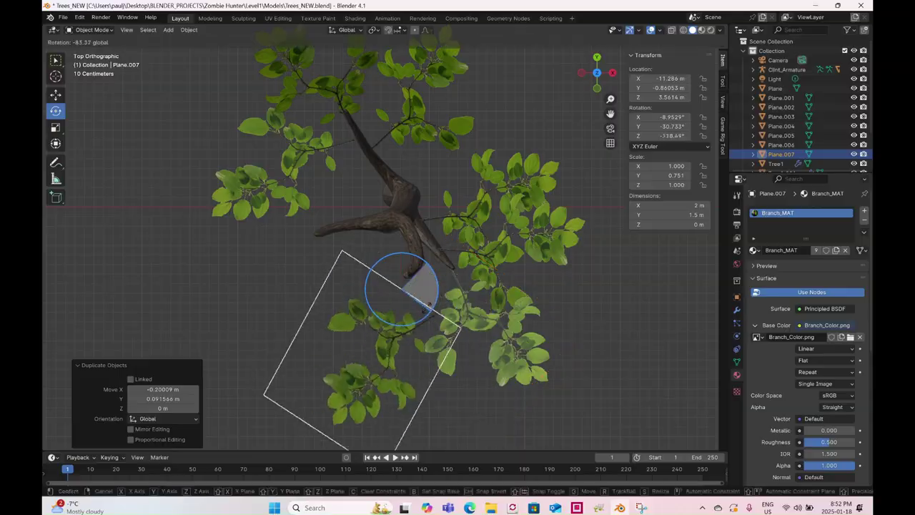
drag(427, 307, 426, 309)
click(56, 95)
drag(402, 289, 397, 229)
- Rotate the copy to about X 10.6°, Y -30.6°, Z -119.8° and lower it to about Z 3.09 m at the trunk
middle_drag(404, 293, 467, 225)
key(r)
drag(394, 127, 394, 172)
middle_drag(394, 171, 398, 221)
key(KP_7)
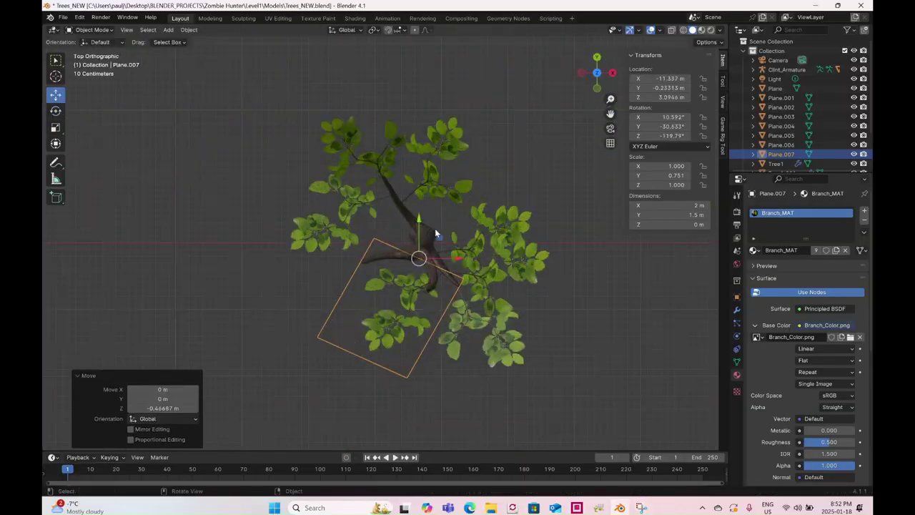
- Duplicate the plane onto the higher side limb at about X -12.28 m, Z 4.41 m, rotated to about X -22.8°, Y -19.6°, Z -131.4°
key(shift+d)
click(56, 111)
drag(400, 289, 422, 275)
middle_drag(533, 226, 457, 172)
click(56, 96)
drag(376, 229, 377, 153)
middle_drag(333, 225, 395, 153)
drag(358, 139, 342, 133)
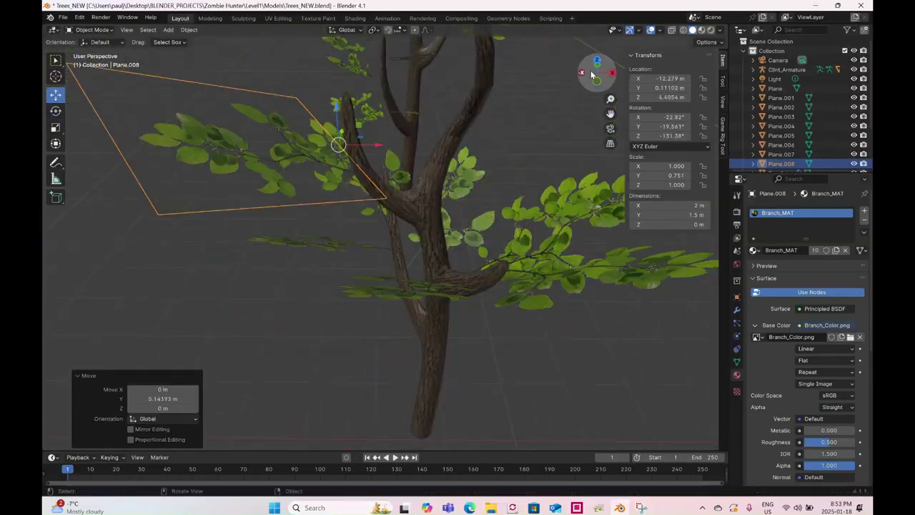
- Duplicate the side-limb plane, turn the copy to about Z -195.3° and place it at about X -11.99 m, Z 4.87 m
click(597, 60)
middle_drag(429, 241, 454, 175)
key(shift+d)
drag(345, 156, 347, 156)
click(56, 95)
drag(383, 130, 431, 118)
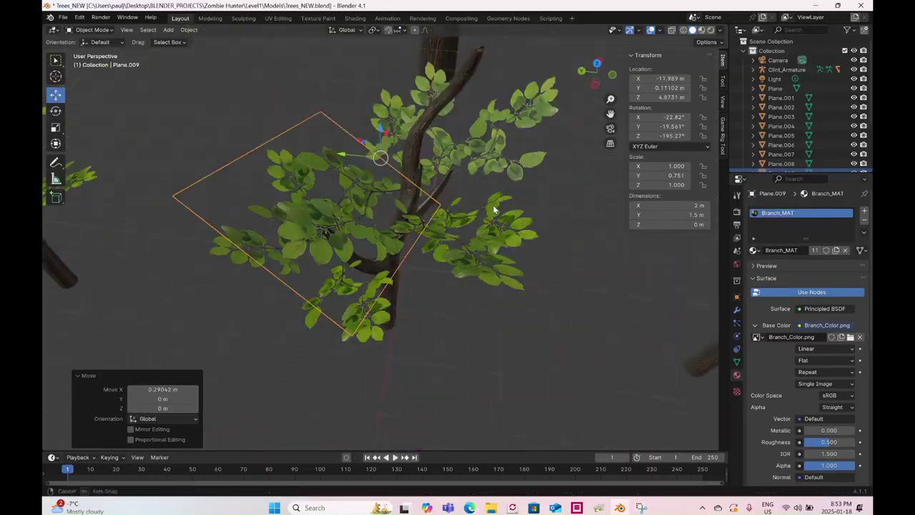
middle_drag(493, 205, 459, 200)
- Duplicate the plane, rotate the copy to about X -41.4°, Y -11.8°, Z -268.2° and set its stem against the limb
key(shift+d)
click(56, 110)
drag(419, 306, 428, 261)
drag(377, 199, 367, 218)
drag(325, 196, 343, 215)
click(56, 95)
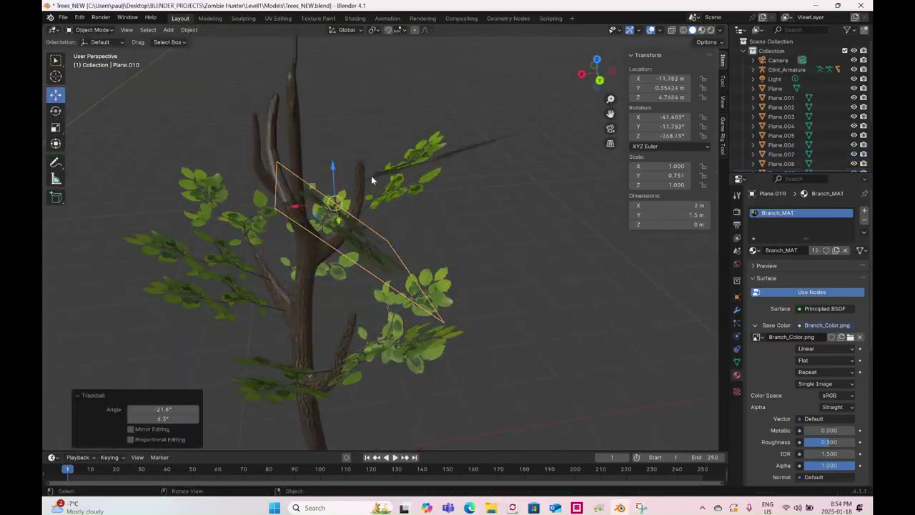
middle_drag(371, 175, 458, 185)
drag(357, 201, 390, 200)
middle_drag(401, 215, 442, 262)
- Duplicate the plane, rotate the copy to about X -35.3°, Y -19.5°, Z -263.7° and move its stem edge onto the adjoining limb
key(shift+d)
click(56, 111)
drag(289, 205, 315, 214)
middle_drag(400, 236, 442, 309)
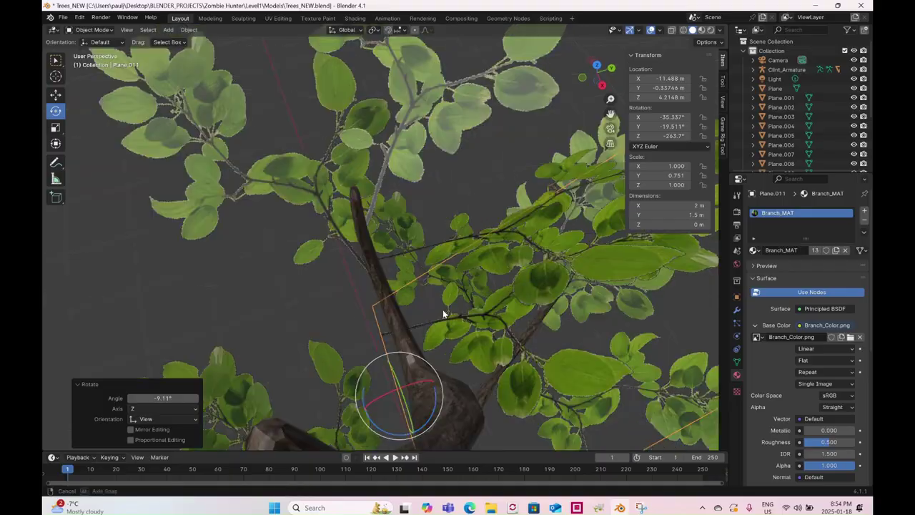
click(56, 95)
drag(357, 286, 343, 275)
- Duplicate the branch plane again, turn and tilt the copy, and fit its stem edge to the limb
key(shift+d)
click(56, 111)
drag(289, 251, 278, 277)
click(56, 96)
click(56, 111)
drag(246, 214, 268, 187)
click(56, 95)
middle_drag(315, 236, 359, 187)
drag(322, 172, 331, 173)
- Duplicate and rotate a branch plane for the upper limb, placing it at about X -10.78 m, Y -0.27 m, Z 5.15 m
scroll(314, 260, down, 5)
middle_drag(314, 260, 373, 276)
key(shift+d)
click(56, 110)
drag(301, 243, 329, 310)
click(56, 96)
drag(337, 207, 337, 192)
drag(322, 239, 311, 244)
middle_drag(322, 250, 372, 336)
- Duplicate the upper plane to about X -11.47 m, Y -0.26 m, Z 5.34 m, rotated to about X -10.9°, Y -47.1°, Z -136.6°
key(shift+d)
click(55, 111)
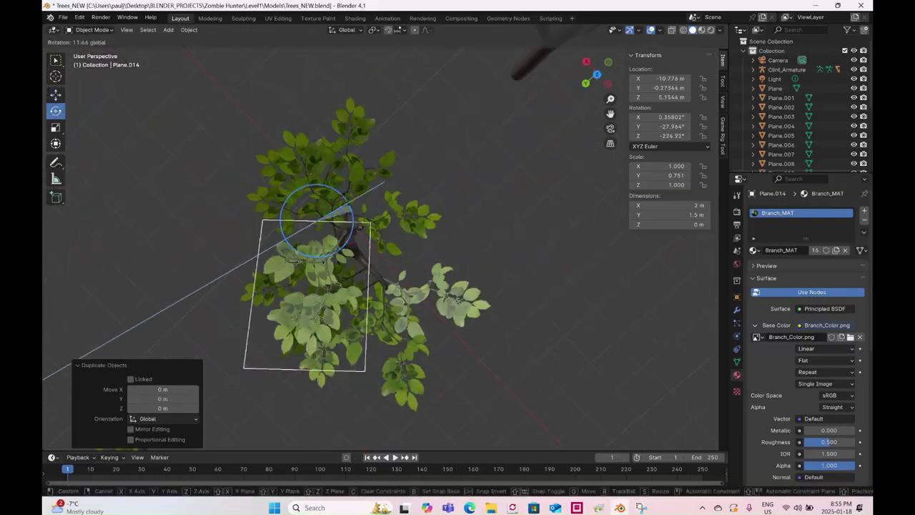
click(56, 95)
drag(312, 193, 323, 217)
middle_drag(405, 201, 447, 219)
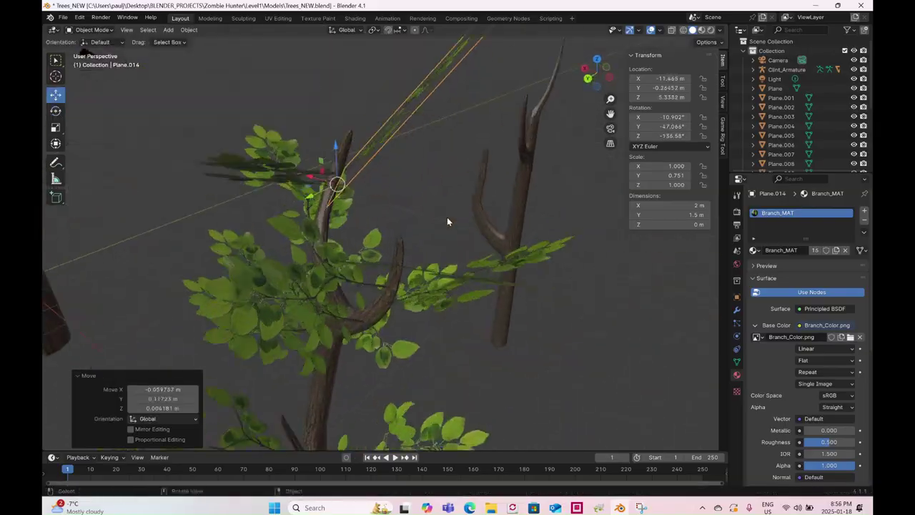
- Duplicate the upper branch plane once more and rotate the copy around the limb tip
key(shift+d)
click(56, 111)
drag(436, 204, 412, 163)
click(56, 96)
- Join all the loose branch planes to the middle small tree and save the file over Trees_NEW.blend
click(782, 98)
shift+click(782, 132)
middle_drag(482, 323, 412, 318)
shift+click(394, 304)
key(ctrl+j)
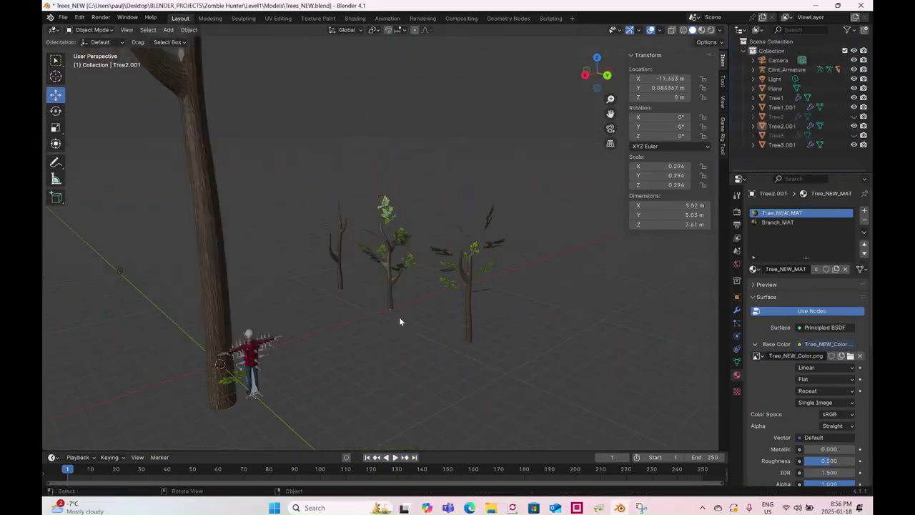
key(ctrl+shift+s)
click(613, 372)
- Duplicate the source branch plane beside the character and place the copy at the foot of the remaining bare tree
click(267, 389)
middle_drag(300, 358, 540, 322)
key(shift+d)
click(384, 350)
scroll(384, 350, up, 4)
middle_drag(384, 343, 397, 324)
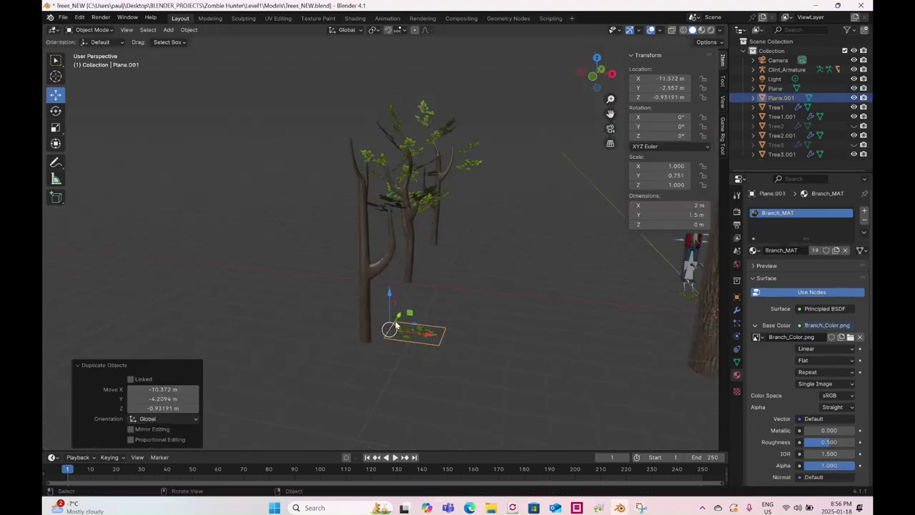
- Fit the plane onto the bare tree's lower limb at about X -10.47 m, Y -5.87 m, Z 3.36 m, tilted about -41.9° around Y
drag(391, 294, 391, 214)
middle_drag(400, 272, 429, 265)
drag(411, 246, 369, 223)
middle_drag(372, 243, 384, 259)
middle_drag(470, 252, 400, 336)
- Duplicate the branch plane in place, turn the copy, and shift it vertically along the side limb
key(shift+d)
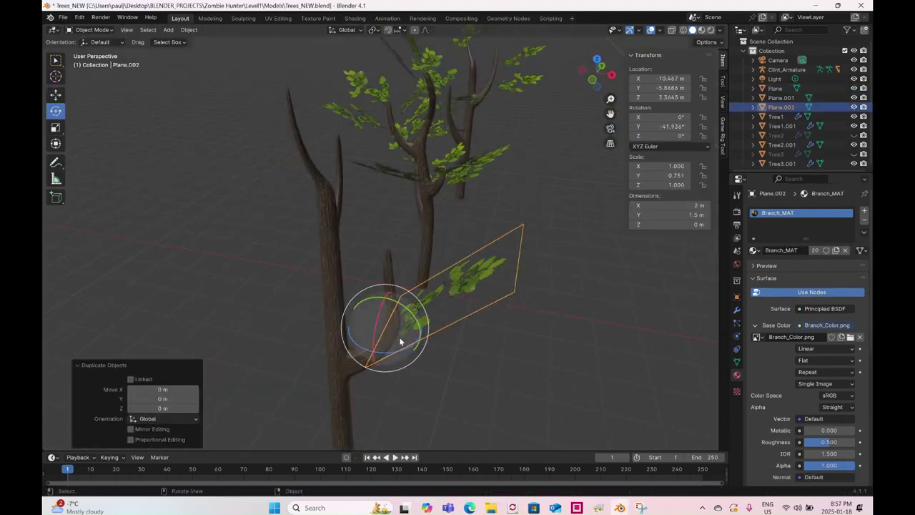
click(377, 267)
middle_drag(376, 267, 368, 304)
middle_drag(356, 246, 336, 221)
key(g)
key(z)
click(461, 288)
- Duplicate two more branch planes for the bare tree's limbs, shifting the first copy along X
key(shift+d)
click(365, 209)
key(KP_7)
key(g)
key(x)
click(503, 173)
key(shift+d)
click(304, 231)
- Duplicate another plane, rotated to about X 47.5°, Y -19.1°, Z 157.5°, and place it at about X -11.45 m, Y -4.41 m, Z 5.01 m
key(KP_7)
key(shift+d)
key(Return)
key(r)
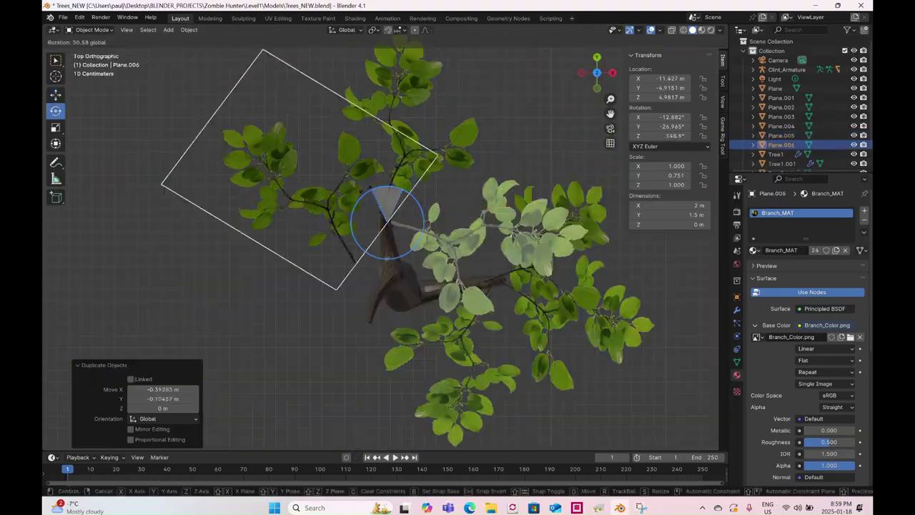
click(381, 173)
middle_drag(381, 173, 321, 127)
key(g)
click(321, 127)
middle_drag(467, 285, 334, 243)
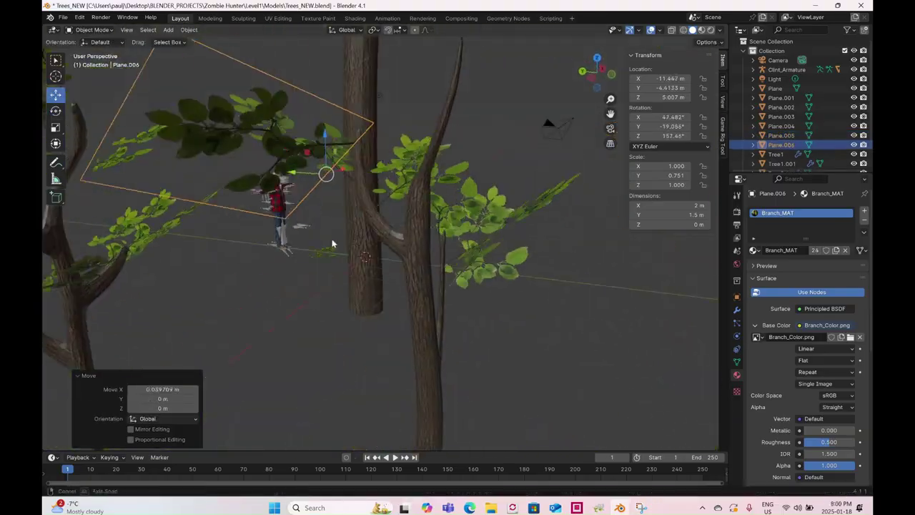
- Duplicate the branch plane again, rotate the copy freely, and move its stem edge onto the neighbouring upper limb
key(shift+d)
click(386, 197)
key(r)
key(r)
drag(386, 197, 372, 179)
click(56, 95)
middle_drag(457, 214, 382, 186)
drag(382, 136, 384, 141)
middle_drag(384, 186, 466, 173)
- Duplicate a branch plane for the tree's tallest limb and move the copy over the limb tip
key(shift+d)
click(386, 136)
click(61, 114)
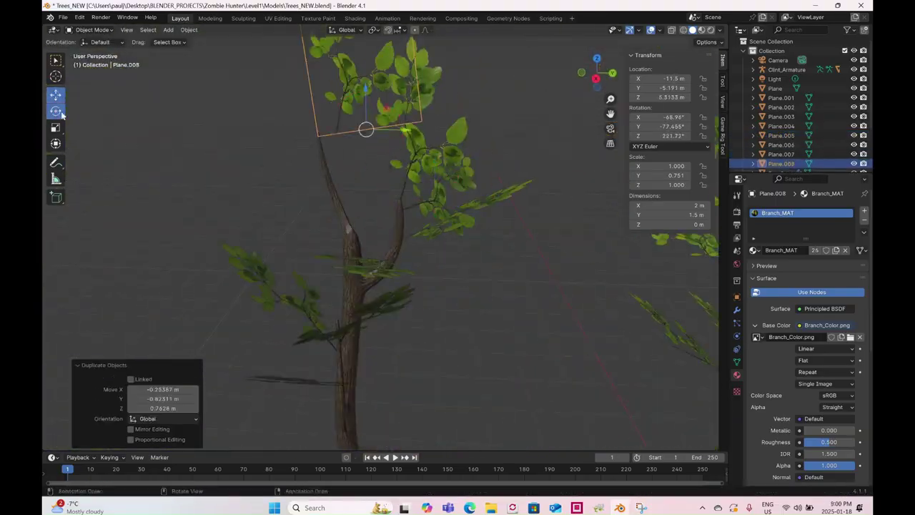
click(597, 79)
click(56, 96)
drag(368, 132, 315, 137)
- Rotate the topmost plane to about X -120.6°, Y -61.5°, Z 208.9° and fit its stem edge to the limb tip
click(56, 111)
drag(345, 114, 351, 120)
click(581, 73)
click(56, 95)
drag(438, 162, 475, 165)
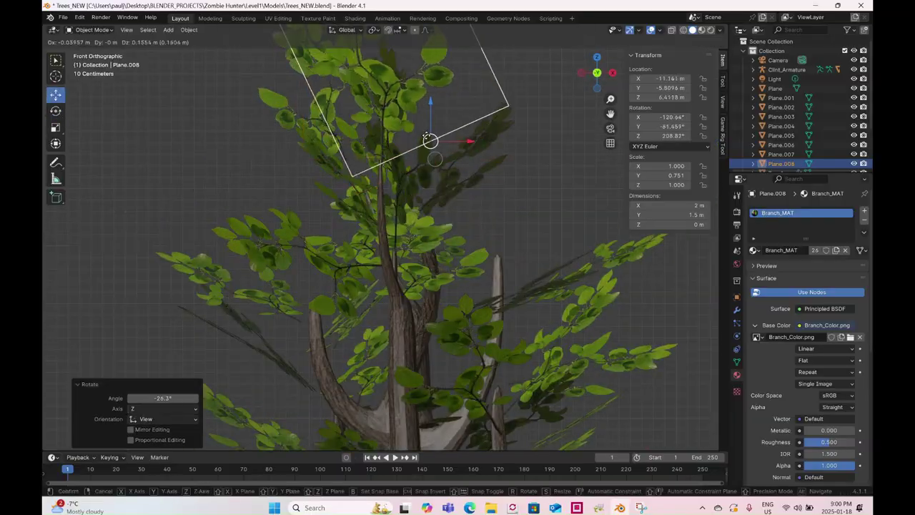
drag(426, 136, 427, 132)
- Duplicate the topmost plane, rotate the copy, and nudge it onto another side of the limb
middle_drag(429, 215, 296, 216)
key(shift+d)
click(56, 110)
drag(312, 188, 289, 208)
click(55, 95)
drag(477, 331, 480, 331)
middle_drag(457, 286, 400, 268)
click(598, 60)
middle_drag(484, 272, 429, 214)
- Duplicate and rotate two more planes, placing them at about X -11.27 m, Y -5.89 m, Z 5.61 m and X -11.57 m, Y -5.99 m, Z 5.25 m
key(shift+d)
click(420, 263)
click(56, 111)
drag(466, 246, 439, 247)
click(55, 96)
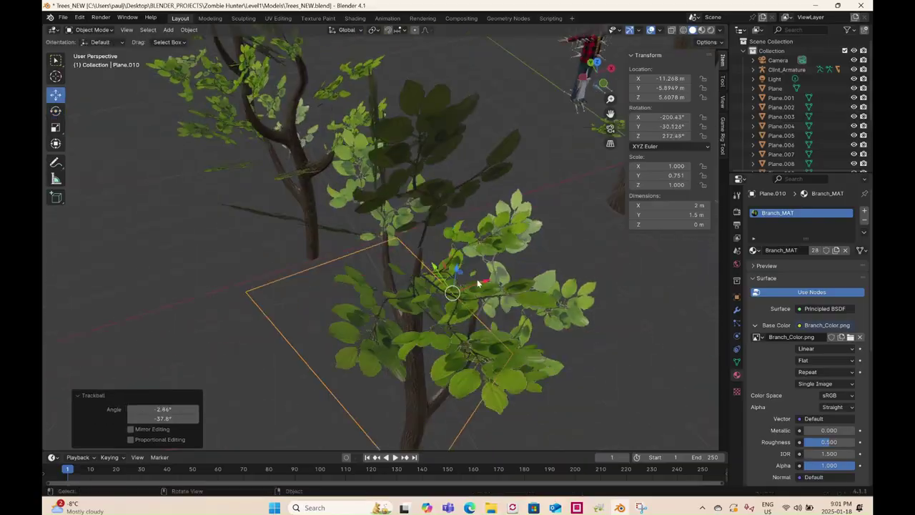
drag(478, 284, 476, 285)
middle_drag(476, 285, 465, 261)
key(shift+d)
click(458, 254)
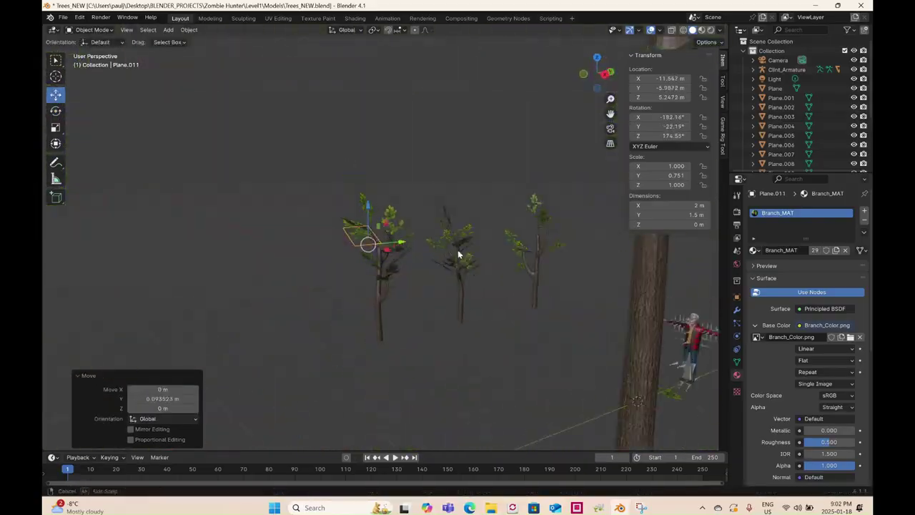
- Join the last small tree's branch planes to it and save the file over Trees_NEW.blend
shift+click(781, 145)
click(188, 29)
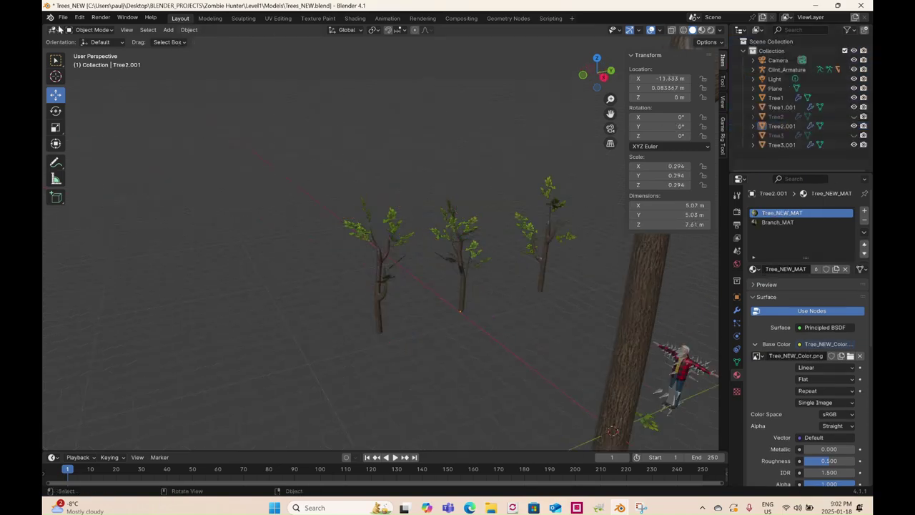
key(ctrl+shift+s)
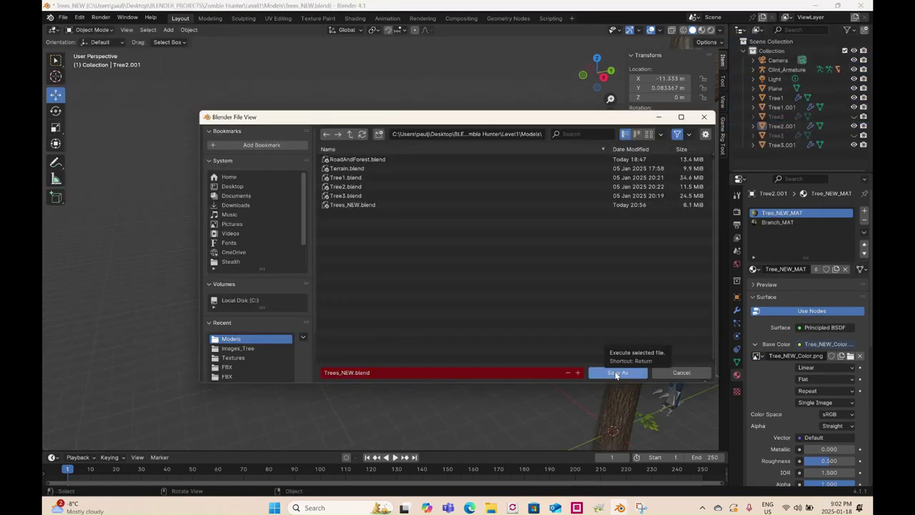
click(617, 373)
- Duplicate a small leafy tree, raise the copy to the large bare tree's height, and tilt it 41.2° around Y
click(541, 282)
key(KP_1)
key(g)
key(x)
click(539, 191)
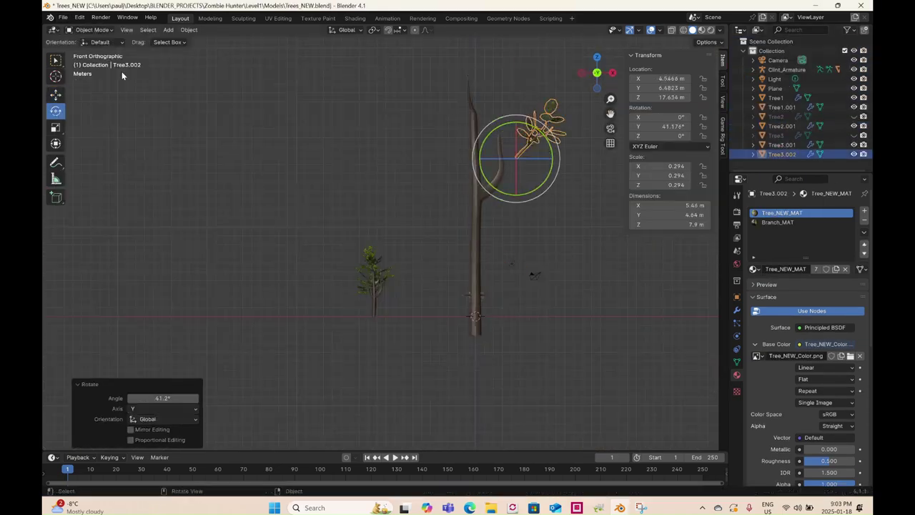
- Move the tilted copy onto the large tree's lower limb at about X 2.86 m, Y 0.02 m, Z 17.84 m
click(56, 94)
drag(479, 176, 429, 165)
key(KP_3)
- Duplicate the middle small tree, raise the copy to the large tree's top limb, and tilt it about 40.5° around X
middle_drag(573, 78, 364, 253)
key(KP_3)
key(shift+d)
click(377, 242)
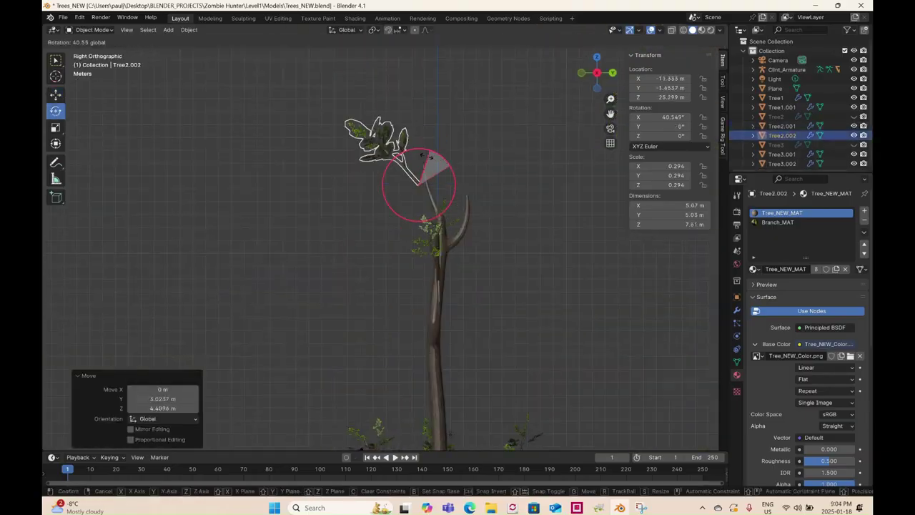
click(429, 155)
middle_drag(311, 194, 359, 354)
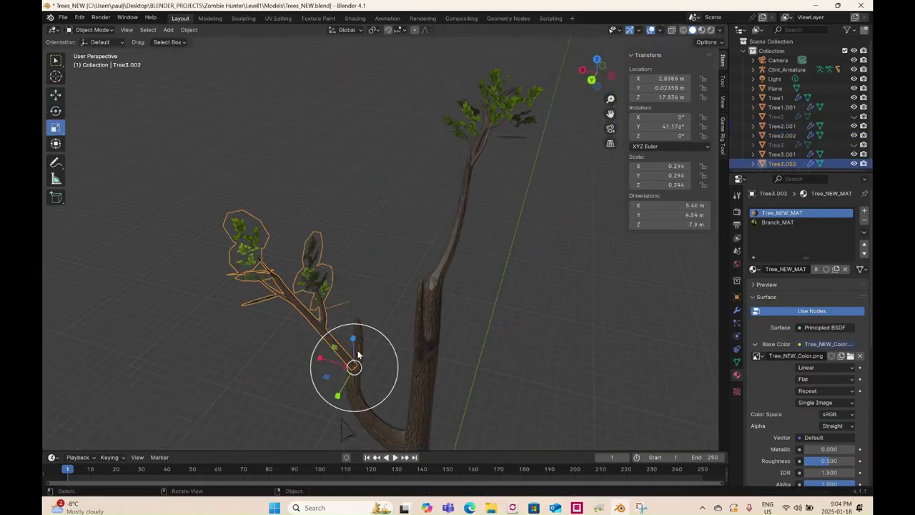
- Fit a duplicate of the remaining small tree onto the upper fork at X -0.40 m, Y 2.39 m, Z 23.29 m, tilted -42.2° around X, scaled 0.191
key(shift+d)
right_click(568, 337)
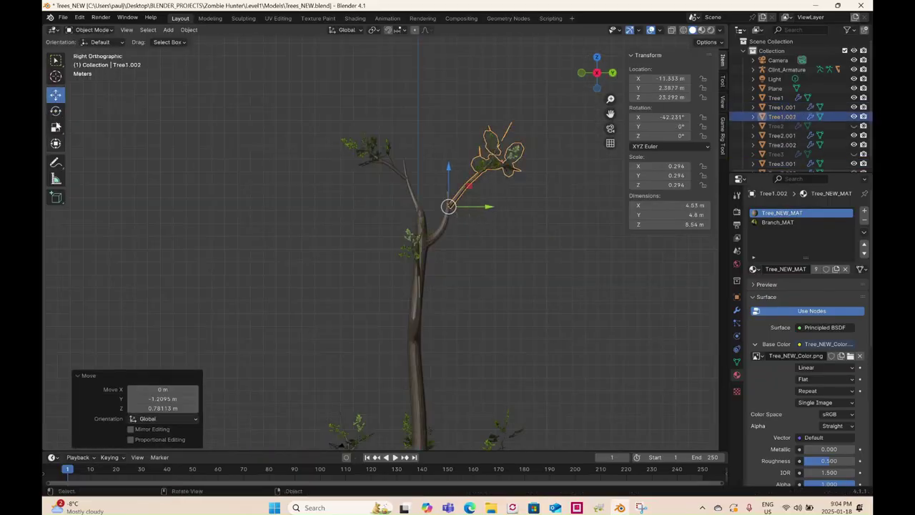
click(512, 167)
middle_drag(429, 286, 486, 373)
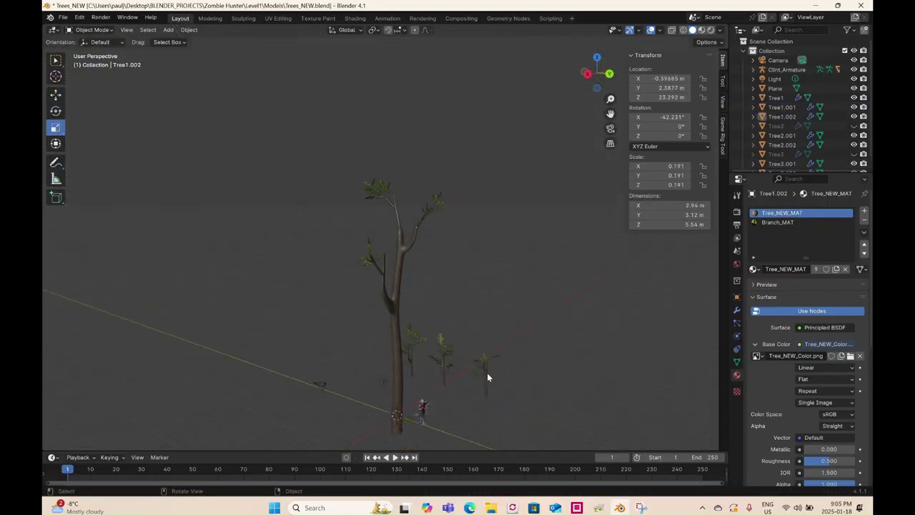
- Duplicate a leafy tree for the large tree's top limb and rotate the copy to about X -32.7°, Z 53.1°
click(436, 130)
click(56, 111)
drag(419, 117, 426, 129)
click(597, 58)
drag(280, 241, 322, 201)
click(56, 111)
middle_drag(458, 179, 472, 105)
- Fit the copy's base onto the top limb at about X -0.76 m, Y -0.62 m, Z 24.83 m and scale it uniformly
click(56, 95)
drag(306, 221, 353, 221)
middle_drag(401, 143, 429, 358)
scroll(429, 322, up, 5)
drag(320, 283, 326, 283)
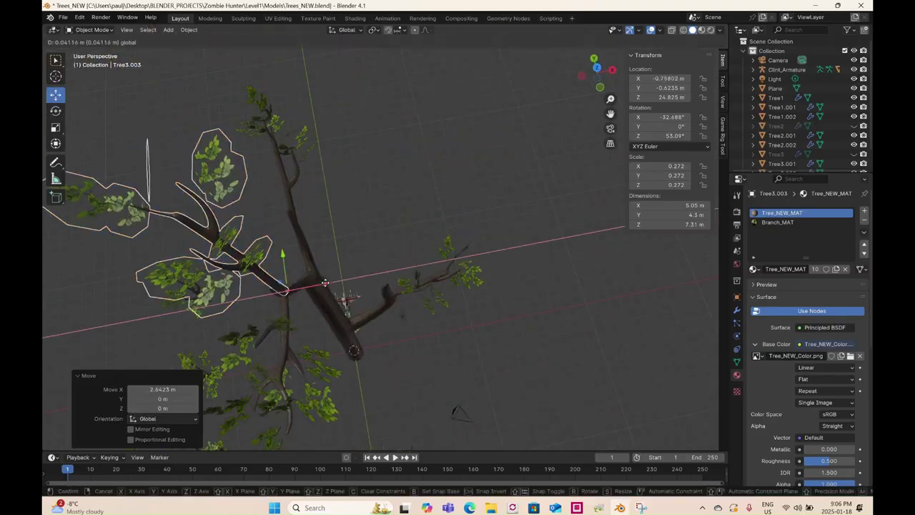
drag(282, 259, 282, 255)
middle_drag(286, 286, 225, 196)
click(56, 128)
drag(338, 134, 331, 127)
middle_drag(314, 271, 343, 329)
- Duplicate the middle small tree, raise the copy to about Y 1.74 m, Z 21.71 m, and rotate it about 9.1° around X
click(316, 415)
click(605, 77)
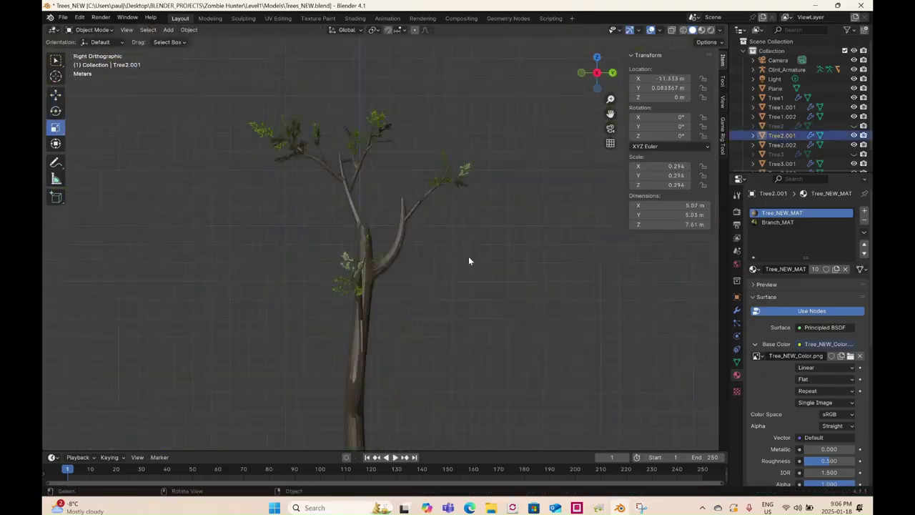
click(363, 200)
click(56, 111)
drag(415, 216, 412, 212)
middle_drag(415, 186, 457, 214)
click(55, 95)
drag(390, 244, 393, 254)
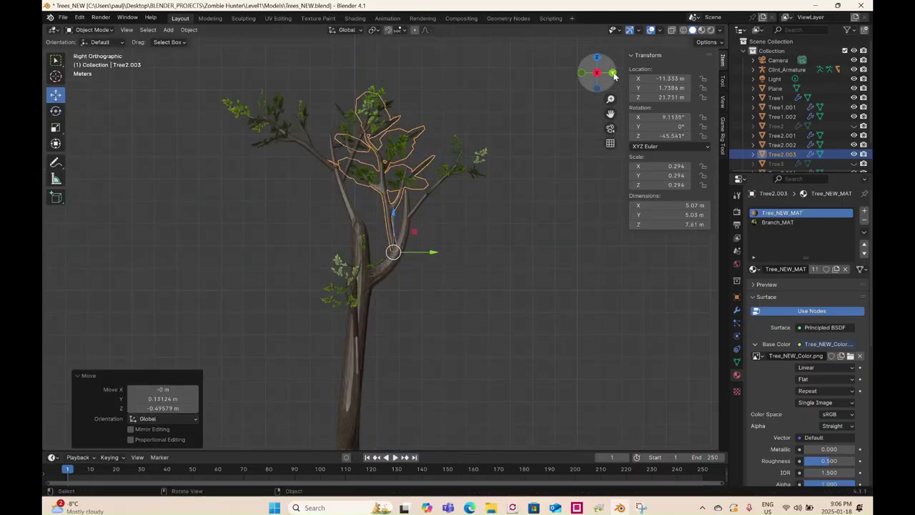
- Move the copy onto the upper fork at about X -0.78 m, Y 2.21 m and turn it to about -110.6° around Z
middle_drag(458, 272, 422, 301)
drag(294, 247, 415, 272)
click(597, 58)
click(56, 111)
drag(401, 192, 440, 193)
click(55, 95)
drag(419, 228, 415, 210)
middle_drag(400, 286, 283, 204)
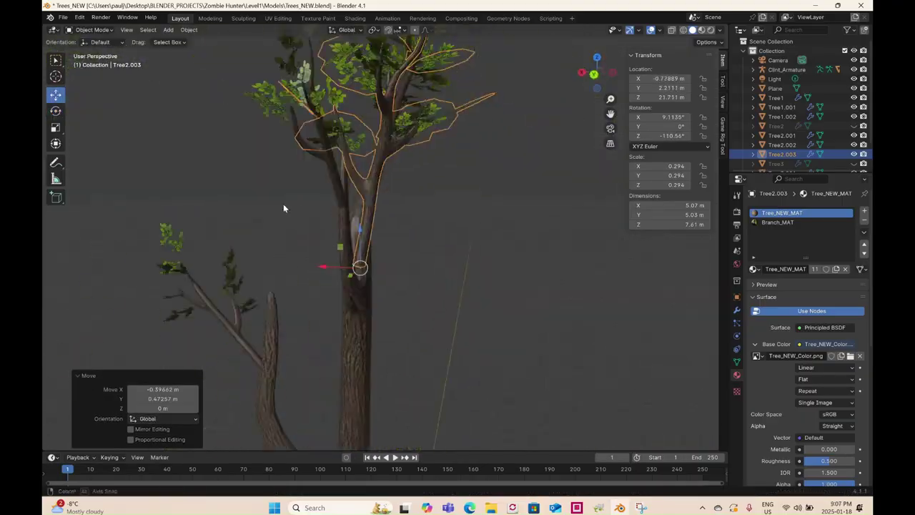
- Raise the fork copy to about Z 22.16 m, rotate it to about X 42.4°, Y 11.6°, Z -73.0°, and nudge its base against the limb
drag(360, 235, 343, 211)
click(56, 111)
drag(351, 259, 329, 254)
click(56, 95)
middle_drag(214, 307, 454, 250)
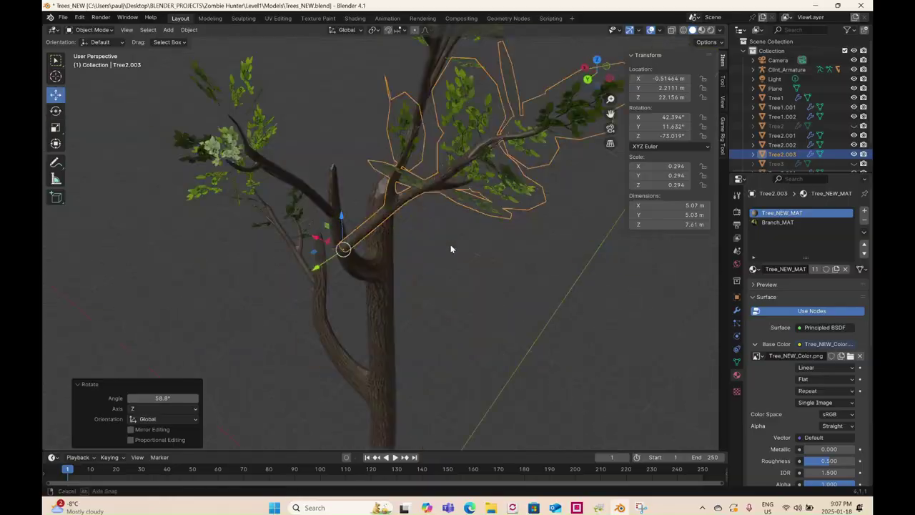
drag(319, 267, 322, 263)
middle_drag(429, 272, 400, 308)
drag(372, 258, 369, 257)
middle_drag(429, 300, 343, 286)
- Fit another small tree duplicate onto the lower limb at X 2.83 m, Y 0.09 m, Z 15.97 m, rotated X 42.7°, Z 27.0°, scaled to 0.25
scroll(357, 300, down, 6)
click(304, 357)
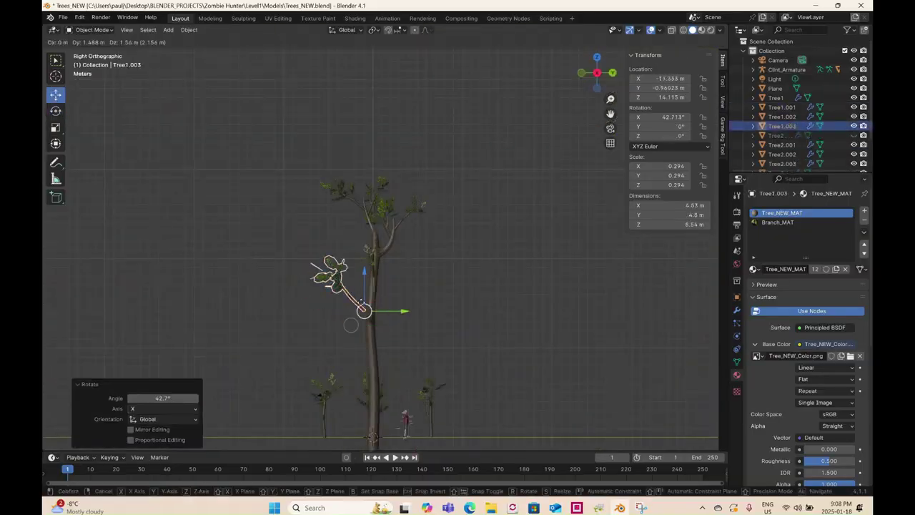
middle_drag(367, 251, 430, 286)
drag(344, 315, 365, 322)
drag(389, 347, 393, 346)
click(56, 127)
drag(442, 310, 437, 308)
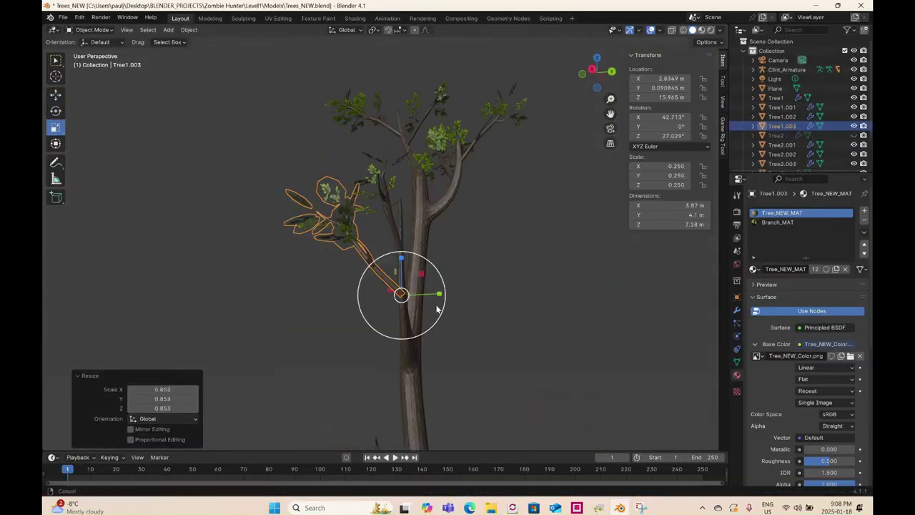
- Duplicate the small tree Tree3.001, raise the copy to about Y -1.13 m, Z 26.70 m, and scale it to 0.195
click(501, 322)
middle_drag(486, 336, 505, 388)
drag(478, 416, 478, 187)
click(56, 128)
drag(454, 170, 440, 170)
click(56, 95)
middle_drag(372, 215, 300, 258)
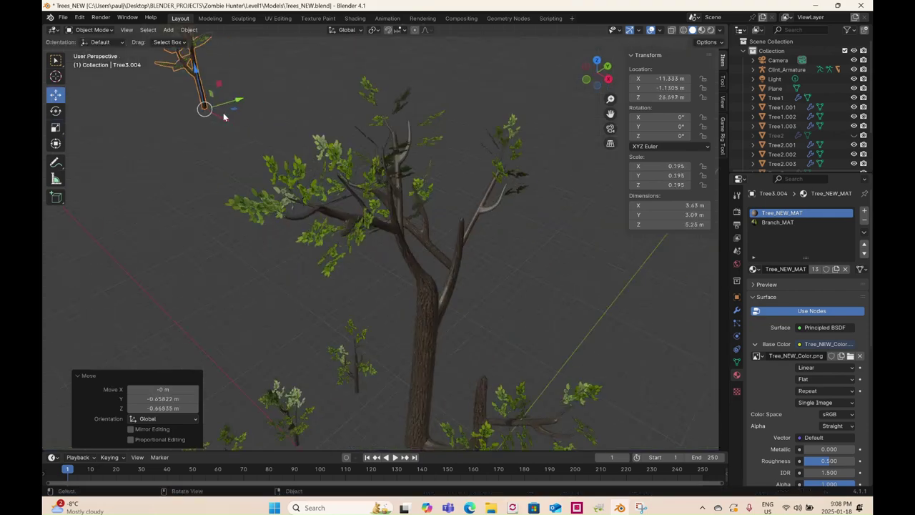
- Move the scaled copy toward the large tree's upper limb and shrink it slightly to fit
drag(390, 267, 367, 270)
click(56, 128)
drag(484, 242, 477, 243)
- Duplicate the middle small tree to about X 2.73 m, Z 20.41 m and nudge the copy onto the large tree's side limb
click(515, 252)
key(KP_1)
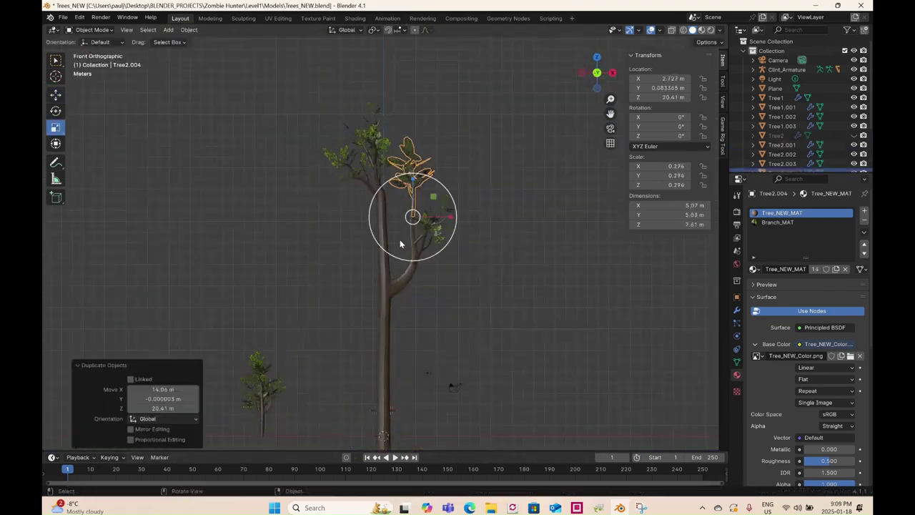
scroll(413, 216, up, 6)
click(56, 96)
drag(389, 318, 382, 321)
middle_drag(415, 286, 479, 315)
- Duplicate the small tree Tree1.001 and raise the copy to about Y 2.27 m, Z 24.40 m above the bare side limb
key(KP_3)
key(shift+d)
click(520, 75)
drag(469, 202, 454, 176)
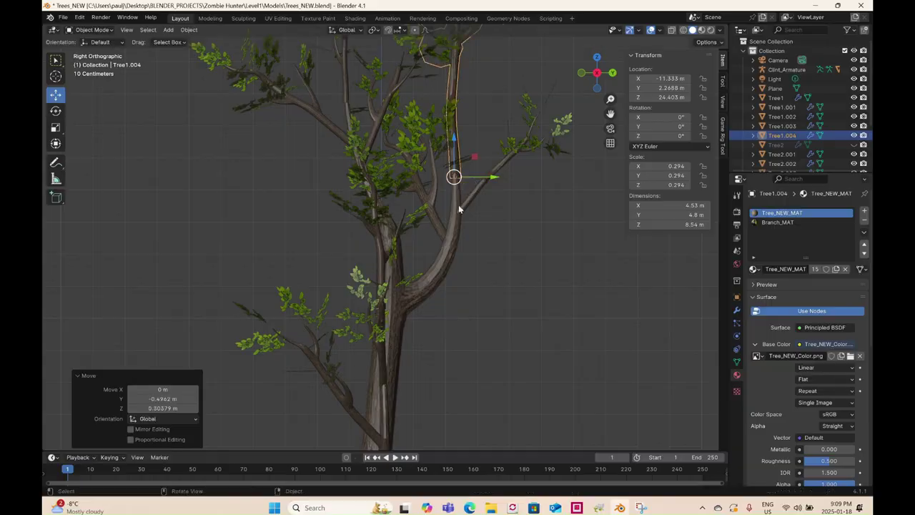
- Move the raised copy onto the side limb, shrink it slightly and nudge its base against the bark
middle_drag(459, 208, 446, 288)
drag(400, 228, 450, 213)
click(56, 127)
drag(568, 192, 554, 188)
click(56, 95)
drag(494, 178, 500, 178)
click(56, 127)
- Select all small tree duplicates fitted on the large tree and join them into Tree1
middle_drag(443, 243, 473, 248)
scroll(486, 239, down, 2)
click(783, 117)
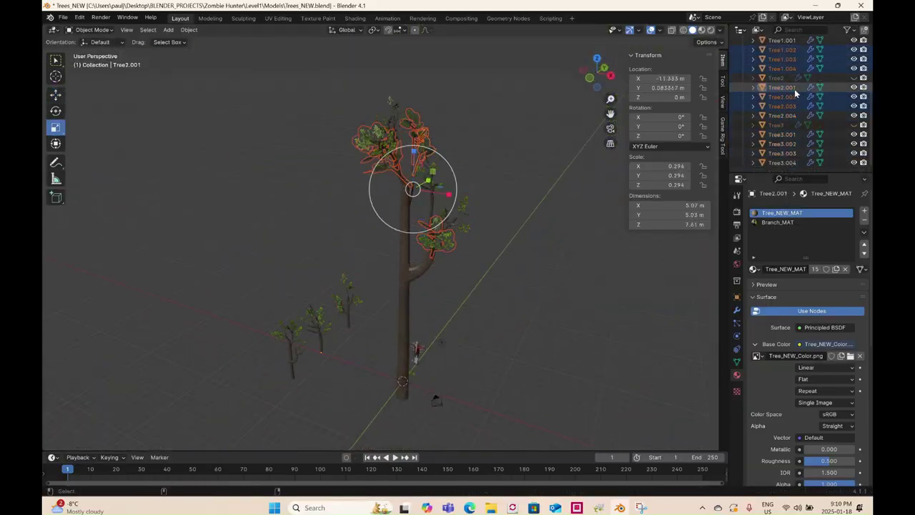
ctrl+click(783, 163)
shift+click(405, 314)
click(188, 30)
click(201, 121)
click(56, 95)
middle_drag(565, 408, 450, 396)
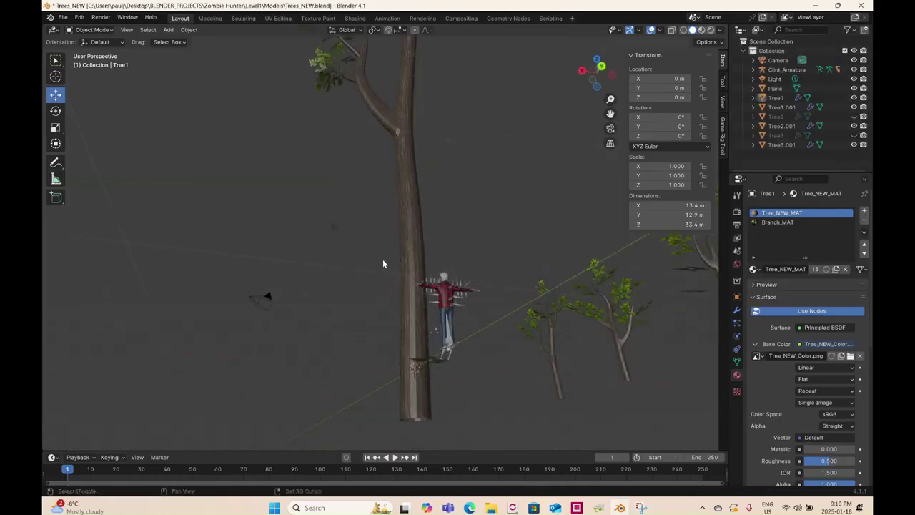
- Save the file, then hide Tree1 and show the bare Tree2 trunk
click(63, 17)
click(77, 88)
click(629, 375)
click(854, 98)
click(852, 116)
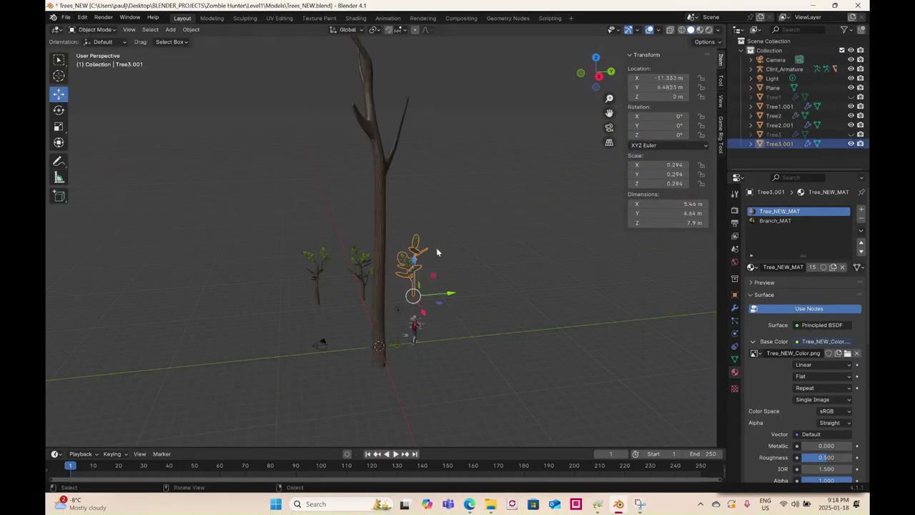
- Fit a duplicate of Tree3.001 onto Tree2's side limb at about Y 3.09 m, Z 24.05 m, rotated X -16.3°, scaled to 0.22
click(58, 94)
scroll(400, 135, up, 4)
click(59, 127)
click(611, 72)
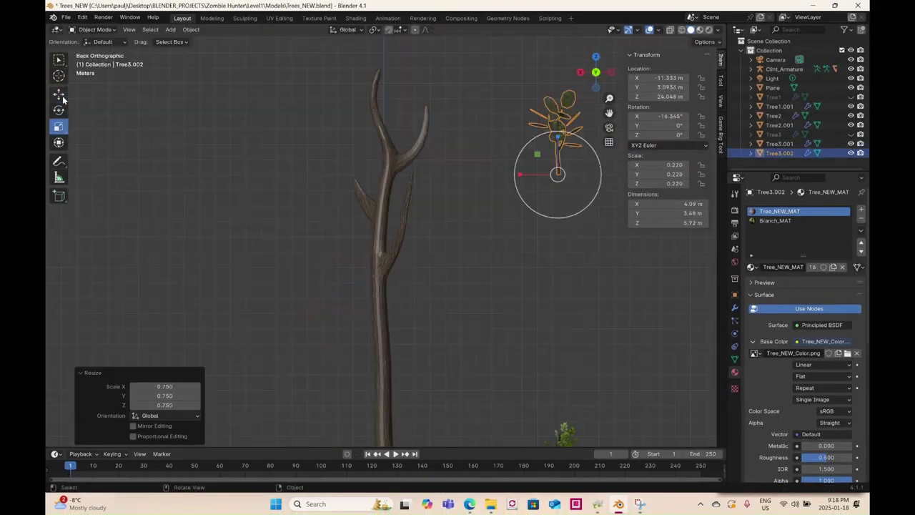
click(59, 94)
drag(519, 173, 390, 174)
middle_drag(429, 215, 487, 243)
- Duplicate the middle small tree to about Y -2.76 m, Z 30.99 m, tilt it around Y and fit it onto Tree2's tallest limb
click(399, 307)
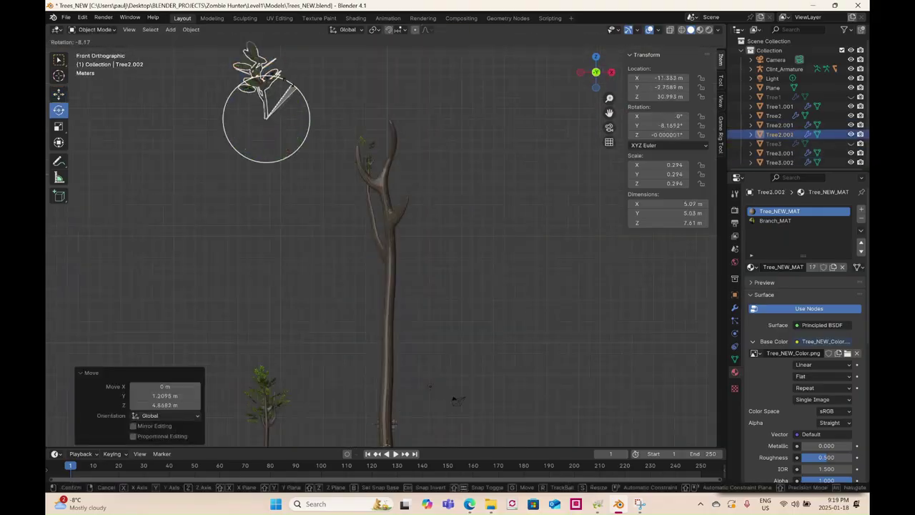
middle_drag(369, 242, 429, 243)
scroll(429, 215, up, 4)
click(58, 127)
- Duplicate the small tree Tree1.001 and raise the copy to Tree2's second upper fork
click(262, 404)
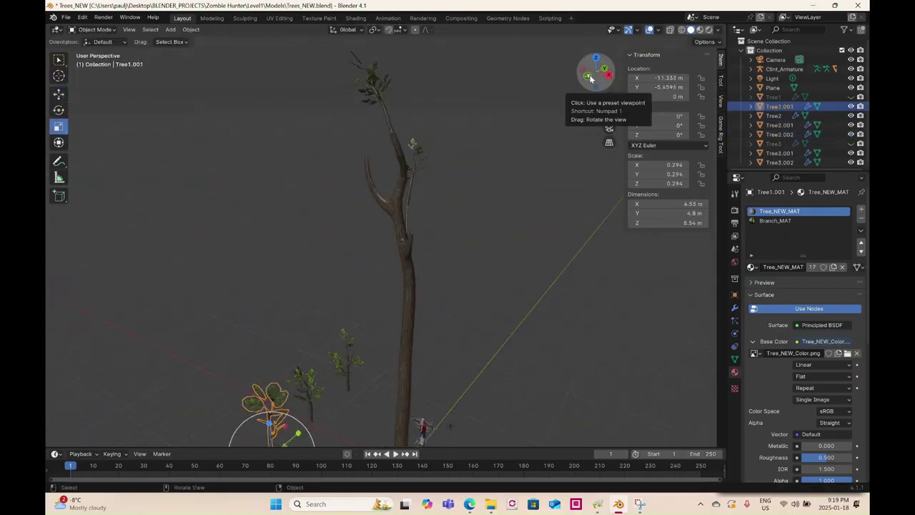
click(591, 76)
click(59, 95)
key(shift+d)
click(231, 175)
- Shift the Tree1.001 copy onto the tip of the second upper fork and scale it down to match
click(580, 72)
scroll(458, 143, up, 1)
click(59, 126)
drag(448, 103, 355, 103)
middle_drag(371, 214, 443, 236)
drag(389, 99, 393, 100)
- Fit a duplicate of Tree3.001 onto the short limb at X 2.00 m, Y -2.38 m, Z 23.53 m, rotated X 18.8°, Y -11.4°, Z 64.1°
click(286, 406)
click(605, 76)
shift+middle_drag(400, 214, 401, 278)
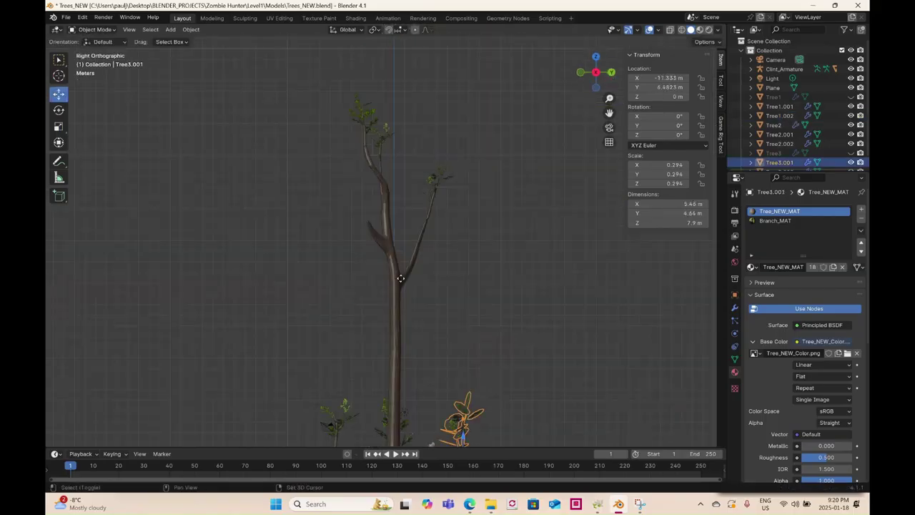
click(58, 111)
click(611, 72)
mouse_move(400, 203)
mouse_down()
mouse_move(394, 193)
mouse_move(385, 203)
mouse_up()
click(59, 95)
scroll(364, 232, up, 5)
middle_drag(401, 221, 317, 218)
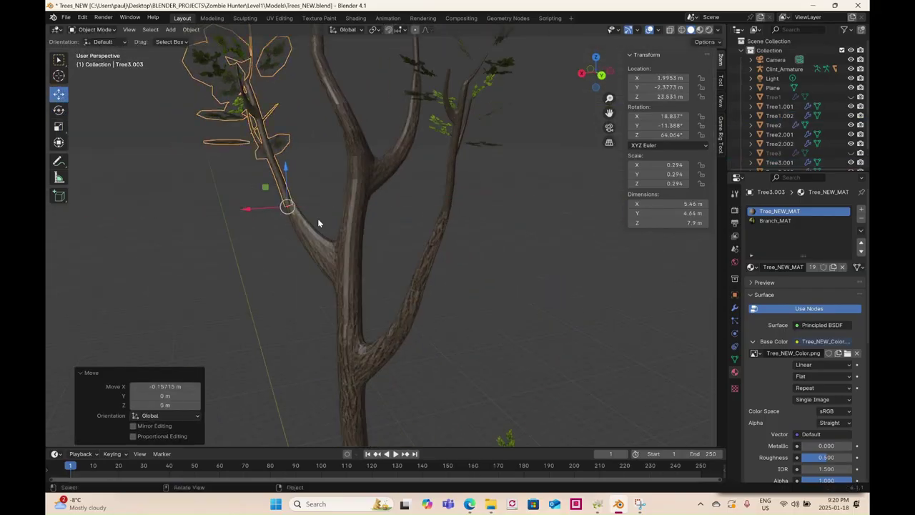
- Duplicate the middle small tree to about X -1.2 m, Y 2.52 m, Z 21.47 m, rotated -50.8° around X
scroll(358, 236, down, 8)
click(413, 327)
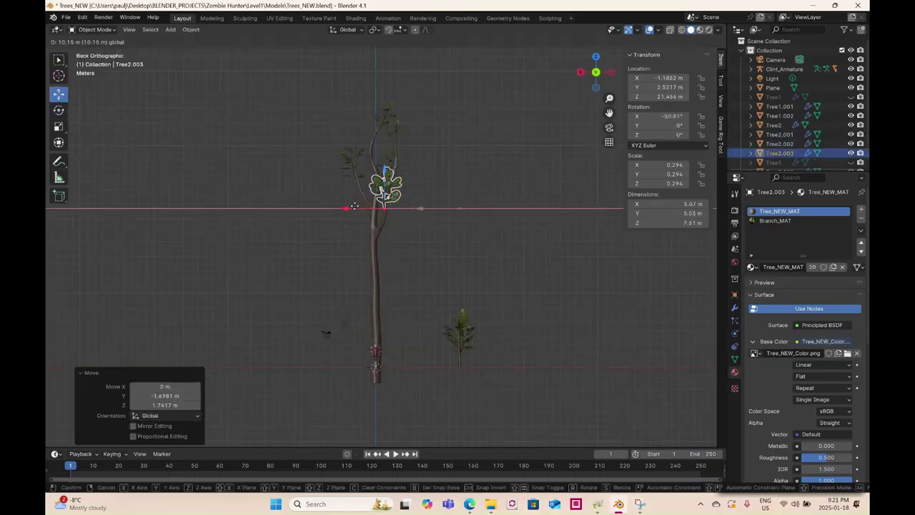
drag(354, 206, 354, 206)
middle_drag(354, 214, 422, 257)
- Turn the copy to about -16.5° around Z and nudge its base onto the limb at about X -1.31 m, Y 2.21 m
click(59, 111)
drag(412, 242, 423, 238)
click(59, 95)
drag(350, 117, 343, 117)
drag(433, 94, 427, 94)
click(59, 127)
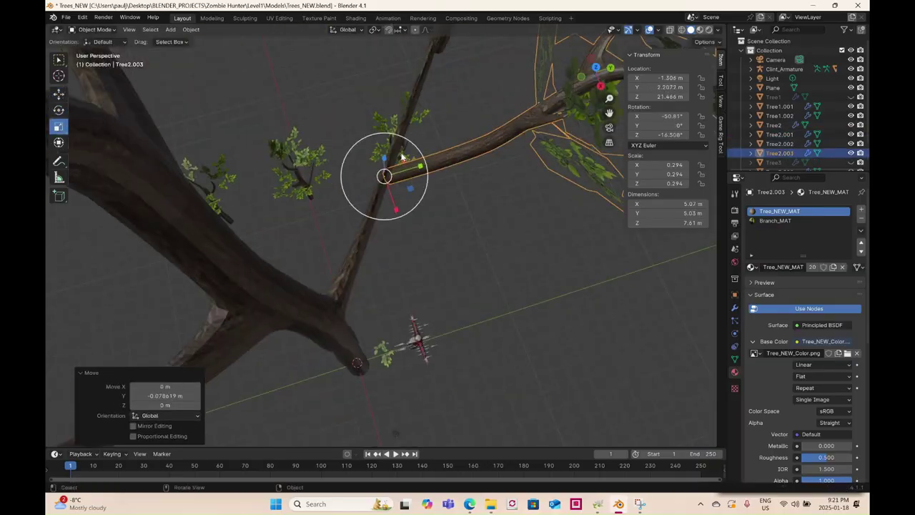
- Duplicate the small tree Tree1.001 and place the copy at about X -1.95 m, Z 23.71 m, rotated -46.1° around Y
middle_drag(402, 157, 386, 86)
scroll(386, 215, down, 6)
click(304, 286)
click(612, 72)
key(shift+d)
click(505, 300)
drag(483, 356, 370, 125)
middle_drag(401, 158, 331, 174)
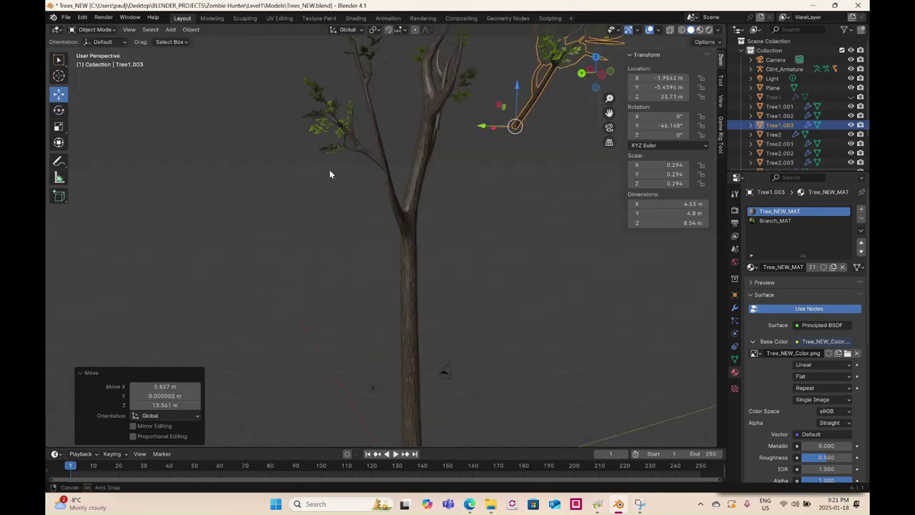
- Move the Tree1.001 copy onto the thin limb at about X -1.91 m, Y 3.00 m and scale it to 0.239
drag(486, 125, 379, 133)
click(59, 126)
drag(415, 166, 410, 162)
click(59, 94)
middle_drag(433, 215, 358, 186)
drag(351, 157, 357, 154)
middle_drag(358, 165, 429, 172)
drag(384, 182, 378, 182)
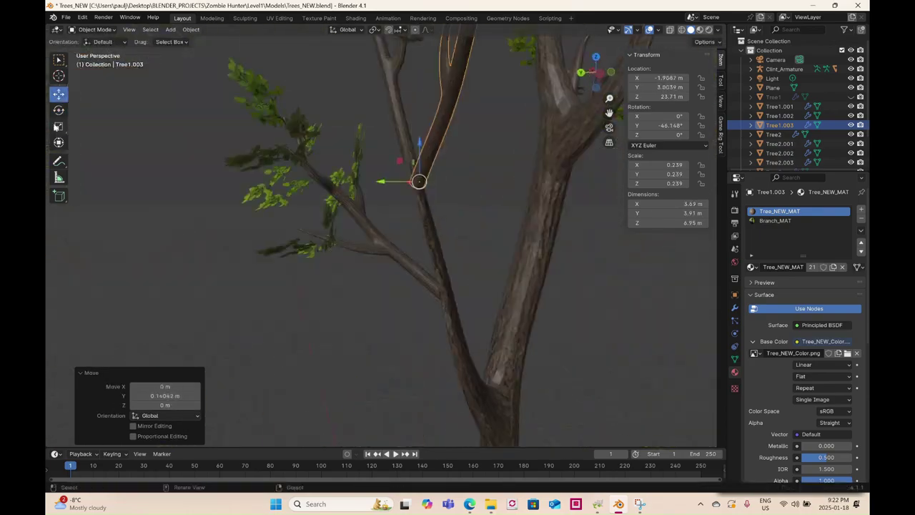
- Shrink the copy on the thin limb to 0.123 and nudge its base to about X -1.96 m, Y 2.95 m
click(58, 126)
mouse_move(429, 179)
middle_down()
mouse_move(470, 179)
mouse_move(443, 172)
middle_up()
click(434, 100)
drag(439, 127, 443, 141)
drag(371, 144, 370, 144)
click(429, 97)
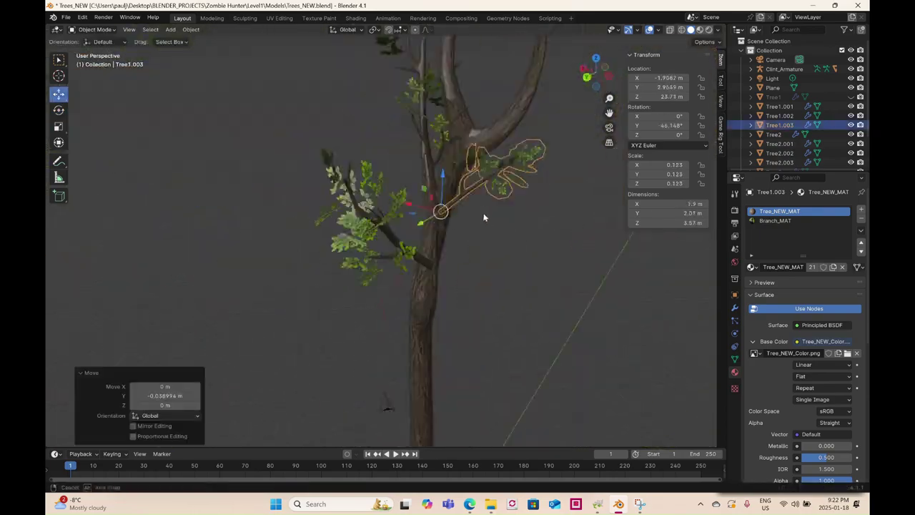
- Duplicate Tree3.001 and place the copy on the lower limb at about X -1.23 m, Y 1.80 m, Z 20.41 m, rotated -49.0° around Y
scroll(484, 217, down, 4)
middle_drag(485, 217, 415, 251)
click(458, 306)
middle_drag(457, 306, 521, 170)
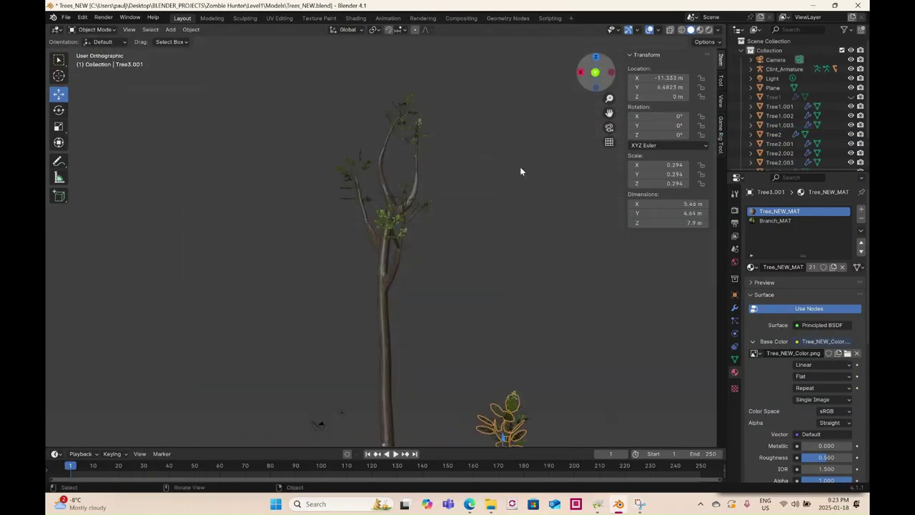
click(389, 30)
drag(405, 240, 434, 253)
drag(404, 279, 399, 257)
key(ctrl+KP_3)
drag(310, 257, 360, 257)
- Turn the lower limb's copy to about 19.6° around Z and nudge its base into the bark
click(59, 110)
drag(418, 273, 431, 267)
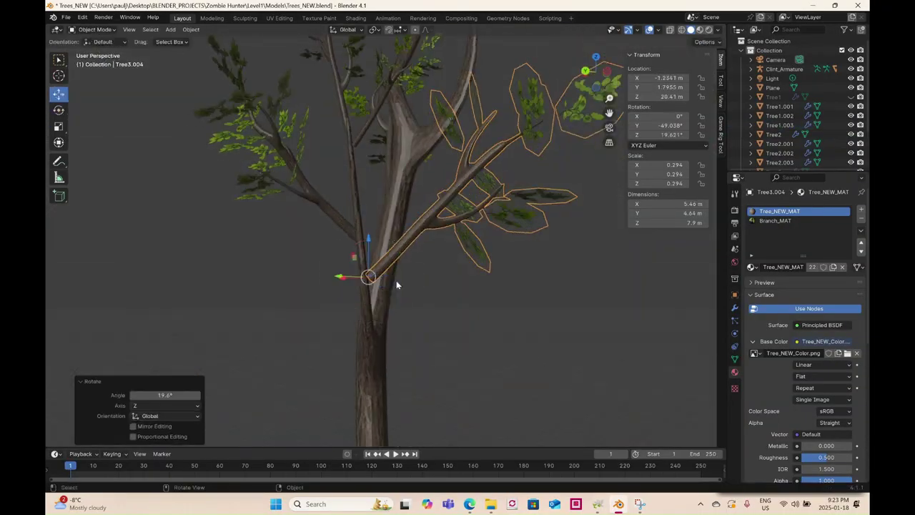
drag(342, 277, 338, 277)
- Duplicate the middle small tree and raise the copy to about Y -5.36 m, Z 21.38 m beside Tree2
scroll(410, 248, down, 3)
middle_drag(396, 284, 264, 247)
click(385, 270)
key(KP_3)
key(shift+d)
click(345, 118)
- Rotate the raised copy to X 46.5°, Z -18.8° and move it to the limb at about X 2.08 m, Y -2.92 m, Z 23.77 m
click(60, 113)
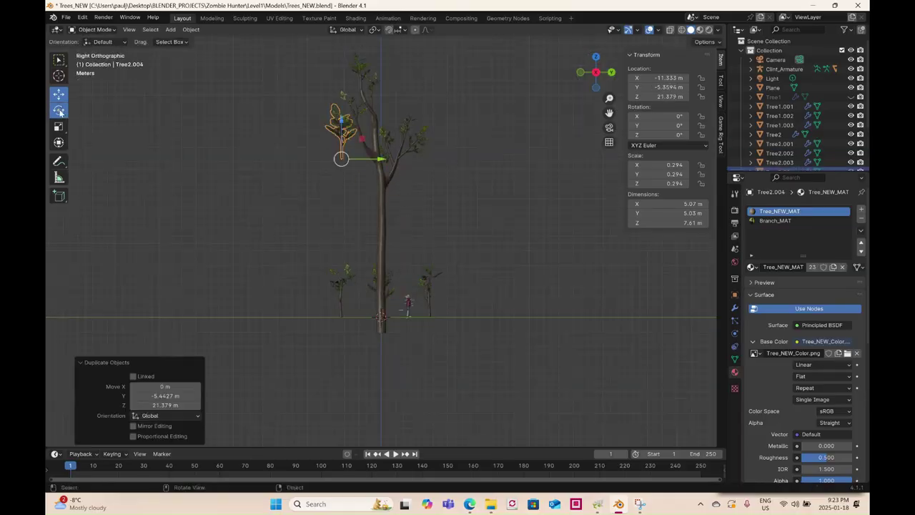
drag(481, 142, 482, 142)
middle_drag(457, 207, 489, 258)
click(59, 111)
drag(267, 200, 282, 197)
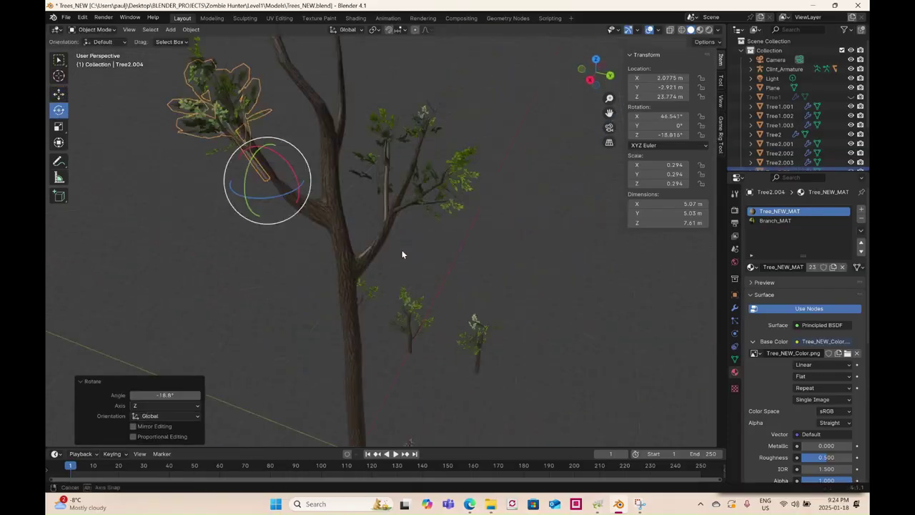
- Nudge the rotated copy's base against the limb and adjust its scale slightly
click(58, 94)
drag(227, 197, 233, 194)
click(59, 126)
drag(377, 119, 381, 120)
- Duplicate Tree1.001 and place the copy at about X 3.09 m, Y -1.77 m, Z 22.88 m, rotated X -38.3°, Y 29.2°
key(KP_7)
click(254, 296)
key(shift+d)
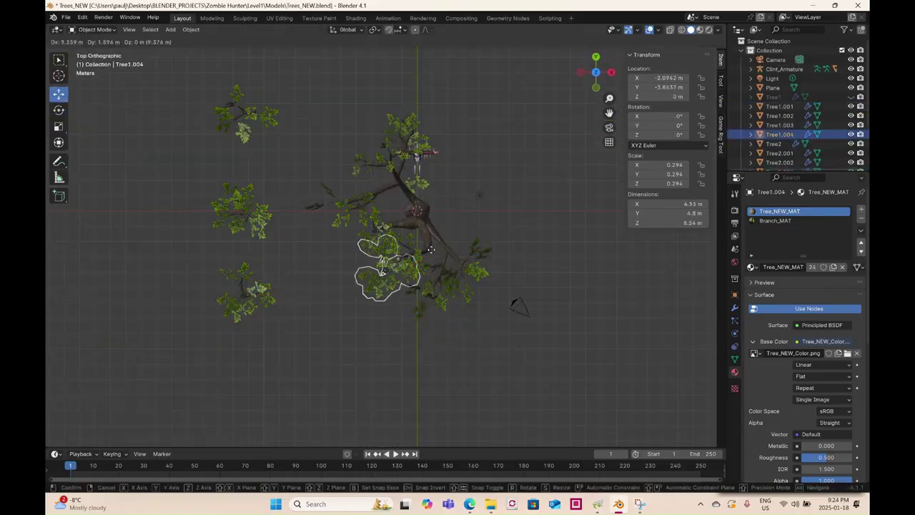
click(440, 245)
key(KP_3)
drag(388, 383, 430, 186)
click(58, 95)
drag(390, 184, 386, 180)
key(KP_1)
scroll(400, 186, up, 3)
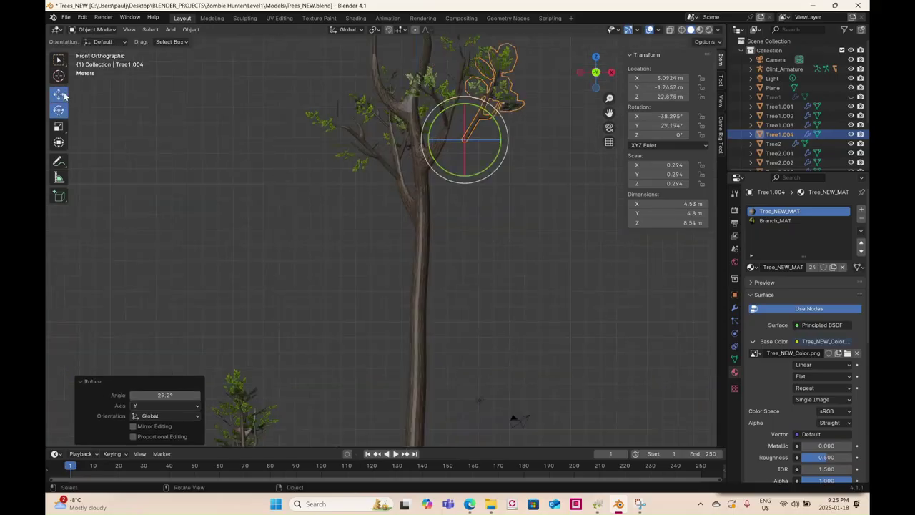
- Move the newest Tree1.001 copy inward and nudge its base against Tree2's limb
click(60, 95)
drag(484, 120, 463, 109)
middle_drag(458, 208, 408, 229)
scroll(398, 215, up, 5)
drag(397, 286, 398, 290)
- Duplicate Tree3.001, raise the copy to about X -2.91 m, Z 27.79 m, rotate it -48.3° around Y and scale it to 0.172
scroll(553, 240, down, 8)
key(KP_1)
click(334, 354)
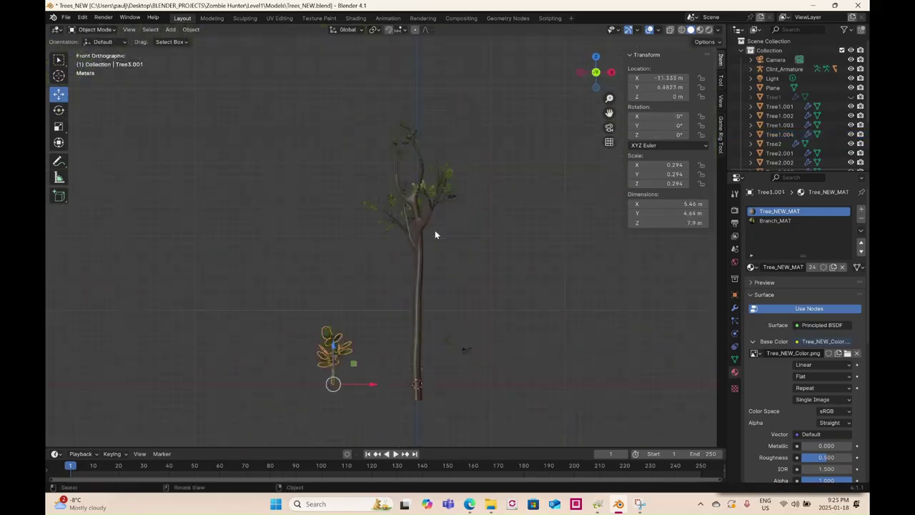
key(shift+d)
click(386, 172)
scroll(386, 172, up, 4)
click(58, 110)
click(59, 94)
drag(378, 140, 407, 117)
- Slide the small Tree3.001 copy to about Y -1.33 m so it meets Tree2's upper limb
click(581, 72)
drag(199, 116, 328, 117)
middle_drag(486, 179, 386, 208)
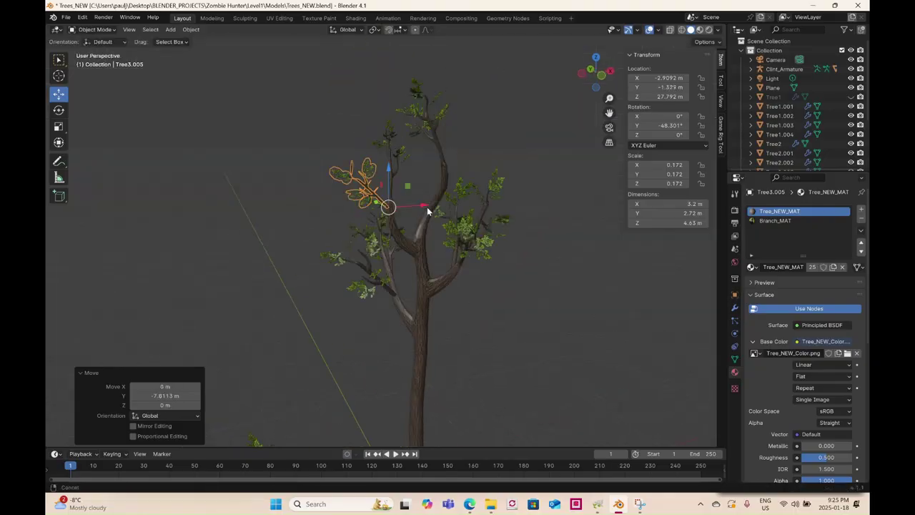
- Rotate the small Tree3.001 copy about -20° around Z and nudge its base onto Tree2's upper limb
drag(427, 210, 428, 210)
scroll(419, 198, up, 4)
middle_drag(419, 198, 343, 207)
click(60, 110)
drag(400, 179, 436, 207)
click(58, 94)
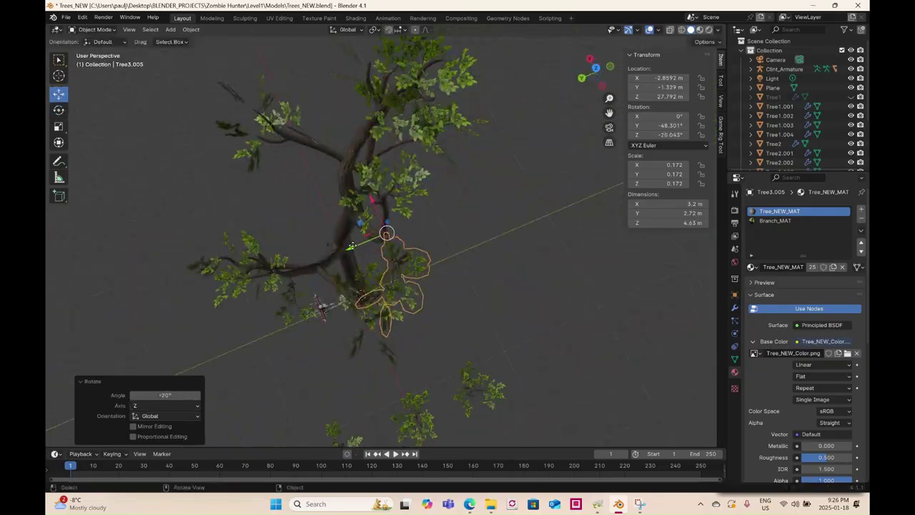
drag(349, 249, 343, 252)
- Duplicate Tree2.001 and place the copy at about X -2.77 m, Y -1.44 m, Z 27.21 m, rotated X 12.6°, Y -56.3°, Z 56.9°
scroll(315, 365, down, 6)
middle_drag(314, 366, 372, 343)
click(336, 299)
click(588, 80)
key(shift+d)
click(58, 110)
click(59, 94)
drag(292, 301, 379, 161)
click(581, 72)
click(59, 110)
middle_drag(387, 237, 486, 154)
drag(400, 85, 393, 114)
click(59, 95)
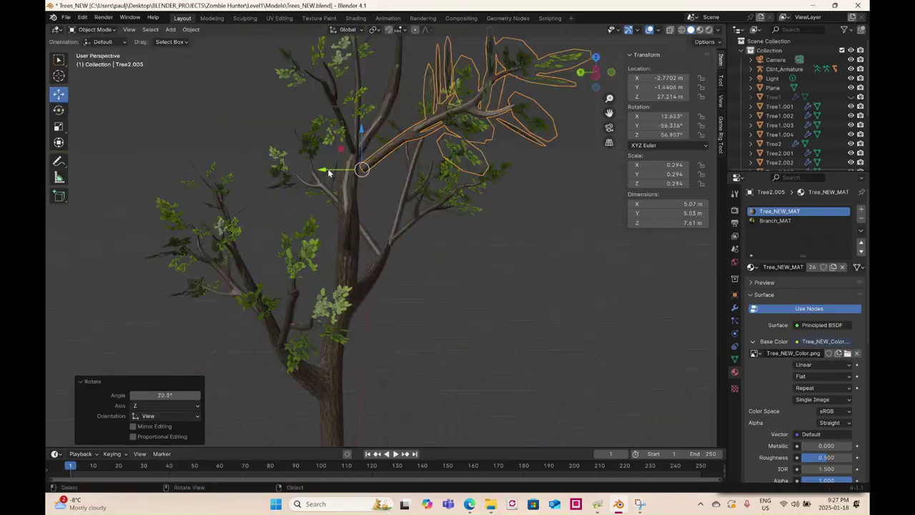
- Scale the Tree2.001 copy to 0.260 and seat its base against Tree2's limb at about X -2.55 m
drag(322, 172, 314, 171)
middle_drag(321, 236, 372, 172)
drag(307, 200, 317, 187)
drag(347, 104, 348, 123)
drag(311, 162, 315, 163)
middle_drag(443, 236, 527, 214)
scroll(526, 214, down, 5)
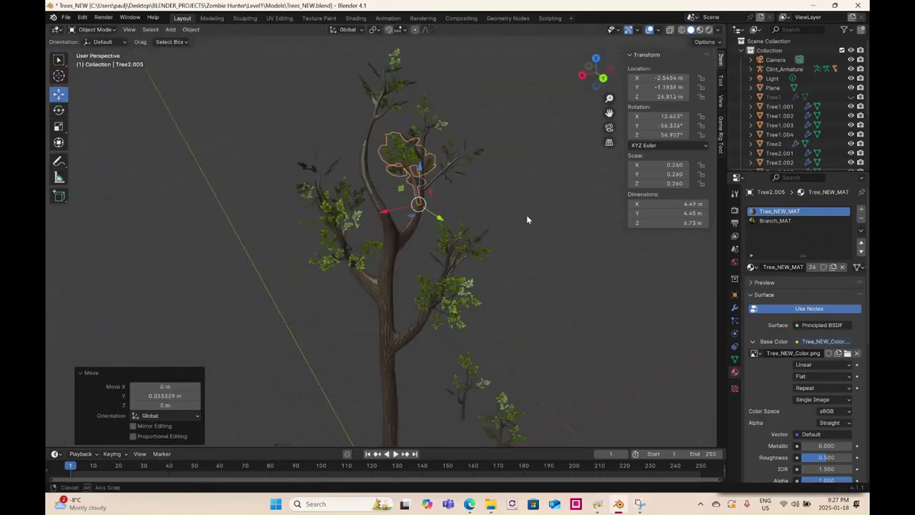
- Duplicate Tree1.001, raise the copy into Tree2's crown, rotate it and fit its base to a bare limb
click(472, 418)
click(604, 78)
key(shift+d)
click(365, 221)
drag(358, 233, 443, 187)
scroll(422, 231, up, 5)
click(58, 110)
click(59, 94)
drag(441, 322, 434, 314)
scroll(422, 286, down, 6)
- Duplicate Tree3.001, rotate the copy 52° around Y and move it to about X 0.76 m, Y -2.50 m, Z 29.69 m
click(515, 408)
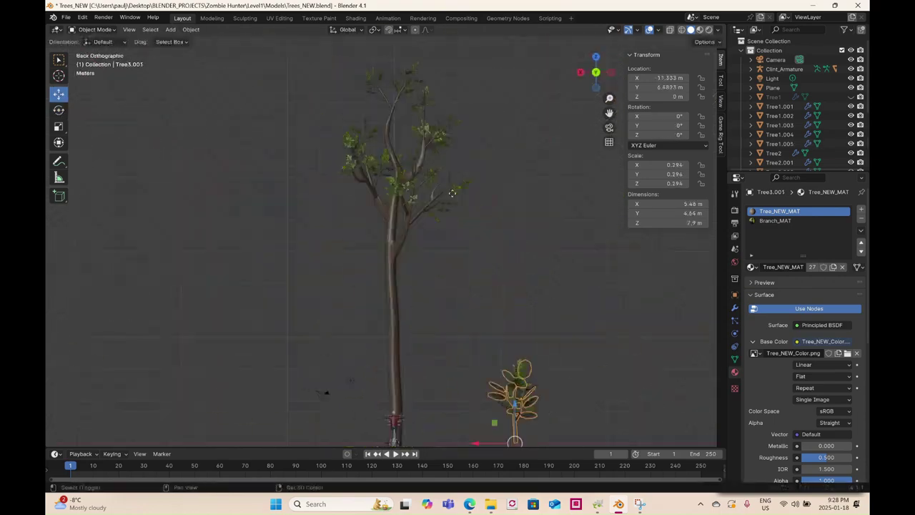
key(shift+d)
click(383, 208)
click(59, 110)
drag(409, 215, 379, 206)
click(59, 94)
drag(382, 238, 375, 120)
click(581, 73)
drag(478, 124, 419, 148)
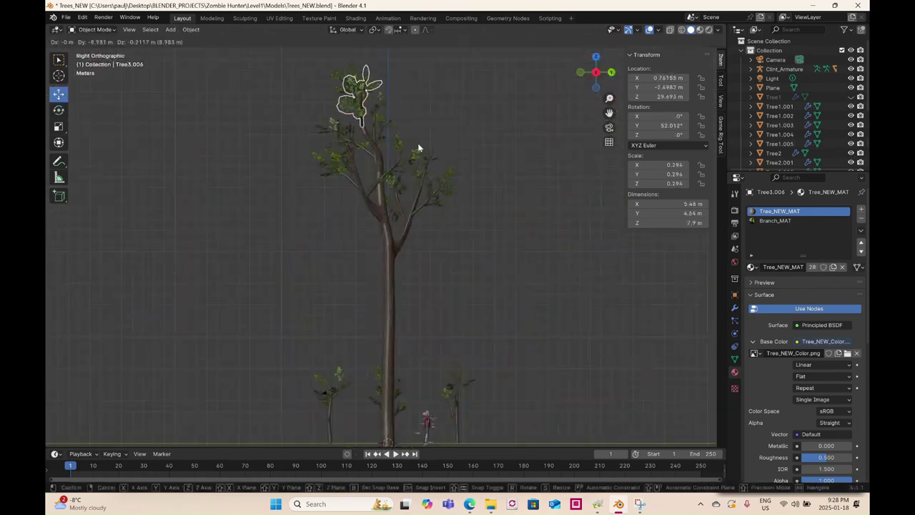
- Turn the newest Tree3.001 copy outward and nudge its base against Tree2's top limb
middle_drag(429, 157, 486, 236)
click(59, 110)
drag(364, 140, 336, 128)
click(58, 95)
drag(389, 147, 386, 142)
middle_drag(400, 114, 428, 129)
- Duplicate Tree1.001, tilt the copy and bring it up to Tree2's upper limb
click(452, 280)
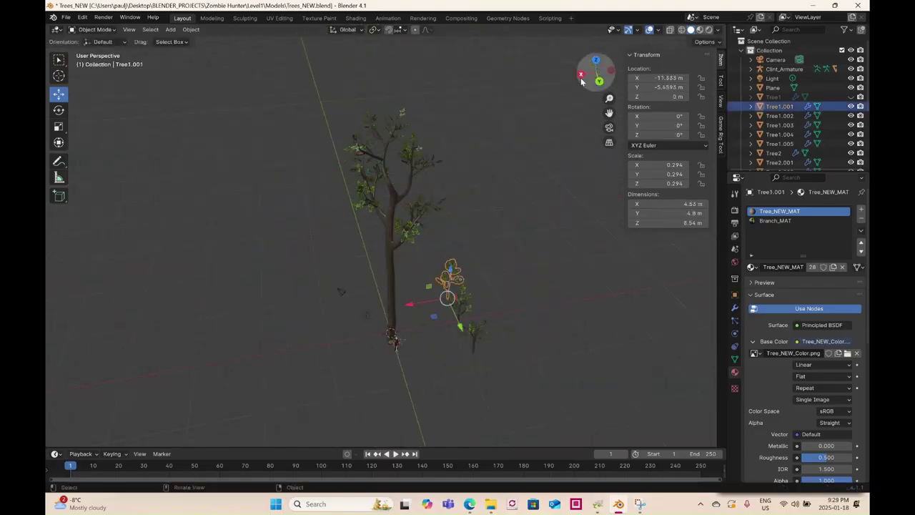
click(582, 76)
key(shift+d)
click(58, 111)
click(58, 94)
drag(364, 288, 379, 153)
click(612, 72)
drag(453, 155, 344, 154)
- Rotate the Tree1.001 copy to X -34.6°, Y -8.4°, Z 4.3° and seat it at about X 0.60 m, Y -1.46 m, Z 28.38 m
middle_drag(358, 164, 386, 179)
click(58, 111)
drag(409, 123, 411, 136)
click(59, 94)
drag(533, 78, 531, 87)
middle_drag(501, 143, 472, 236)
drag(491, 186, 483, 186)
scroll(522, 178, down, 5)
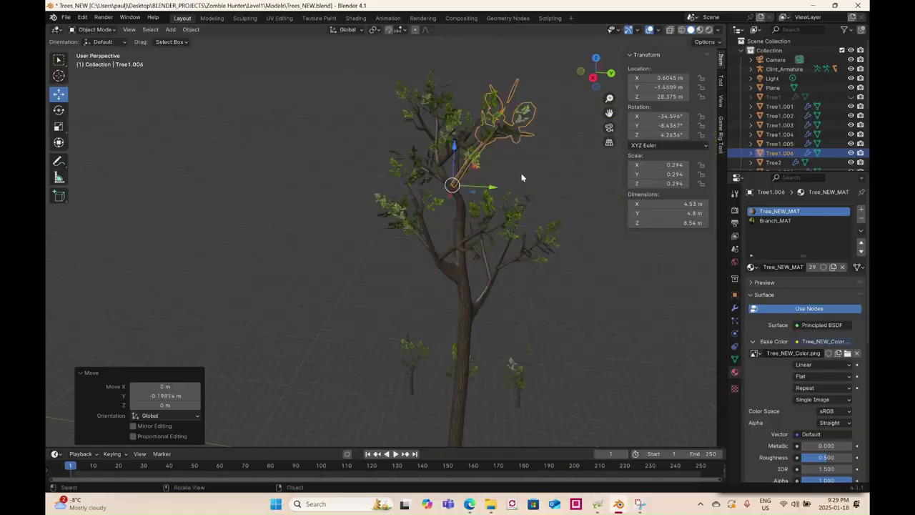
- Select all placed small-tree copies with Tree2 as the active object and join them into one object
middle_drag(523, 178, 429, 193)
click(780, 116)
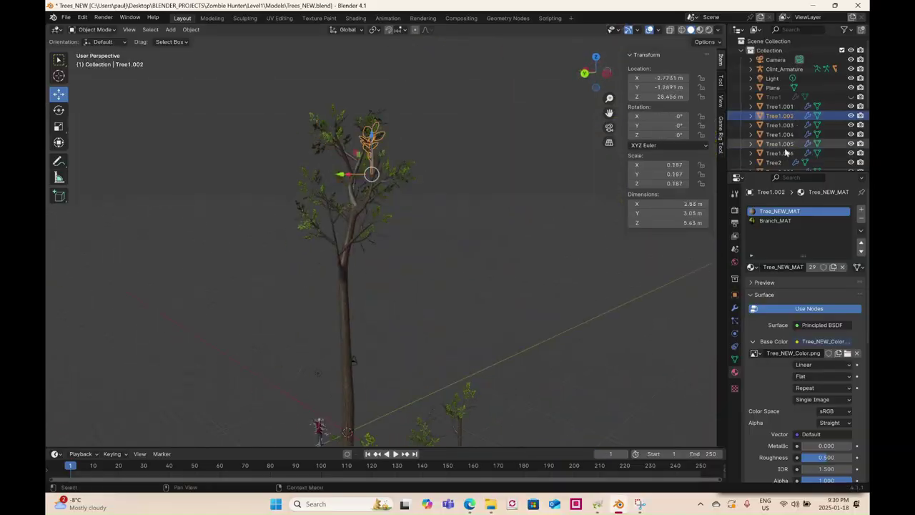
shift+click(344, 292)
scroll(345, 292, down, 4)
middle_drag(345, 292, 429, 286)
click(191, 30)
click(196, 119)
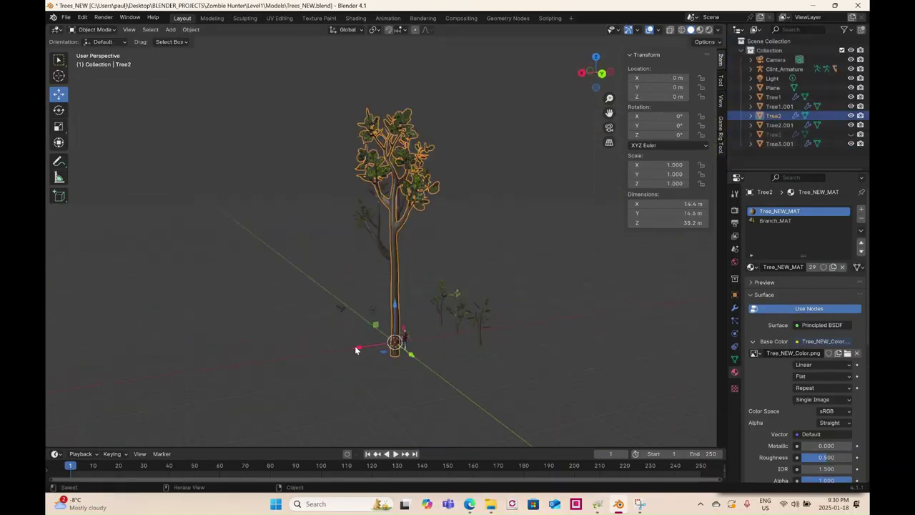
- Move the joined Tree2 aside along X to inspect it, and undo the move
drag(357, 349, 413, 319)
scroll(377, 294, up, 3)
middle_drag(377, 295, 399, 290)
key(ctrl+z)
- Hide Tree1 and Tree2, show the bare Tree3, and save Trees_NEW.blend
click(850, 97)
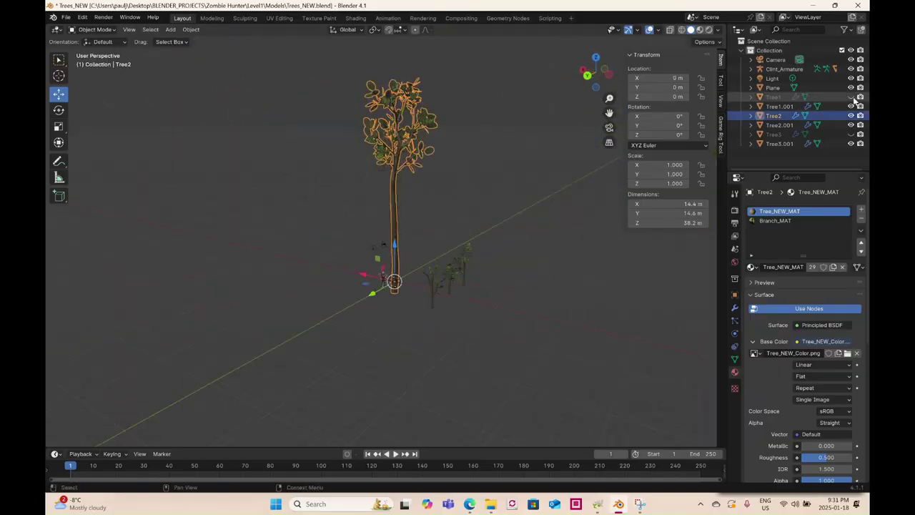
click(851, 115)
click(851, 134)
click(484, 375)
key(ctrl+shift+s)
click(616, 369)
- Duplicate Tree3.001, scale the copy to 0.237 and place it at about X -1.98 m, Y -1.74 m, Z 24.37 m on Tree3's limb
key(KP_3)
key(shift+d)
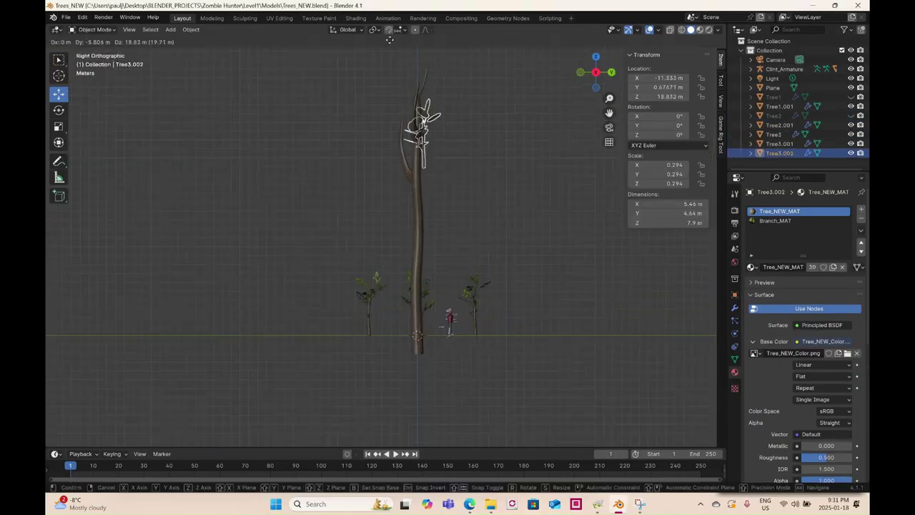
click(419, 149)
click(59, 126)
drag(399, 144, 396, 152)
click(59, 95)
drag(397, 100, 436, 100)
click(581, 73)
drag(139, 170, 291, 172)
scroll(292, 186, up, 8)
drag(214, 119, 234, 130)
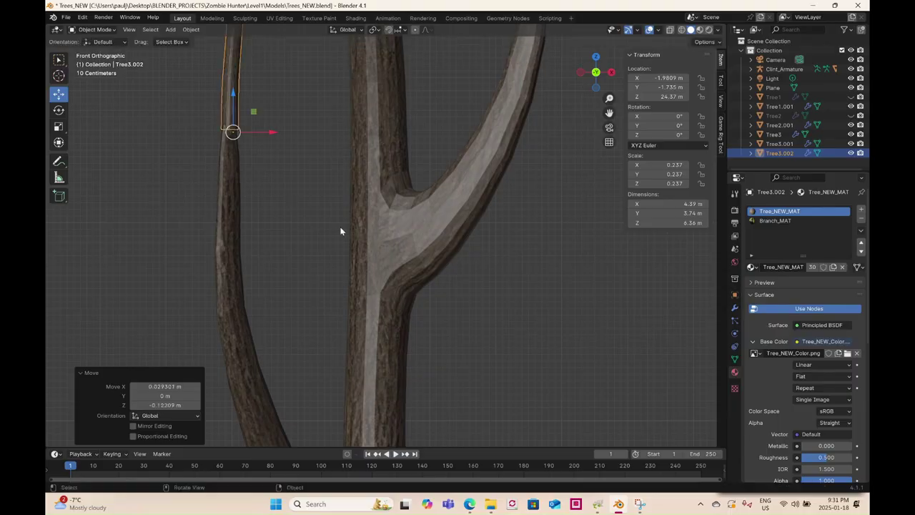
- Scale the Tree3.001 copy down slightly to match the thickness of Tree3's limb tip
middle_drag(341, 231, 401, 243)
click(58, 127)
drag(393, 158, 387, 159)
scroll(387, 185, down, 10)
- Duplicate Tree2.001, rotate the copy -14.5° around X, raise it to about Y 1.15 m, Z 30.24 m and scale it to 0.176
click(609, 78)
click(351, 386)
key(shift+d)
click(58, 110)
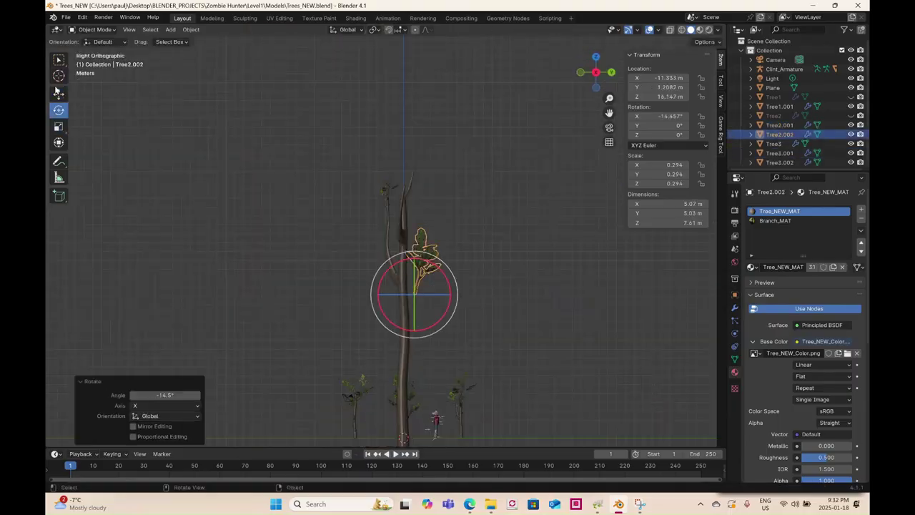
click(59, 94)
drag(415, 294, 420, 184)
scroll(416, 186, up, 9)
drag(402, 194, 385, 129)
drag(345, 153, 351, 153)
click(611, 72)
scroll(420, 177, down, 3)
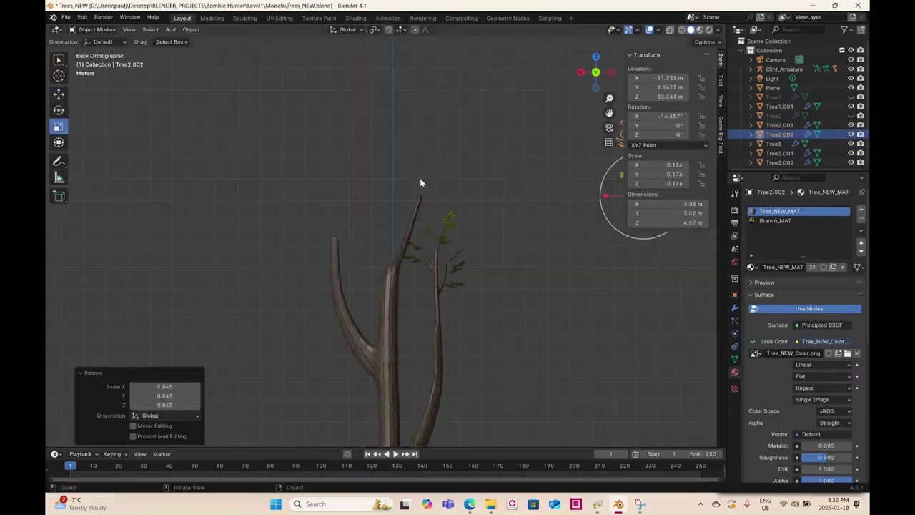
- Fit the Tree2.001 copy to Tree3's limb tip at about X -1.24 m, Z 30.15 m, rotated Y -21.7° and scaled to 0.147
click(58, 94)
drag(495, 213, 386, 213)
scroll(415, 215, up, 8)
drag(321, 213, 236, 213)
click(59, 126)
click(59, 94)
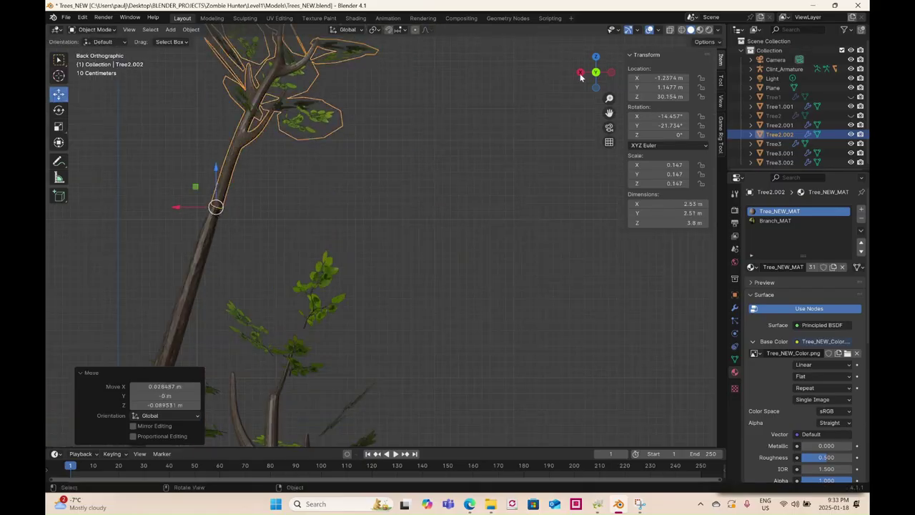
- Duplicate Tree1.001, scale the copy down and fit it onto the tip of Tree3's other upper limb
click(582, 73)
scroll(341, 356, down, 11)
click(341, 356)
key(shift+d)
click(381, 114)
click(58, 127)
scroll(374, 143, up, 3)
shift+middle_drag(374, 143, 375, 286)
scroll(375, 286, up, 2)
drag(407, 226, 557, 205)
click(581, 72)
middle_drag(493, 257, 422, 262)
- Duplicate Tree3.001, rotate the copy 50.2° around X and move it to about X -0.98 m, Y -1.48 m, Z 18.79 m
scroll(421, 262, down, 5)
click(445, 334)
key(shift+d)
click(372, 174)
click(59, 110)
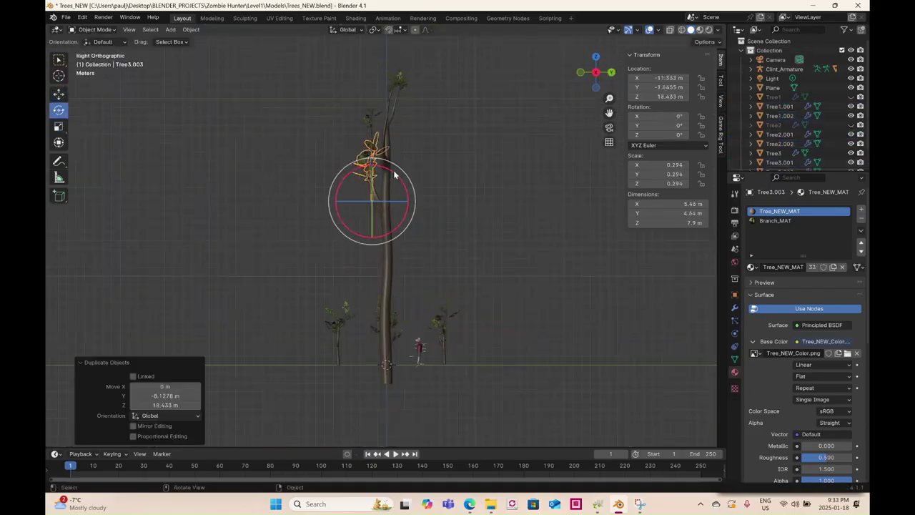
drag(394, 175, 367, 167)
click(59, 95)
click(580, 72)
drag(305, 174, 445, 175)
- Rotate the newest Tree3.001 copy 23.6° around Z so it branches off Tree3's lower limb
middle_drag(429, 215, 457, 308)
click(59, 110)
drag(402, 247, 401, 230)
click(58, 95)
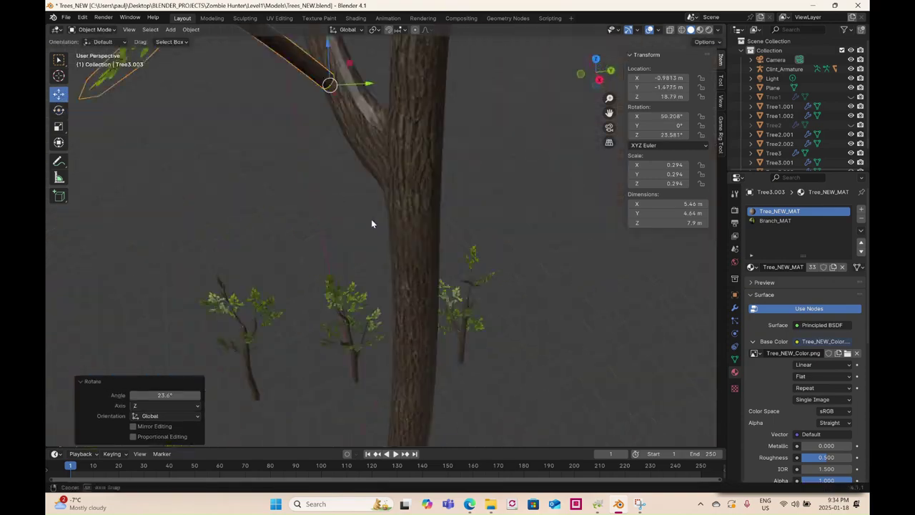
middle_drag(371, 219, 451, 221)
- Duplicate Tree2.001, rotate the copy -47.5° around Y and raise it to about X -1.97 m, Z 20.85 m
scroll(401, 236, down, 6)
click(322, 350)
click(605, 77)
click(581, 73)
key(shift+d)
click(59, 110)
drag(376, 290, 356, 276)
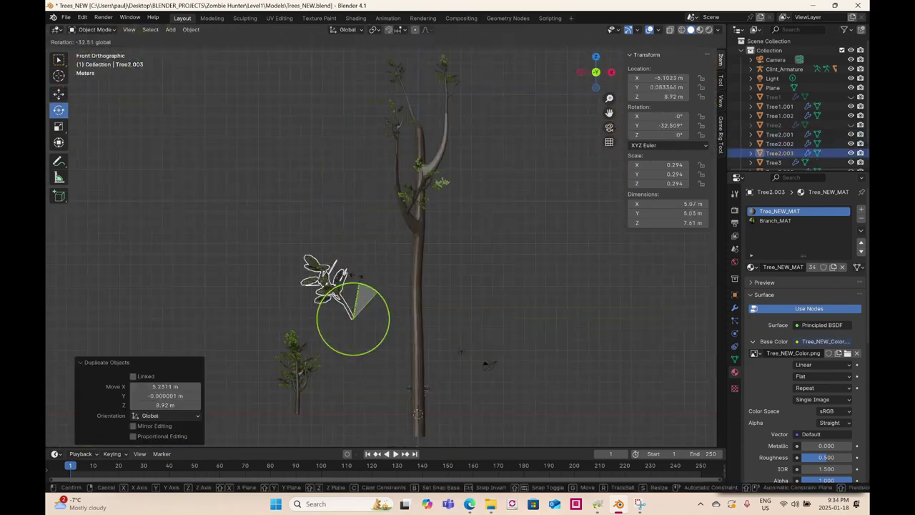
drag(389, 193, 397, 193)
- Slide the Tree2.001 copy along Y onto Tree3's limb and rotate it 51.2° around Z
scroll(397, 193, up, 8)
click(612, 72)
drag(429, 219, 337, 219)
middle_drag(343, 243, 400, 308)
click(58, 110)
drag(311, 331, 346, 312)
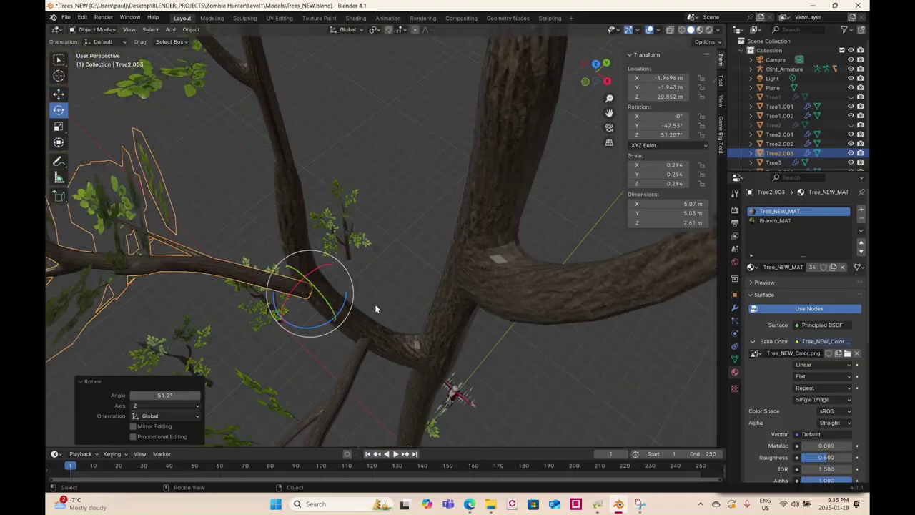
- Duplicate the small Tree1.001 branch and move the copy up beside the upper trunk of the tall tree
middle_drag(374, 304, 529, 236)
click(59, 94)
scroll(401, 286, down, 8)
click(388, 413)
key(shift+d)
drag(319, 377, 384, 208)
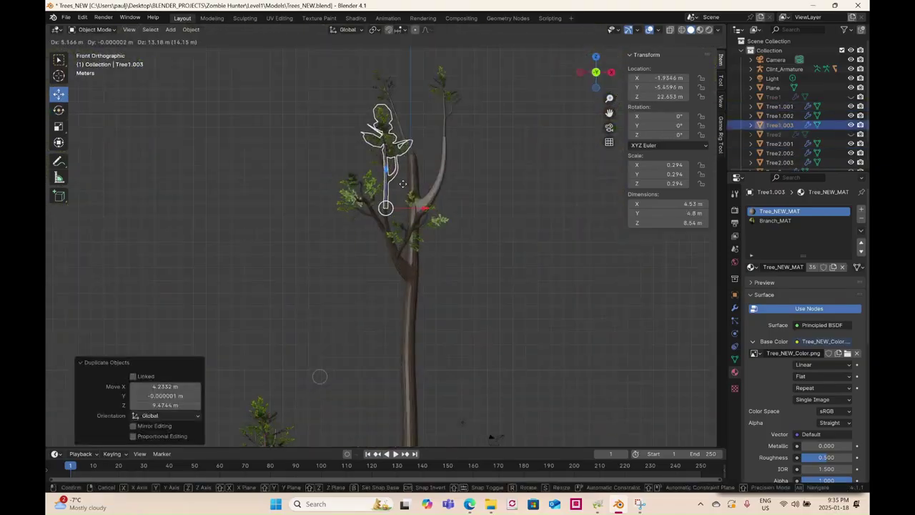
- Rotate and scale the raised Tree1 branch copy and seat its base against the tall tree's limb
click(612, 72)
click(59, 110)
drag(339, 181, 349, 198)
click(59, 127)
drag(348, 197, 364, 204)
middle_drag(363, 215, 458, 229)
scroll(401, 236, up, 5)
drag(425, 231, 421, 231)
middle_drag(415, 250, 383, 328)
scroll(400, 307, down, 5)
- Duplicate the Tree3.001 branch, raise the copy to the upper trunk and tilt it about 40° around Y
click(401, 334)
click(582, 75)
key(shift+d)
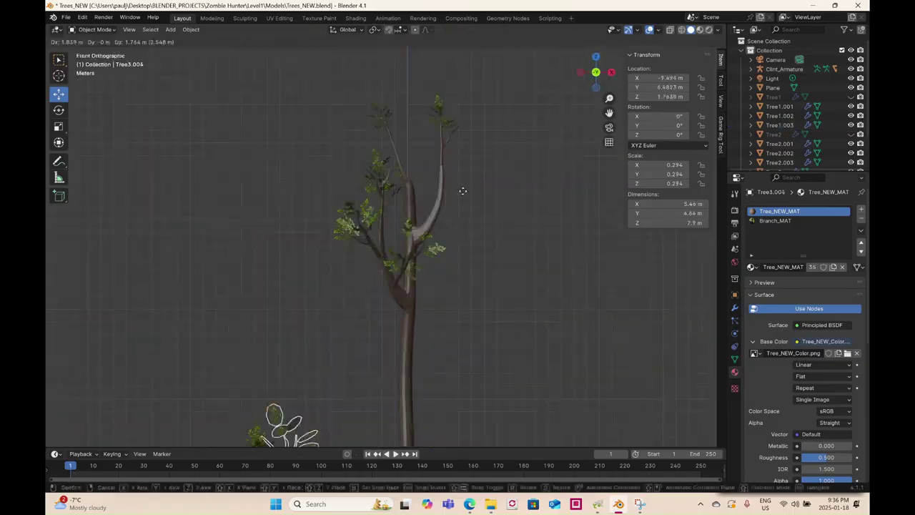
click(530, 96)
click(59, 110)
drag(343, 361, 383, 234)
- Move the tilted Tree3 branch copy along Y to the trunk and nudge its base onto the upright limb
click(611, 73)
drag(530, 231, 423, 233)
middle_drag(423, 232, 458, 250)
scroll(417, 231, up, 4)
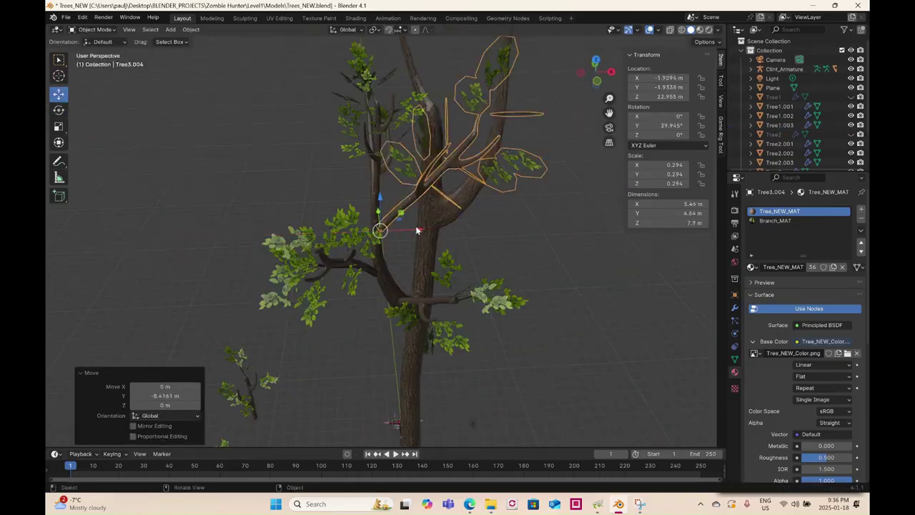
drag(417, 231, 409, 231)
middle_drag(429, 214, 351, 228)
drag(429, 225, 427, 224)
middle_drag(450, 262, 400, 214)
drag(372, 180, 371, 170)
- Duplicate the Tree2.001 branch and lift the copy straight up beside the trunk
scroll(429, 250, down, 6)
mouse_move(429, 229)
middle_down()
mouse_move(453, 268)
mouse_move(427, 237)
mouse_move(438, 241)
middle_up()
scroll(443, 257, up, 3)
scroll(437, 243, down, 2)
click(321, 330)
click(611, 76)
key(shift+d)
click(463, 326)
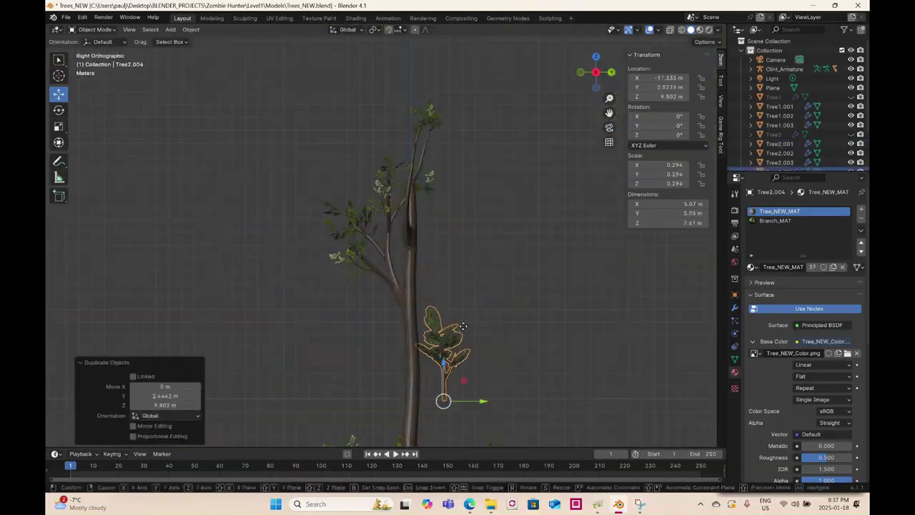
- Place the Tree2 branch copy near the top of the slender central stem, tilted about -49° around X and scaled to 0.171
drag(434, 142, 425, 143)
click(581, 72)
drag(307, 145, 420, 146)
scroll(414, 145, up, 5)
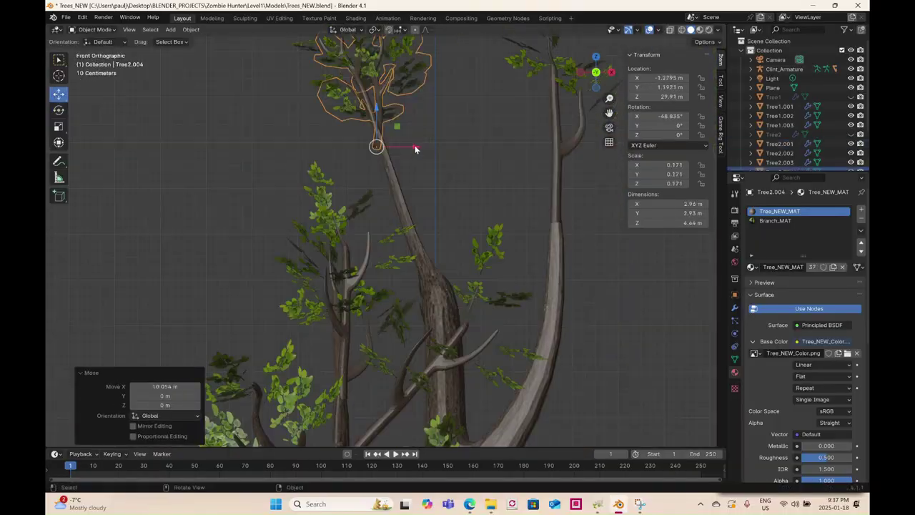
middle_drag(414, 145, 342, 172)
drag(213, 170, 219, 169)
scroll(315, 229, down, 4)
- Rotate the top Tree2 branch copy and adjust its seat on the central stem
click(59, 110)
drag(303, 239, 333, 239)
middle_drag(334, 239, 429, 286)
drag(429, 286, 458, 283)
middle_drag(458, 283, 472, 343)
- Duplicate the Tree1.001 branch and lift the copy up beside the trunk
click(485, 374)
click(607, 76)
middle_drag(463, 204, 489, 266)
click(592, 73)
click(592, 73)
scroll(490, 128, down, 1)
key(shift+d)
click(523, 307)
- Tilt the new Tree1 branch copy about 55° around X and move it up and across to the tree crown
click(59, 94)
drag(404, 187, 350, 182)
click(59, 94)
drag(369, 217, 398, 147)
key(KP_1)
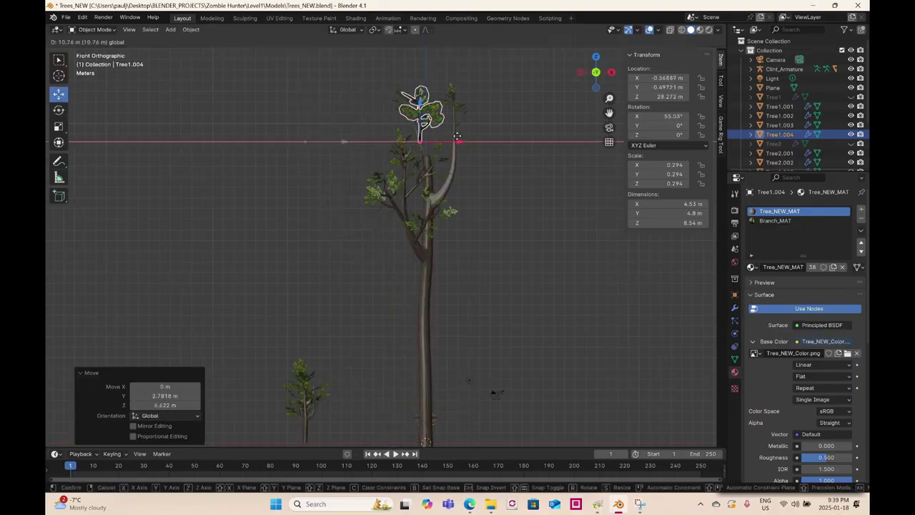
- Scale the Tree1 branch copy to 0.207 and seat its base on the slender upper stem
scroll(457, 136, up, 5)
click(59, 127)
drag(556, 233, 545, 228)
click(59, 94)
middle_drag(372, 247, 466, 268)
drag(408, 228, 433, 210)
middle_drag(400, 215, 493, 307)
drag(499, 206, 490, 205)
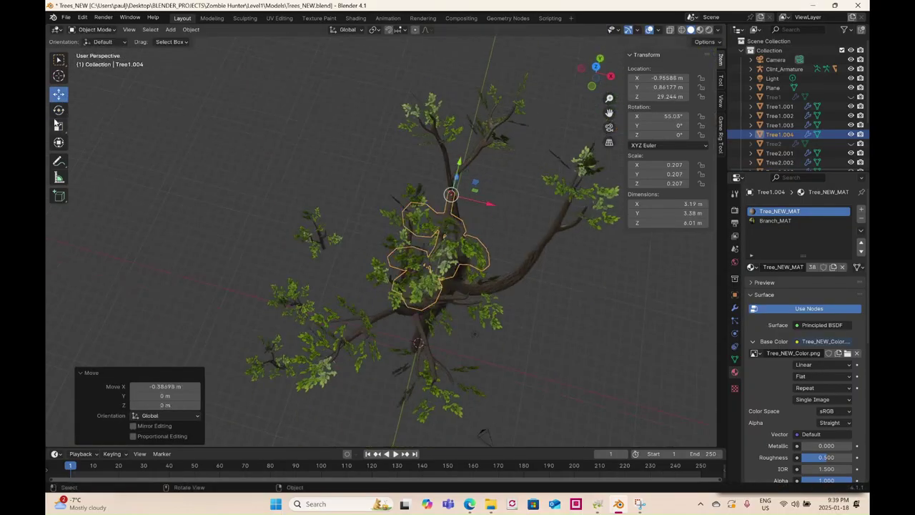
- Duplicate the Tree3.001 branch and lift the copy toward the tree crown
click(59, 126)
middle_drag(372, 243, 429, 215)
key(KP_3)
scroll(471, 191, down, 4)
click(447, 344)
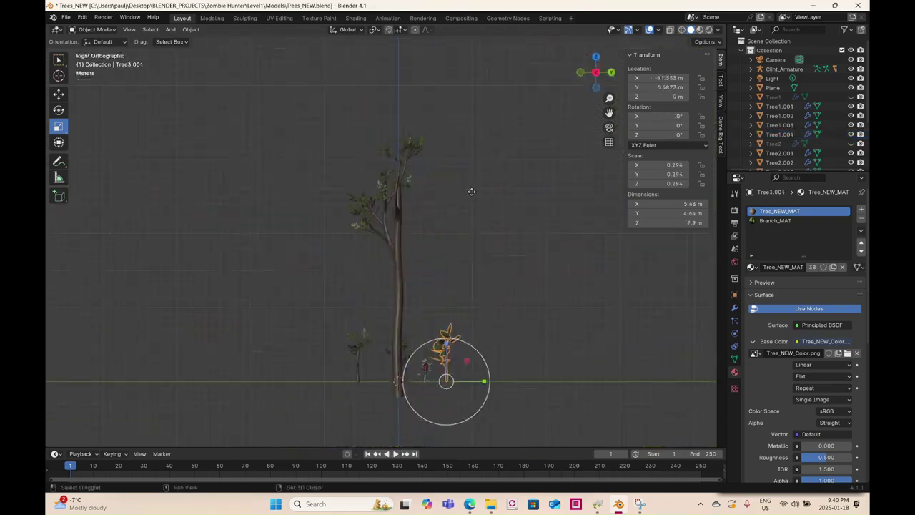
key(shift+d)
click(472, 192)
- Tilt the Tree3 branch copy about -55° around X at crown height and scale it to 0.225
scroll(471, 191, up, 3)
click(59, 110)
drag(488, 227, 505, 246)
key(KP_1)
click(59, 126)
drag(259, 123, 487, 429)
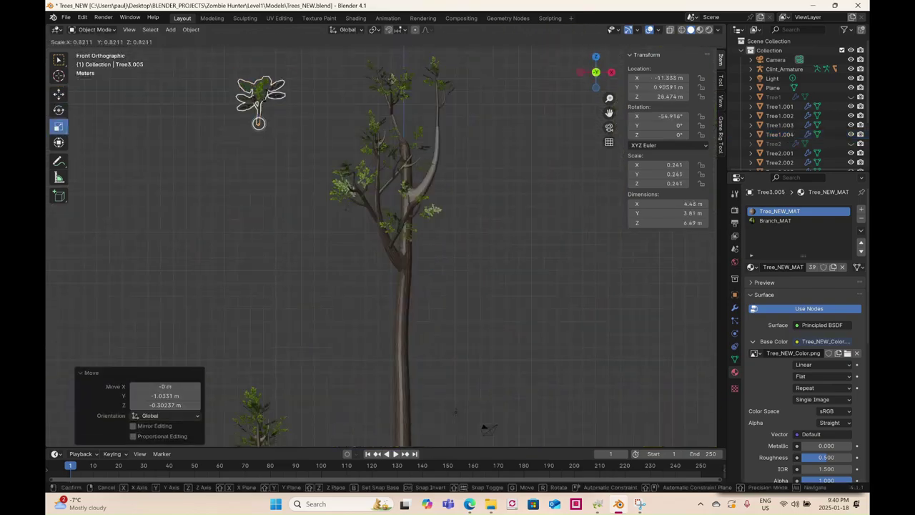
- Move the Tree3 branch copy onto the upper stem along X and Y and rotate it 41.2° around Z
click(434, 121)
scroll(419, 153, up, 5)
middle_drag(419, 153, 286, 174)
key(r)
key(z)
click(296, 197)
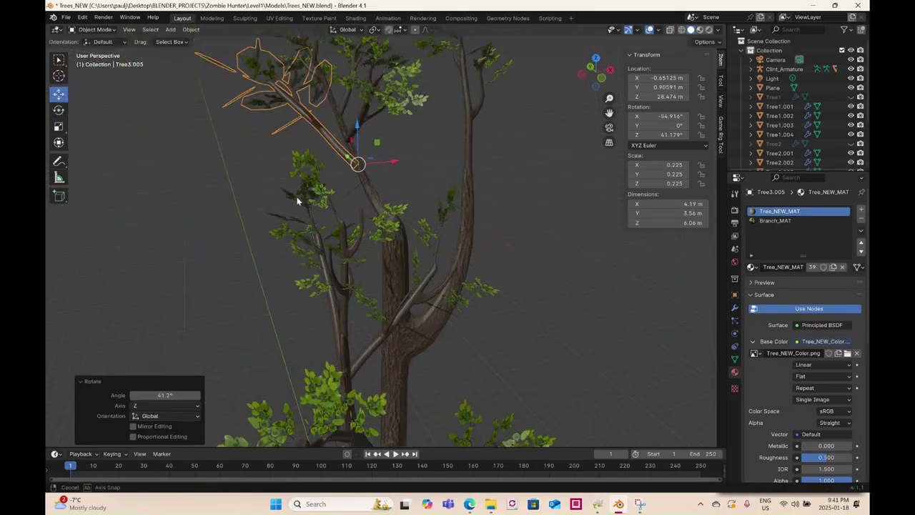
key(g)
key(y)
click(527, 188)
- Duplicate the Tree3.001 branch again and move the copy up toward the large curved limb
scroll(474, 252, down, 4)
key(KP_1)
click(306, 378)
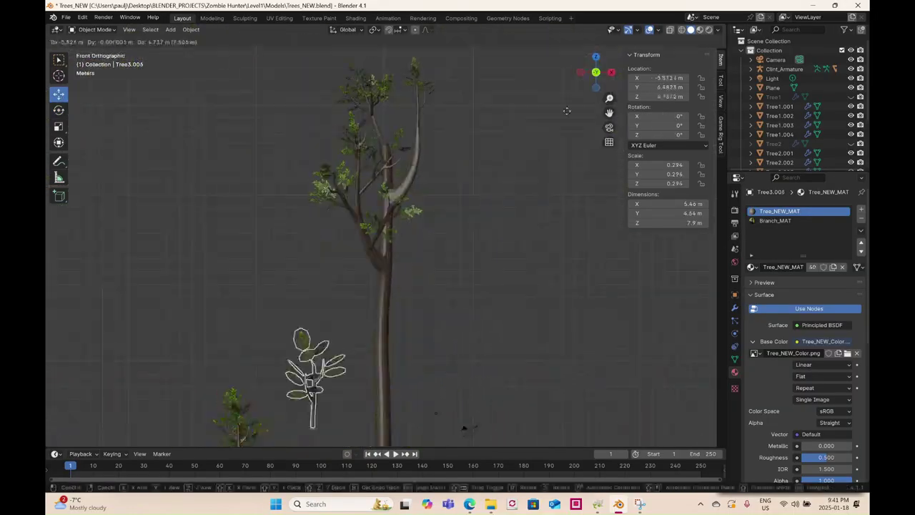
key(shift+d)
click(465, 427)
- Tilt the new Tree3 branch copy about -56° around X, scale it to 0.237 and seat it on the curved limb
click(610, 74)
key(g)
key(y)
click(438, 123)
click(59, 110)
drag(438, 143, 445, 146)
middle_drag(445, 147, 380, 261)
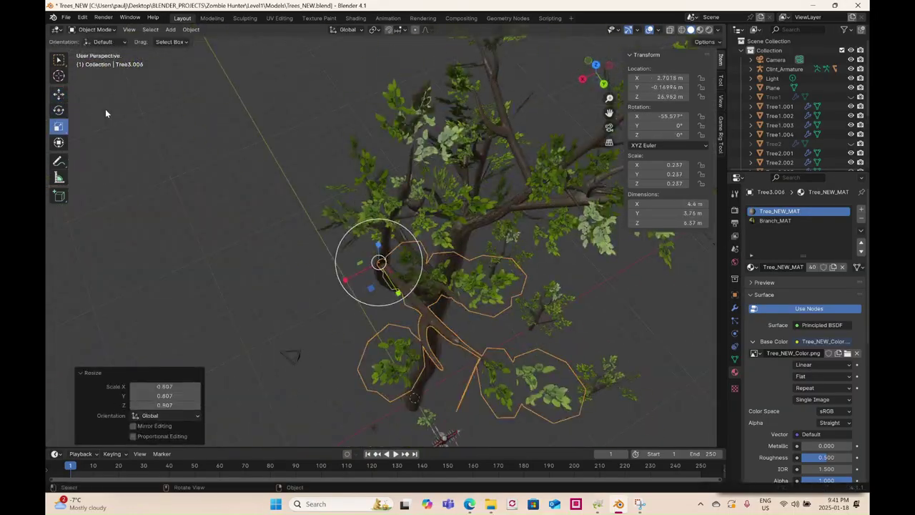
click(58, 95)
drag(351, 276, 329, 266)
middle_drag(357, 229, 309, 261)
- Duplicate the Tree2.001 branch, place the copy on the curved limb and rotate it about 55° around Y
click(441, 306)
click(592, 76)
key(shift+d)
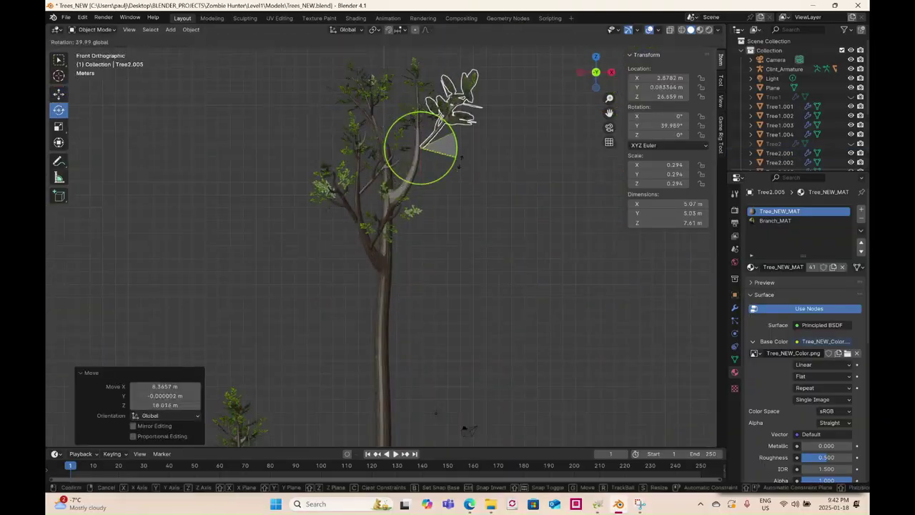
click(467, 429)
- Shrink the Tree2 branch copy slightly and adjust its rotation where it meets the curved limb
scroll(429, 215, up, 6)
middle_drag(429, 214, 465, 241)
click(58, 126)
key(s)
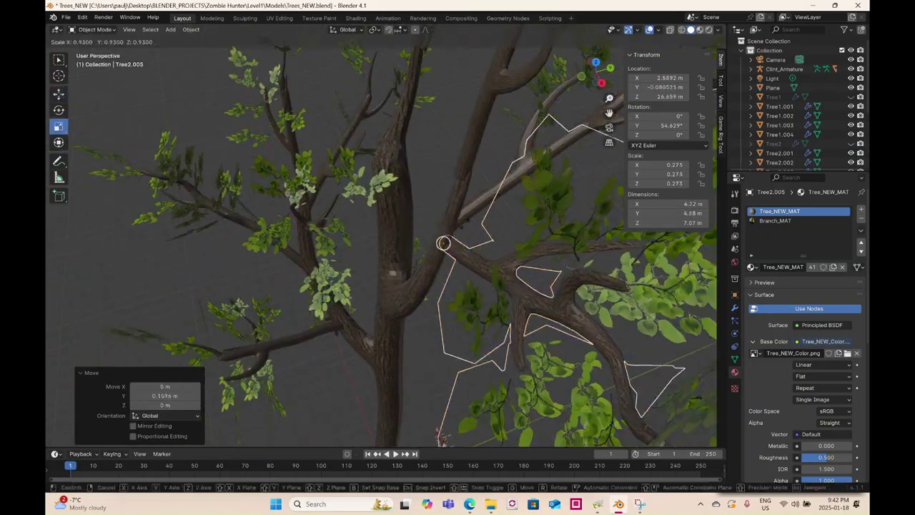
scroll(429, 243, down, 6)
click(58, 110)
drag(409, 298, 422, 295)
middle_drag(429, 307, 468, 242)
- Duplicate the Tree1.001 branch, raise the copy about 9.4 m and tilt it about 31° around X
click(265, 390)
click(610, 77)
key(shift+d)
drag(447, 393, 433, 370)
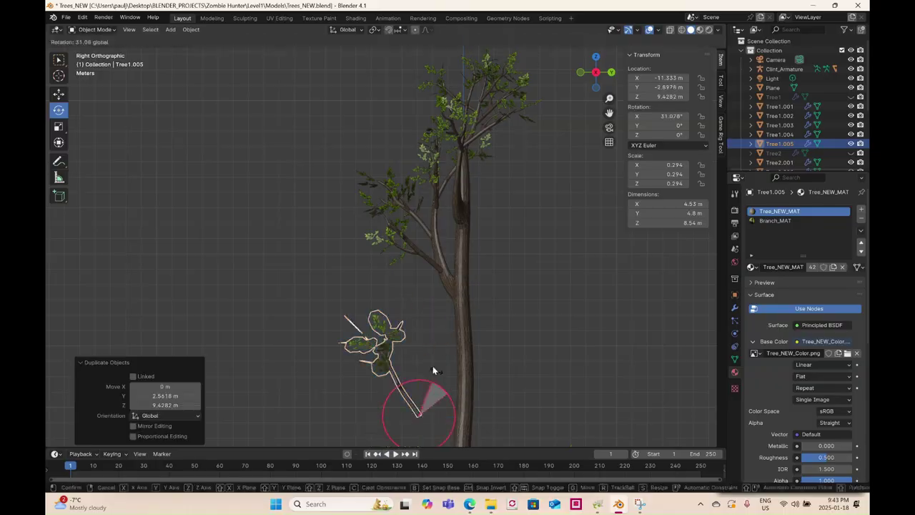
- Scale the tilted Tree1 branch copy to 0.207 and seat its base on the curved limb above the fork
drag(438, 191, 449, 185)
click(580, 72)
drag(242, 186, 419, 186)
middle_drag(419, 187, 336, 215)
scroll(429, 229, up, 6)
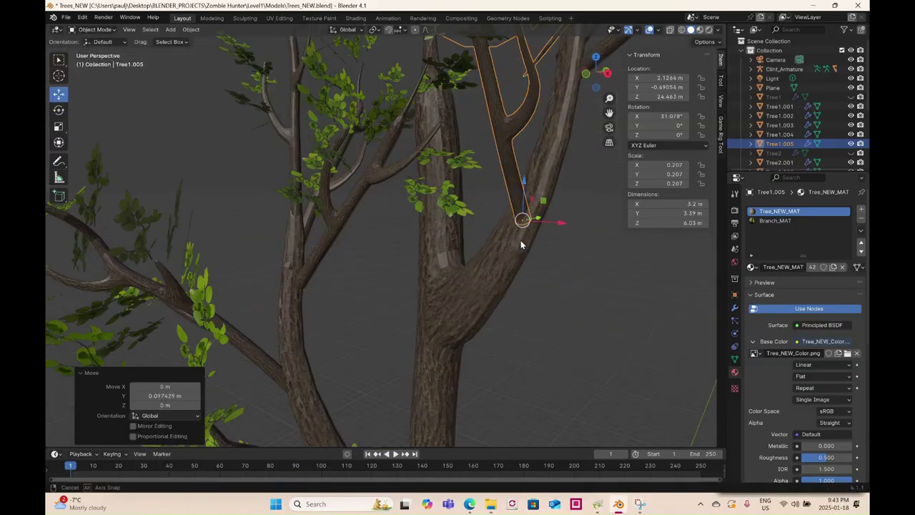
- Select all placed branch copies with the Tree3 trunk as the active object and join them into one mesh
scroll(521, 241, down, 10)
click(779, 116)
shift+click(793, 146)
scroll(794, 143, down, 2)
ctrl+click(779, 133)
shift+click(780, 152)
click(190, 30)
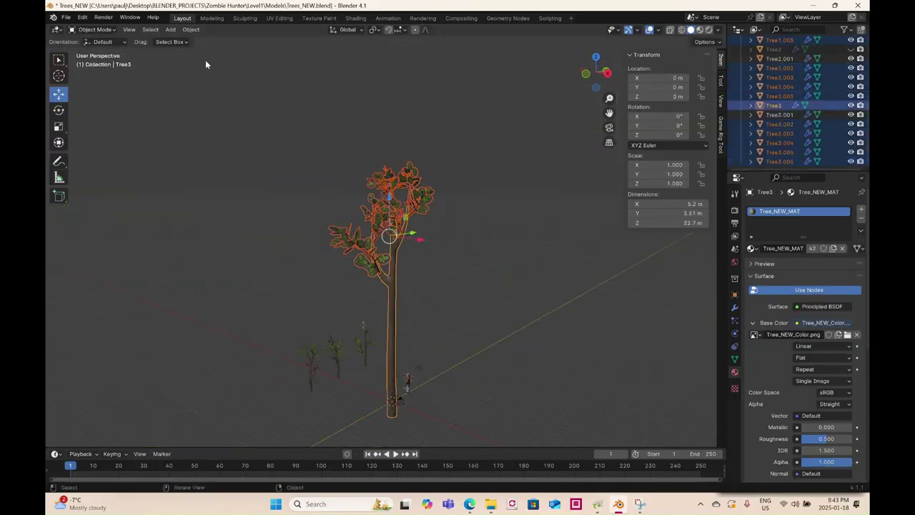
click(209, 331)
- Save the Blender file with the joined tree
middle_drag(438, 345, 402, 276)
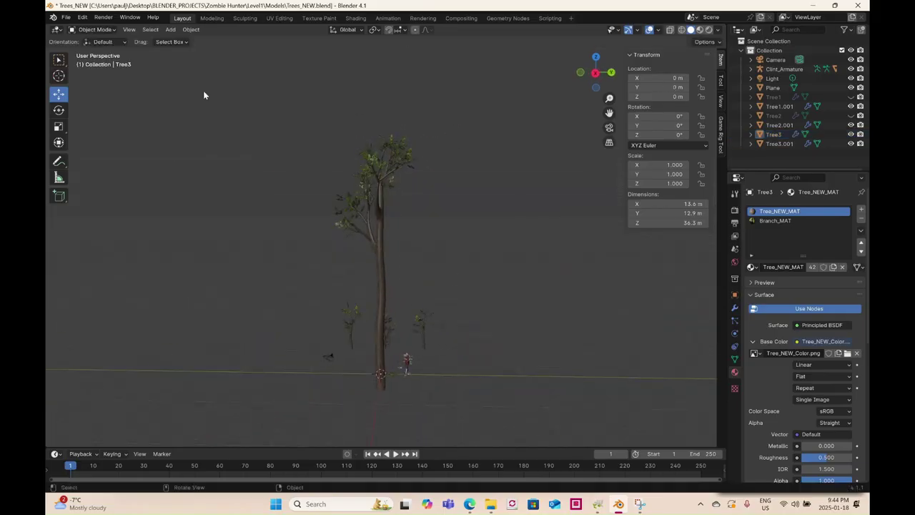
key(ctrl+shift+s)
key(Return)
- Duplicate the Tree1.001 branch, place the copy on the bare side of the upper trunk and rotate it outward
key(shift+d)
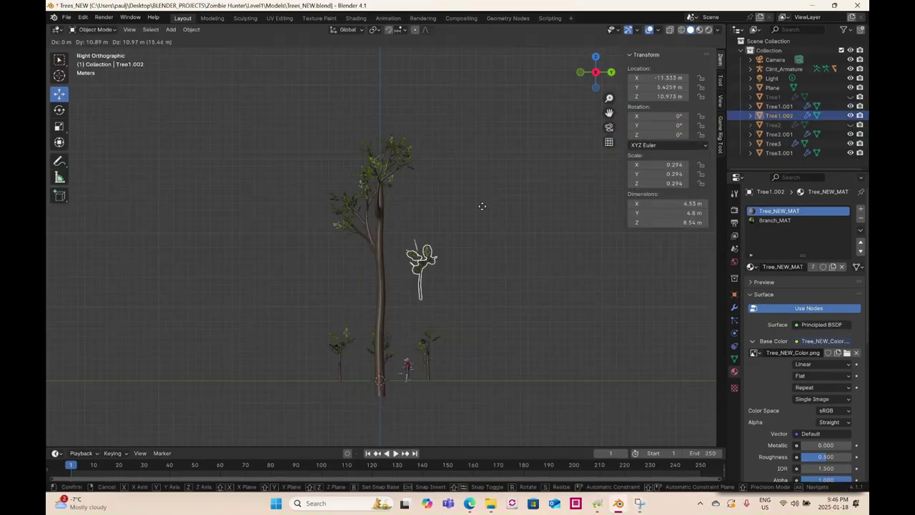
click(482, 206)
key(r)
click(419, 286)
middle_drag(419, 286, 434, 266)
scroll(360, 188, up, 4)
key(g)
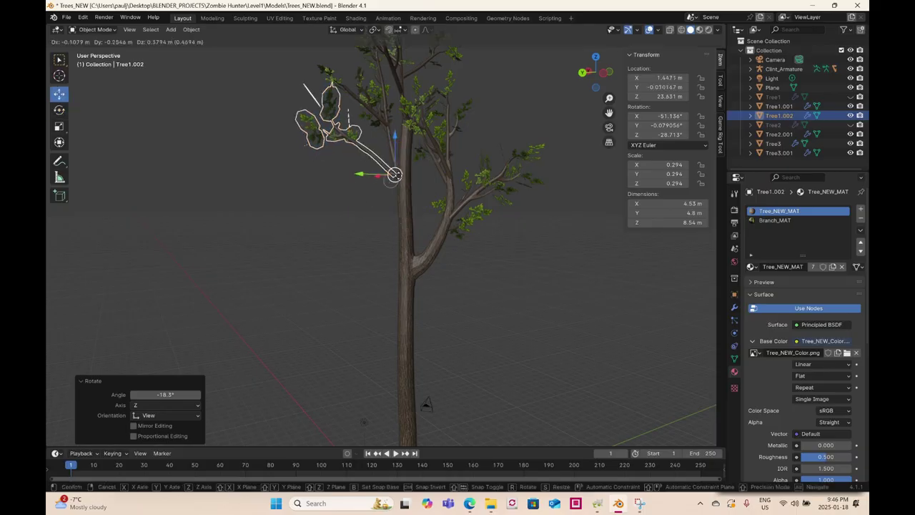
key(Escape)
- Join the placed branch into Tree3 and duplicate the Tree2.001 branch up to the trunk, about 21 m high
click(191, 29)
click(209, 331)
key(shift+d)
click(56, 116)
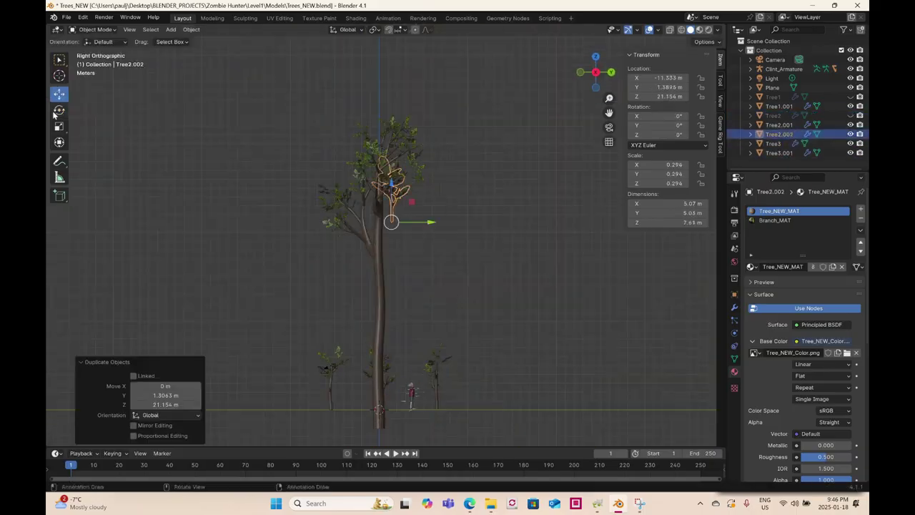
- Seat the Tree2 branch copy on the trunk, tilted about -40° around X and rotated 28.1° around Z
key(Escape)
middle_drag(401, 257, 338, 265)
scroll(484, 265, up, 5)
key(r)
key(z)
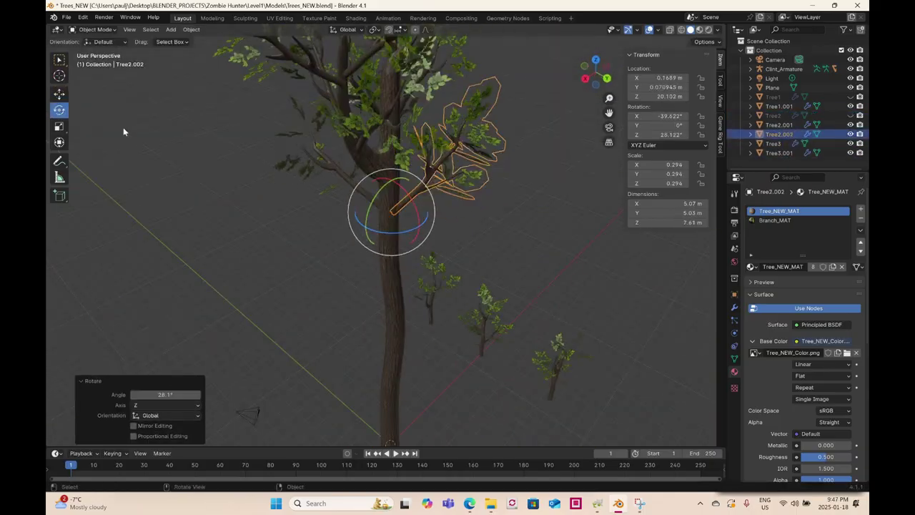
- Place a copy of the Tree1.001 branch on Tree2's upper trunk, about 21 m high, tilted about -37° around X
click(122, 131)
drag(336, 236, 359, 235)
key(ctrl+z)
key(ctrl+z)
scroll(319, 212, down, 5)
middle_drag(482, 164, 362, 235)
click(388, 221)
scroll(389, 221, up, 3)
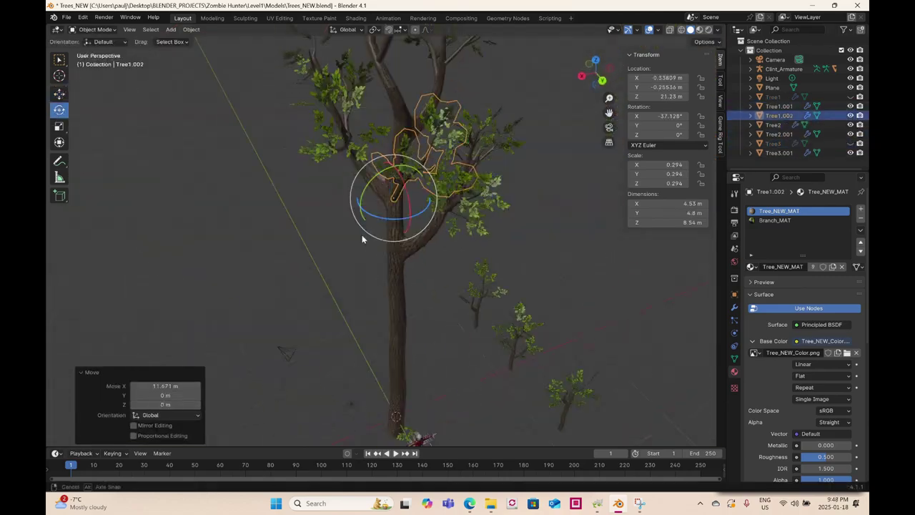
drag(362, 235, 290, 254)
click(289, 254)
key(ctrl+z)
- Duplicate the Tree3.001 branch onto Tree2's trunk and join the copy into the tree
key(KP_3)
click(485, 281)
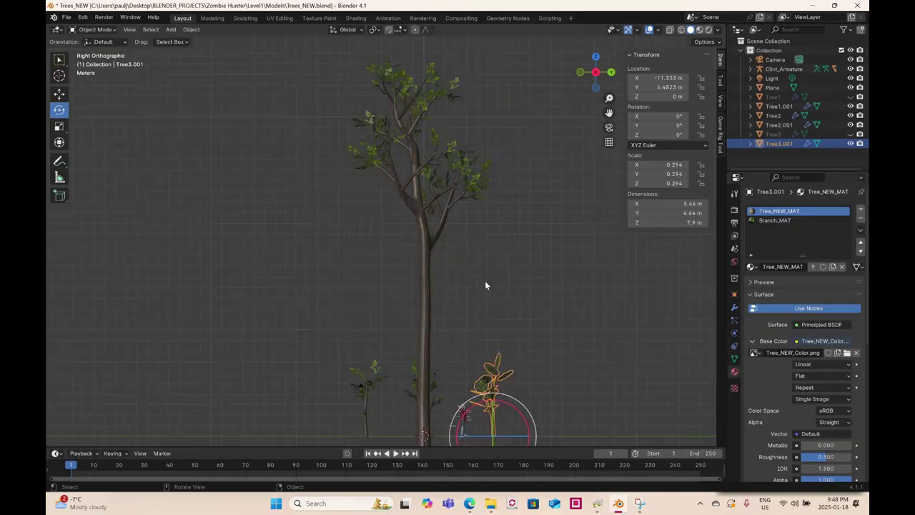
key(shift+d)
click(451, 186)
key(r)
key(Escape)
scroll(348, 248, up, 5)
key(ctrl+z)
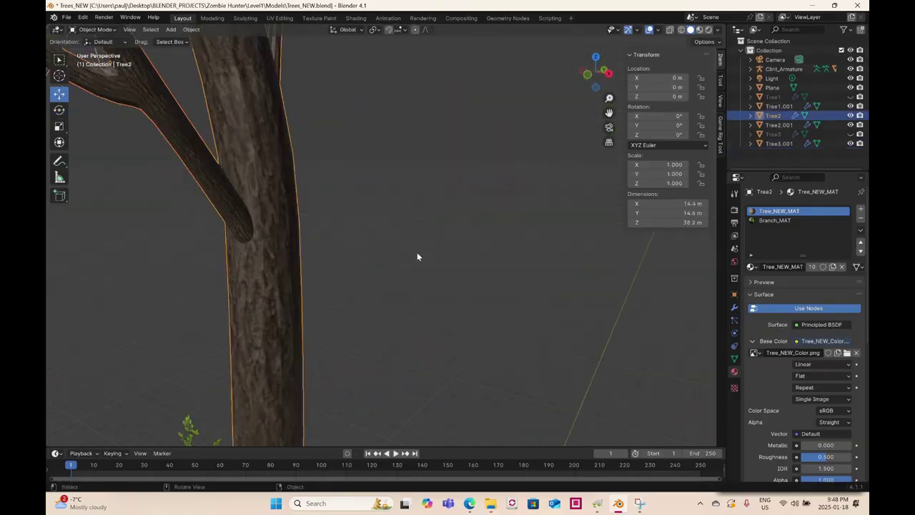
- Duplicate the Tree1.001 branch onto Tree3's trunk, about 20 m high, rotated about -15° around X, 48° around Y and 45° around Z
scroll(416, 251, down, 6)
middle_drag(417, 252, 370, 232)
key(shift+d)
click(419, 164)
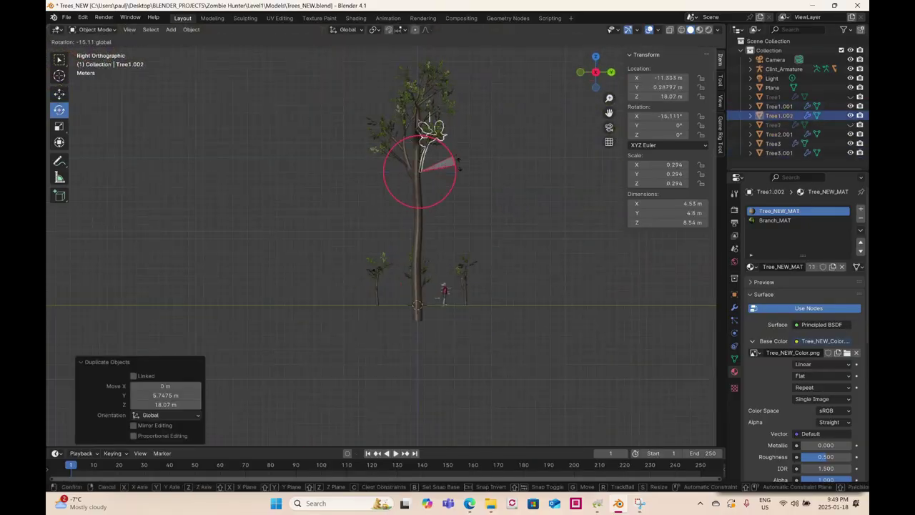
drag(596, 71, 601, 79)
scroll(415, 214, up, 4)
scroll(537, 137, down, 4)
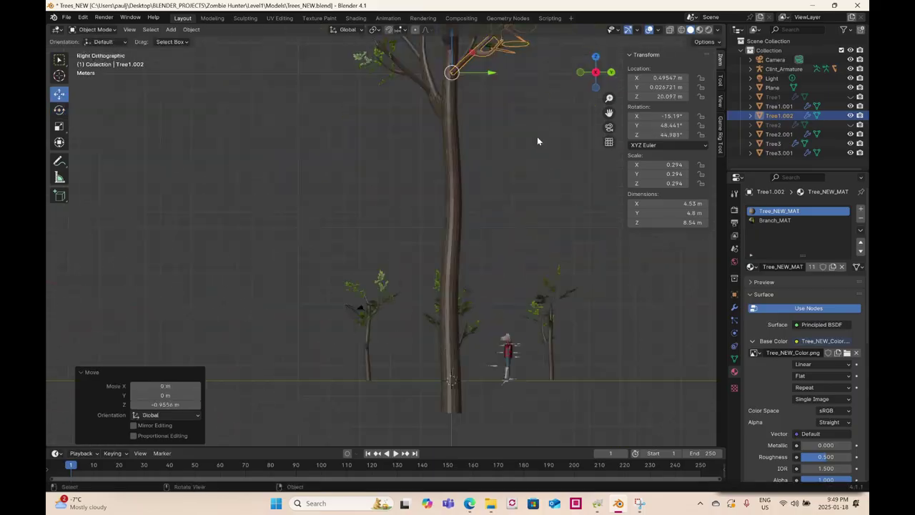
- Lower the Tree1 branch copy to about 18.7 m on Tree3's trunk and join it into Tree3
middle_drag(537, 137, 429, 186)
click(418, 215)
click(191, 29)
scroll(396, 214, down, 3)
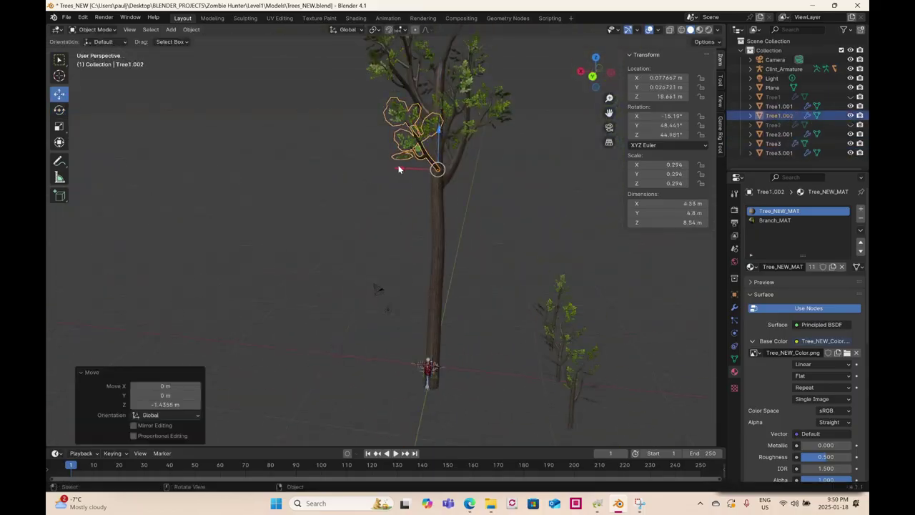
scroll(421, 189, up, 4)
key(ctrl+j)
- Duplicate the Tree3.001 branch up beside Tree3's trunk, about 16.5 m high, and rotate the copy 47.4° around Y
scroll(475, 303, down, 4)
click(456, 301)
click(606, 75)
key(shift+d)
click(390, 98)
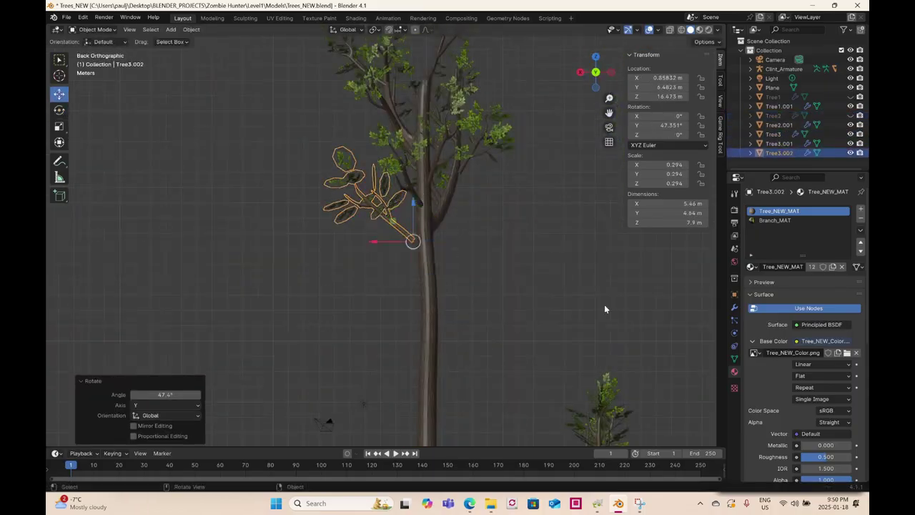
- Move the Tree3 branch copy sideways to the trunk in the side view and adjust its rotation
click(577, 71)
drag(526, 236, 424, 236)
middle_drag(424, 236, 486, 286)
click(59, 110)
drag(427, 212, 443, 209)
- Nudge the rotated branch copy into the trunk and join it into Tree3
click(59, 94)
drag(452, 197, 439, 219)
shift+click(429, 272)
key(ctrl+j)
scroll(488, 228, down, 6)
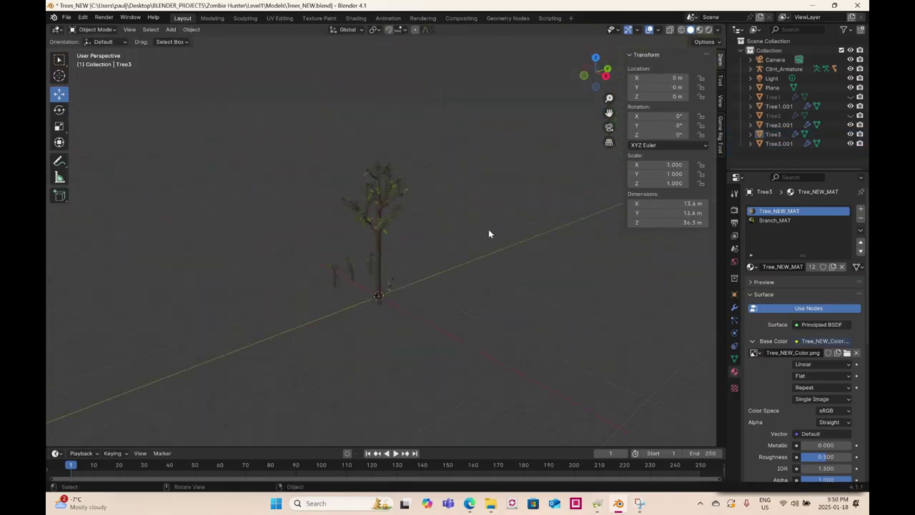
scroll(439, 308, up, 5)
middle_drag(439, 308, 400, 336)
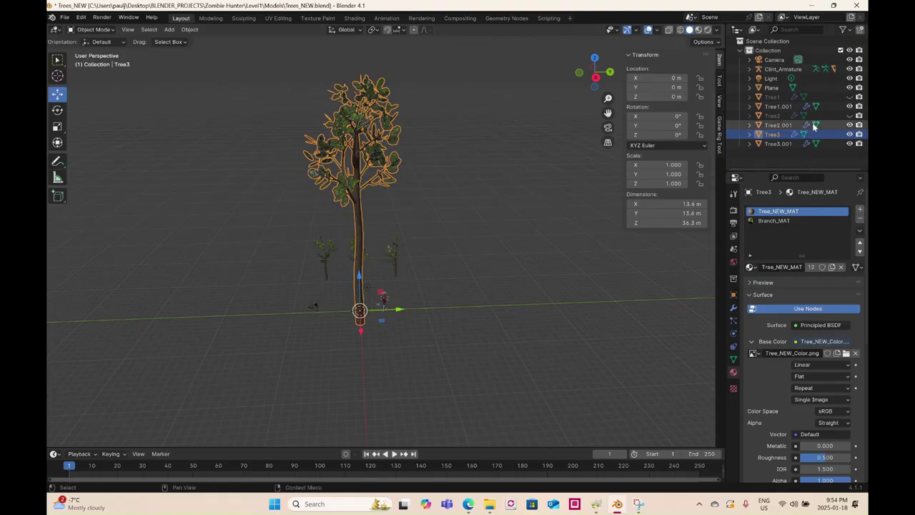
- Spread the trees apart to compare them, moving Tree3 about 13 m and Tree2 about -15.5 m along Y
drag(392, 313, 400, 309)
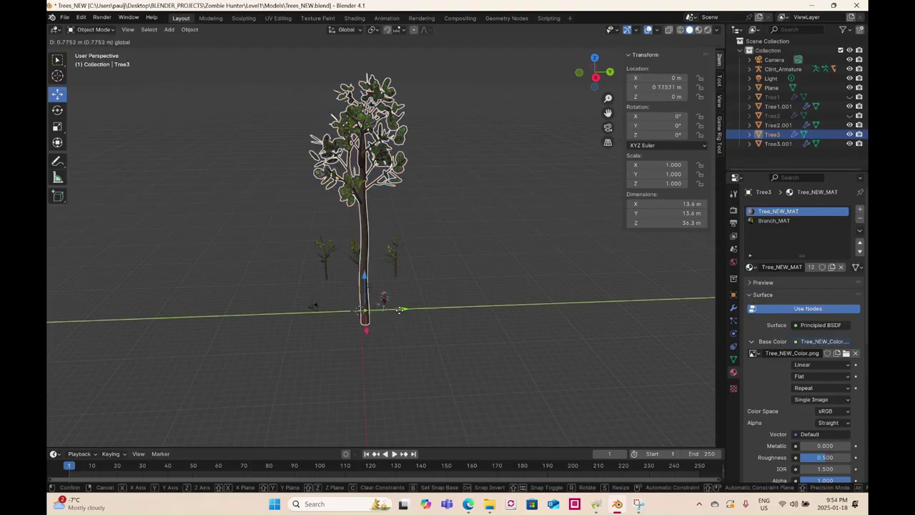
drag(478, 307, 484, 306)
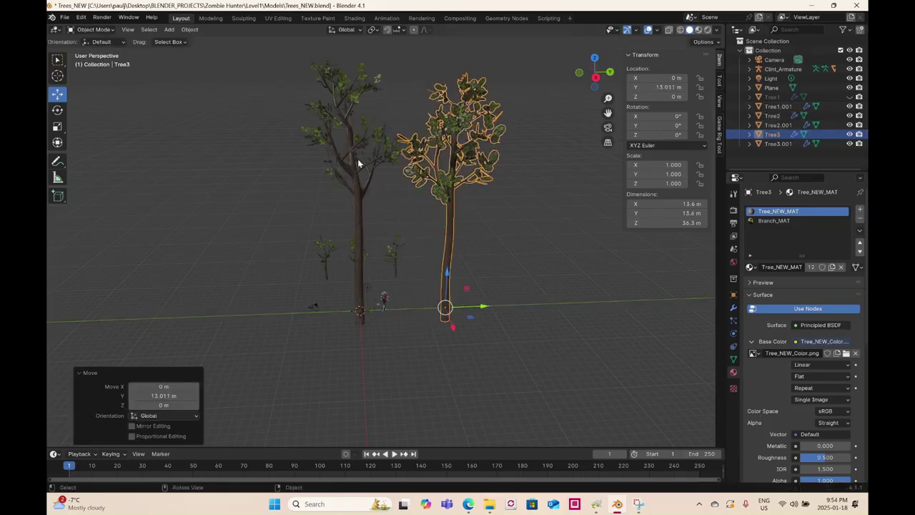
click(358, 159)
drag(390, 310, 255, 314)
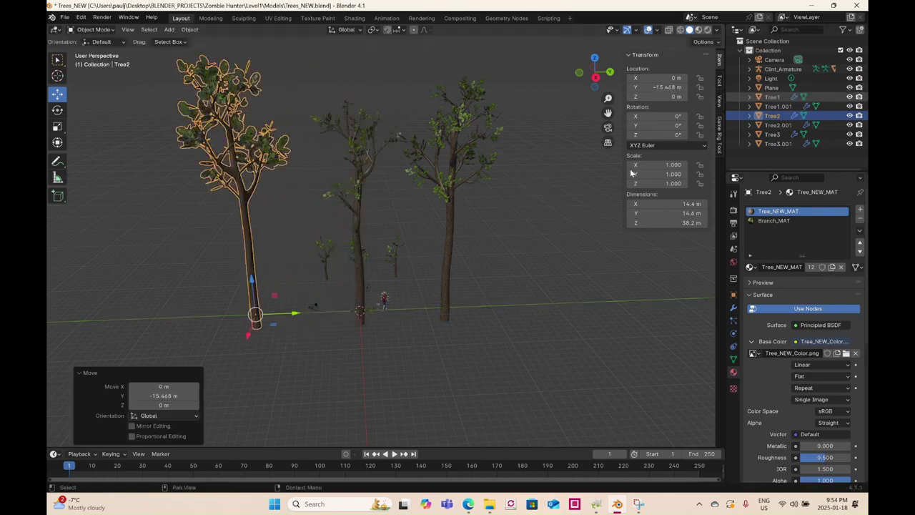
scroll(429, 274, up, 8)
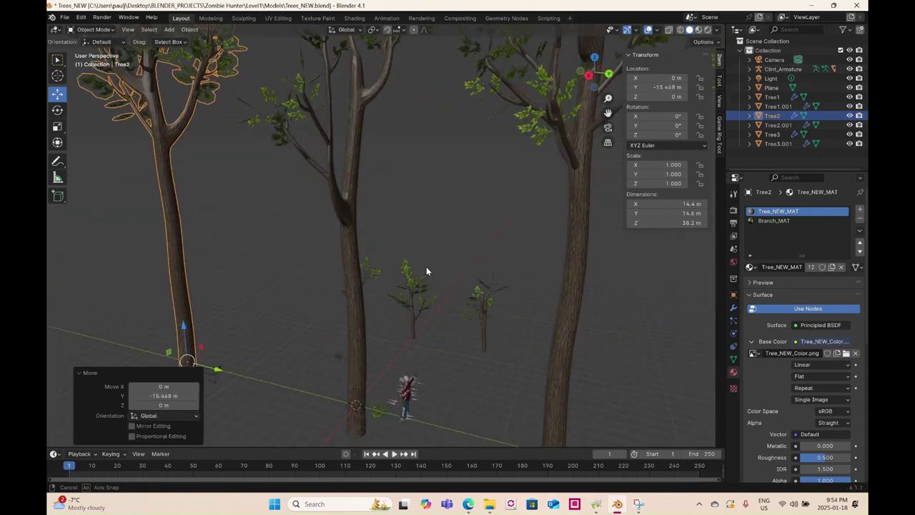
scroll(441, 240, down, 5)
middle_drag(434, 251, 400, 272)
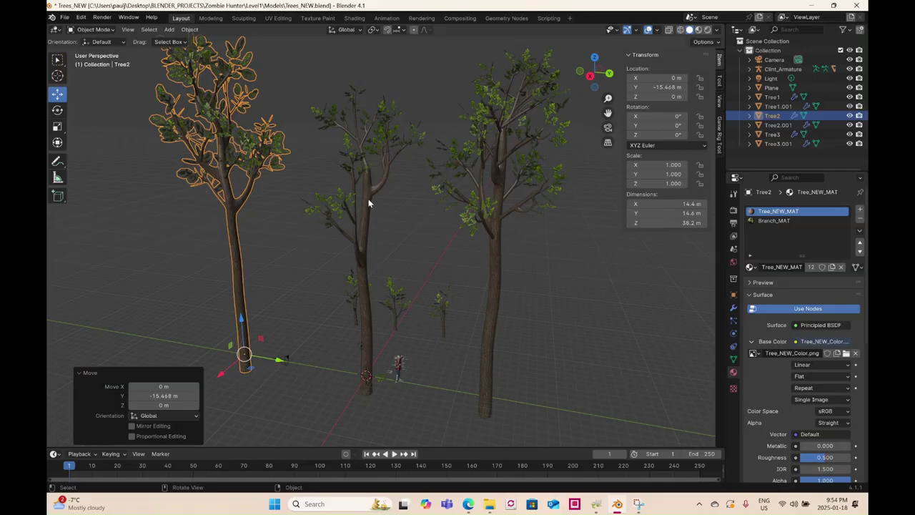
middle_drag(397, 244, 386, 216)
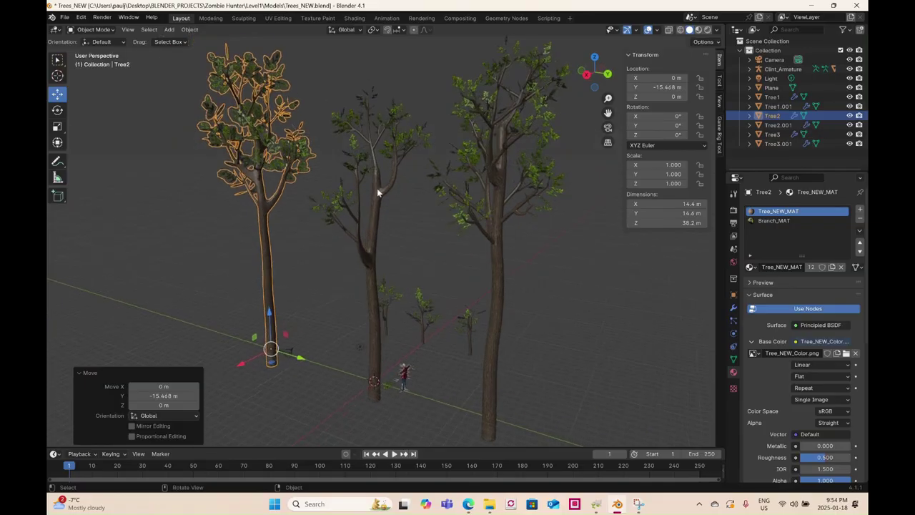
click(378, 192)
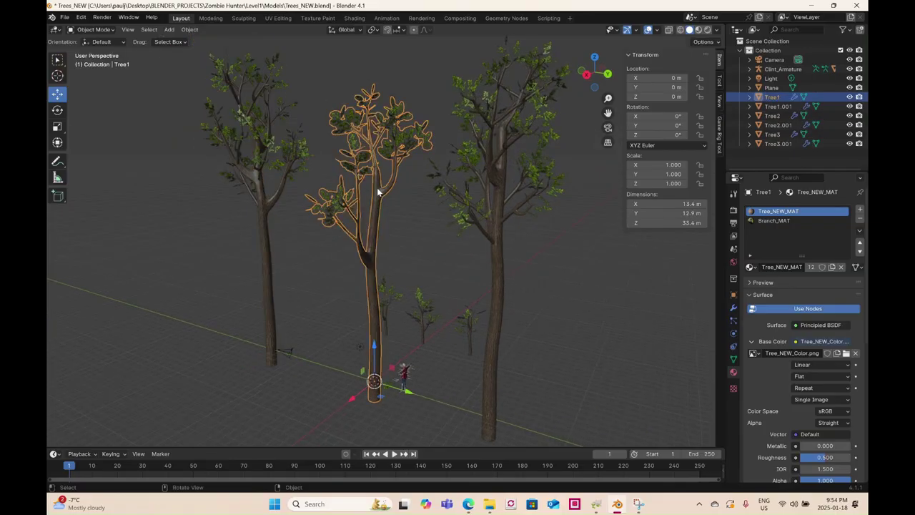
- Undo the comparison moves of Tree2 and Tree3
key(ctrl+z)
key(ctrl+z)
key(ctrl+z)
key(ctrl+z)
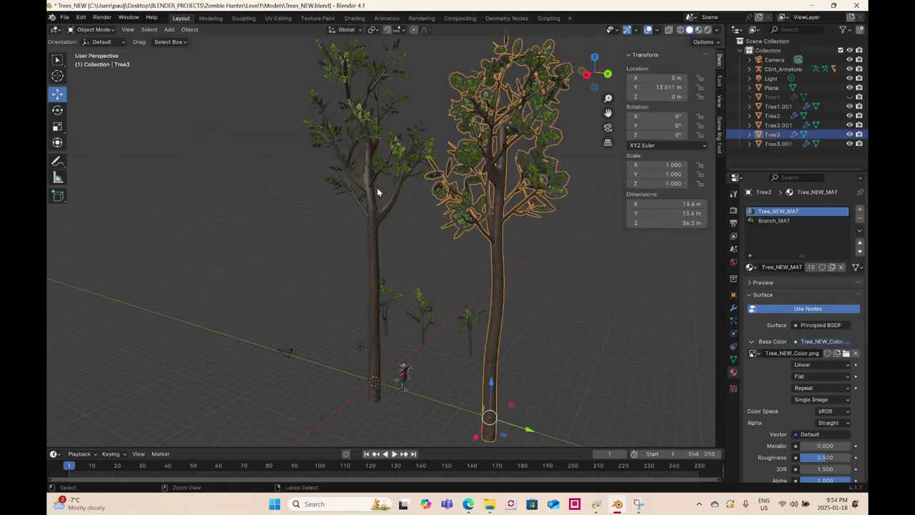
key(ctrl+z)
key(ctrl+z)
key(ctrl+z)
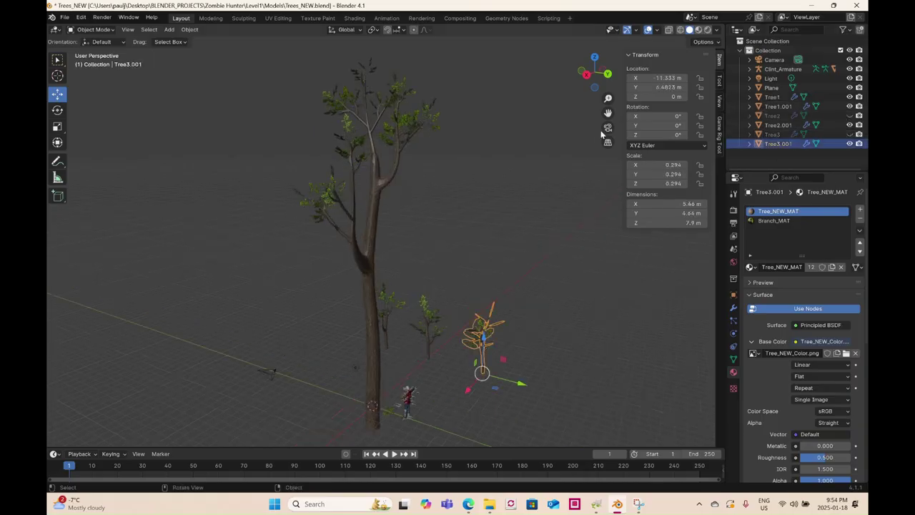
- Duplicate the Tree3.001 branch in the side view and place the copy beside Tree1's trunk, about 16.4 m high
click(587, 76)
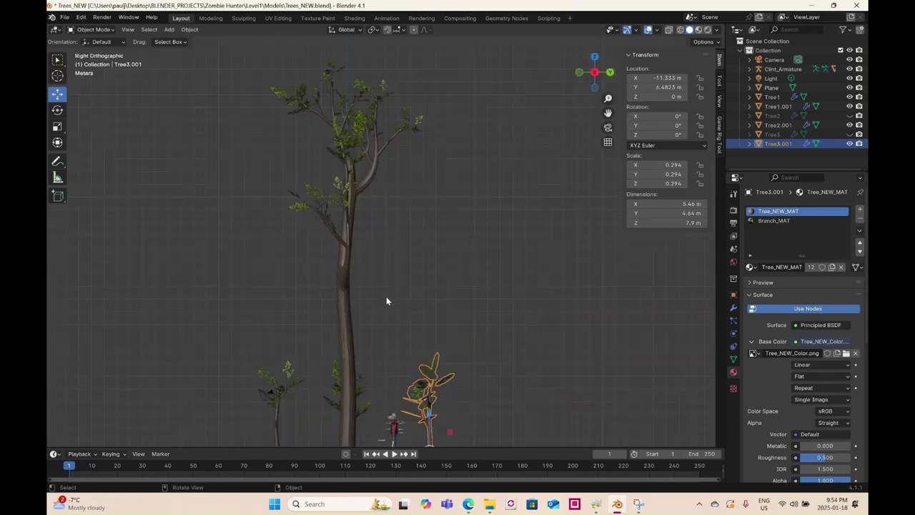
scroll(386, 301, down, 2)
key(shift+d)
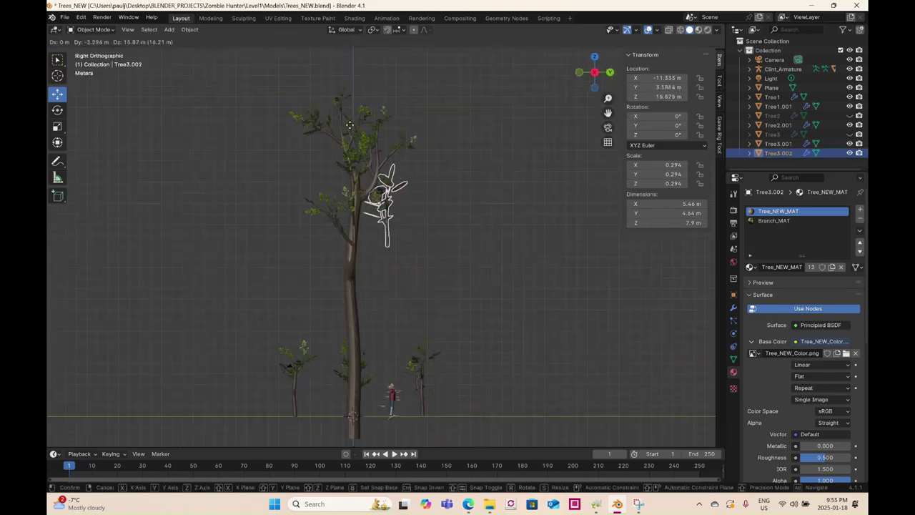
click(337, 126)
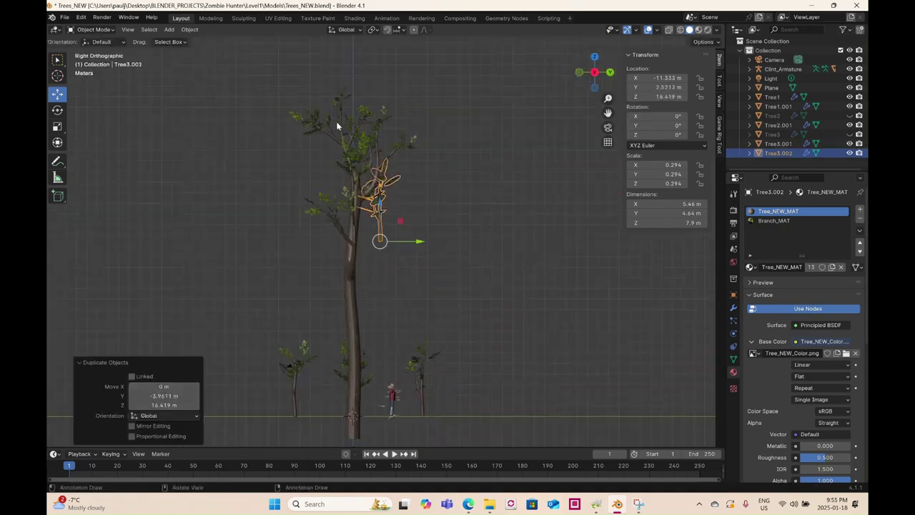
- Tilt the branch copy -34.6° around X and seat its base on Tree1's trunk, about 17.6 m high
click(420, 252)
click(57, 94)
scroll(297, 219, up, 3)
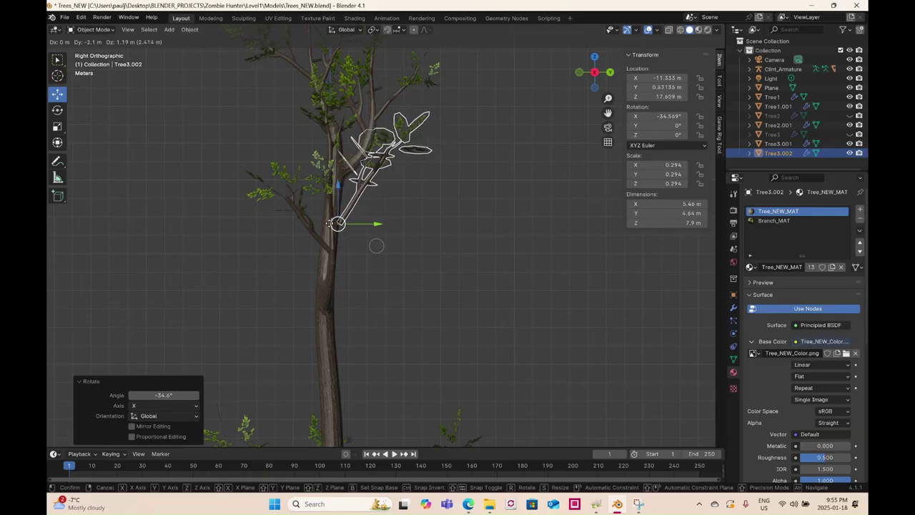
click(609, 73)
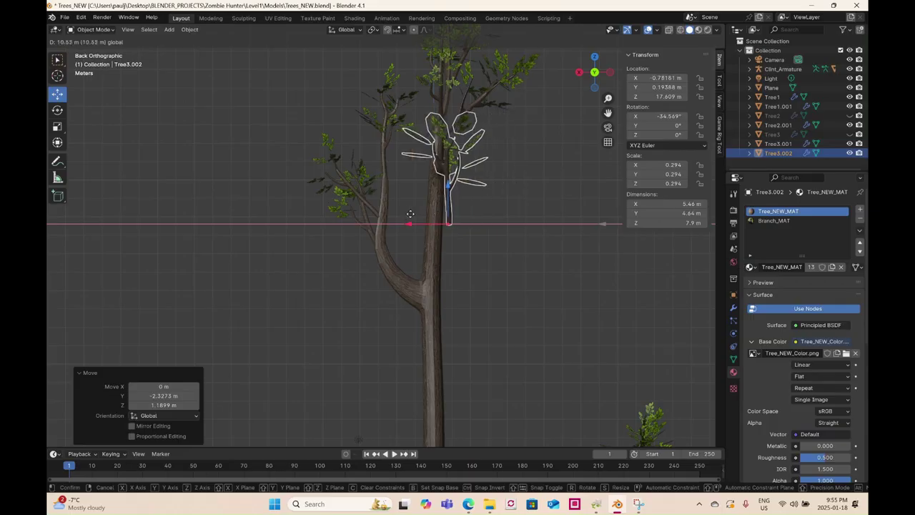
middle_drag(418, 218, 347, 275)
scroll(422, 298, up, 2)
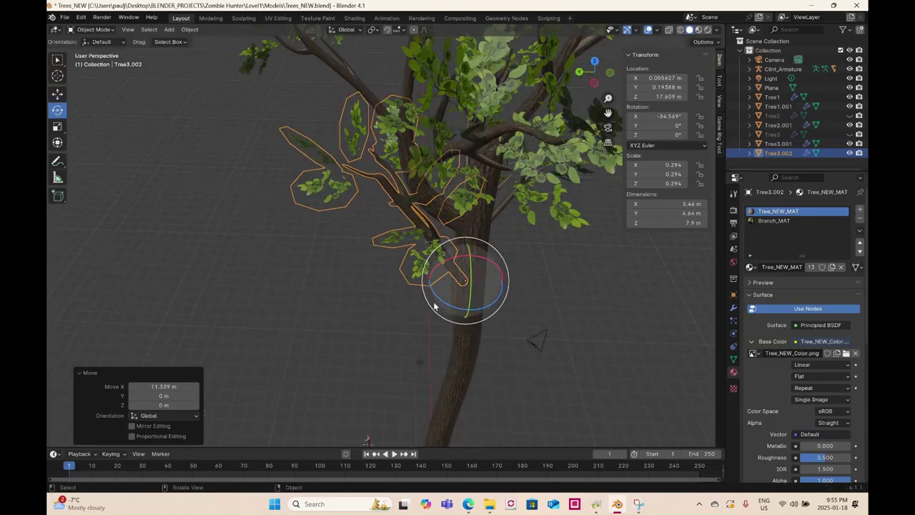
- Rotate the seated branch copy 57° around Z and tilt it about 15.7° further outward from the trunk
drag(440, 306, 452, 307)
click(422, 311)
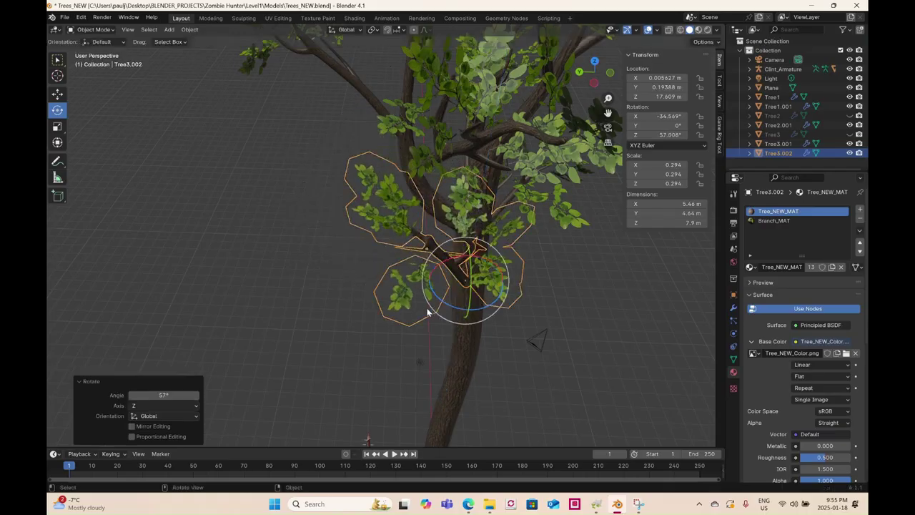
middle_drag(422, 311, 471, 234)
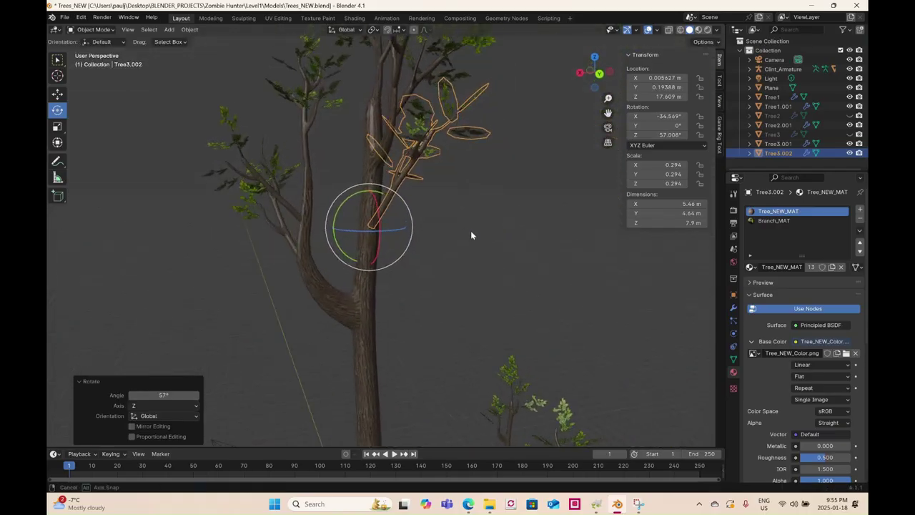
drag(415, 220, 429, 231)
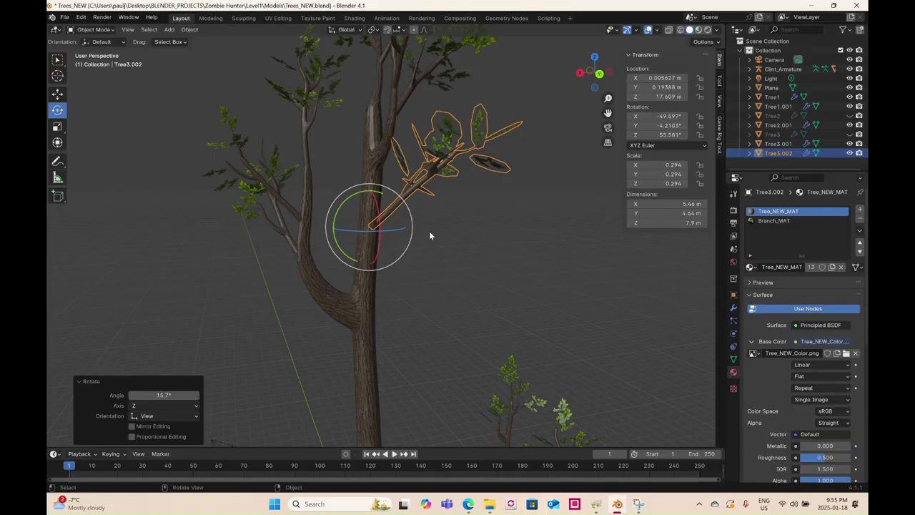
middle_drag(429, 230, 544, 259)
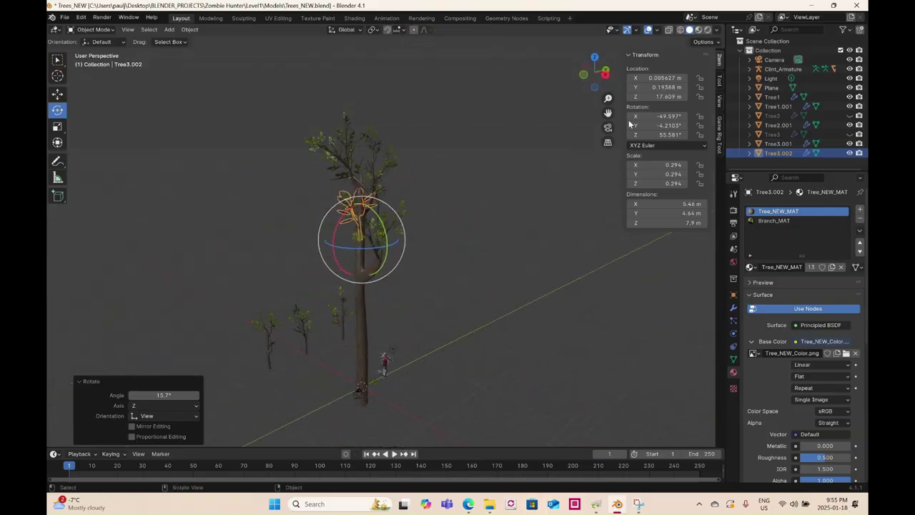
click(606, 75)
scroll(429, 260, up, 4)
middle_drag(428, 260, 504, 287)
scroll(369, 343, down, 3)
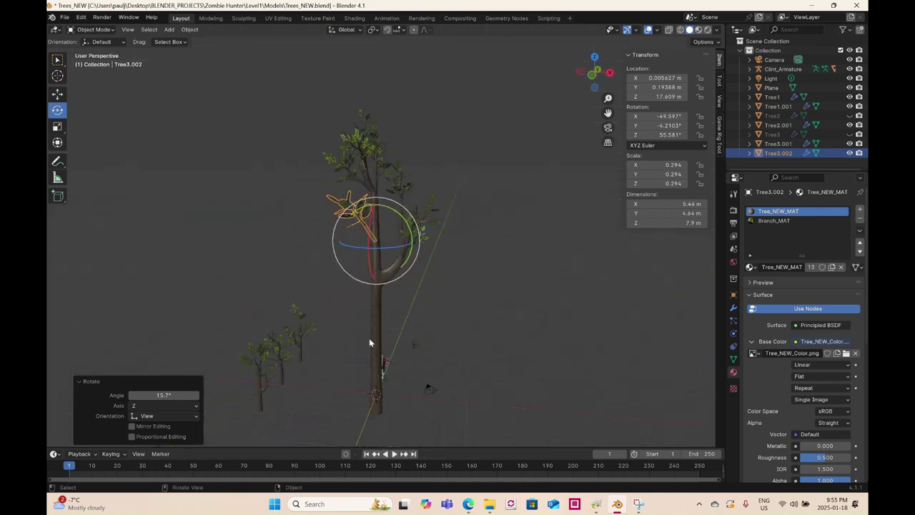
- Duplicate the Tree2.001 branch in the side view and place the copy at the height of Tree1's lower limbs
click(279, 344)
middle_drag(278, 344, 465, 307)
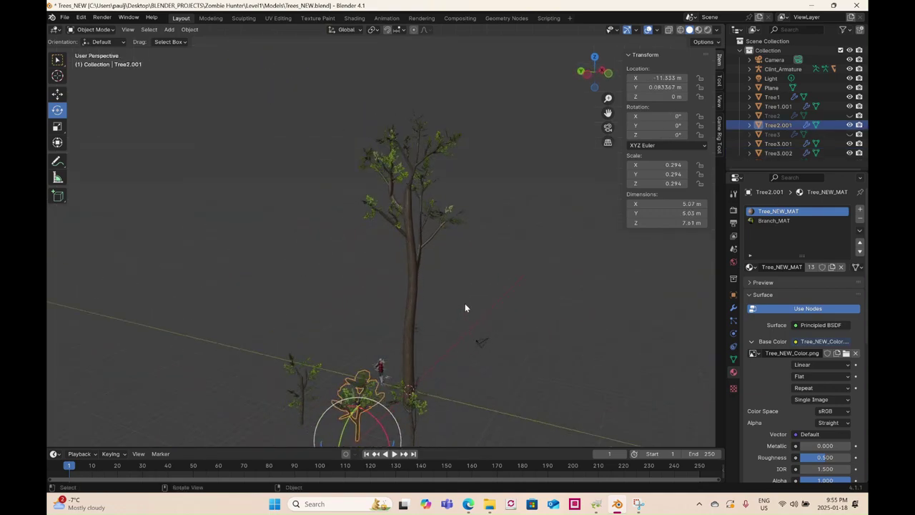
scroll(449, 269, up, 2)
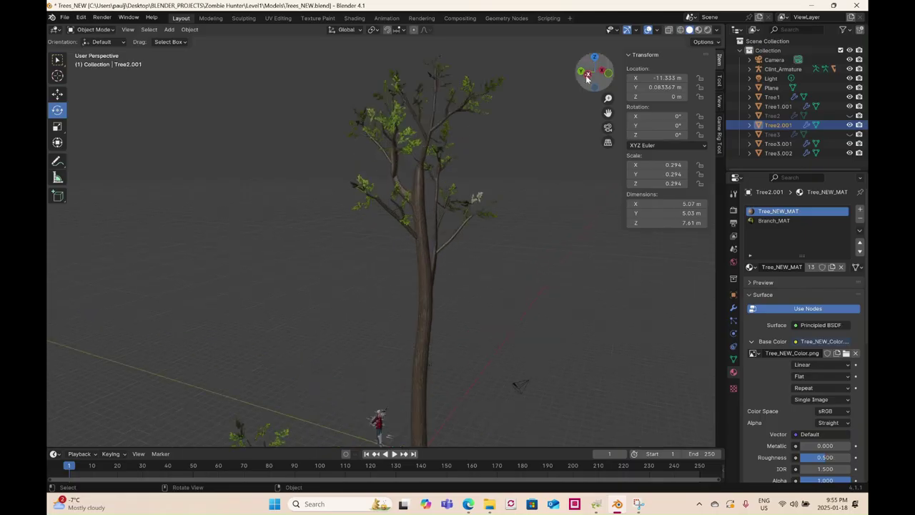
click(587, 76)
key(shift+d)
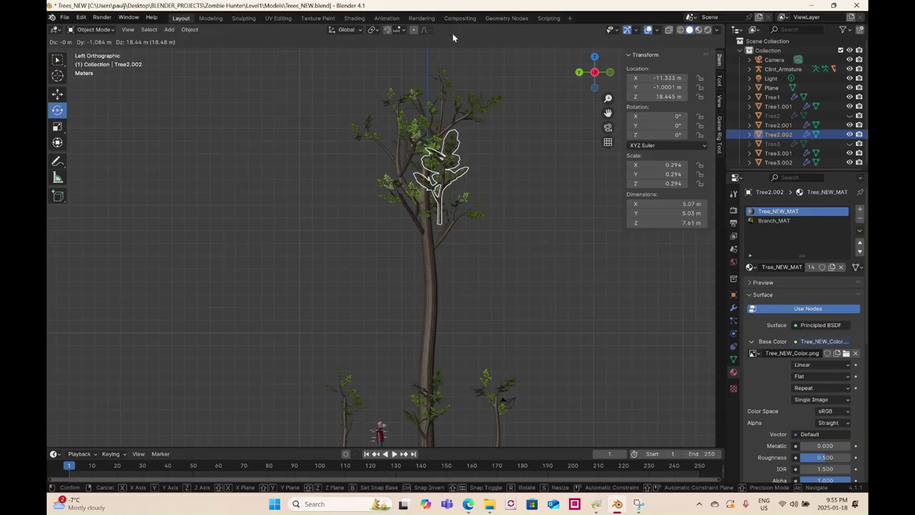
click(462, 204)
- Tilt the Tree2 branch copy to about 35° around X and raise it to about 19.2 m
mouse_move(455, 241)
mouse_down()
mouse_move(464, 248)
mouse_move(454, 234)
mouse_up()
key(r)
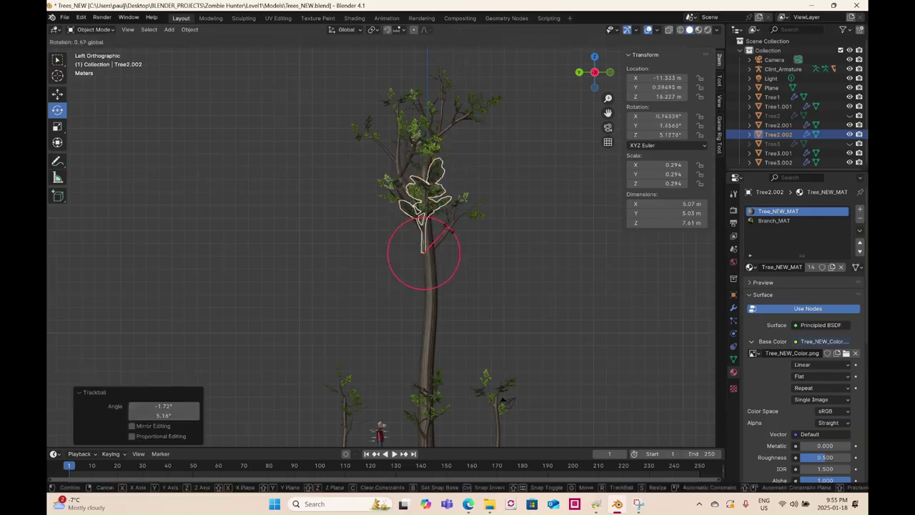
click(452, 233)
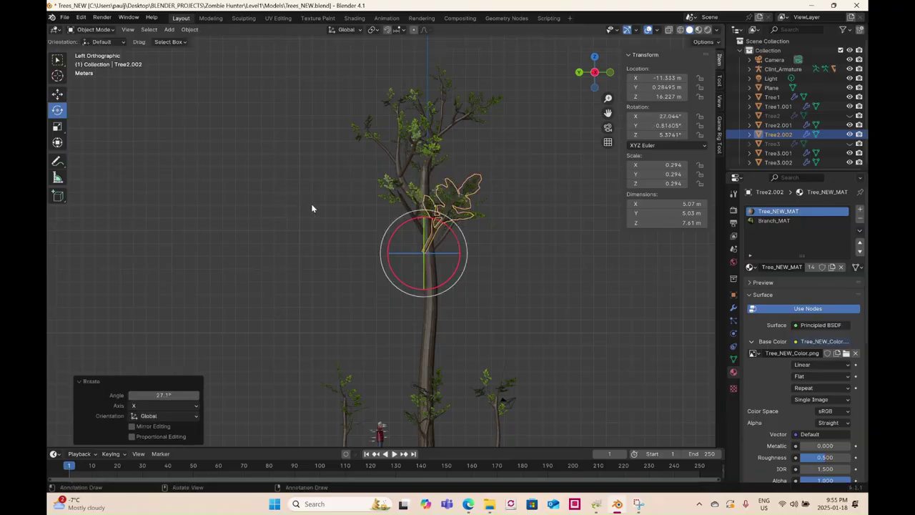
drag(456, 239, 430, 215)
middle_drag(430, 215, 397, 257)
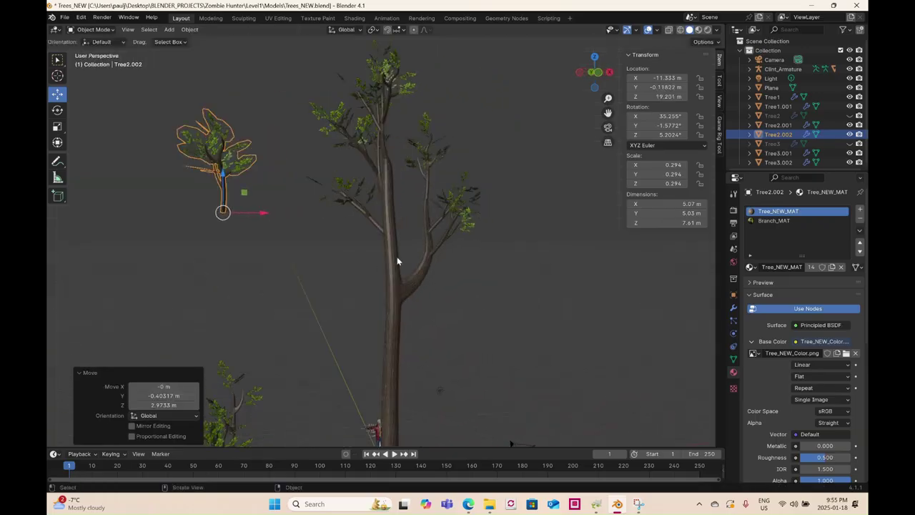
- Move the Tree2 branch copy about 11.3 m along X onto Tree1's trunk and push its base into the bark
click(598, 73)
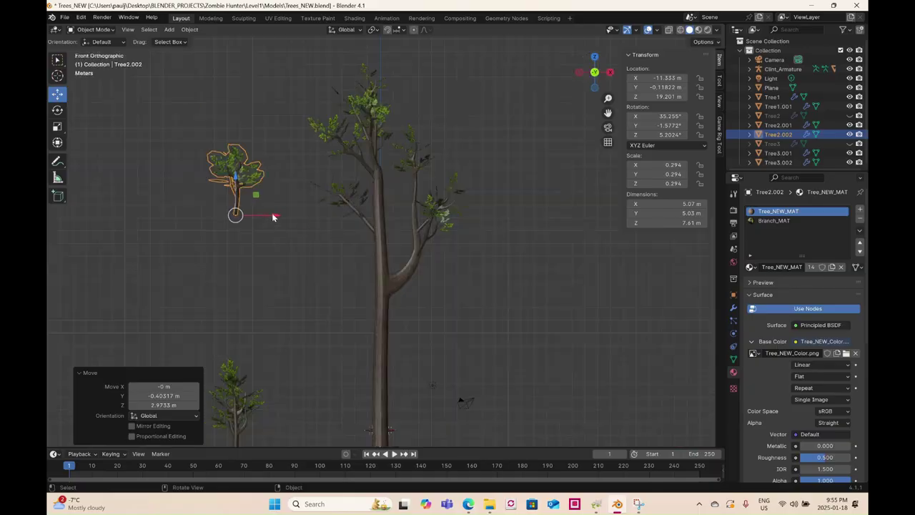
drag(272, 217, 410, 213)
mouse_move(410, 213)
middle_down()
mouse_move(433, 255)
mouse_move(458, 259)
mouse_move(450, 248)
mouse_move(369, 247)
mouse_move(357, 230)
mouse_move(395, 212)
middle_up()
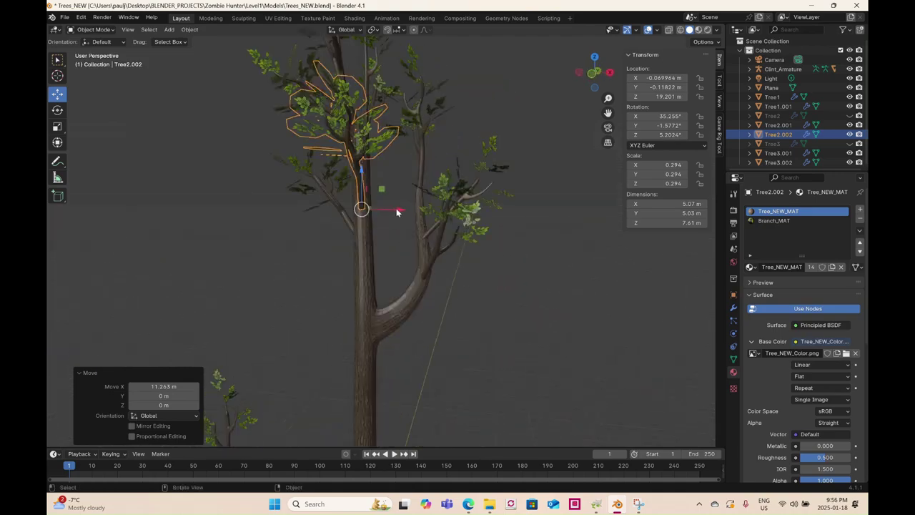
drag(394, 209, 397, 208)
middle_drag(396, 208, 439, 242)
scroll(440, 240, up, 3)
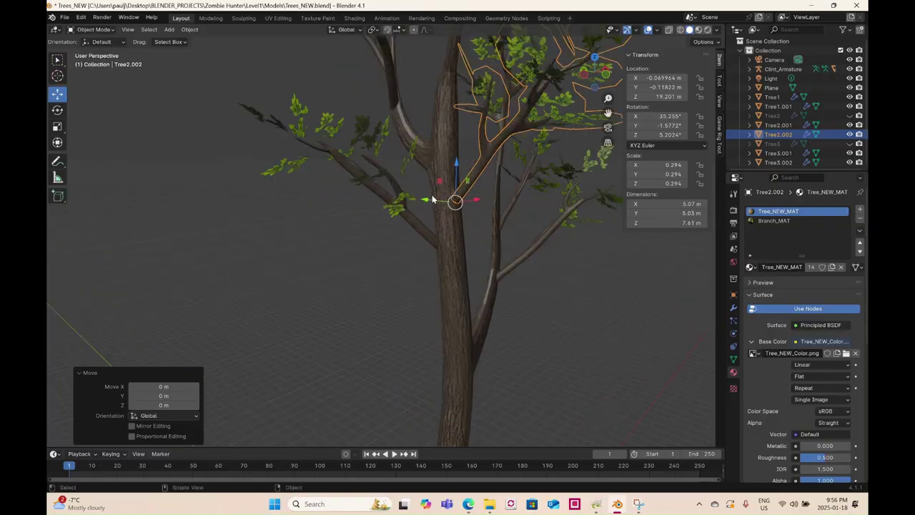
drag(436, 198, 423, 199)
- Join the seated Tree2 and Tree3 branch copies into the Tree1 mesh and clear the selection
shift+click(422, 227)
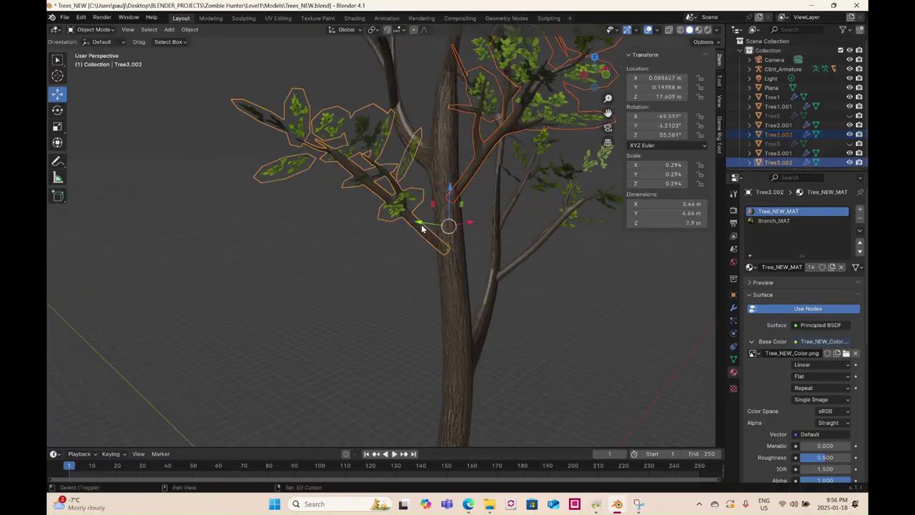
shift+click(451, 263)
click(188, 29)
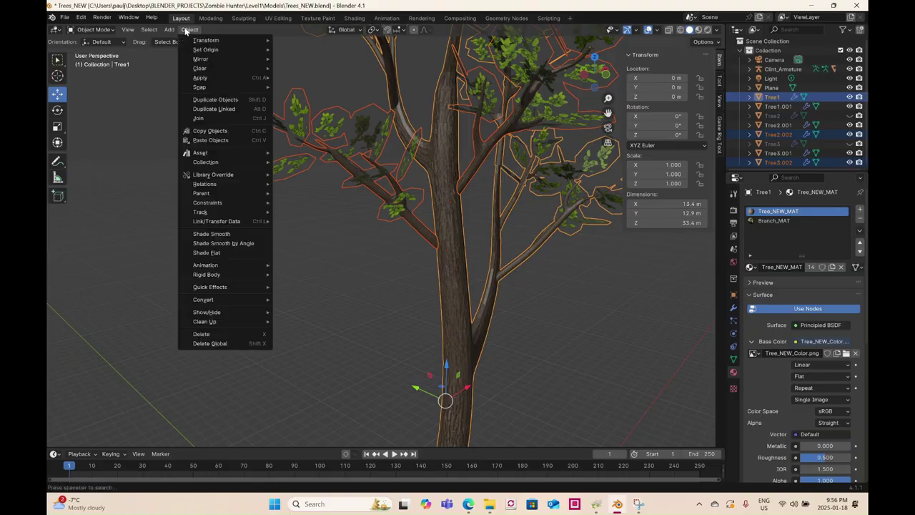
click(215, 118)
click(292, 264)
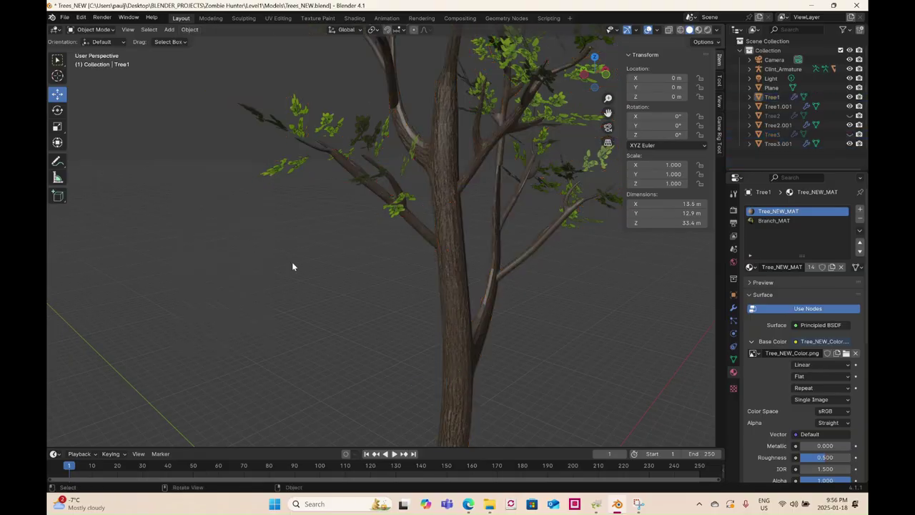
- Duplicate the Tree1.001 branch in the front view and place the copy beside Tree1's trunk, about 13.3 m high
scroll(293, 266, down, 6)
middle_drag(336, 329, 284, 320)
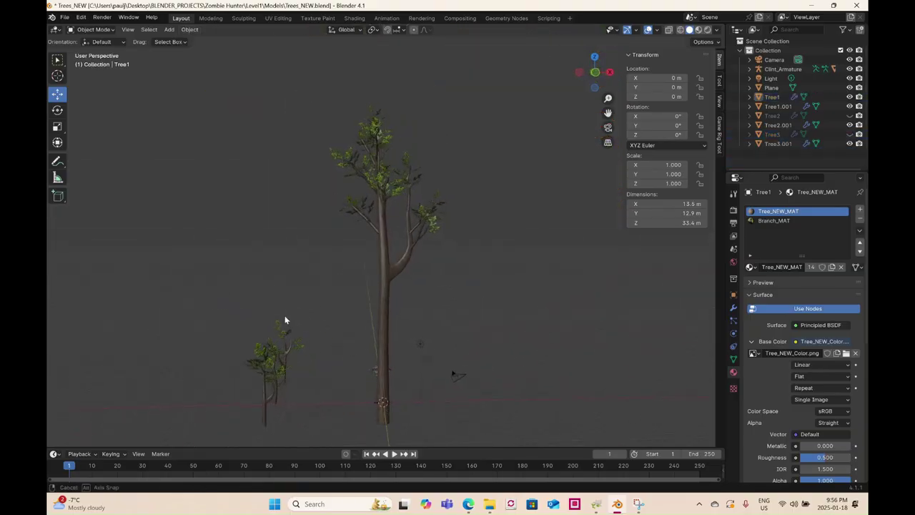
click(265, 411)
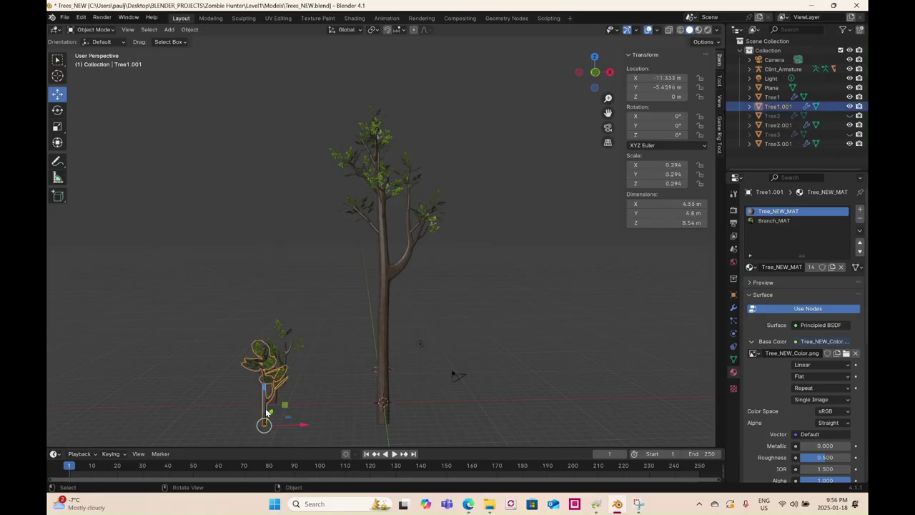
middle_drag(401, 320, 431, 300)
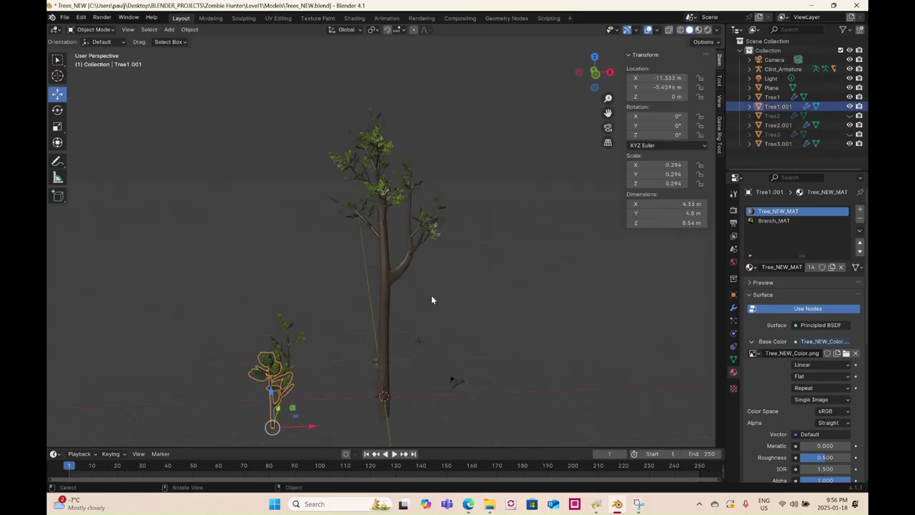
middle_drag(381, 268, 311, 322)
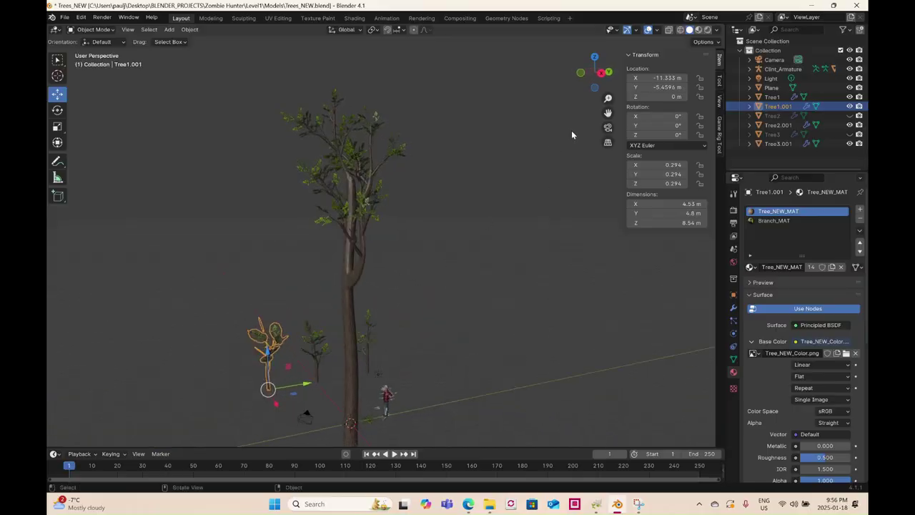
click(580, 74)
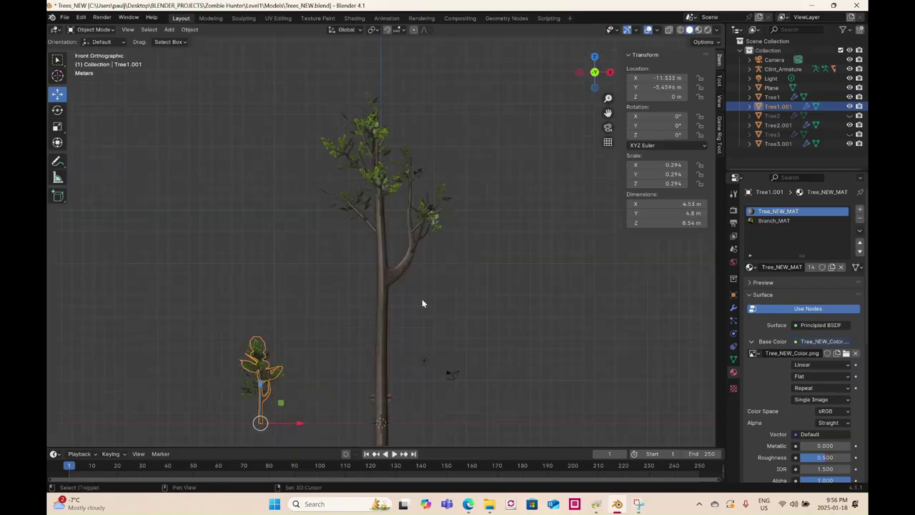
key(shift+d)
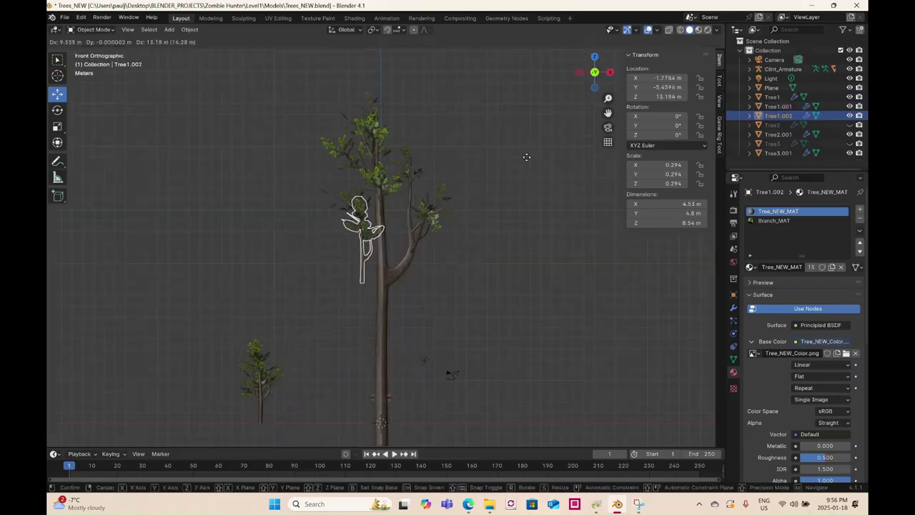
click(527, 155)
- Tilt the Tree1 branch copy about -34.1° around Y and seat its base on Tree1's trunk, about 15.7 m high
click(57, 111)
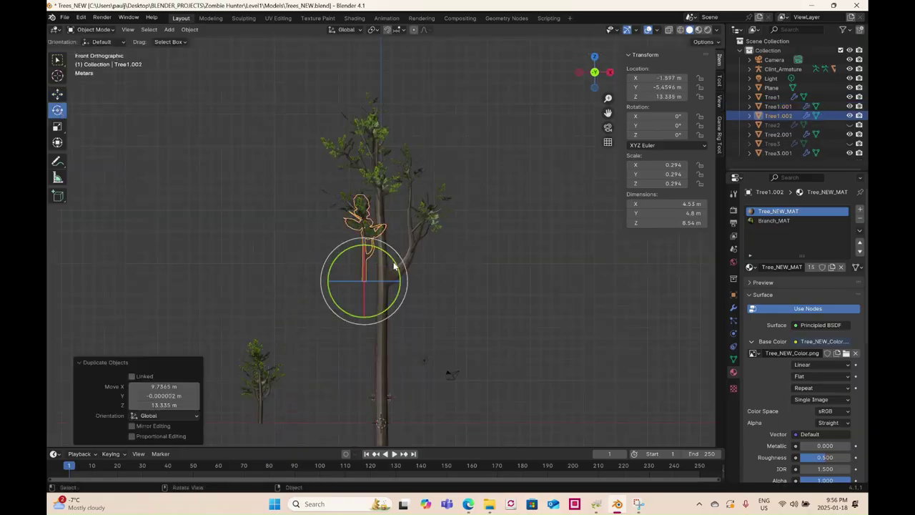
mouse_move(394, 266)
mouse_down()
mouse_move(377, 252)
mouse_move(379, 262)
mouse_move(381, 255)
mouse_up()
middle_drag(381, 256, 325, 302)
drag(334, 279, 381, 252)
- Rotate the seated branch copy to about 60.4° around Z and shift it about -0.17 m along X
click(64, 112)
scroll(286, 265, up, 3)
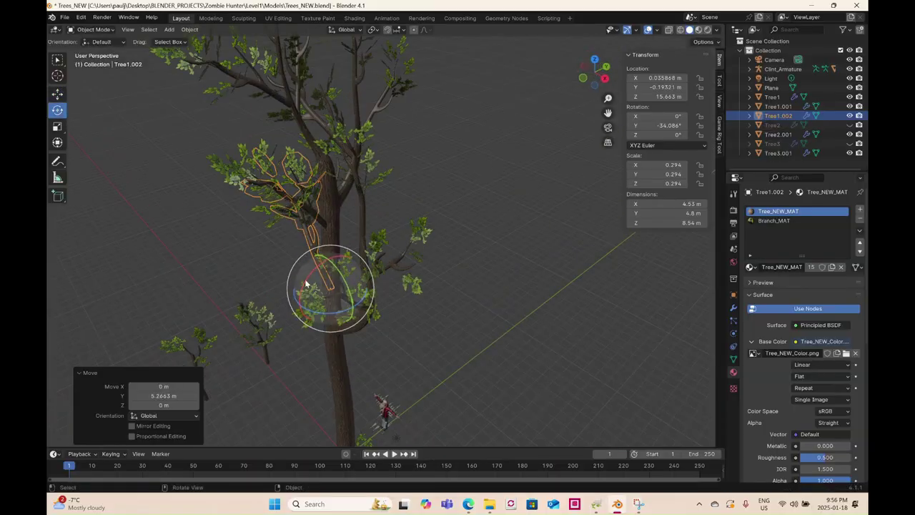
drag(311, 319, 317, 293)
middle_drag(312, 277, 404, 268)
drag(406, 296, 405, 295)
middle_drag(405, 295, 509, 301)
- Tilt the branch copy further outward from the trunk, to about -9.1° X, -44.7° Y and 70.4° Z
middle_drag(379, 306, 432, 309)
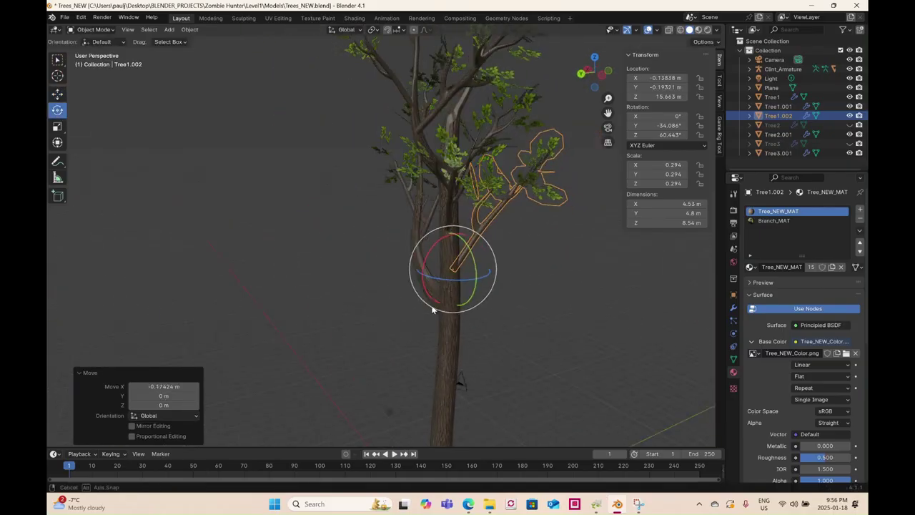
drag(496, 258, 497, 266)
middle_drag(498, 266, 414, 363)
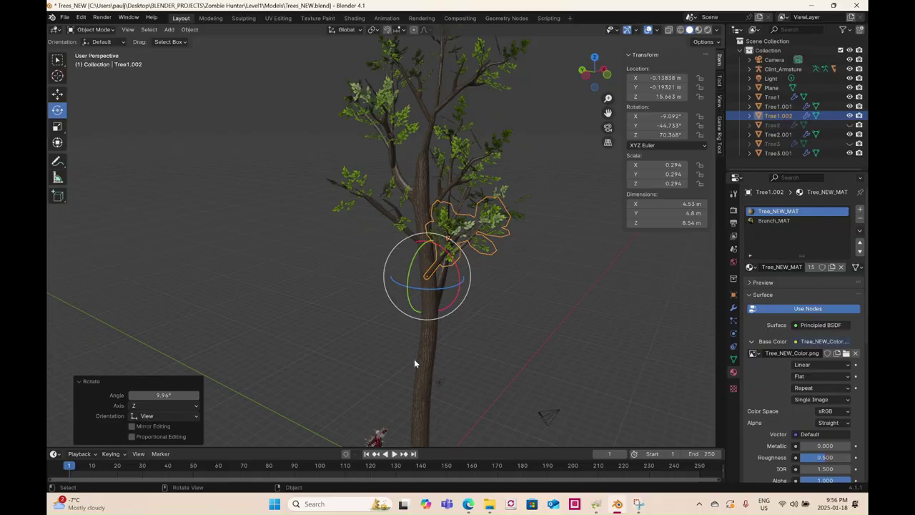
- Join the Tree1 branch copy into the Tree1 mesh and deselect it
click(423, 366)
click(189, 30)
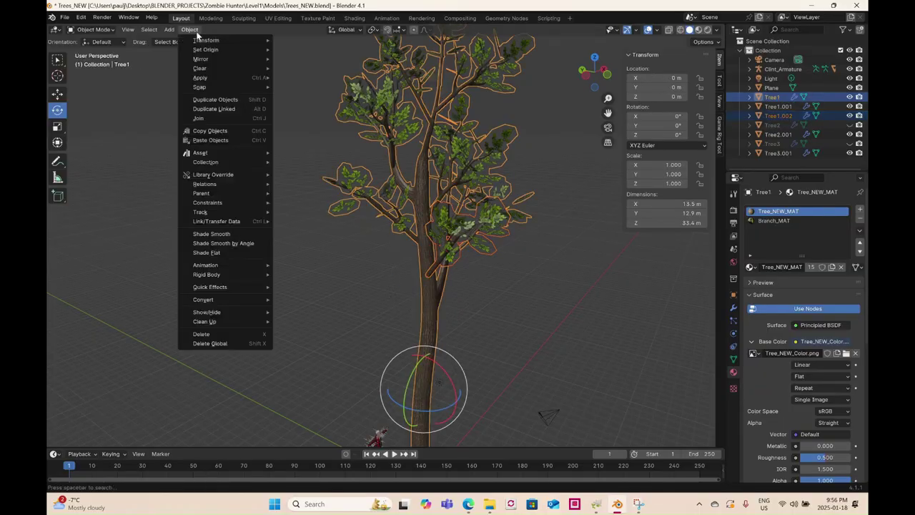
click(315, 246)
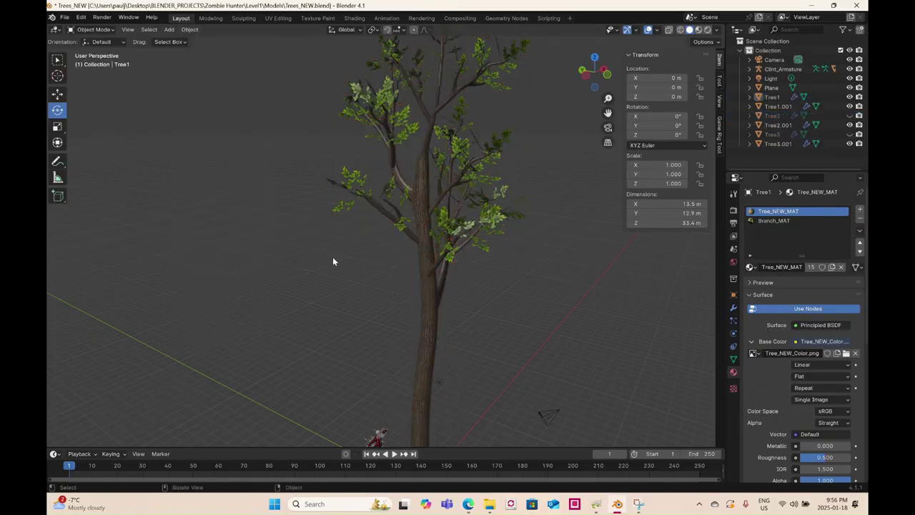
- Duplicate the Tree2.001 branch in the right view and place the copy at about 13.7 m, level with Tree1's fork
scroll(332, 257, down, 4)
middle_drag(332, 257, 153, 265)
scroll(215, 265, up, 6)
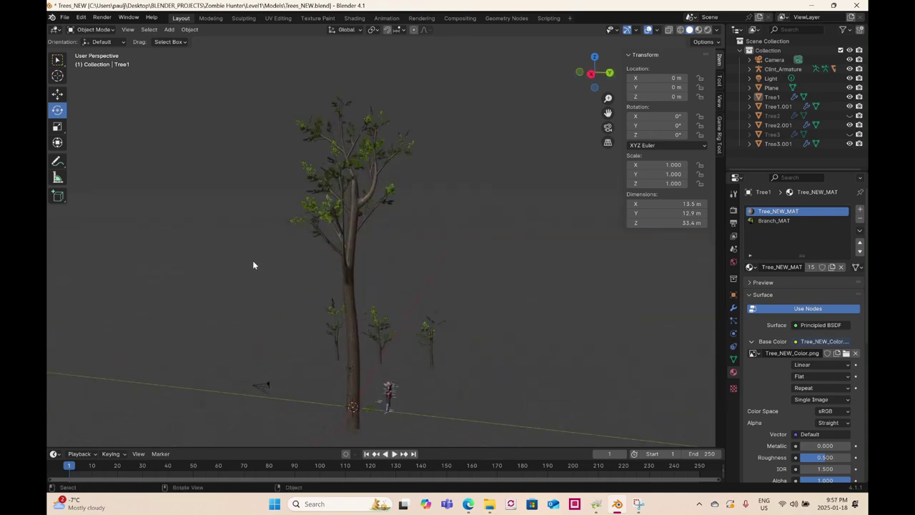
scroll(404, 304, down, 5)
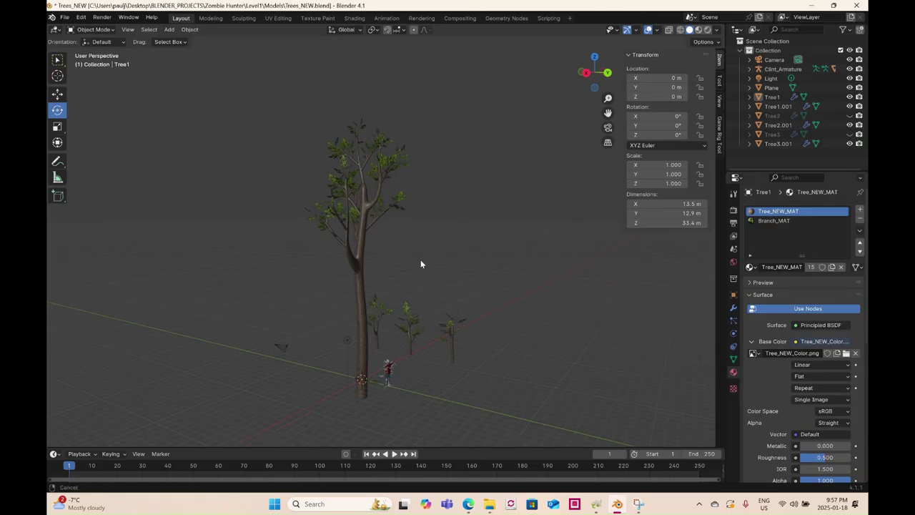
middle_drag(427, 247, 454, 272)
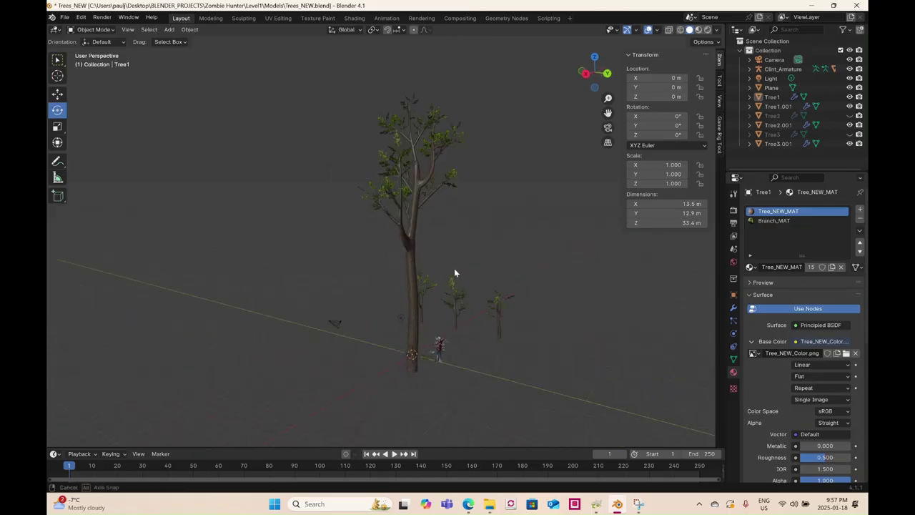
scroll(453, 316, up, 2)
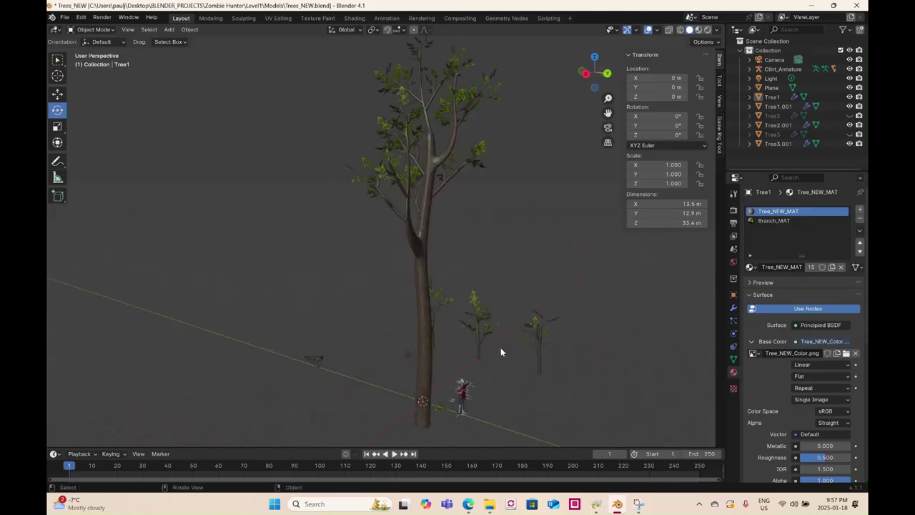
click(483, 331)
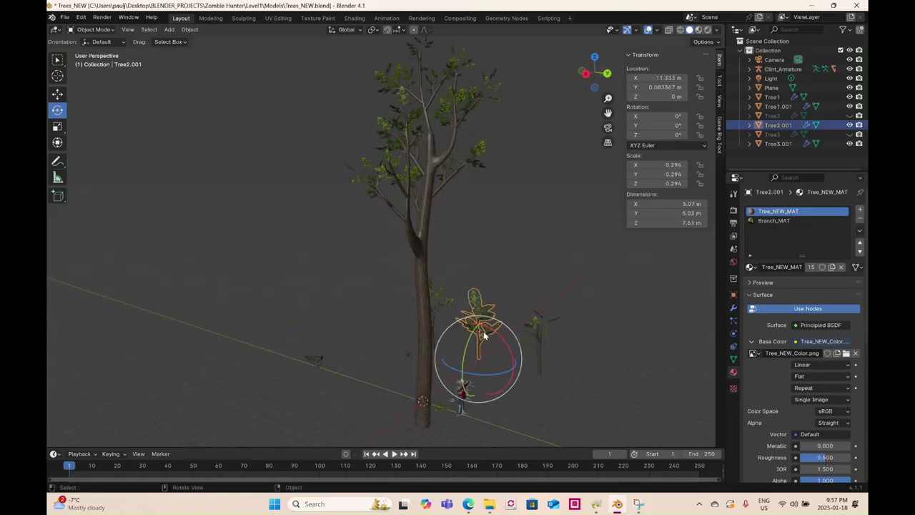
click(584, 75)
key(shift+d)
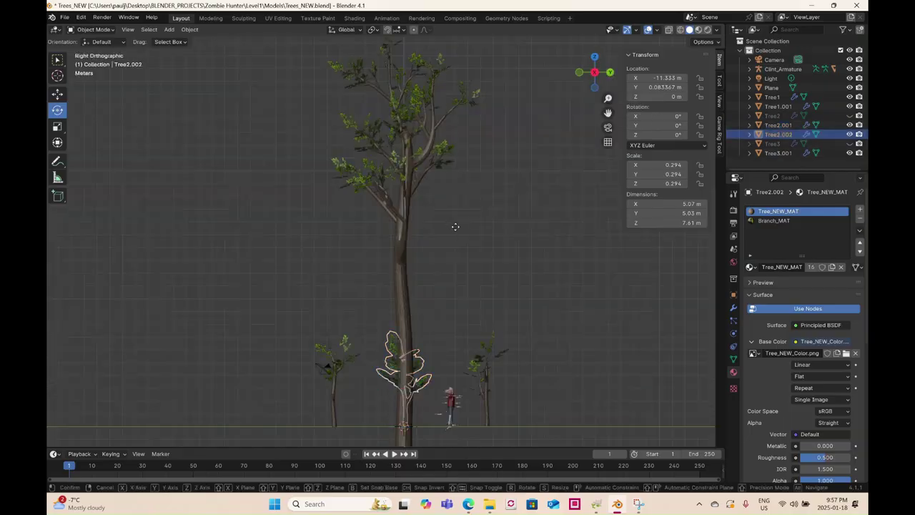
click(469, 55)
- Tilt the new Tree2 branch copy -39° around X and raise it to about 16.9 m, in line with the trunk
key(r)
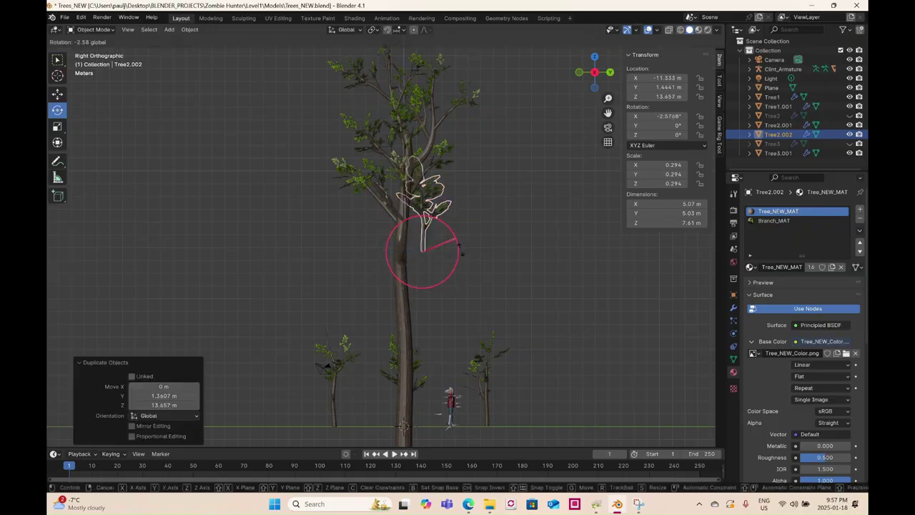
click(464, 266)
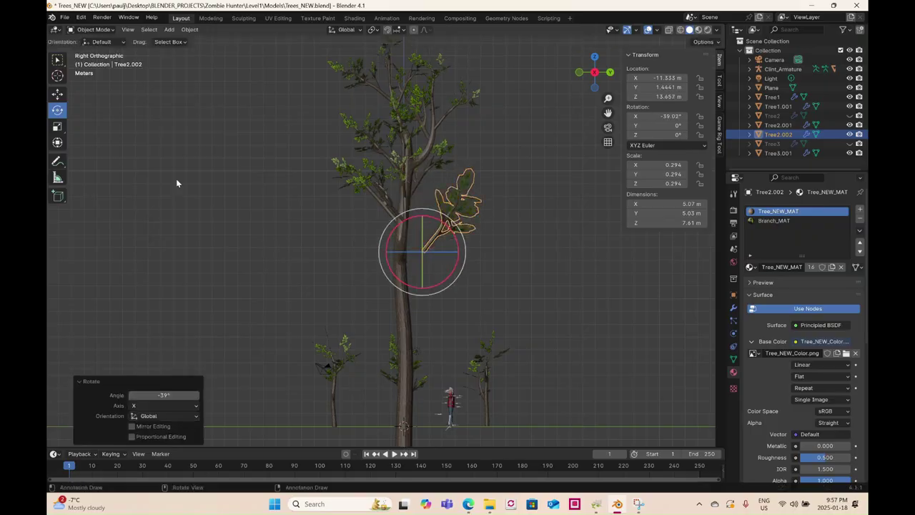
click(58, 95)
drag(422, 252, 409, 208)
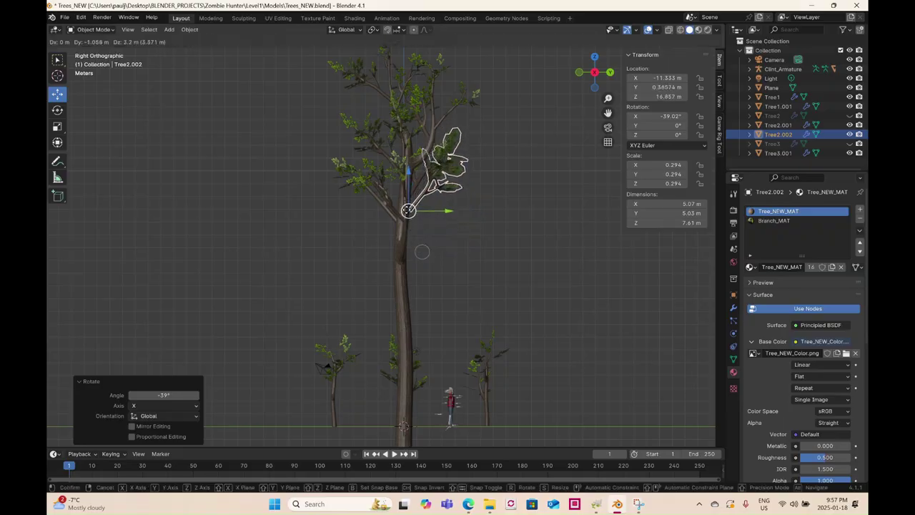
- Move the branch copy across to Tree1's trunk at about 15.3 m high and rotate it -30.7° around Z
middle_drag(408, 208, 494, 229)
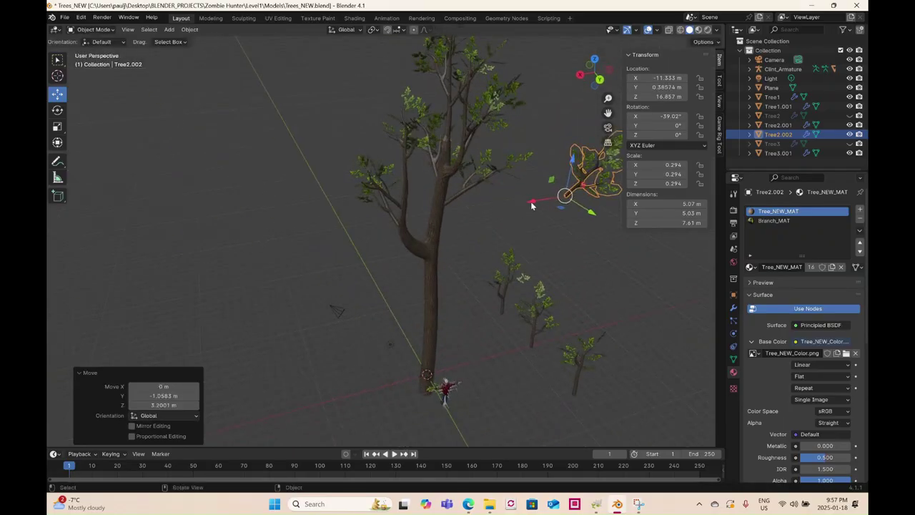
drag(531, 205, 408, 239)
mouse_move(408, 239)
middle_down()
mouse_move(458, 211)
mouse_move(405, 230)
middle_up()
scroll(462, 203, up, 2)
drag(395, 208, 395, 245)
middle_drag(204, 203, 427, 278)
drag(428, 277, 332, 249)
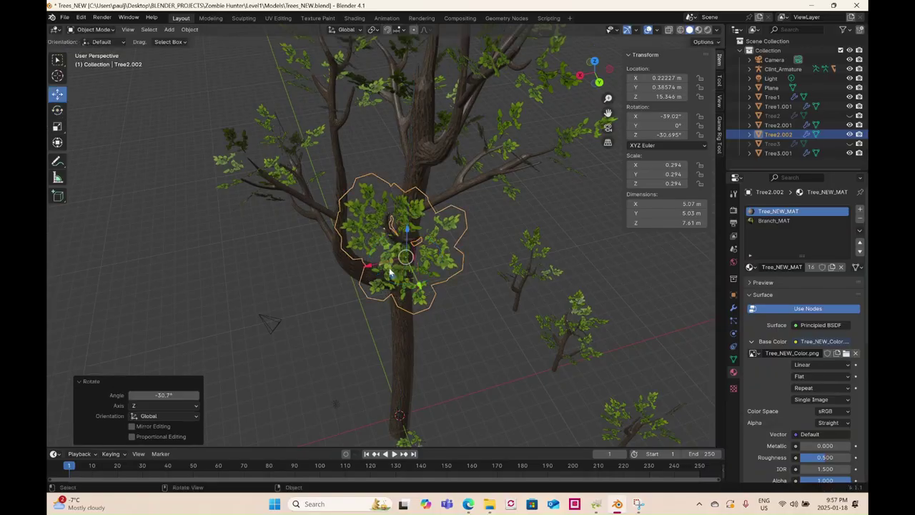
- Nudge the branch copy's base into the trunk along X and Y and tilt the branch further outward
middle_drag(389, 271, 417, 348)
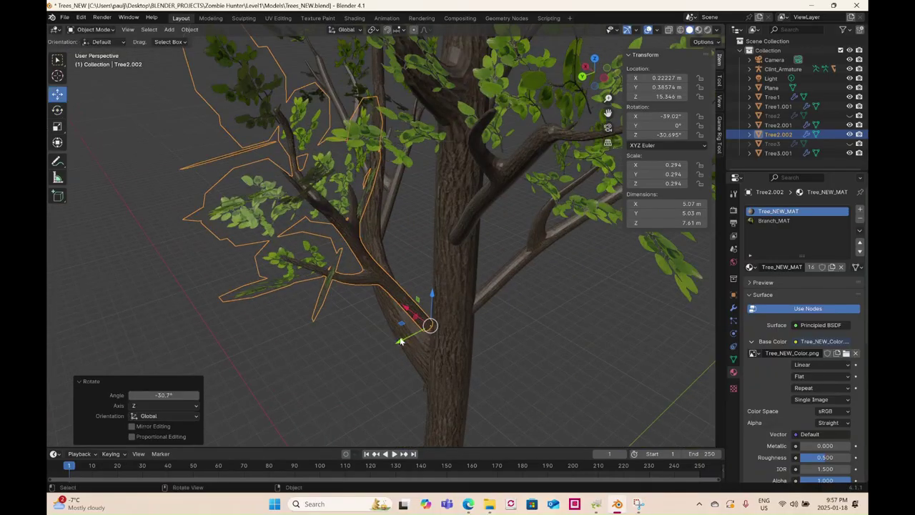
drag(401, 341, 411, 339)
middle_drag(411, 339, 392, 331)
drag(395, 331, 498, 362)
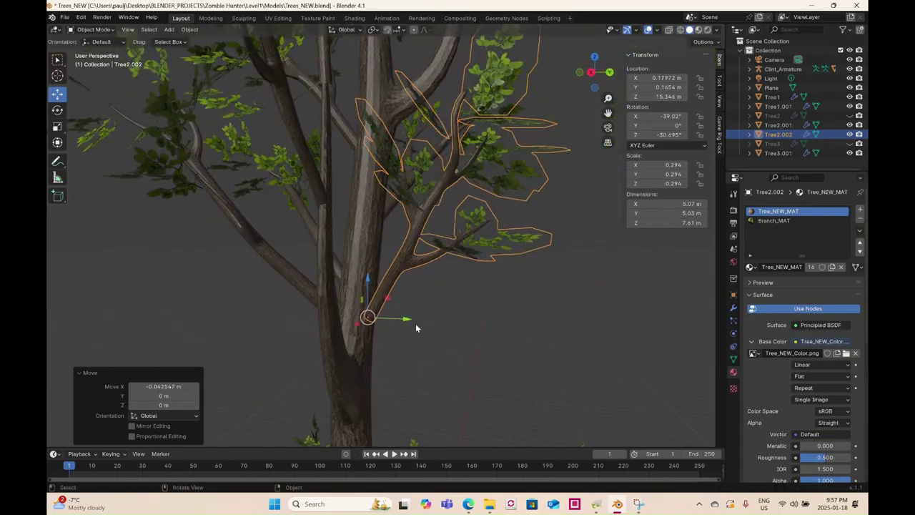
drag(407, 323, 357, 261)
click(57, 109)
- Join the newly seated Tree2 branch copy into the Tree1 mesh and check the filled-out tree from around it
shift+click(359, 258)
scroll(313, 160, down, 4)
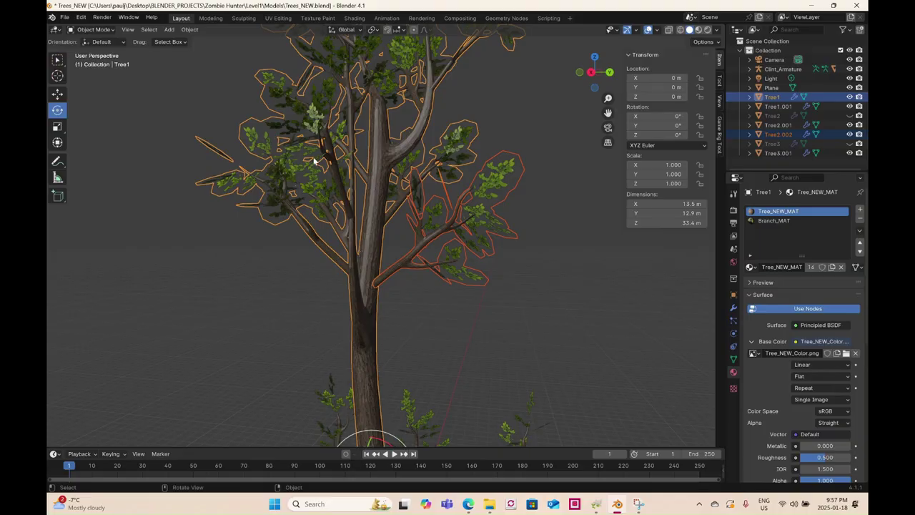
click(189, 30)
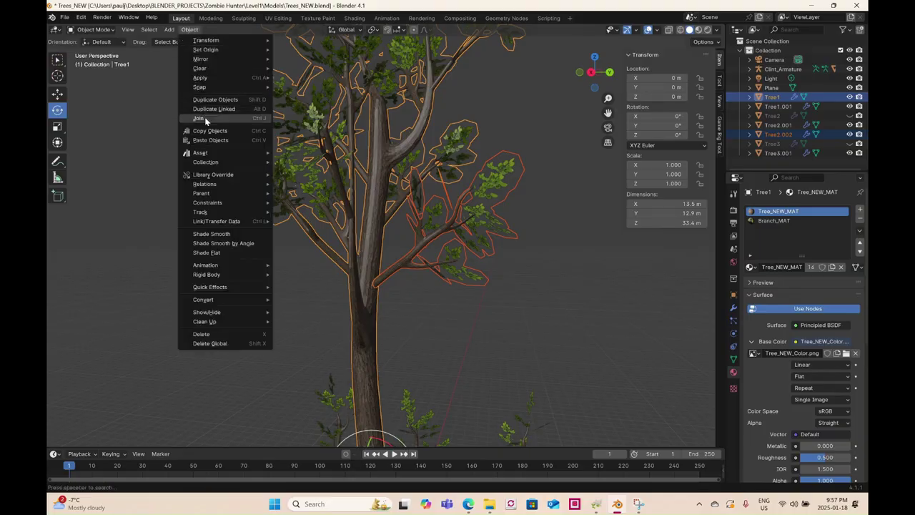
click(199, 118)
scroll(267, 292, down, 4)
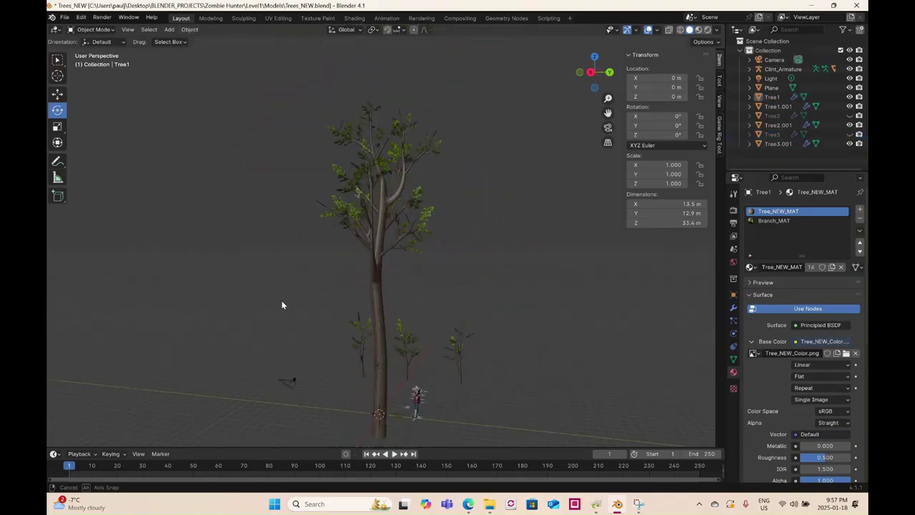
middle_drag(282, 305, 253, 318)
middle_drag(385, 315, 513, 291)
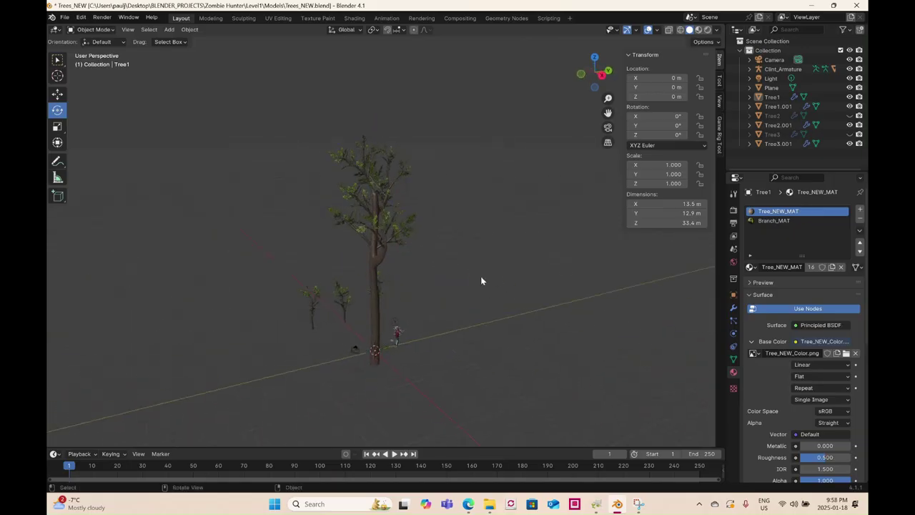
- Save the scene over the existing Trees_NEW.blend file in the Models folder
click(66, 18)
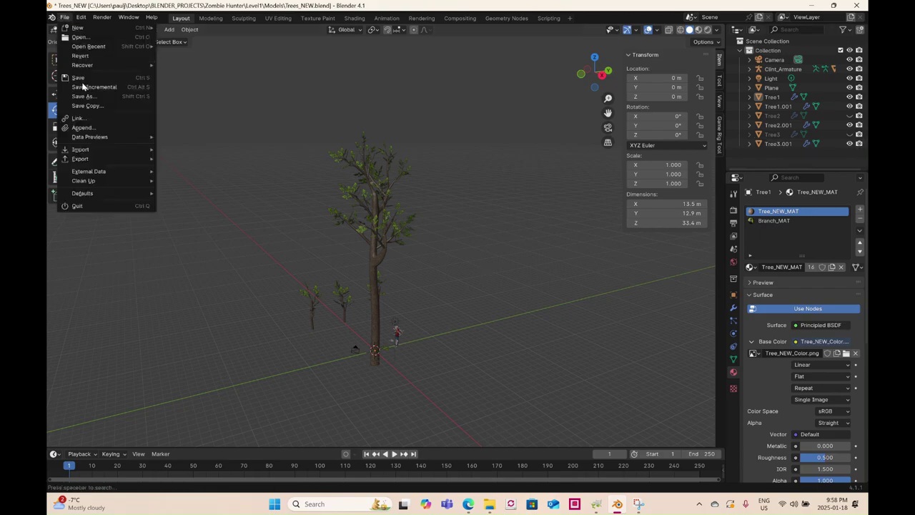
click(84, 97)
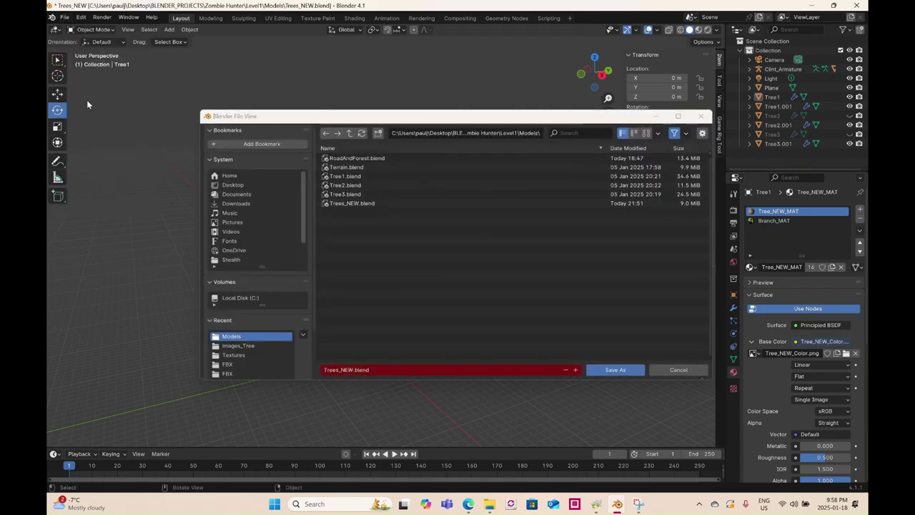
click(622, 370)
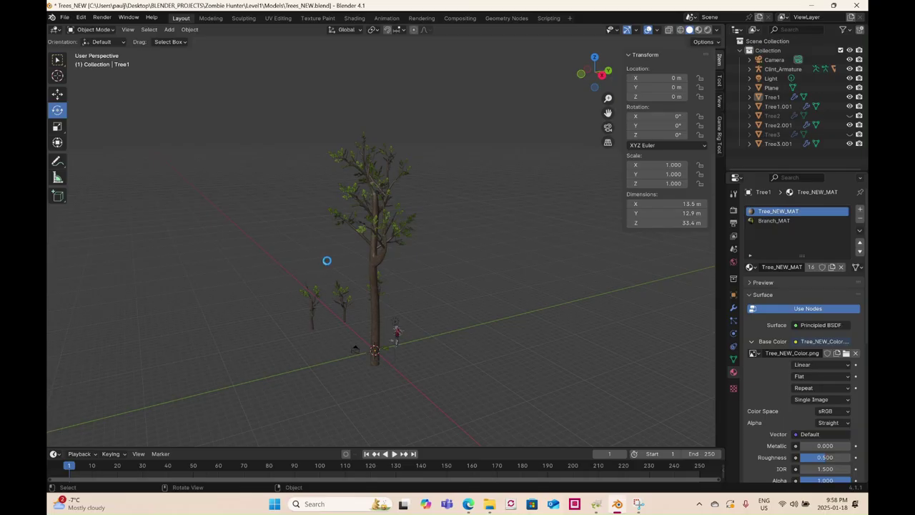
- Hide the tall Tree1 and the flat leafy branch Plane to clear the area around the world origin
scroll(331, 265, up, 5)
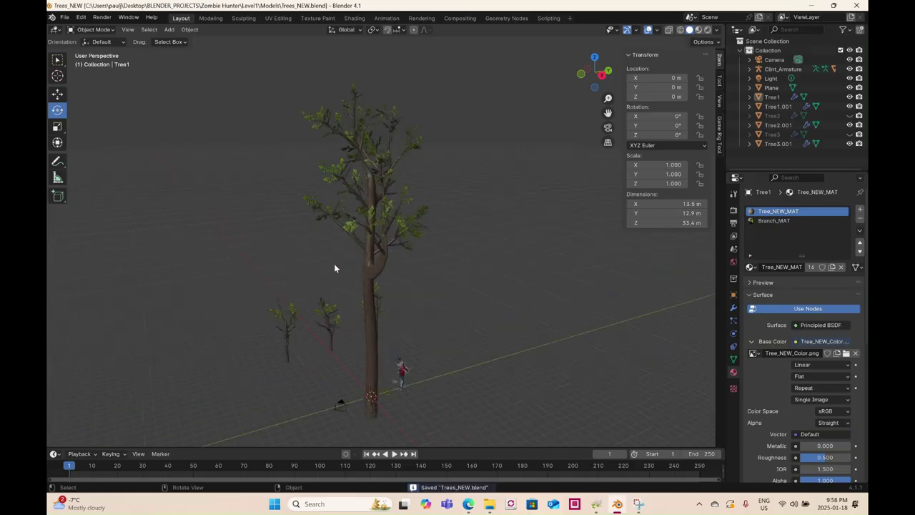
click(377, 292)
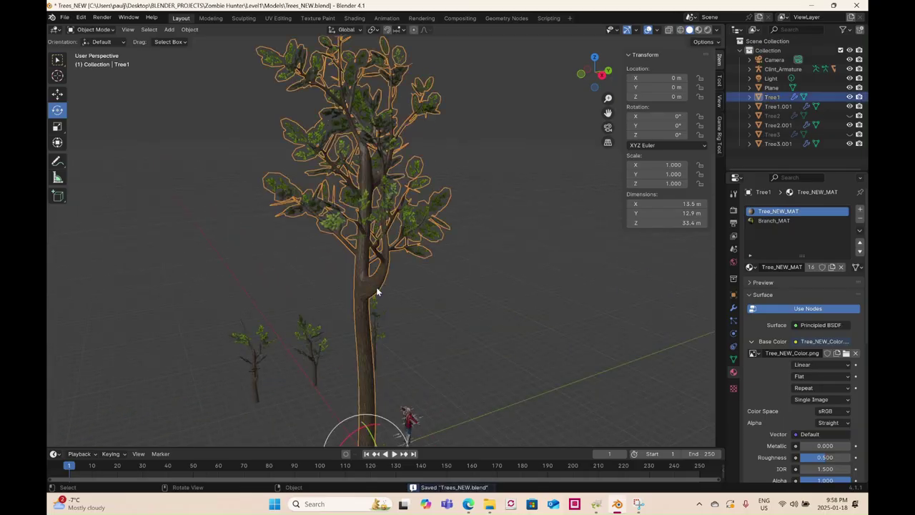
click(849, 97)
middle_drag(522, 250, 407, 304)
scroll(412, 280, up, 4)
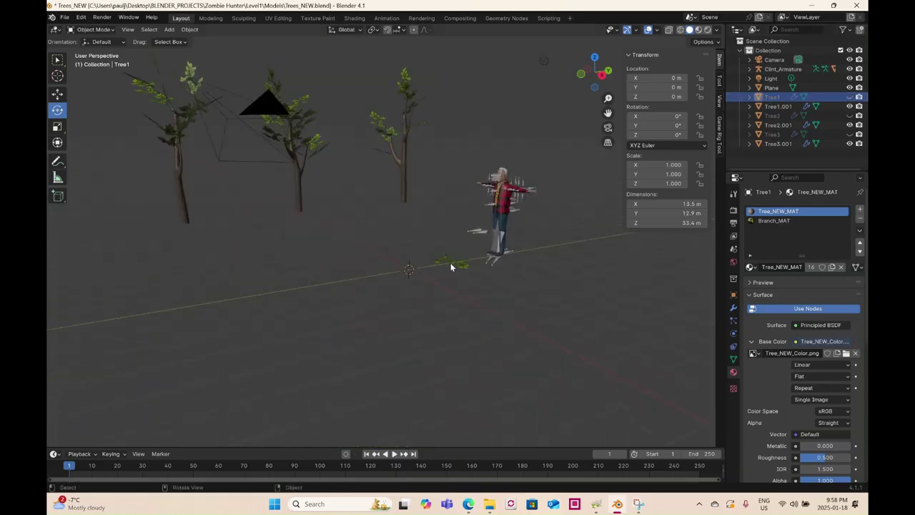
click(452, 265)
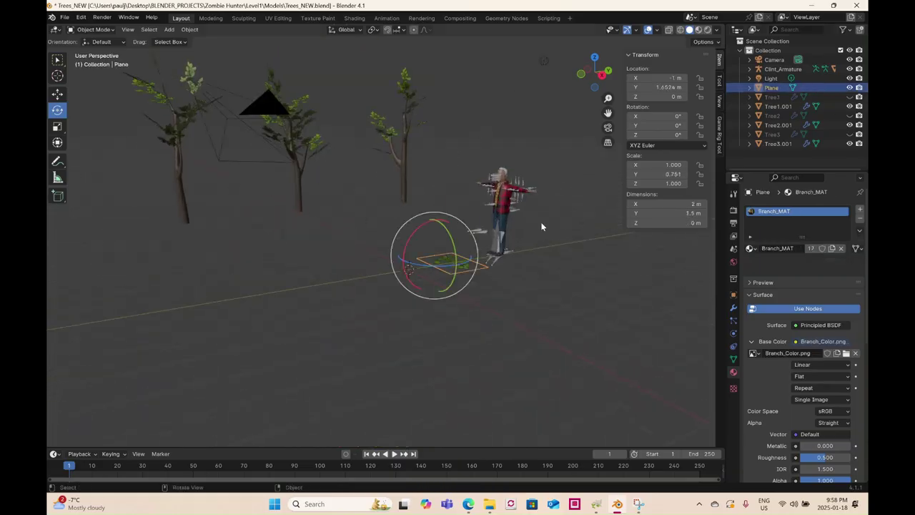
click(849, 88)
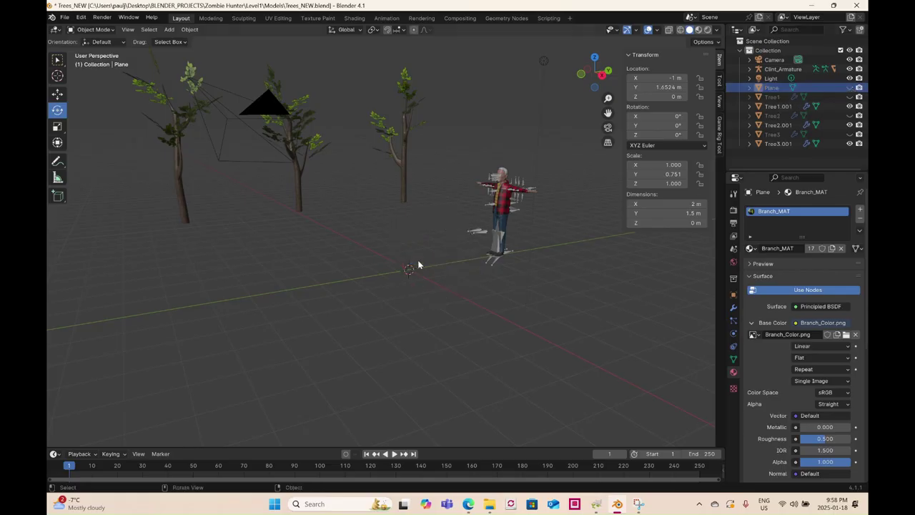
middle_drag(419, 265, 386, 297)
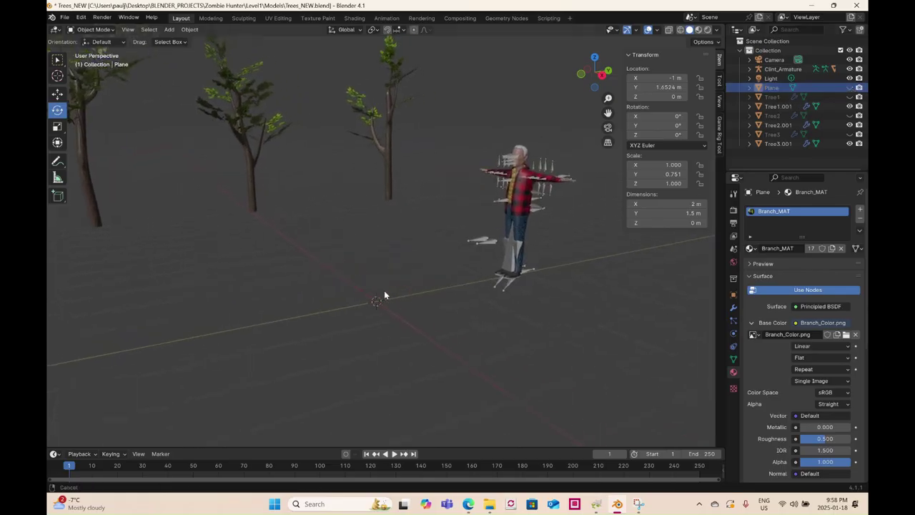
- Add a 2 m mesh plane at the world origin and stand it upright with an X rotation of 90°
click(169, 29)
click(158, 29)
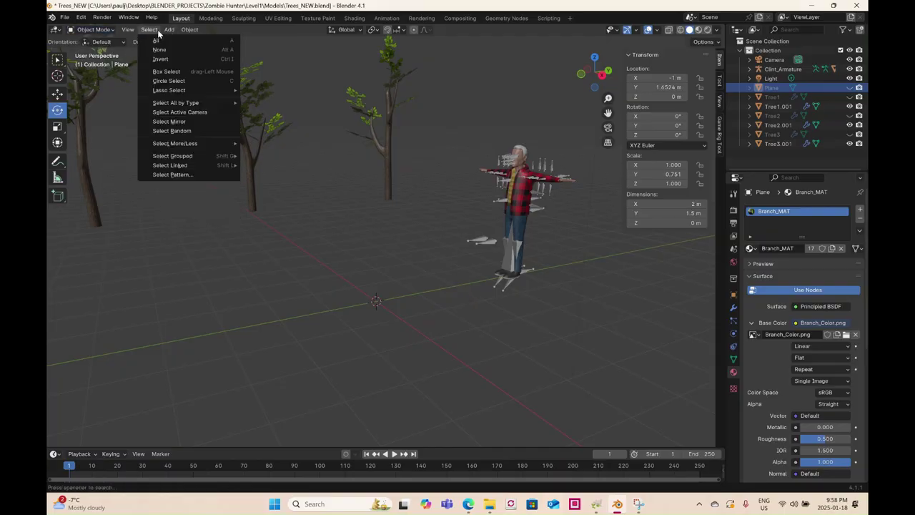
mouse_move(176, 31)
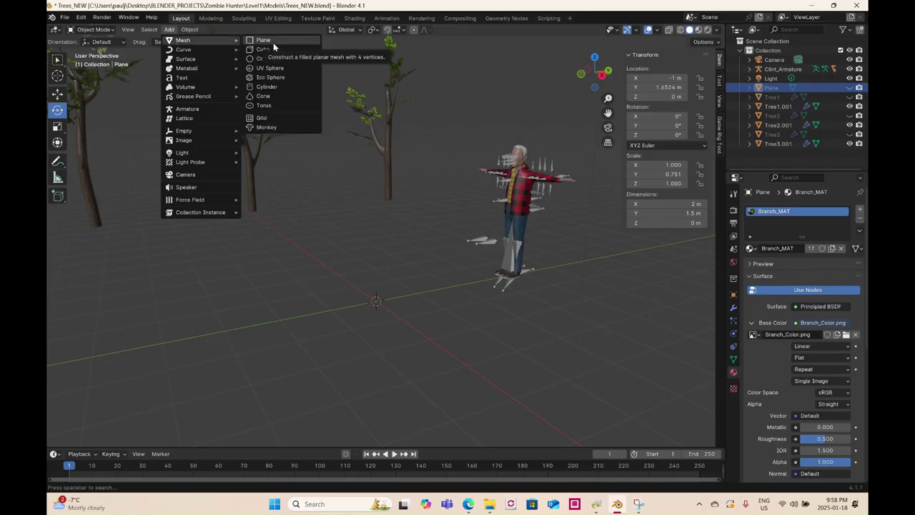
click(264, 40)
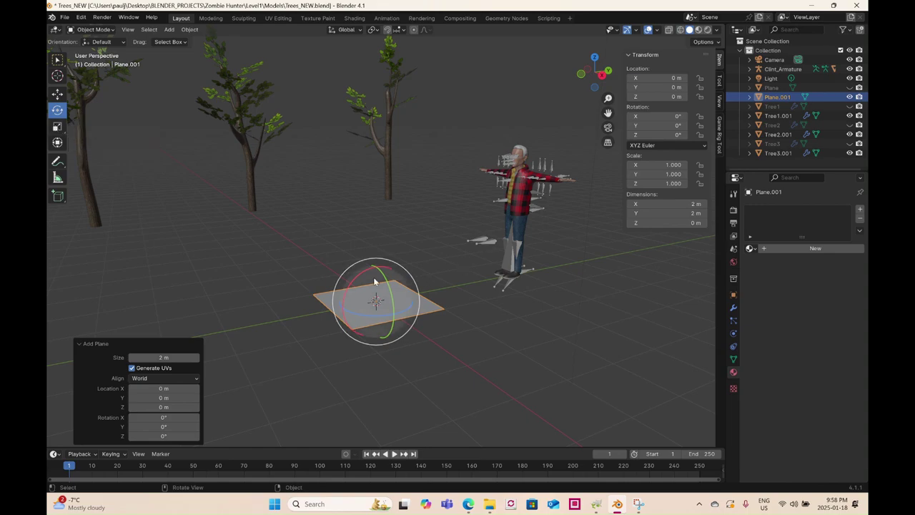
drag(374, 281, 386, 254)
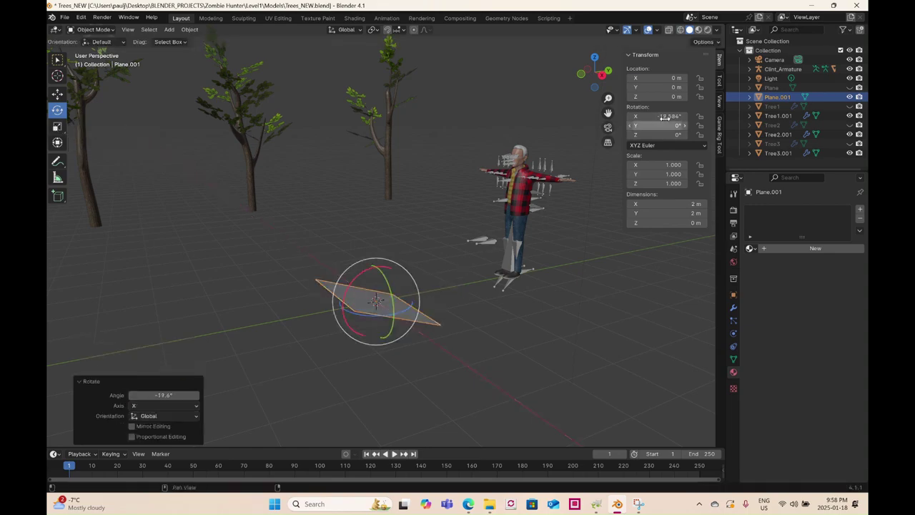
click(668, 115)
text(9)
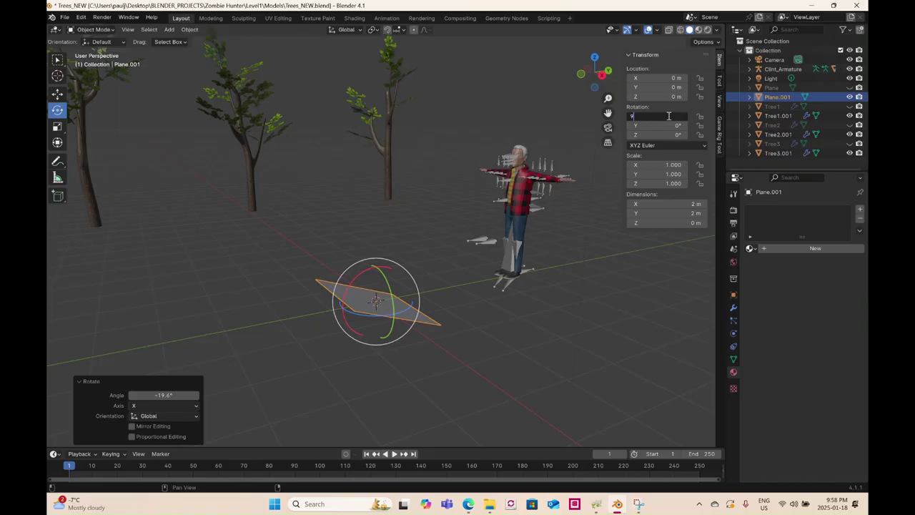
text(0)
key(Return)
- Scale the new plane's geometry in Edit Mode to 0.038 along X, making a narrow vertical strip
click(58, 127)
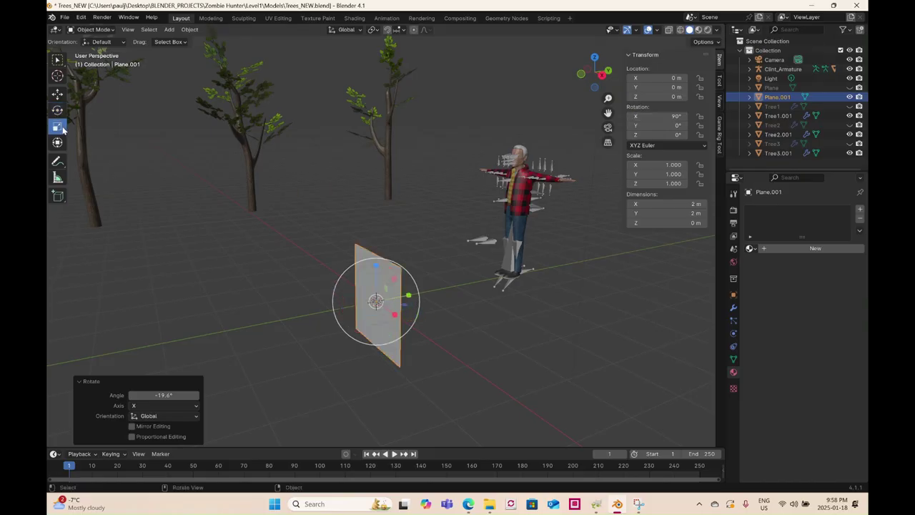
middle_drag(386, 286, 517, 241)
scroll(481, 237, up, 3)
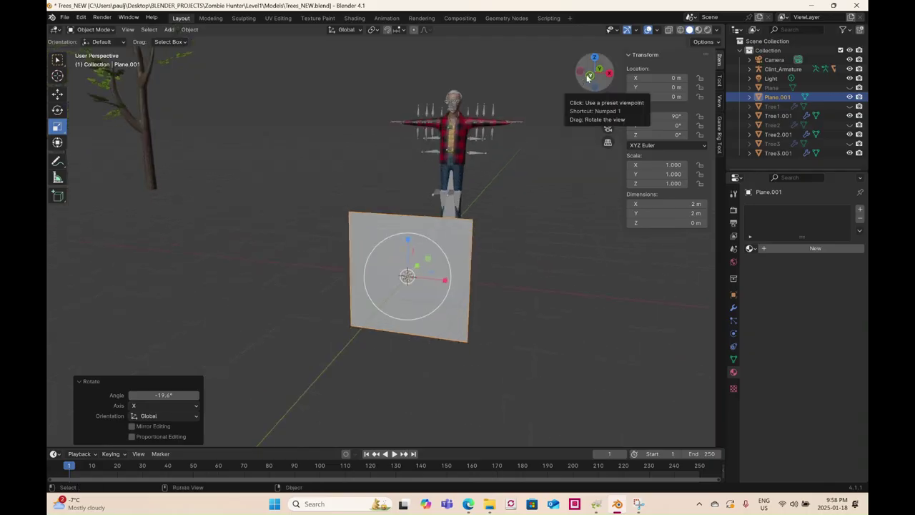
click(86, 29)
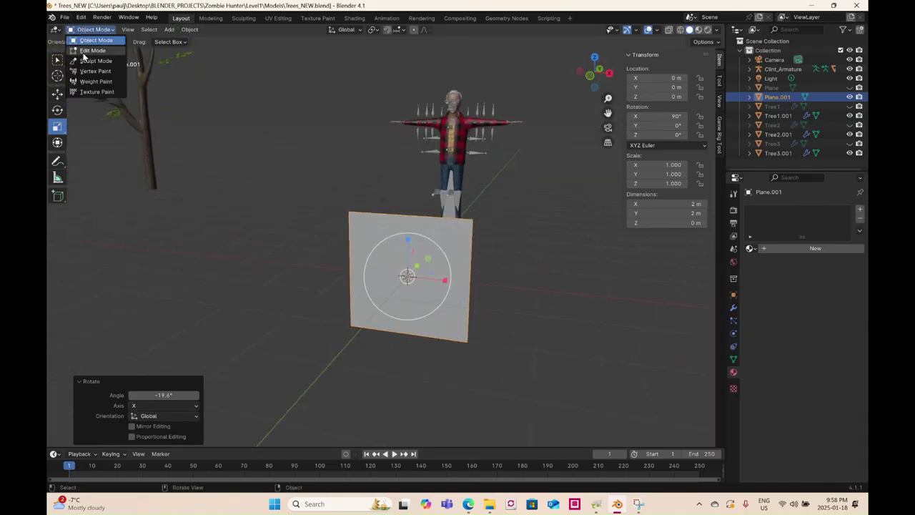
click(92, 51)
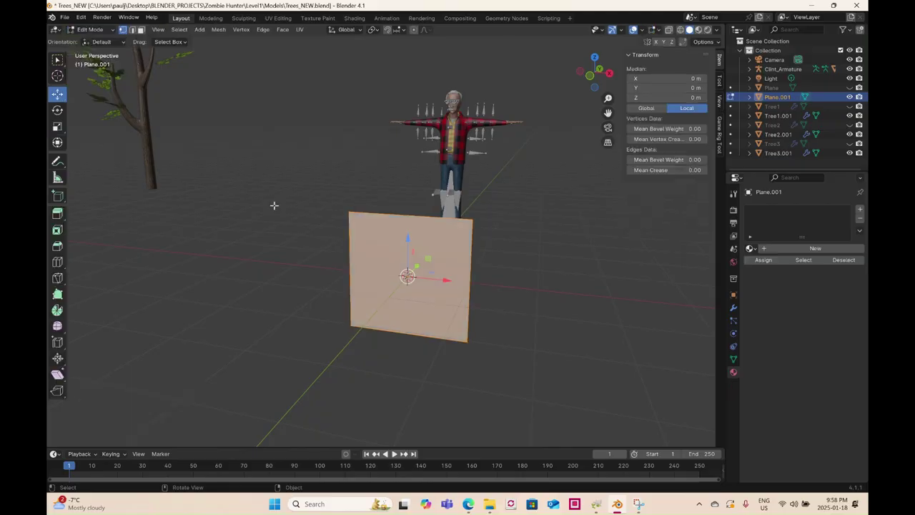
click(57, 126)
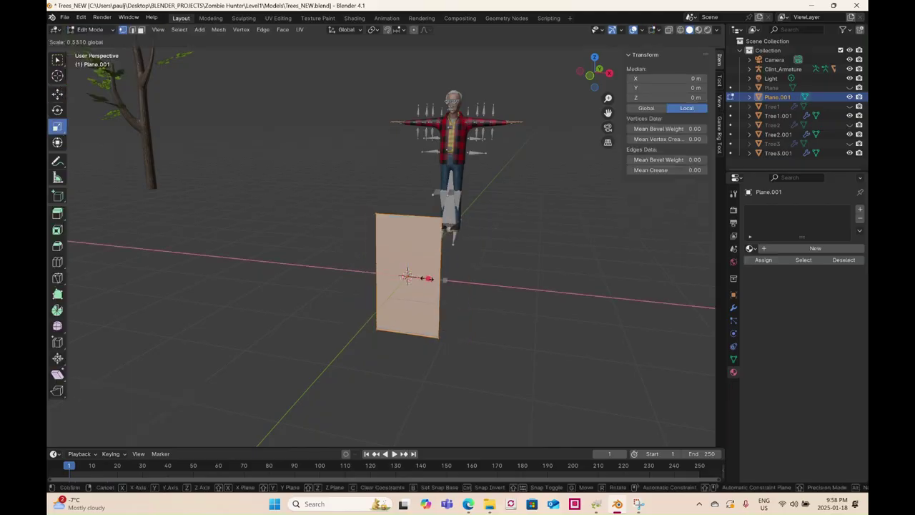
drag(445, 279, 408, 276)
- Raise the strip's bottom edge about 0.95 m in the front view so it sits just below ground level
drag(592, 77, 580, 81)
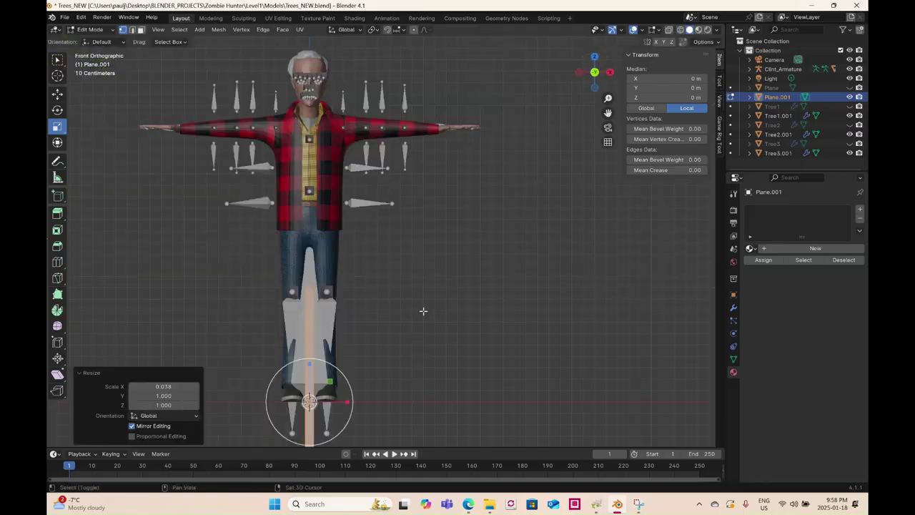
shift+middle_drag(422, 310, 478, 135)
click(57, 94)
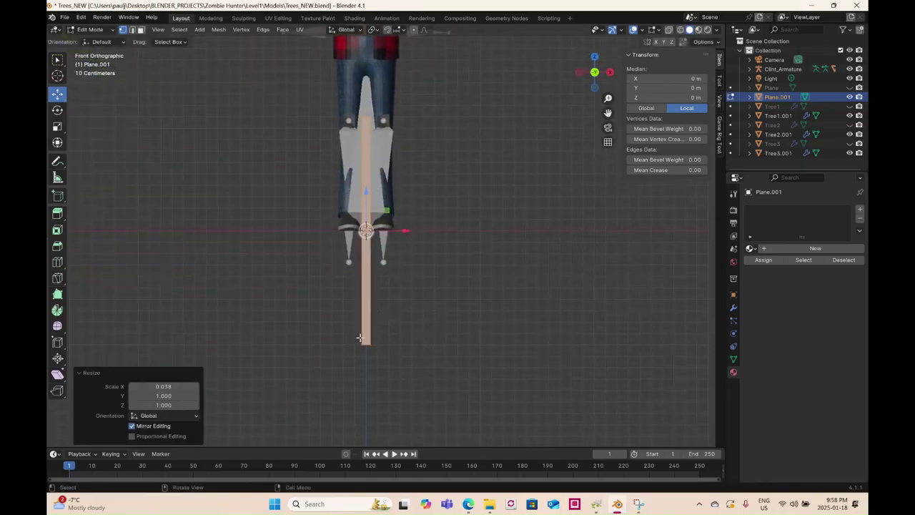
drag(337, 331, 391, 372)
drag(366, 304, 375, 193)
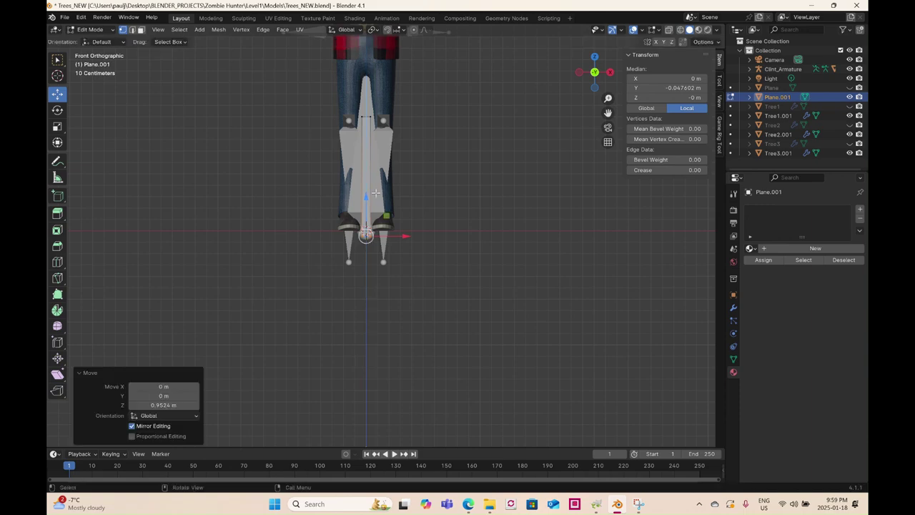
- Shorten the strip by lowering its top edge to about 0.49 m high
click(355, 119)
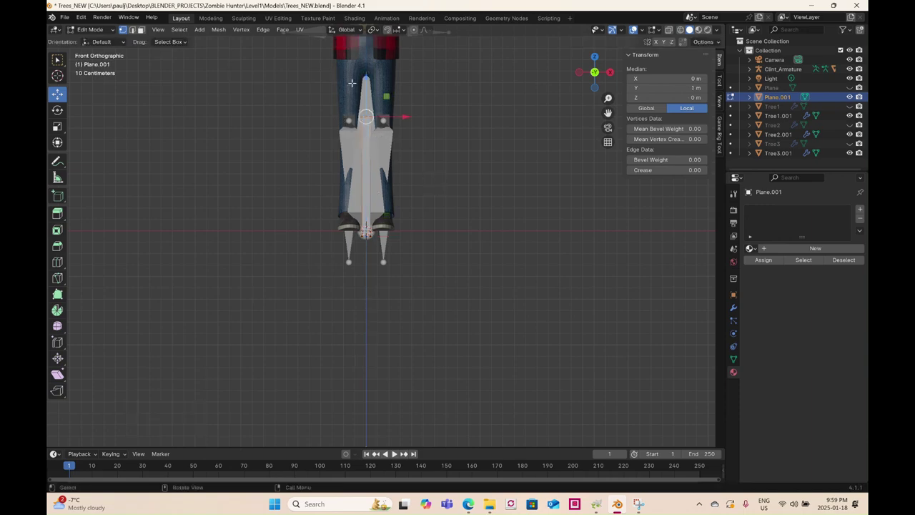
drag(365, 75, 366, 97)
scroll(441, 208, down, 3)
middle_drag(441, 208, 354, 314)
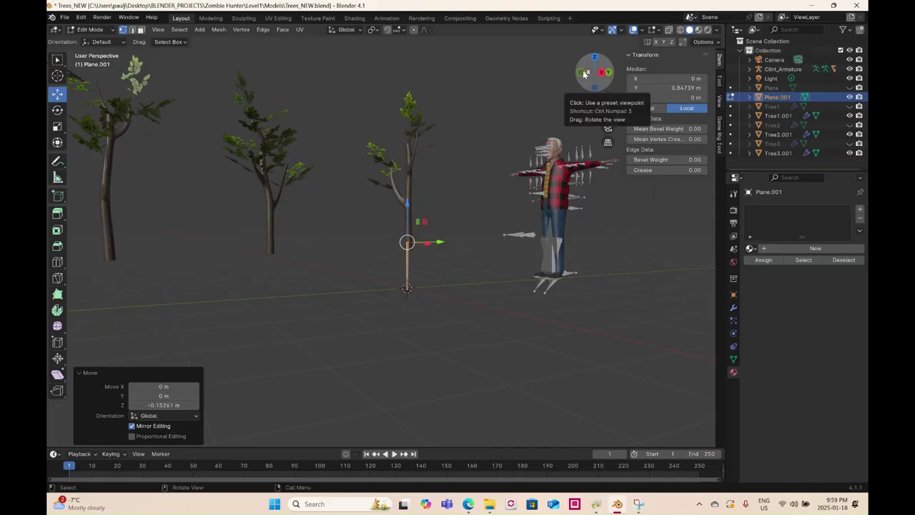
scroll(392, 264, up, 4)
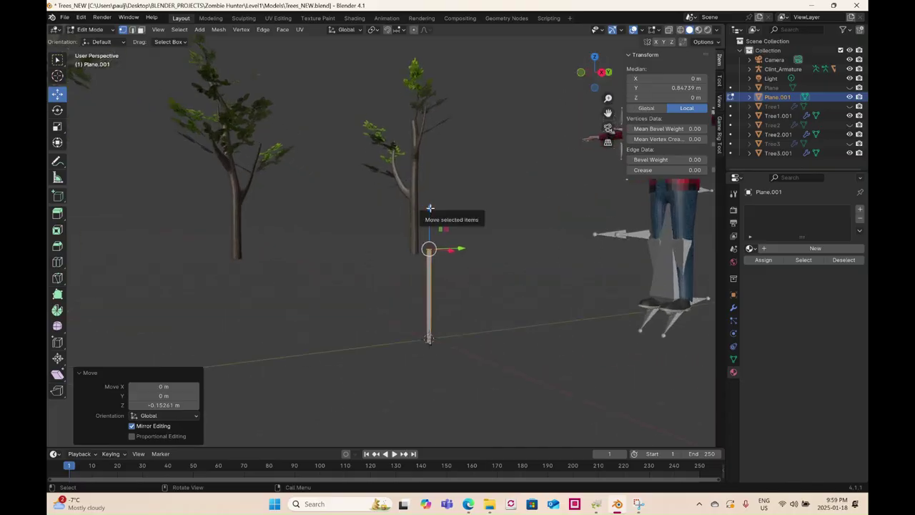
drag(430, 209, 429, 294)
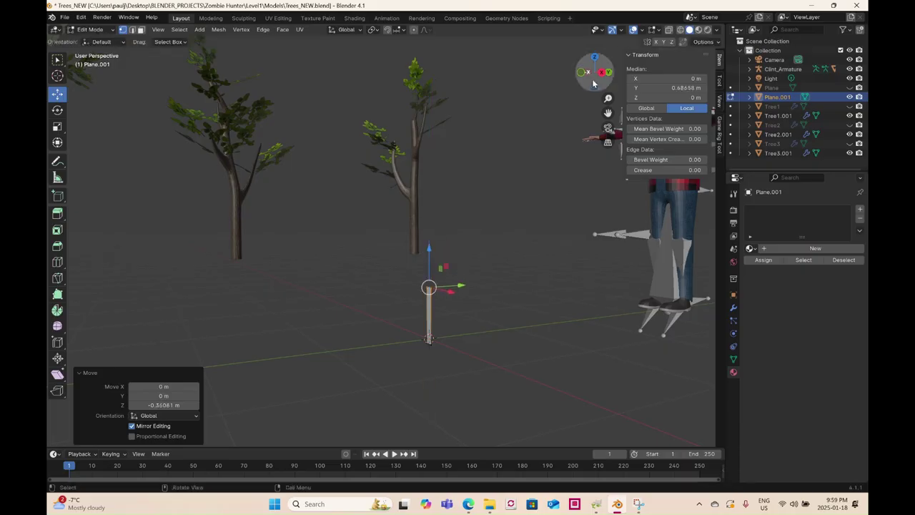
- Hide Clint_Armature and lower the strip's top edge slightly to about 0.46 m in the front view
click(602, 73)
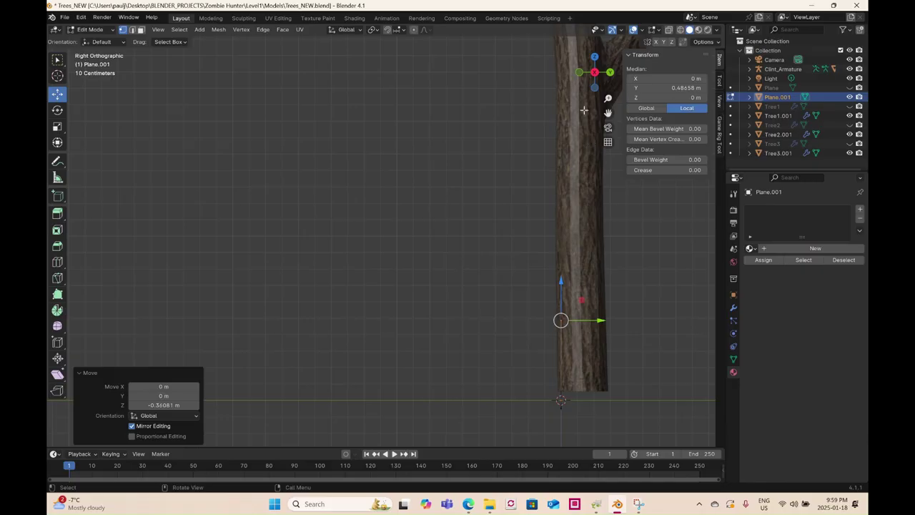
click(579, 72)
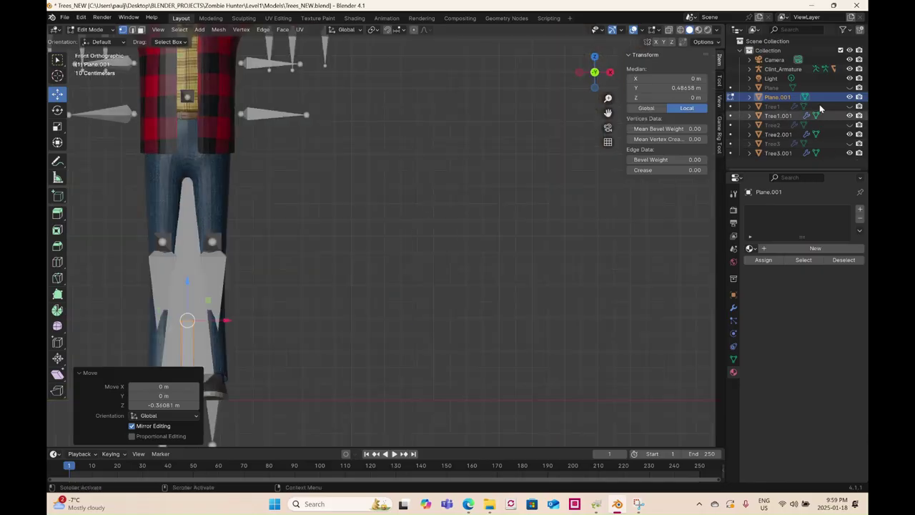
click(850, 69)
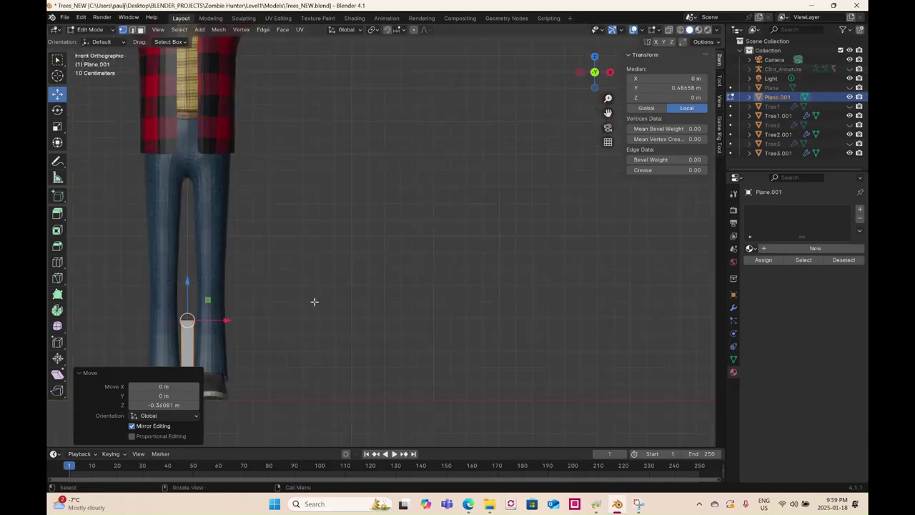
shift+middle_drag(321, 325, 484, 249)
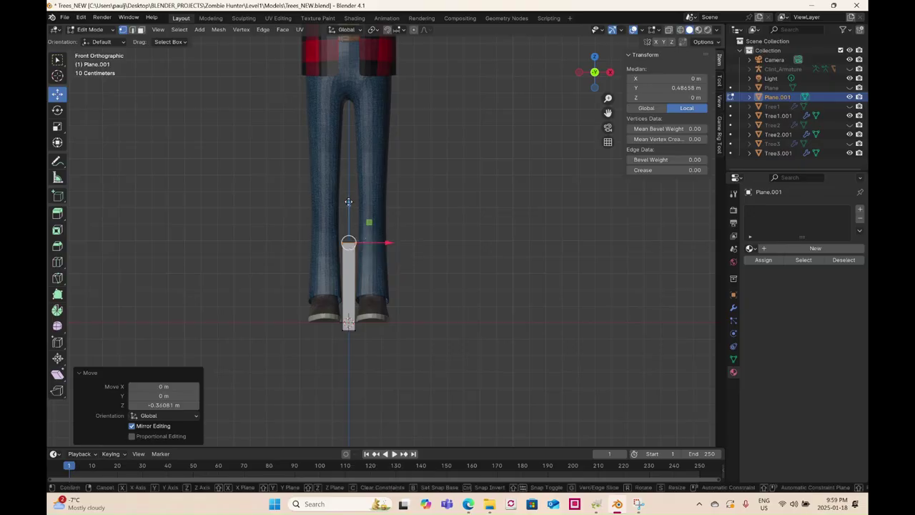
drag(346, 206, 346, 210)
- Extrude the strip's top edge and move the new edge about 0.07 m upward
click(132, 29)
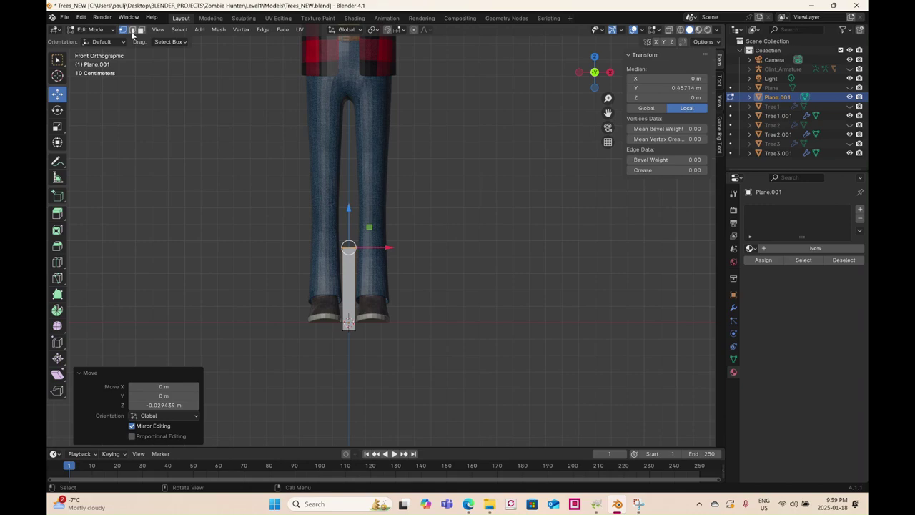
scroll(365, 250, up, 3)
right_click(367, 231)
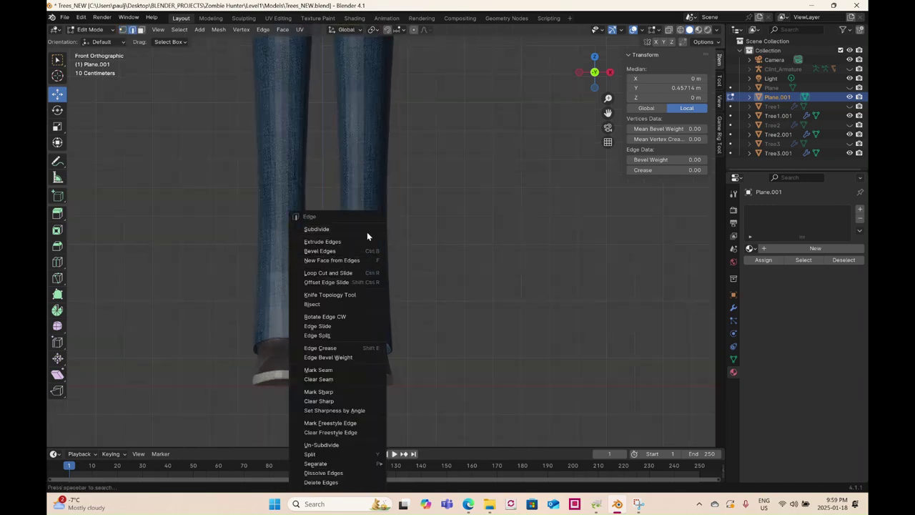
click(365, 238)
right_click(368, 249)
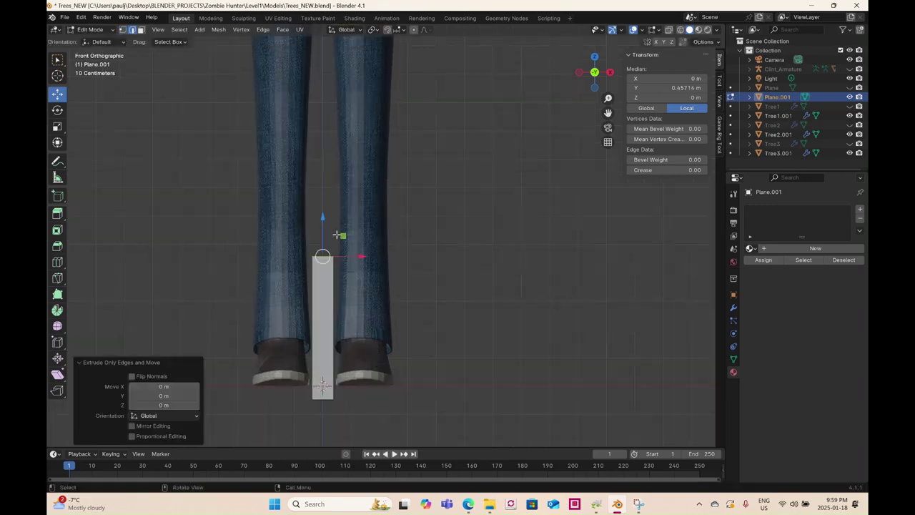
drag(325, 222, 326, 197)
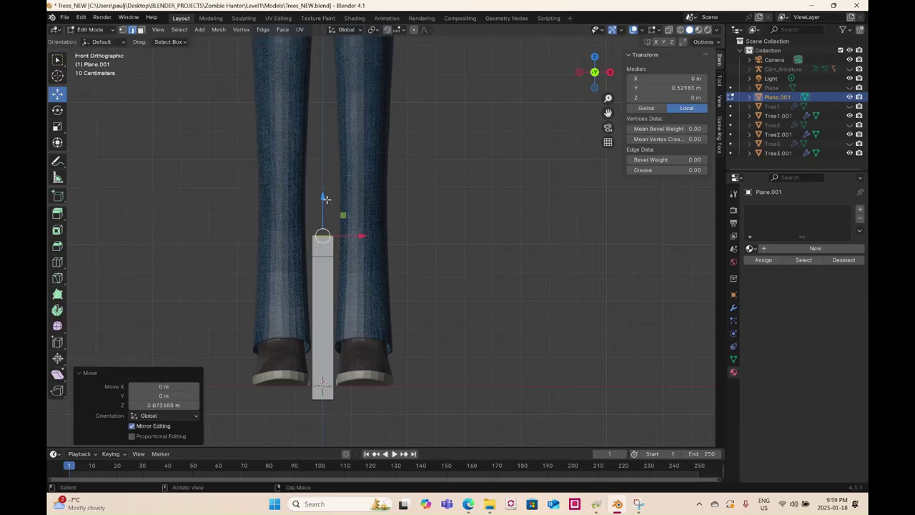
- Merge the two top vertices of the strip at their center to form a pointed tip
click(123, 29)
right_click(440, 195)
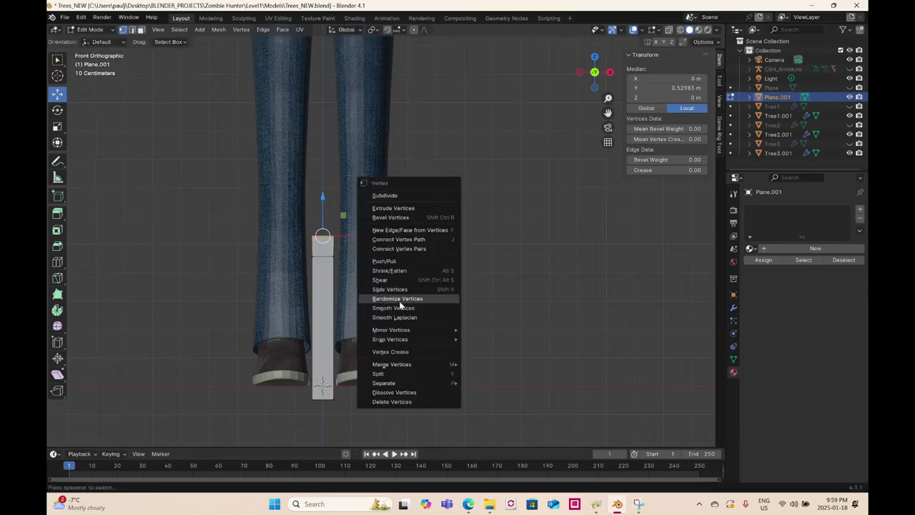
mouse_move(422, 365)
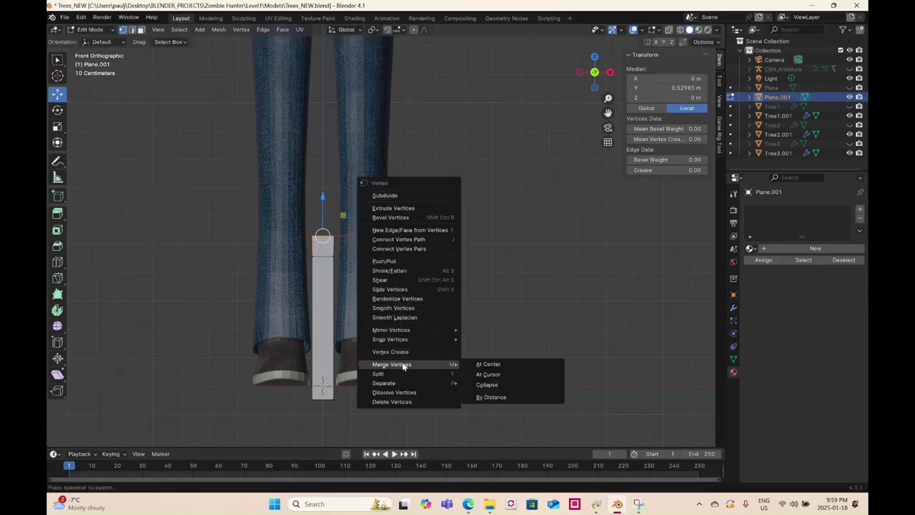
click(523, 365)
- Select the strip's body below the tip and scale it to about 0.323 along X
drag(287, 250, 352, 263)
drag(297, 248, 393, 436)
click(57, 126)
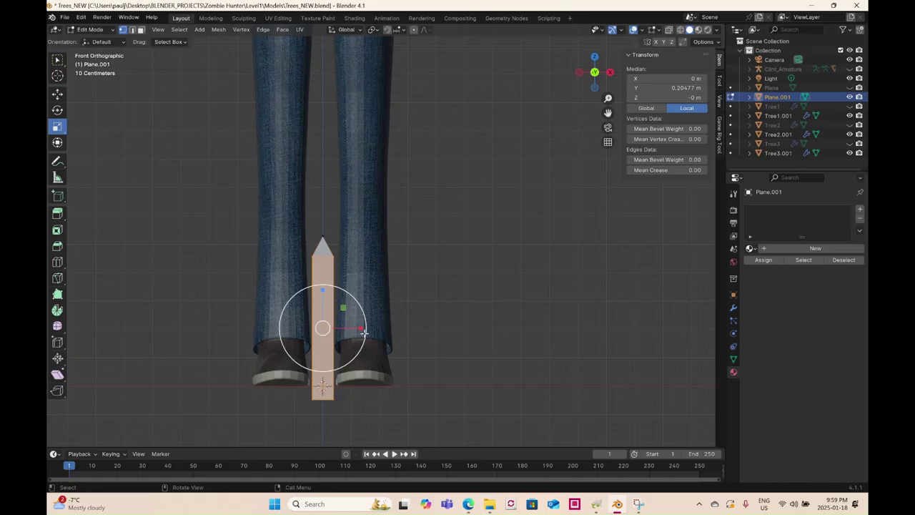
drag(364, 332, 336, 328)
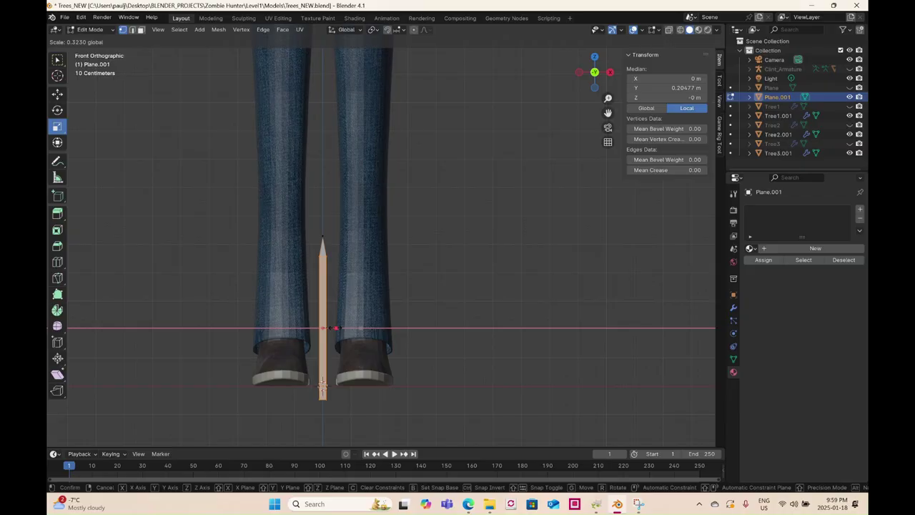
drag(335, 328, 335, 328)
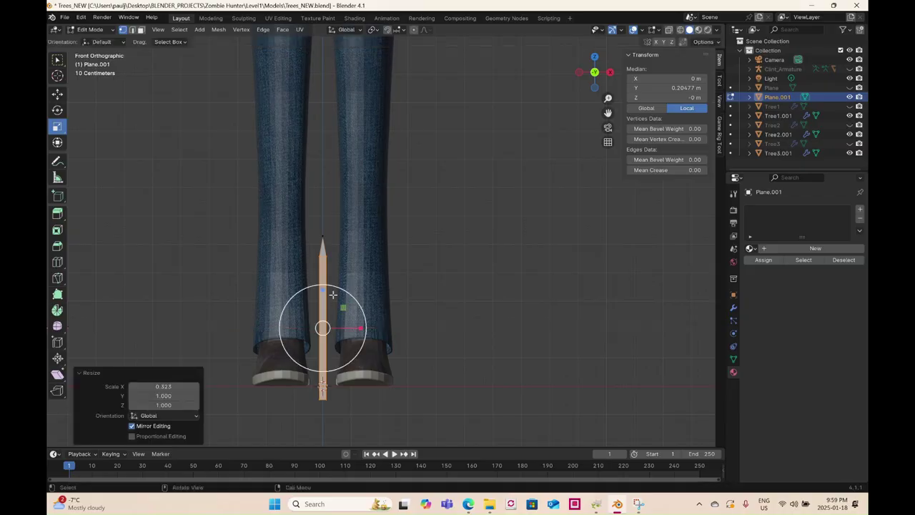
- Select the edge just below the tip and scale it to about 0.8 along X
scroll(333, 292, up, 3)
click(272, 261)
shift+middle_drag(353, 304, 388, 230)
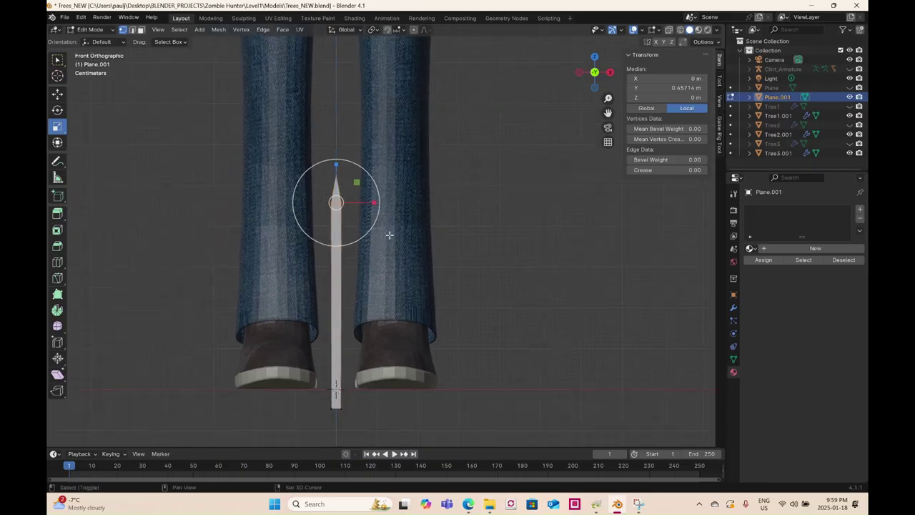
drag(375, 203, 367, 203)
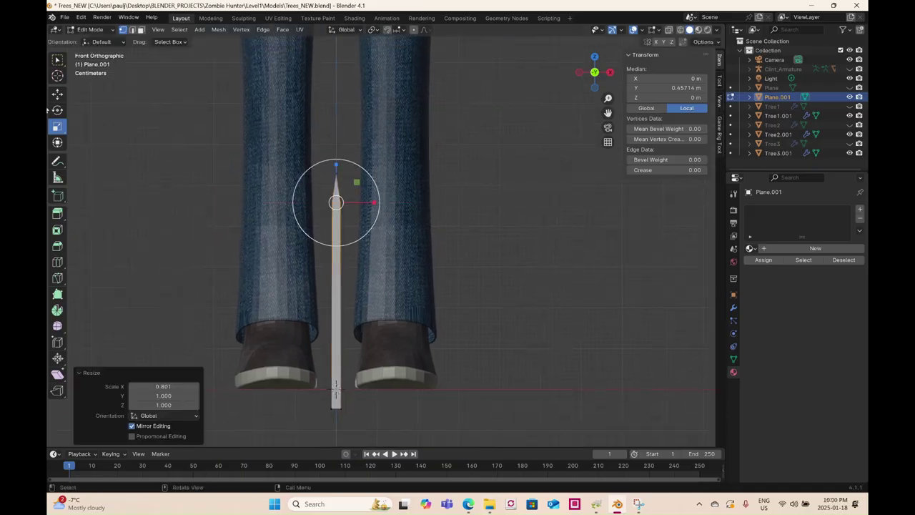
- Move the edge below the tip up about 0.03 m and scale it uniformly to about 0.73
key(shift+space)
key(g)
drag(337, 163, 336, 149)
click(57, 127)
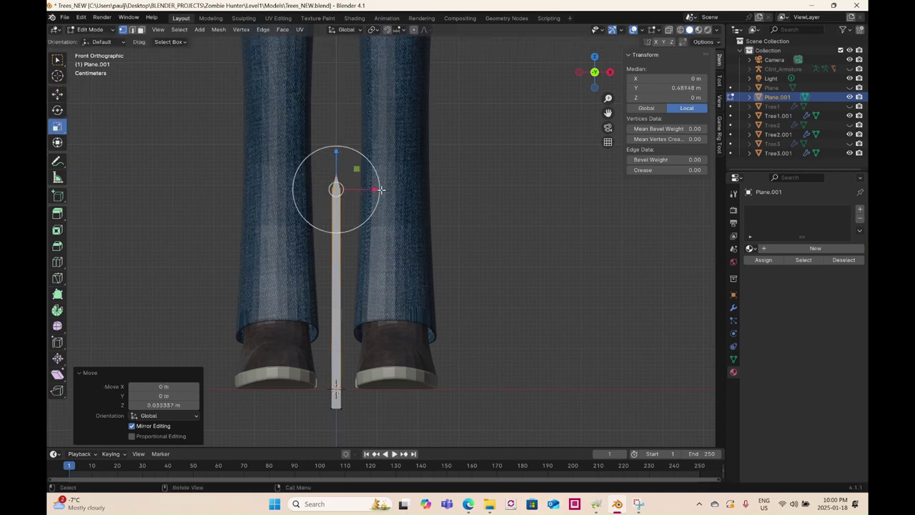
drag(378, 190, 366, 190)
- Add four loop cuts across the strip, one of them near ground level, plus one centered cut along its length
click(57, 262)
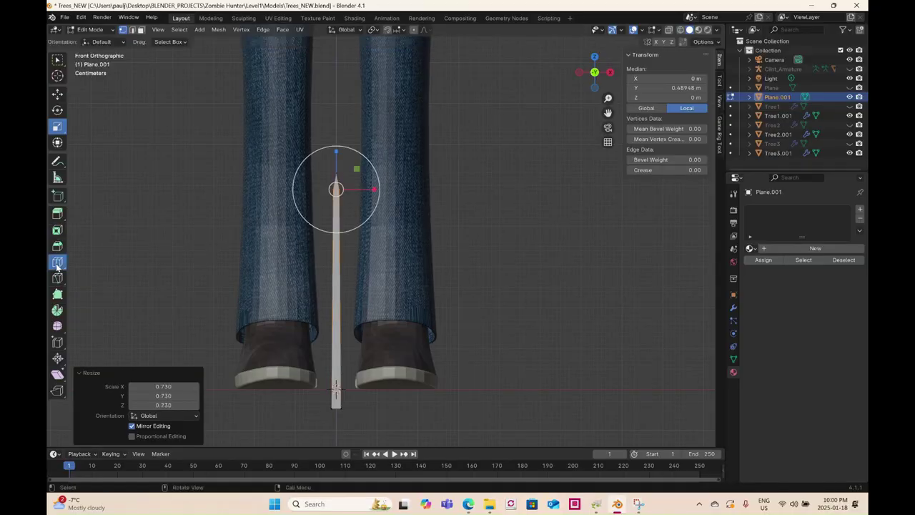
drag(348, 303, 321, 355)
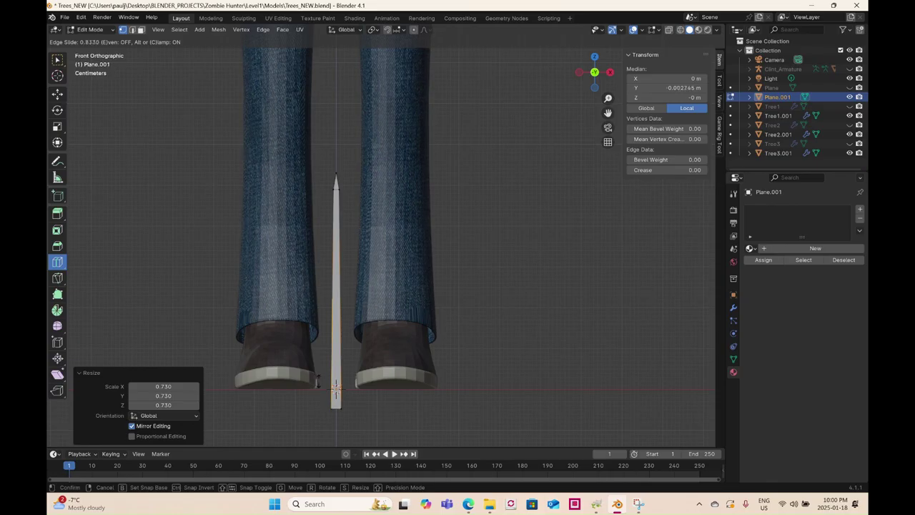
drag(315, 355, 351, 335)
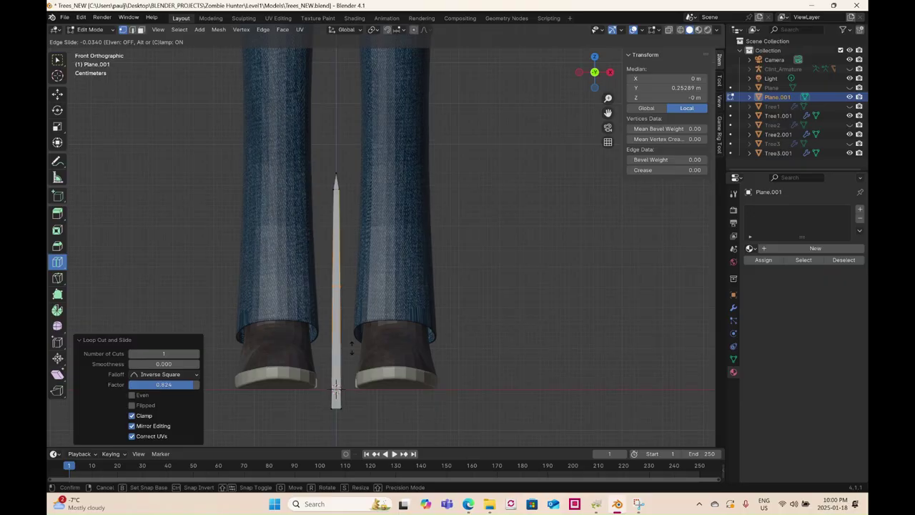
right_click(351, 347)
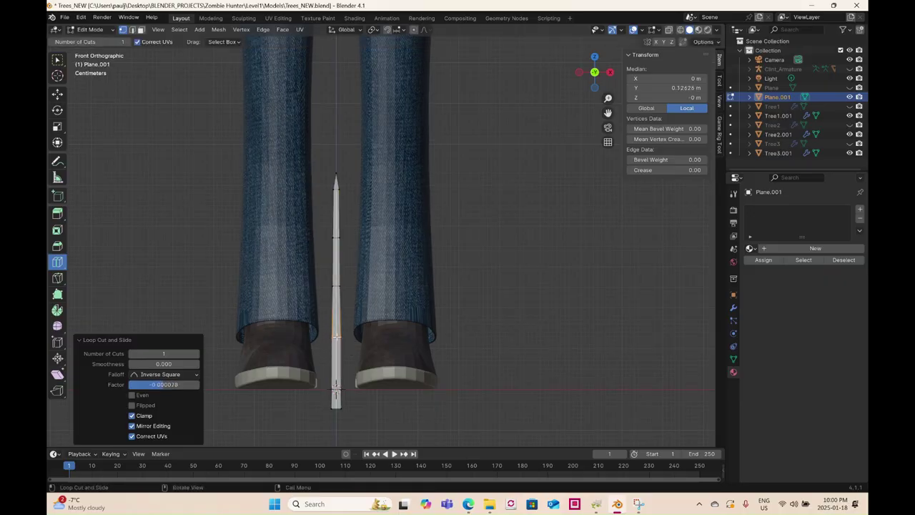
drag(336, 337, 336, 336)
right_click(336, 337)
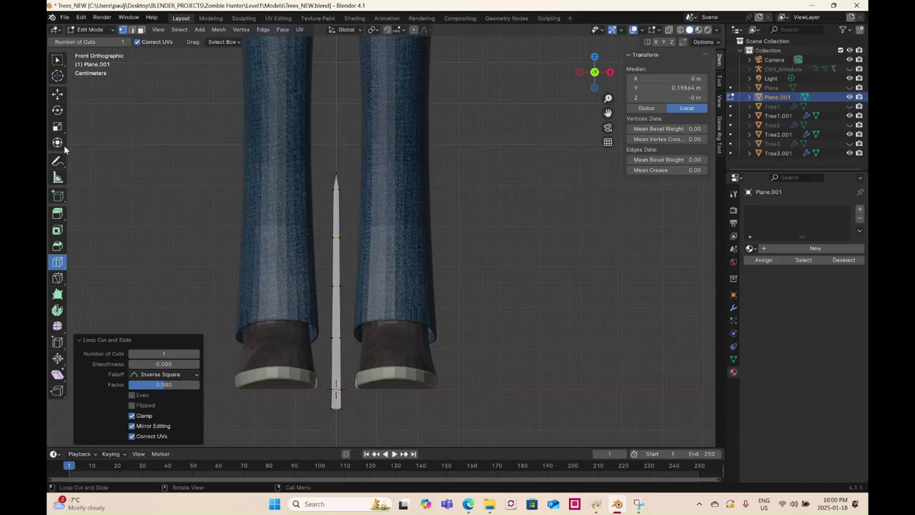
- Extend the strip below ground by lowering its bottom edge about 0.07 m and a further 0.12 m
click(57, 93)
shift+middle_drag(336, 429, 340, 360)
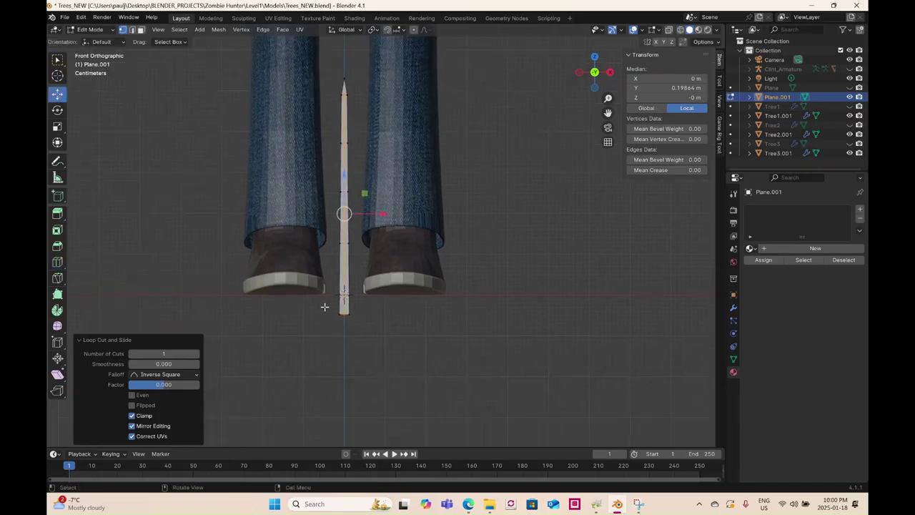
drag(322, 305, 372, 339)
drag(346, 276, 342, 305)
click(58, 263)
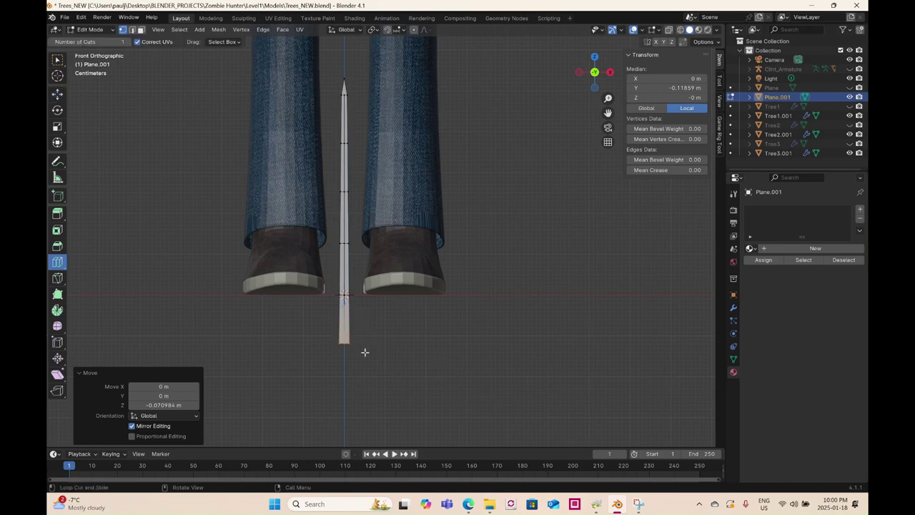
click(57, 94)
drag(341, 305, 343, 355)
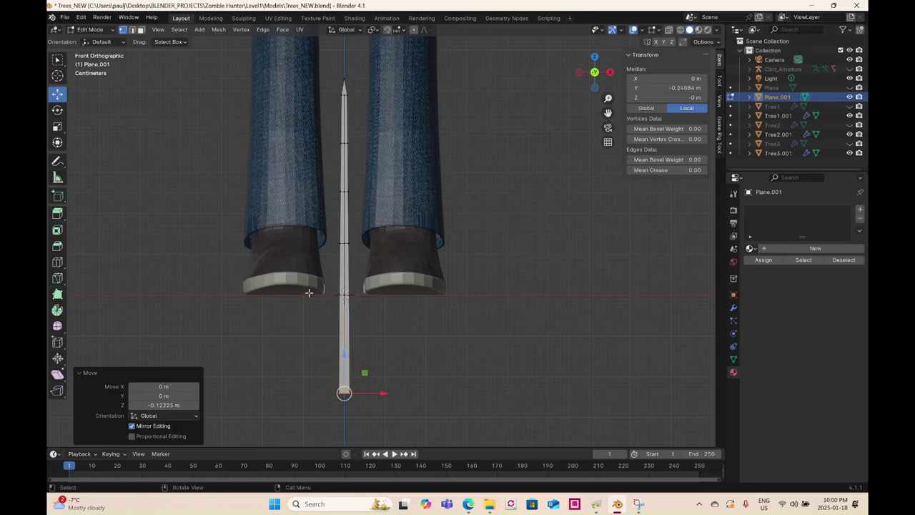
- Add a centered loop cut across the strip's below-ground section
click(344, 341)
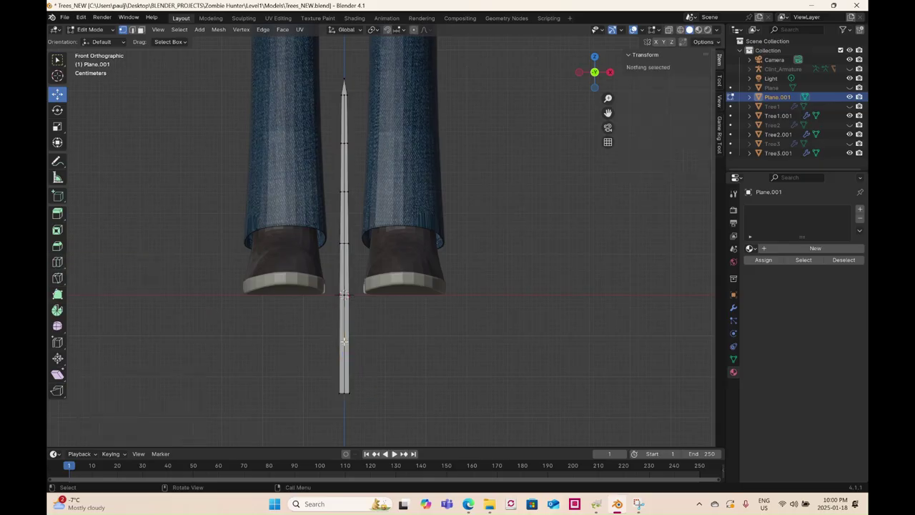
click(57, 262)
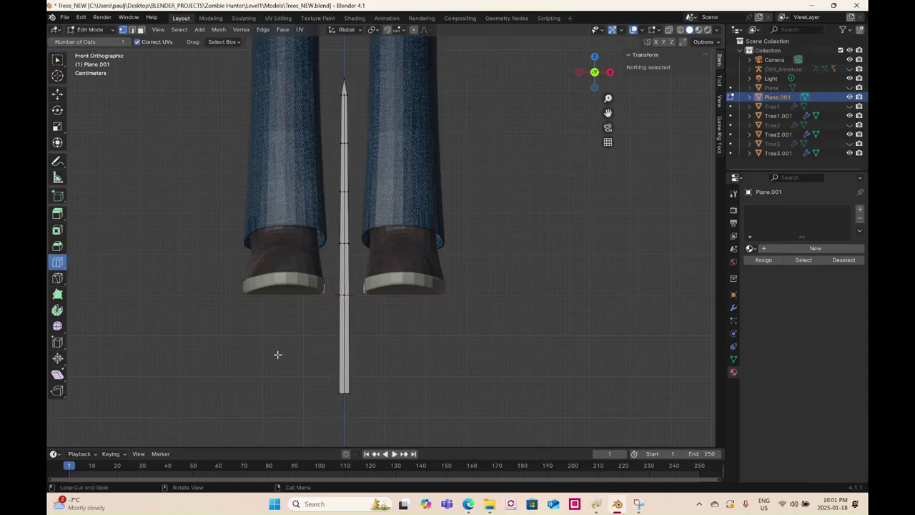
click(327, 341)
click(57, 94)
middle_drag(404, 236, 386, 255)
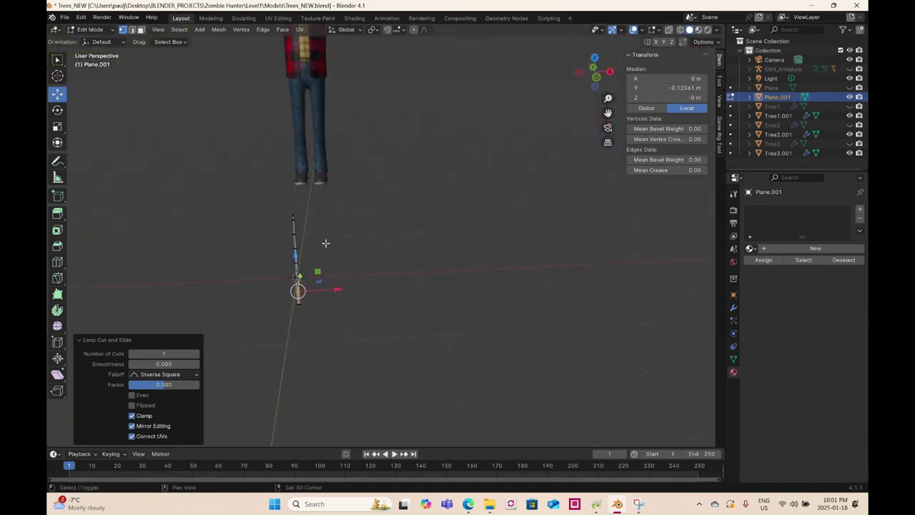
middle_drag(323, 243, 388, 248)
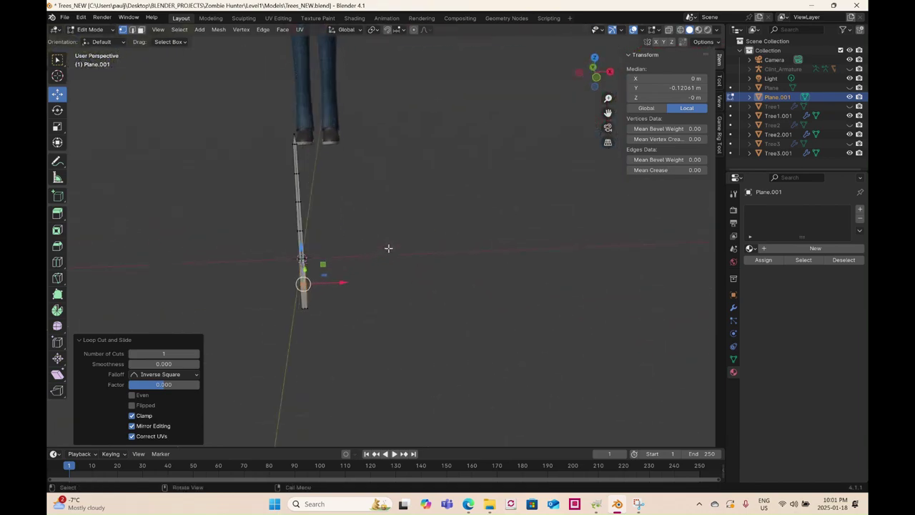
- Switch to the UV Editing workspace and select all of the strip's UV faces
click(277, 18)
scroll(208, 243, down, 3)
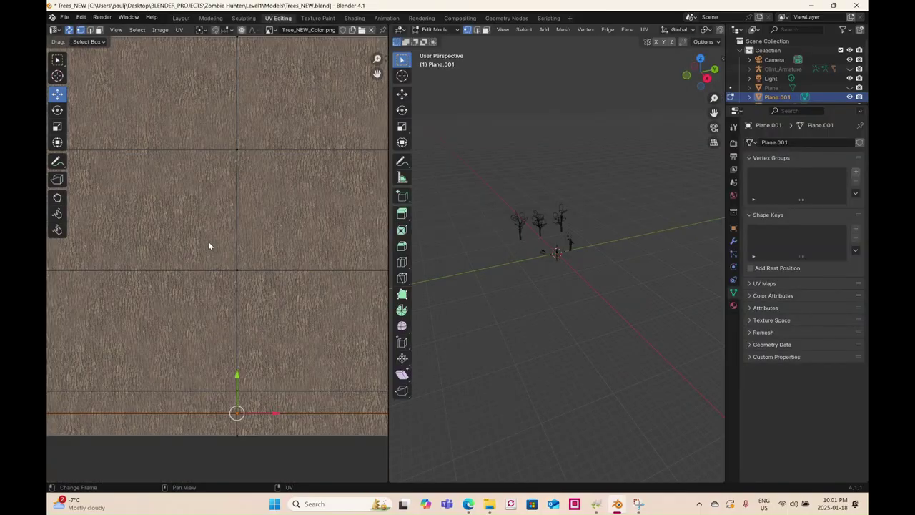
click(98, 30)
scroll(196, 175, down, 1)
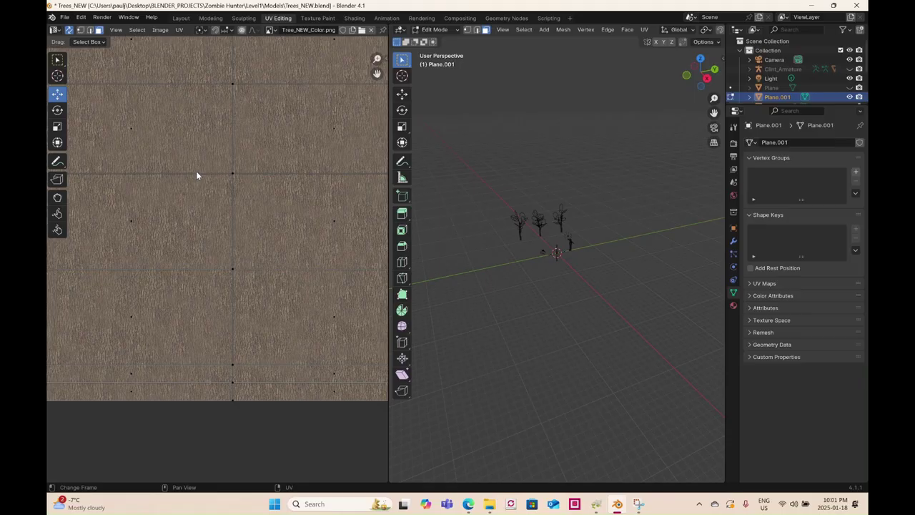
scroll(186, 171, down, 5)
drag(150, 159, 340, 332)
- Unwrap the strip's selected faces with the standard Unwrap method
right_click(539, 293)
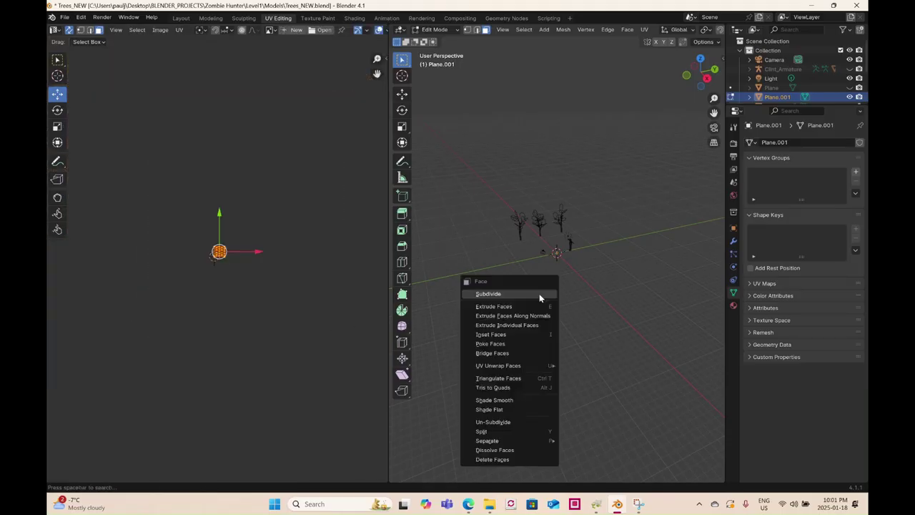
mouse_move(529, 365)
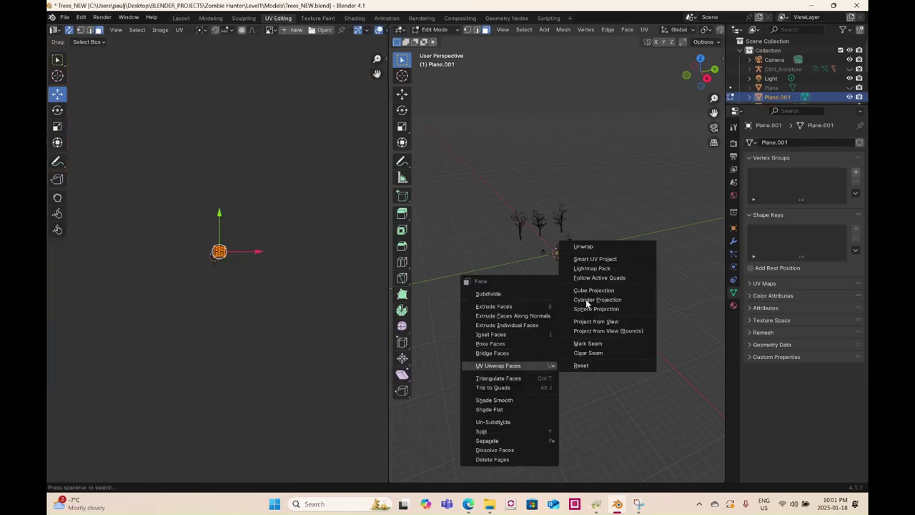
click(597, 248)
scroll(235, 260, up, 4)
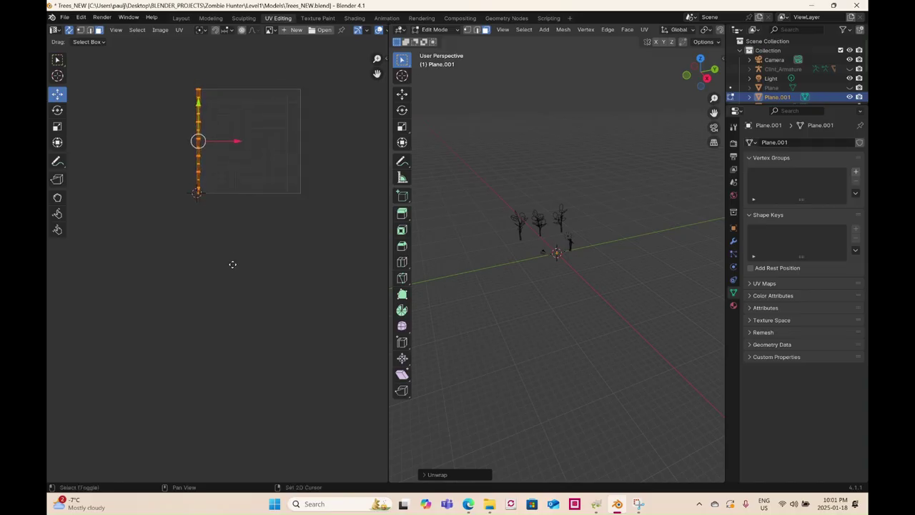
- Project the strip's UVs from the front orthographic view
click(689, 76)
scroll(588, 261, up, 10)
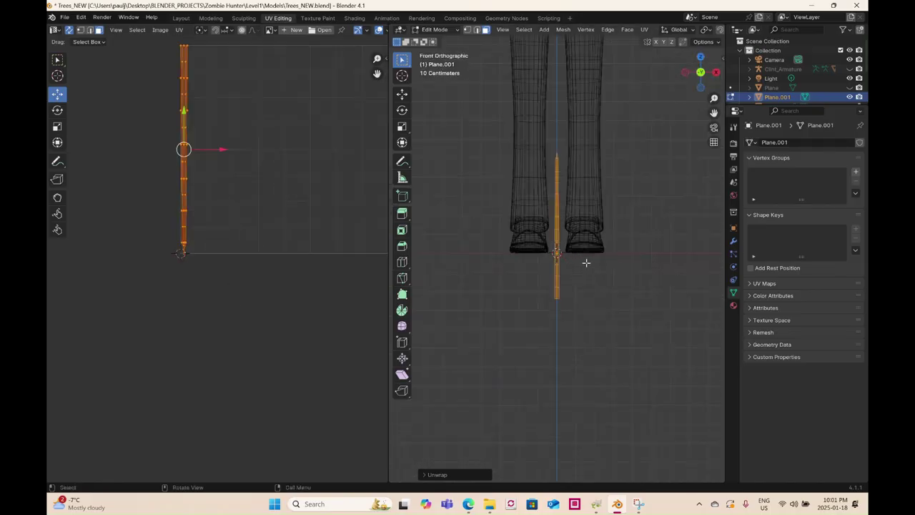
scroll(586, 262, up, 3)
key(ctrl+f)
mouse_move(588, 263)
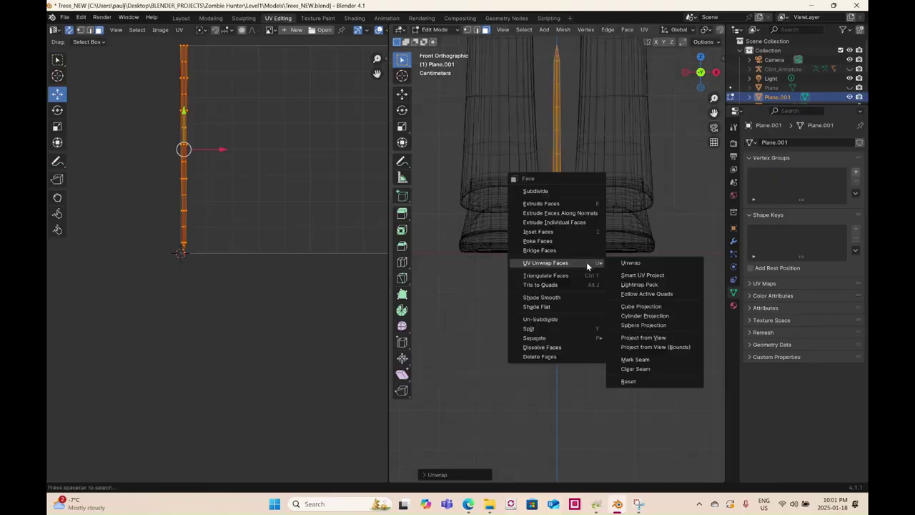
click(648, 337)
middle_drag(374, 210, 335, 268)
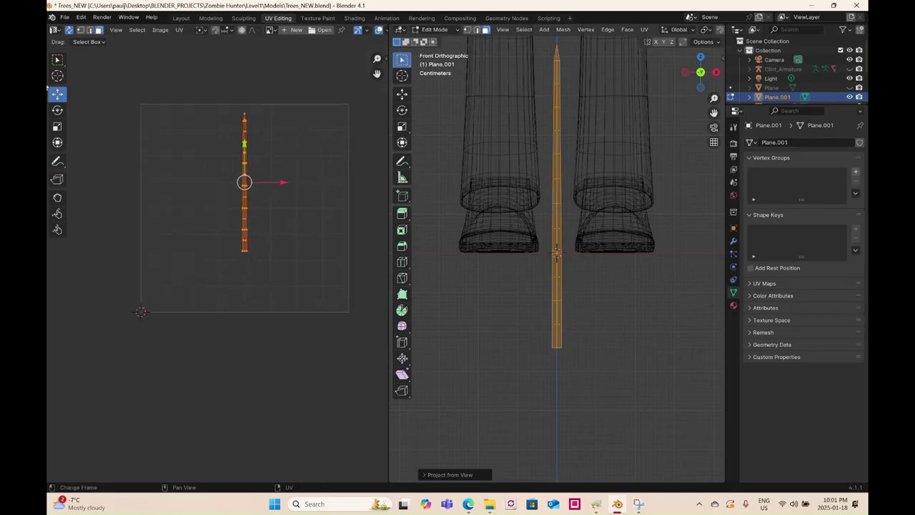
- Enlarge the strip's UV island and move it down about 0.12 so it fits inside the UV square
click(57, 126)
drag(262, 164, 279, 160)
click(57, 93)
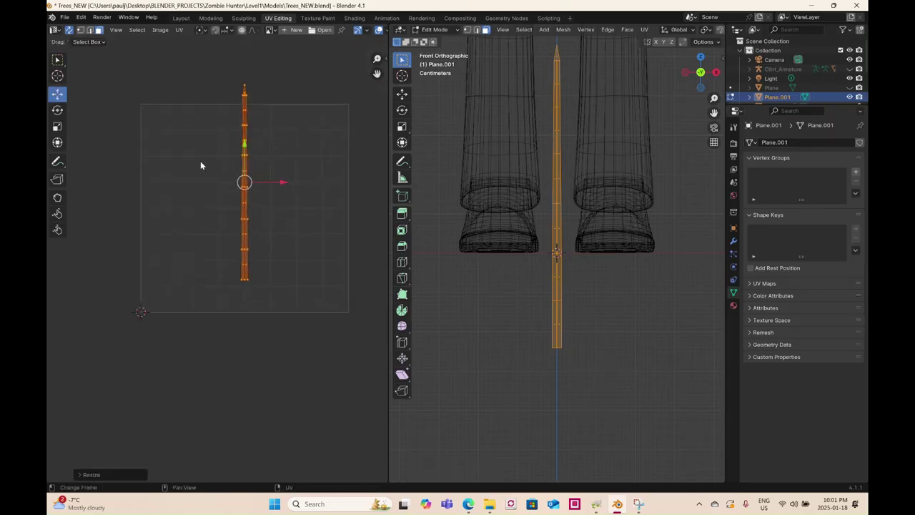
drag(247, 186, 245, 210)
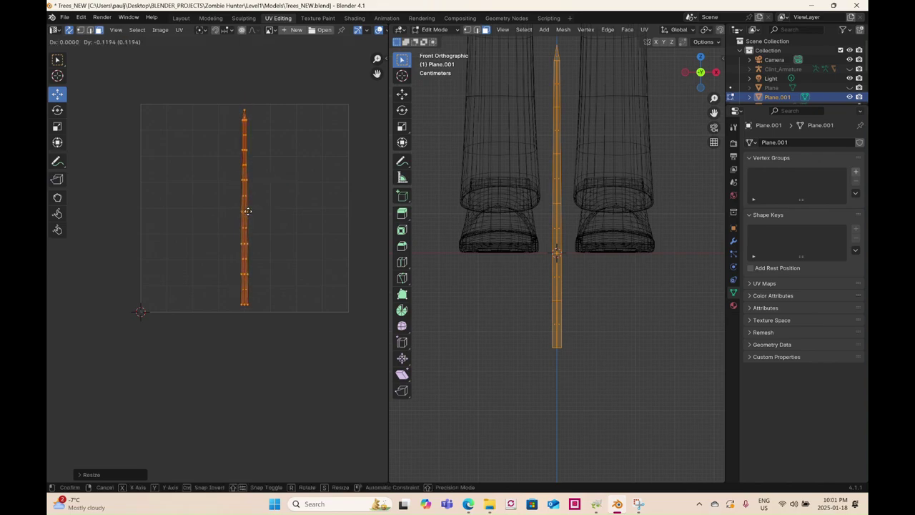
- Start exporting the UV layout as a PNG with the size set to 500 x 500
click(179, 30)
click(194, 308)
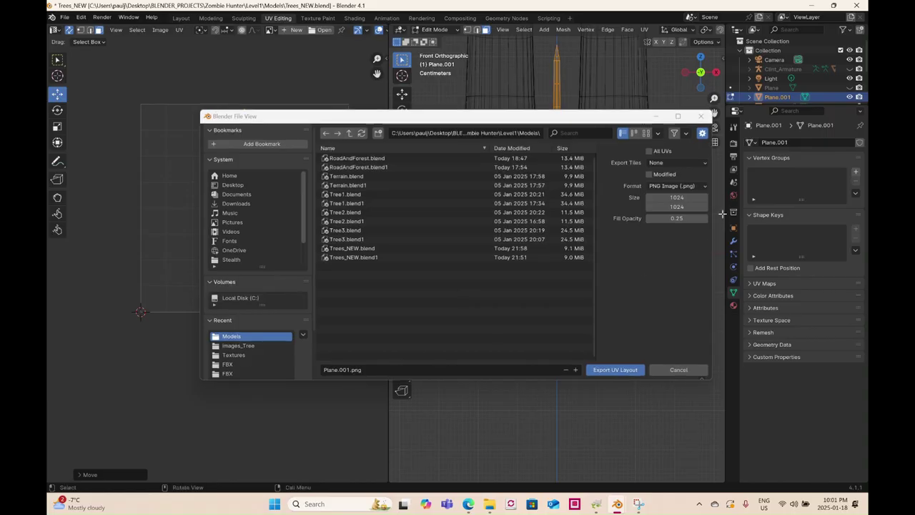
click(668, 198)
text(500)
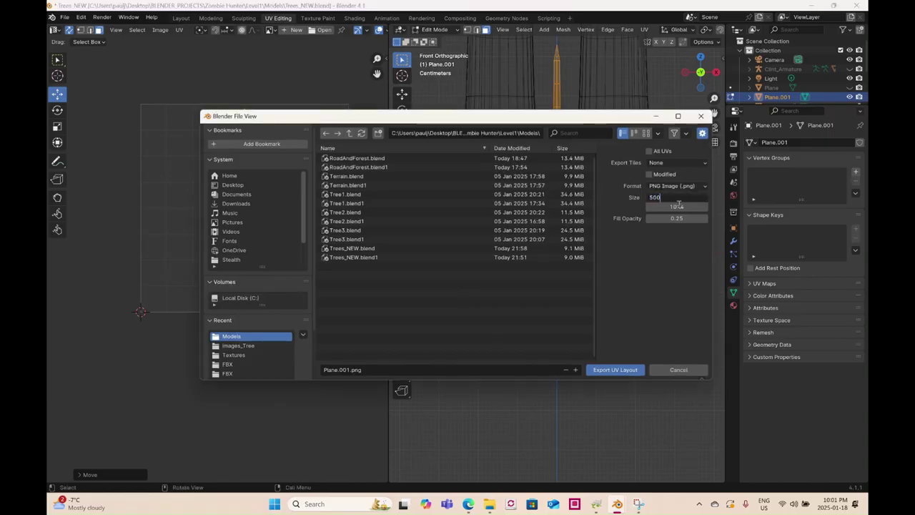
key(Tab)
text(500)
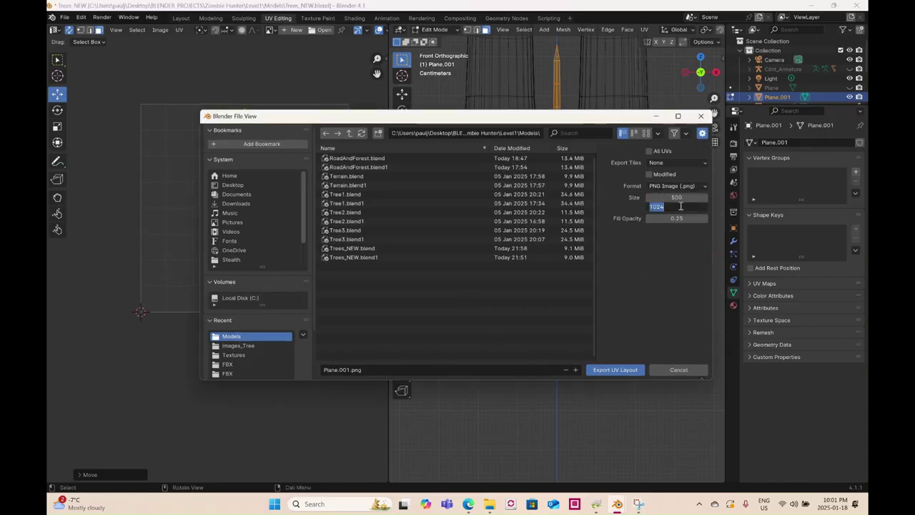
key(Return)
- Export the UV layout into the Level1 Textures folder under the file name Grass_UVLayout.png
click(350, 133)
click(349, 201)
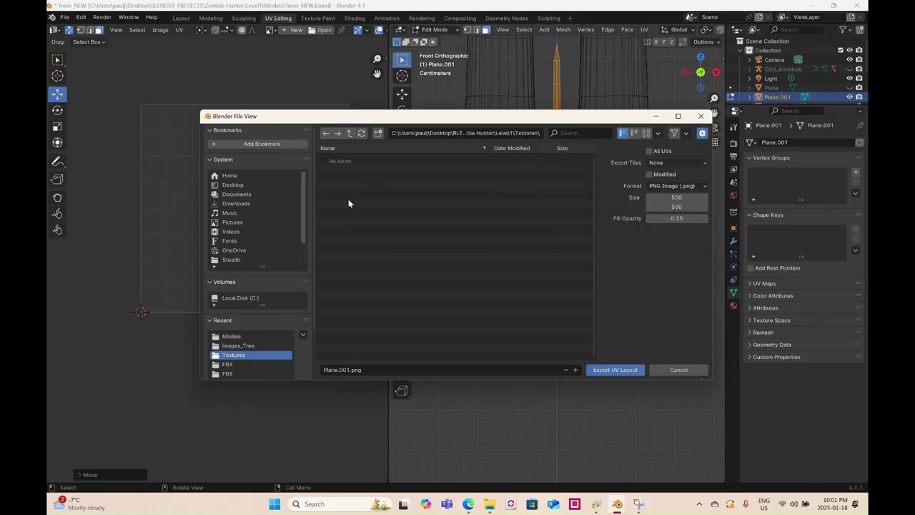
click(354, 370)
key(BackSpace)
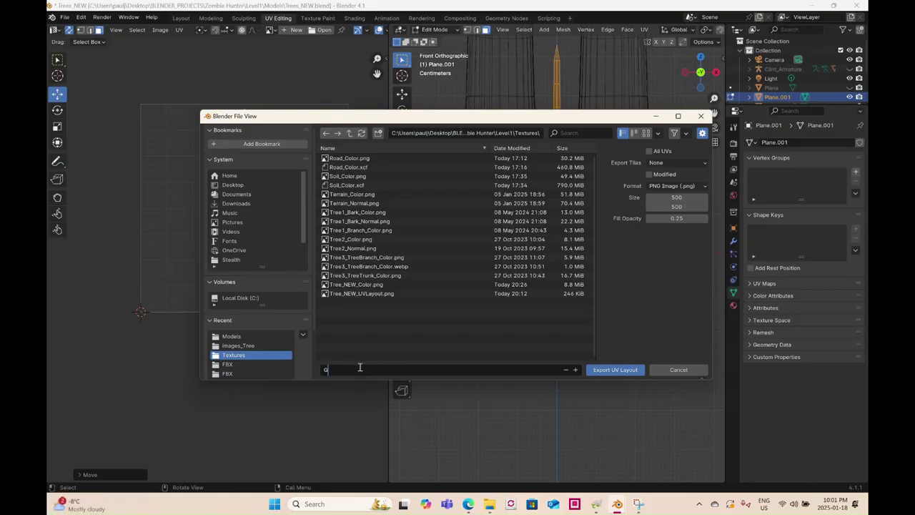
text(Grass_UVLayout.png)
click(621, 370)
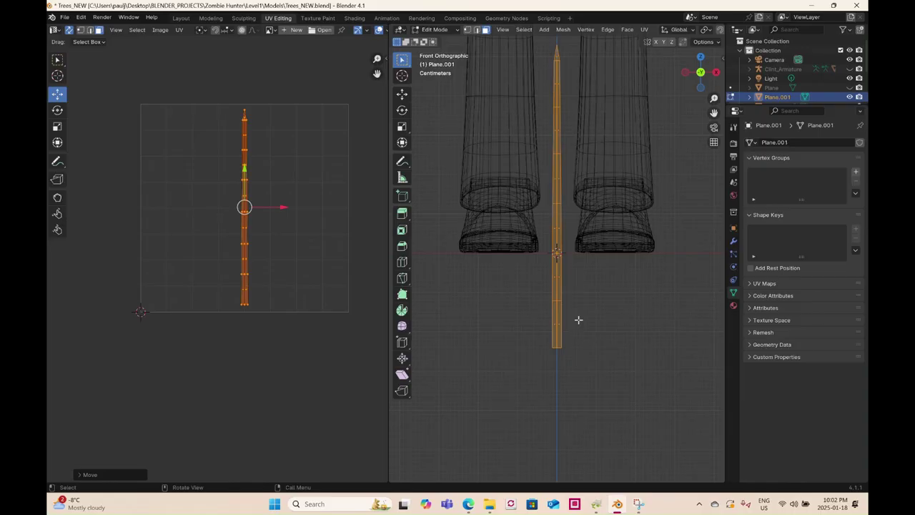
- Switch to GIMP and close the Branch_Color, Bark_01 and Tree_NEW_Color images, discarding the unsaved changes to Branch_Color
click(600, 511)
click(193, 33)
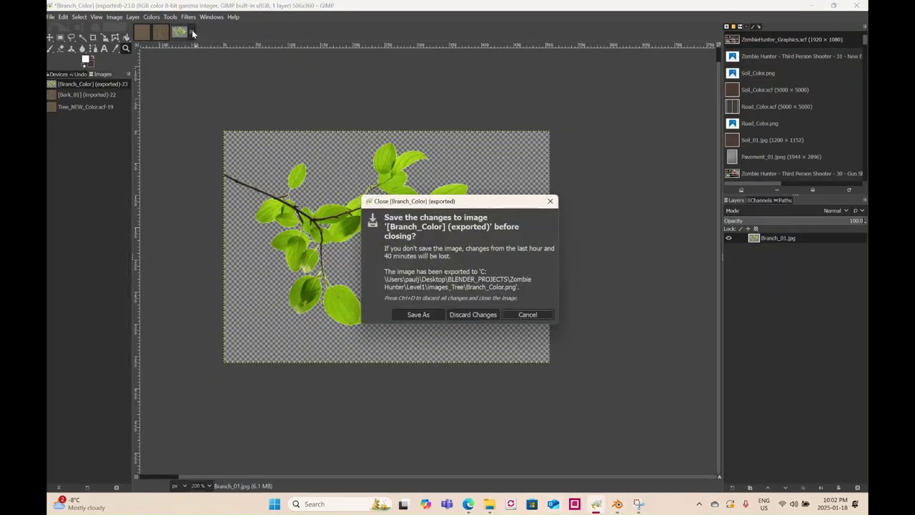
click(474, 314)
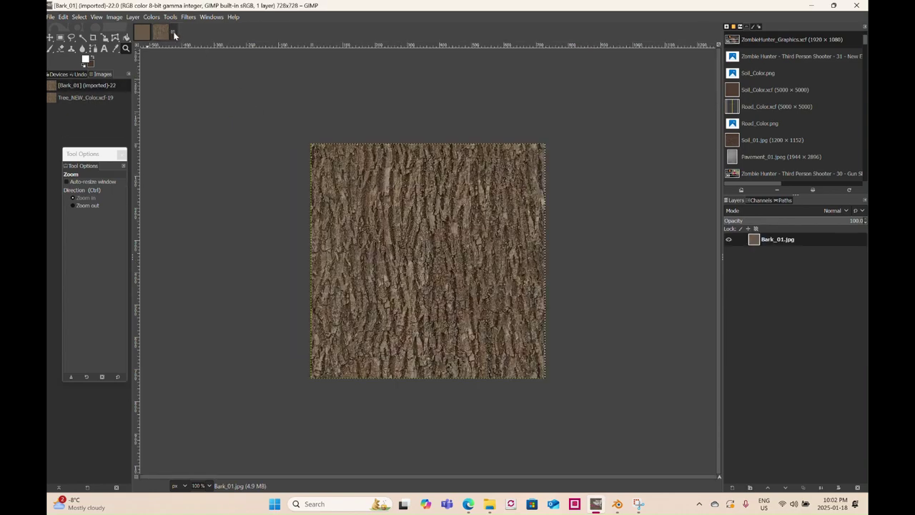
click(173, 32)
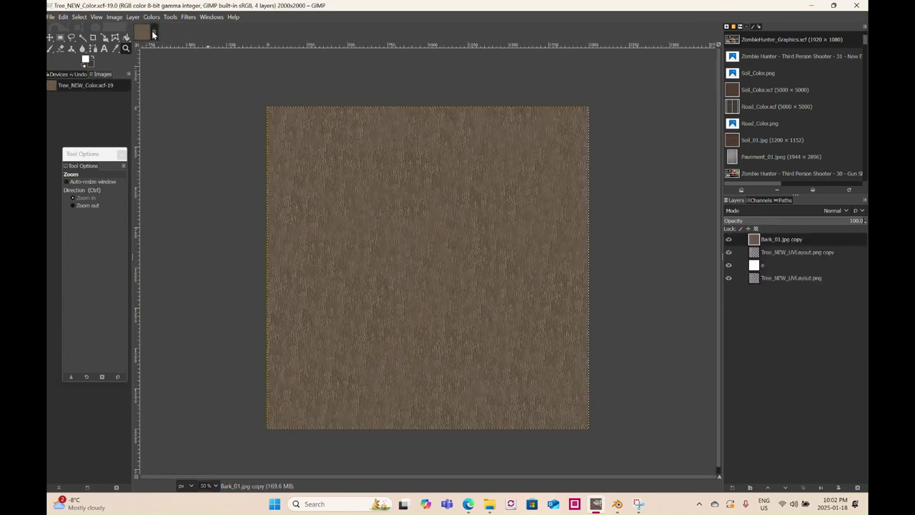
click(152, 33)
- Open Grass_UVLayout.png from the Level1 Textures folder
click(50, 16)
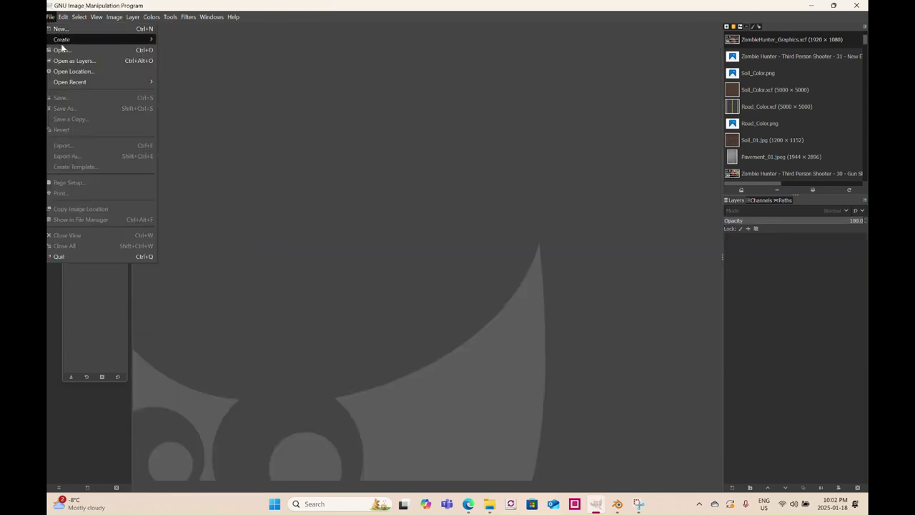
click(61, 49)
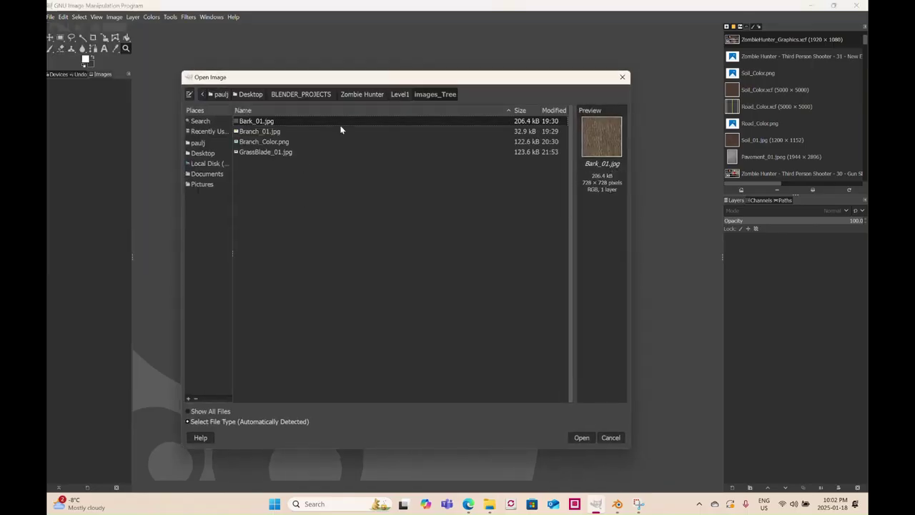
click(397, 94)
double_click(255, 173)
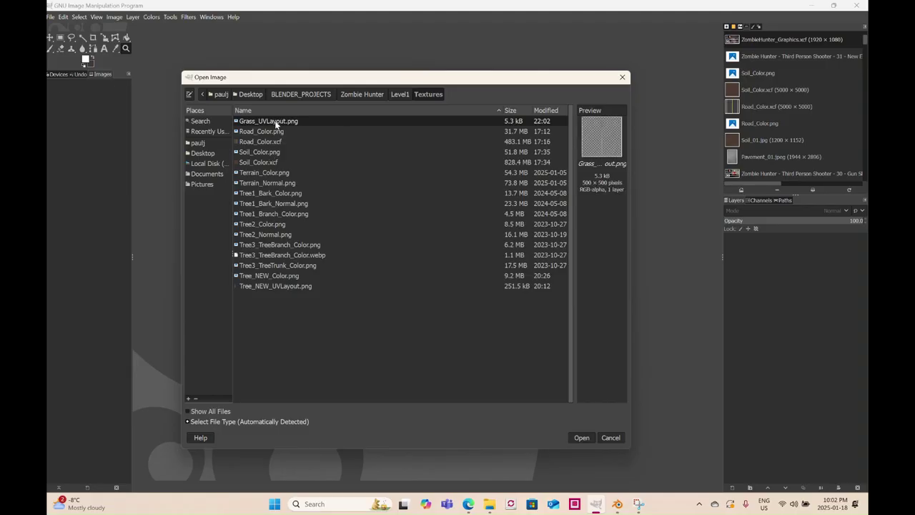
double_click(275, 121)
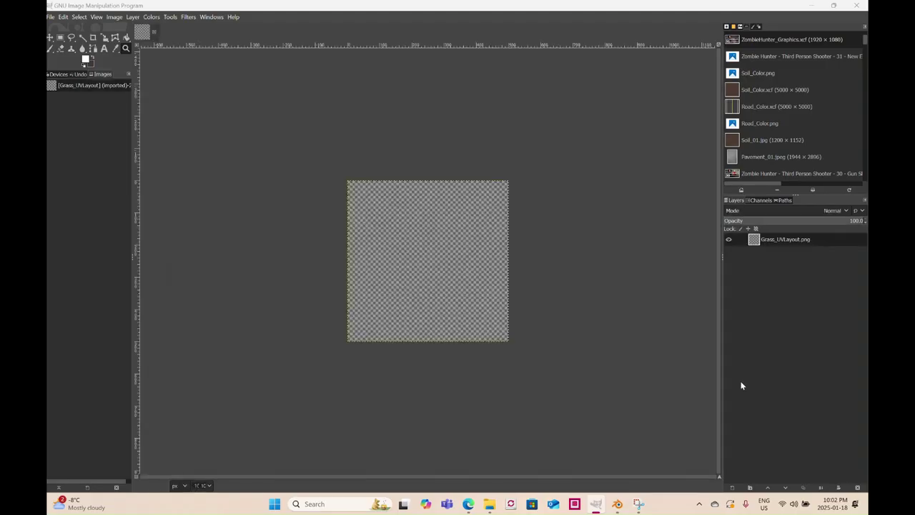
- Duplicate the Grass_UVLayout.png layer
click(732, 487)
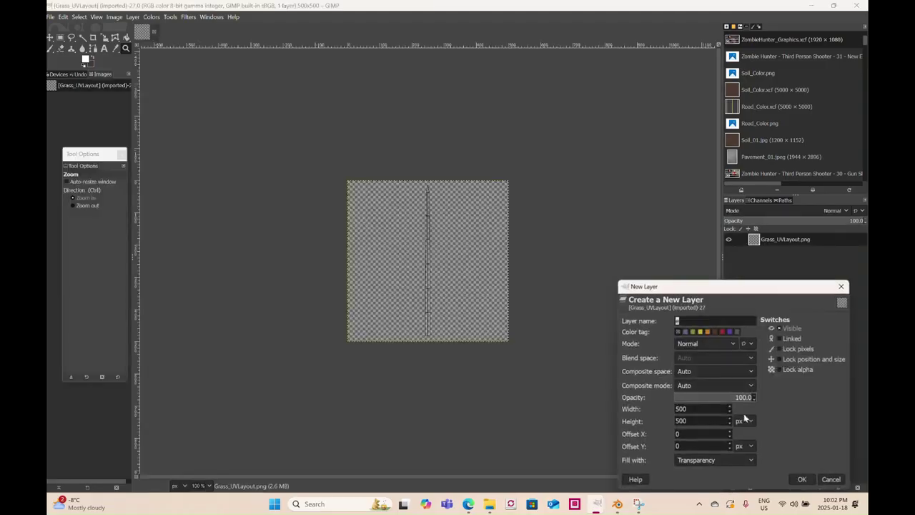
click(831, 479)
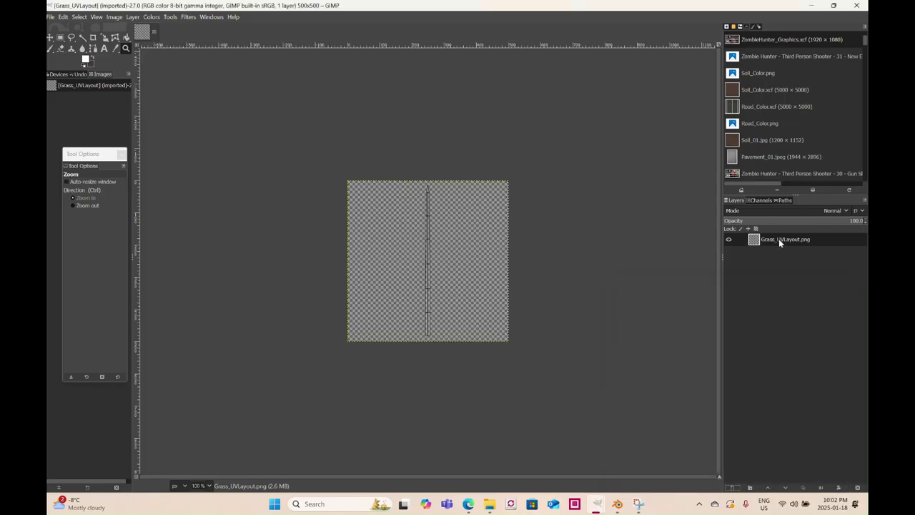
right_click(779, 239)
click(806, 100)
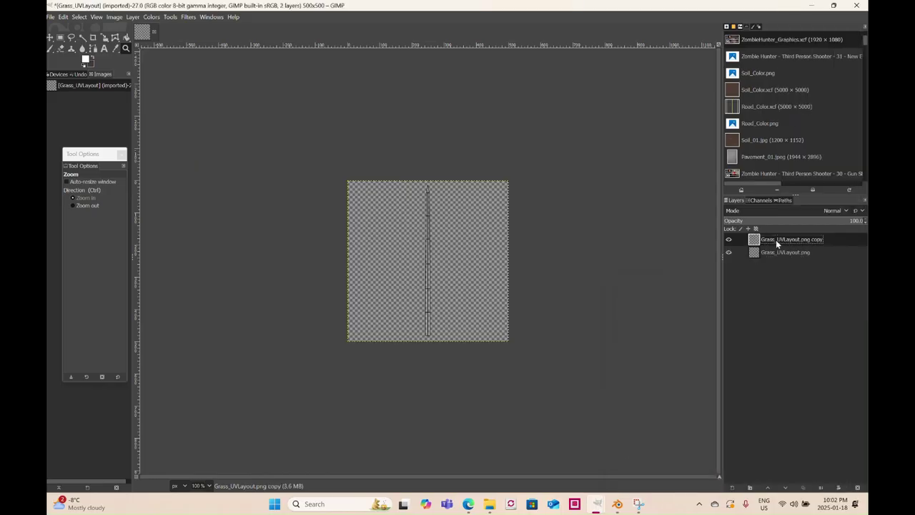
- Add a 500 x 500 px layer between the two UV layout layers and fill it with white
click(778, 253)
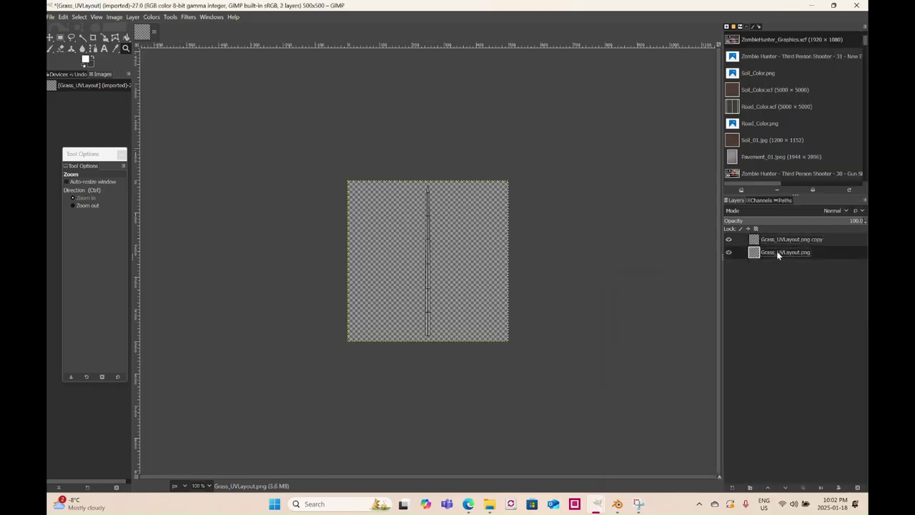
click(733, 487)
click(805, 480)
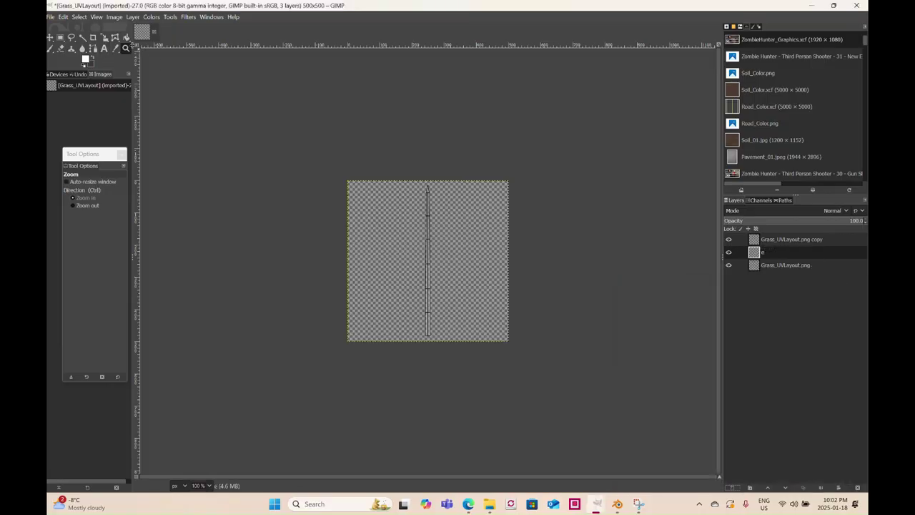
key(shift+b)
click(396, 223)
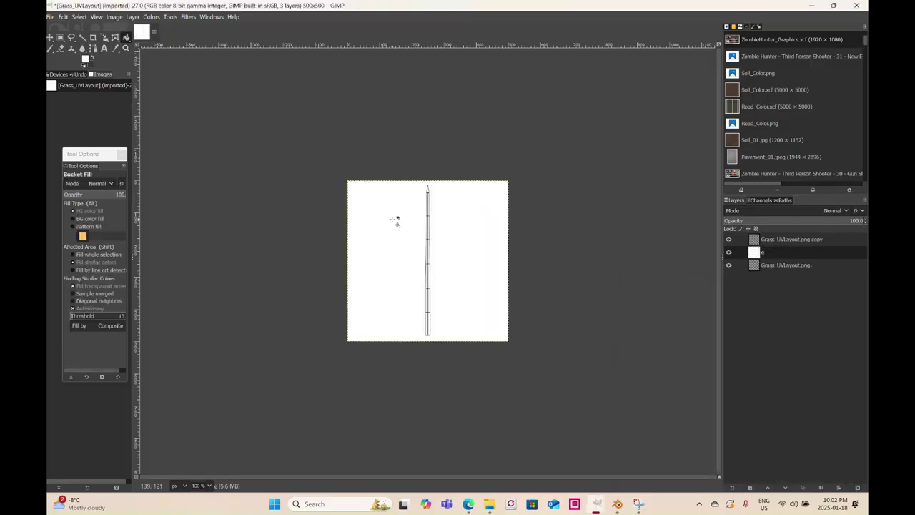
- Open GrassBlade_01.jpg from the Level1 images_Tree folder as a separate image
key(z)
click(435, 241)
click(432, 242)
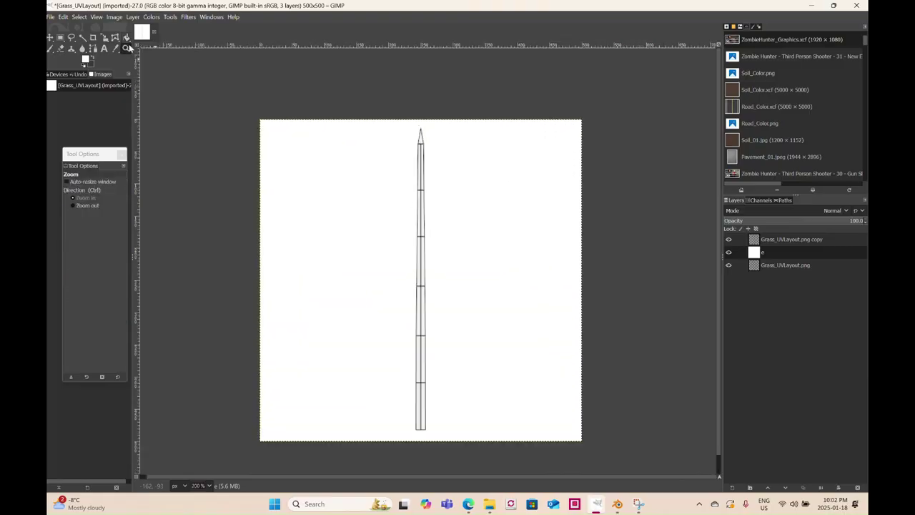
click(51, 17)
click(63, 50)
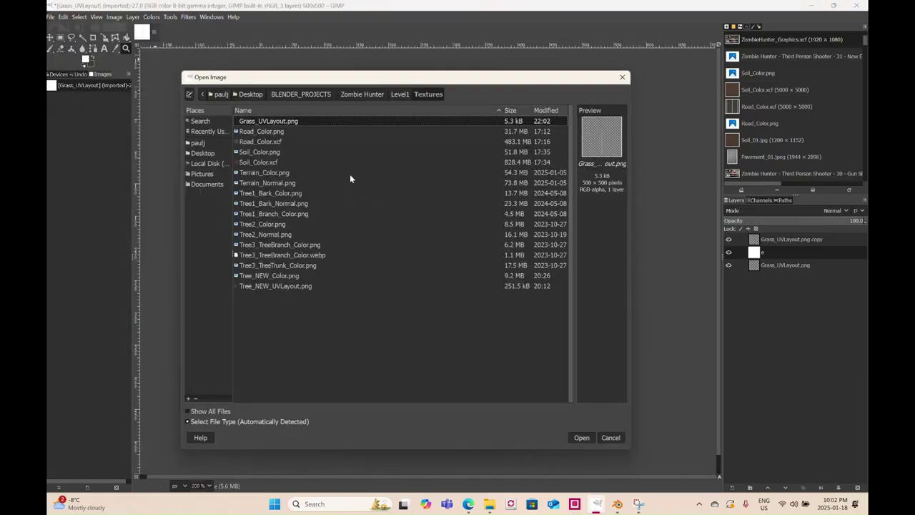
click(400, 94)
double_click(261, 152)
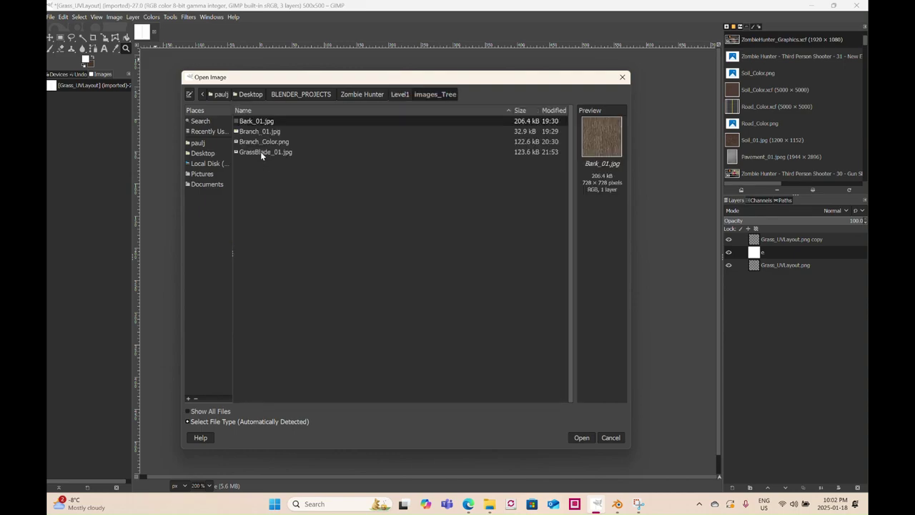
double_click(260, 151)
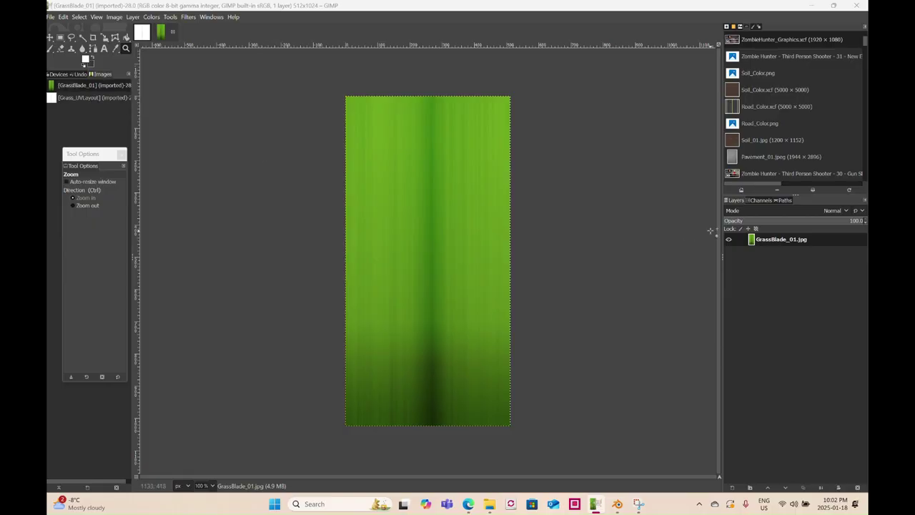
- Copy the GrassBlade_01.jpg layer and return to the Grass_UVLayout image
click(789, 241)
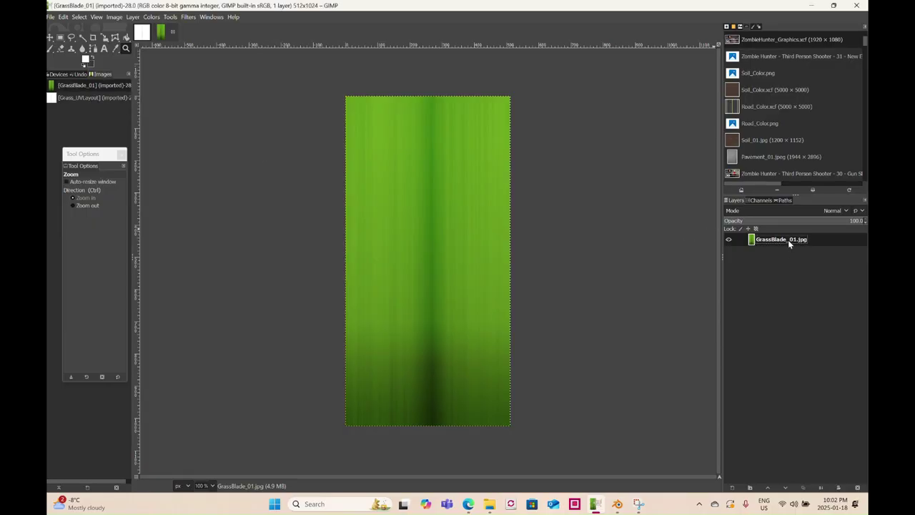
click(146, 33)
drag(368, 203, 426, 233)
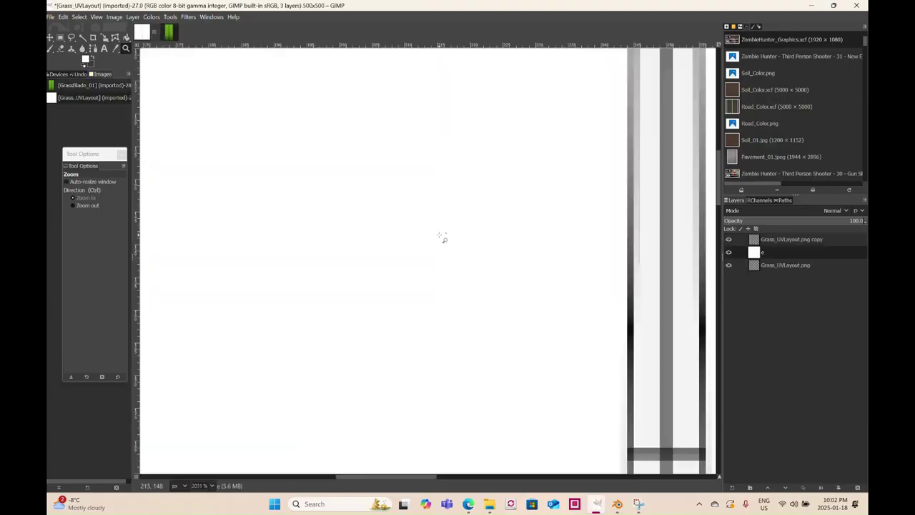
ctrl+click(396, 192)
ctrl+click(396, 191)
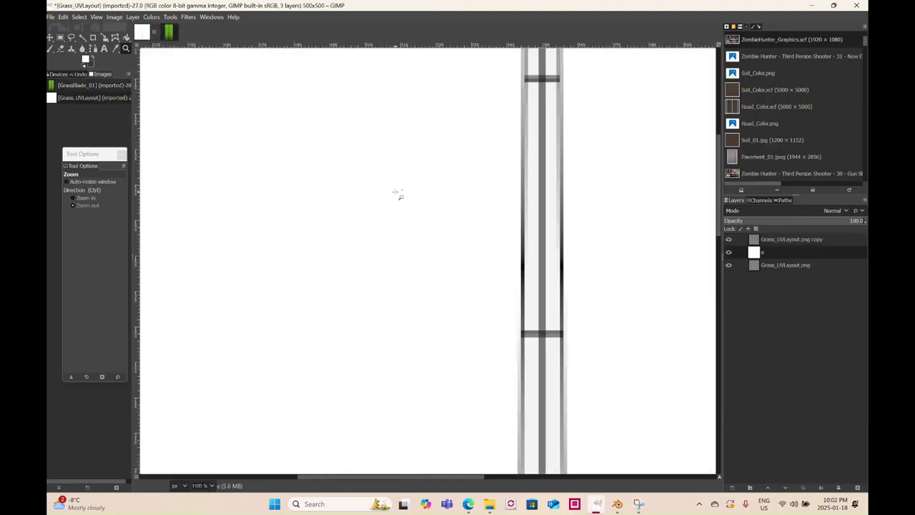
ctrl+click(395, 191)
ctrl+click(395, 192)
ctrl+click(395, 191)
ctrl+click(396, 192)
ctrl+click(395, 192)
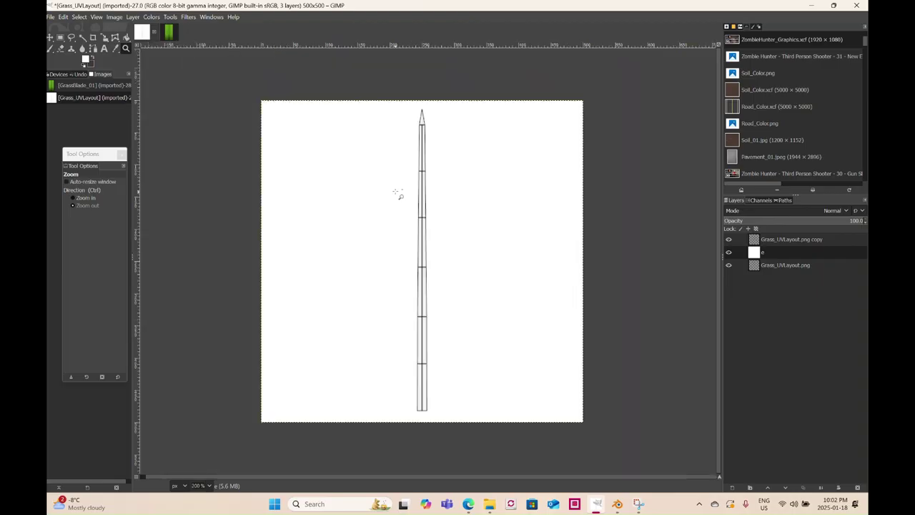
- Paste the grass blade image above the UV layout copy and turn the floating selection into a new layer
key(ctrl+v)
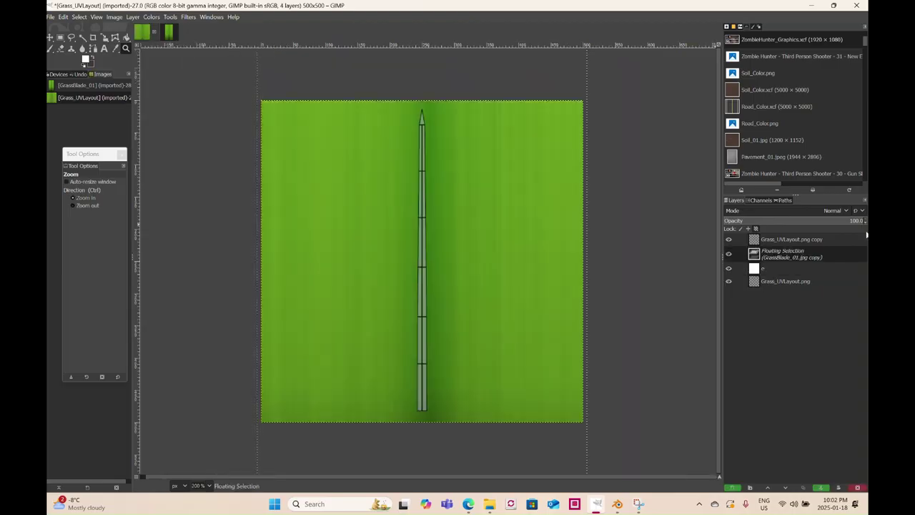
key(ctrl+z)
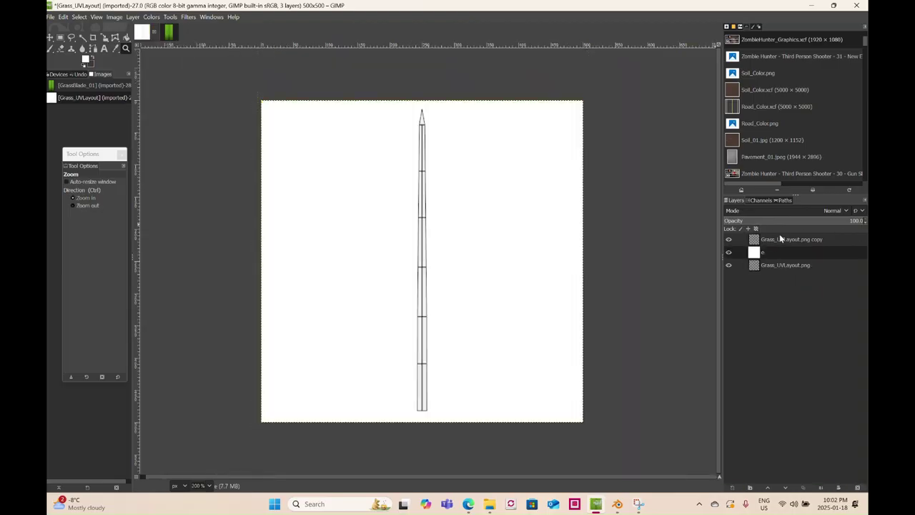
key(ctrl+v)
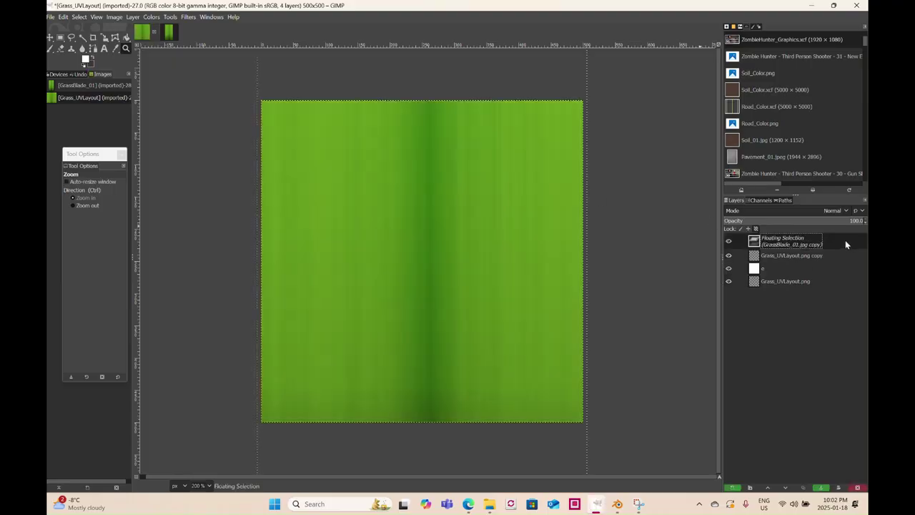
right_click(781, 249)
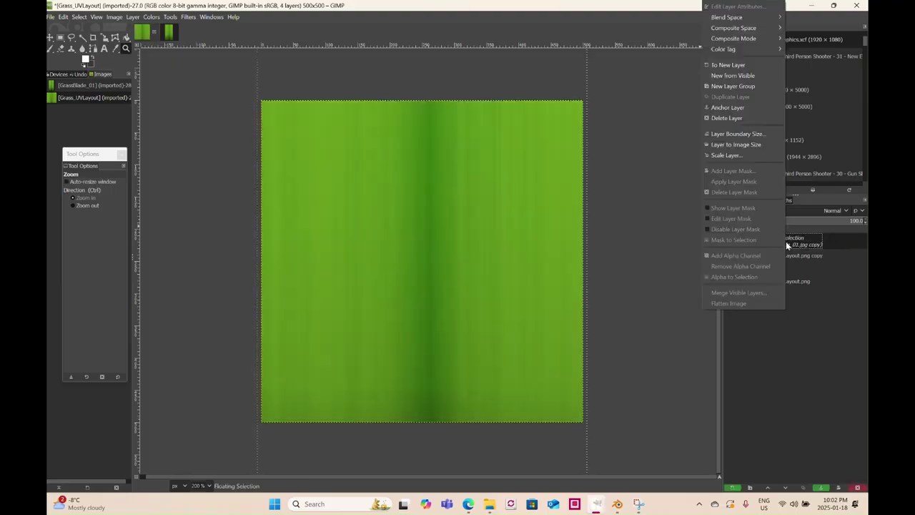
click(744, 65)
- Move the grass blade layer within the canvas and scale it proportionally to 242 x 484 px
click(176, 17)
mouse_move(200, 48)
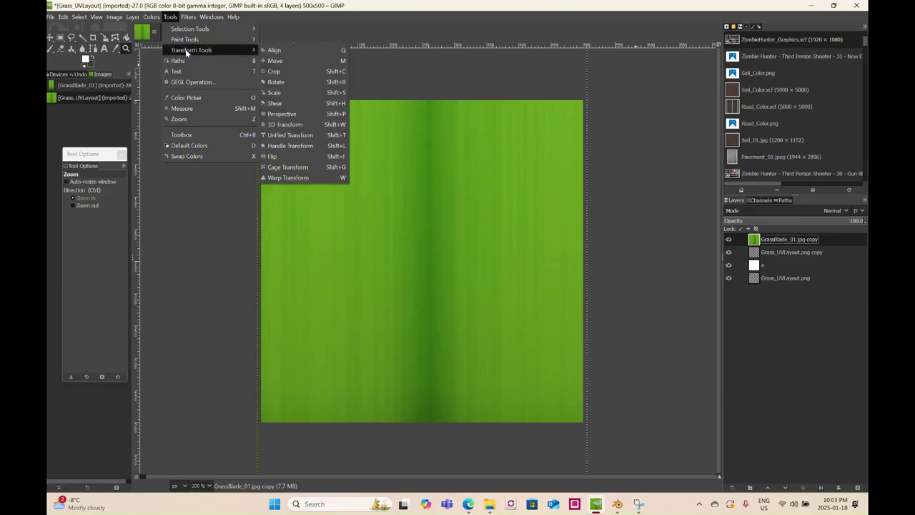
click(286, 94)
click(403, 176)
drag(403, 175, 421, 248)
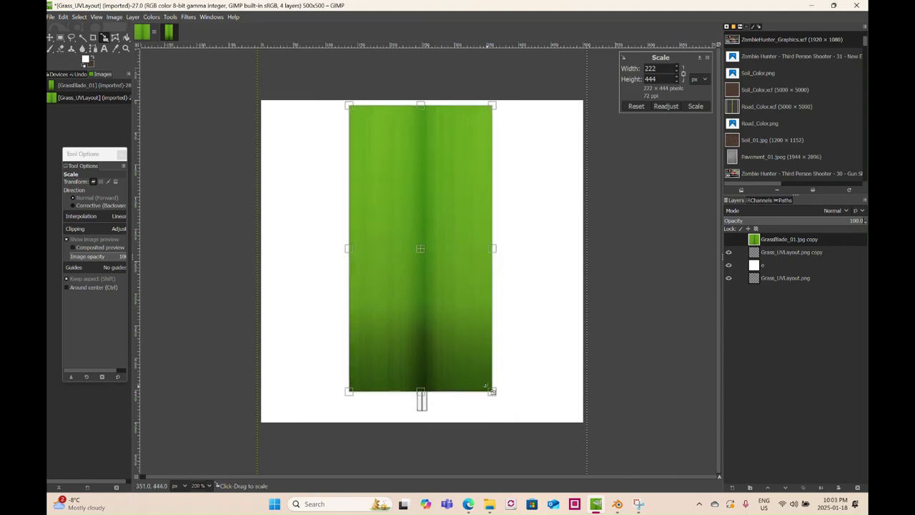
drag(487, 387, 507, 420)
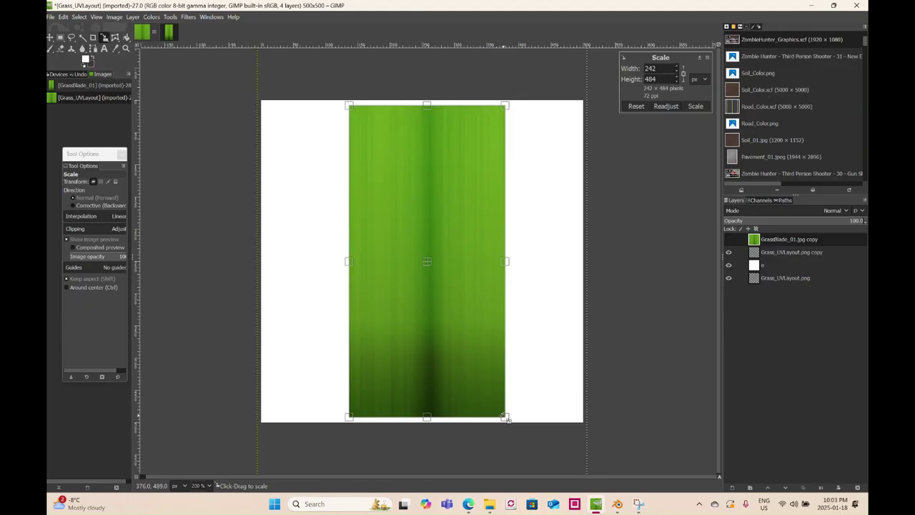
- Unlink the aspect ratio, narrow the grass blade layer to 18 x 484 px centred over the UV strip, and apply the scaling
click(683, 75)
drag(358, 270, 424, 259)
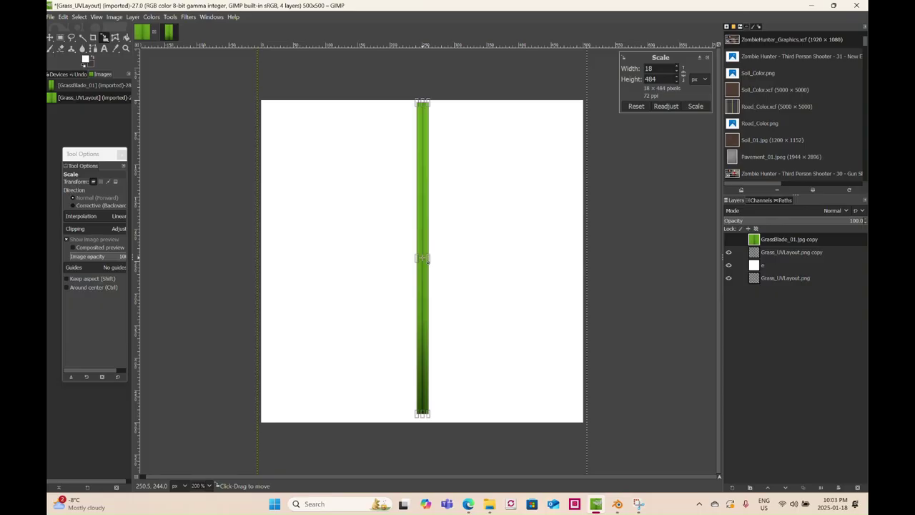
click(698, 108)
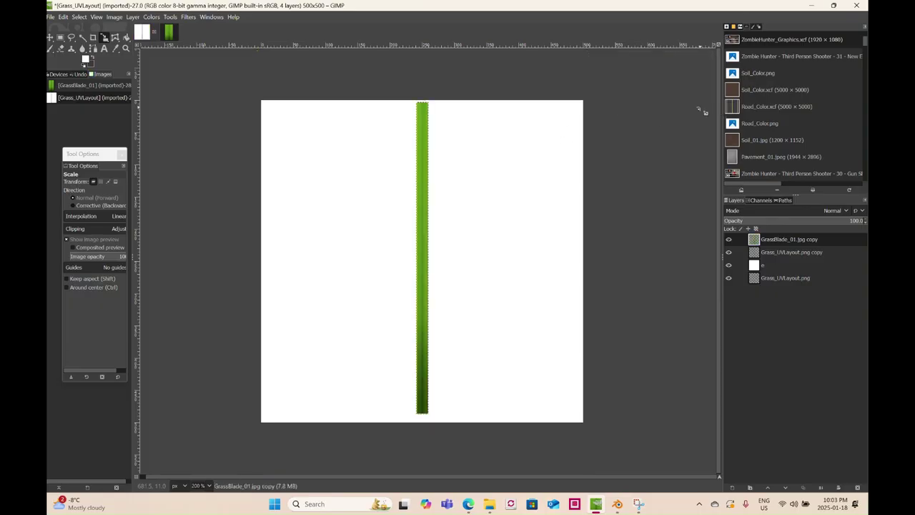
- Export the grass texture image as Grass_Color.png to the Level1 Textures folder using the current PNG options
click(51, 16)
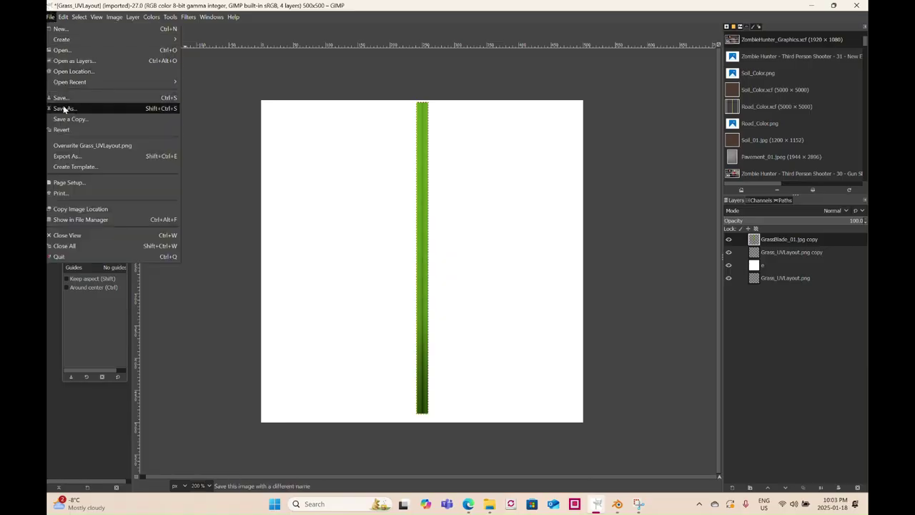
click(64, 156)
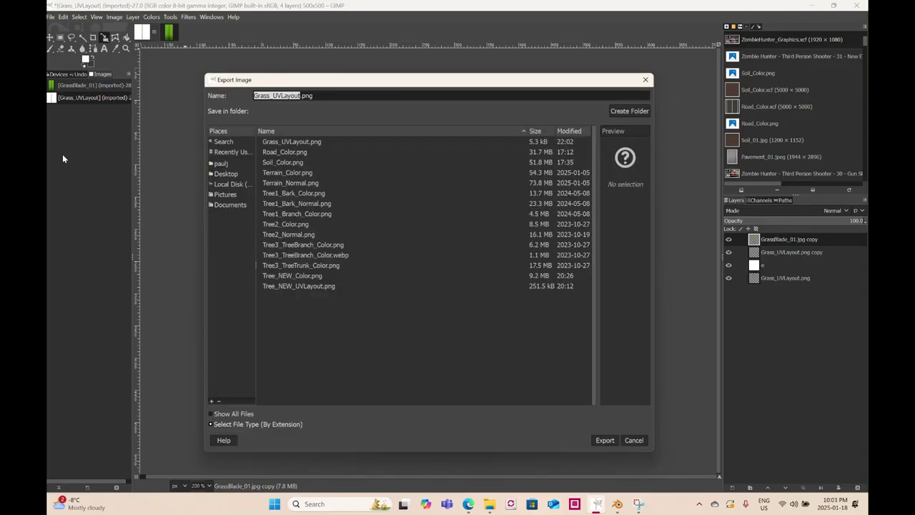
key(Right)
key(BackSpace)
key(BackSpace)
key(BackSpace)
key(BackSpace)
key(BackSpace)
key(BackSpace)
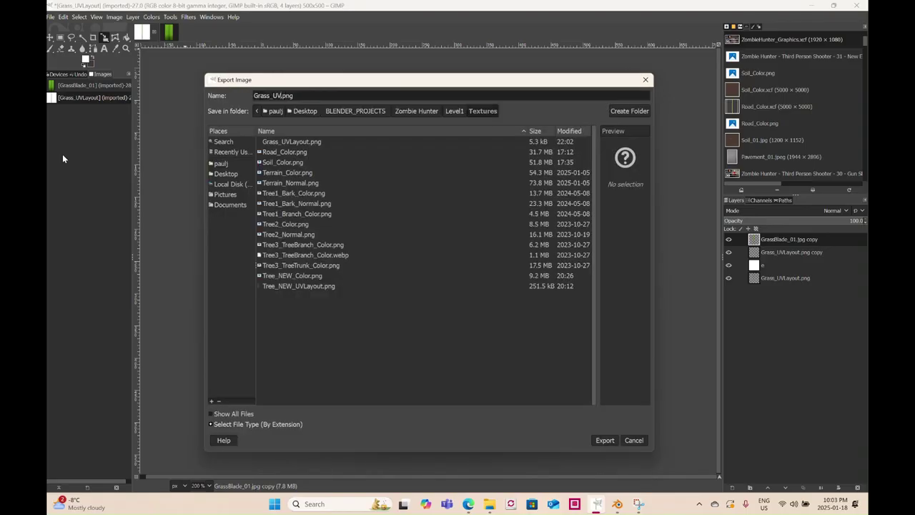
key(BackSpace)
key(BackSpace)
text(Color)
click(597, 439)
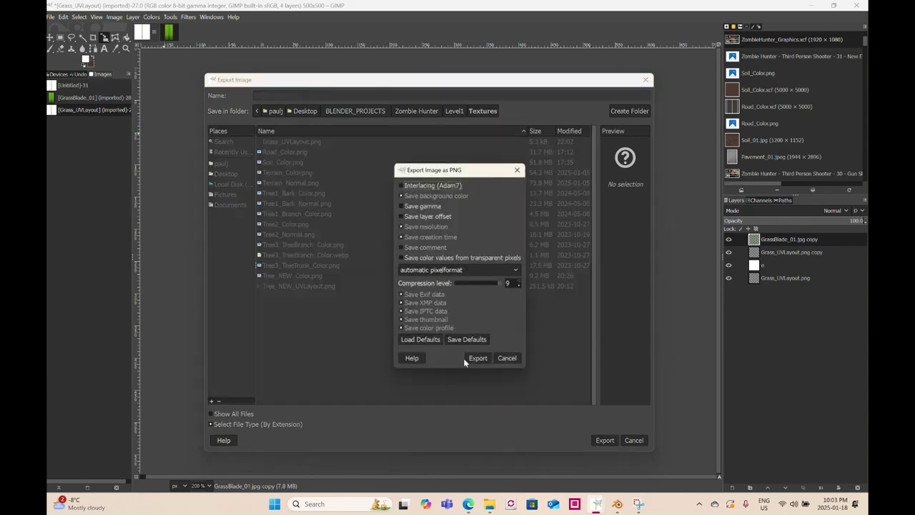
click(476, 359)
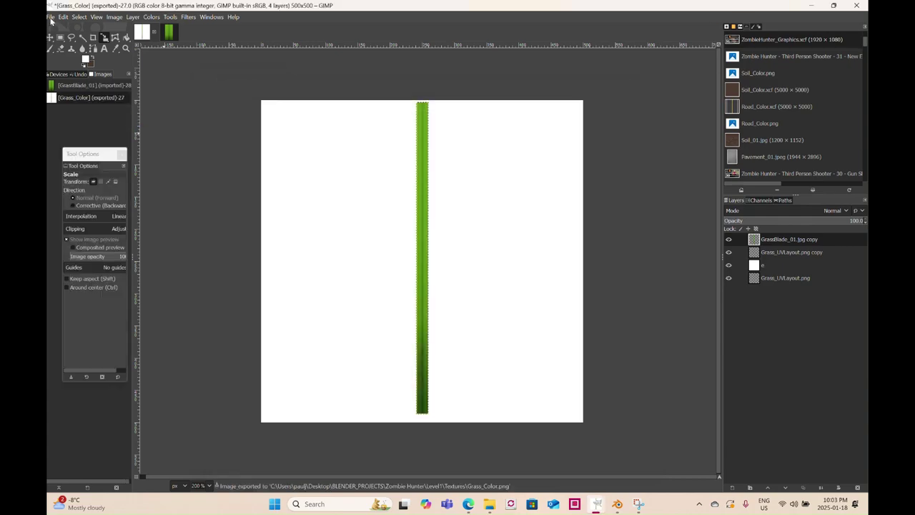
- Save the layered grass texture project as Grass_Color.xcf in the Youtube Zombie Hunter folder
click(51, 17)
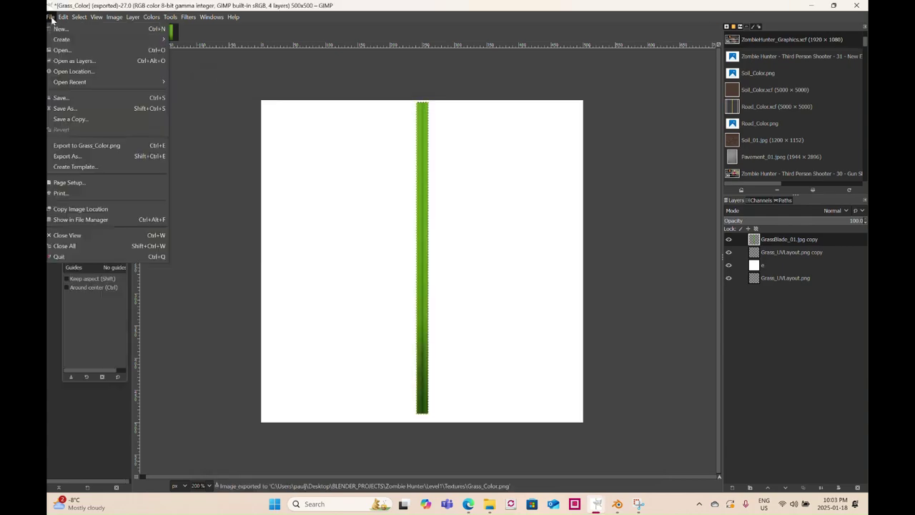
click(66, 108)
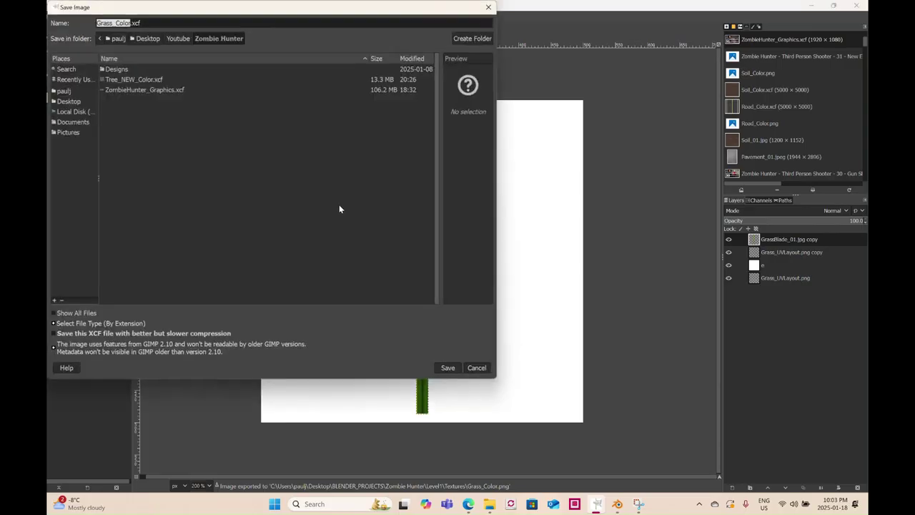
click(448, 367)
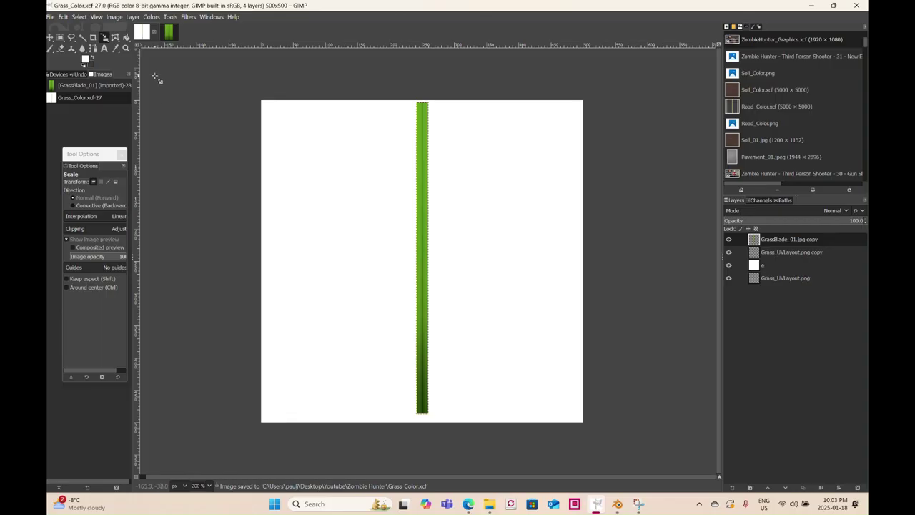
- Switch to Blender's Layout workspace and create a new material named Grass_MAT on the grass blade
click(619, 505)
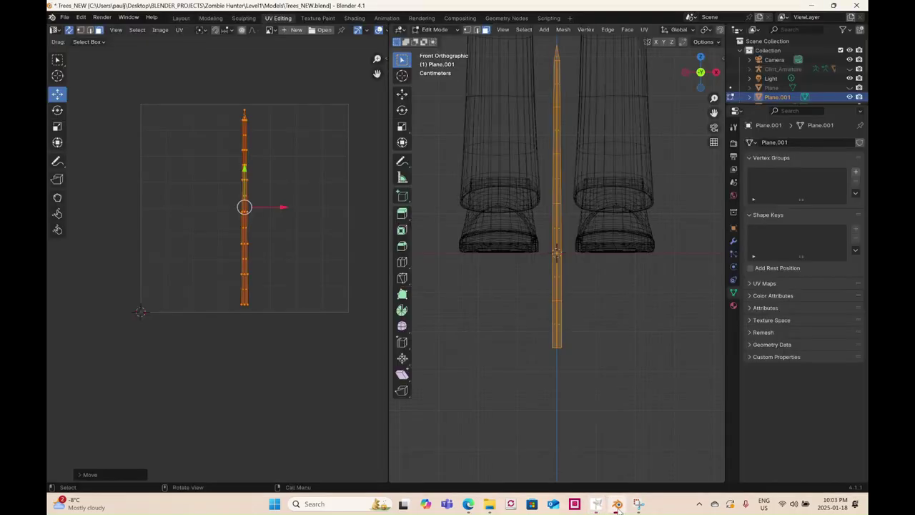
click(183, 21)
mouse_move(417, 196)
middle_down()
mouse_move(406, 203)
mouse_move(415, 201)
middle_up()
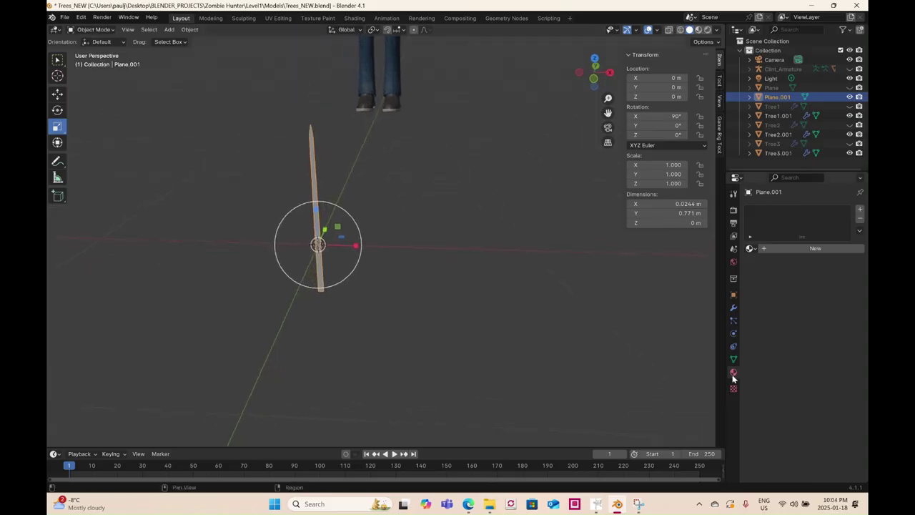
click(781, 252)
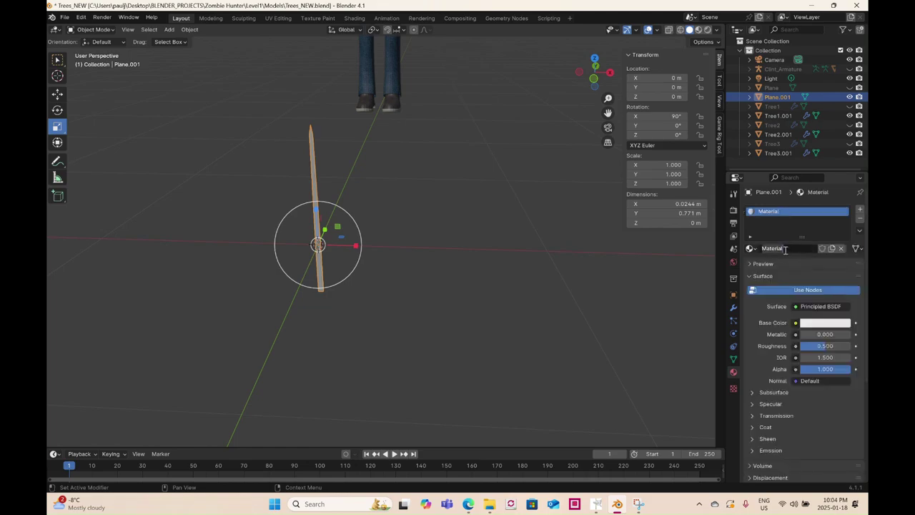
text(Grass_MAT)
key(Return)
- Assign an Image Texture to Grass_MAT's Base Color and load Grass_Color.png from the Textures folder
click(795, 322)
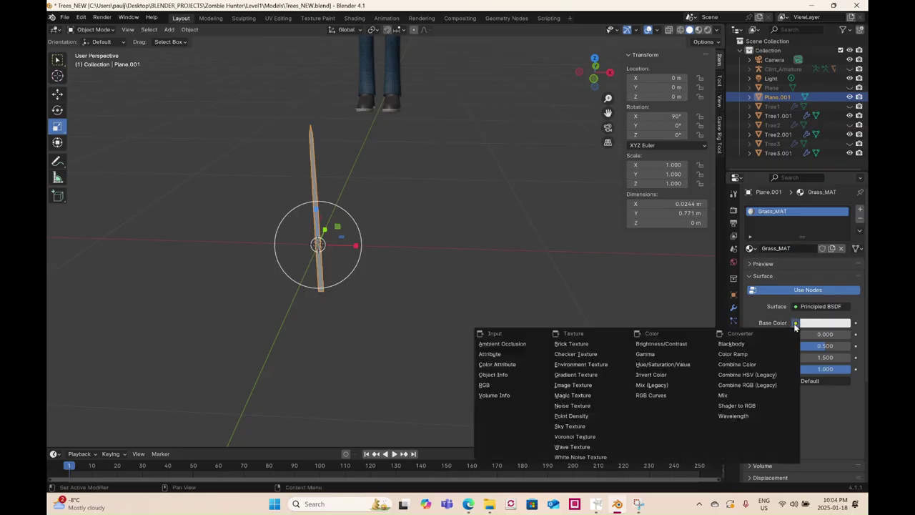
click(570, 386)
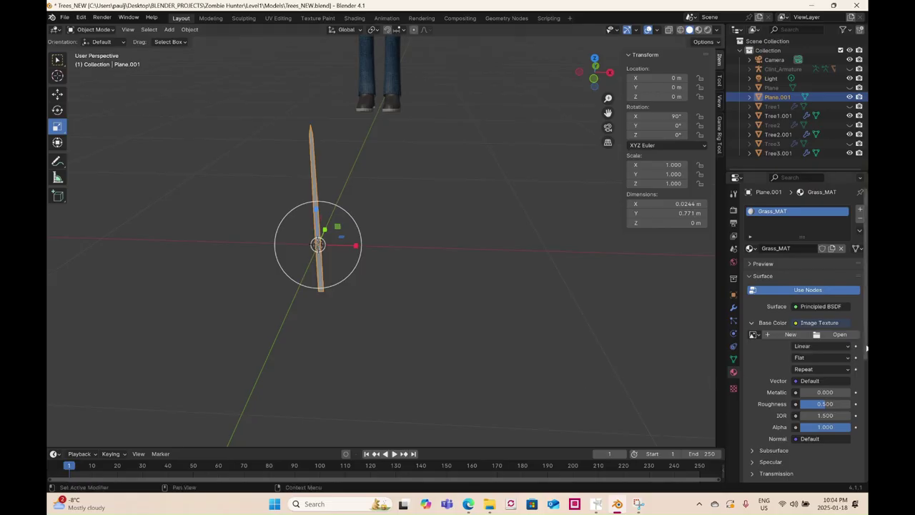
click(833, 338)
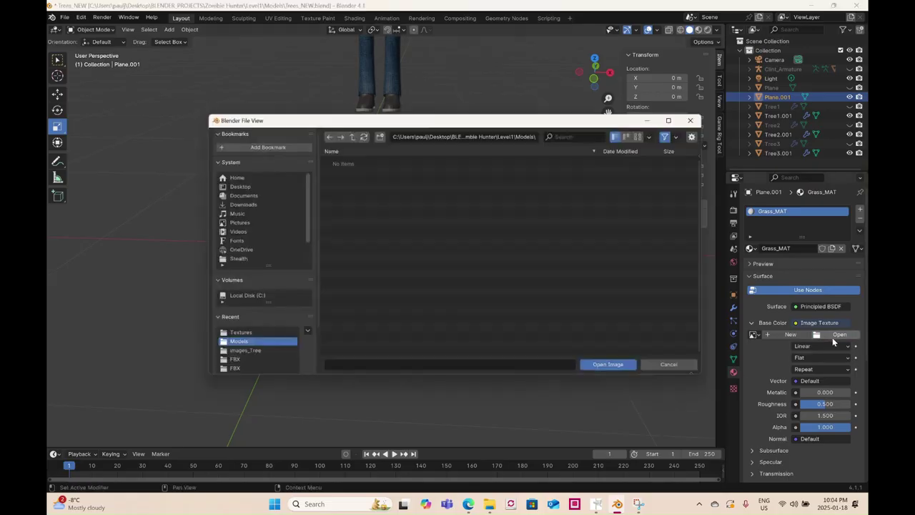
click(350, 136)
click(347, 203)
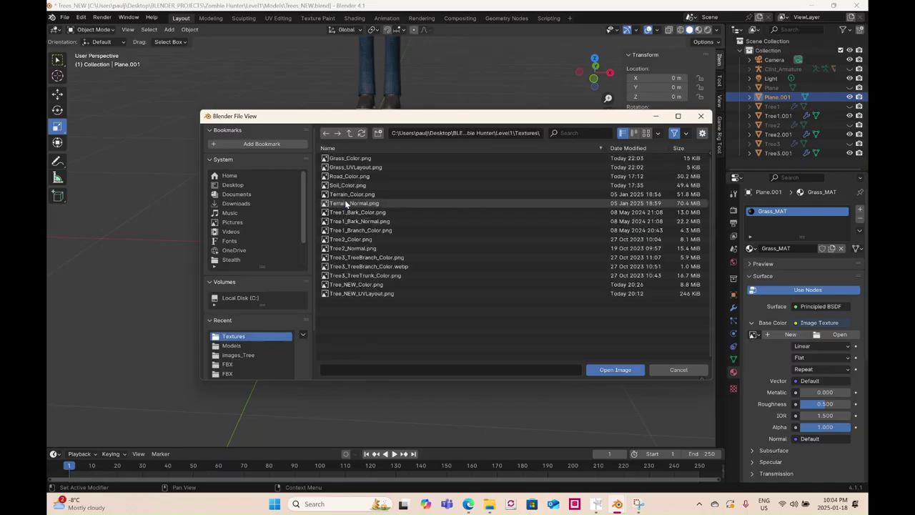
double_click(351, 159)
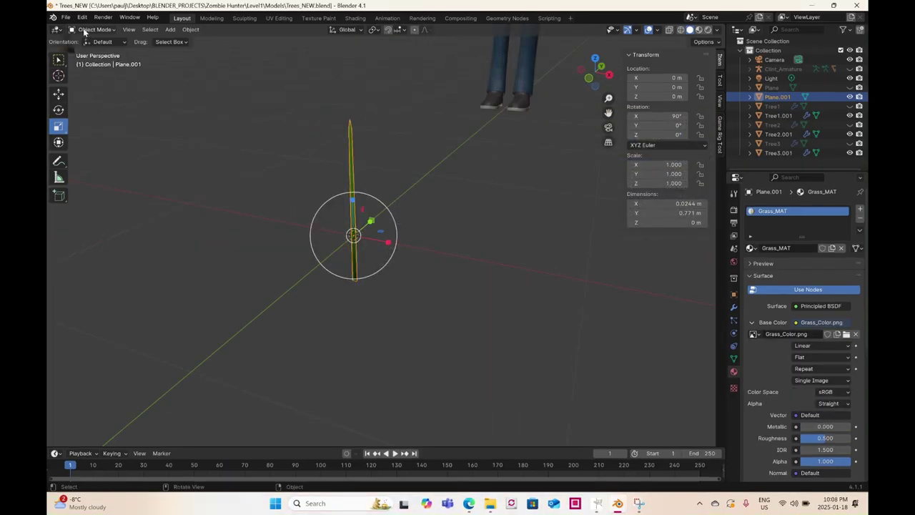
- Enter Edit Mode on the grass blade and duplicate all its faces in place without moving the copy
click(85, 30)
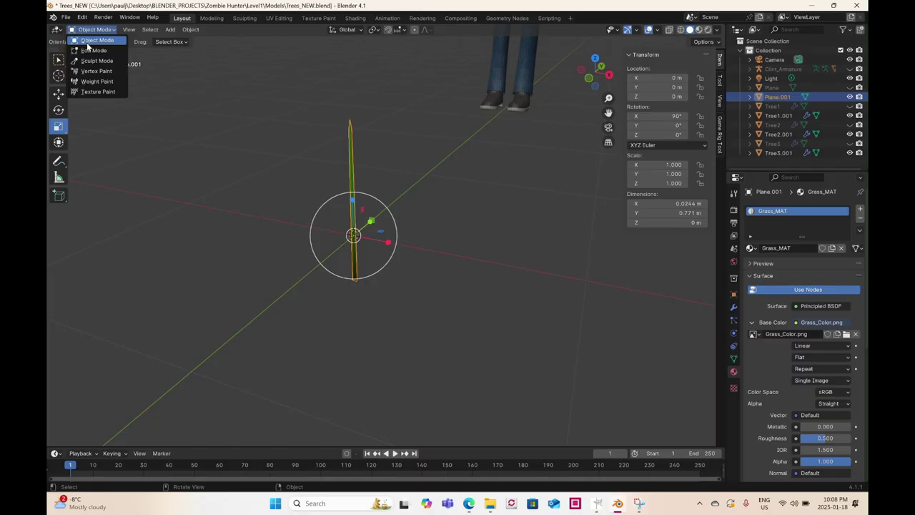
click(89, 50)
scroll(365, 205, up, 2)
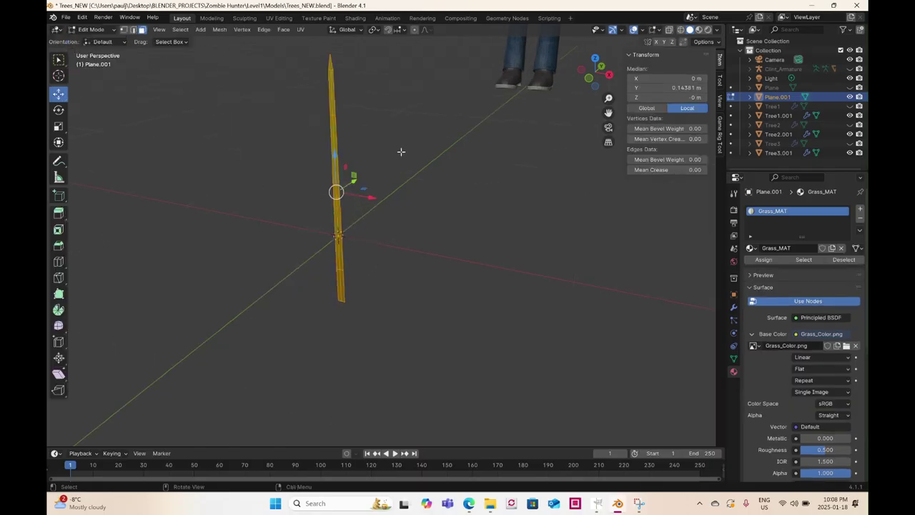
shift+middle_drag(402, 149, 431, 200)
key(shift+d)
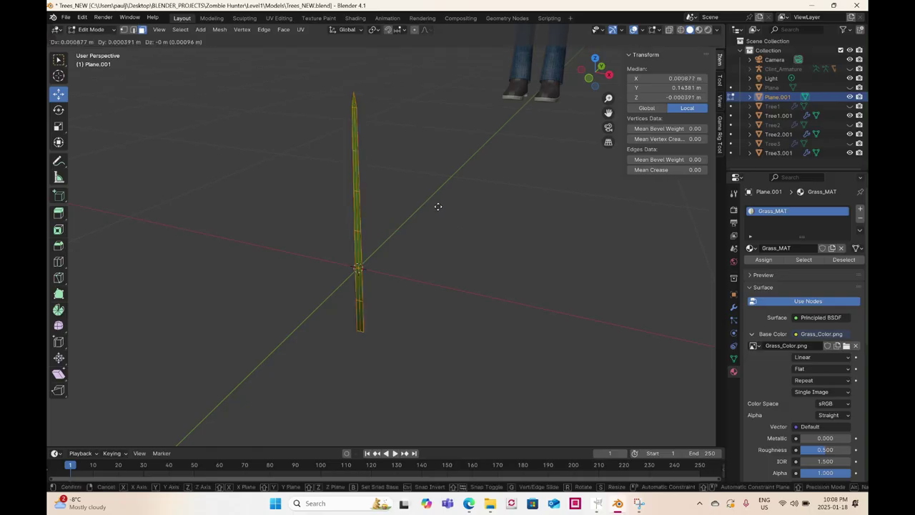
key(Escape)
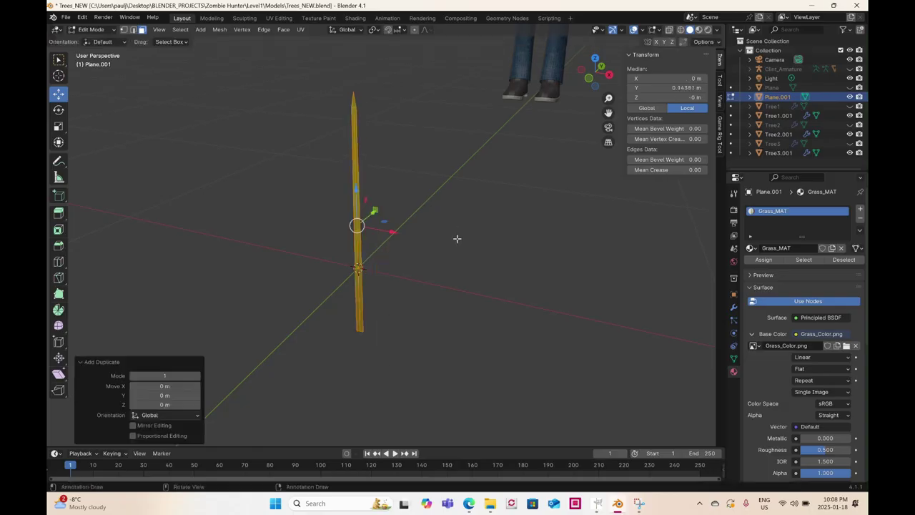
- Flip the normals of the duplicated blade faces and return to Object Mode
click(218, 30)
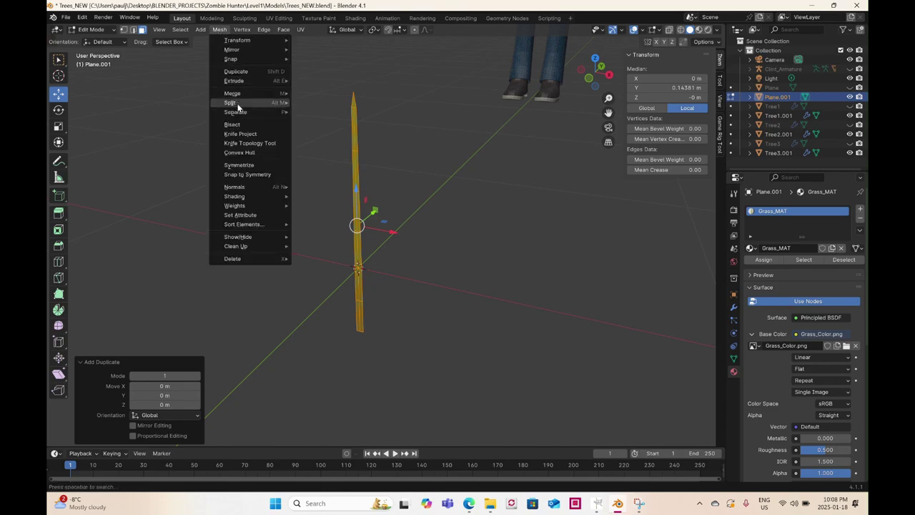
mouse_move(249, 192)
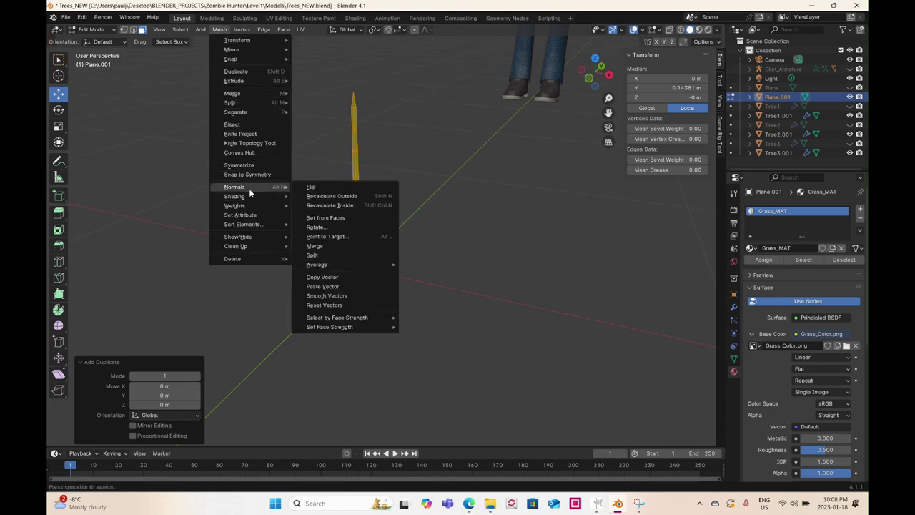
click(341, 188)
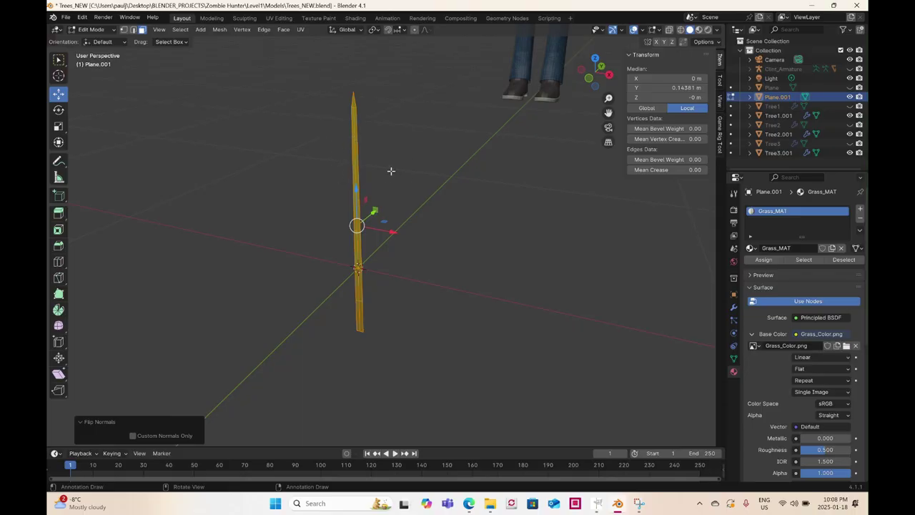
click(104, 30)
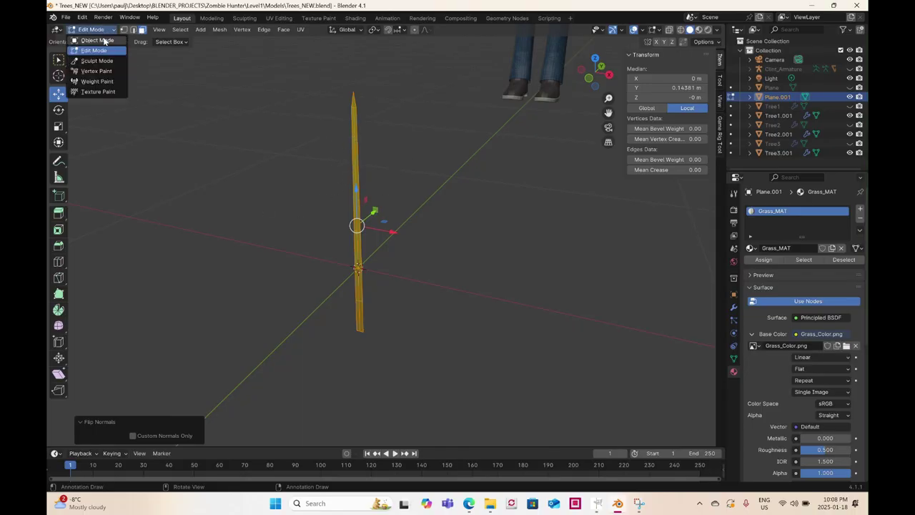
click(104, 41)
- Duplicate the grass blade object in place and move the copy along X to about -6.84 m
middle_drag(308, 168, 393, 184)
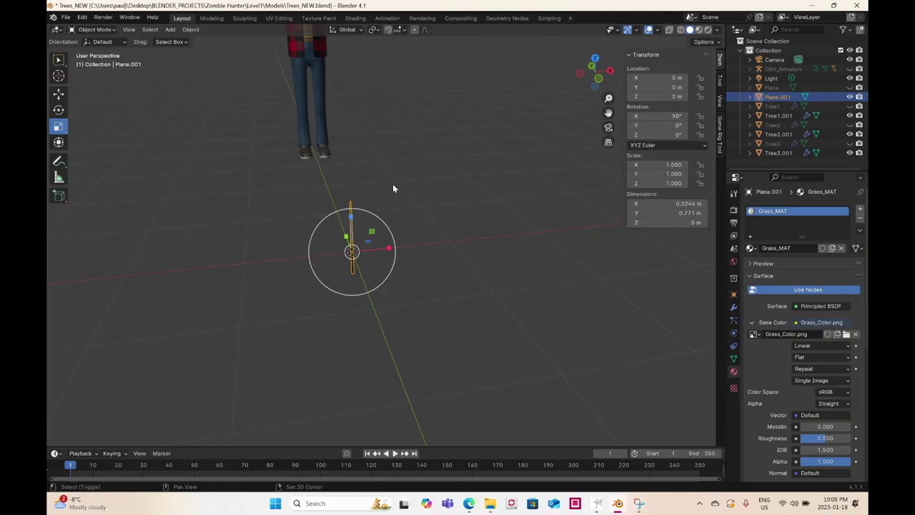
key(shift+d)
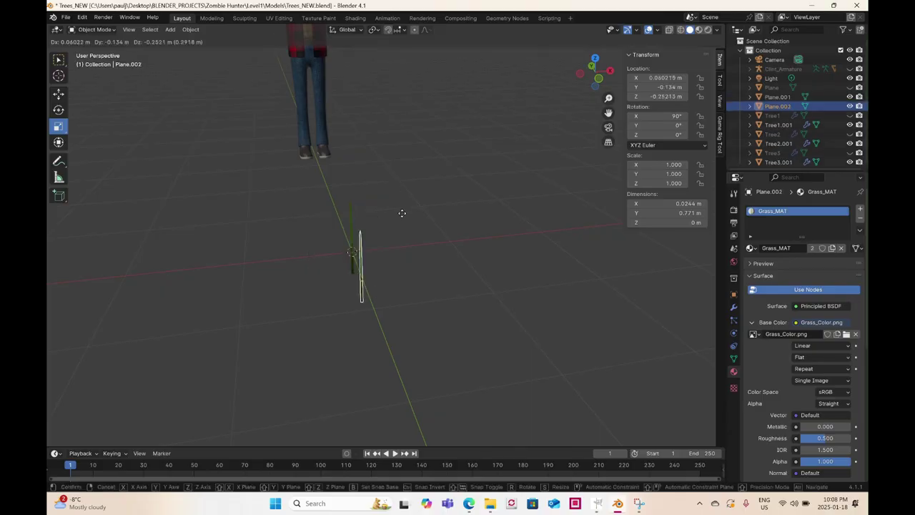
right_click(402, 212)
click(58, 93)
middle_drag(193, 153, 423, 256)
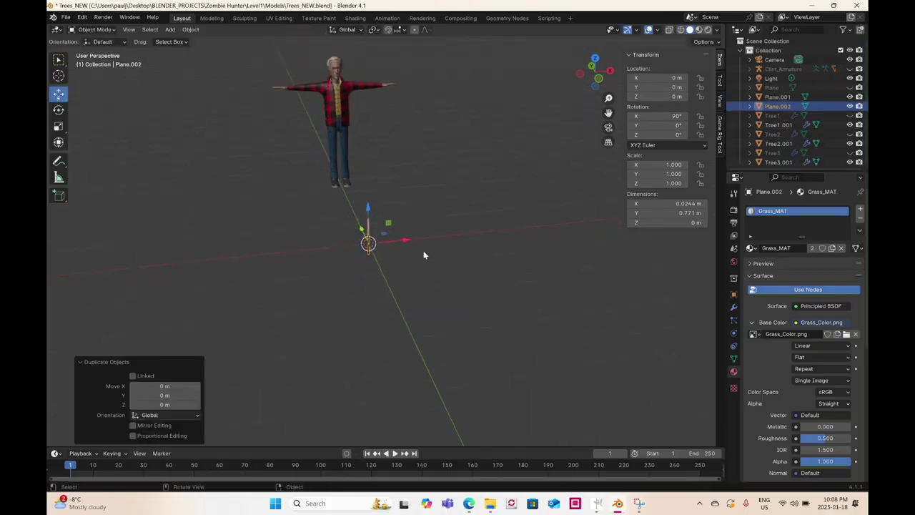
drag(399, 240, 148, 255)
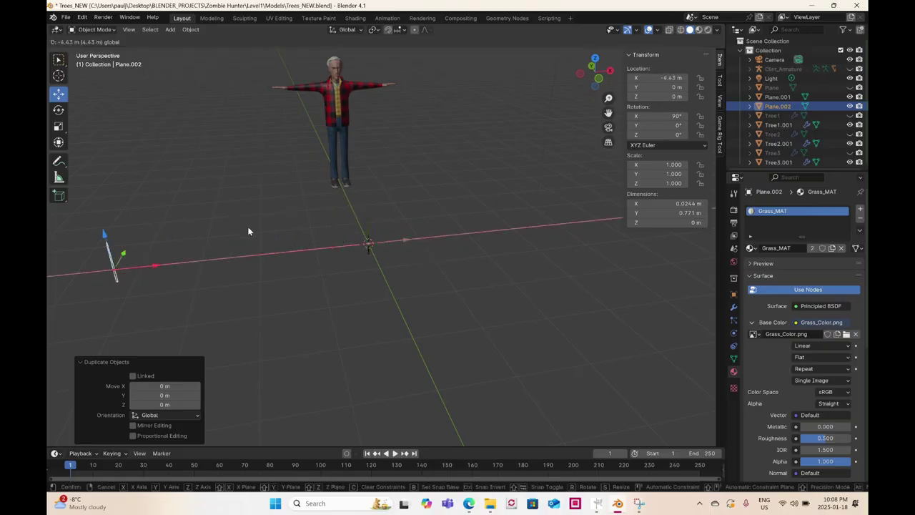
scroll(257, 226, down, 3)
shift+middle_drag(256, 226, 348, 247)
drag(357, 251, 272, 257)
scroll(387, 241, up, 3)
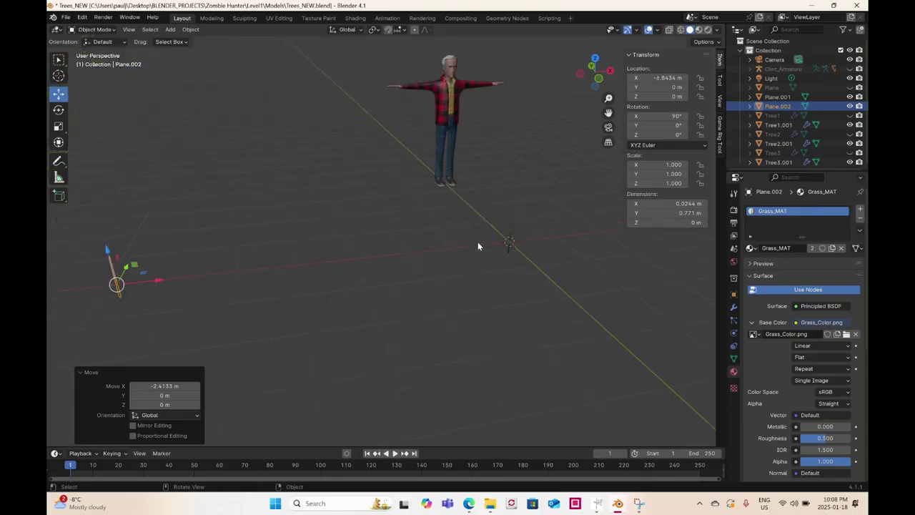
- Open the original grass blade at the origin in Edit Mode, display it in wireframe and select all its faces
middle_drag(478, 242, 319, 227)
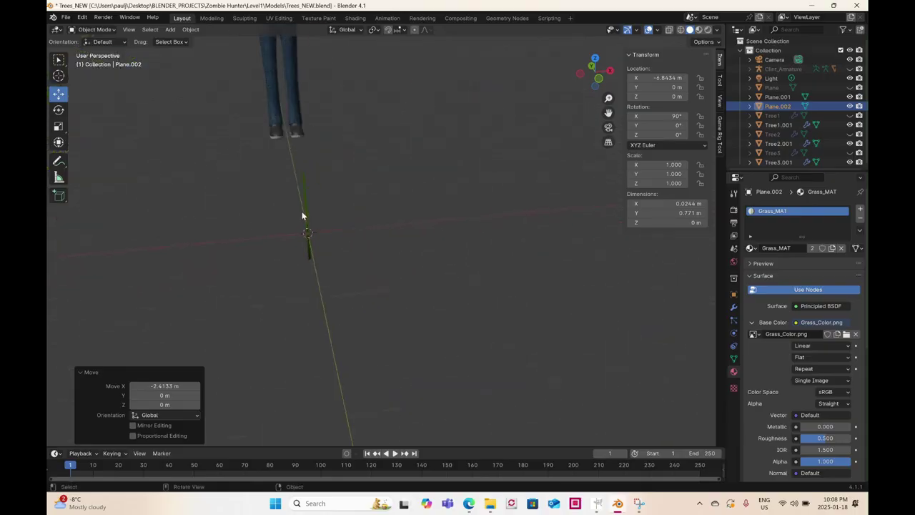
click(305, 209)
click(92, 29)
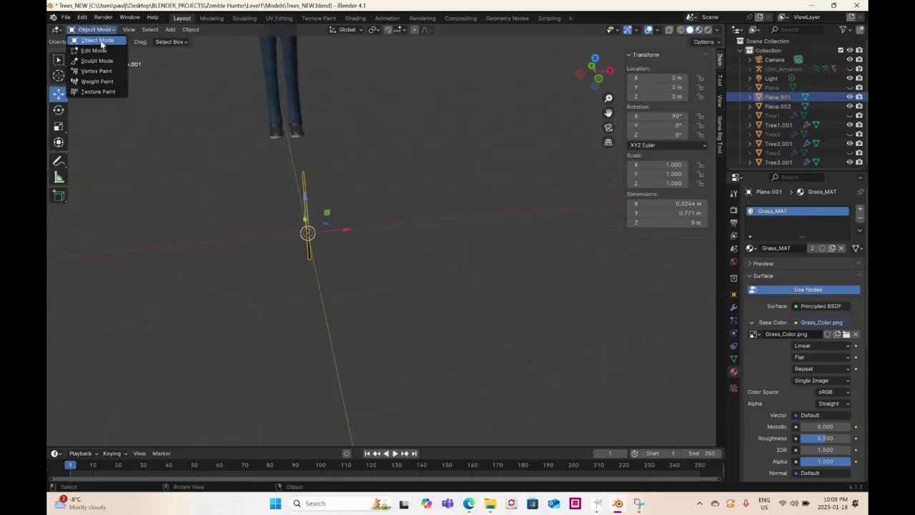
click(94, 50)
middle_drag(235, 148, 458, 229)
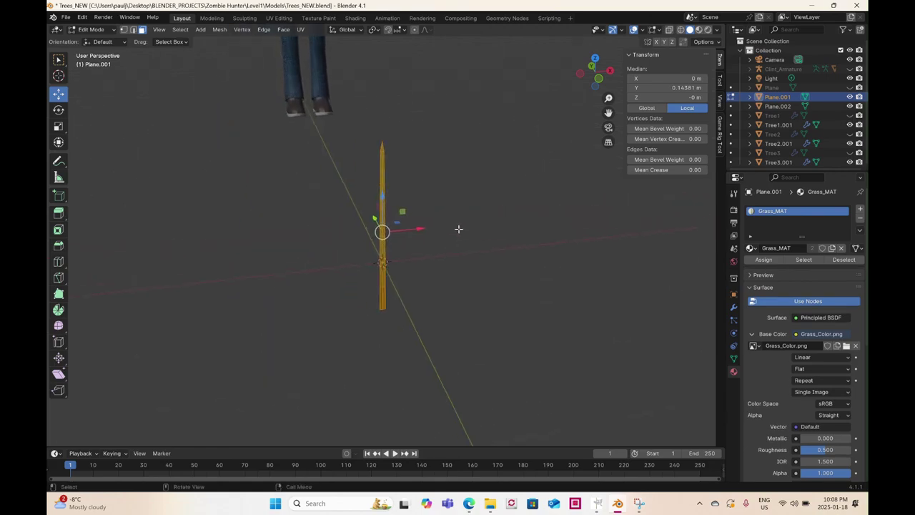
key(z)
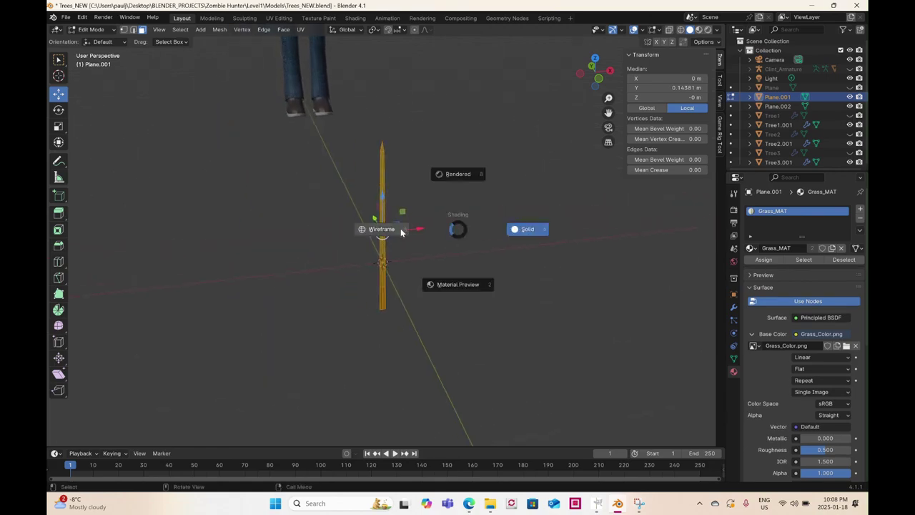
click(401, 231)
drag(334, 130, 469, 347)
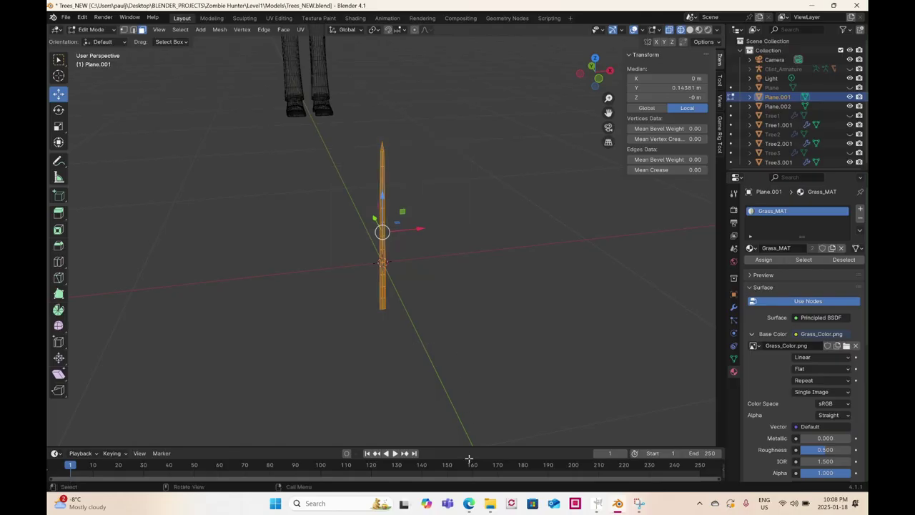
- Switch to the Edge browser and look over Google image results for "grass clump" as reference
click(469, 503)
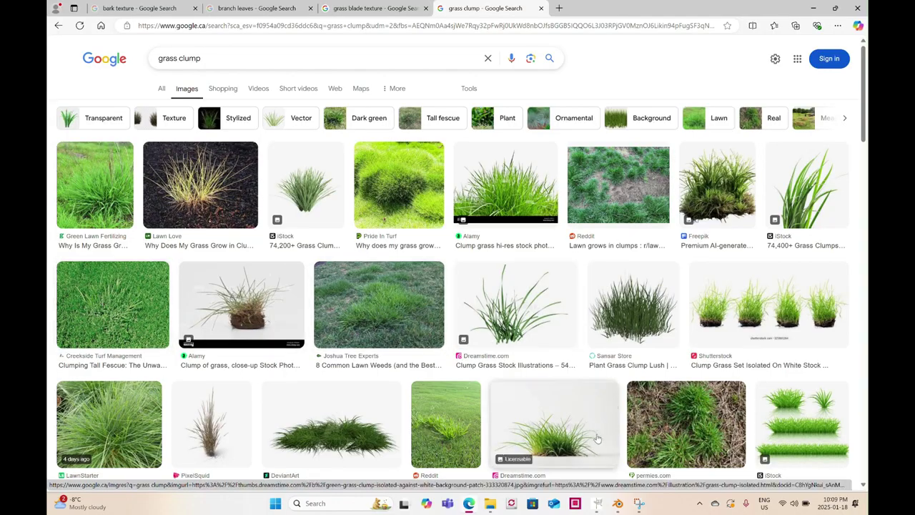
- Switch back to Blender, display the grass blade in wireframe and select all of its faces
click(619, 504)
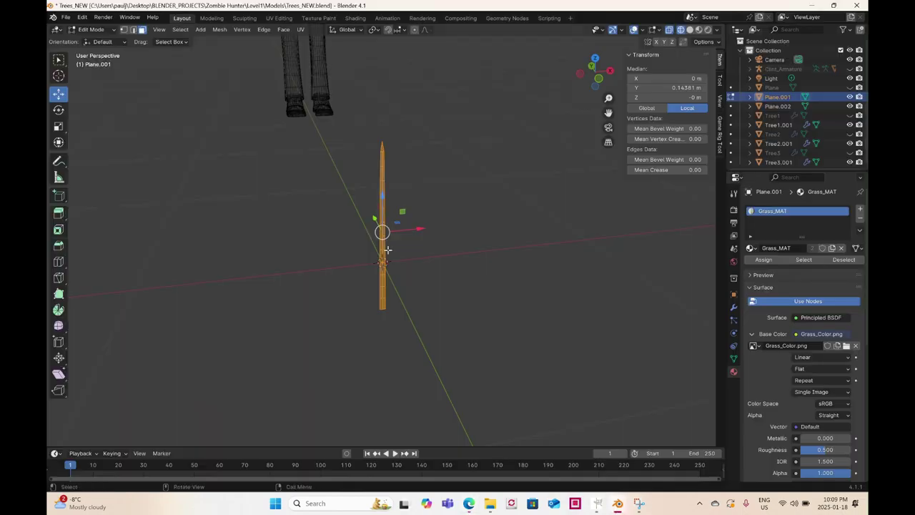
mouse_move(387, 249)
middle_down()
mouse_move(427, 261)
mouse_move(417, 241)
middle_up()
key(z)
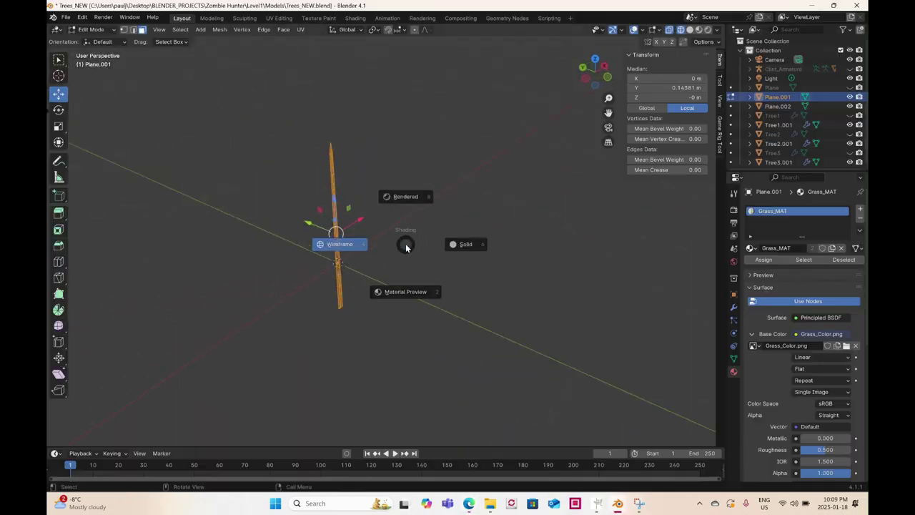
click(333, 248)
drag(277, 94, 455, 376)
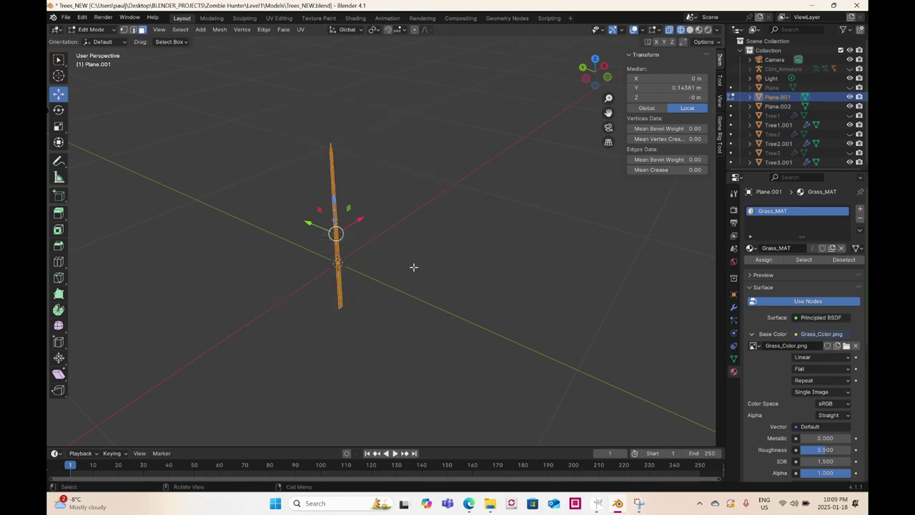
- From the top view, duplicate the blade with an offset of about 0.006 m in X and 0.009 m in Y, and rotate the copy -22.1° about Z
click(595, 58)
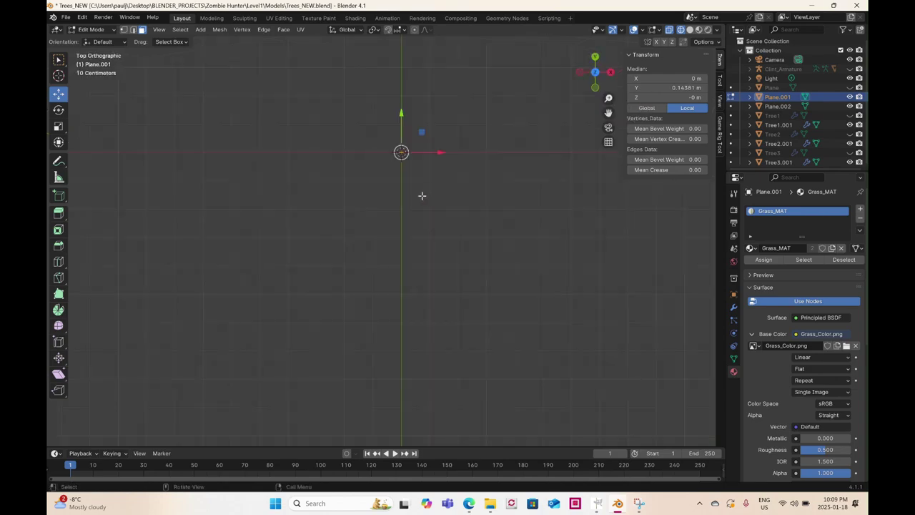
shift+middle_drag(434, 180, 409, 262)
scroll(398, 230, up, 10)
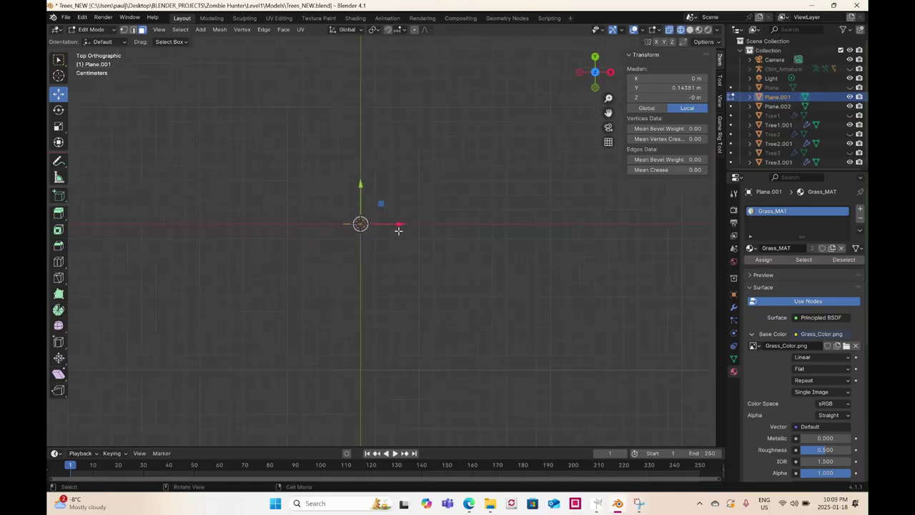
key(shift+d)
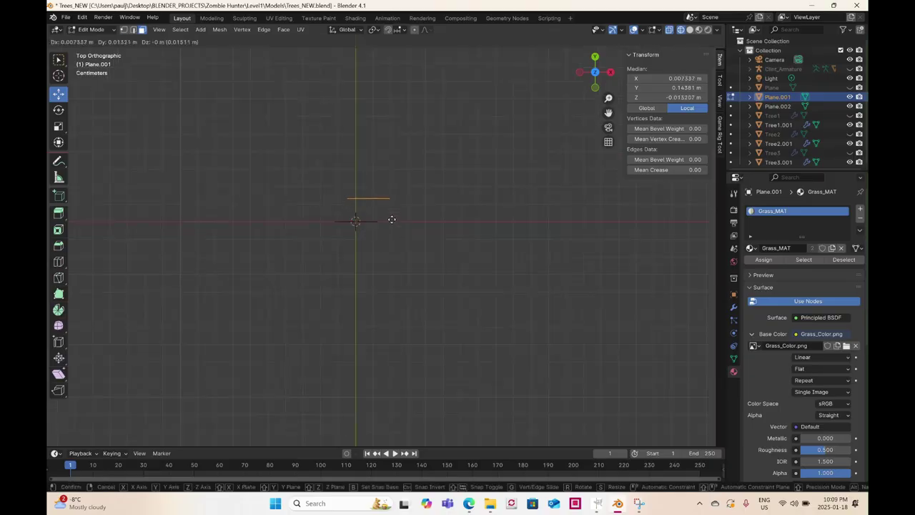
click(390, 222)
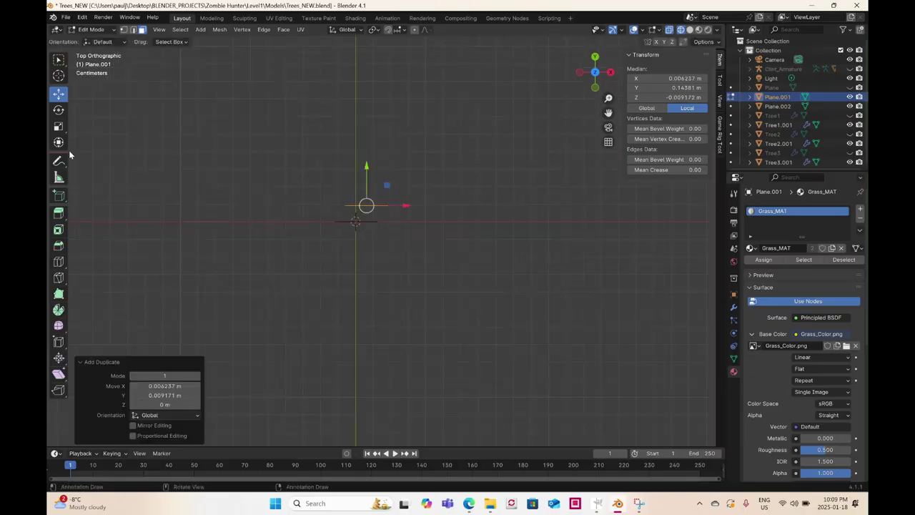
click(59, 110)
drag(398, 188, 402, 206)
- Duplicate the rotated blade beyond the first copy, away from the origin, and rotate the new copy 53.3° about Z
key(g)
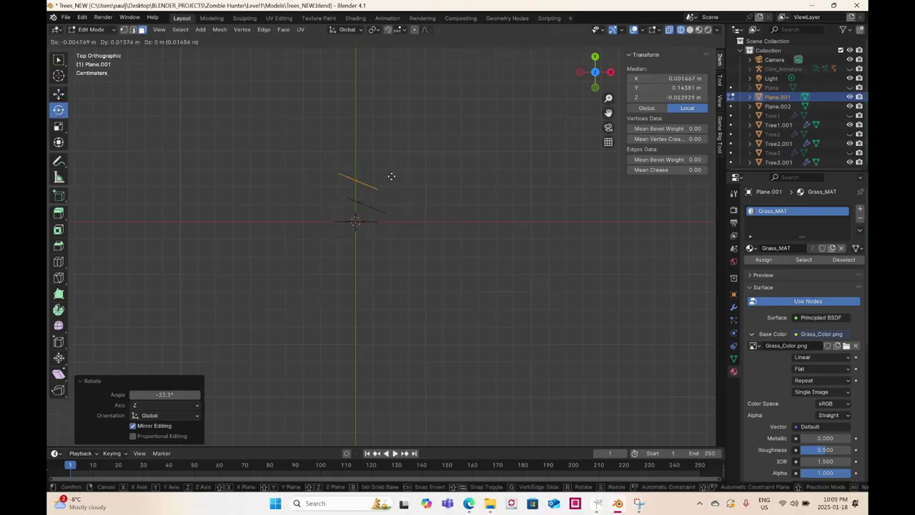
click(378, 174)
drag(368, 164, 346, 140)
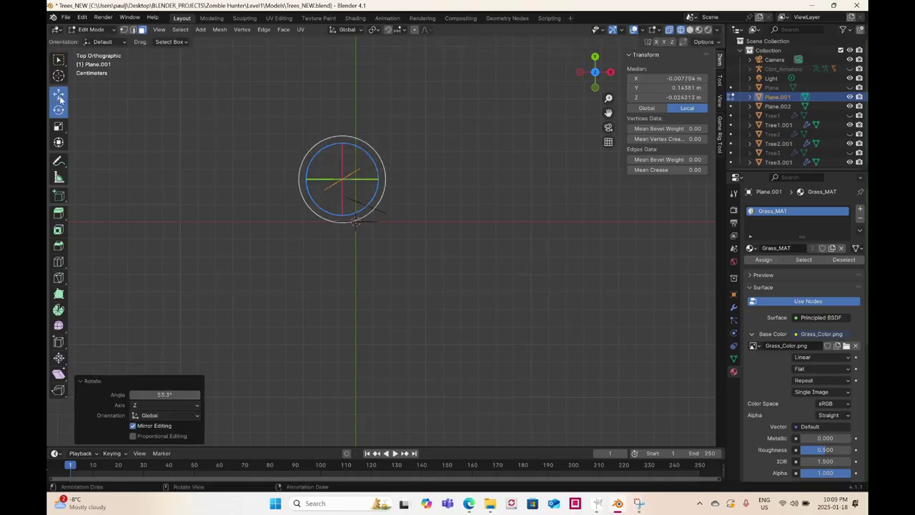
click(60, 95)
- Shift the second copy closer to the first, and duplicate the original blade with an offset of 0.14564 m in X and -0.001101 m in Y
drag(342, 179, 382, 245)
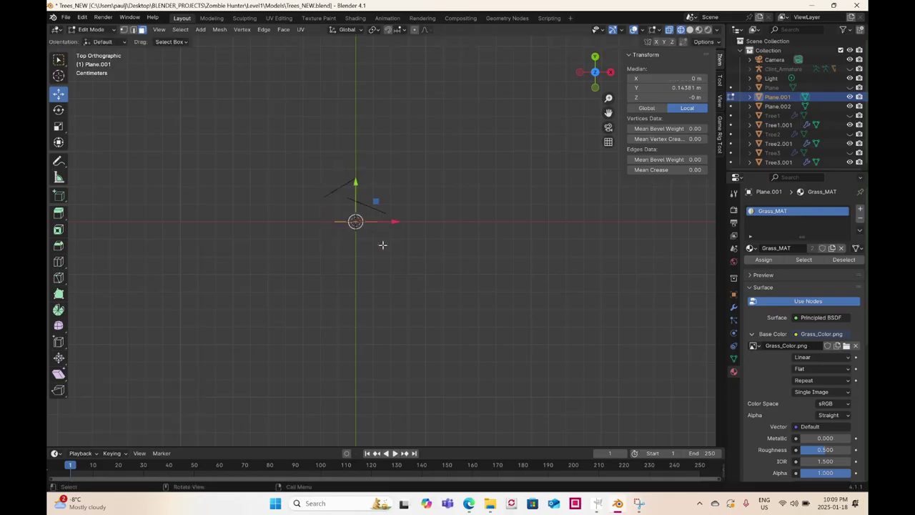
key(g)
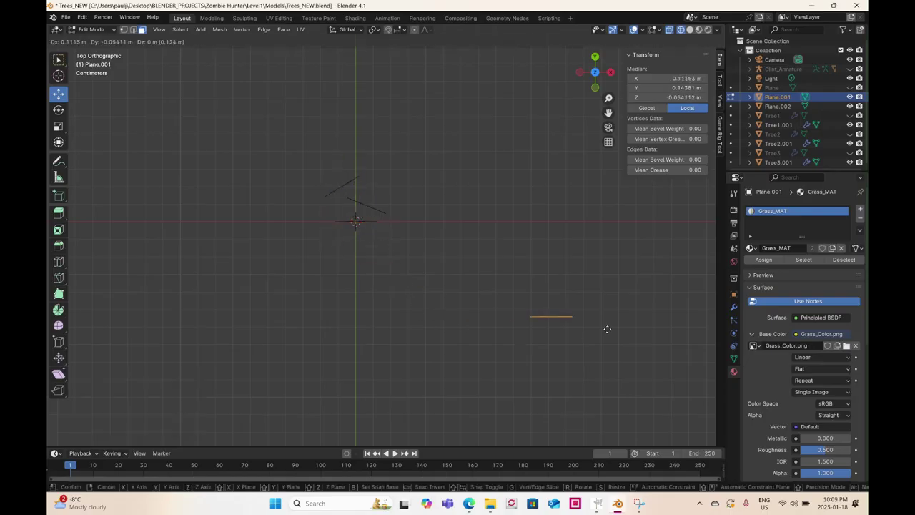
click(631, 247)
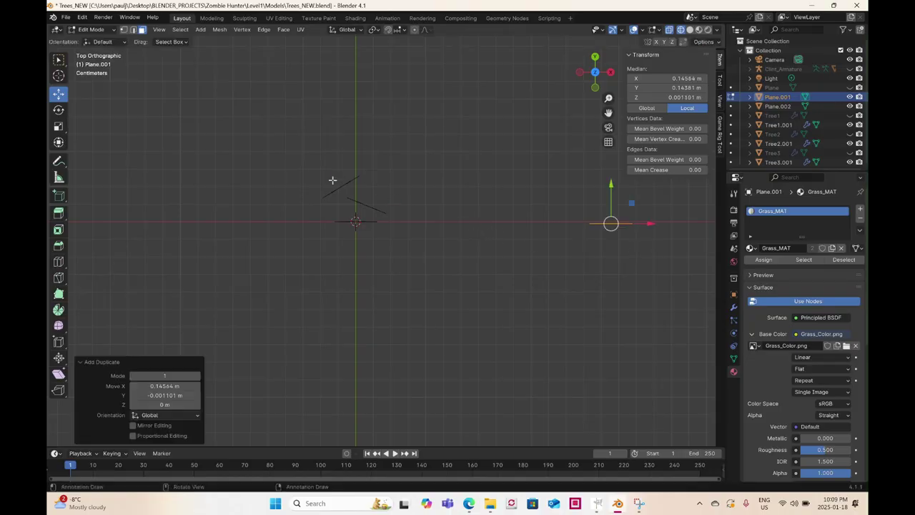
- Select the second angled copy farthest from the X axis and change to vertex selection in a perspective view
drag(288, 150, 362, 194)
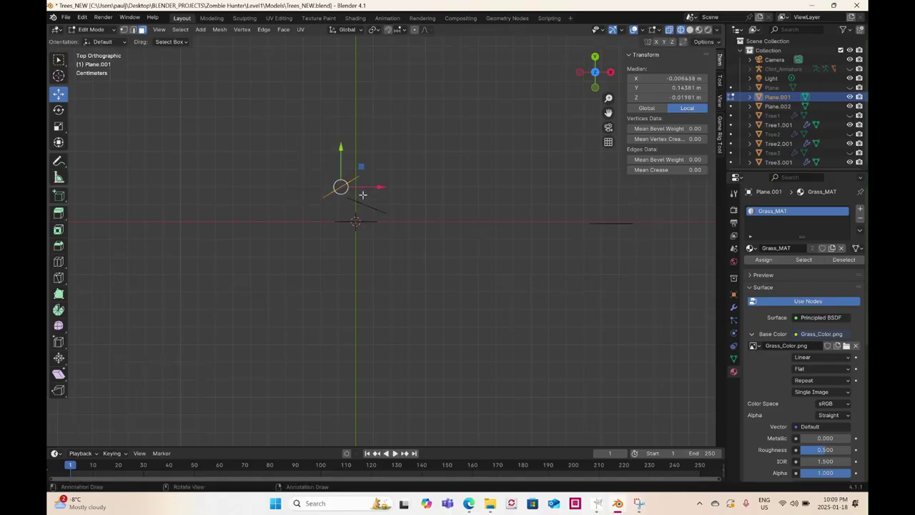
middle_drag(352, 274, 398, 223)
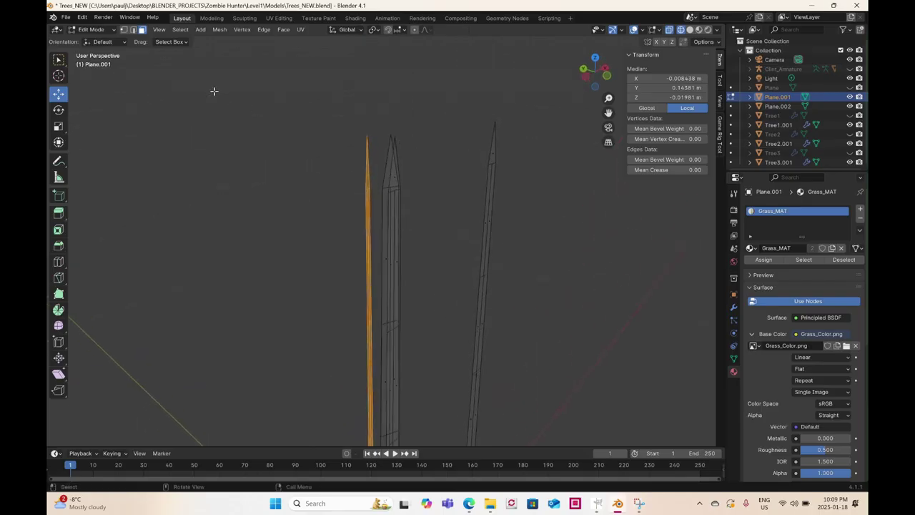
click(124, 30)
- Select the second copy's vertices from the tip down to ground level and move them outward to about X -0.015 m
drag(335, 117, 379, 209)
shift+middle_drag(386, 267, 374, 197)
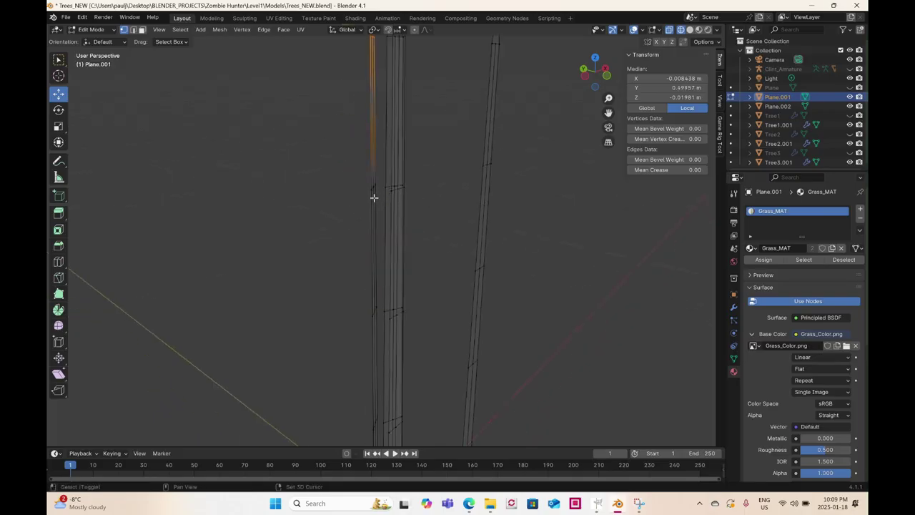
drag(359, 173, 377, 200)
shift+drag(351, 272, 377, 320)
shift+middle_drag(367, 321, 381, 234)
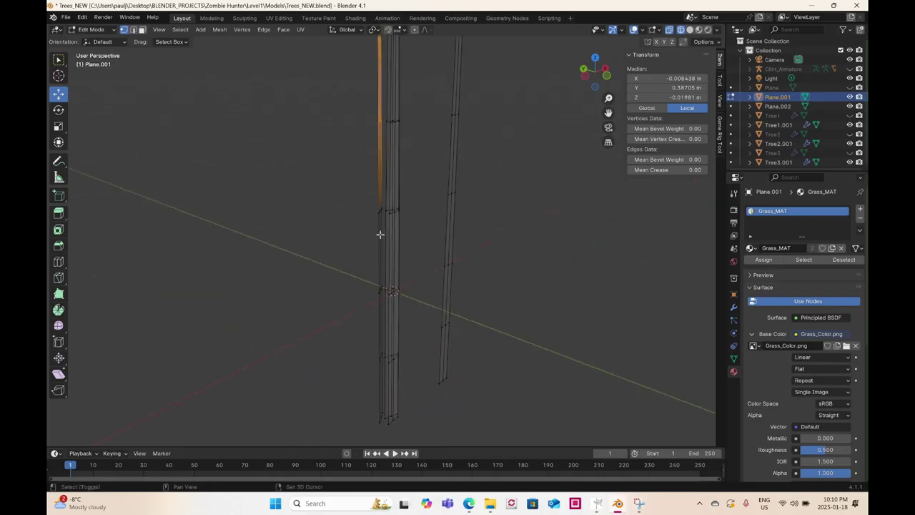
drag(362, 195, 383, 216)
drag(365, 275, 383, 297)
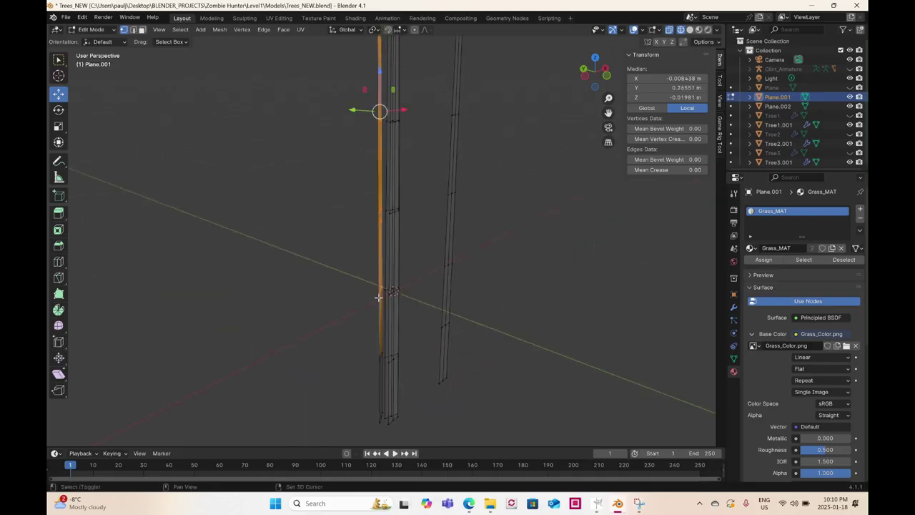
middle_drag(383, 297, 414, 294)
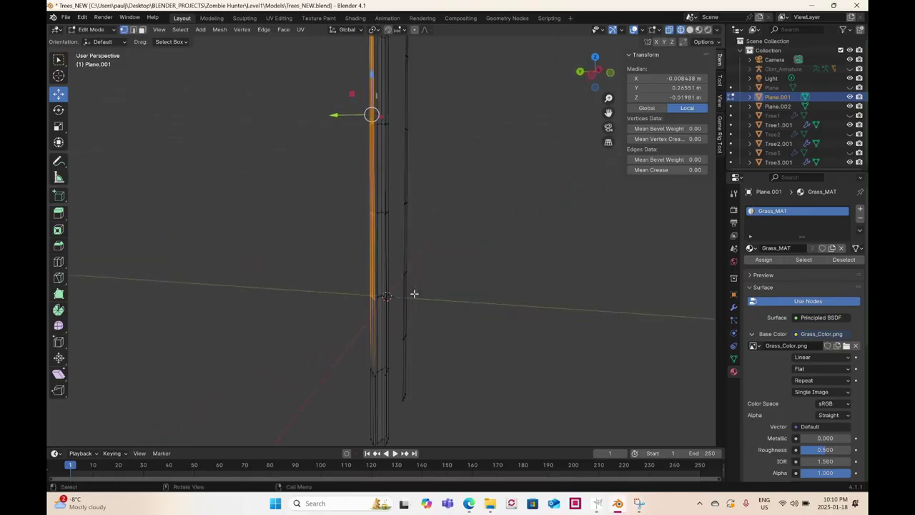
key(ctrl+z)
mouse_move(369, 143)
middle_down()
mouse_move(374, 151)
mouse_move(358, 151)
middle_up()
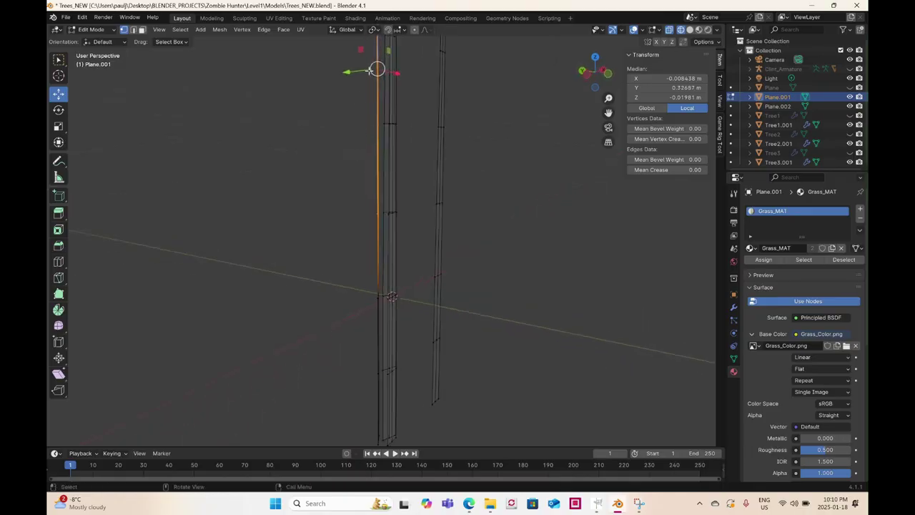
drag(377, 69, 368, 79)
- Curve the second copy outward by moving successively smaller upper sections, finishing with the tip at about X -0.029 m
middle_drag(368, 78, 351, 245)
drag(348, 271, 381, 308)
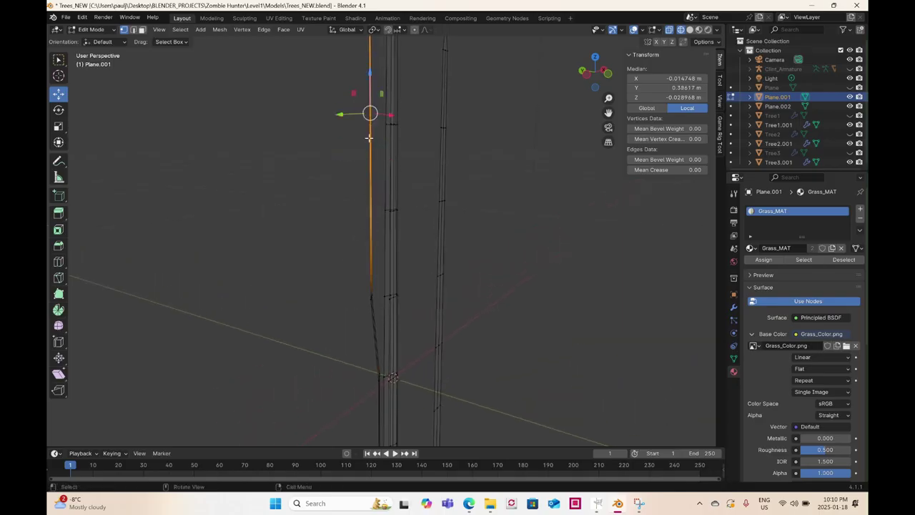
drag(370, 113, 365, 113)
shift+middle_drag(375, 145, 391, 217)
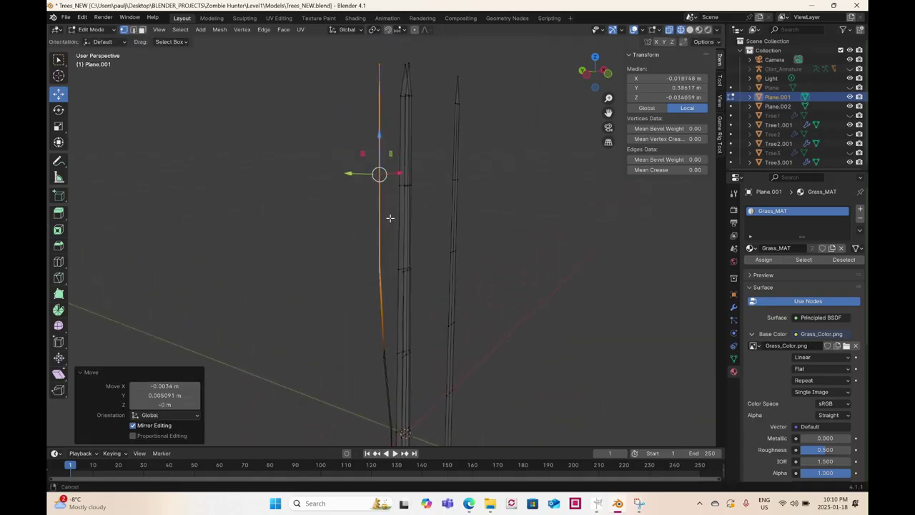
ctrl+drag(356, 258, 387, 279)
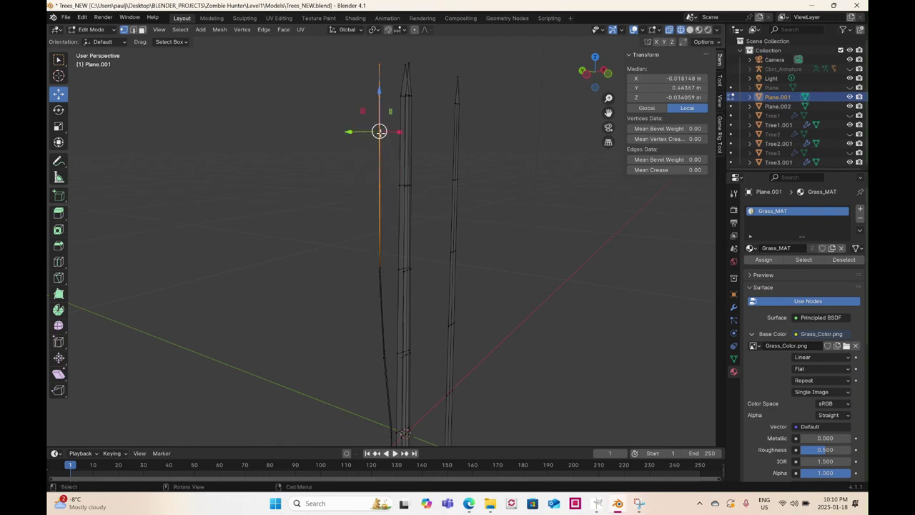
drag(379, 133, 374, 130)
ctrl+drag(357, 178, 382, 193)
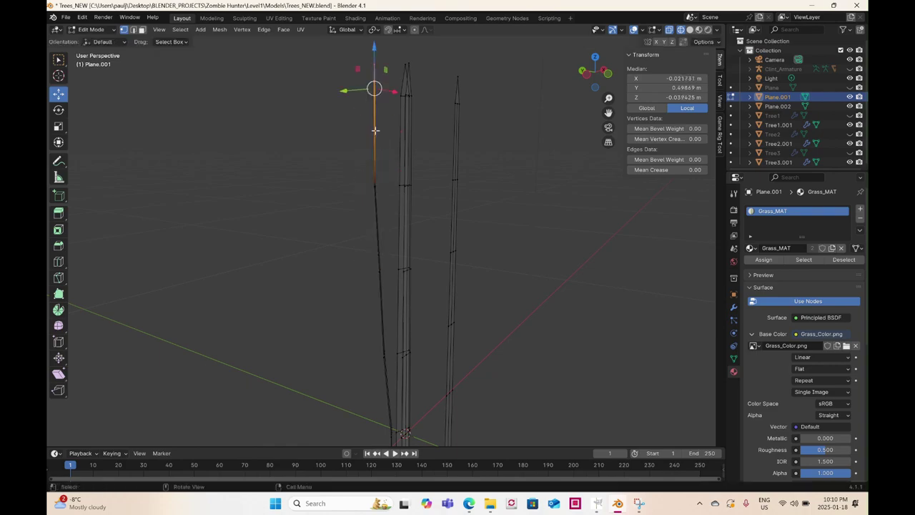
drag(377, 94, 370, 94)
shift+middle_drag(367, 156, 386, 225)
drag(356, 99, 384, 137)
- Select the upper vertices of the original blade and move them about -0.001 m in X, -0.0145 m in Y and -0.003 m in Z
middle_drag(408, 196, 448, 147)
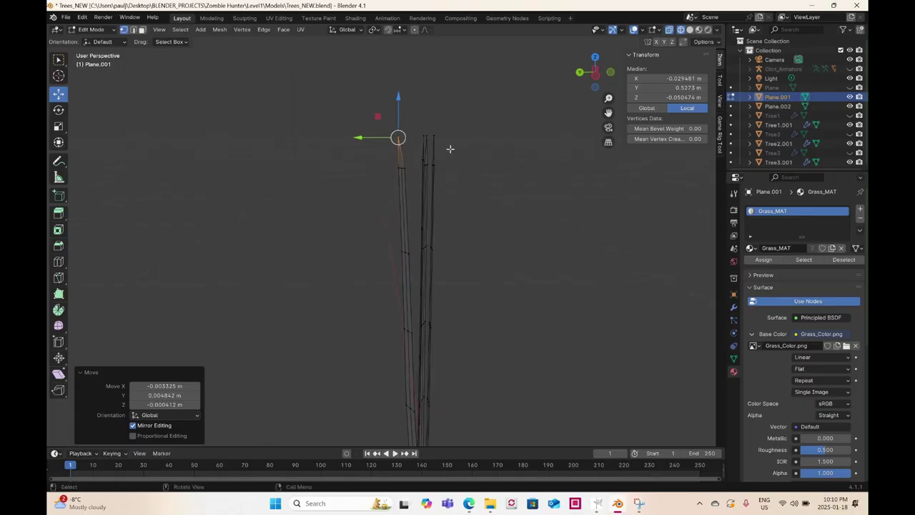
drag(449, 127, 439, 259)
shift+middle_drag(448, 332, 451, 239)
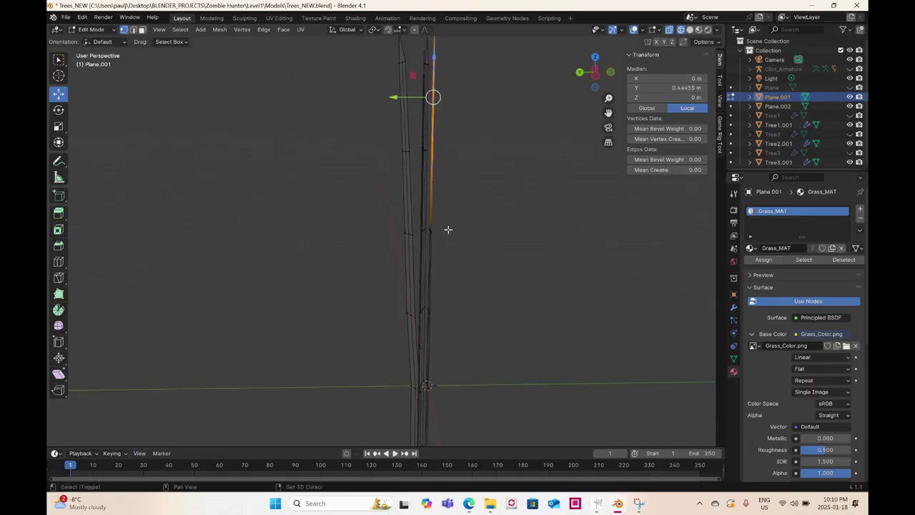
shift+drag(448, 210, 438, 390)
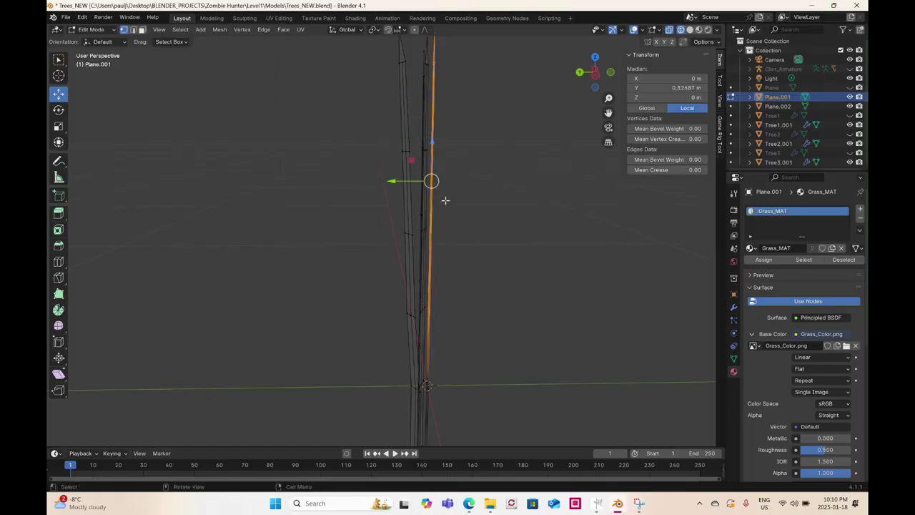
drag(431, 181, 450, 186)
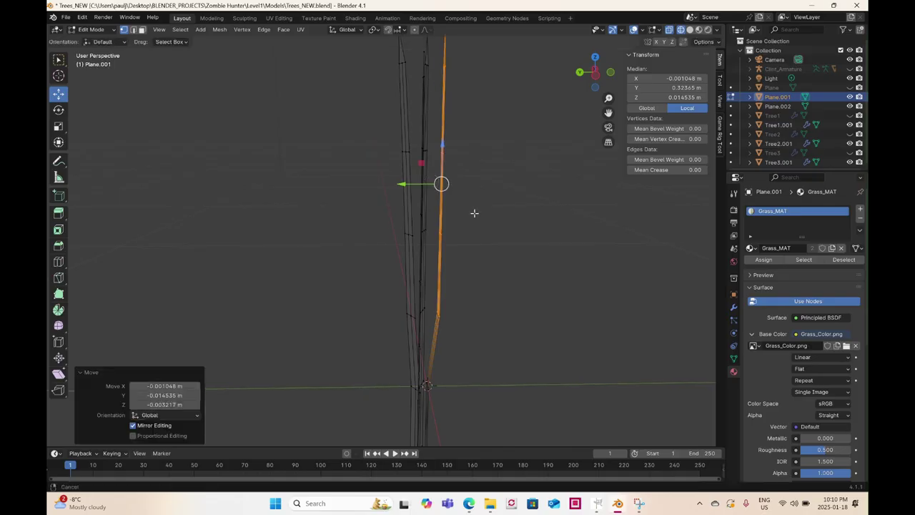
- Curve the original blade the opposite way by moving successively smaller upper sections outward, finishing with the tip shifted about -0.0075 m in Y
shift+middle_drag(474, 212, 464, 225)
ctrl+drag(421, 317, 451, 350)
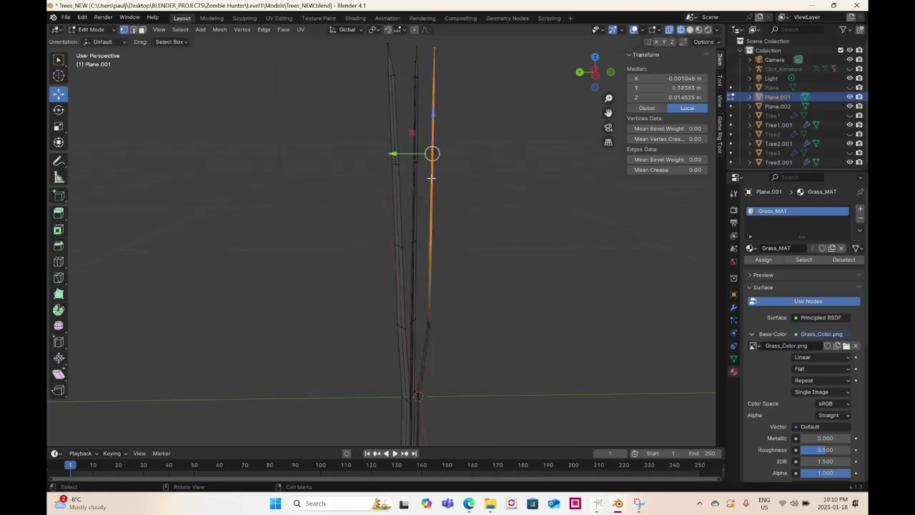
drag(441, 159, 459, 266)
drag(439, 113, 448, 116)
ctrl+drag(433, 155, 463, 187)
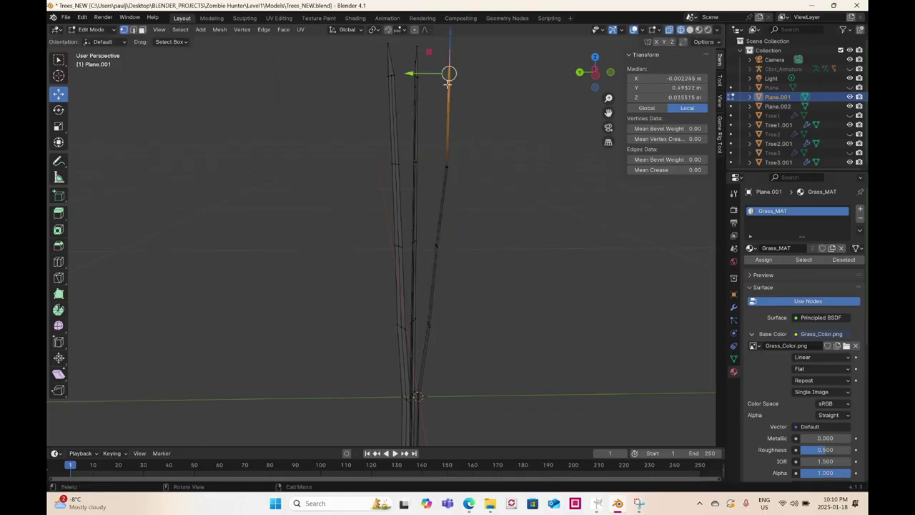
drag(458, 76, 462, 74)
shift+middle_drag(470, 117, 446, 181)
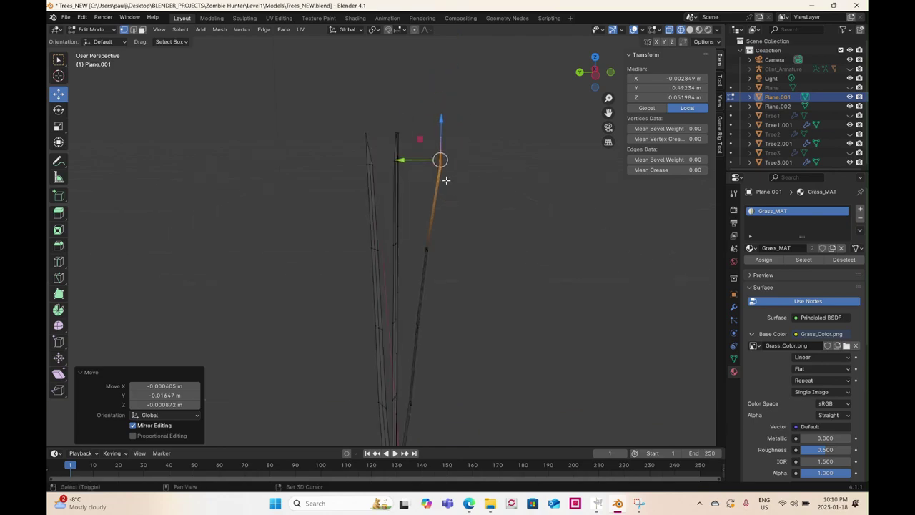
drag(440, 159, 443, 137)
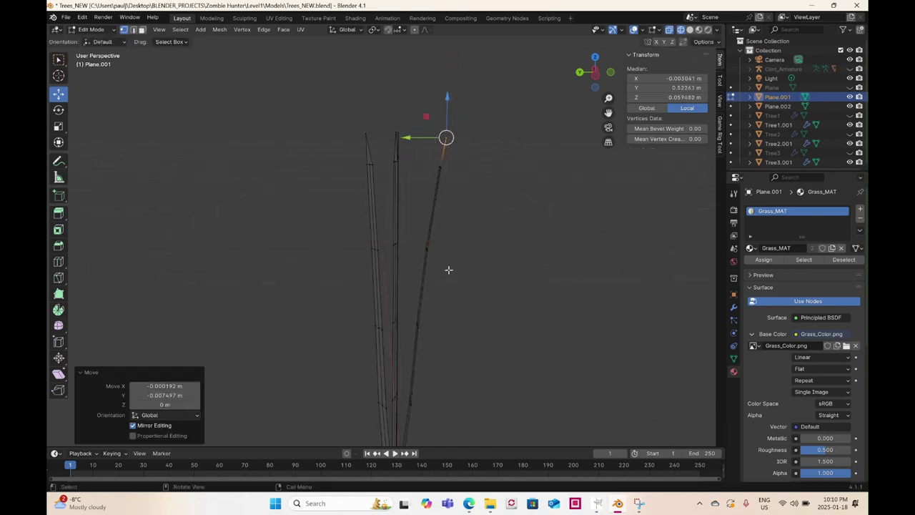
- Select the upper vertices of the first angled copy in the middle and move them about 0.001 m in X and 0.006 m in Y
middle_drag(443, 139, 400, 266)
drag(380, 107, 401, 286)
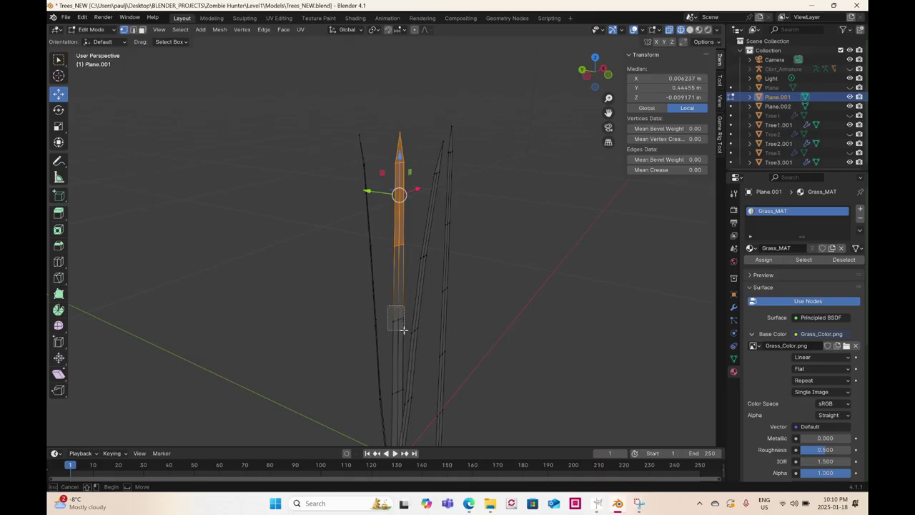
shift+drag(403, 330, 404, 330)
middle_drag(404, 331, 394, 206)
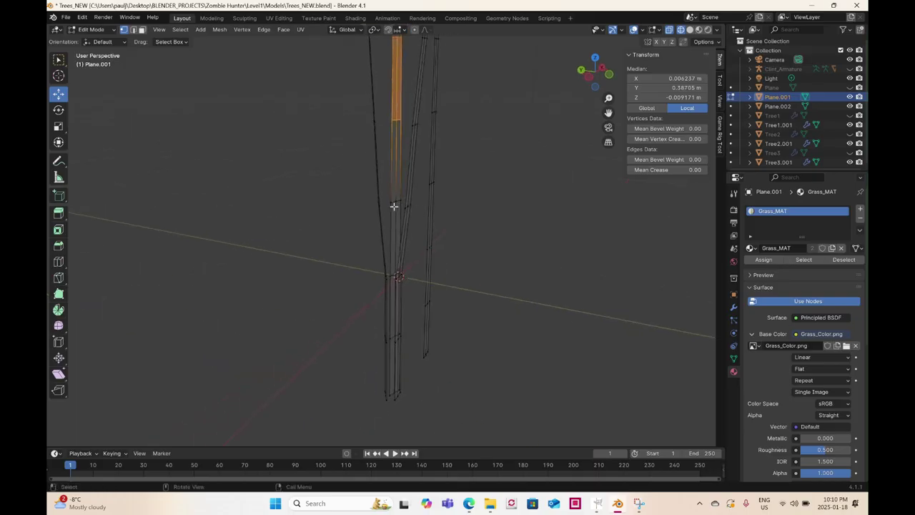
shift+drag(386, 193, 400, 210)
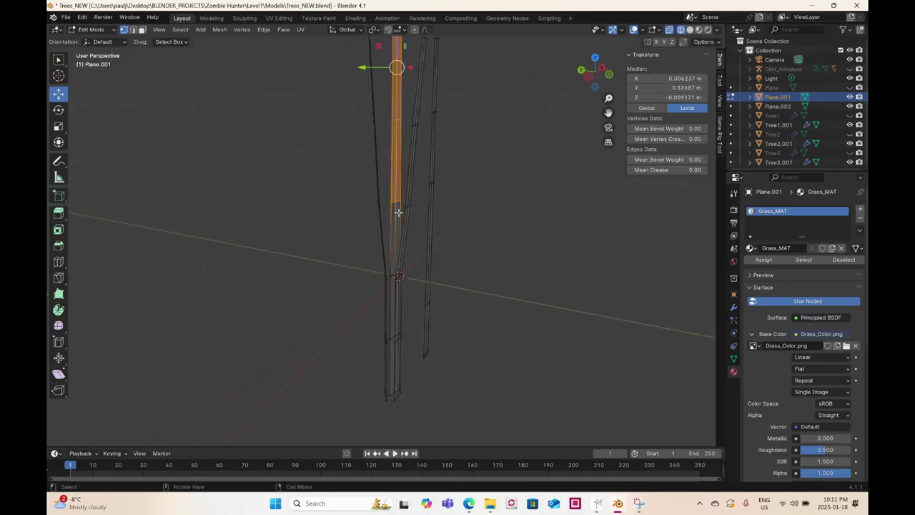
middle_drag(401, 210, 443, 207)
drag(363, 98, 360, 98)
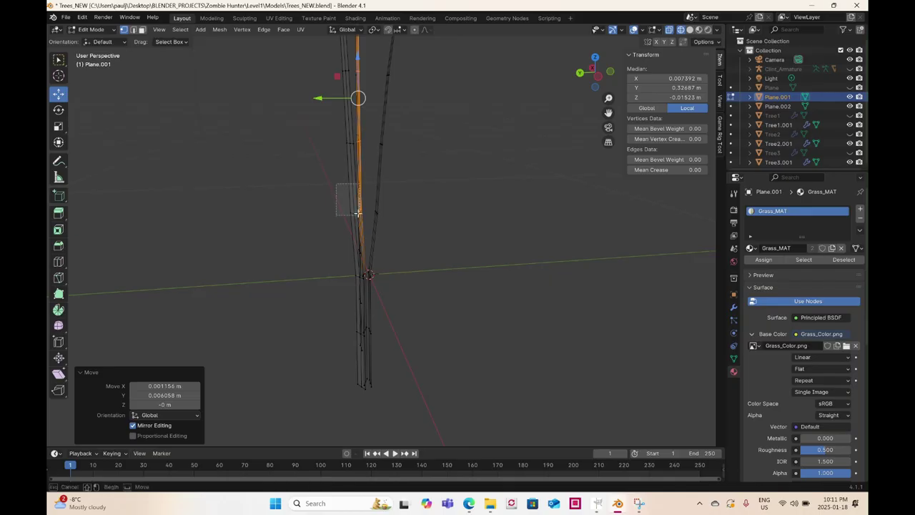
- Curve the first angled copy outward by moving successively smaller upper sections, finishing with the tip shifted about 0.002 m in X and 0.010 m in Y
key(ctrl+z)
shift+middle_drag(349, 201, 423, 193)
drag(432, 147, 425, 145)
key(ctrl+z)
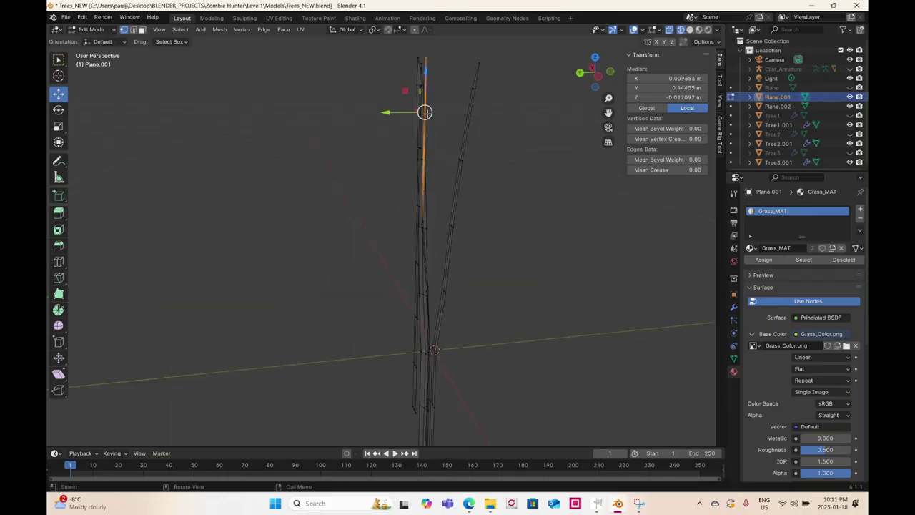
drag(425, 112, 417, 114)
key(ctrl+z)
drag(418, 79, 410, 80)
middle_drag(411, 123, 412, 190)
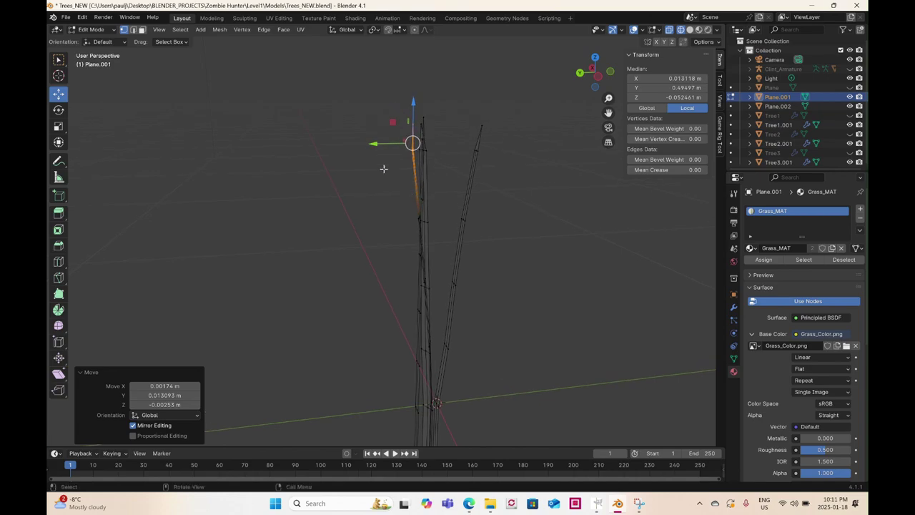
drag(412, 143, 408, 125)
middle_drag(433, 219, 379, 240)
- Switch to Object Mode with solid shading and examine the shape of the bent blades
click(78, 29)
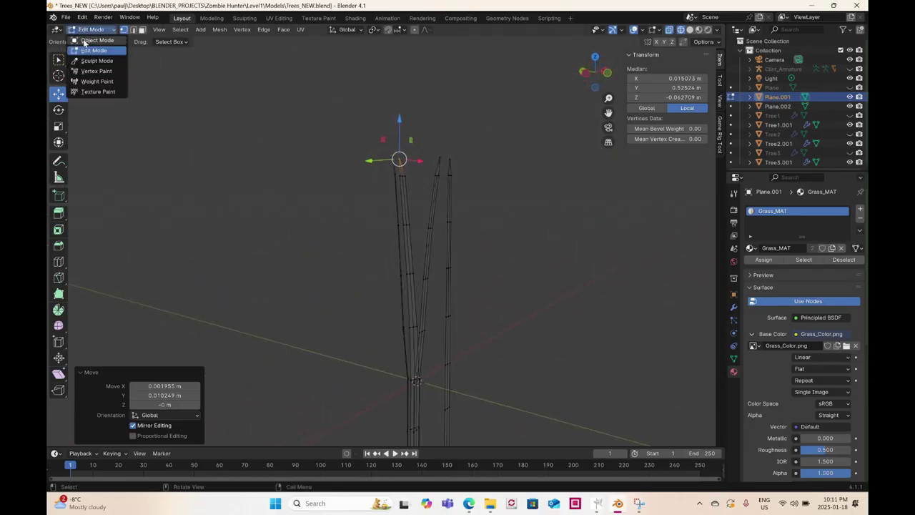
click(93, 38)
key(z)
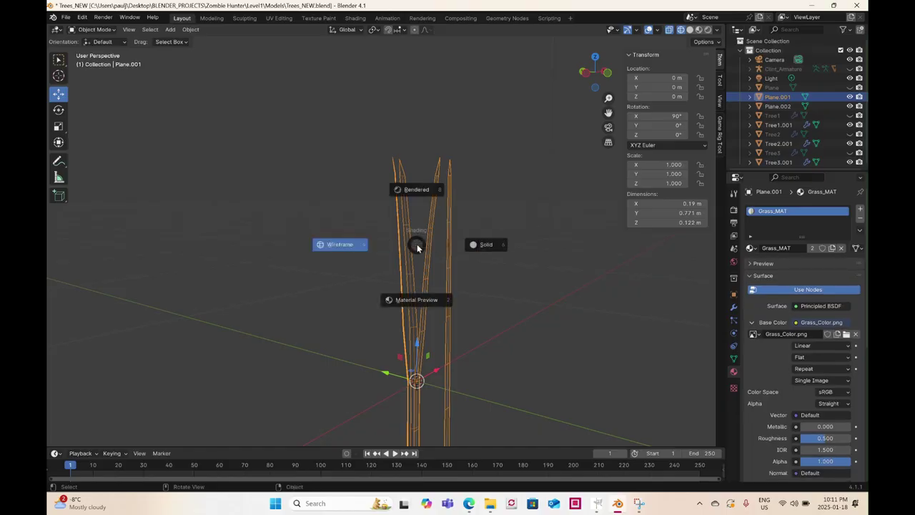
click(461, 242)
mouse_move(462, 241)
middle_down()
mouse_move(470, 260)
mouse_move(364, 279)
mouse_move(379, 290)
middle_up()
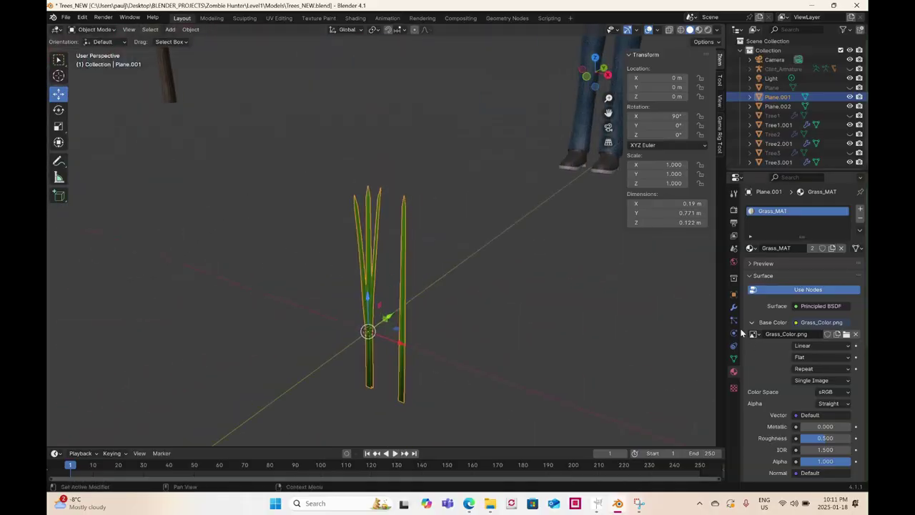
- Try a Subdivision Surface modifier on the grass blades, inspect the shape and remove the modifier
click(734, 307)
click(793, 208)
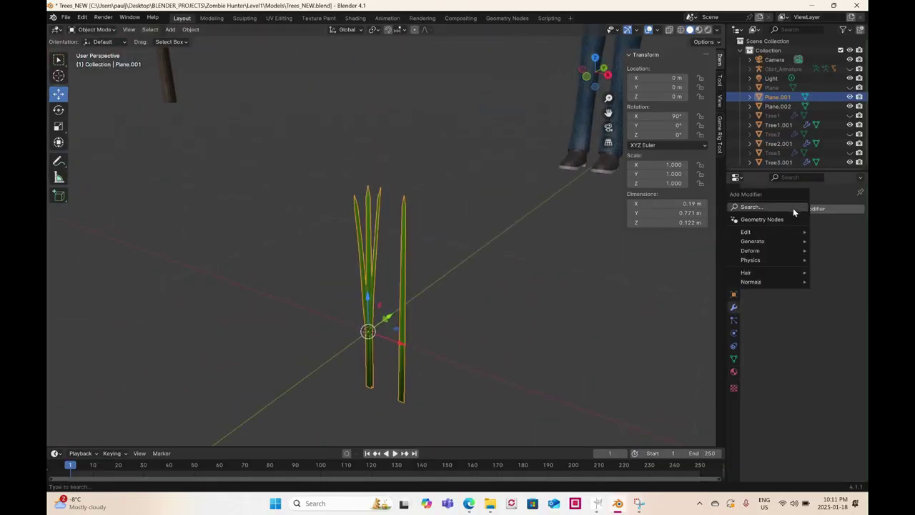
mouse_move(776, 241)
click(682, 362)
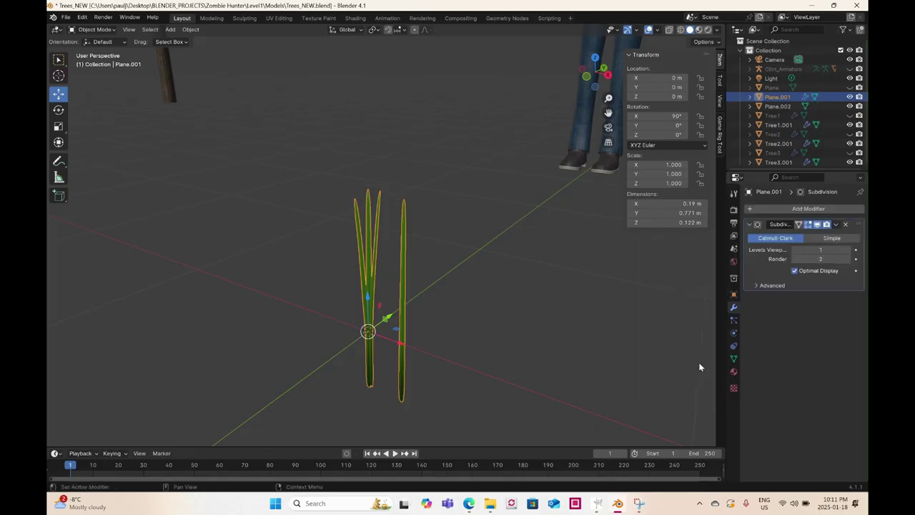
click(444, 285)
middle_drag(443, 285, 413, 287)
scroll(479, 268, up, 4)
scroll(479, 268, down, 4)
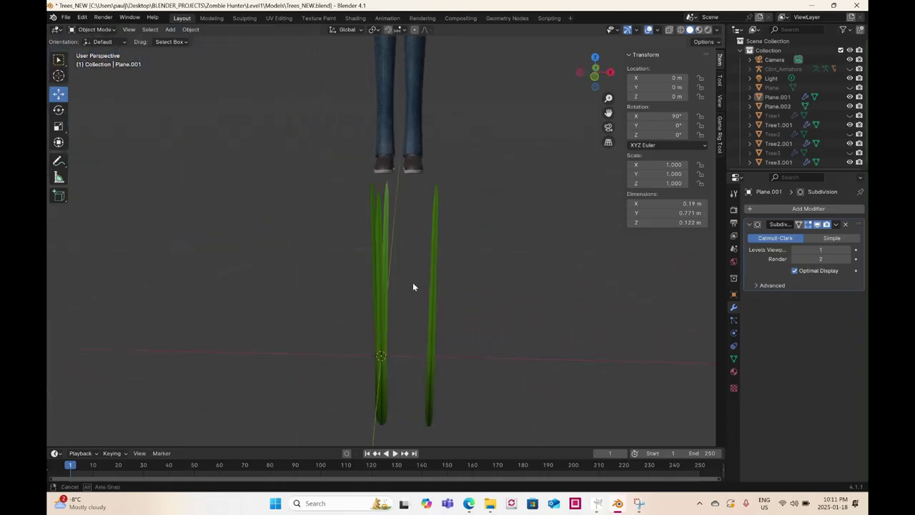
click(846, 224)
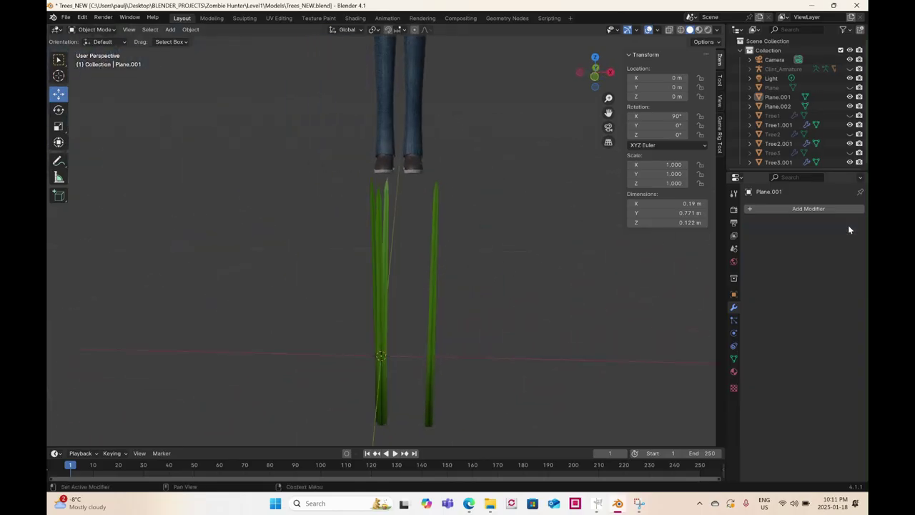
- Edit the grass mesh in wireframe with face selection and move the separate straight blade about 0.467 m in X, away from the clump
click(381, 232)
click(93, 29)
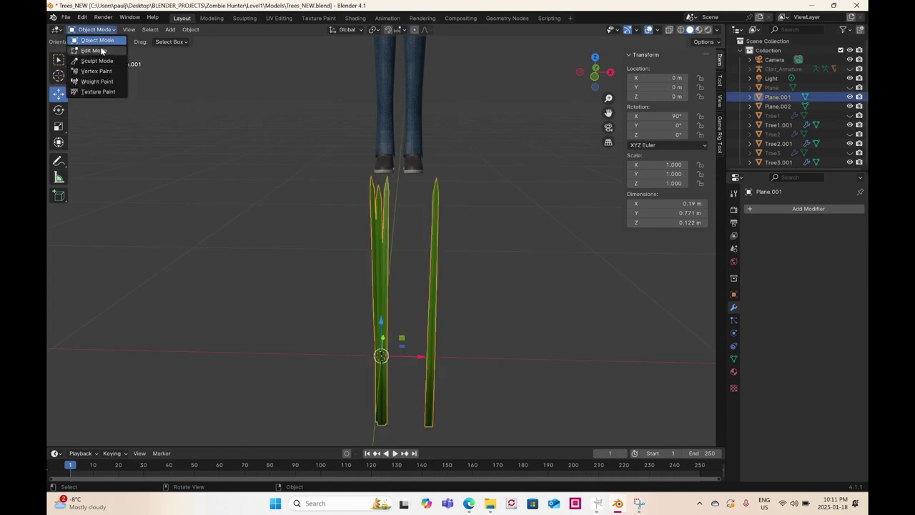
click(89, 50)
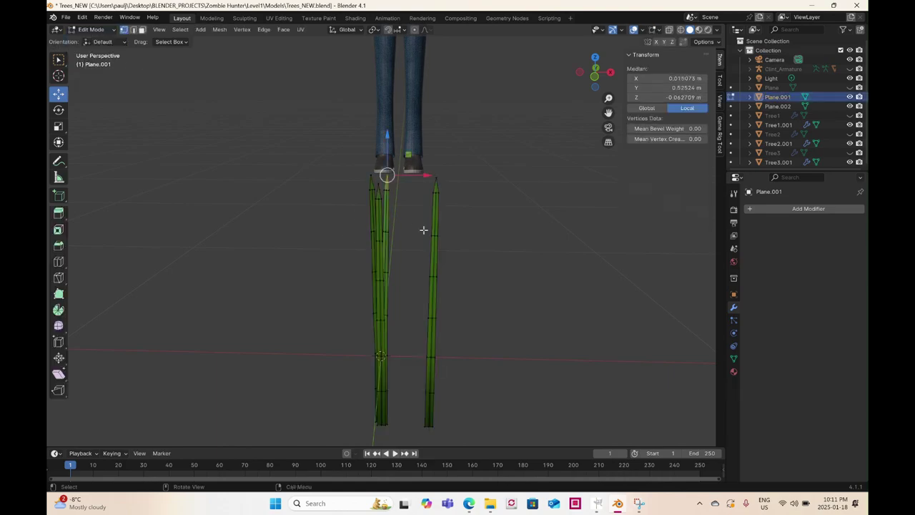
click(142, 30)
key(z)
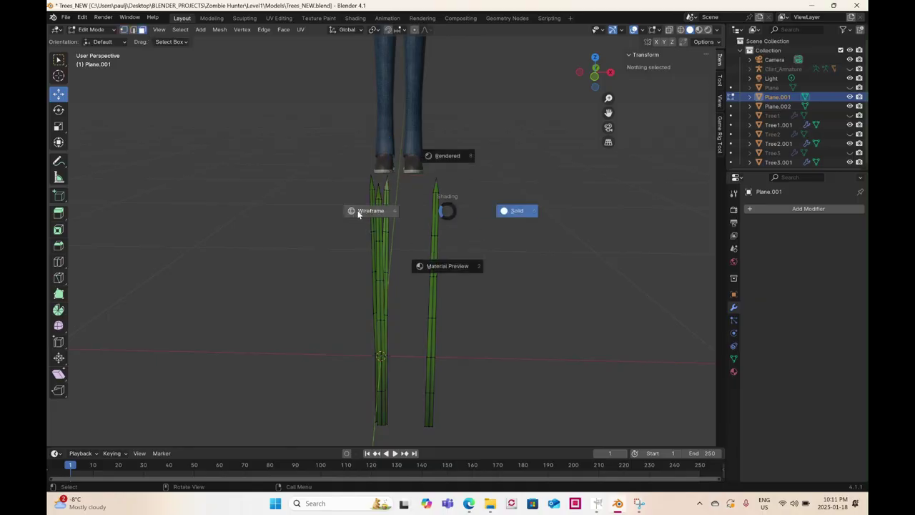
click(420, 186)
drag(413, 170, 476, 440)
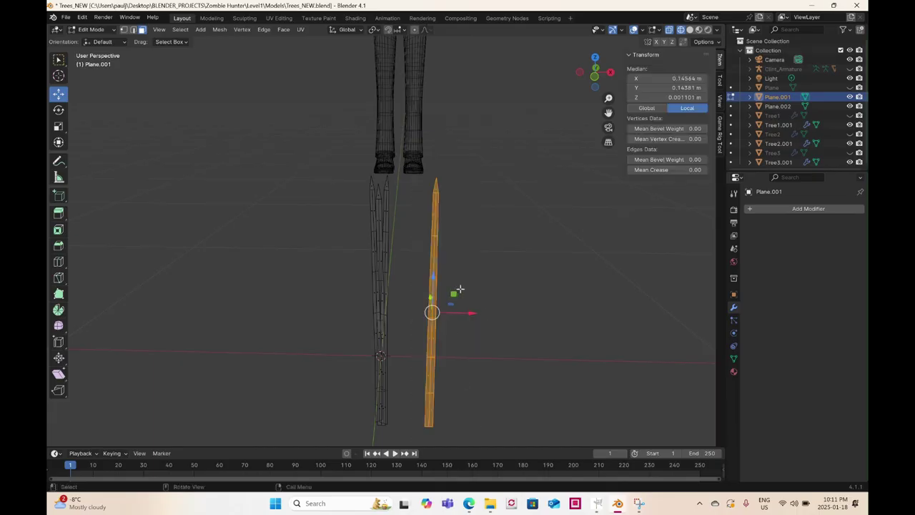
drag(473, 308, 642, 321)
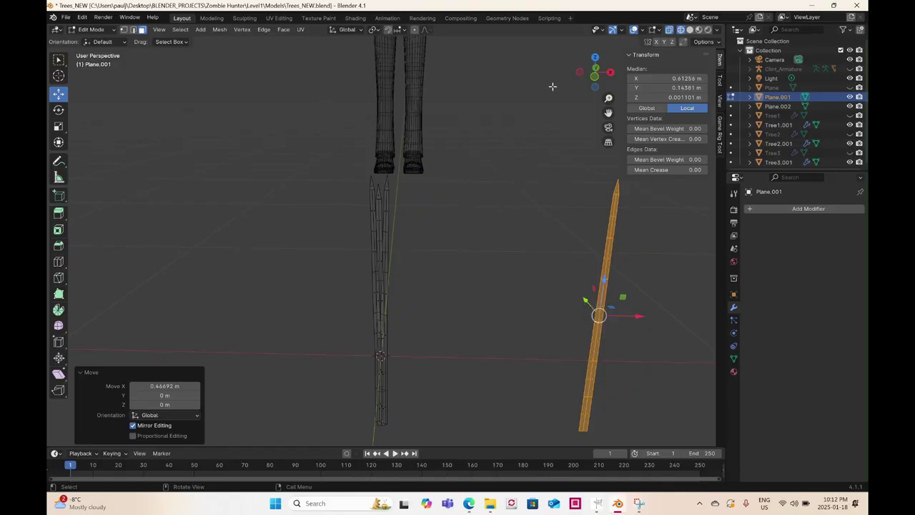
- Duplicate the straight spare blade in the left side view, offsetting the copy about 0.19 m in Y and 0.016 m in Z
click(579, 72)
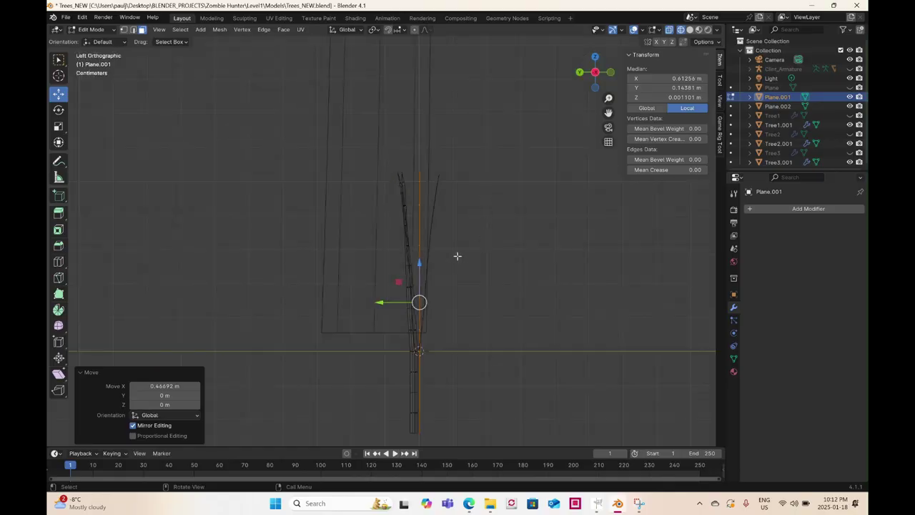
key(shift+d)
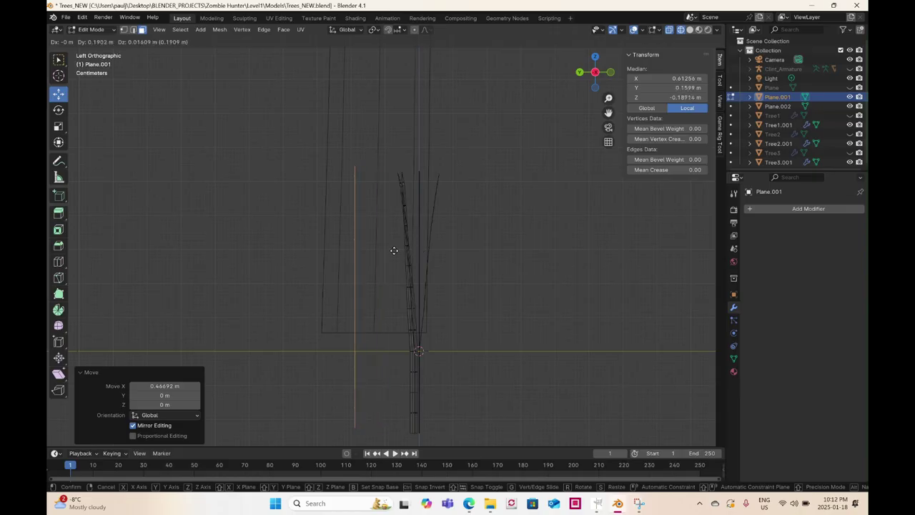
click(394, 253)
- Curve the new copy outward along Y by moving successively smaller upper sections of vertices, starting with a shift of about 0.011 m
click(123, 29)
drag(297, 138, 364, 394)
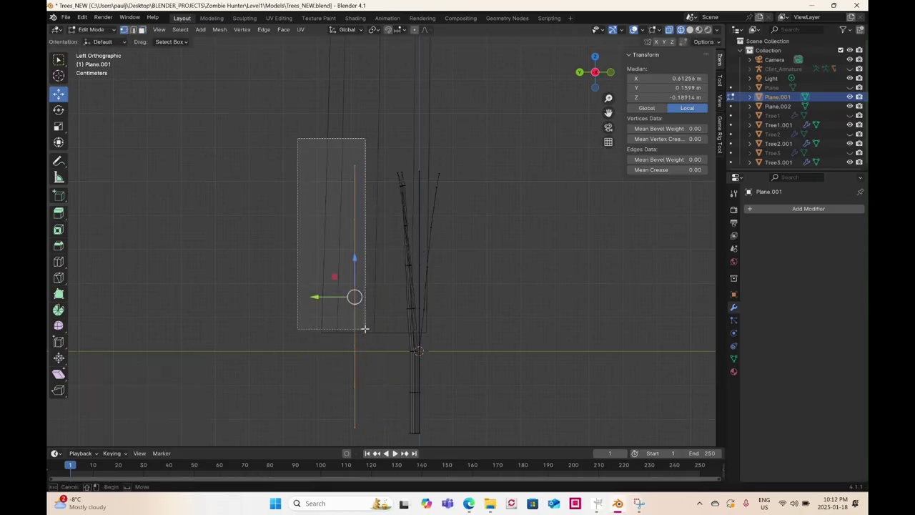
drag(365, 329, 365, 329)
drag(315, 236, 310, 234)
drag(297, 133, 341, 234)
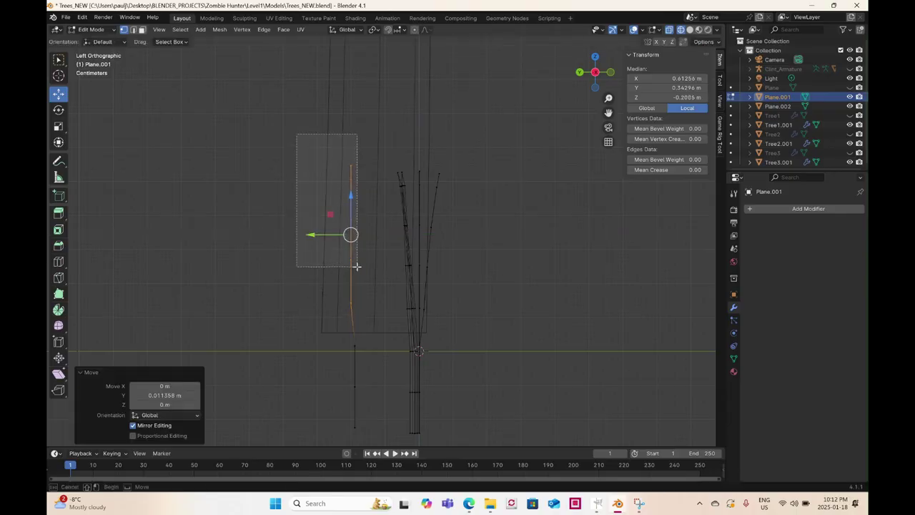
drag(357, 266, 357, 266)
drag(316, 213, 358, 264)
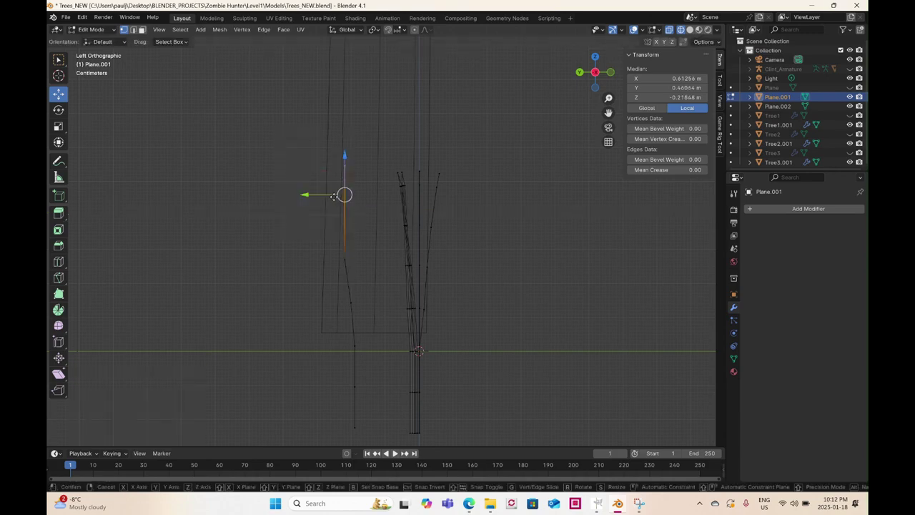
drag(336, 194, 331, 197)
drag(303, 135, 313, 175)
drag(280, 142, 326, 171)
- Select the whole curved copy and move it about -0.568 m in X and -0.203 m in Y to sit beside the clump
drag(255, 131, 387, 441)
click(595, 58)
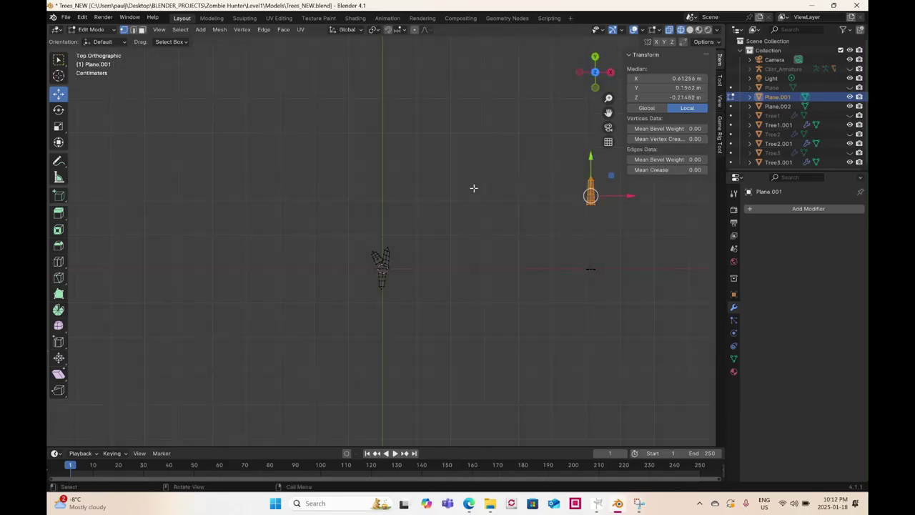
drag(599, 199, 538, 218)
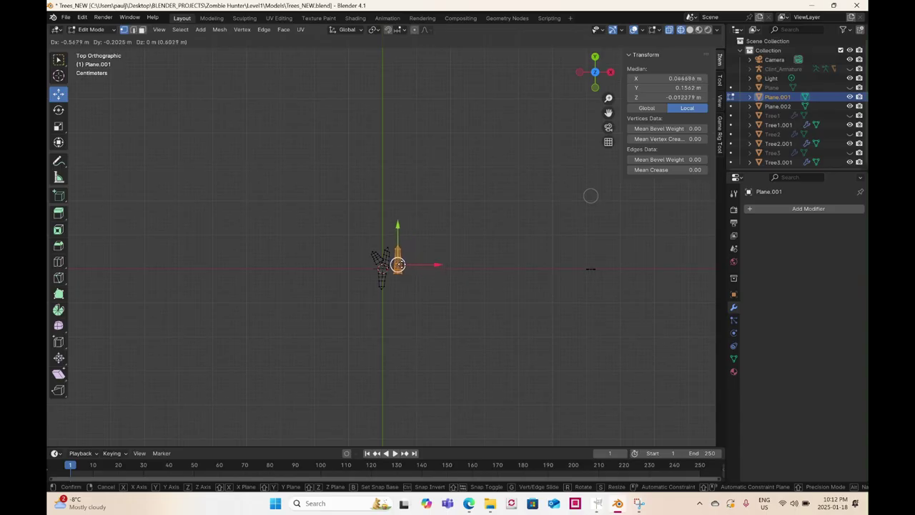
- Rotate the curved copy -113° about Z and move it about -0.026 m in Y against the clump's base
drag(398, 265, 442, 280)
scroll(422, 257, up, 2)
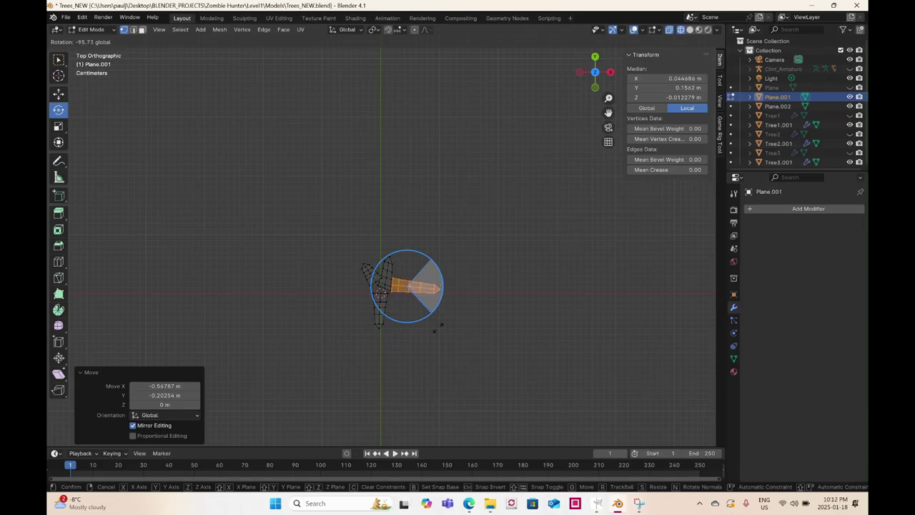
drag(431, 332, 430, 333)
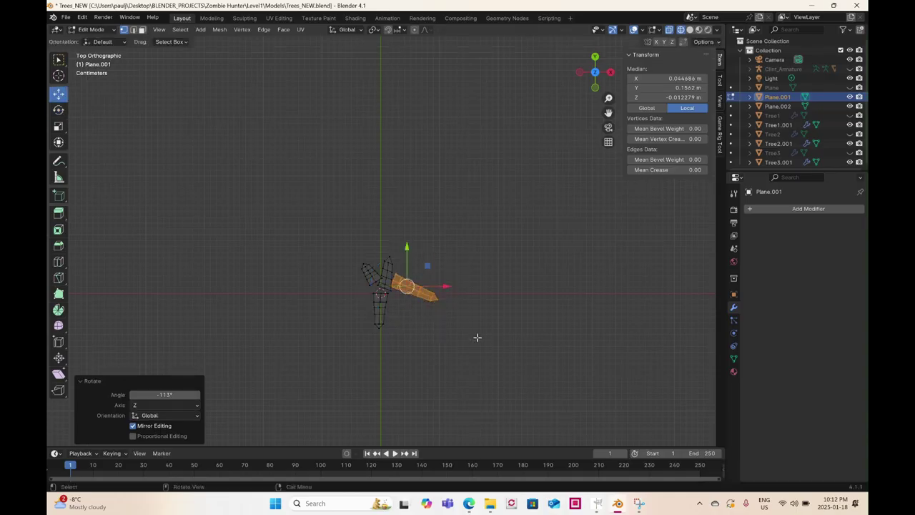
drag(415, 295, 415, 308)
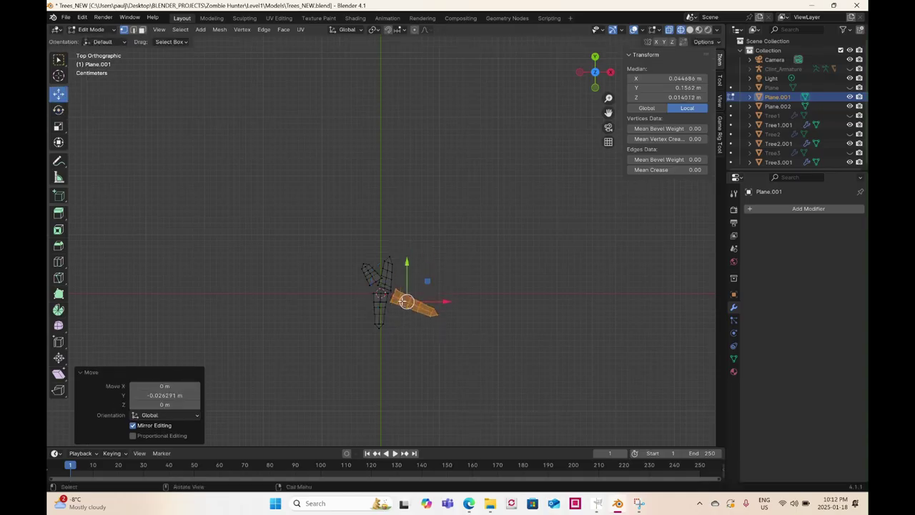
- Duplicate the straight spare blade again and bend the copy by moving its upper vertices outward along Y in the left side view
scroll(407, 342, down, 3)
middle_drag(408, 341, 493, 260)
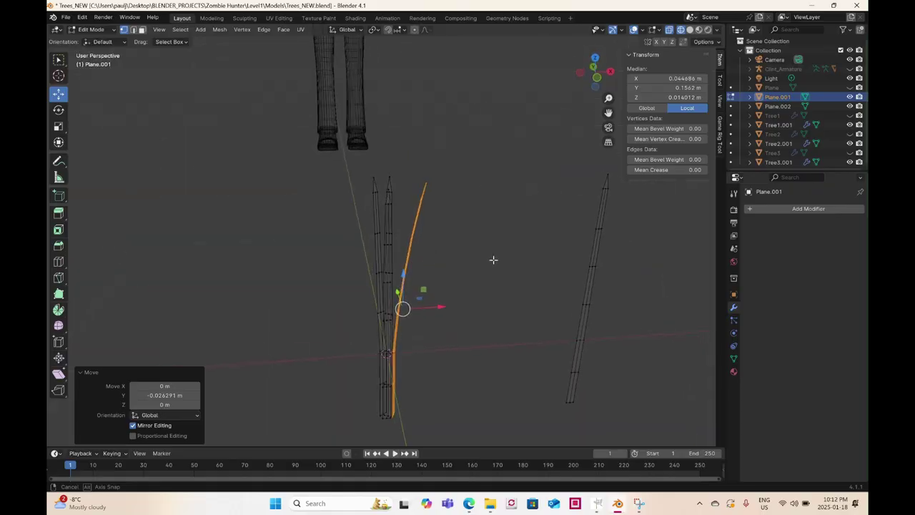
click(143, 30)
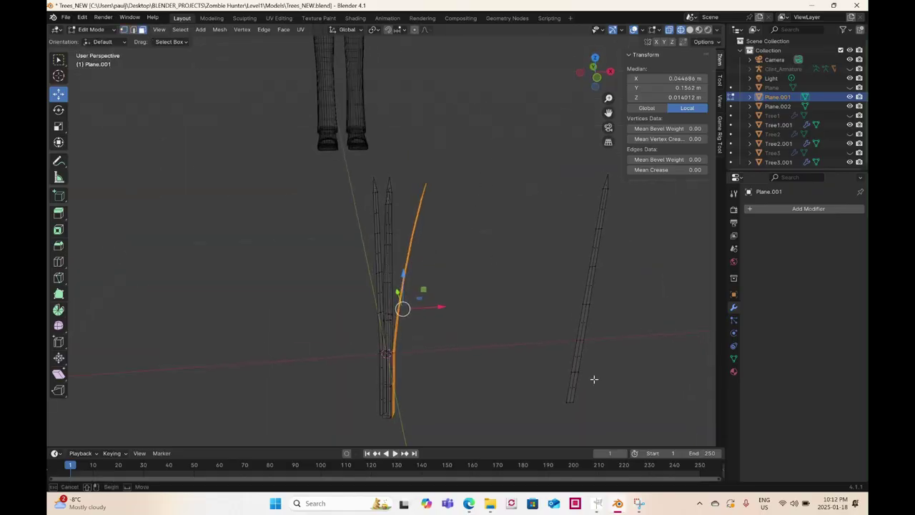
drag(489, 131, 622, 450)
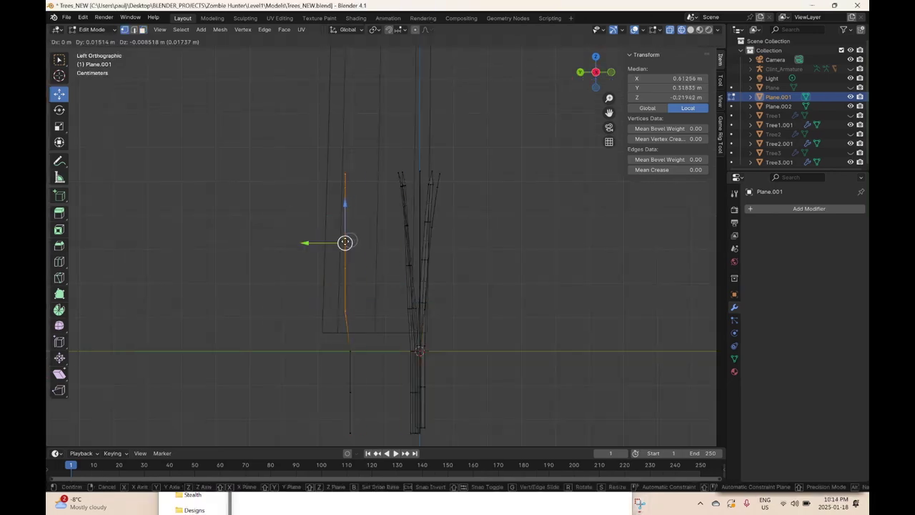
text(rz-60)
key(Return)
- Move the curved copy about -0.52 m in X and -0.147 m in Y to the clump, and fit rotated duplicates of it into the gaps
key(KP_7)
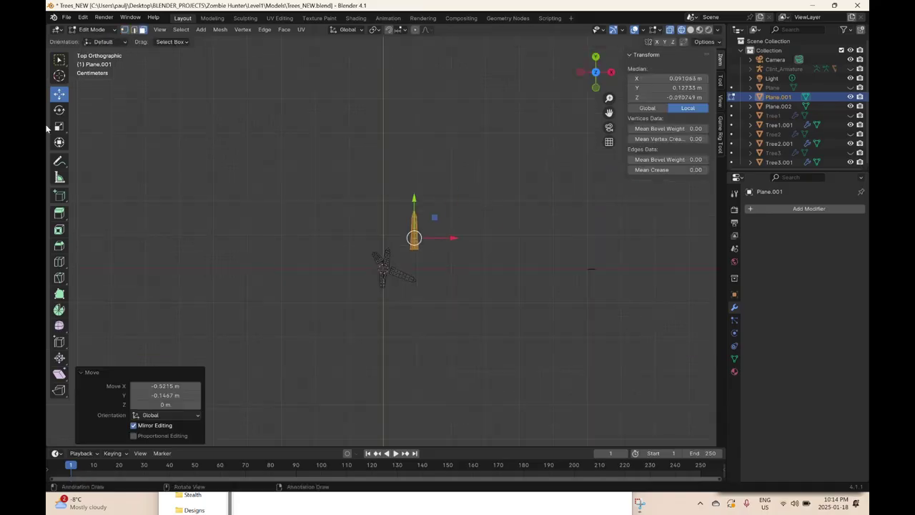
drag(458, 246, 429, 290)
key(shift+d)
click(59, 110)
click(60, 95)
drag(405, 218, 363, 268)
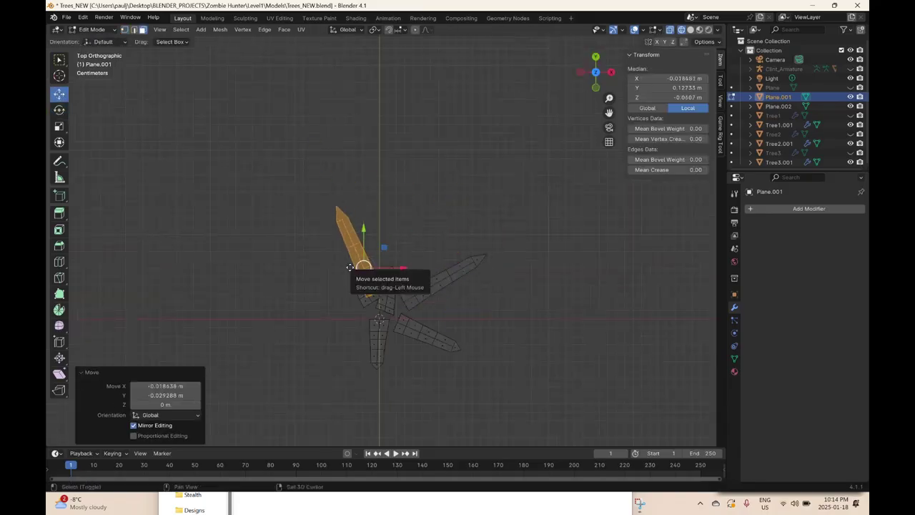
- Make another copy of the straight spare blade beside the clump and bend its upper sections strongly outward along Y up to the tip
key(shift+d)
click(60, 110)
middle_drag(344, 251, 363, 278)
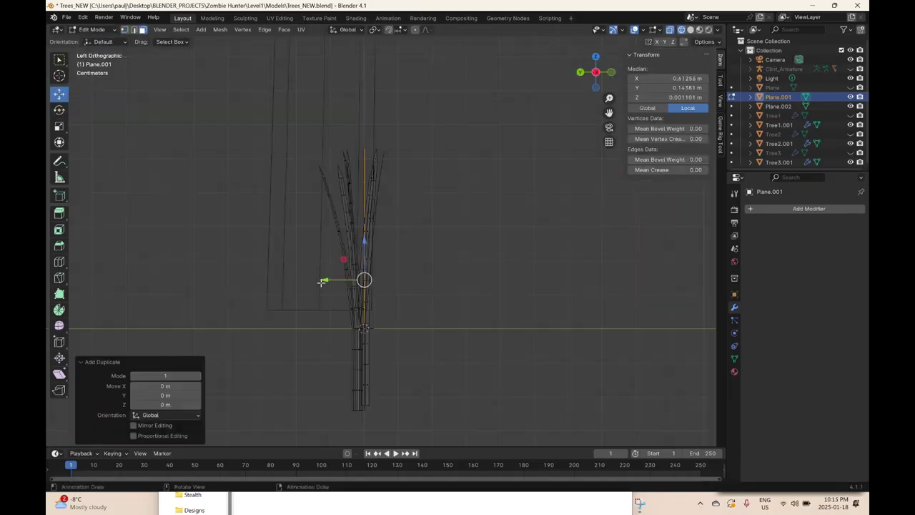
click(60, 95)
drag(352, 277, 208, 209)
drag(159, 123, 170, 174)
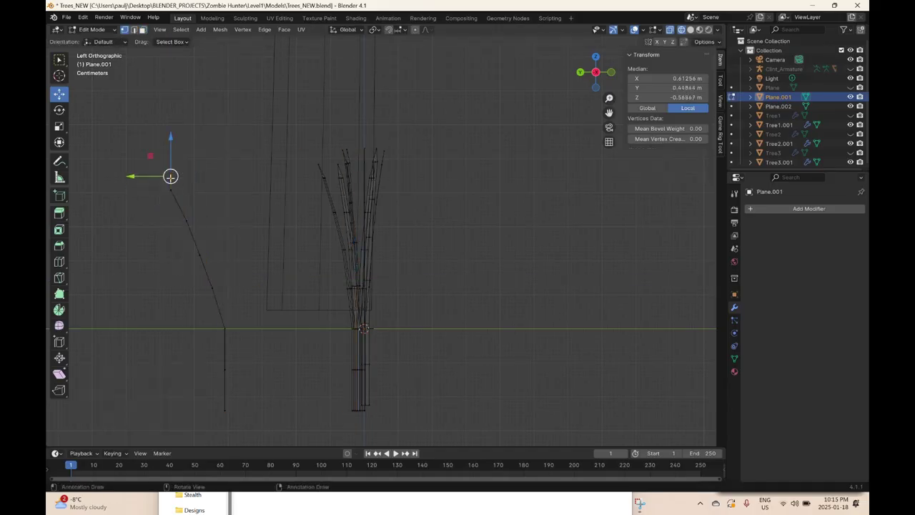
- Arrange the long bent blade and its duplicates around the clump's base in top view, rotating one copy -40.5° about Z
click(125, 113)
key(KP_7)
key(shift+d)
scroll(336, 215, up, 4)
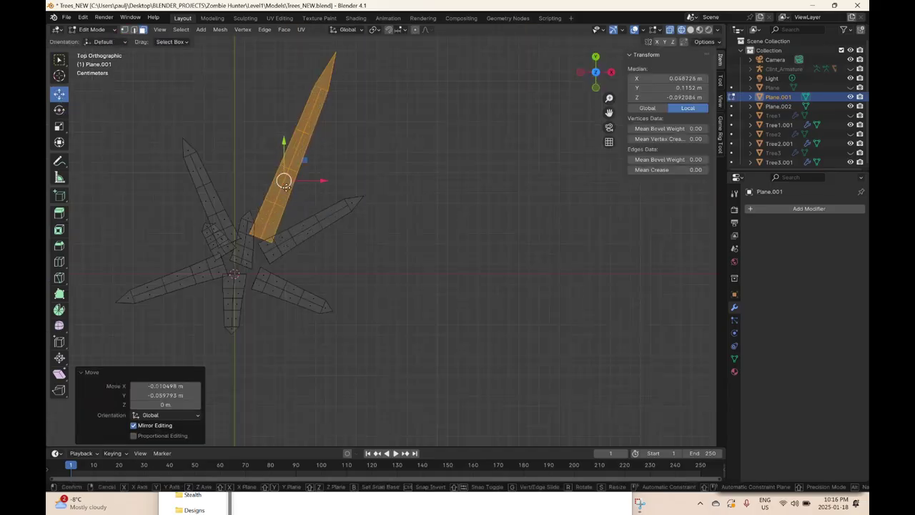
click(59, 110)
drag(369, 212, 326, 333)
shift+middle_drag(327, 333, 384, 284)
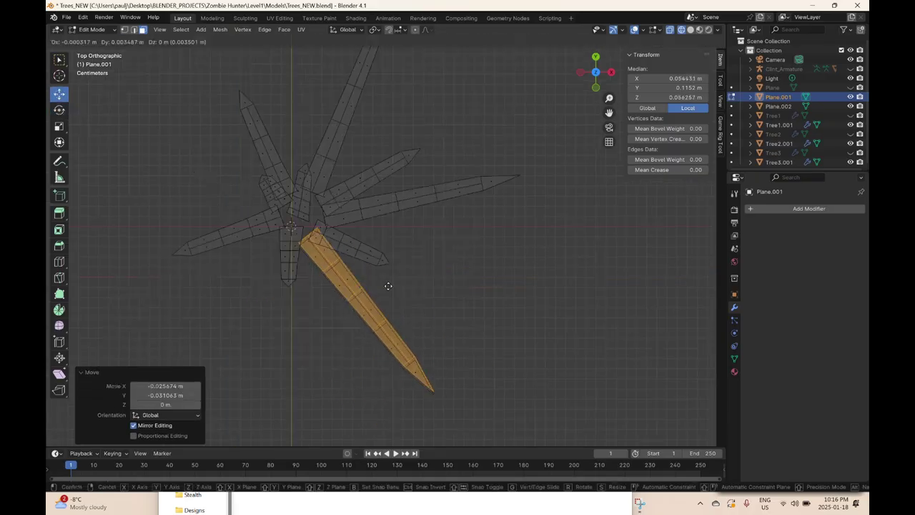
drag(193, 246, 207, 187)
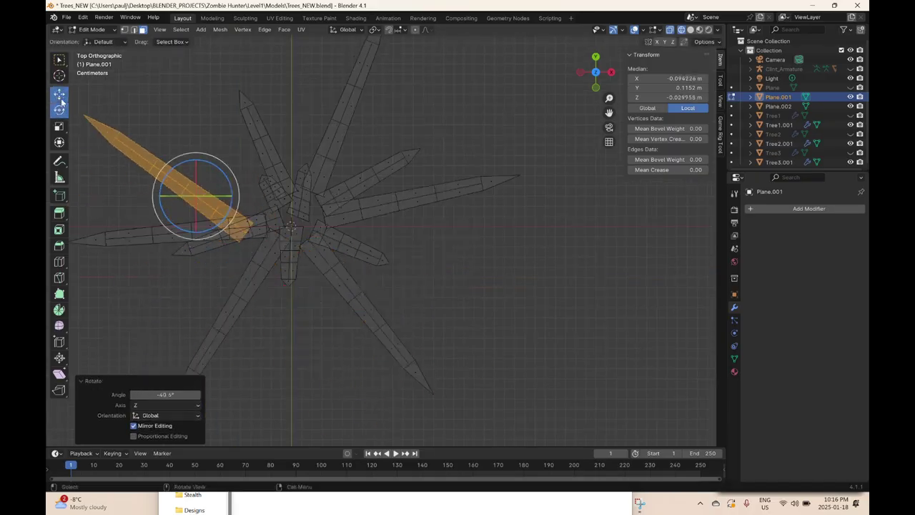
- Duplicate the straight spare blade and bend the copy by moving its upper sections outward in the left side view
middle_drag(208, 187, 515, 135)
key(KP_7)
drag(474, 166, 597, 323)
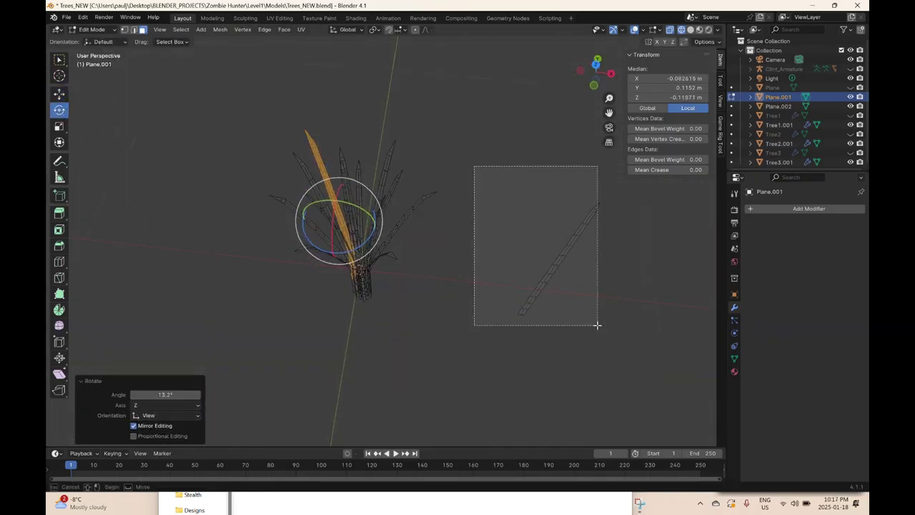
key(shift+d)
key(Escape)
click(581, 73)
key(shift+space)
key(g)
drag(503, 278, 578, 173)
- Move the bent copy to the clump in top view, then duplicate it to the clump's lower-left side and rotate the duplicate outward
drag(476, 154, 592, 423)
click(596, 56)
drag(529, 301, 398, 266)
click(59, 110)
key(shift+d)
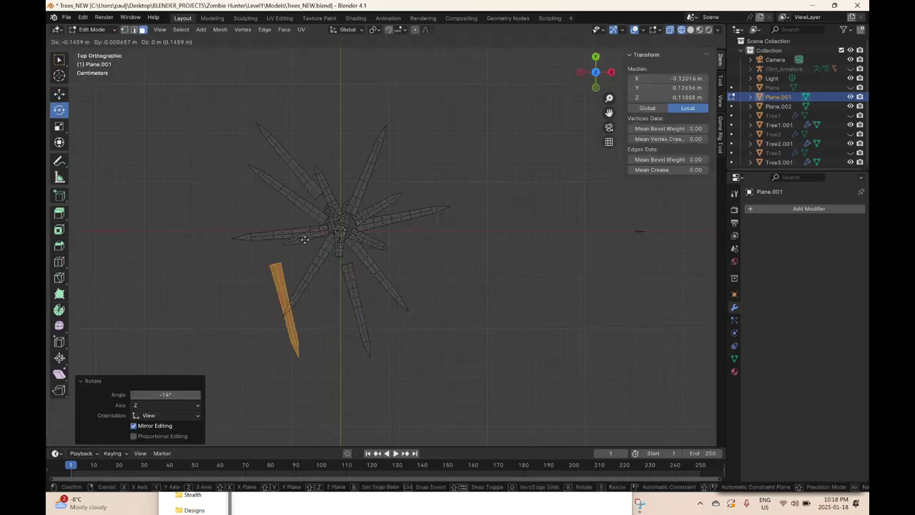
click(304, 278)
drag(323, 248, 336, 279)
- Place two more duplicates of the bent blade on the clump's lower-right and upper-right sides, rotating each to point outward
key(shift+d)
click(422, 268)
drag(423, 268, 393, 230)
key(shift+d)
click(437, 160)
drag(435, 172, 407, 148)
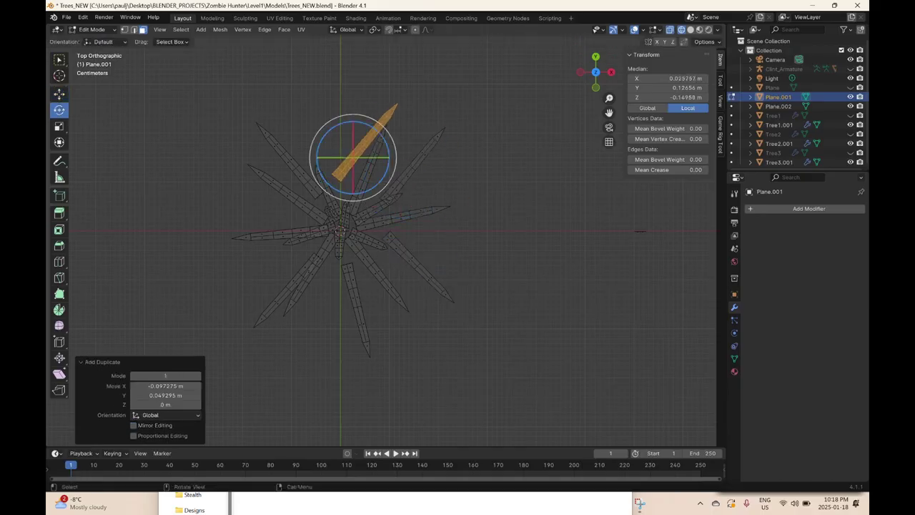
click(59, 94)
- Preview the clump in Object Mode with a level-1 Subdivision modifier, then remove the modifier
mouse_move(418, 329)
middle_down()
mouse_move(365, 263)
mouse_move(431, 266)
middle_up()
key(shift+z)
key(Tab)
key(ctrl+1)
click(166, 280)
scroll(386, 292, down, 5)
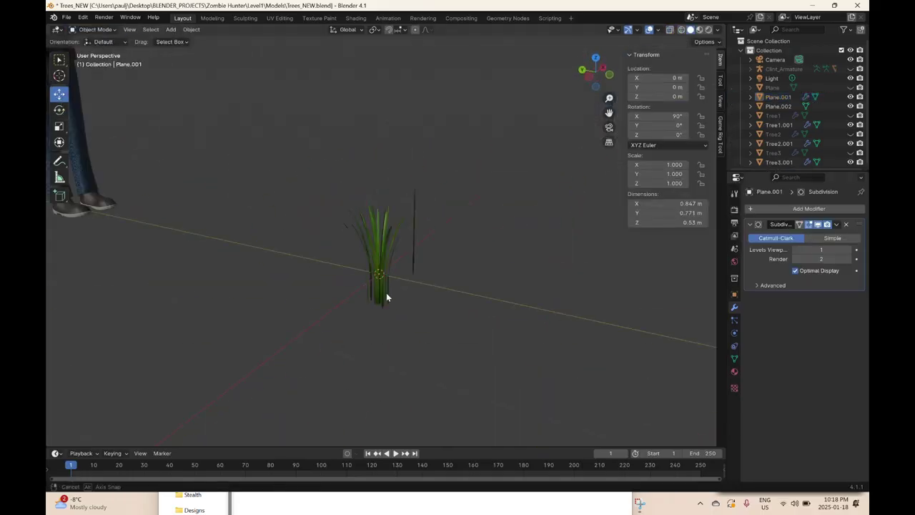
middle_drag(386, 293, 419, 306)
click(847, 225)
- Return the clump to wireframe Edit Mode, duplicate the straight spare blade and move the copy along Y in the left side view
click(368, 228)
key(Tab)
key(z)
drag(472, 193, 547, 326)
key(shift+d)
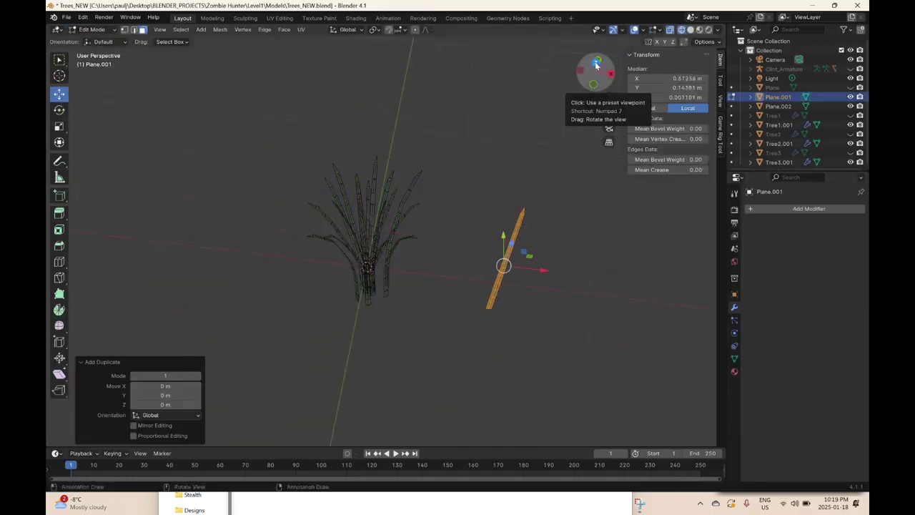
click(581, 73)
drag(381, 266, 287, 263)
key(y)
click(288, 264)
- Bend the new copy by moving its upper vertices progressively outward toward the tip
drag(219, 143, 276, 219)
key(g)
click(237, 198)
click(229, 260)
- Move the newly bent blade toward the clump in top view and rotate it to radiate from the base
click(596, 56)
click(462, 163)
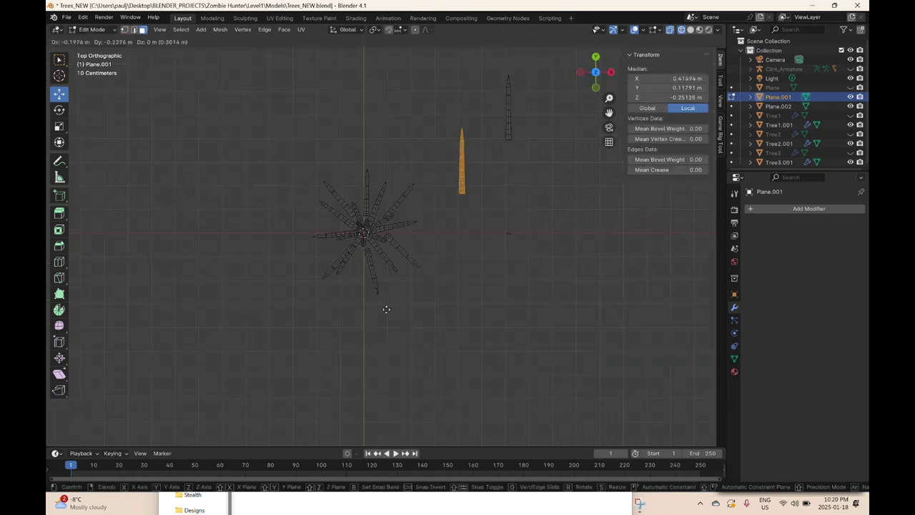
key(g)
click(419, 198)
click(59, 109)
drag(449, 171, 422, 212)
click(59, 93)
drag(596, 79, 597, 70)
click(596, 63)
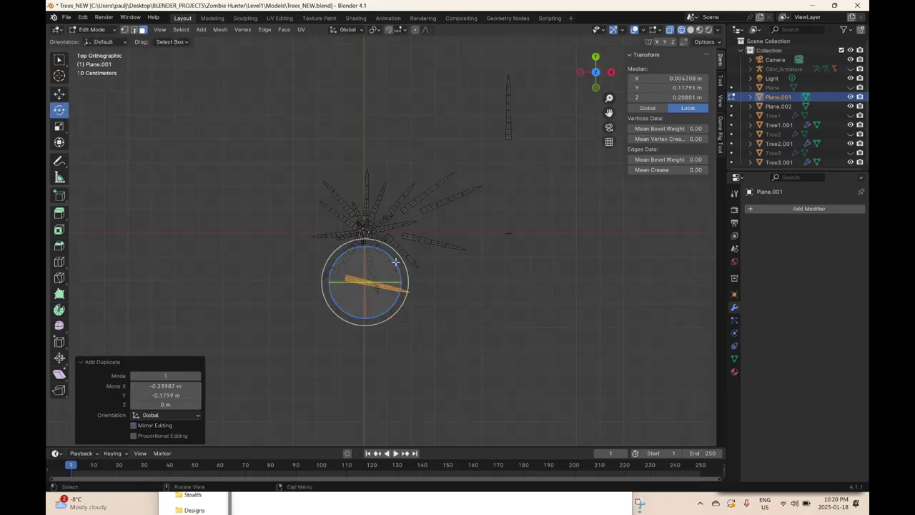
- Distribute duplicates of the bent blade around the clump's outer ring, rotating each outward, including one by -32.1° about Z
key(shift+d)
click(300, 224)
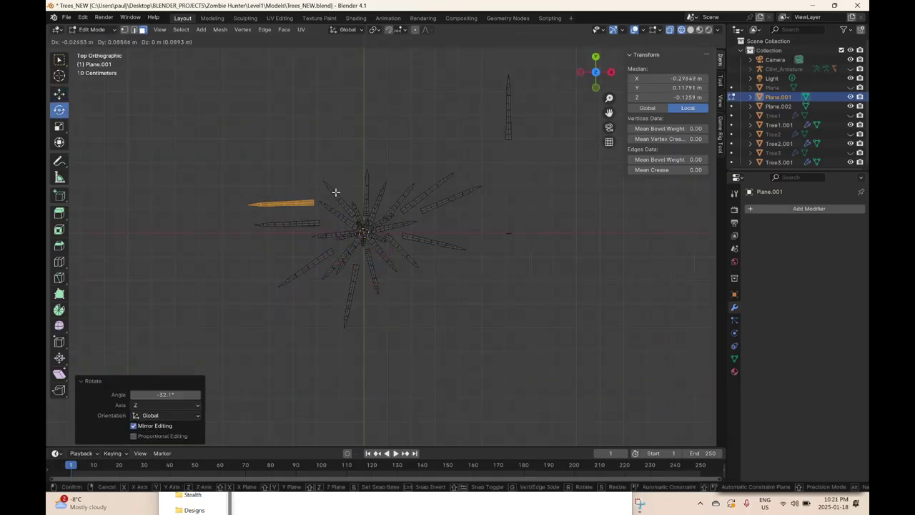
click(59, 110)
drag(357, 143, 337, 171)
middle_drag(337, 171, 510, 153)
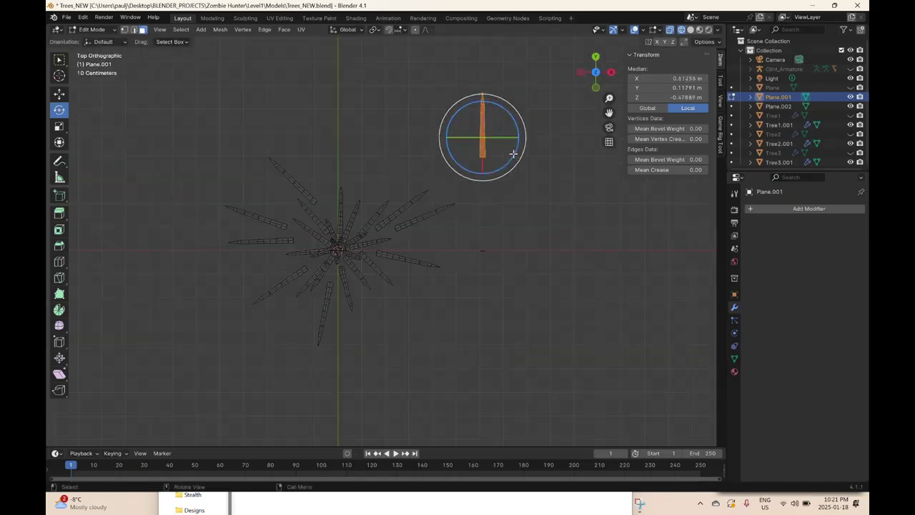
drag(511, 153, 482, 137)
middle_drag(482, 137, 457, 307)
- Move the straight spare blade about 0.78 m along Y in the left side view and bend its upper vertices strongly outward and down
click(585, 77)
click(581, 73)
key(g)
key(y)
click(127, 36)
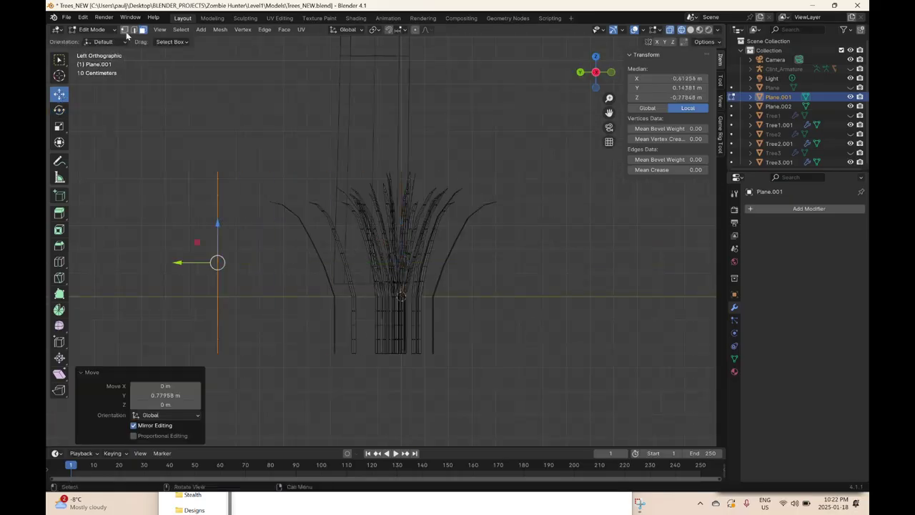
drag(200, 221, 156, 199)
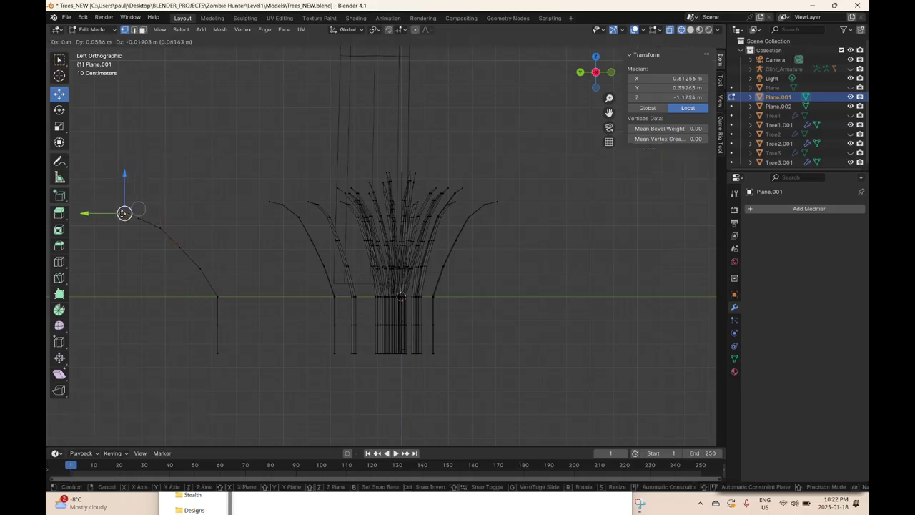
shift+middle_drag(123, 212, 214, 240)
middle_drag(103, 192, 286, 246)
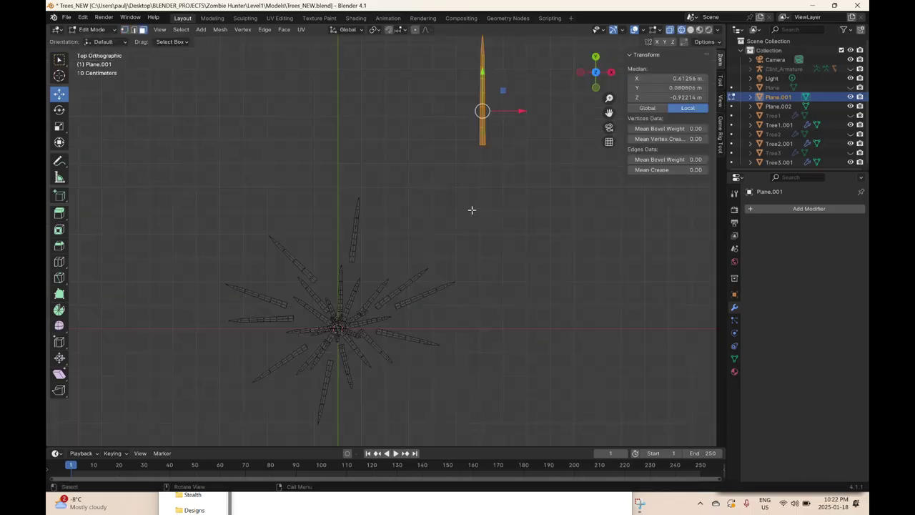
- Place duplicates of the long bent blade along the clump's upper and left sides in top view, rotating each to point outward
key(shift+d)
drag(423, 191, 325, 156)
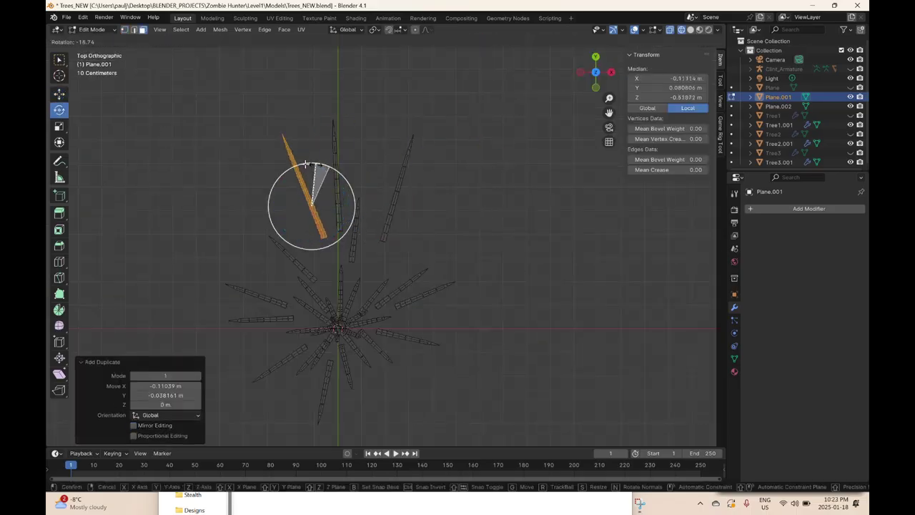
shift+middle_drag(325, 165, 346, 113)
drag(299, 150, 278, 181)
key(shift+d)
click(280, 241)
drag(284, 245, 253, 248)
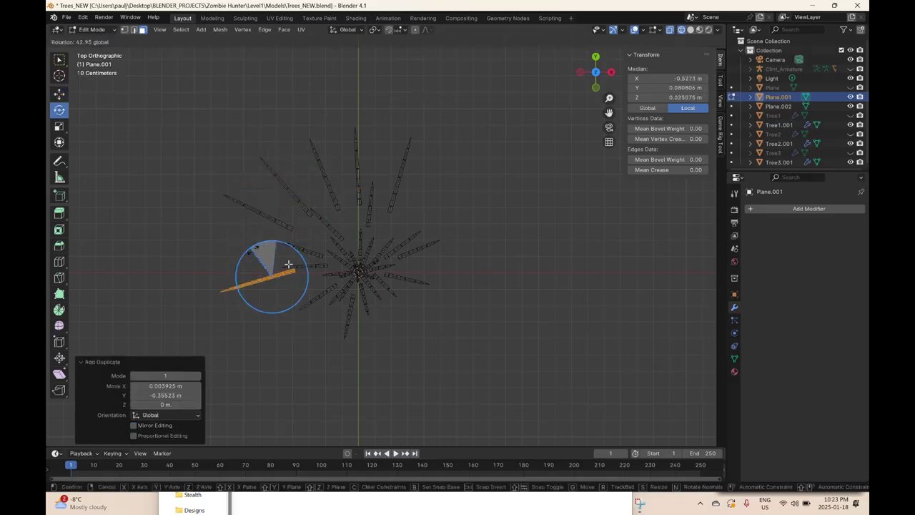
- Continue the outer ring with rotated duplicates of the long blade around the clump's lower side and toward its lower right
key(shift+d)
click(422, 284)
drag(293, 295, 288, 287)
key(shift+d)
click(339, 304)
drag(394, 303, 366, 303)
key(shift+d)
click(426, 253)
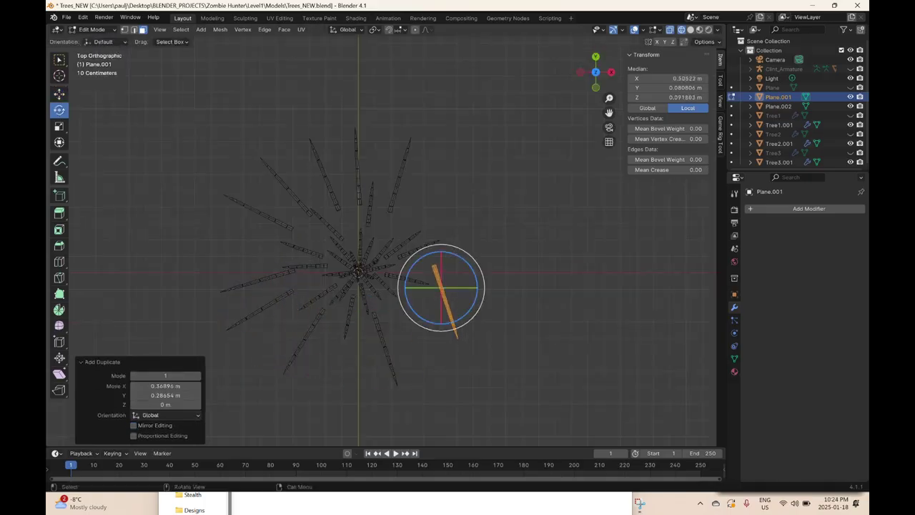
drag(438, 251, 409, 256)
- Fill the clump's right and upper-right sides with more duplicates of the long blade, rotating each to radiate outward
key(shift+d)
click(466, 295)
drag(474, 290, 478, 292)
key(shift+d)
drag(501, 171, 499, 169)
key(shift+d)
click(456, 122)
drag(461, 127, 444, 104)
- Add outermost long blades on the clump's left, lower-left and lower-right sides, rotating the last copy 47.4° about Z
key(shift+d)
click(240, 225)
drag(239, 228, 213, 216)
scroll(324, 161, down, 2)
key(shift+d)
click(351, 308)
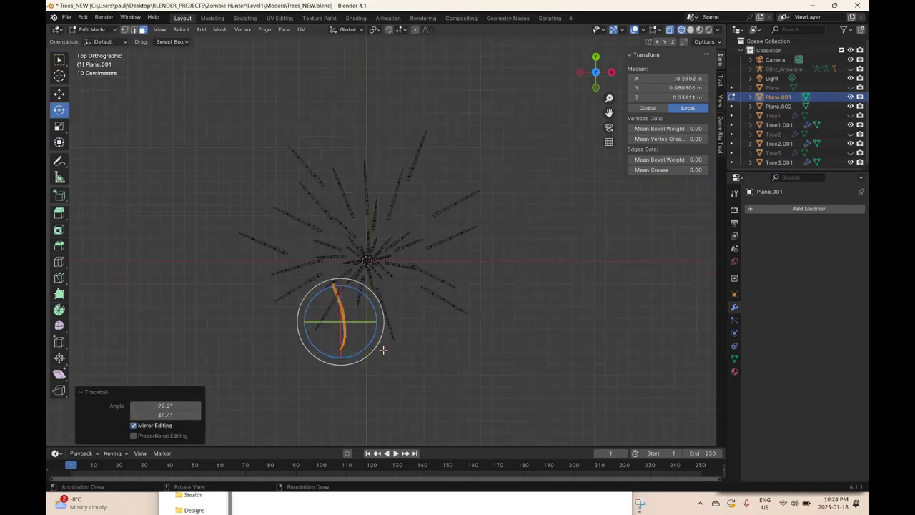
drag(376, 344, 333, 330)
click(59, 94)
key(shift+d)
click(392, 314)
click(60, 110)
- Return to Object Mode with solid shading and add a Subdivision modifier to the grass clump
click(92, 30)
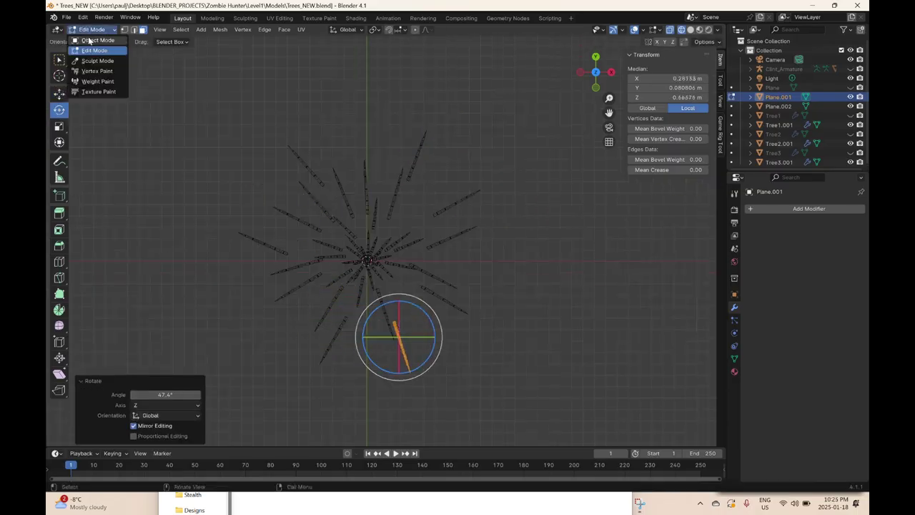
click(98, 41)
key(z)
click(511, 212)
click(785, 208)
click(670, 332)
click(541, 306)
middle_drag(542, 310, 601, 308)
- Add a 2 m plane at the world origin as ground and scale it uniformly to about 3.54
key(shift+a)
click(335, 239)
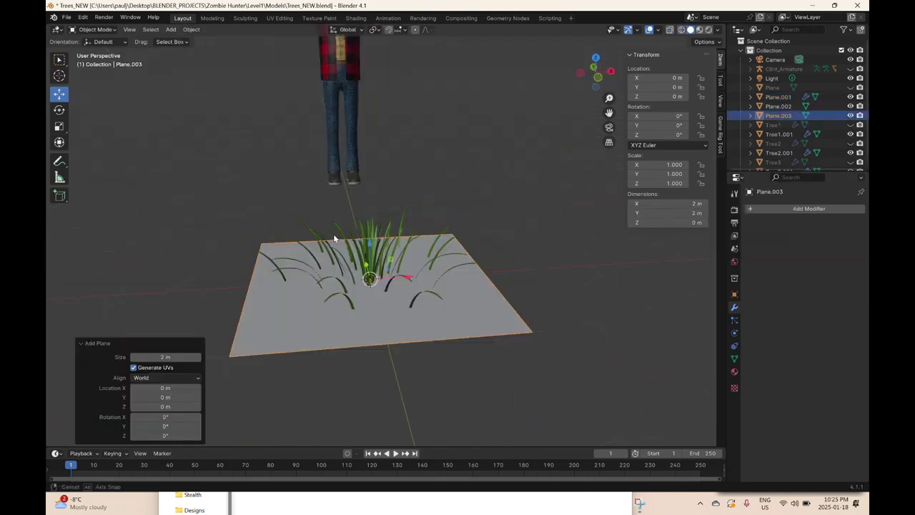
middle_drag(335, 239, 286, 232)
click(59, 126)
drag(394, 290, 461, 329)
click(461, 329)
middle_drag(462, 329, 341, 254)
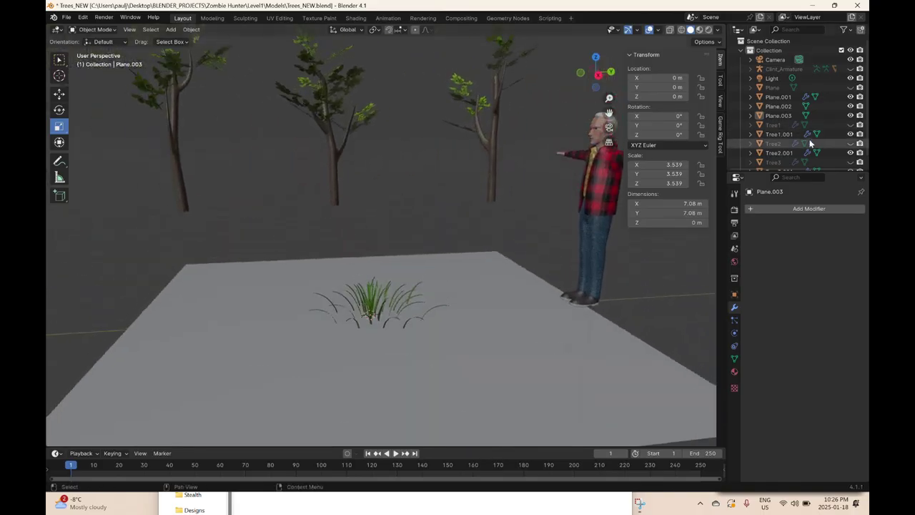
- Hide Tree1.001, Tree2.001 and Tree3.001 in the viewport
click(850, 134)
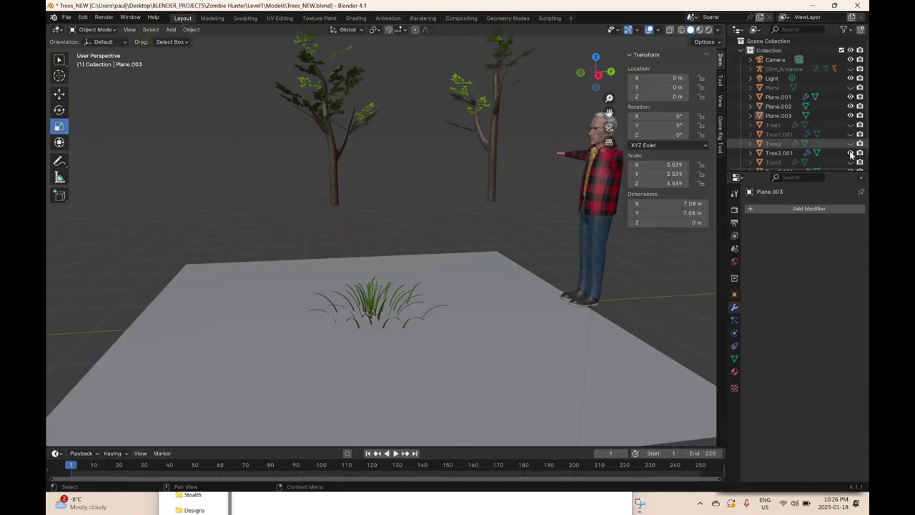
click(850, 153)
scroll(834, 148, down, 1)
click(851, 162)
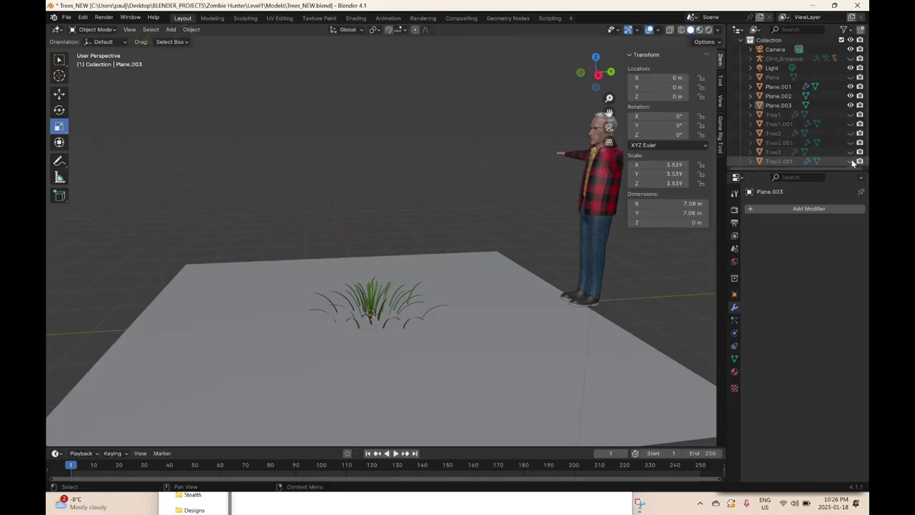
- Examine how the grass clump's blades emerge from the ground plane from several angles and distances
middle_drag(456, 193, 377, 244)
scroll(375, 244, up, 4)
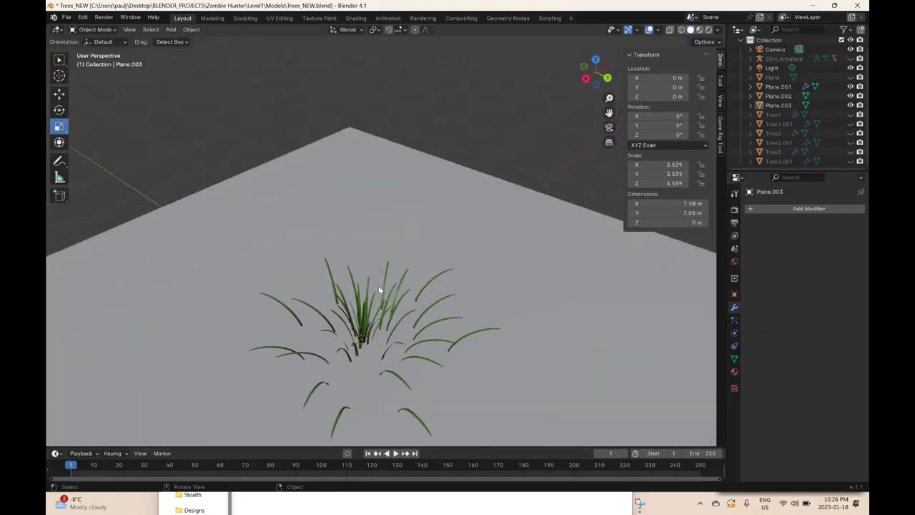
scroll(411, 190, down, 3)
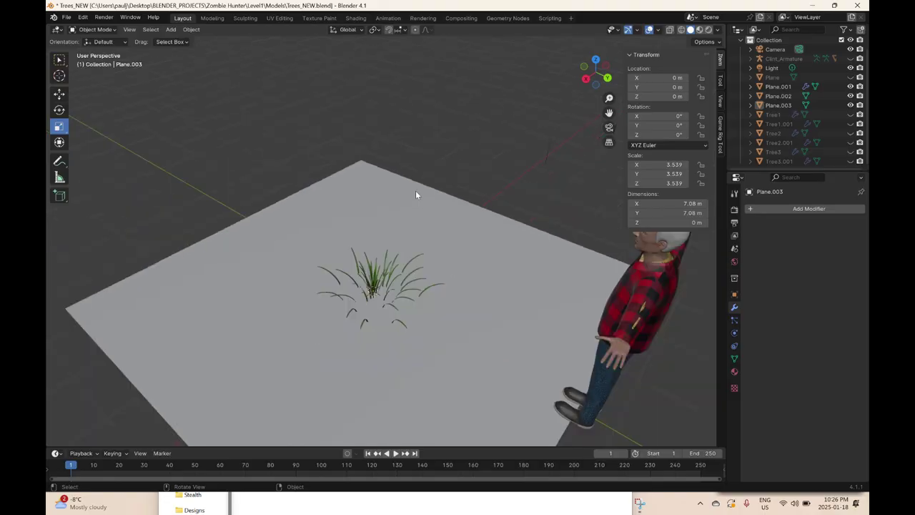
middle_drag(363, 249, 333, 287)
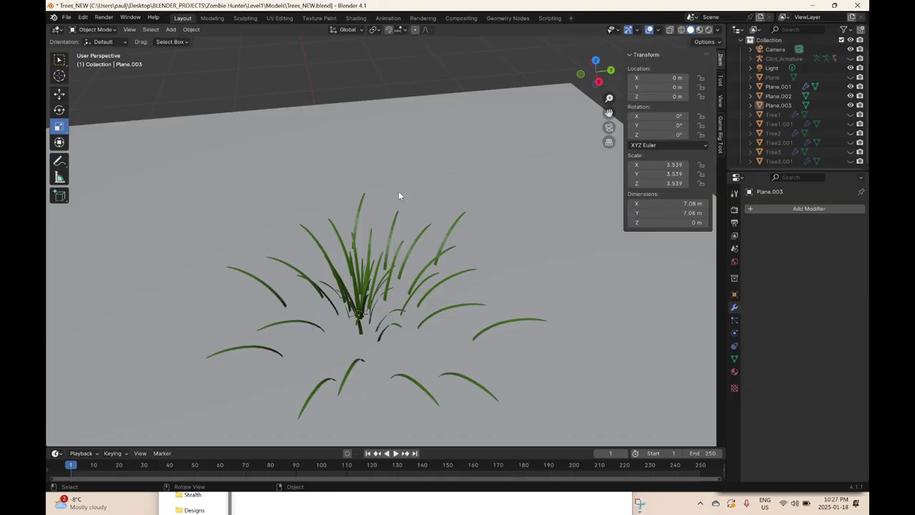
middle_drag(398, 191, 358, 261)
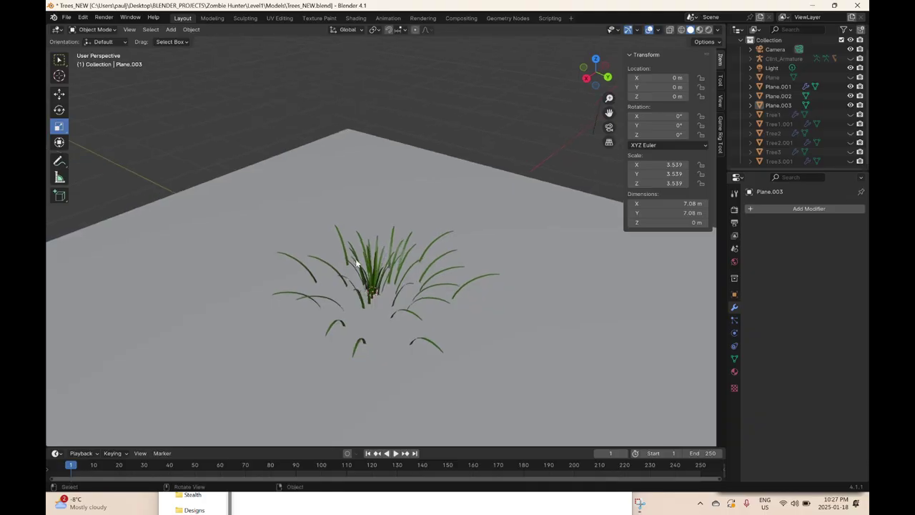